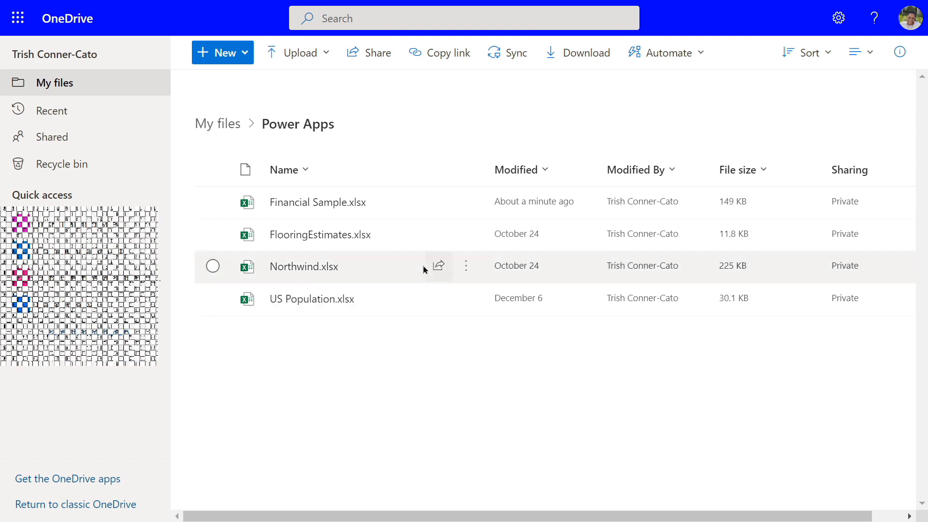
Open Financial Sample.xlsx from the Power Apps folder and review all the columns on the Financial Info sheet
mouse_move(333, 208)
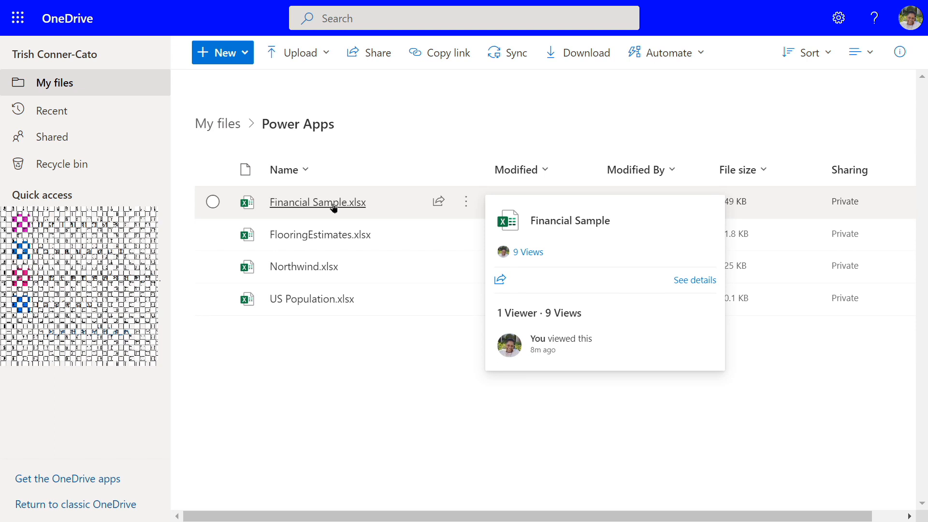
click(333, 208)
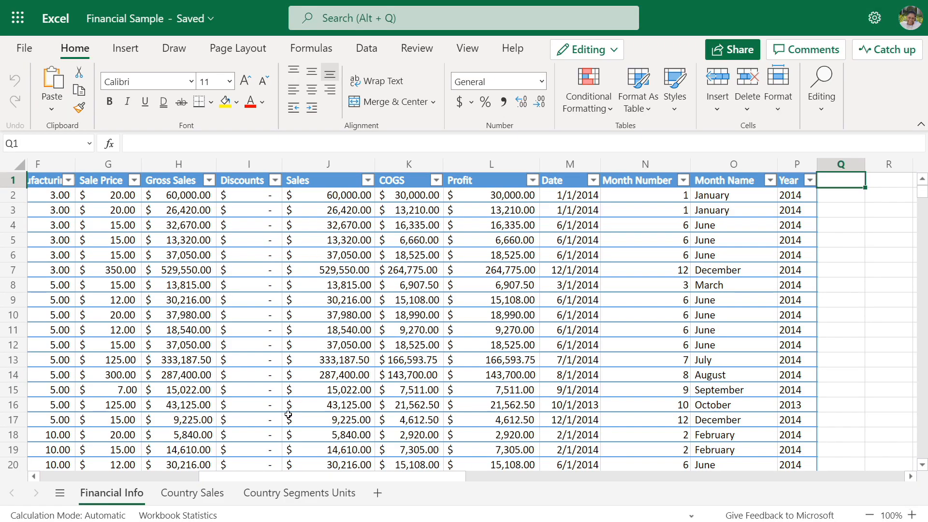
drag(206, 475, 37, 473)
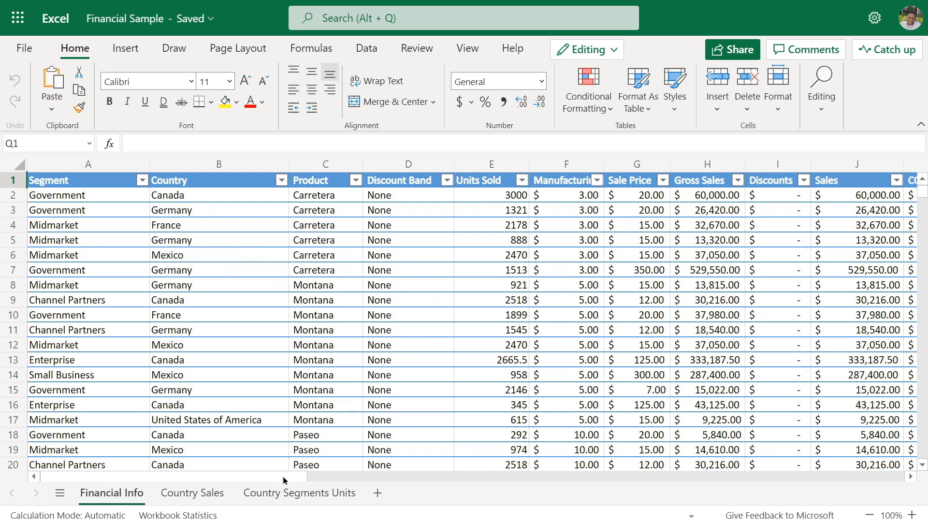
drag(284, 483, 440, 480)
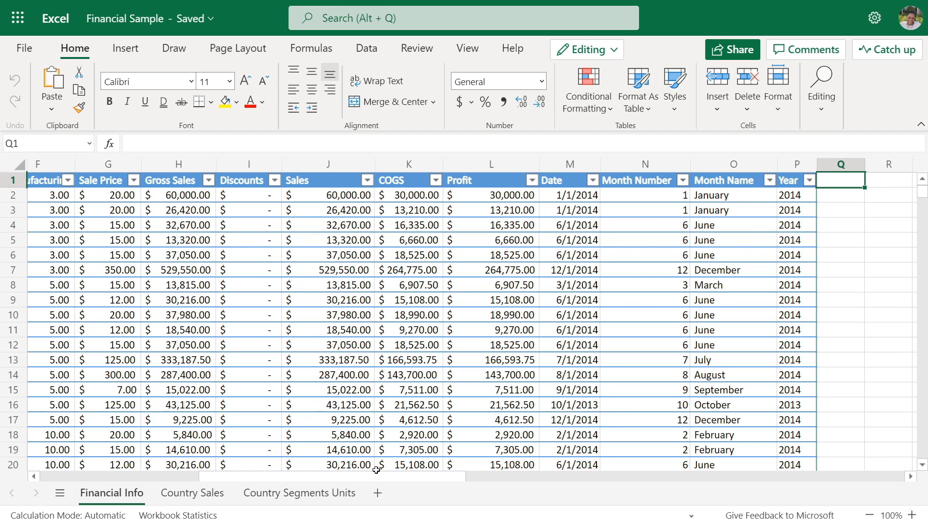
drag(452, 475, 285, 502)
Check the name assigned to the data table on the Financial Info sheet
click(211, 354)
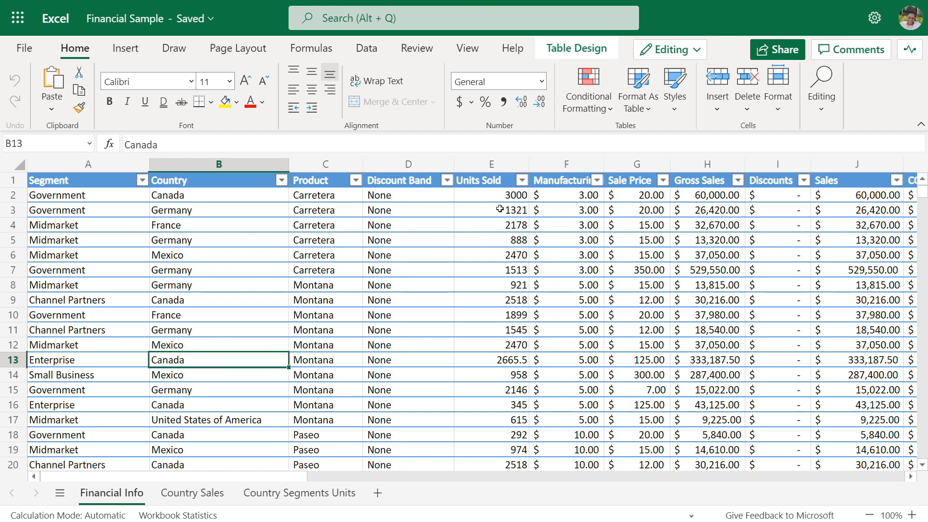
click(568, 51)
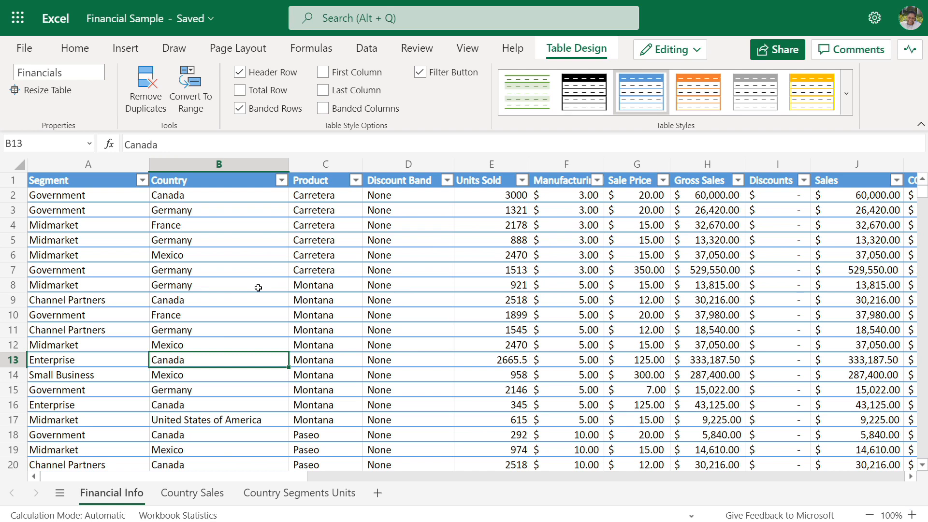
click(72, 70)
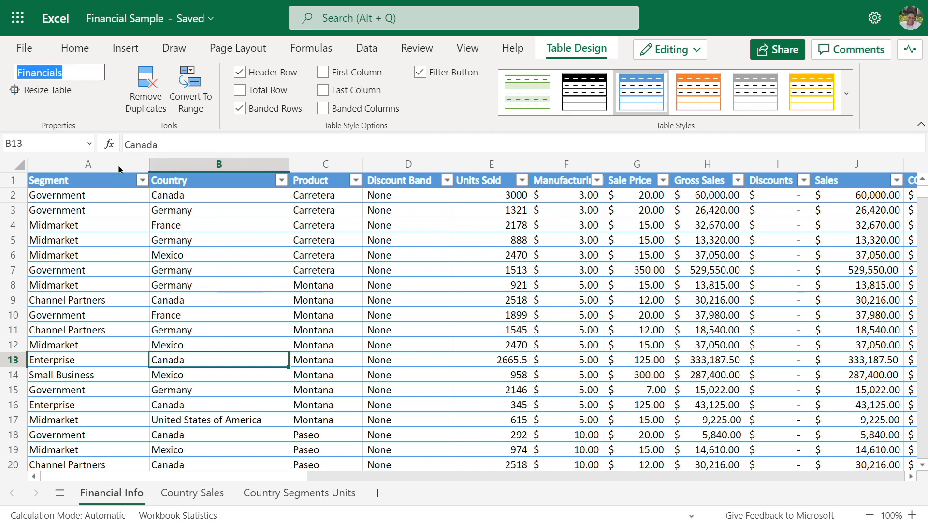
click(246, 327)
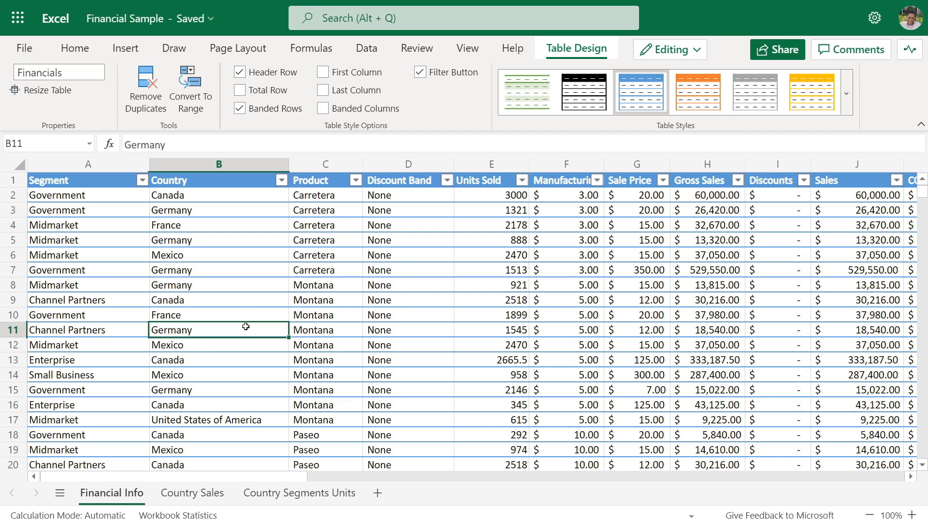
Examine the PivotTable on the Country Sales sheet and check the name of the formatted table beside it
click(189, 494)
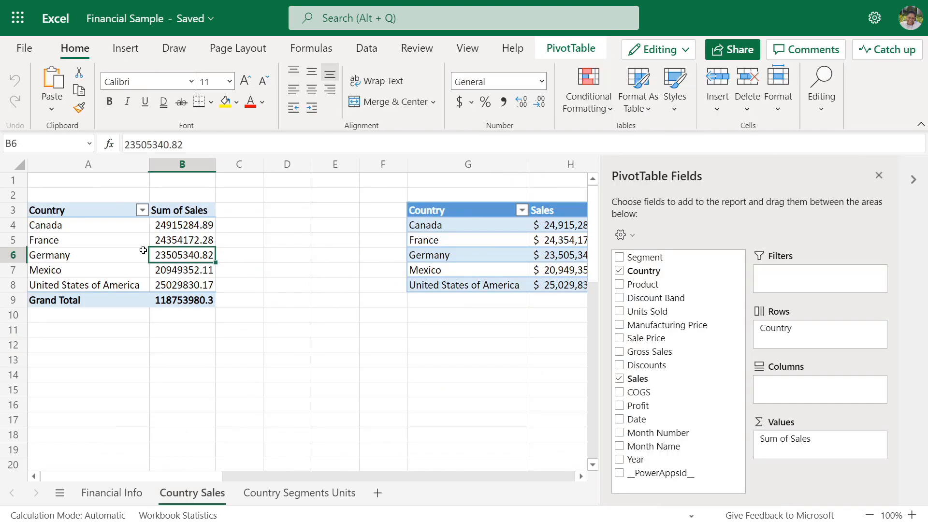
click(143, 250)
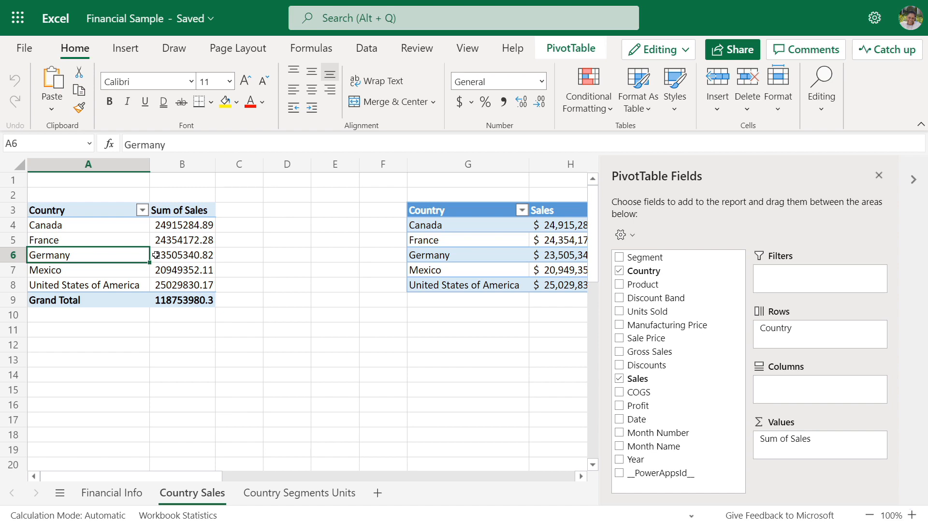
click(515, 264)
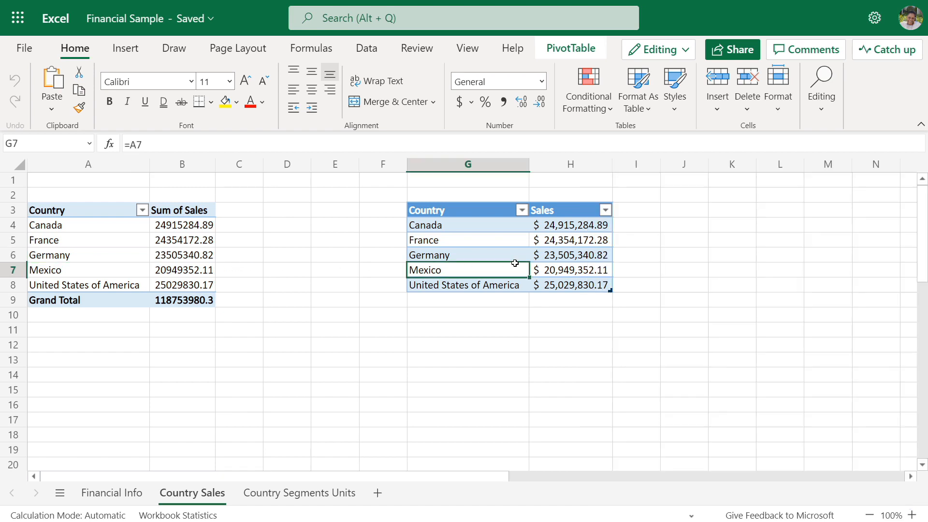
click(453, 238)
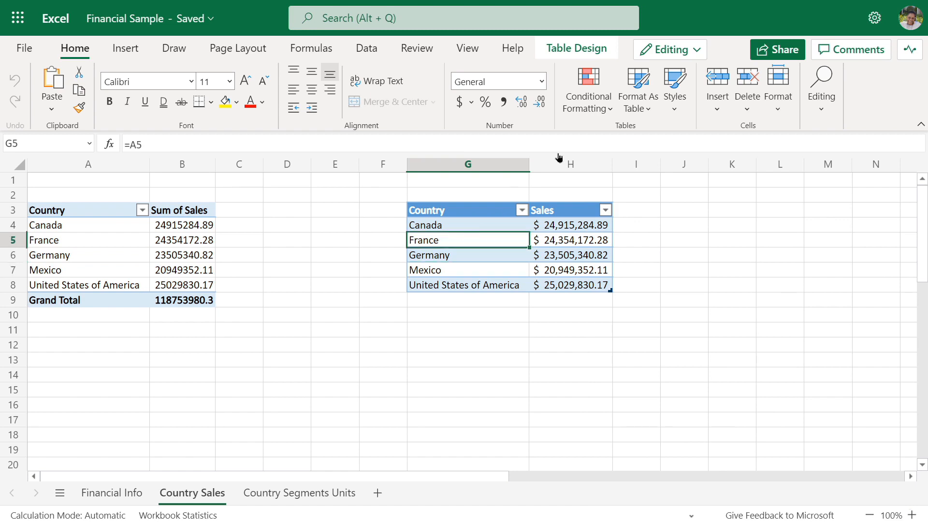
click(597, 46)
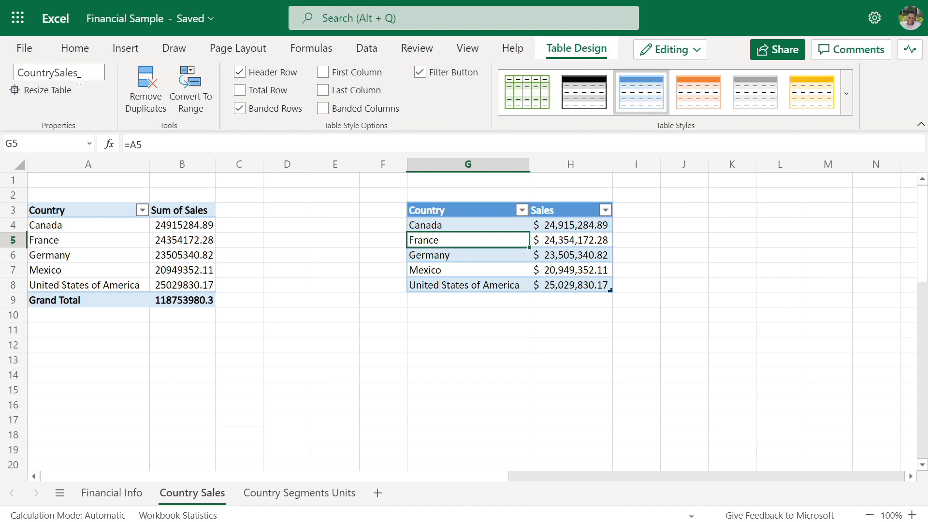
Compare the Country Sales PivotTable with its source data on Financial Info and with the linked Country and Sales table
click(141, 225)
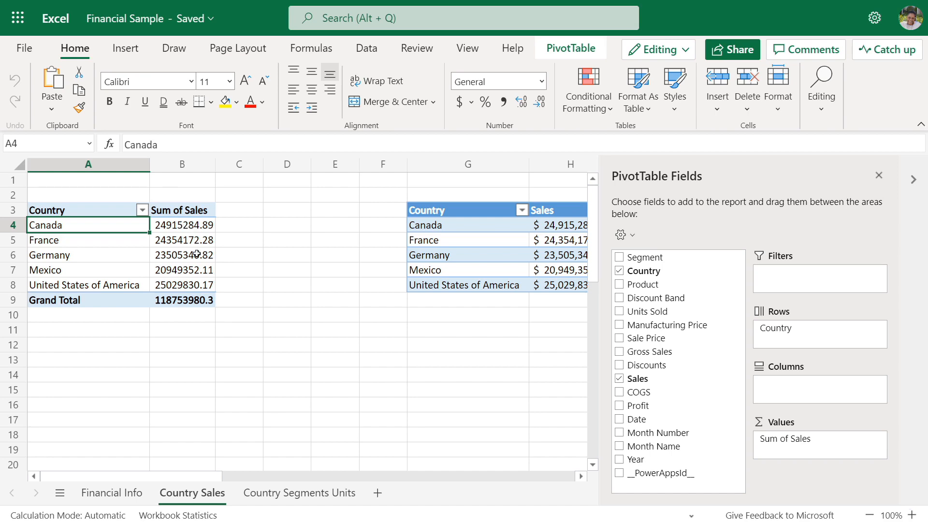
click(118, 491)
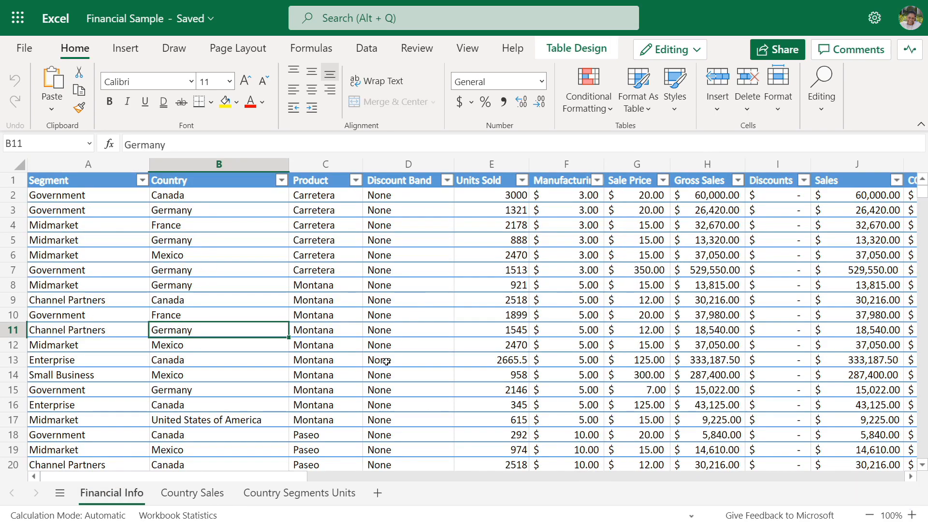
click(213, 493)
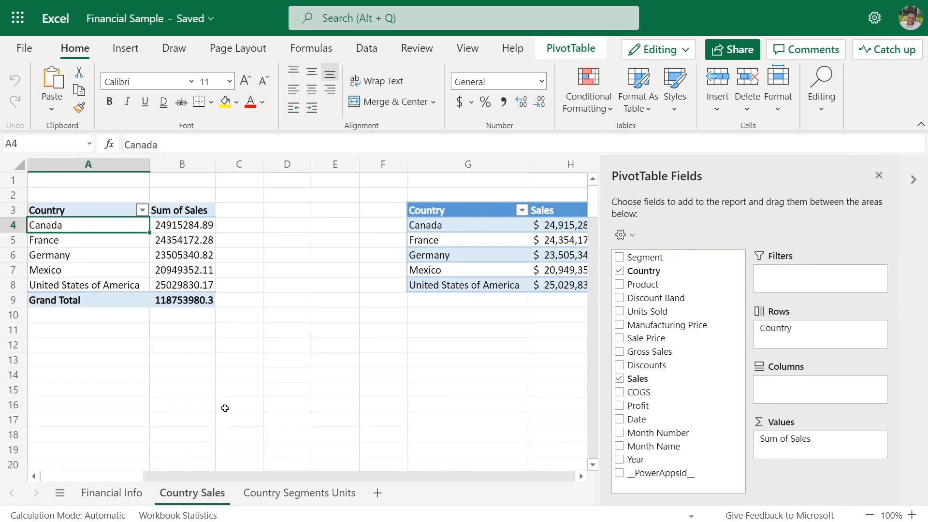
click(464, 252)
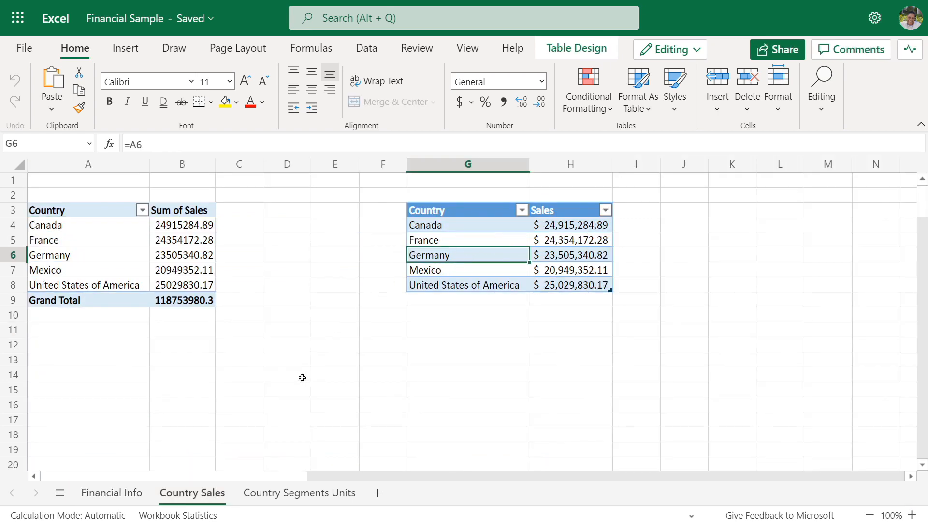
Examine the Country Segments Units PivotTable and inspect the table design of the Country, Segment and Units Sold table below it
click(279, 495)
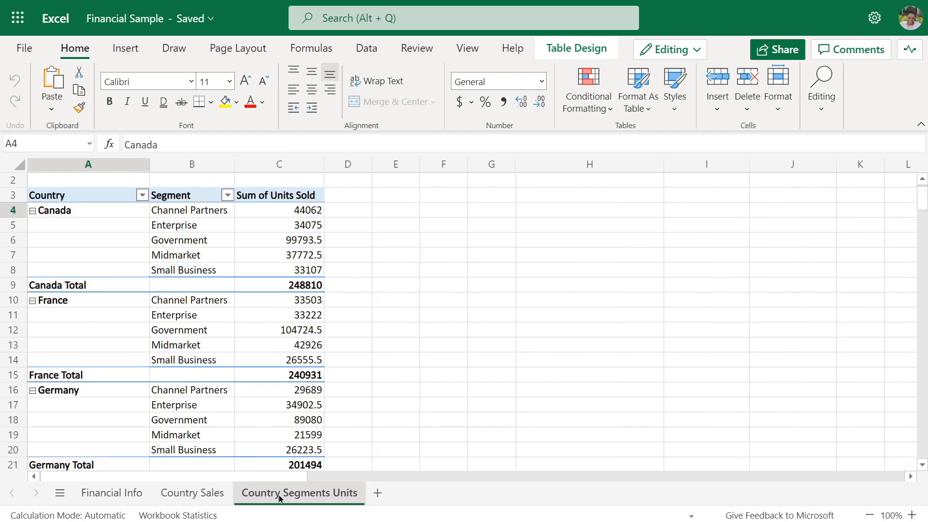
click(190, 271)
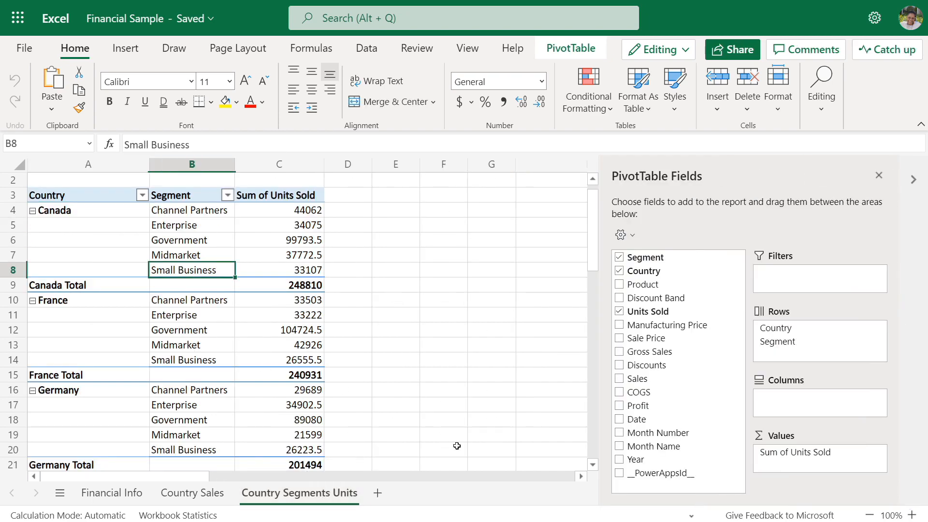
click(581, 477)
scroll(586, 467, down, 10)
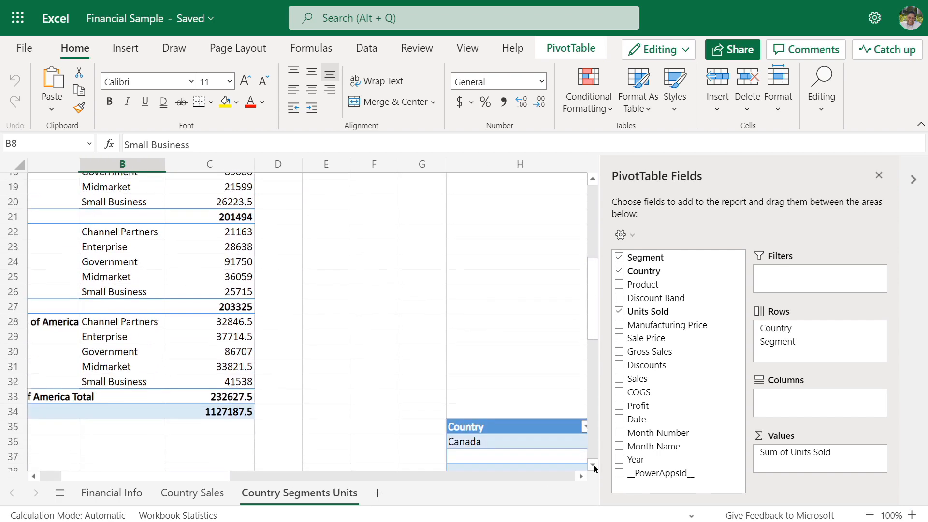
click(575, 269)
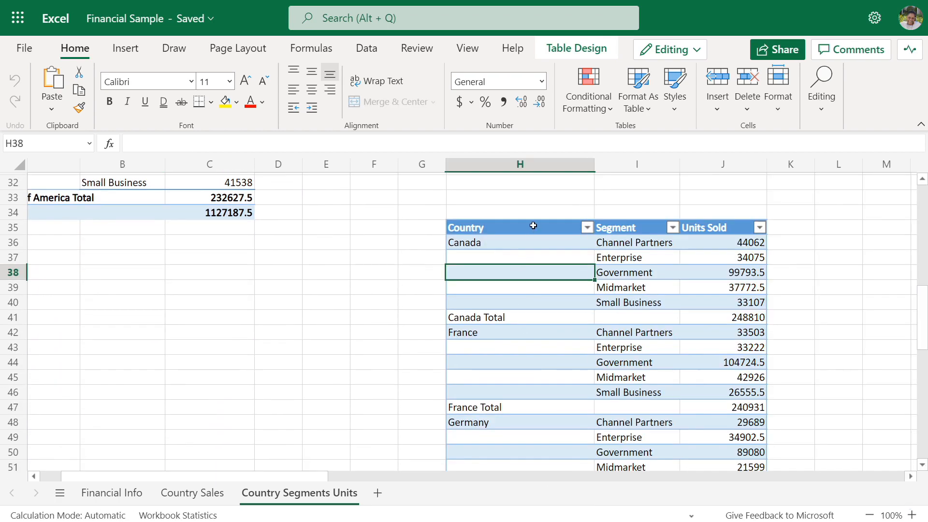
click(533, 225)
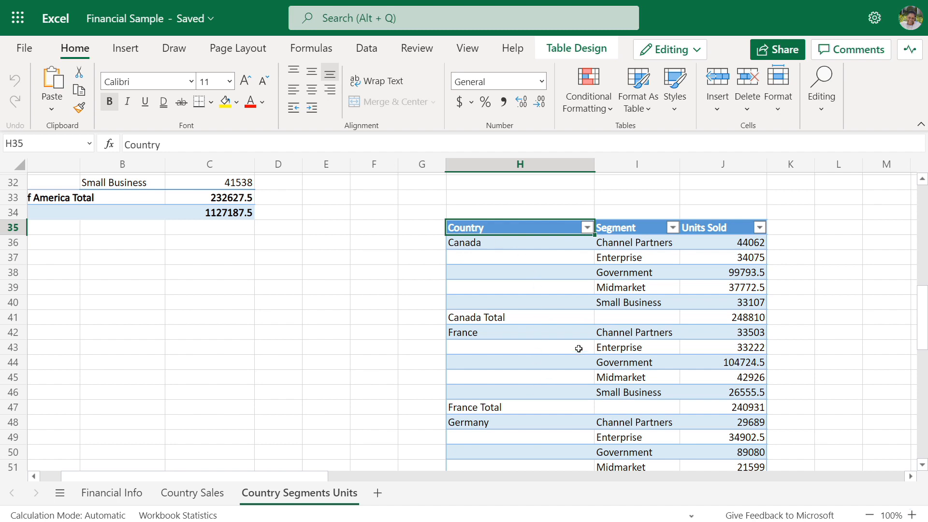
click(561, 54)
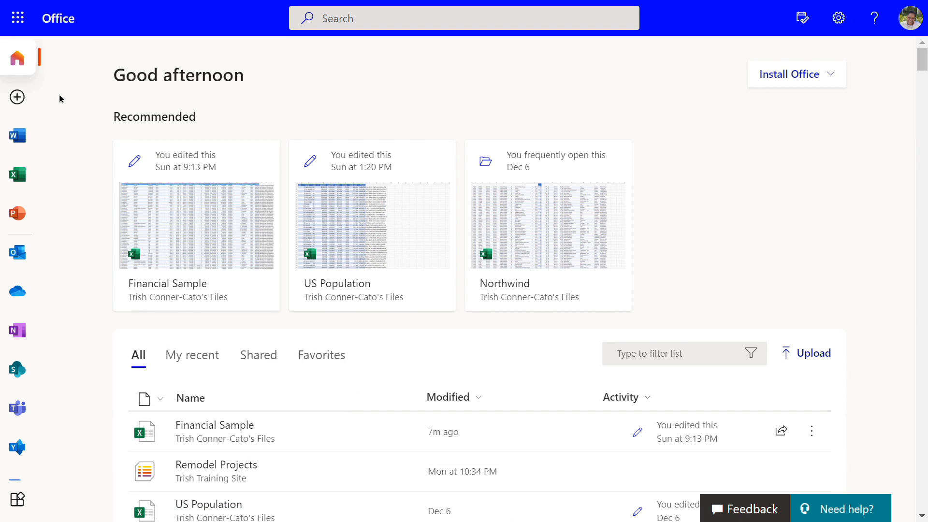
Switch from the Office home page to Power Apps, then collapse the site navigation and expand it again
click(18, 19)
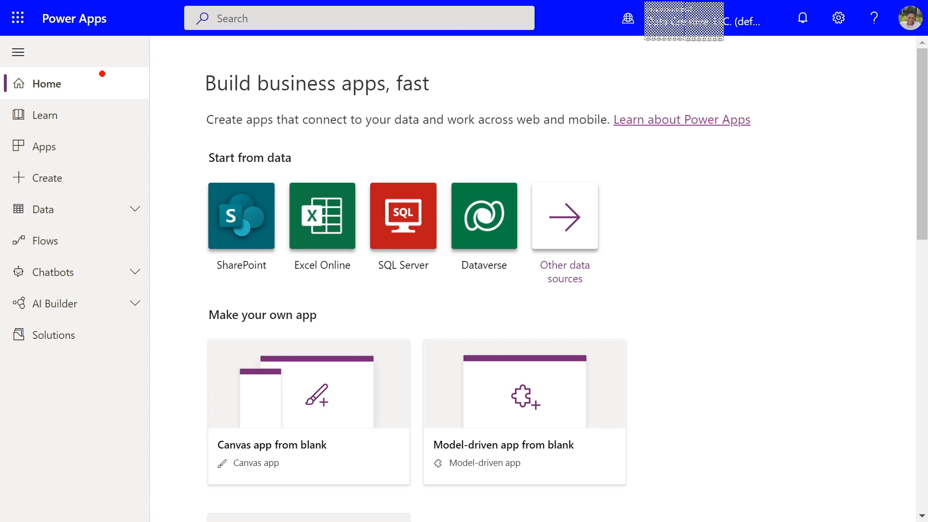
drag(45, 53, 147, 53)
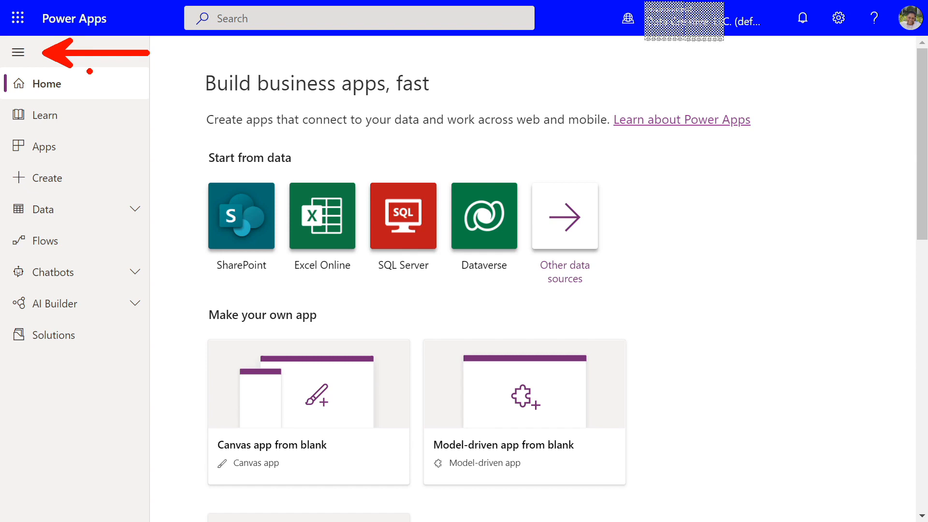
key(Escape)
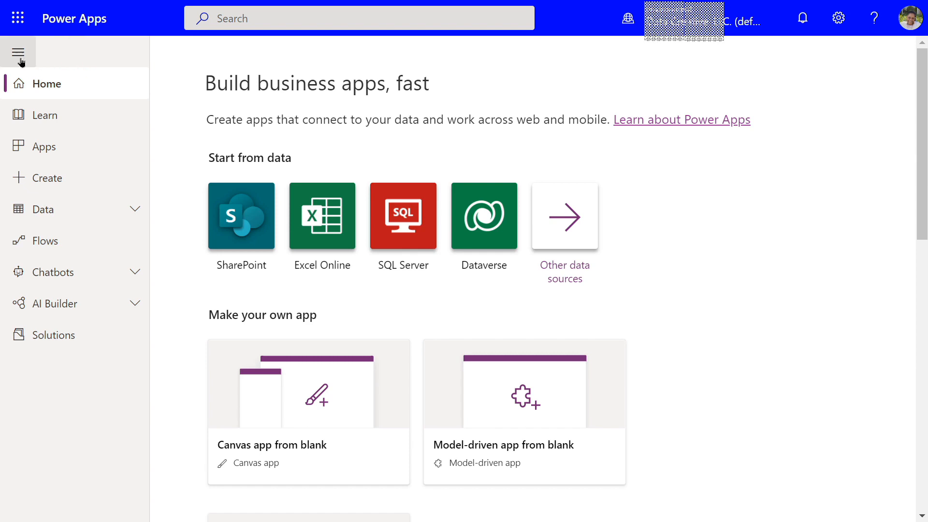
click(18, 54)
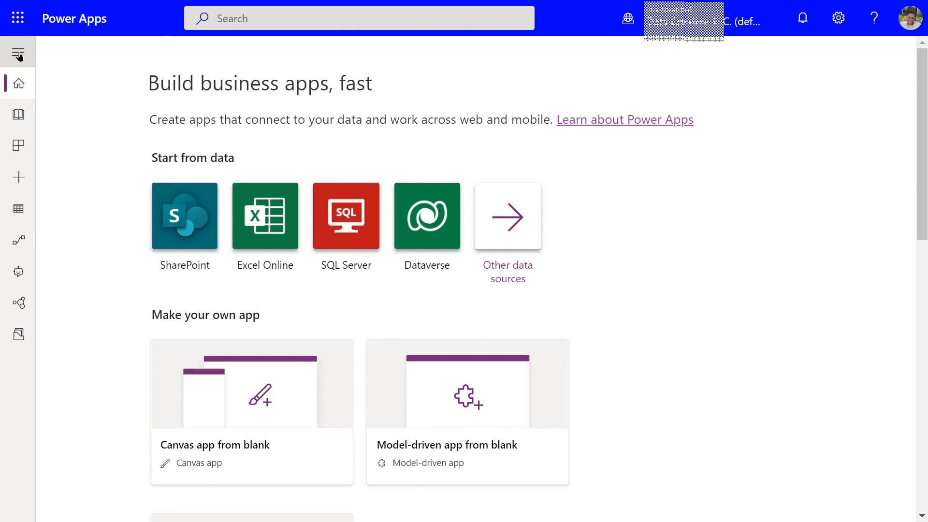
click(18, 55)
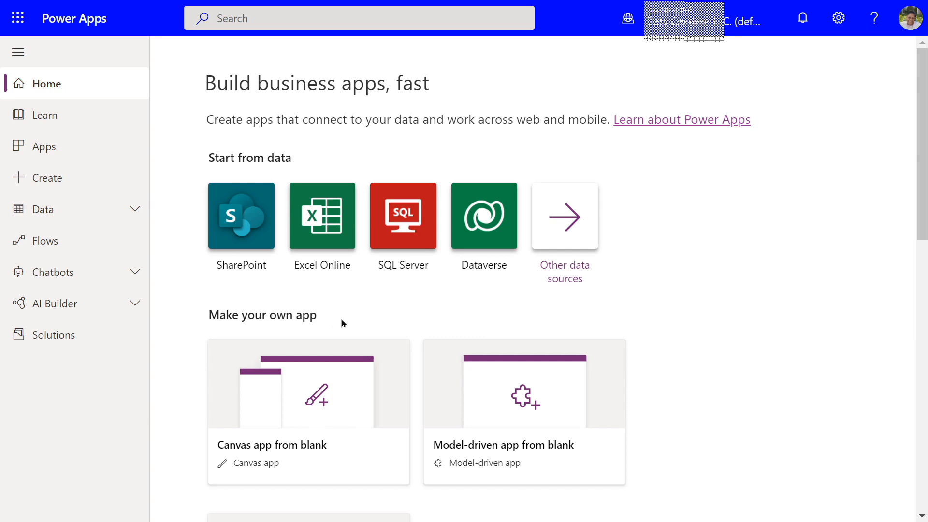
Look through the Power Apps home page, covering the blank app options, the learning modules and the list of existing apps
scroll(375, 304, down, 3)
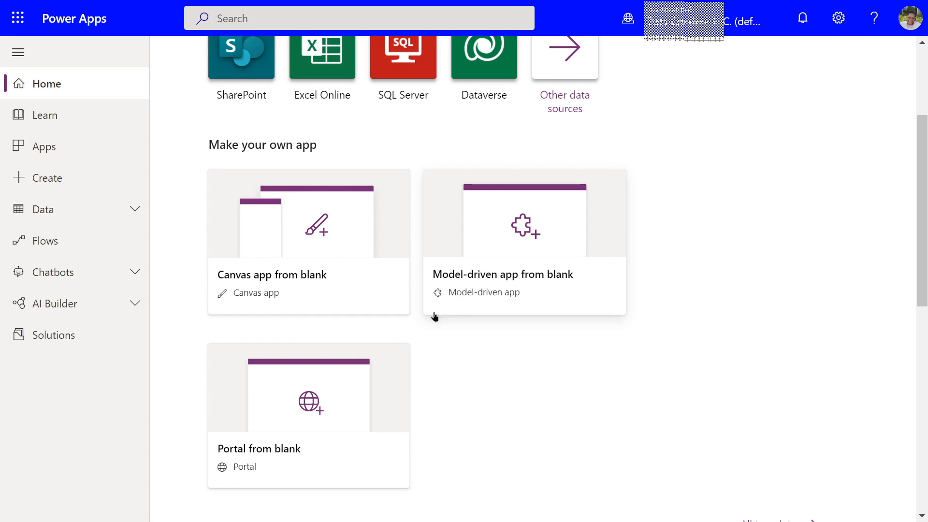
scroll(427, 336, down, 1)
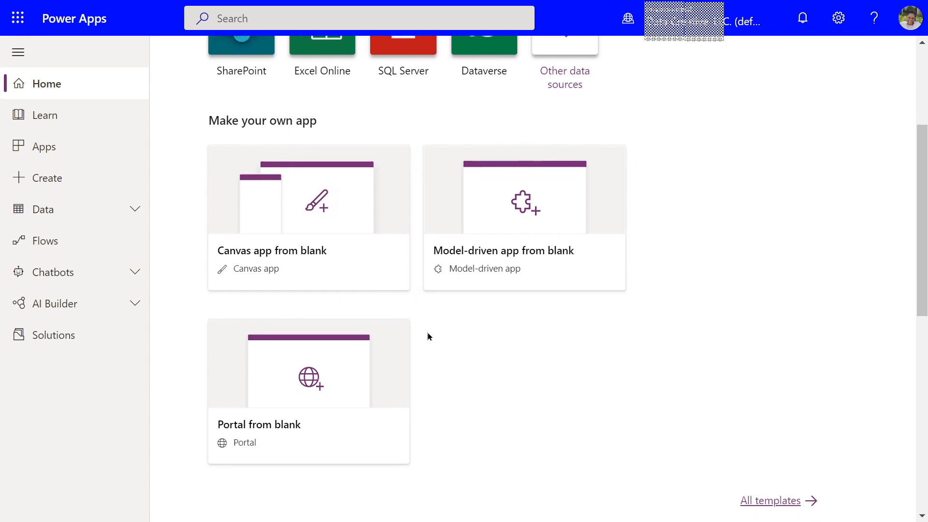
scroll(427, 333, down, 3)
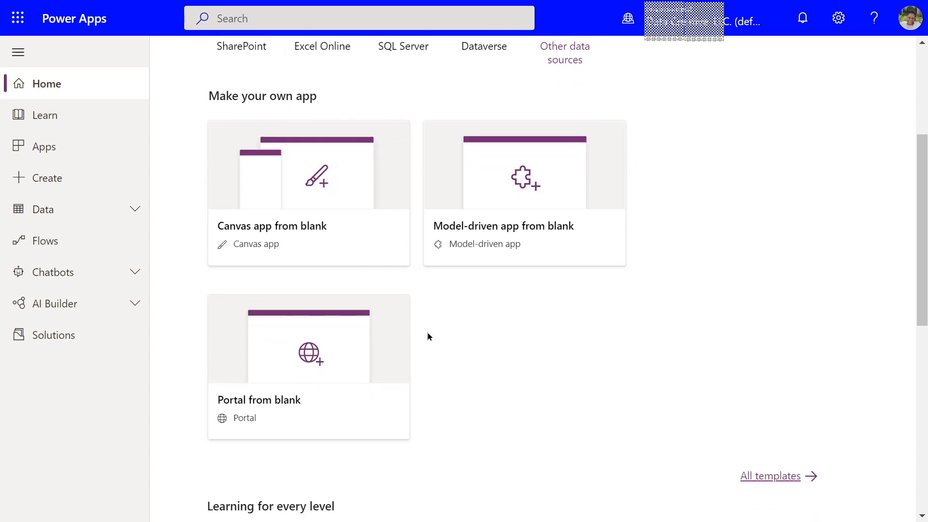
scroll(427, 336, down, 3)
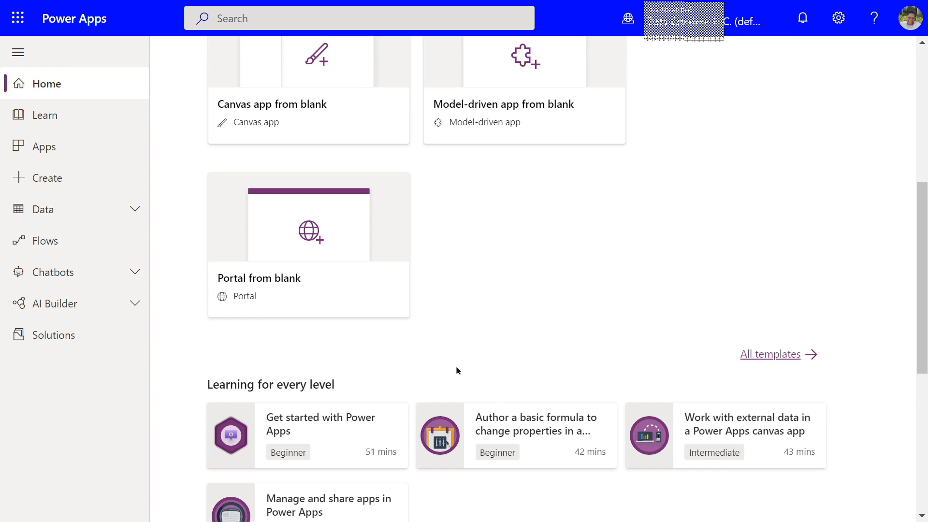
scroll(332, 384, down, 2)
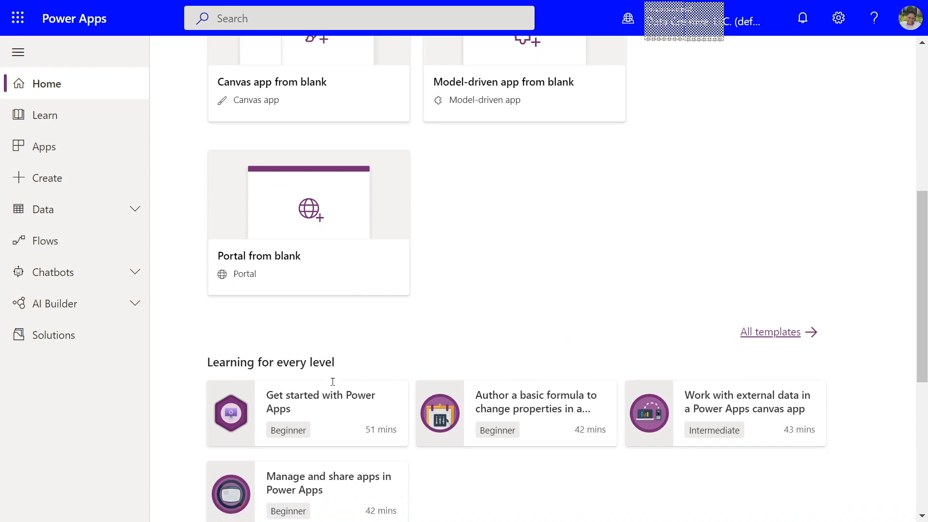
scroll(331, 387, down, 3)
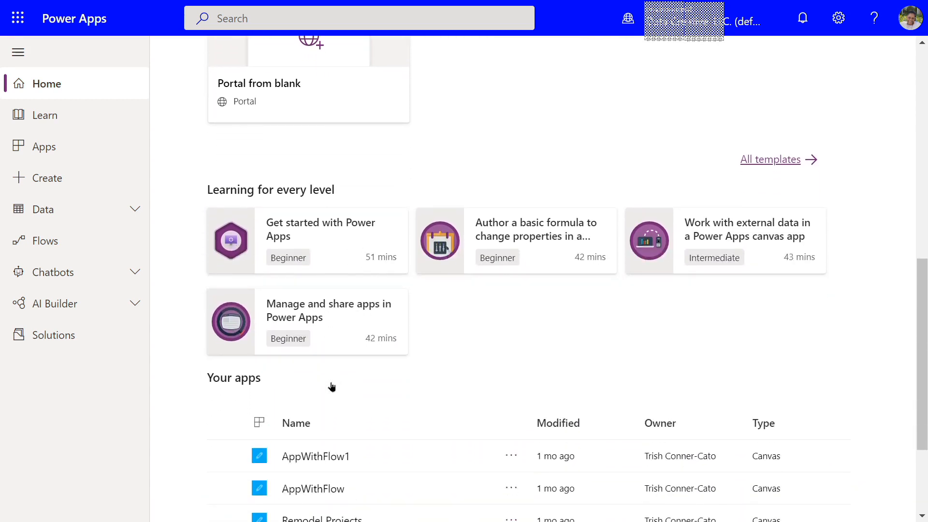
scroll(331, 386, down, 2)
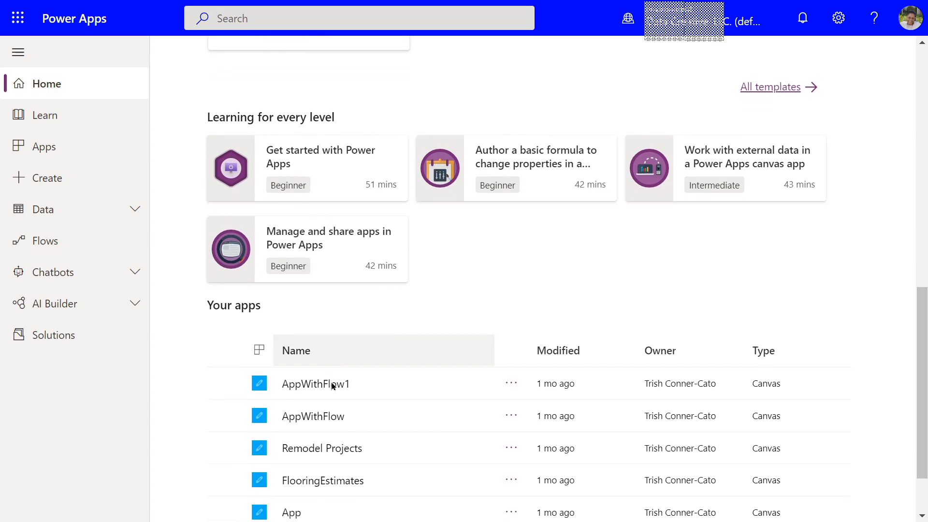
Create a blank canvas app named Financials App in Tablet format
scroll(332, 385, down, 1)
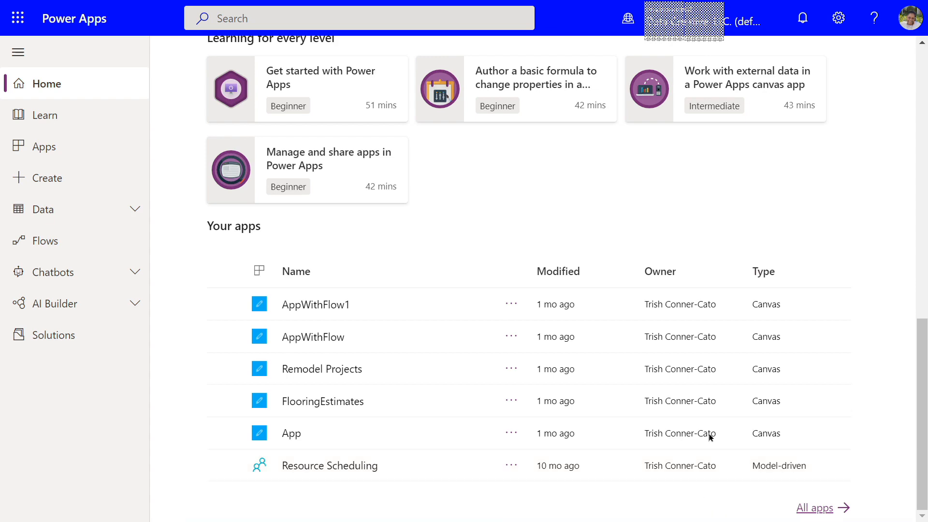
scroll(493, 403, up, 7)
scroll(493, 406, up, 3)
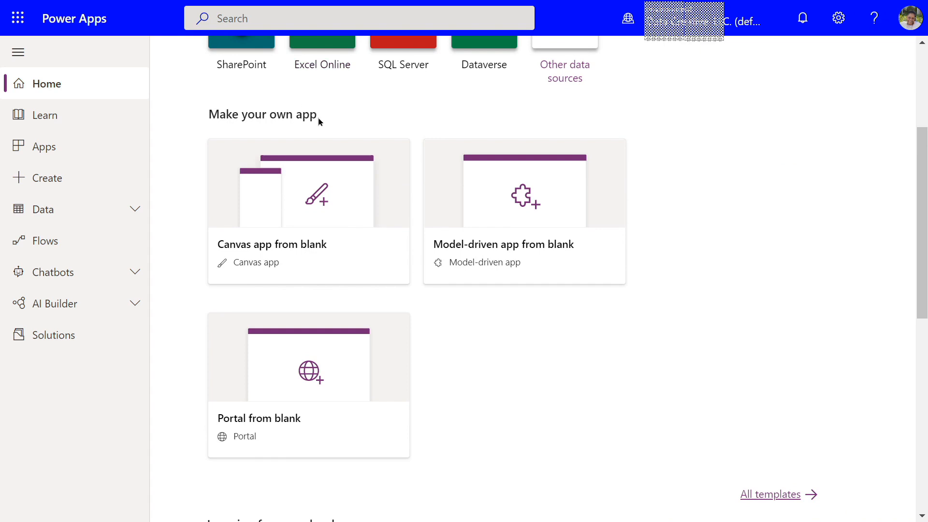
click(276, 247)
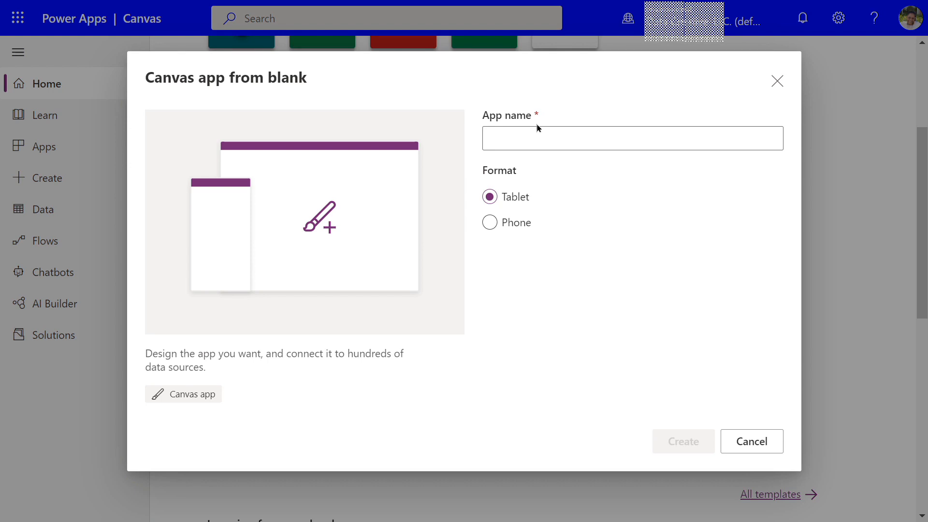
click(506, 136)
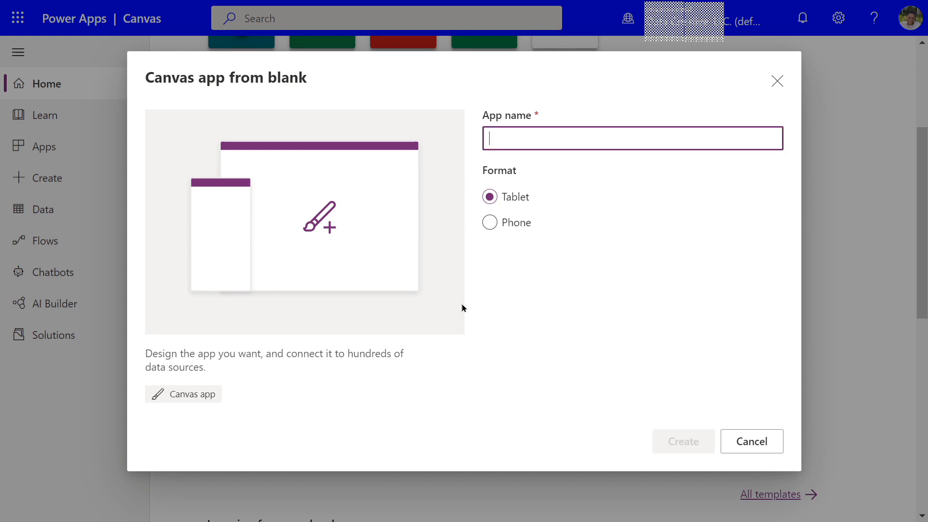
text(Financ)
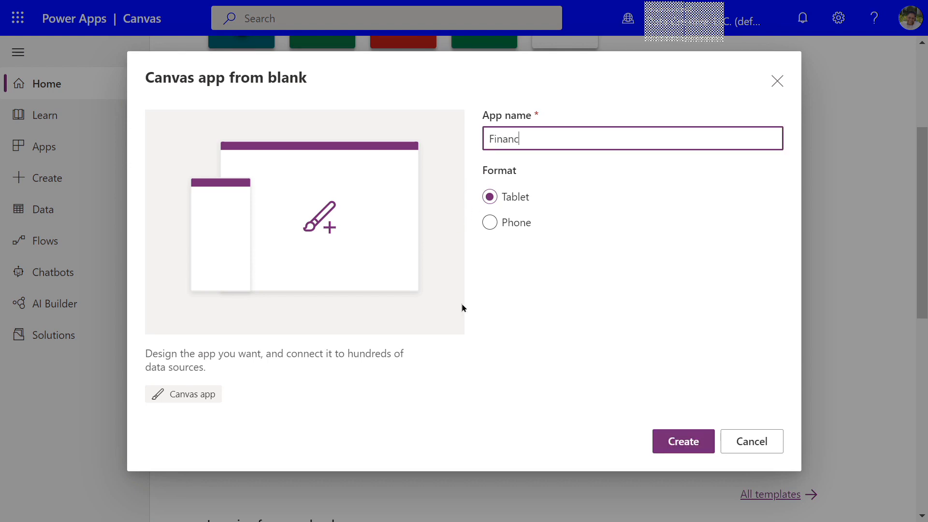
text(ials App)
click(681, 446)
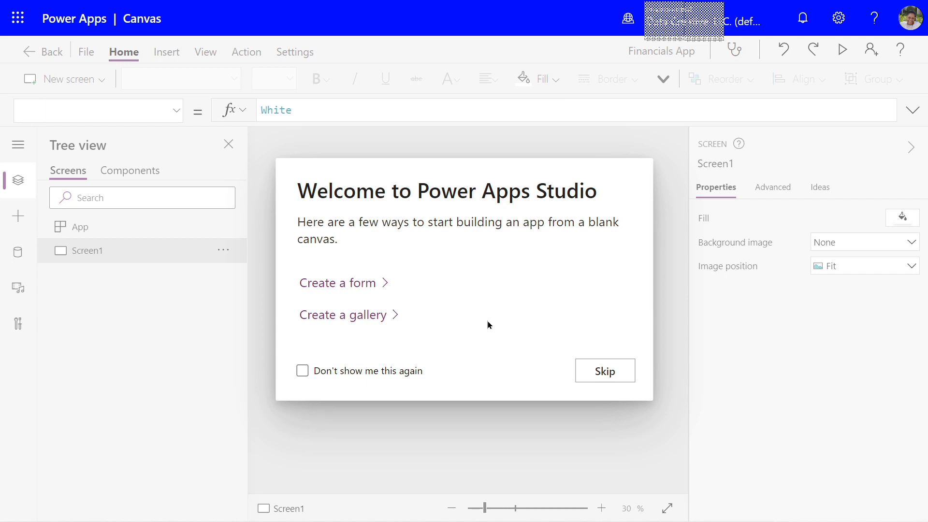
Start the blank app by creating a gallery on its first screen
click(343, 317)
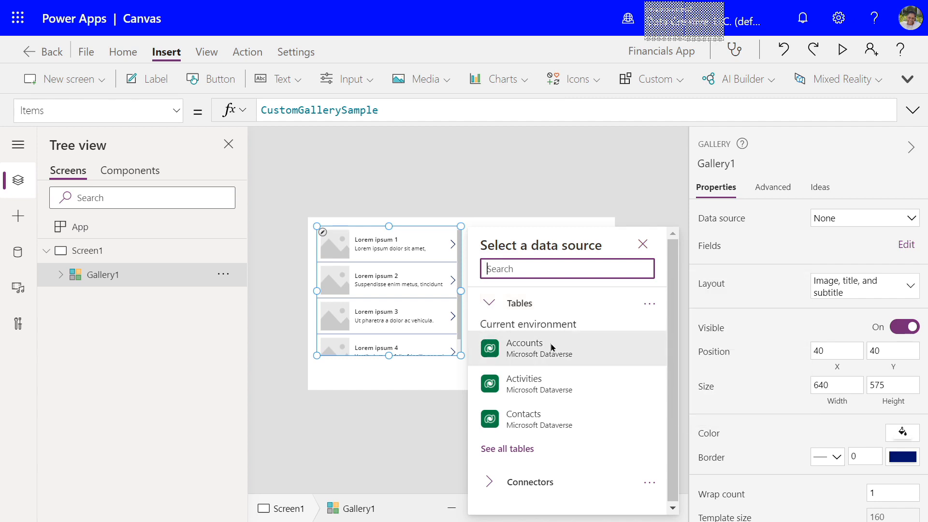
mouse_move(539, 356)
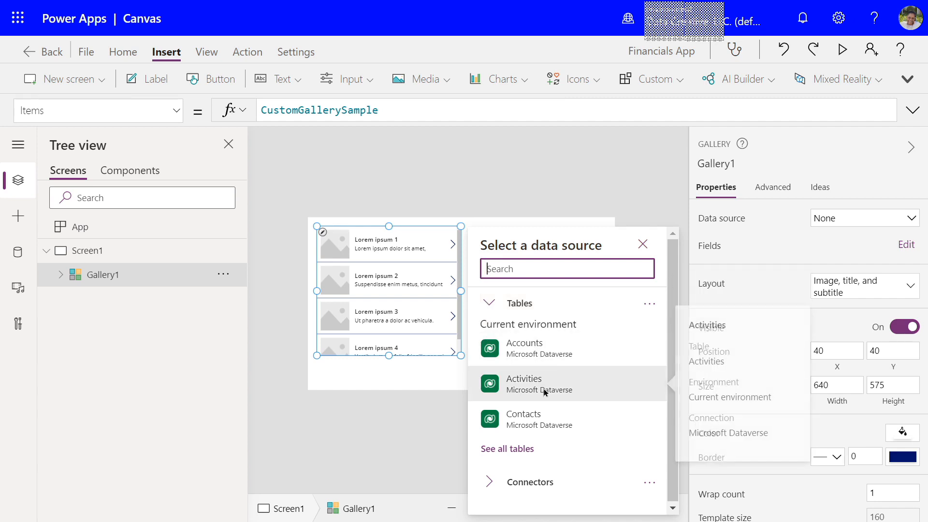
mouse_move(549, 421)
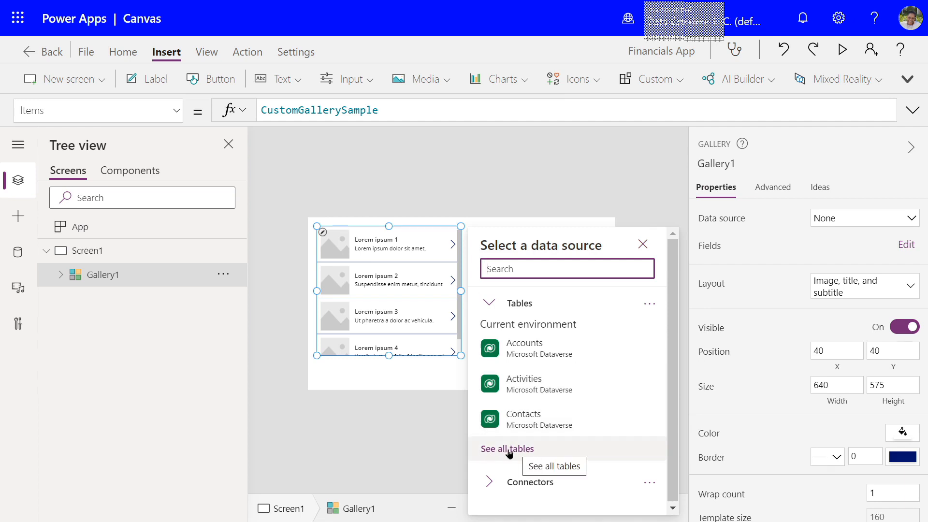
Look through the connectors offered as data sources for the gallery, from Approvals to SharePoint
click(490, 305)
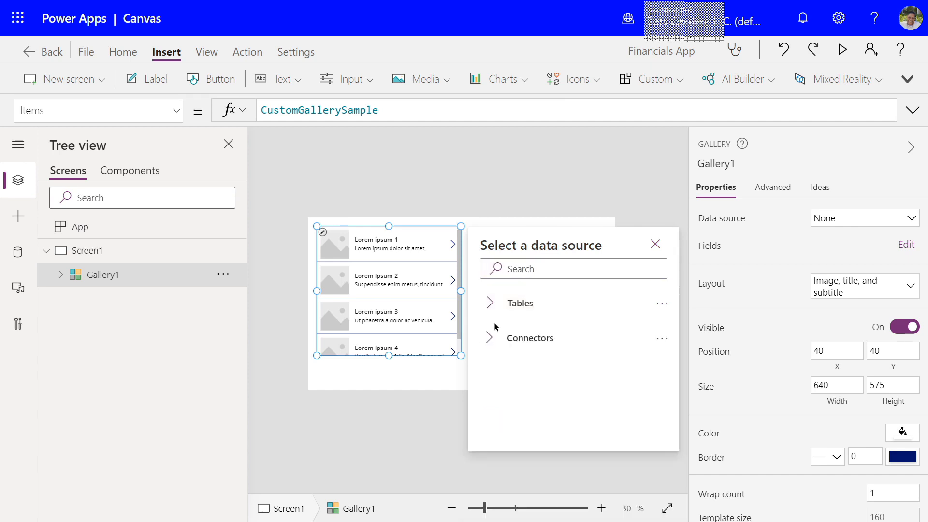
click(488, 338)
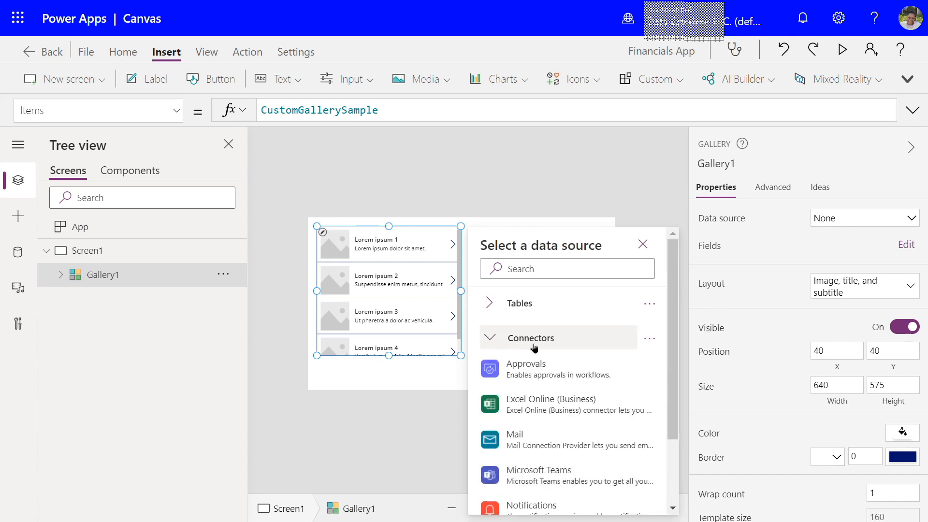
scroll(535, 347, down, 5)
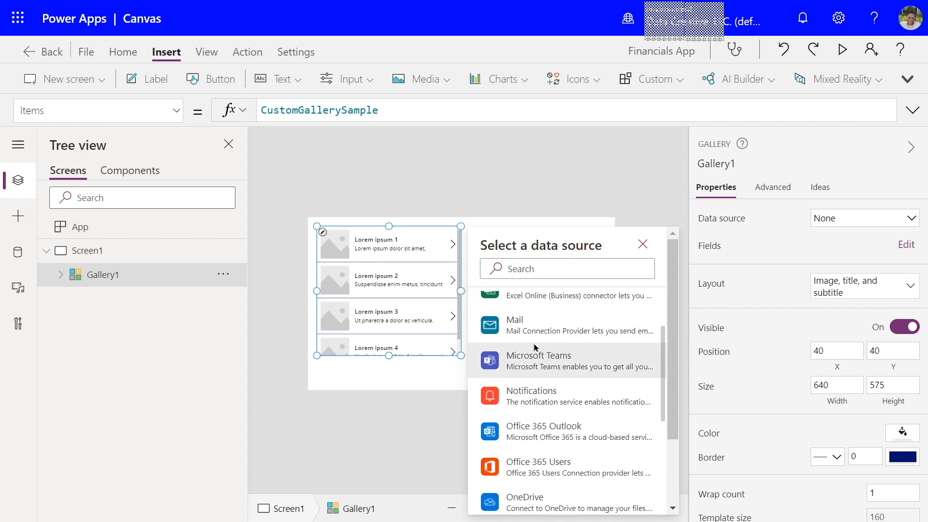
scroll(534, 347, down, 7)
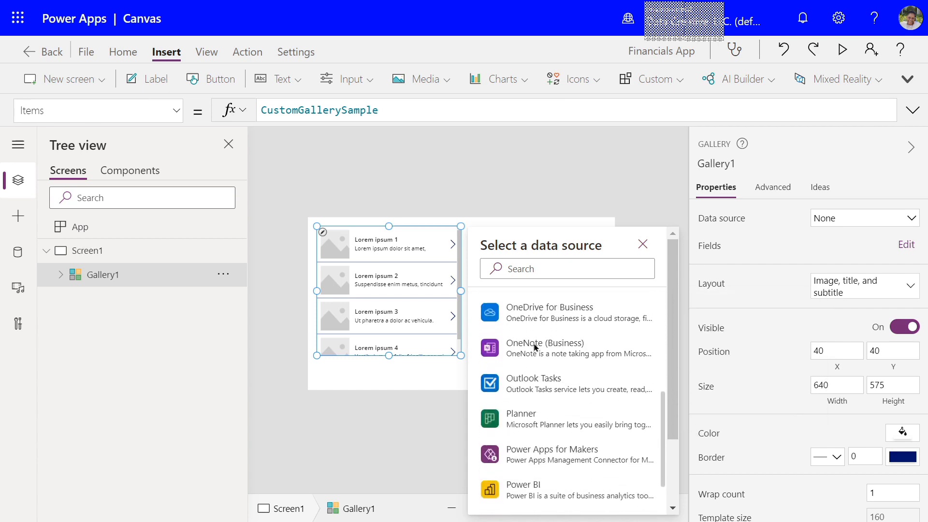
scroll(534, 347, down, 3)
scroll(537, 347, up, 1)
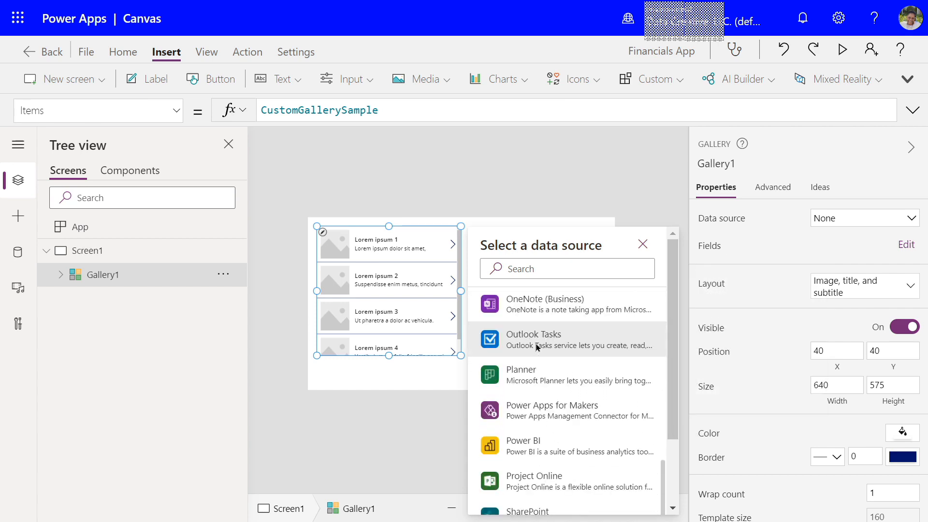
scroll(536, 347, up, 5)
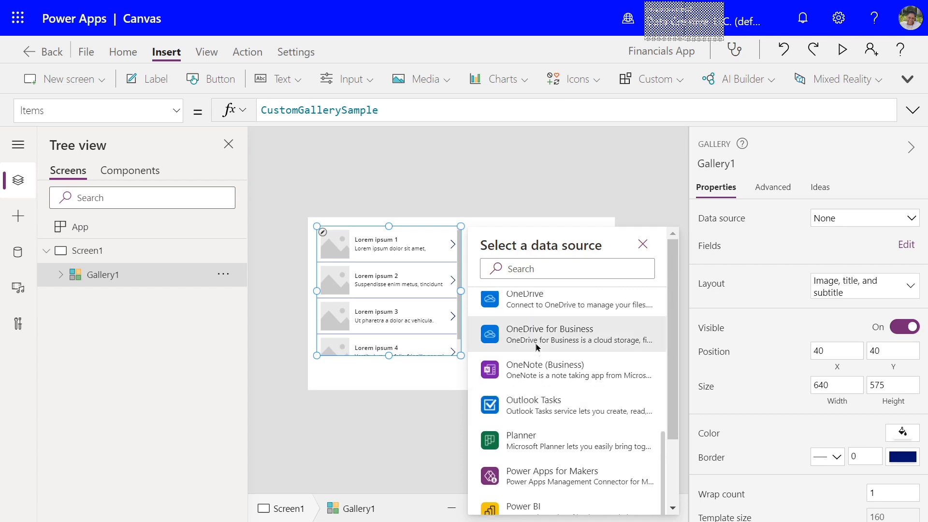
scroll(537, 348, up, 6)
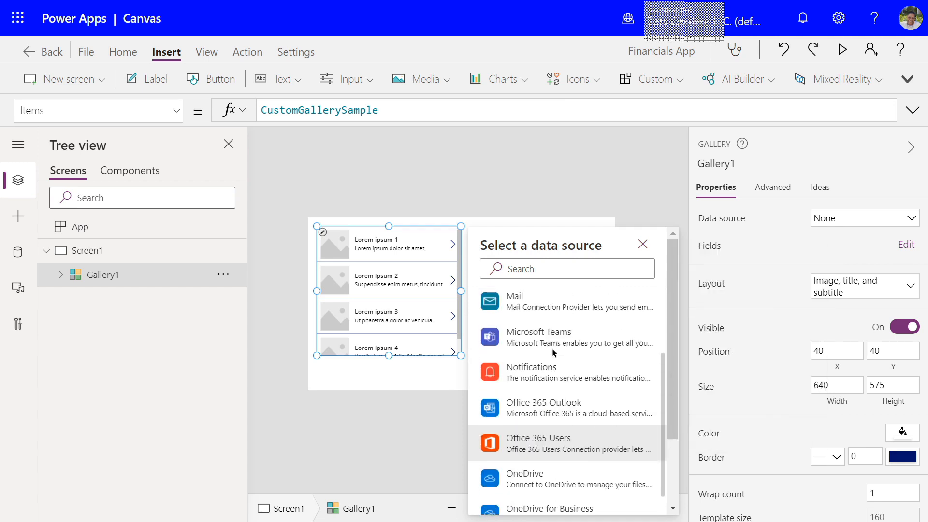
scroll(553, 352, up, 1)
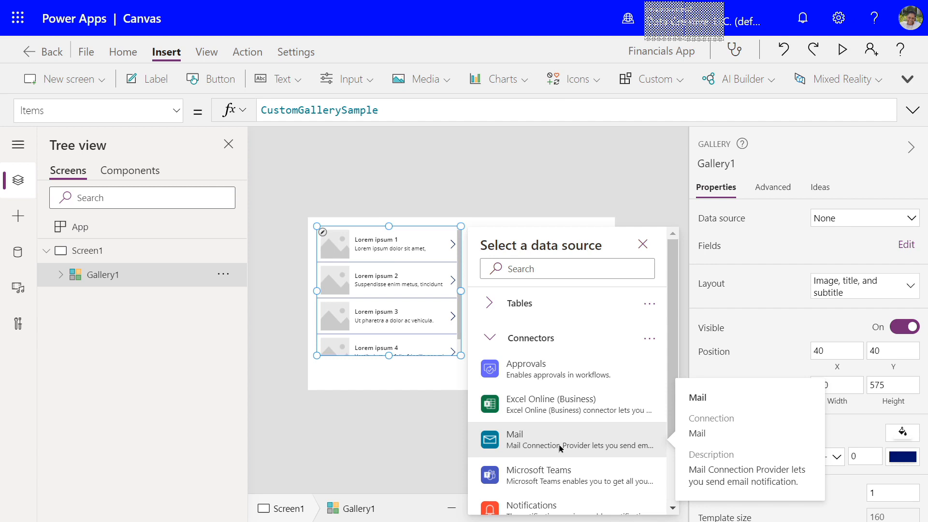
Use Excel Online (Business) as the gallery's data source and choose Financial Sample.xlsx from the Power Apps folder on OneDrive
mouse_move(522, 412)
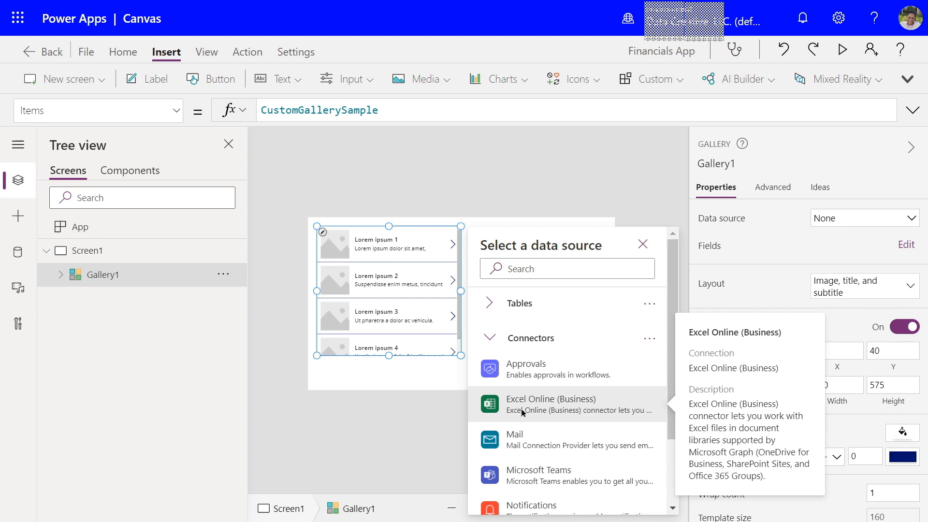
click(522, 412)
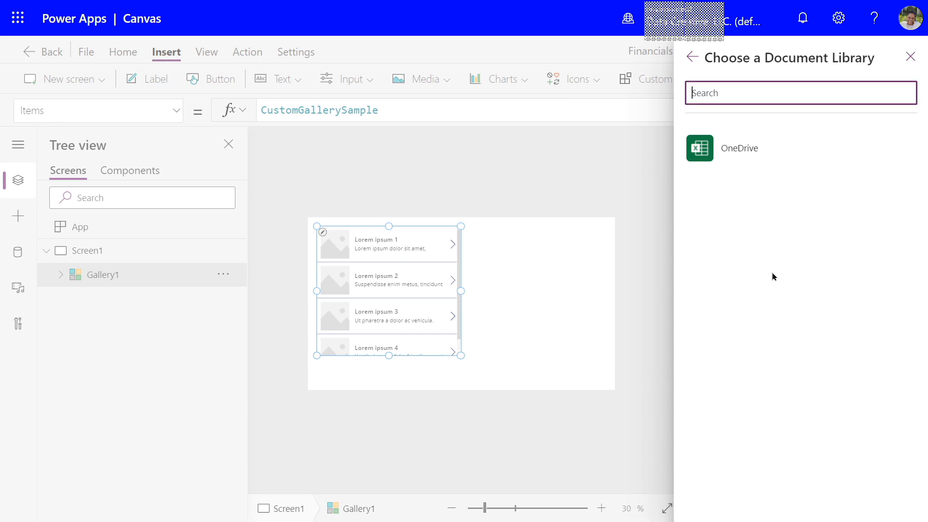
click(727, 151)
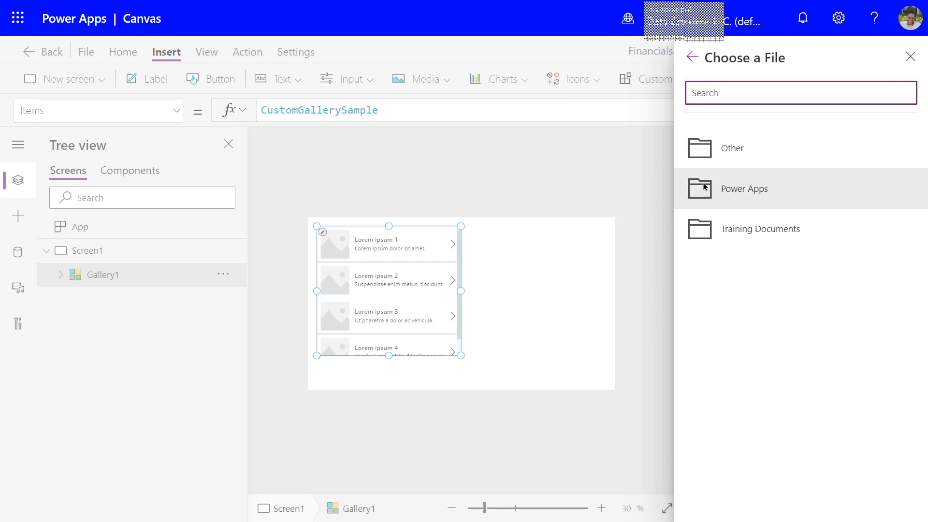
click(747, 190)
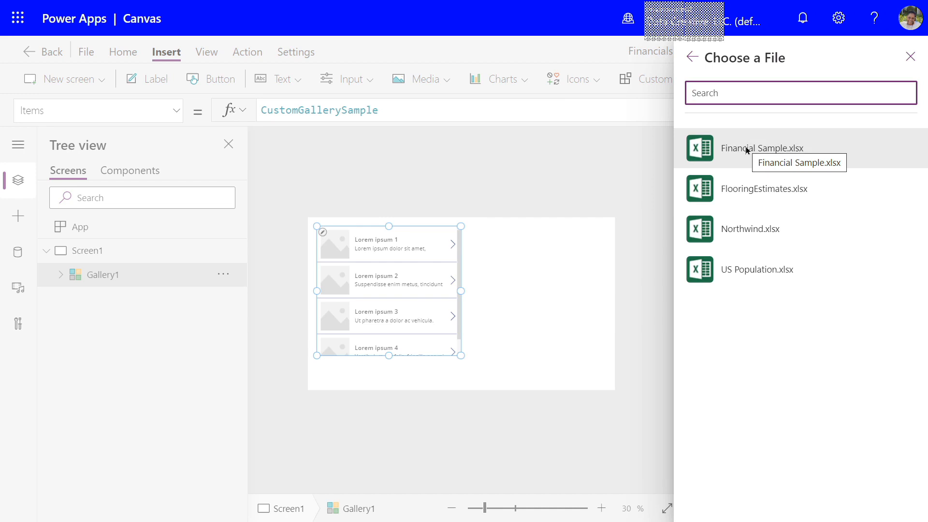
click(746, 150)
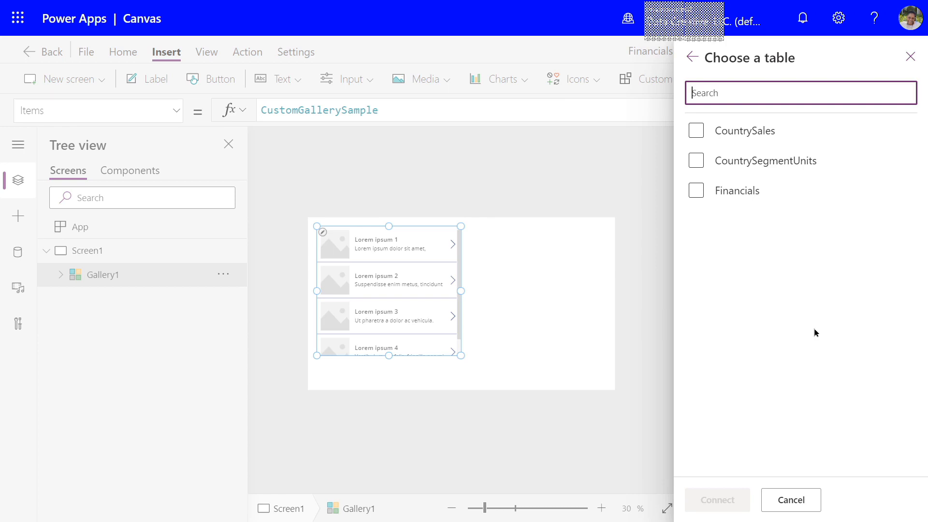
Select the CountrySales, CountrySegmentUnits and Financials tables and connect them to the app
click(696, 131)
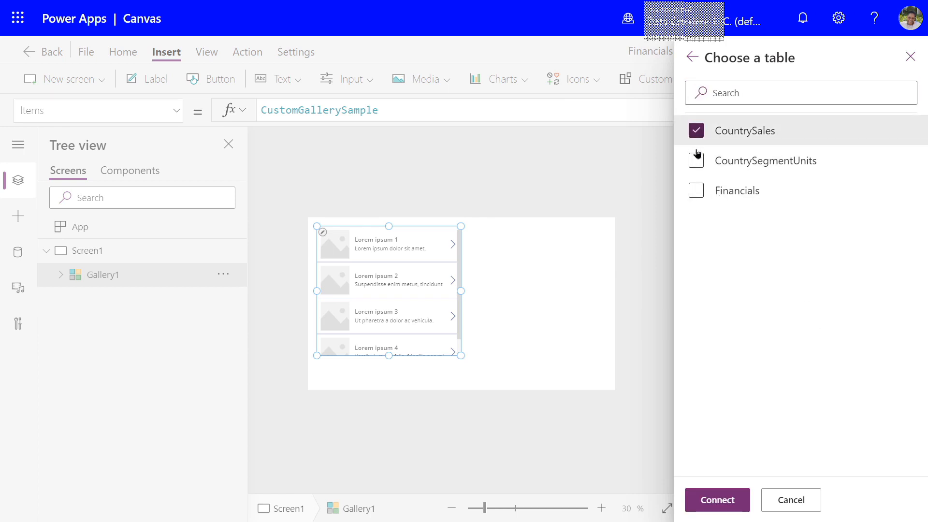
click(696, 161)
click(696, 191)
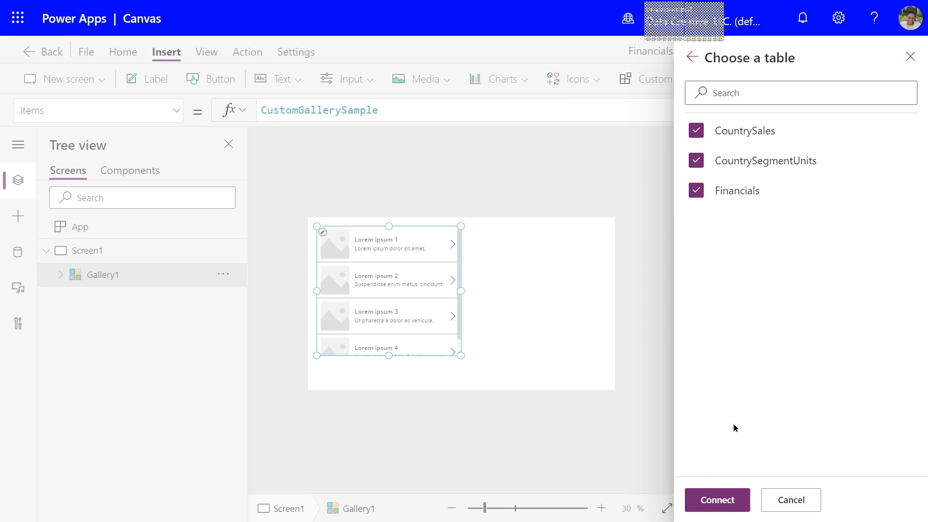
click(731, 503)
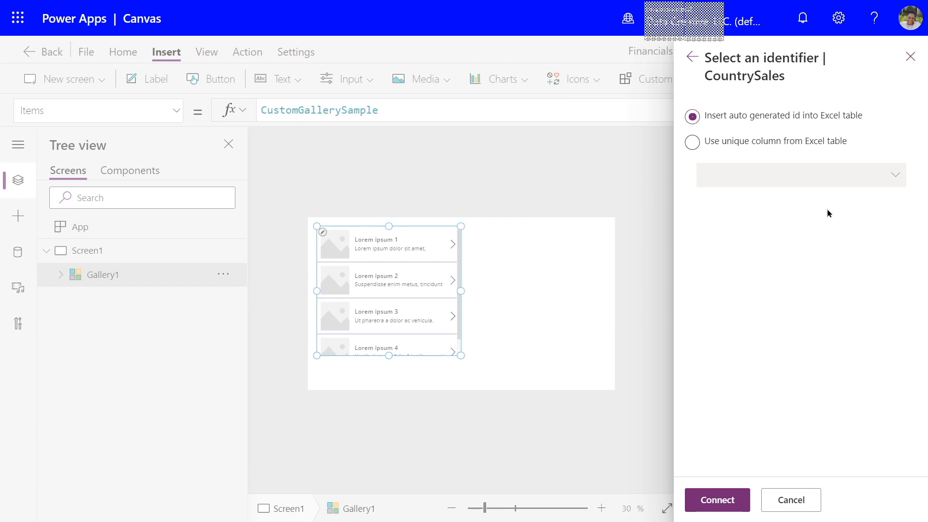
Use the unique Country column from the Excel table as the identifier for CountrySales
click(695, 145)
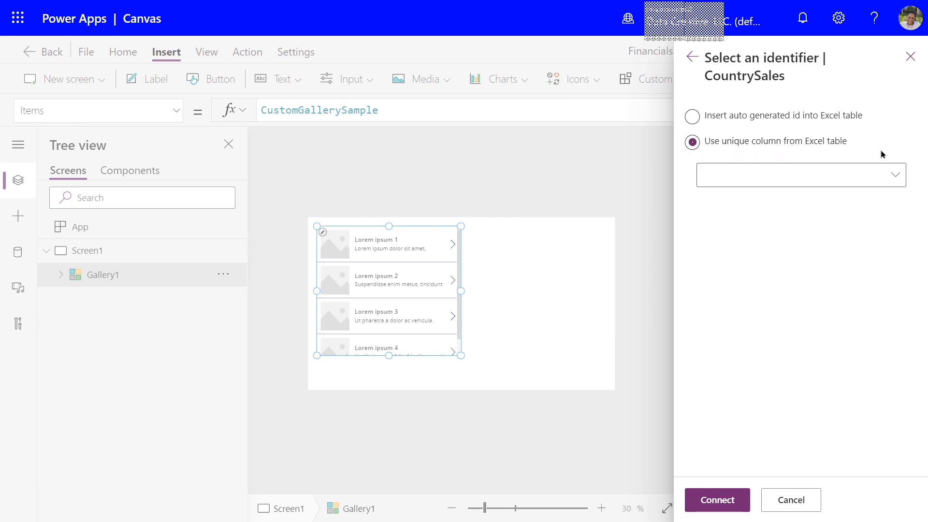
click(898, 176)
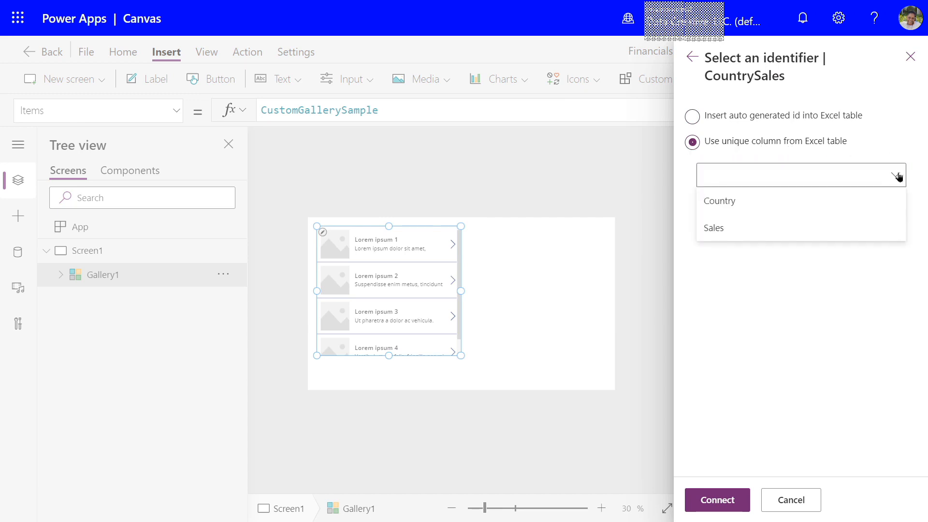
click(733, 201)
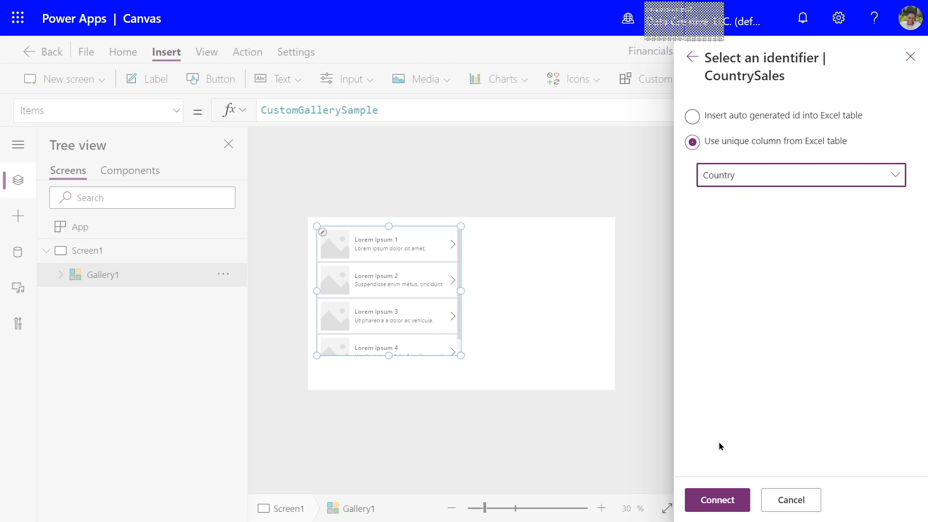
click(717, 501)
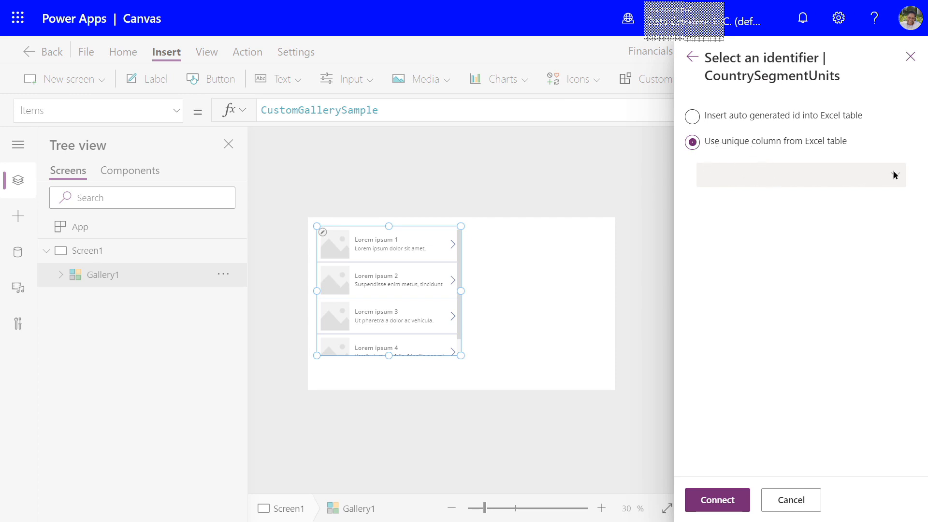
Use the unique Country column from the Excel table as the identifier for CountrySegmentUnits
click(693, 116)
click(693, 143)
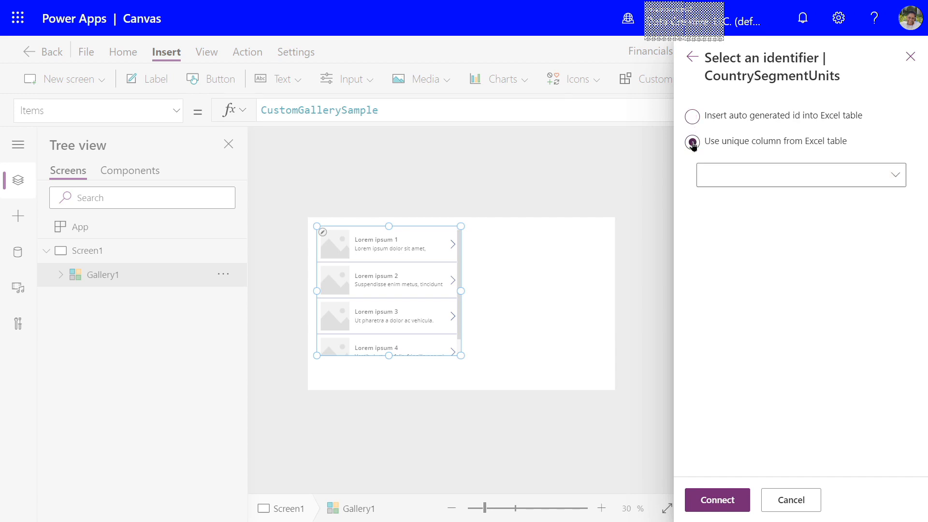
click(897, 177)
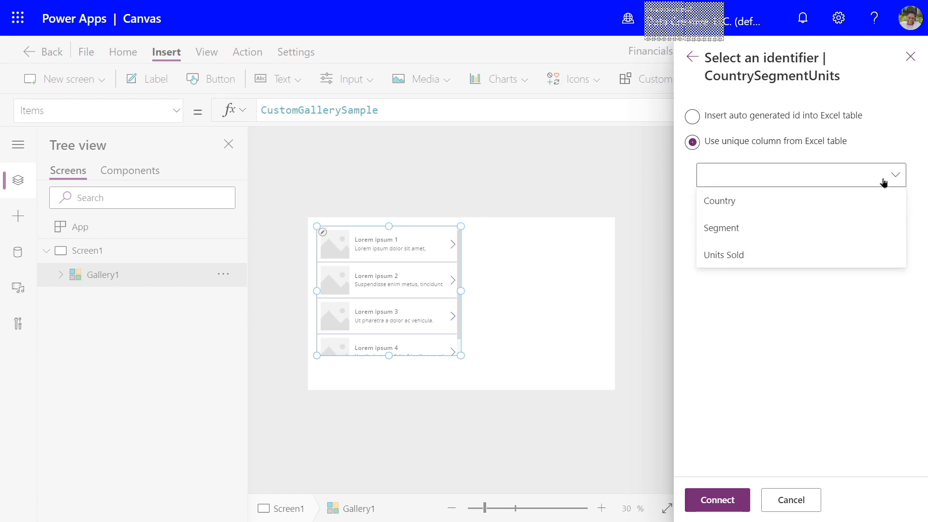
click(722, 202)
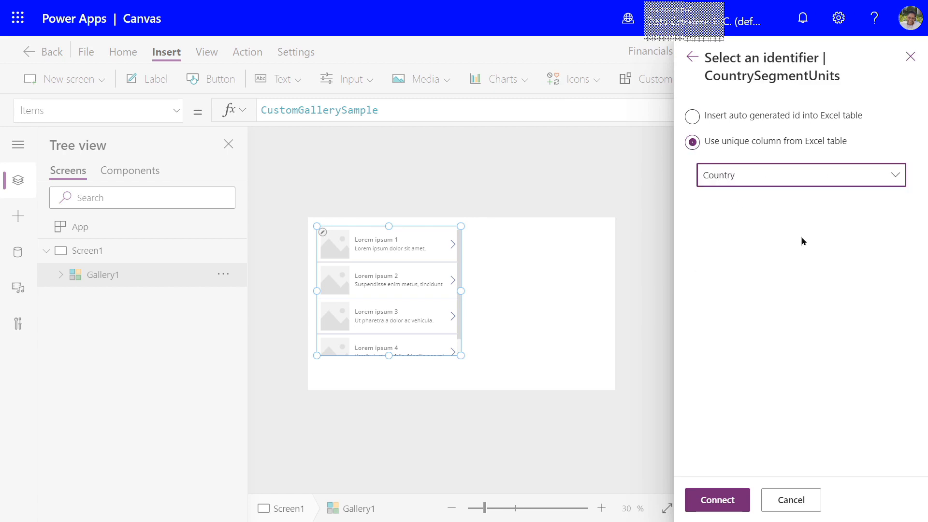
click(722, 503)
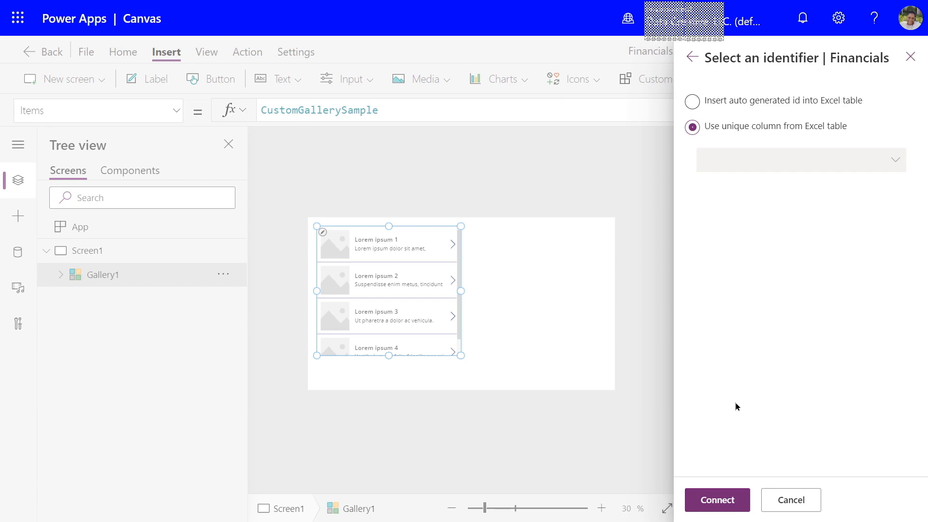
Insert an auto-generated ID as the identifier for the Financials table and finish connecting the data
click(692, 102)
click(723, 508)
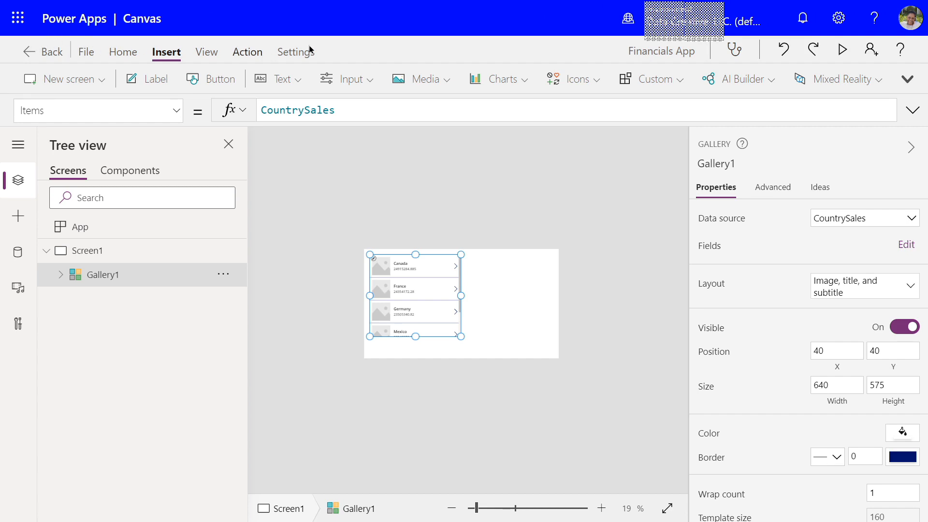
Check the save options offered on leaving the unsaved app and in the file area, returning to the canvas without saving
click(43, 55)
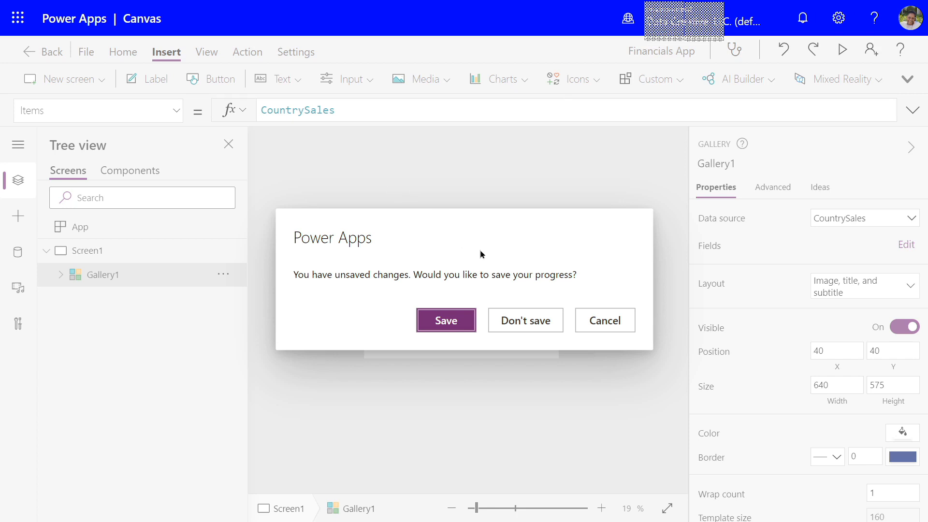
click(603, 327)
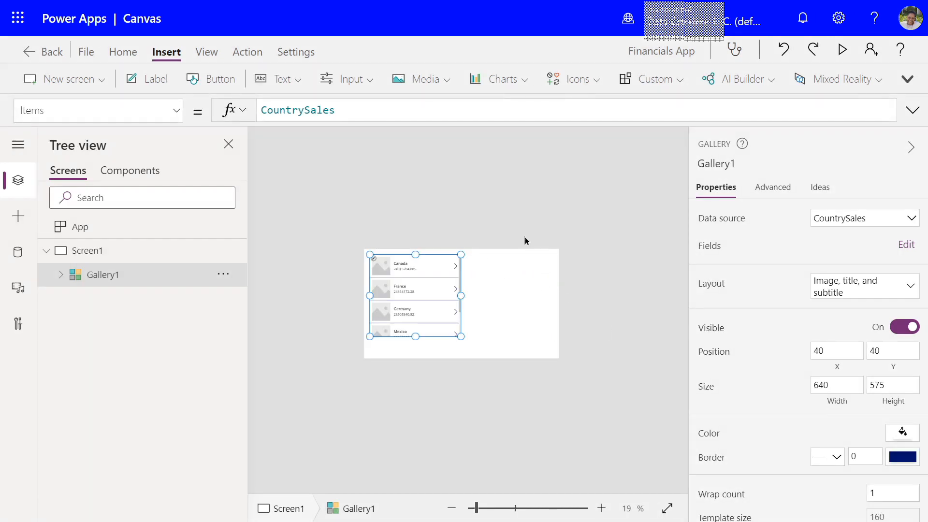
click(87, 52)
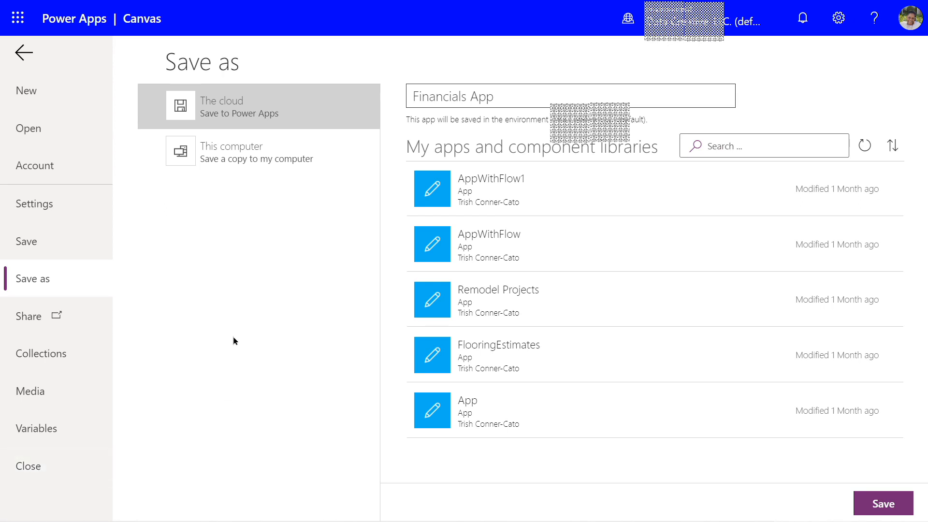
click(23, 53)
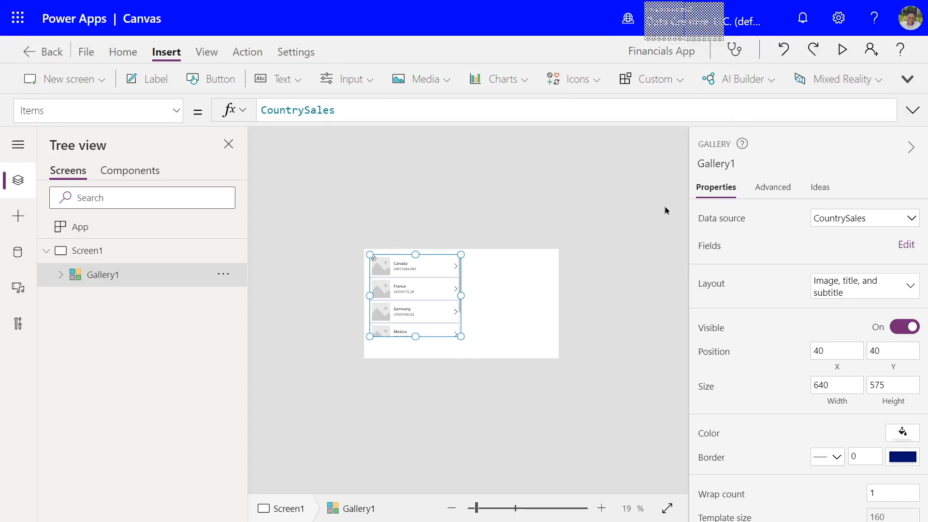
Review the commands available for formatting, inserting controls, viewing app resources and adding actions to the selected gallery
click(122, 53)
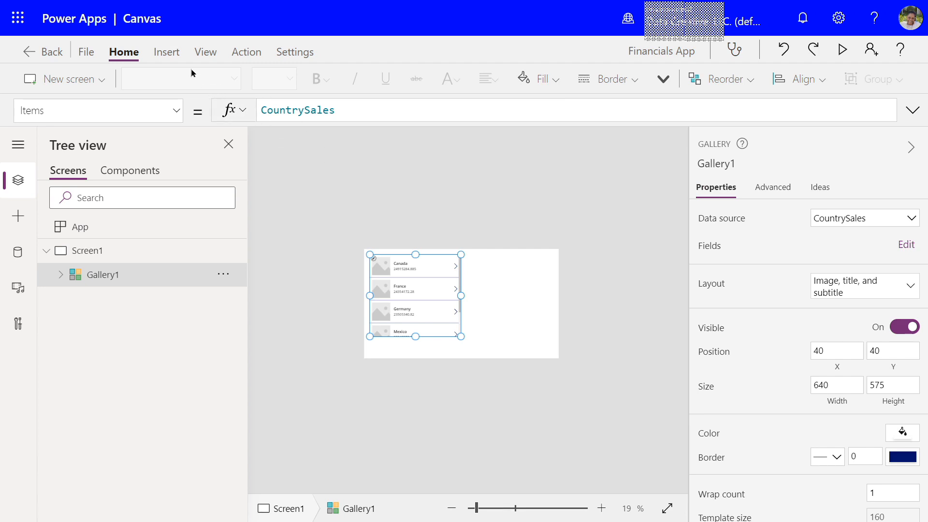
click(168, 54)
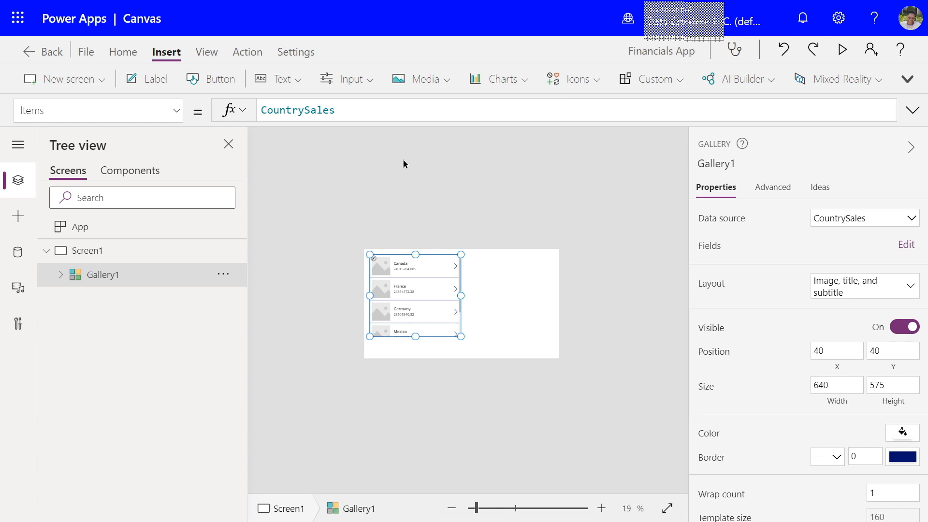
click(212, 57)
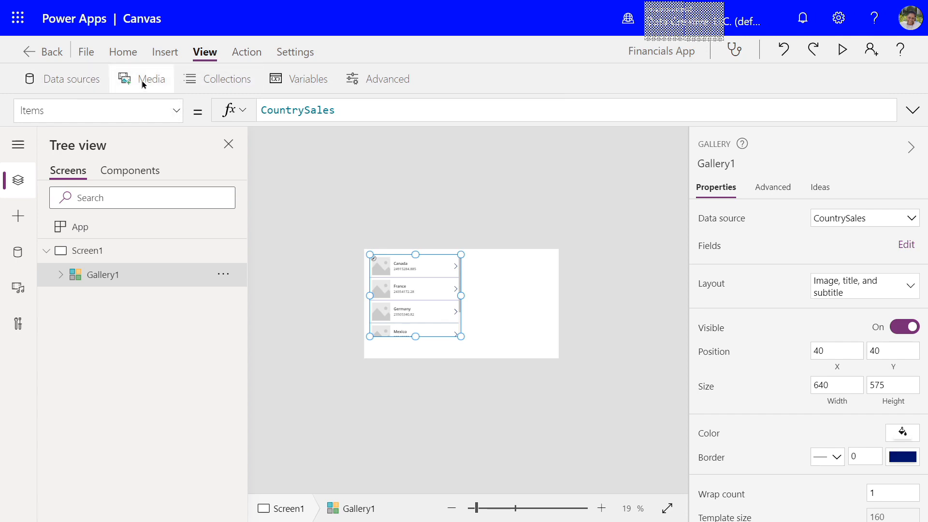
click(248, 52)
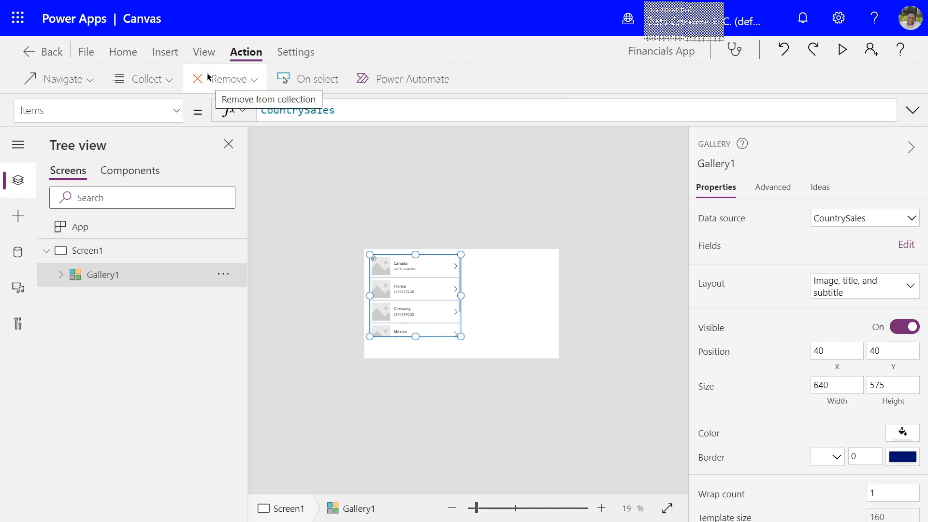
Review the app's general settings, covering name, description, icon, auto save, data row limit, data source experience and debugging options
click(295, 59)
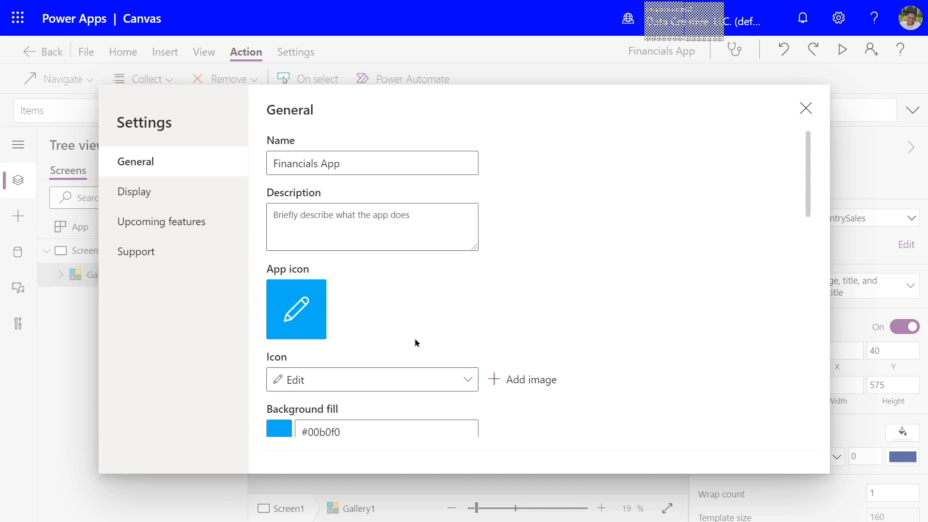
scroll(392, 341, down, 3)
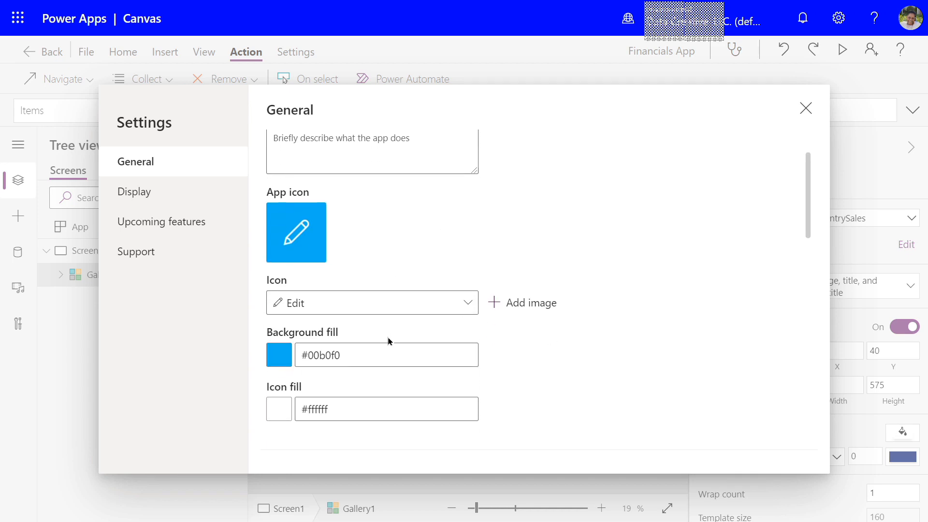
scroll(387, 336, down, 1)
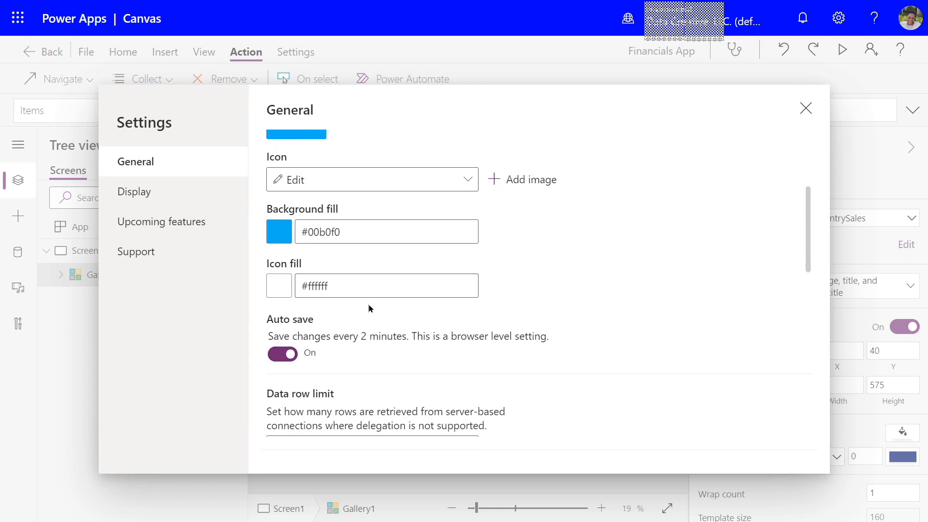
scroll(364, 309, down, 1)
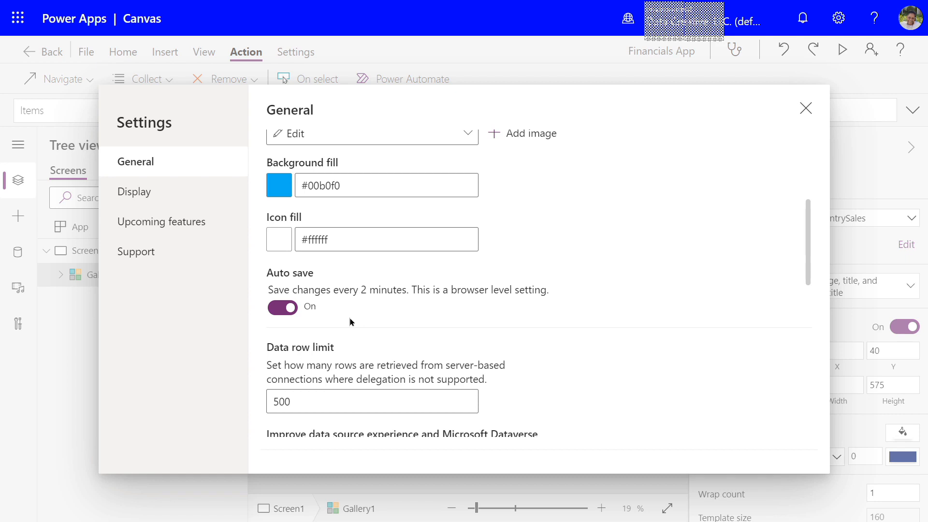
scroll(349, 321, down, 1)
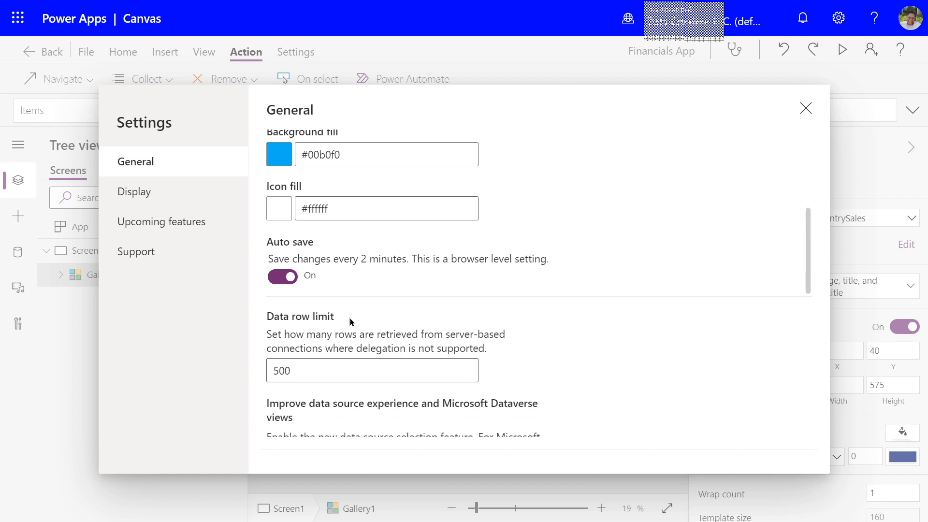
scroll(382, 290, down, 2)
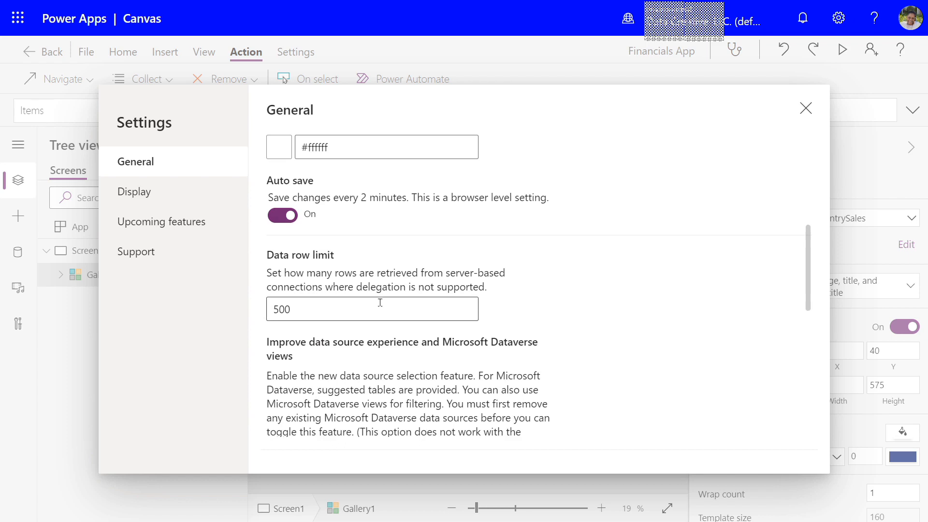
scroll(380, 302, down, 2)
scroll(377, 306, down, 5)
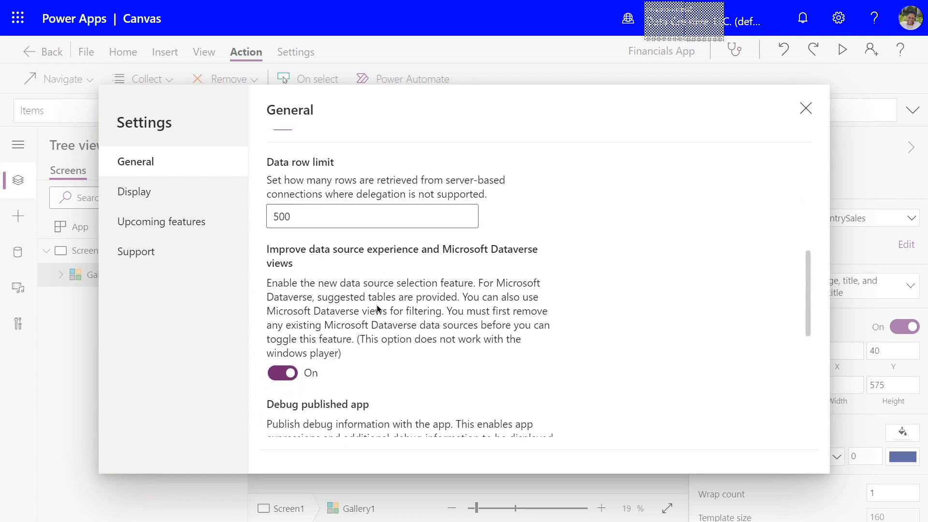
scroll(376, 307, down, 4)
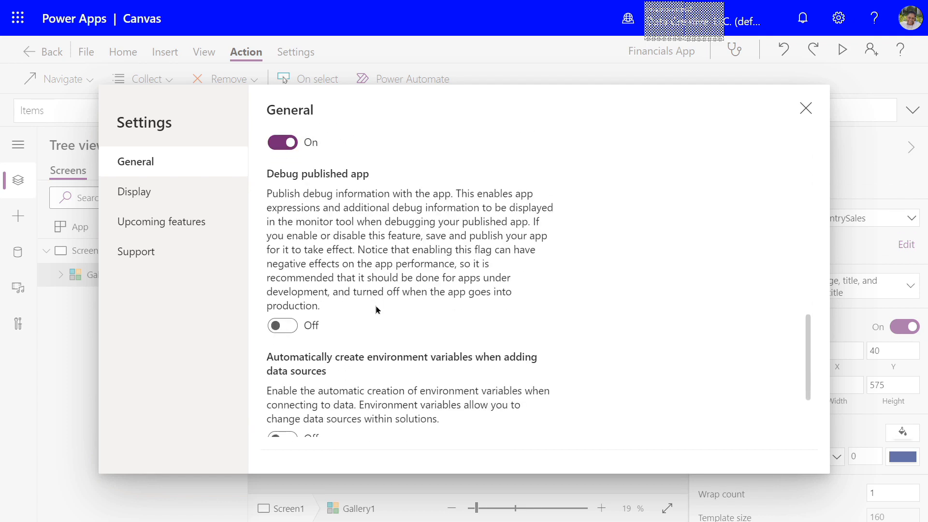
scroll(375, 307, up, 5)
scroll(375, 309, up, 3)
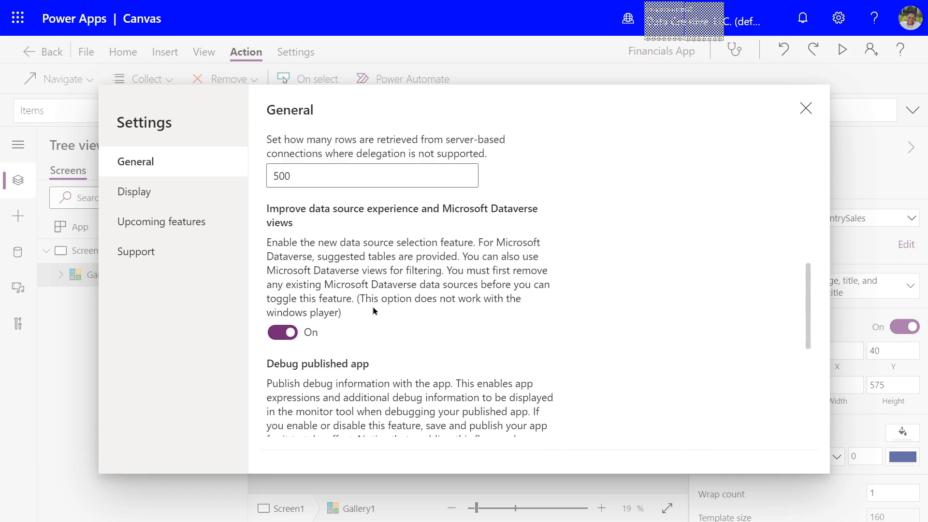
scroll(372, 308, up, 8)
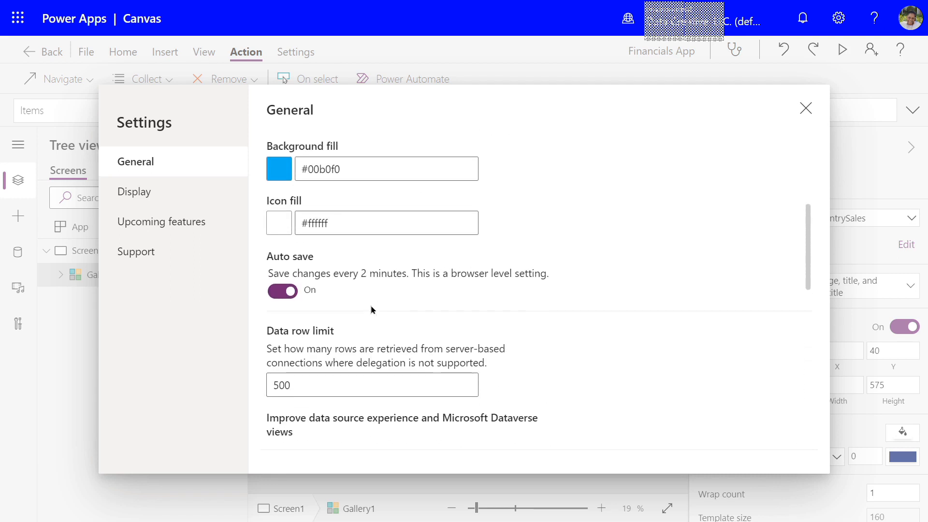
scroll(369, 309, up, 2)
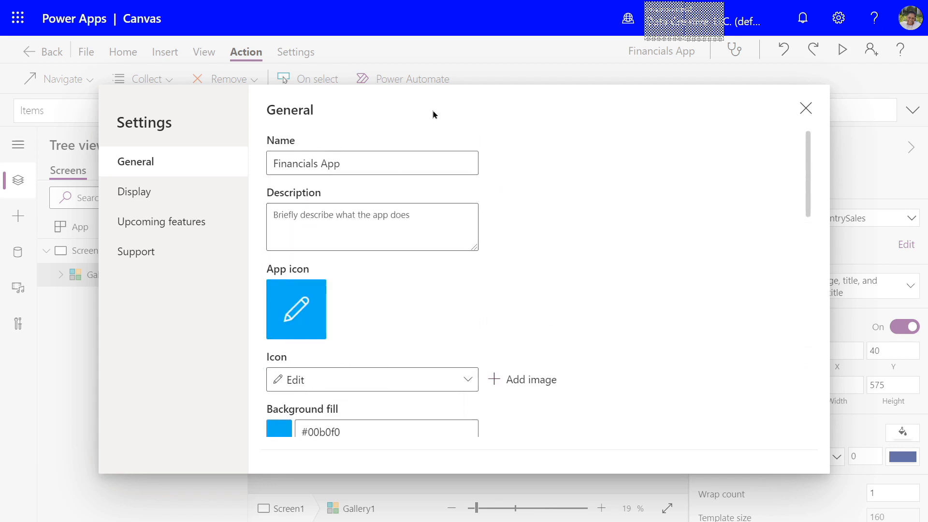
Review the app's display settings for orientation, size, scale to fit and aspect ratio locking
click(155, 196)
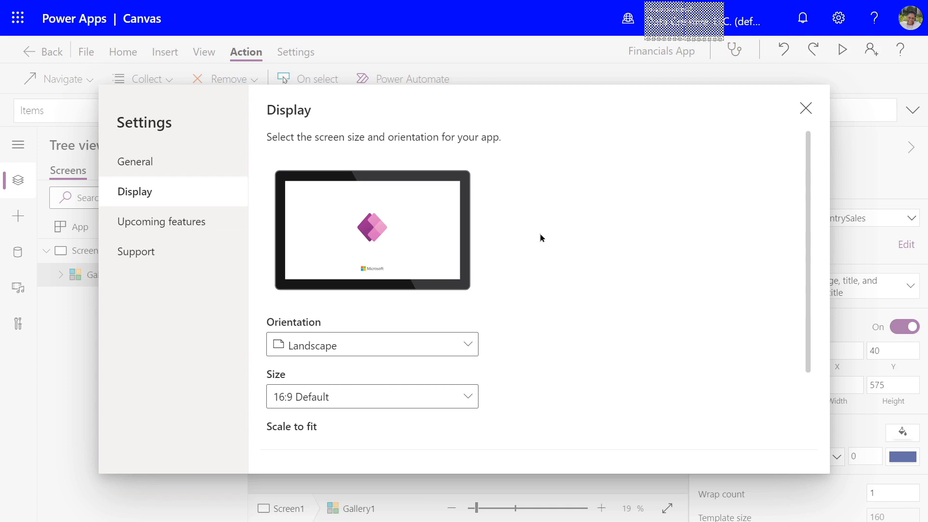
scroll(539, 233, down, 3)
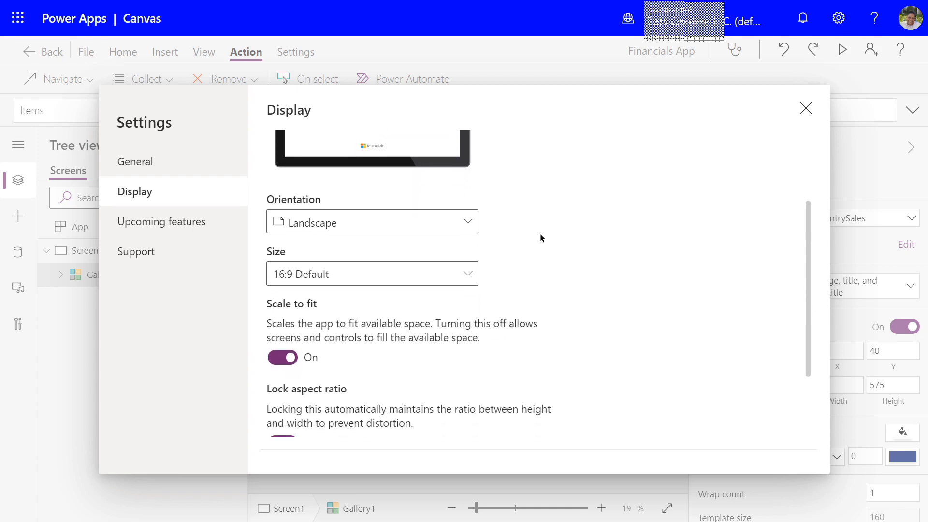
scroll(539, 233, down, 2)
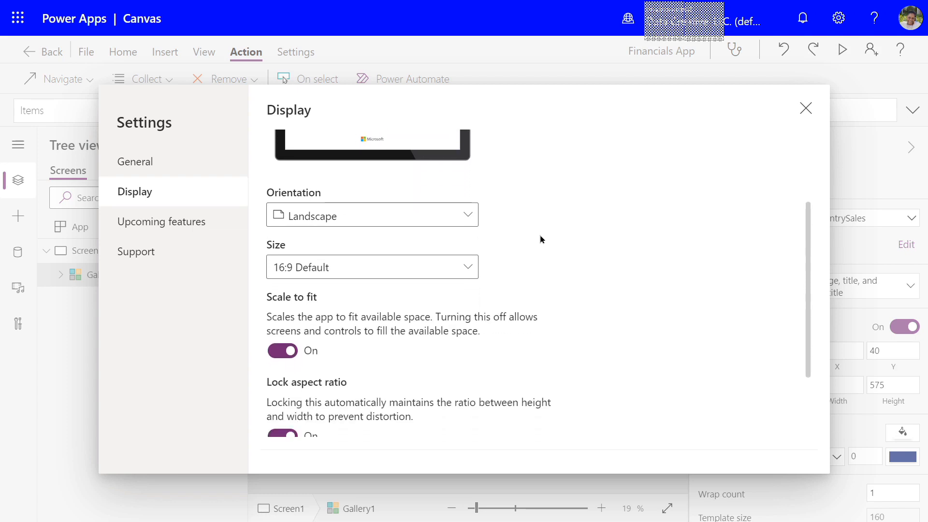
Review the preview features among the app's upcoming features, including delayed load and enhanced delegation for Microsoft Dataverse
click(156, 227)
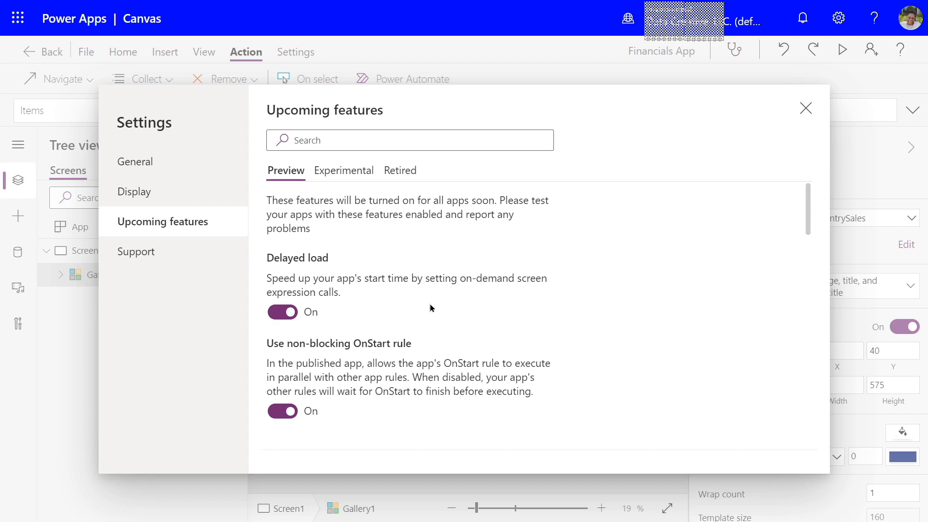
scroll(430, 304, down, 2)
scroll(431, 310, down, 3)
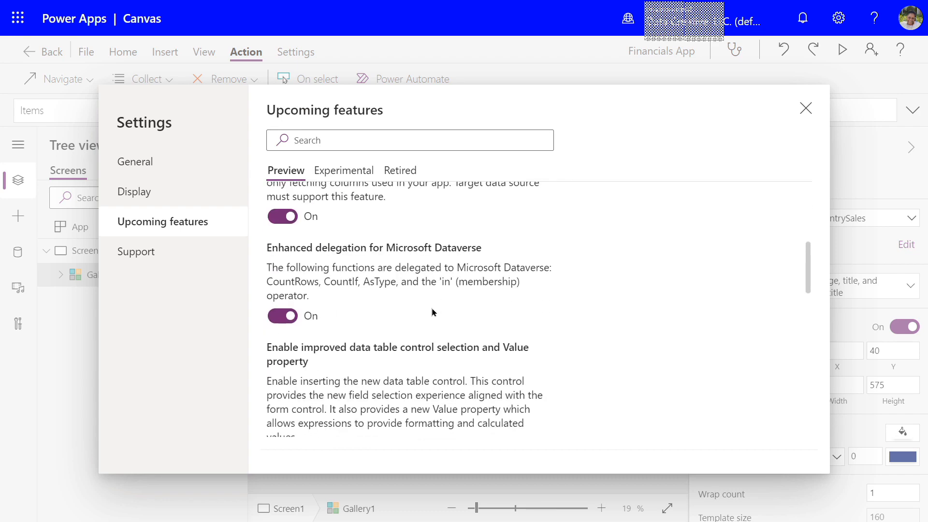
scroll(428, 302, up, 5)
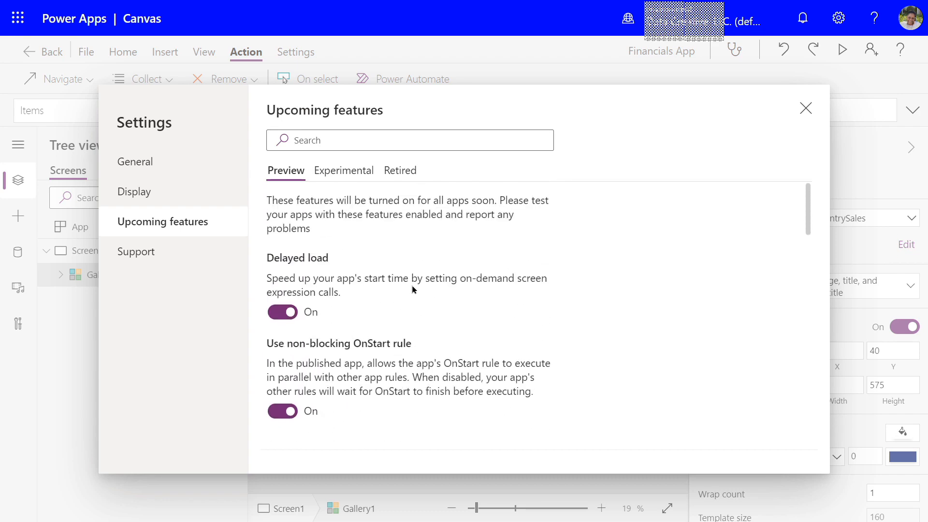
Review the experimental upcoming features, such as formula-level error management, enhanced component properties and the web barcode scanner
click(346, 172)
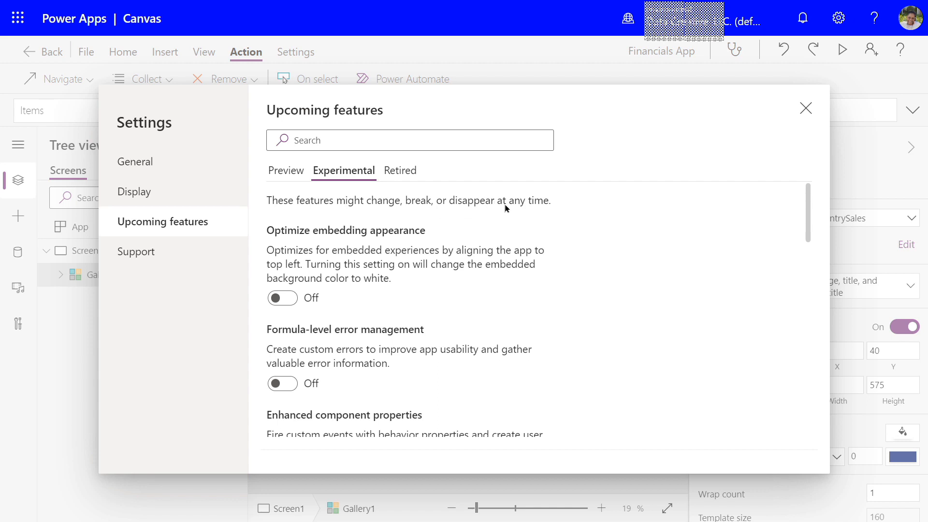
scroll(507, 208, down, 5)
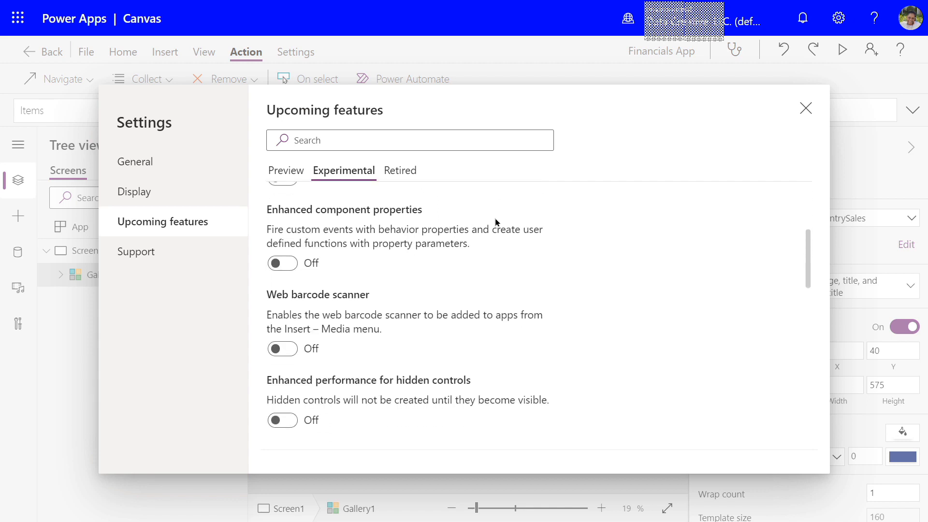
scroll(493, 220, down, 2)
scroll(484, 227, down, 1)
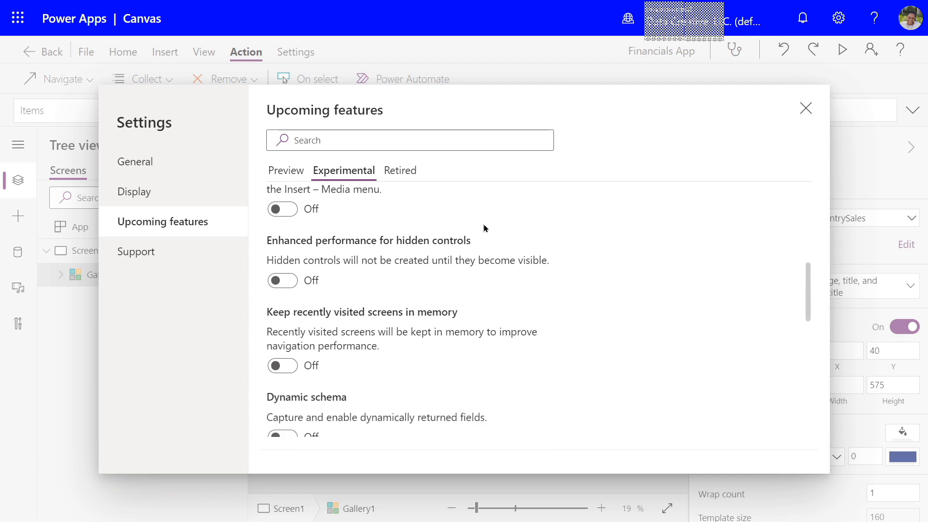
scroll(482, 224, down, 1)
scroll(479, 224, up, 3)
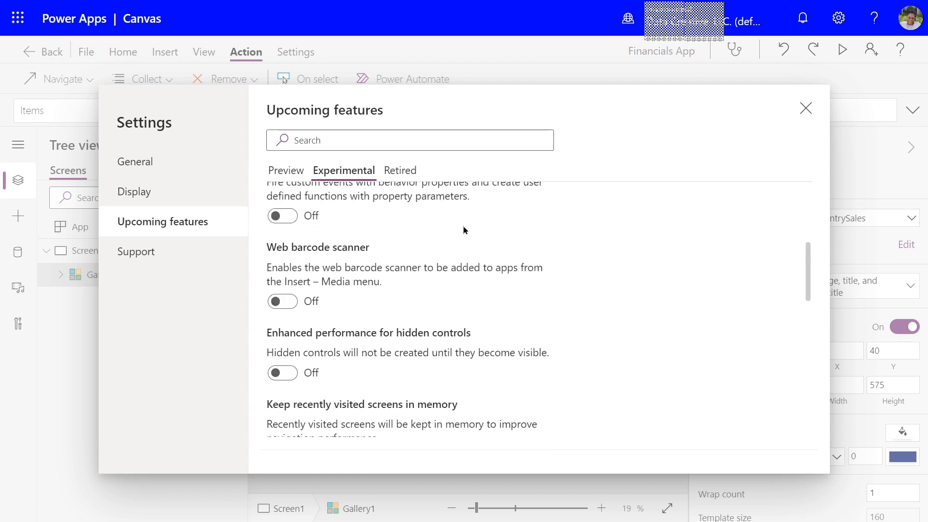
scroll(459, 227, up, 2)
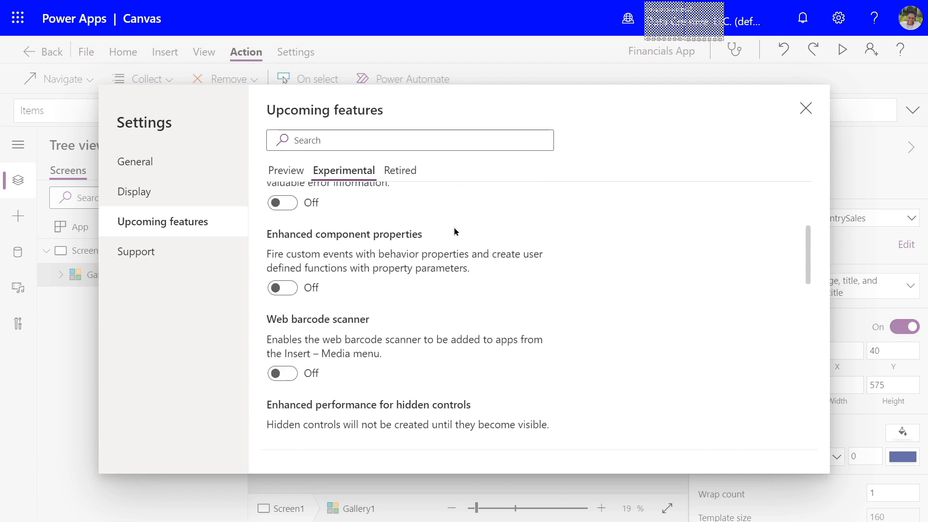
Review the retired features, such as Enable Rules, the enhanced formula bar, and export and import of components
click(395, 172)
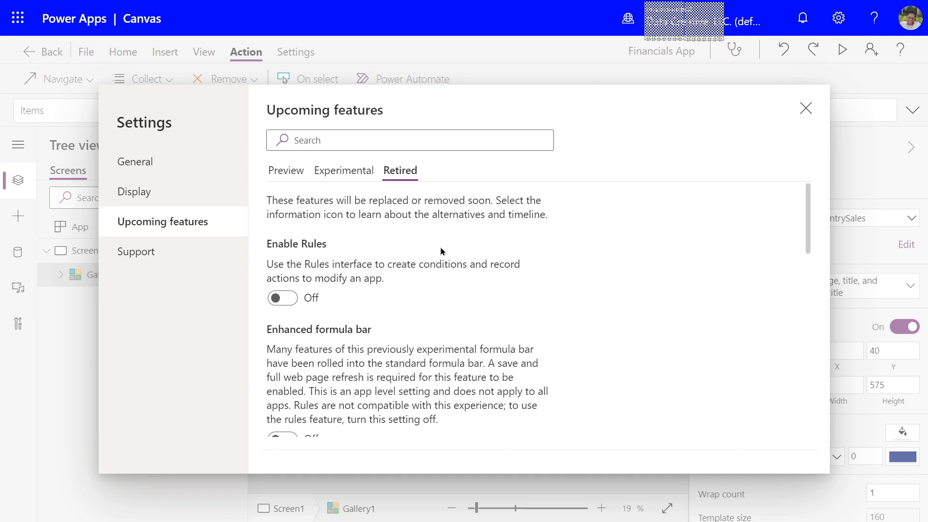
scroll(443, 246, down, 2)
scroll(442, 245, down, 3)
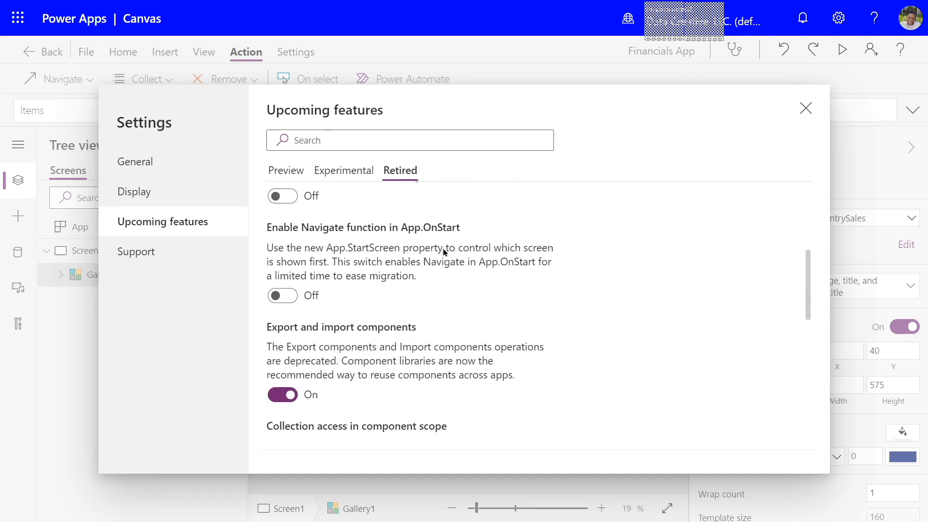
scroll(442, 247, up, 2)
scroll(437, 256, up, 3)
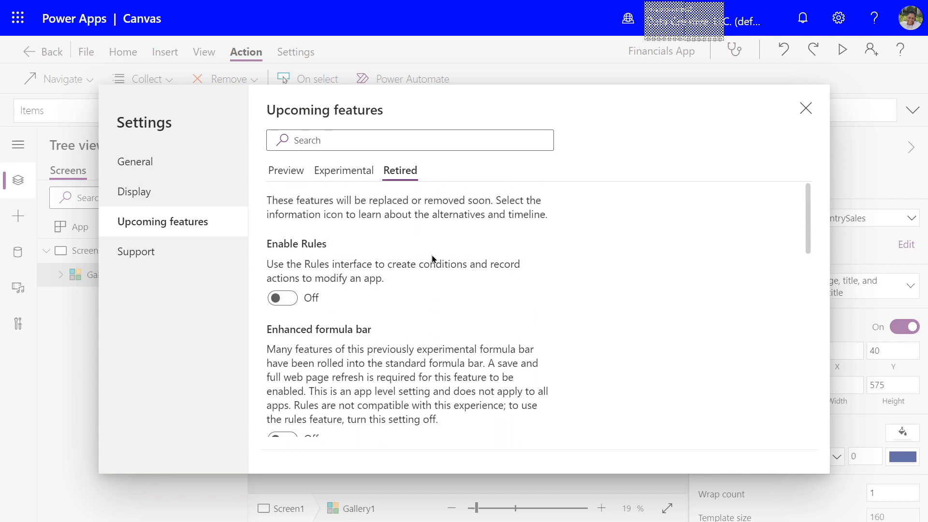
Review the app's support information, including environment, authoring version, session details and helpful links
click(166, 255)
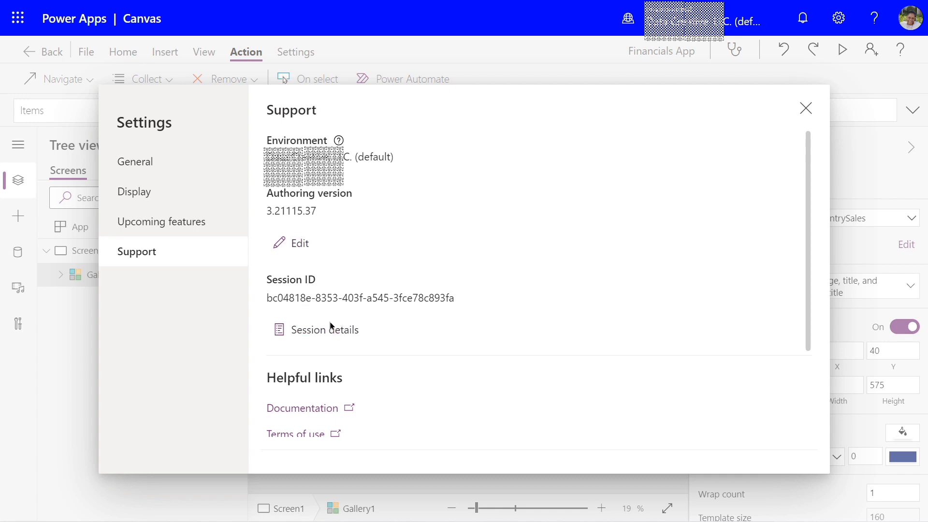
scroll(329, 323, down, 5)
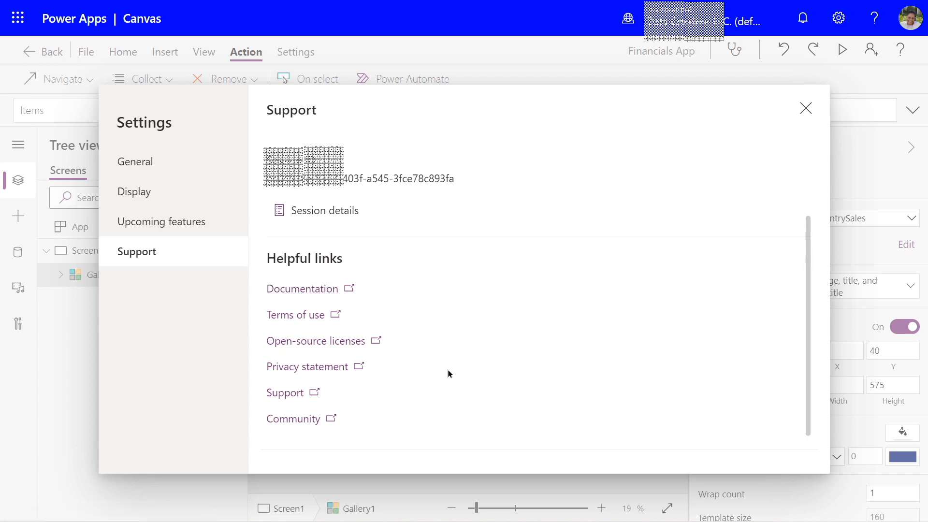
Leave the app settings and look through the properties available for the gallery's formulas, keeping Gallery1 selected
click(806, 109)
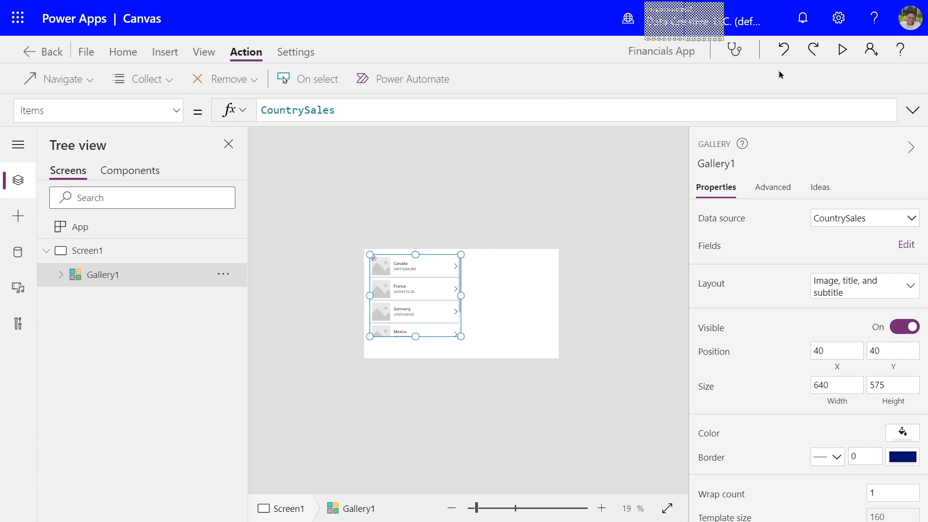
click(813, 51)
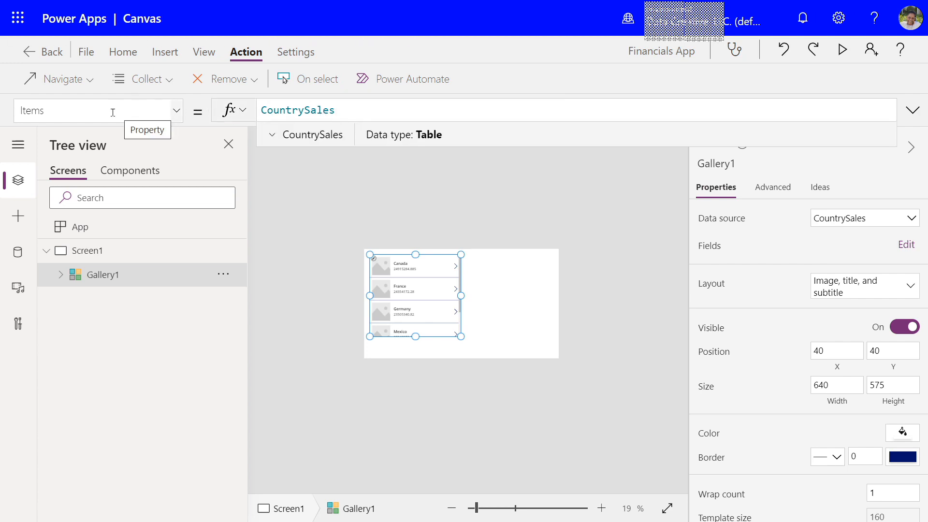
click(175, 113)
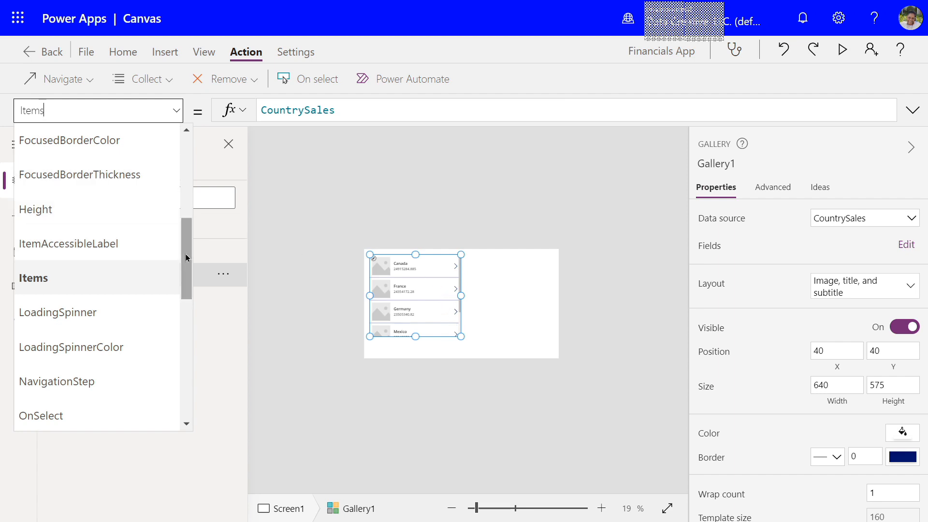
drag(186, 254, 195, 139)
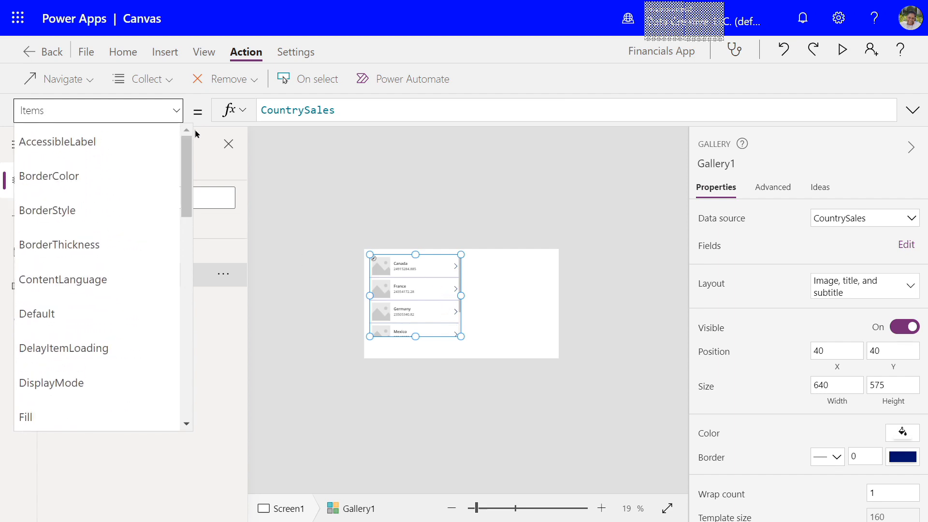
click(312, 170)
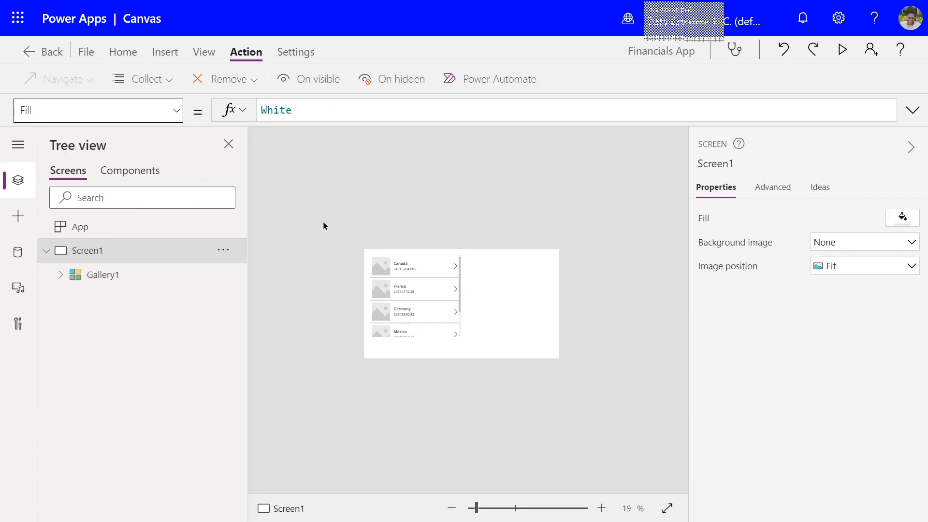
click(379, 284)
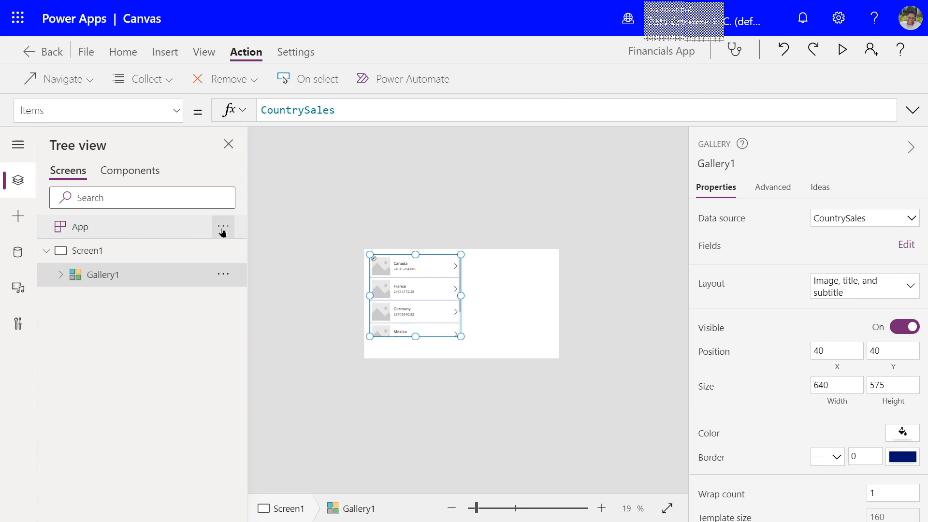
Review the additional commands offered for App, Screen1 and Gallery1 in the tree view
click(223, 232)
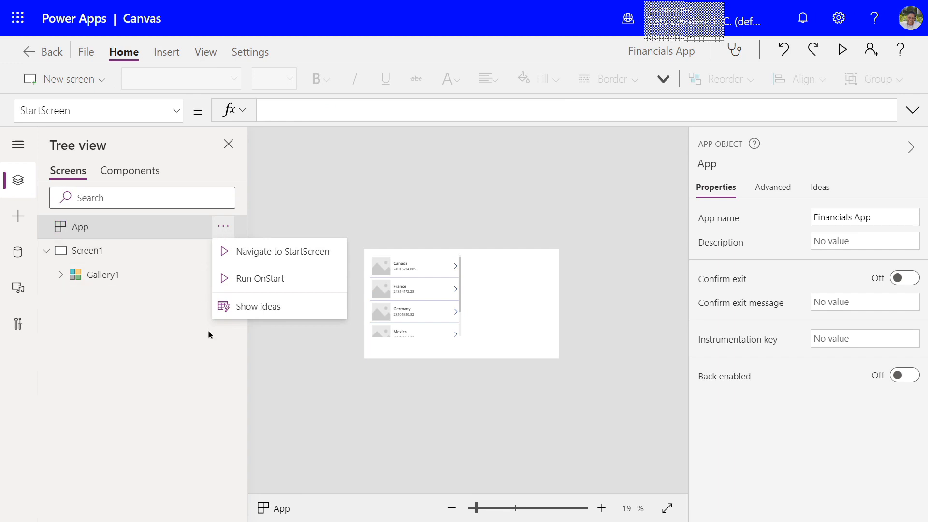
click(296, 372)
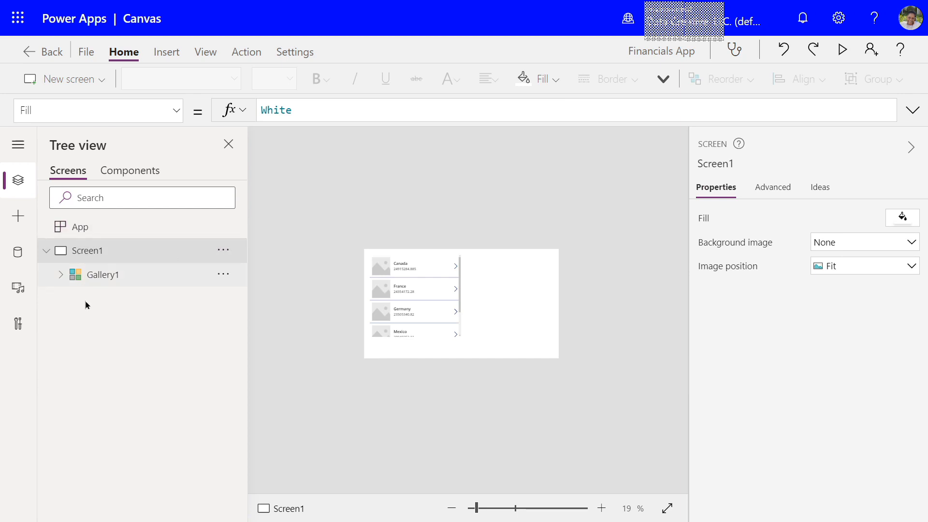
click(219, 252)
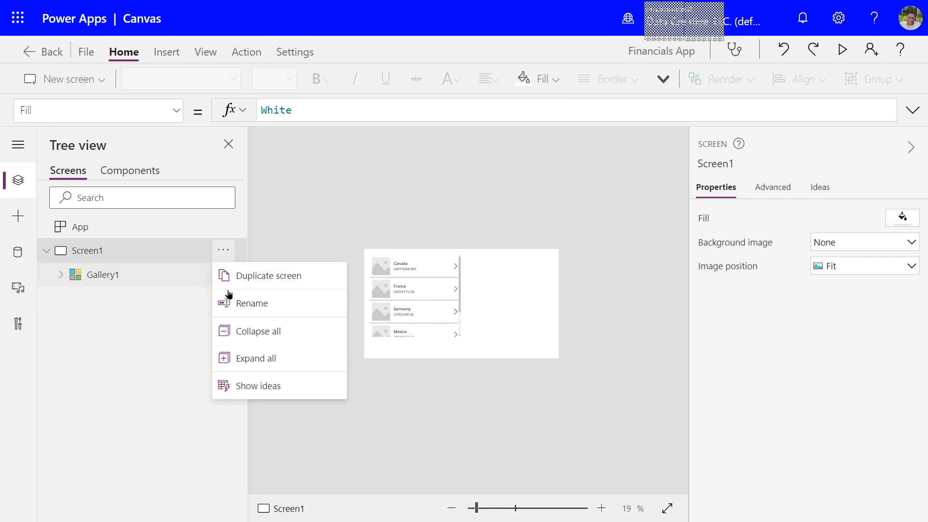
click(380, 404)
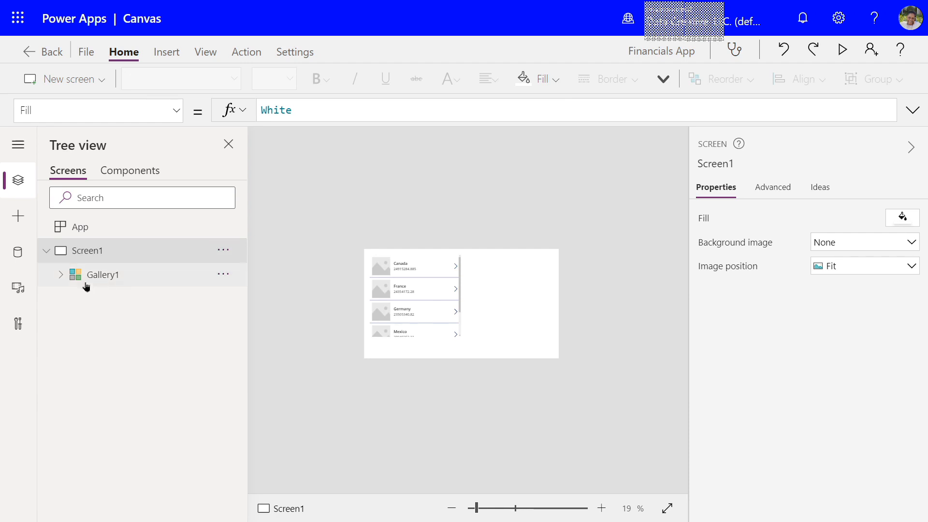
click(223, 274)
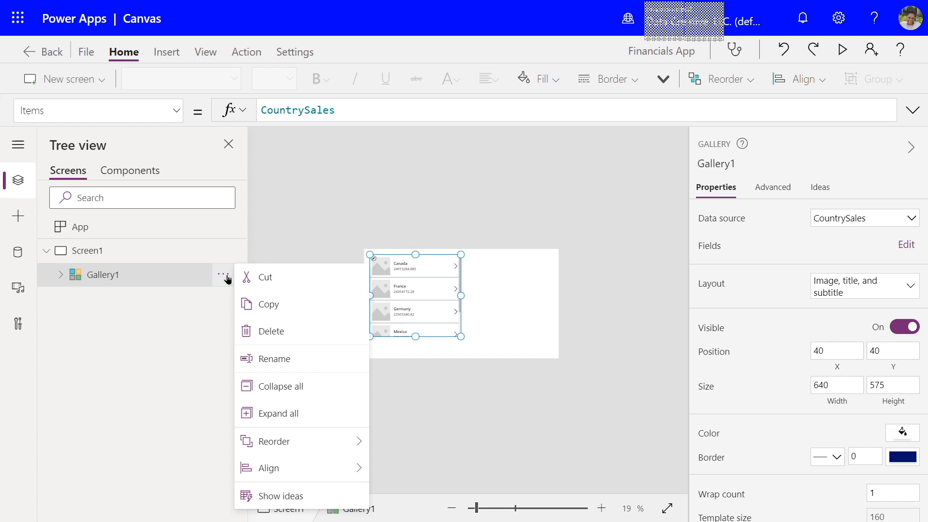
click(227, 279)
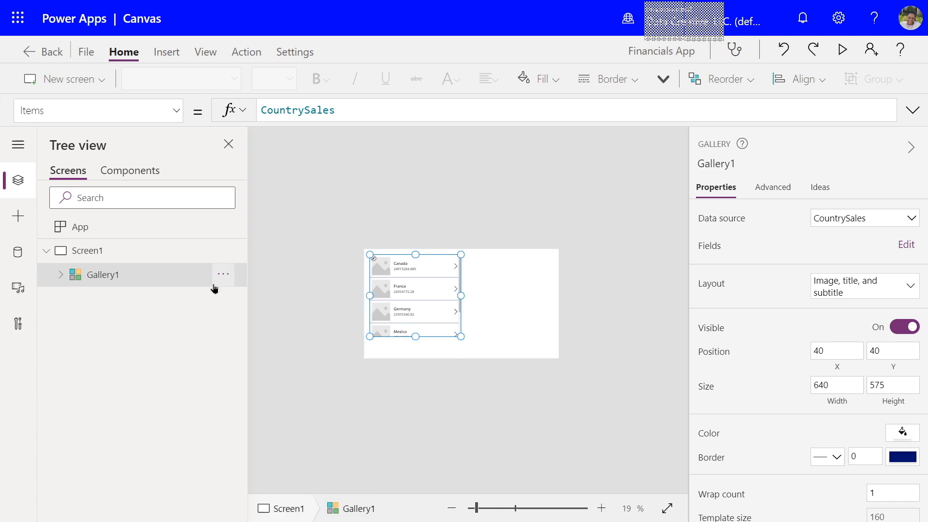
Expand Gallery1 and inspect the properties of its separator, arrow, subtitle, title and image, including the image's additional commands
click(61, 276)
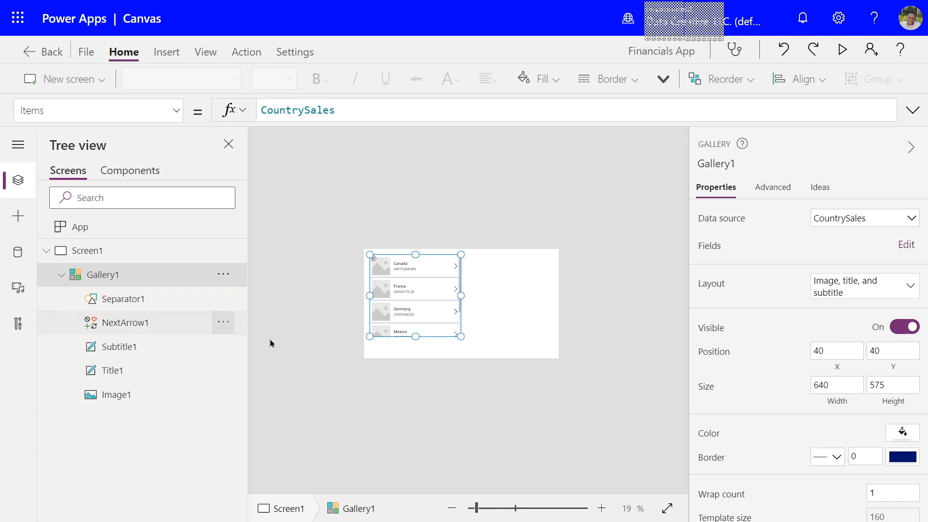
click(122, 299)
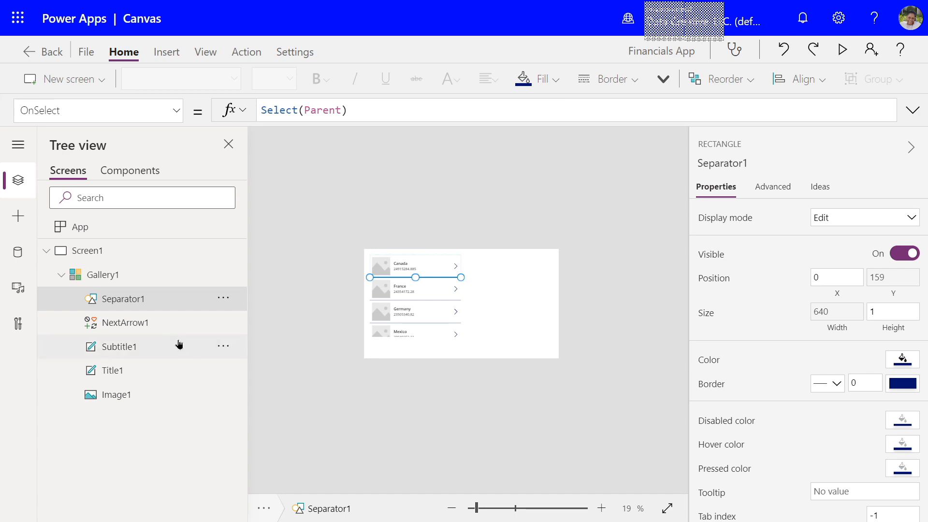
click(125, 324)
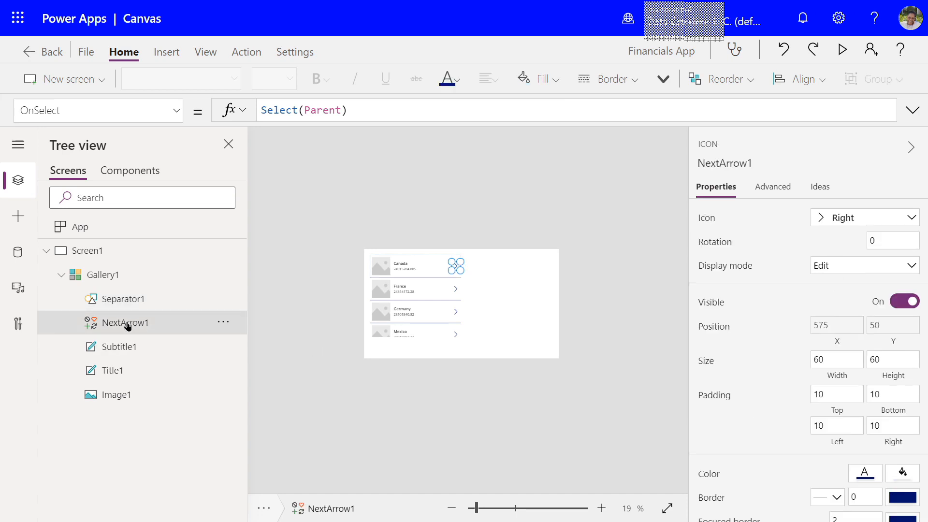
click(122, 353)
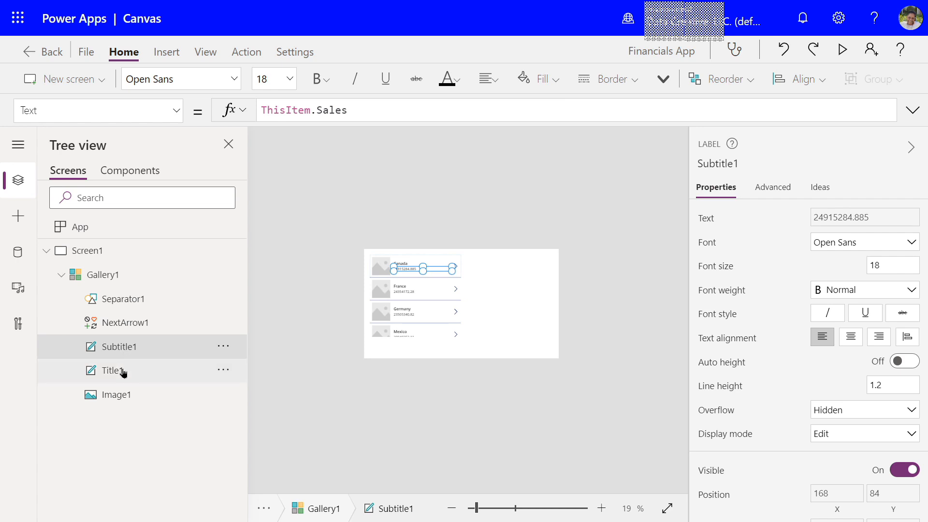
click(123, 372)
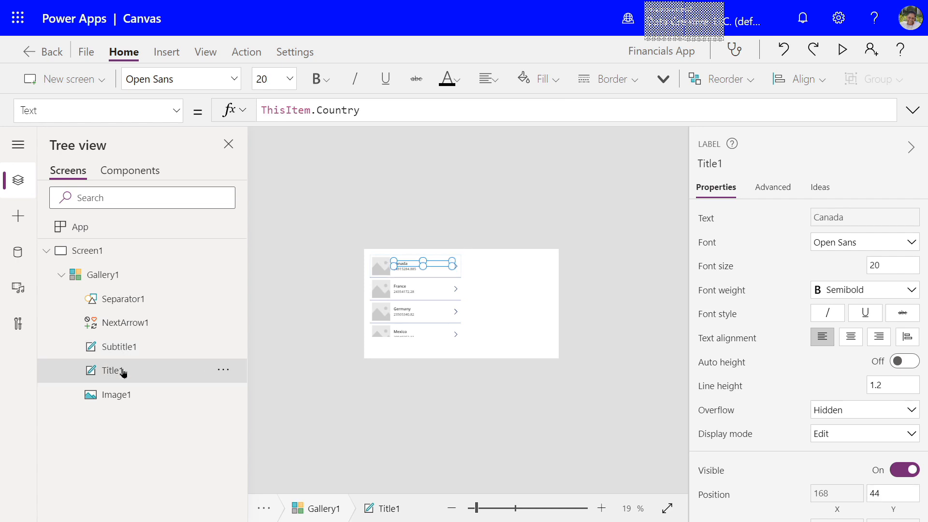
click(126, 398)
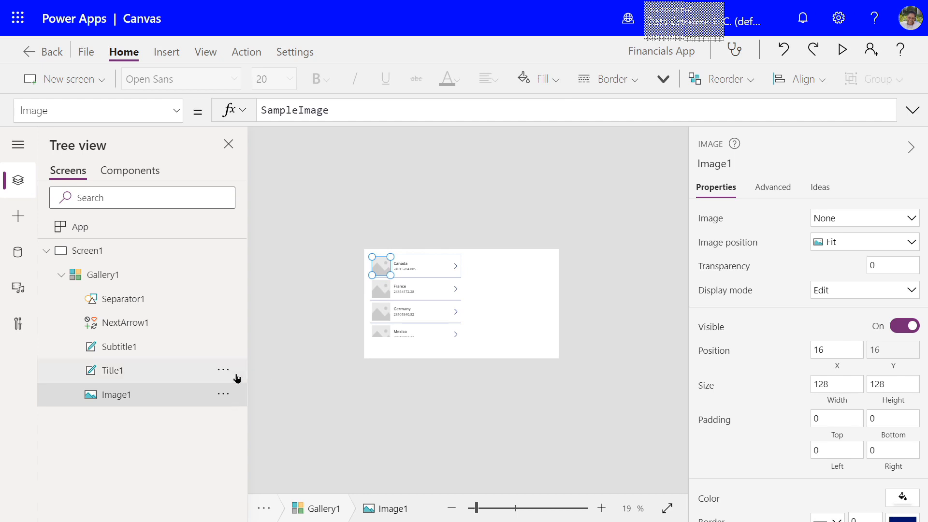
click(224, 394)
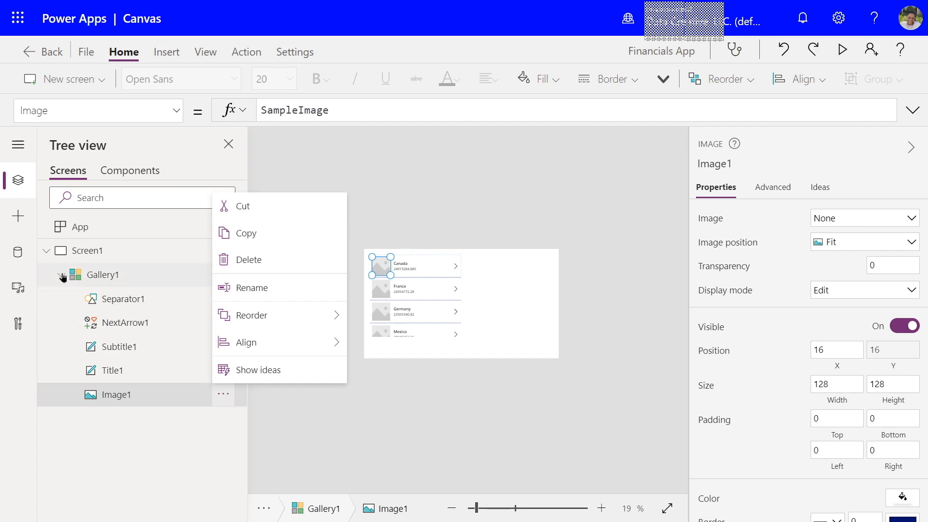
click(110, 275)
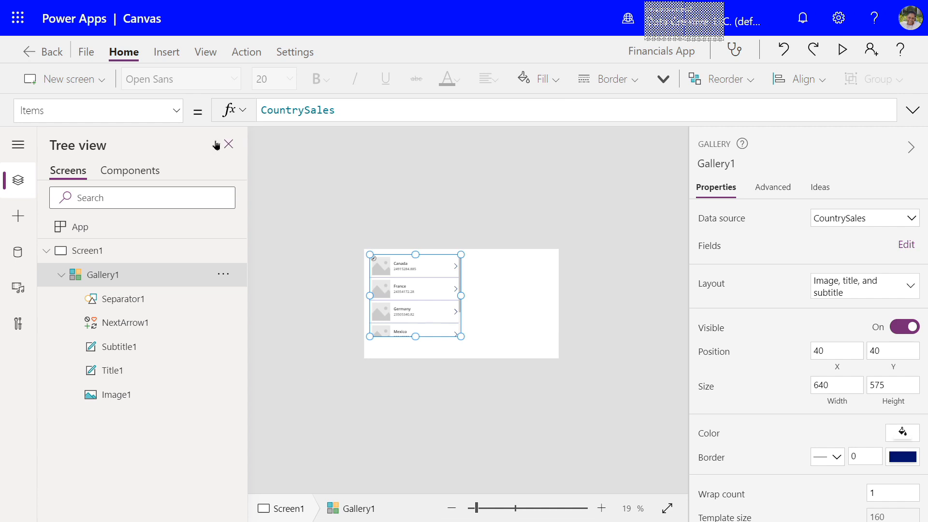
Show the labelled authoring navigation, review the Insert, Media and Advanced tools sections, and return to the compact tree view
click(17, 146)
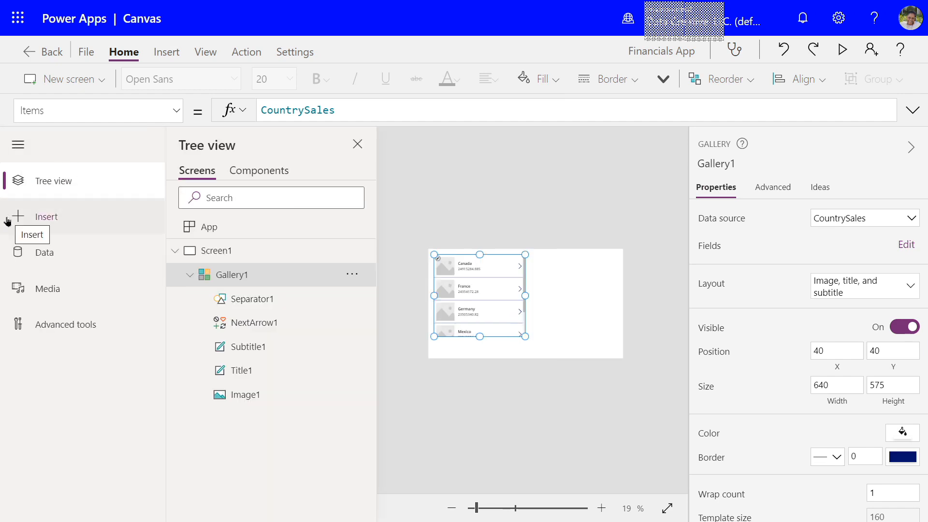
click(55, 202)
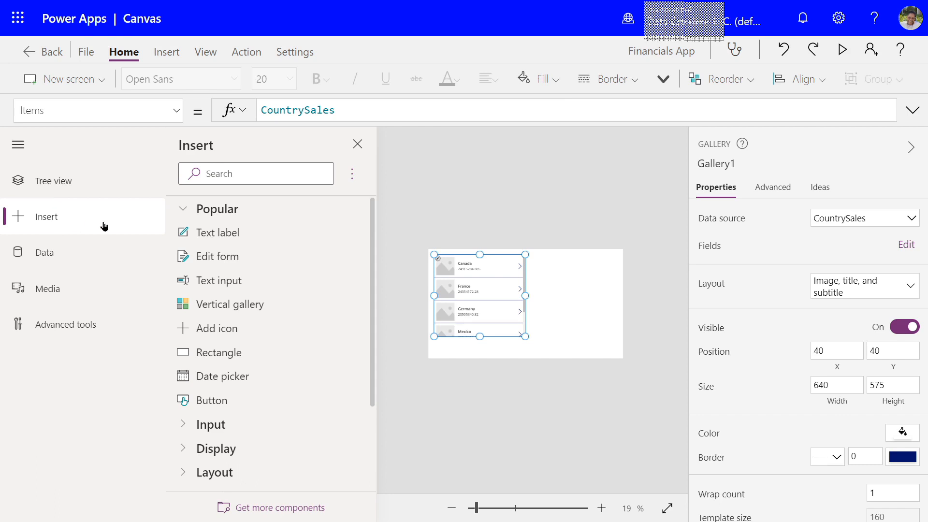
click(182, 209)
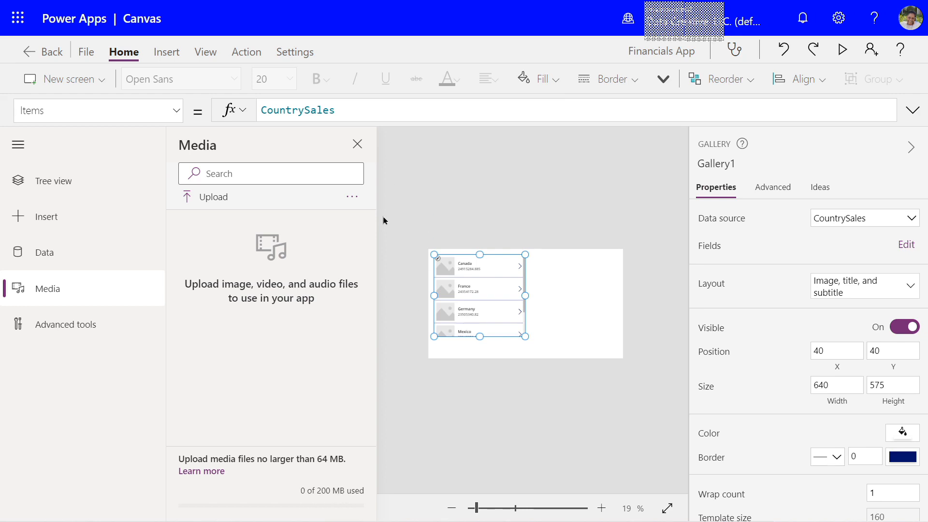
click(39, 325)
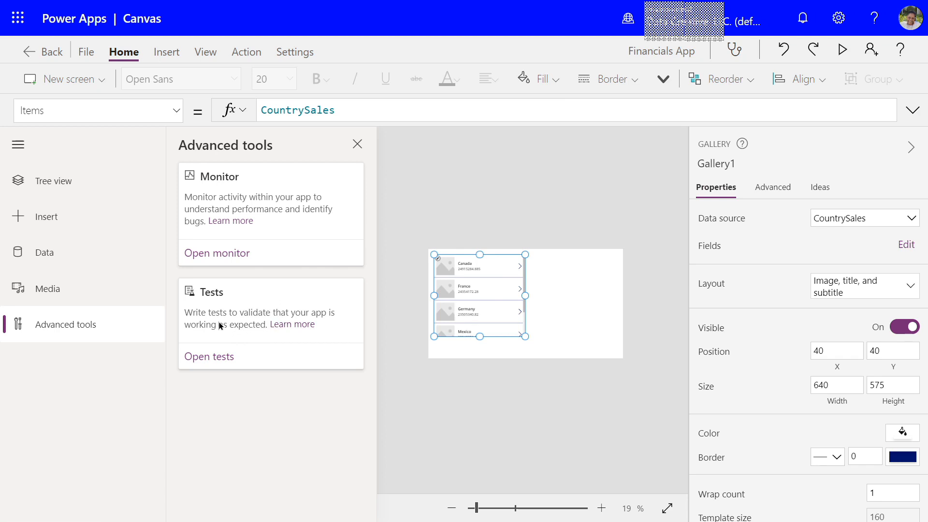
click(37, 183)
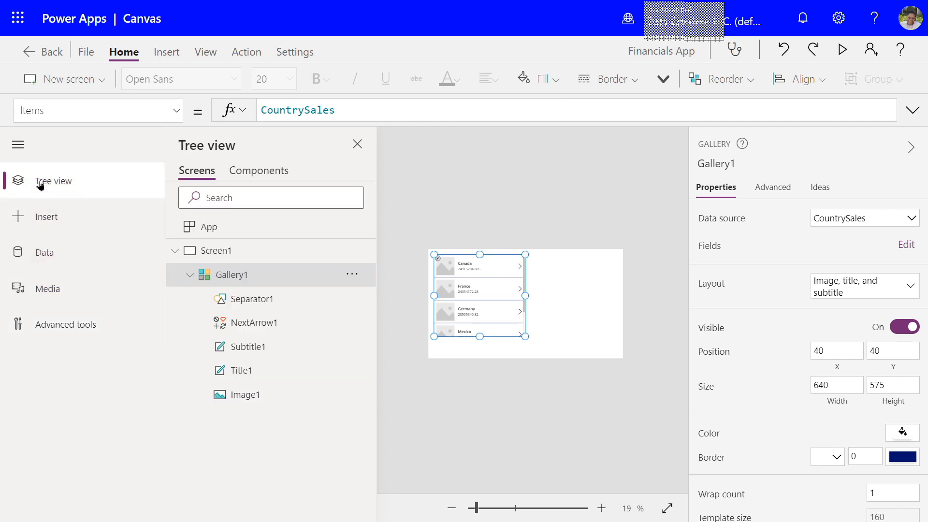
click(17, 147)
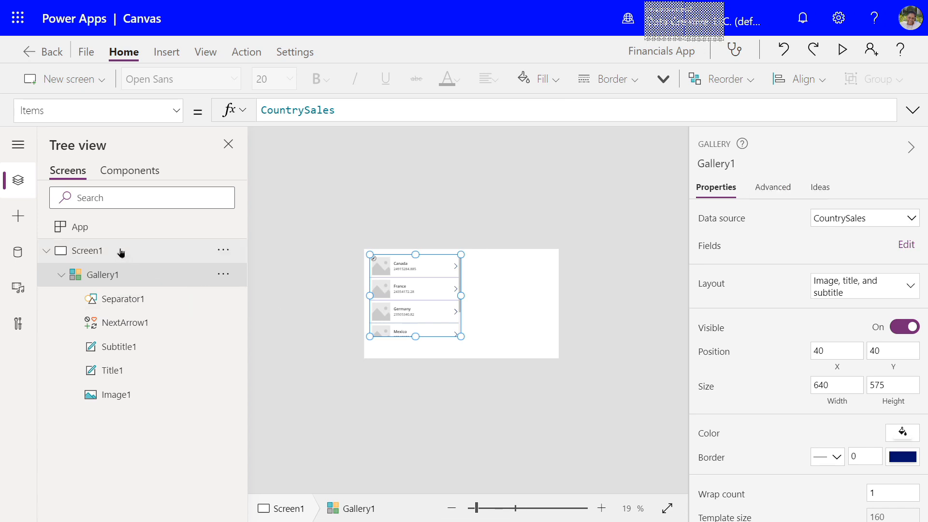
Compare Screen1 and Gallery1 by selecting each, with the gallery's child controls collapsed and the canvas enlarged to 52%
click(99, 253)
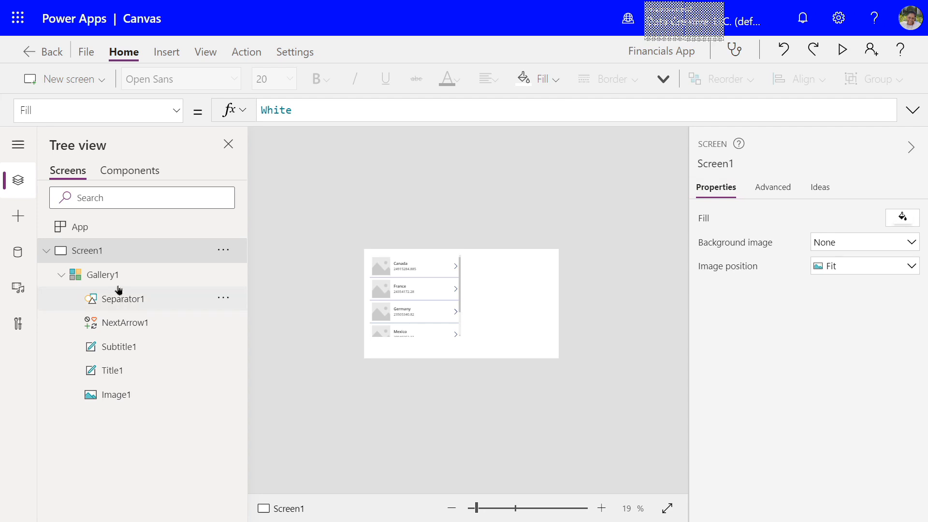
click(198, 278)
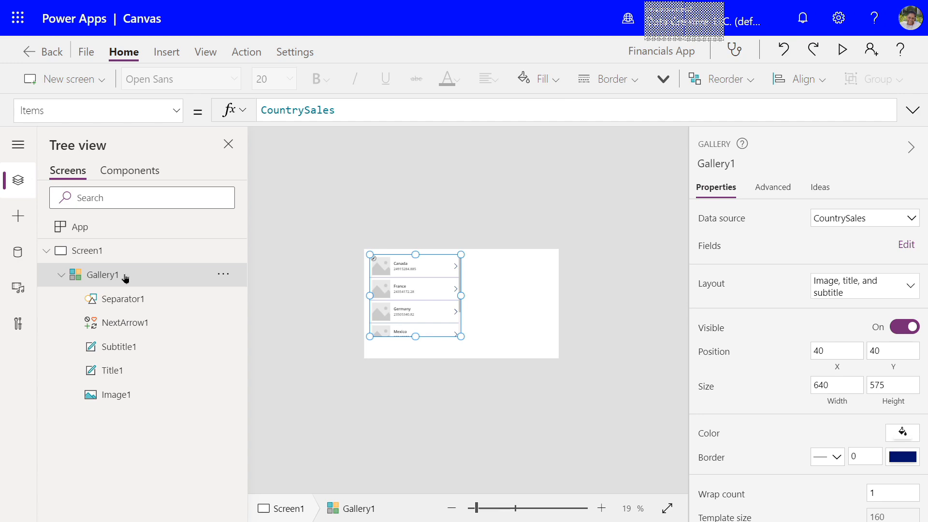
click(58, 276)
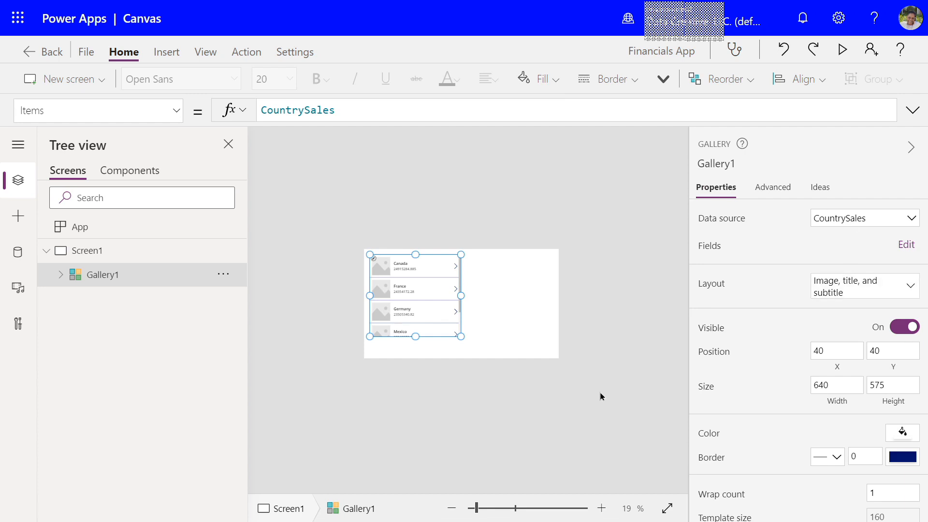
click(284, 513)
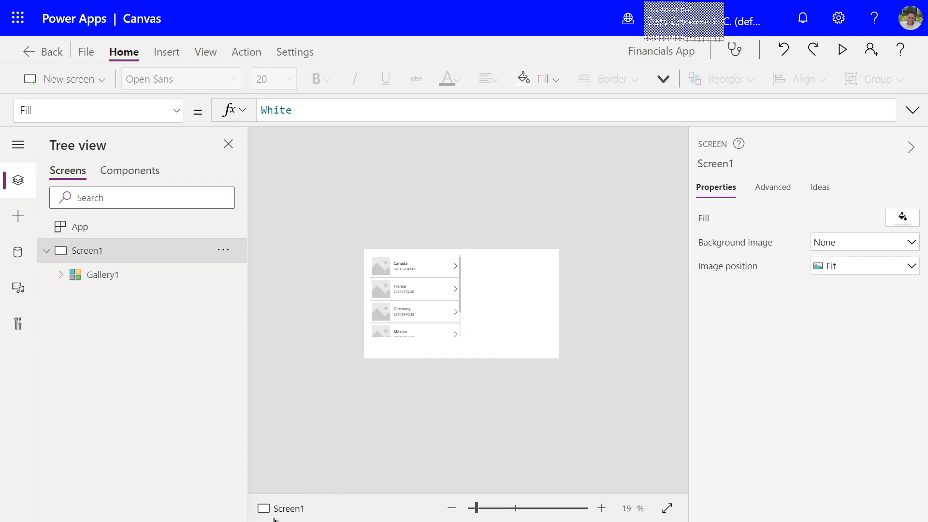
click(109, 274)
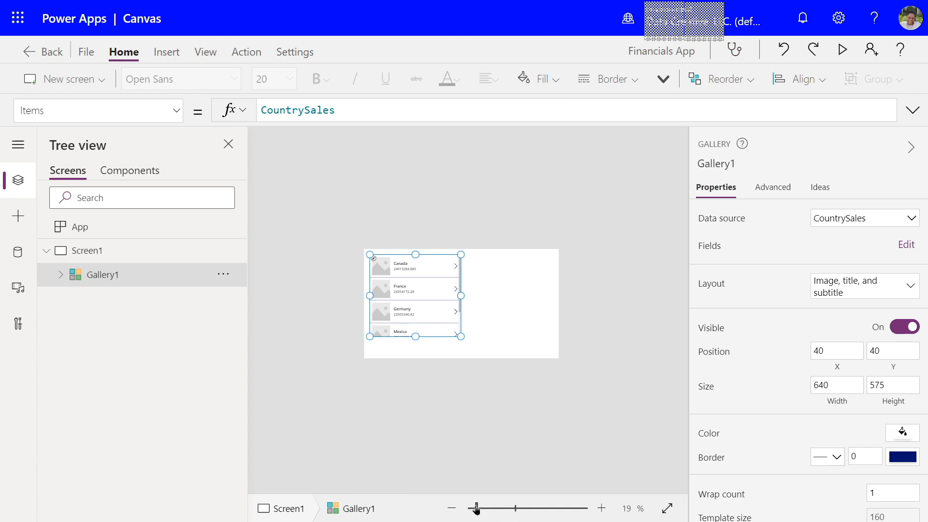
drag(476, 508, 500, 507)
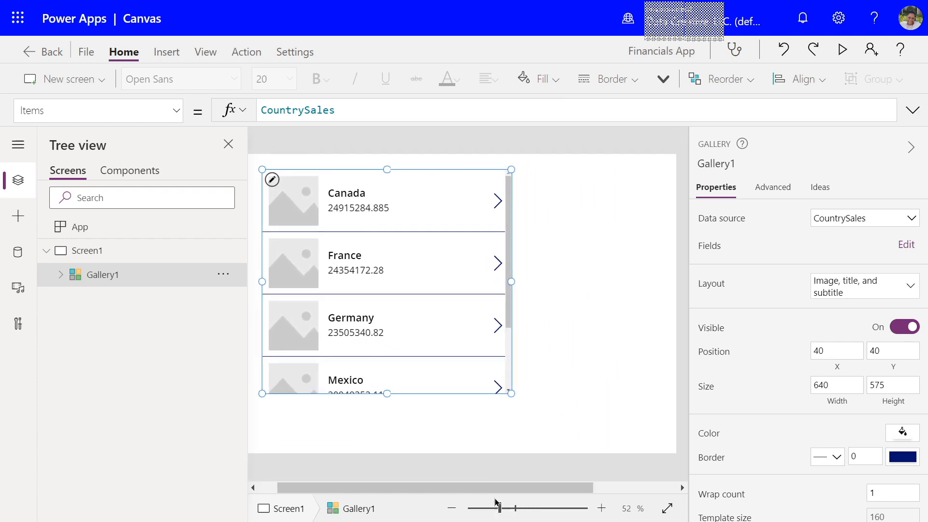
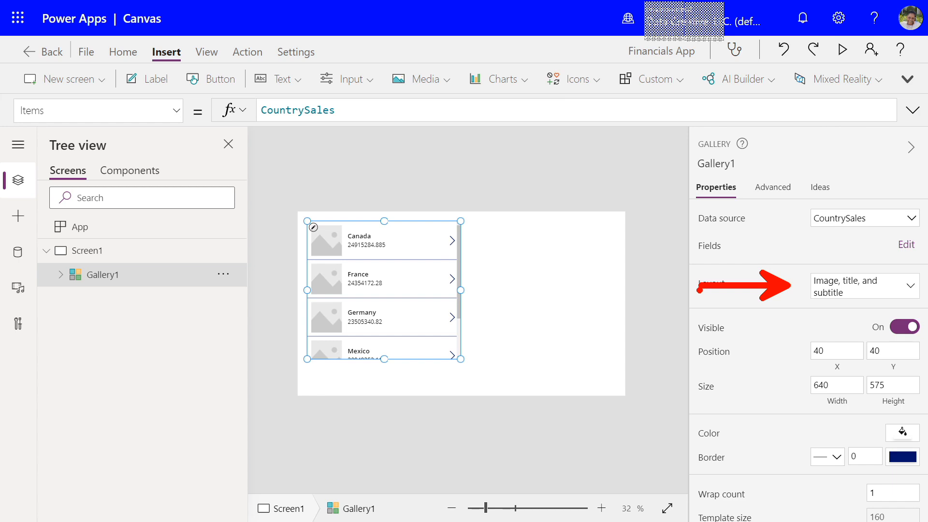
Browse the available gallery layouts and change Gallery1's layout to Title and subtitle
click(910, 292)
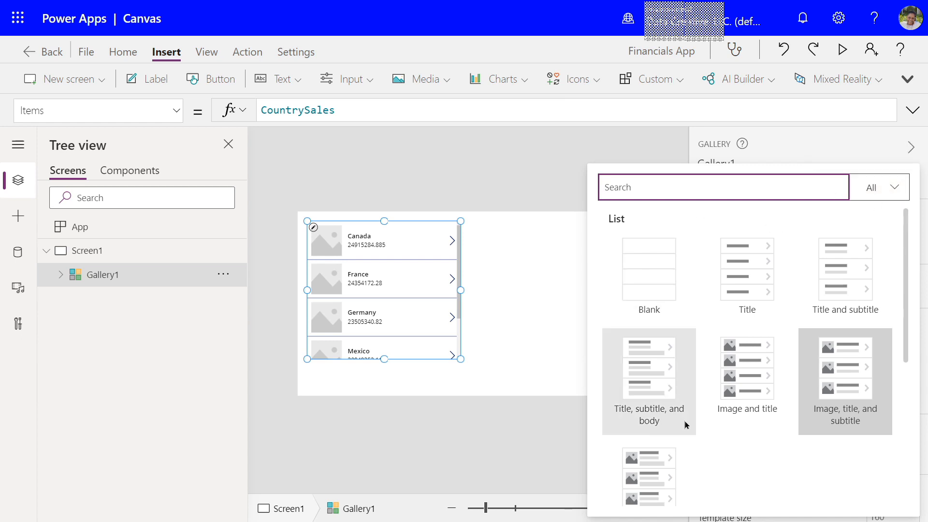
scroll(700, 421, down, 1)
scroll(701, 421, down, 4)
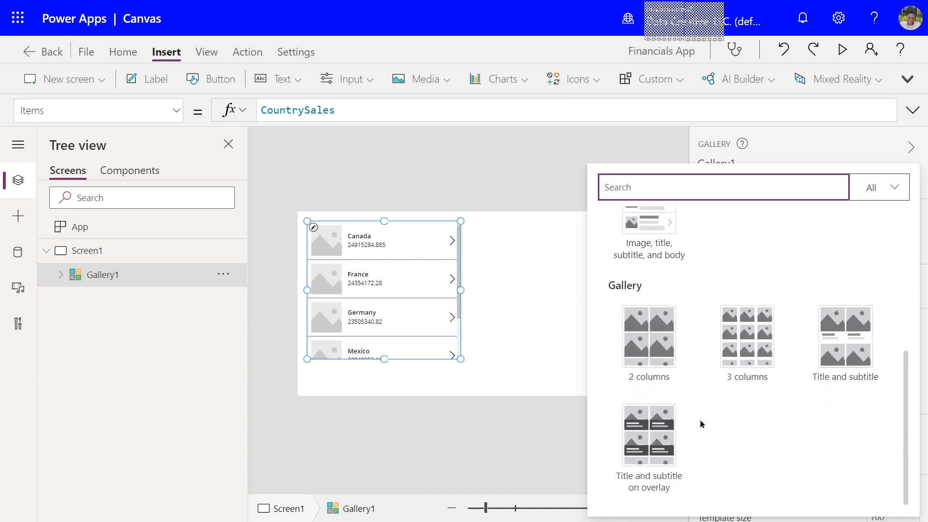
scroll(700, 424, up, 5)
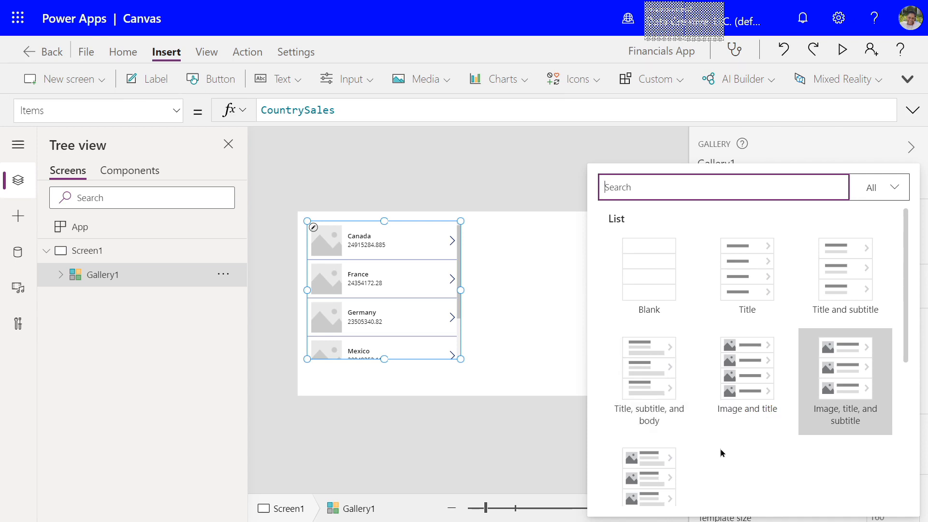
click(852, 264)
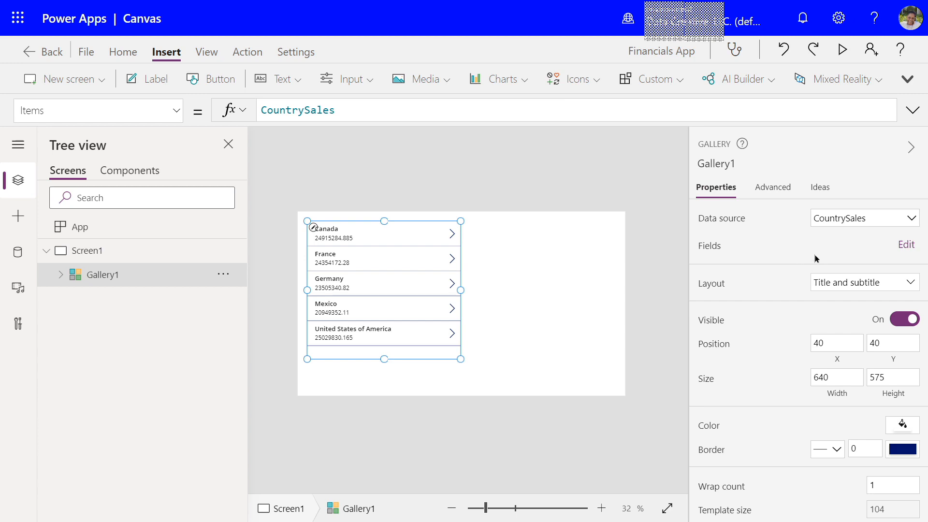
Examine Gallery1's subtitle and title field assignments and the columns offered for the title
click(906, 245)
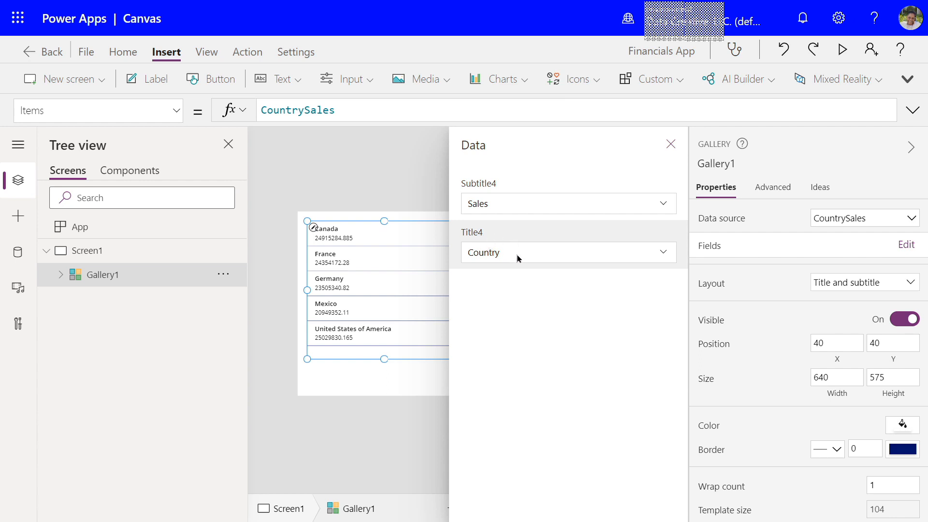
click(663, 255)
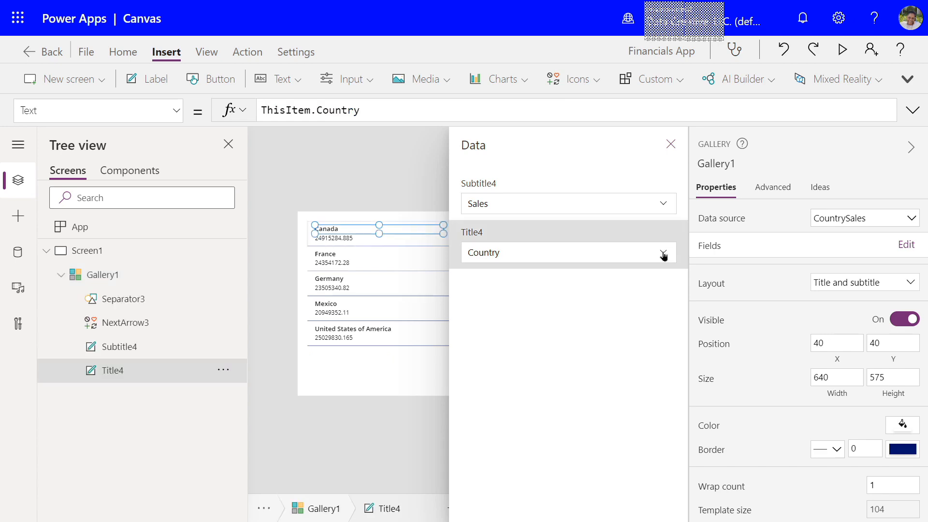
click(664, 258)
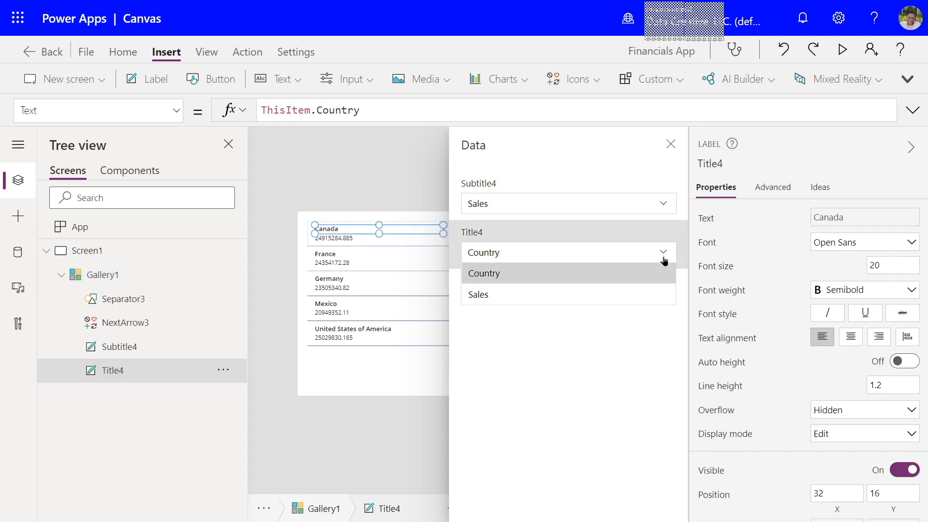
click(664, 260)
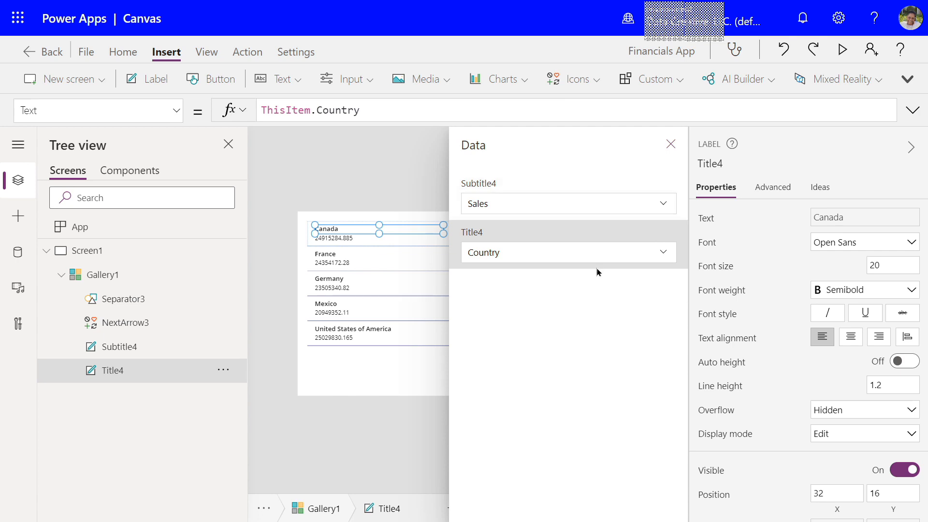
click(671, 145)
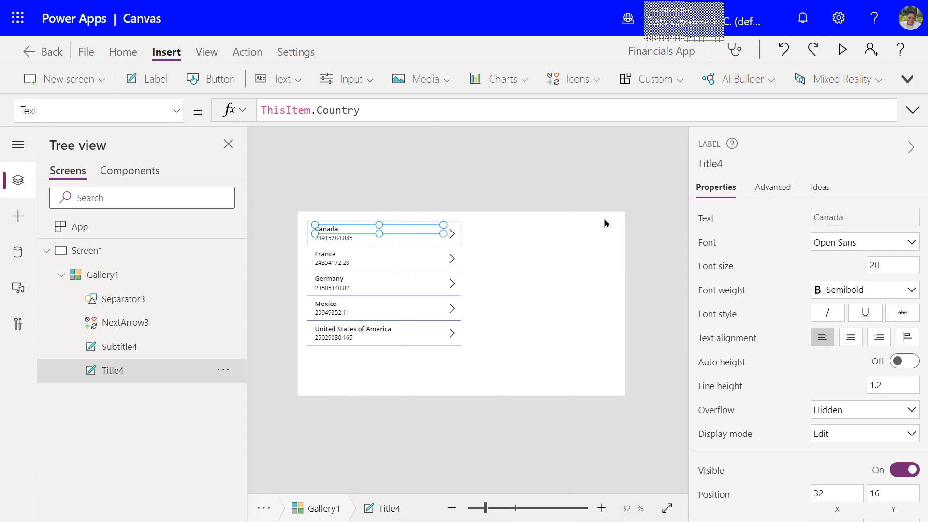
Preview the running app with its country sales gallery and return to the editor
click(599, 248)
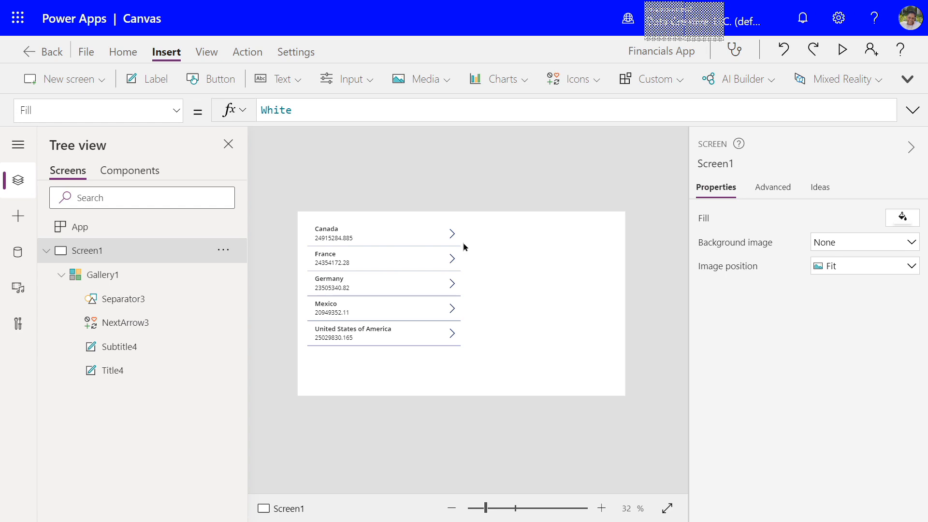
click(841, 51)
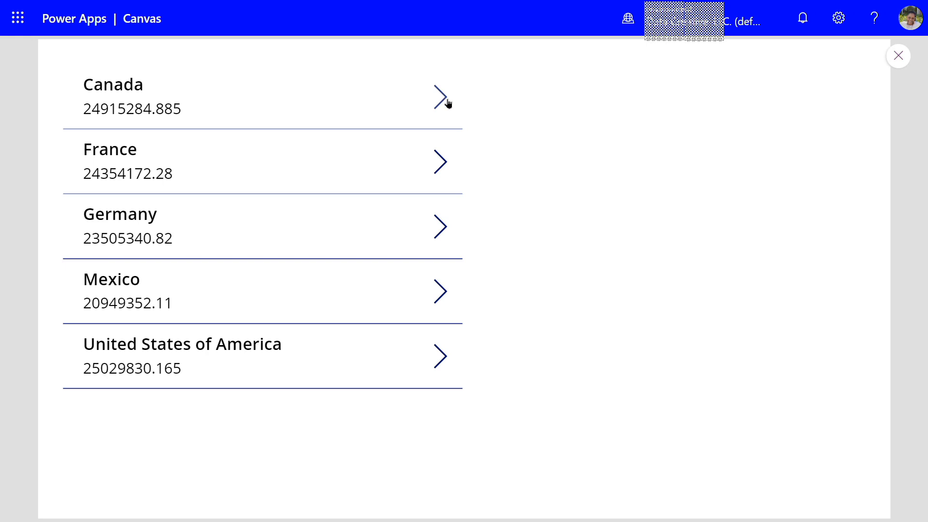
click(898, 57)
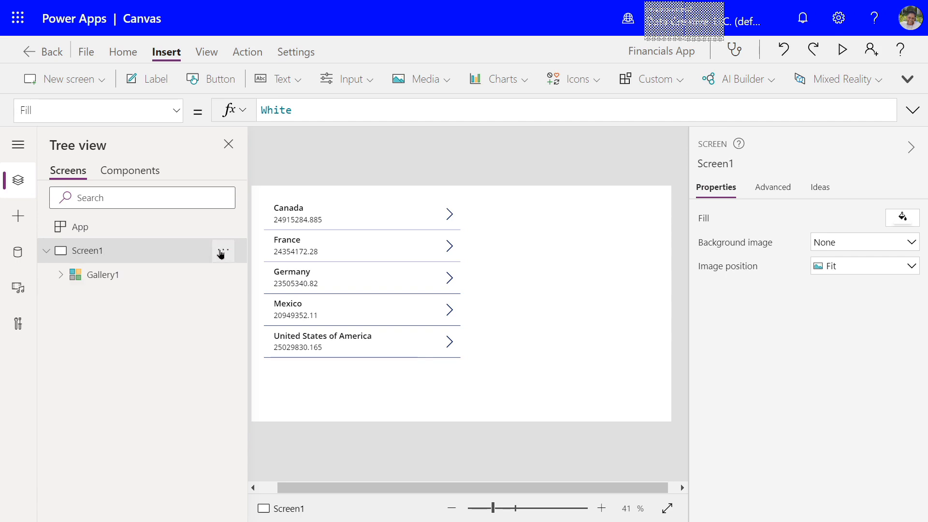
Rename Screen1 as Home Screen in the tree view
click(222, 252)
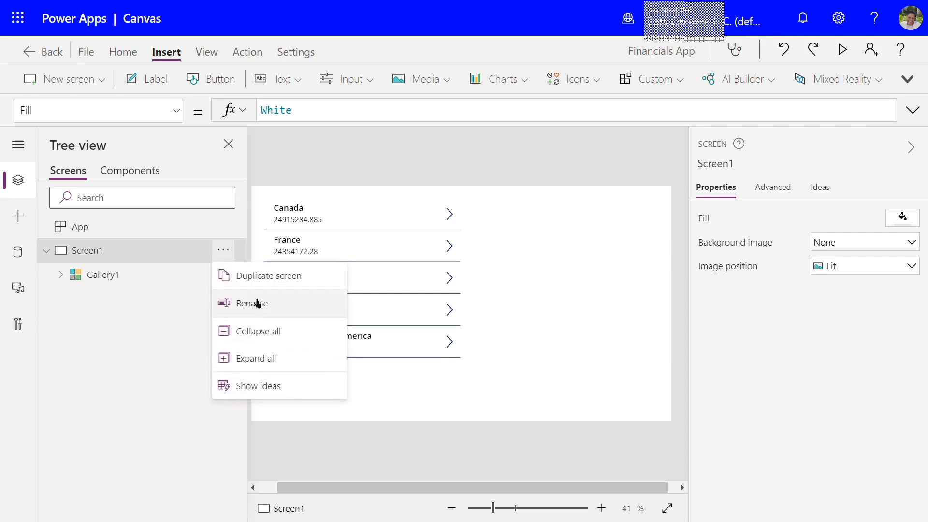
click(258, 303)
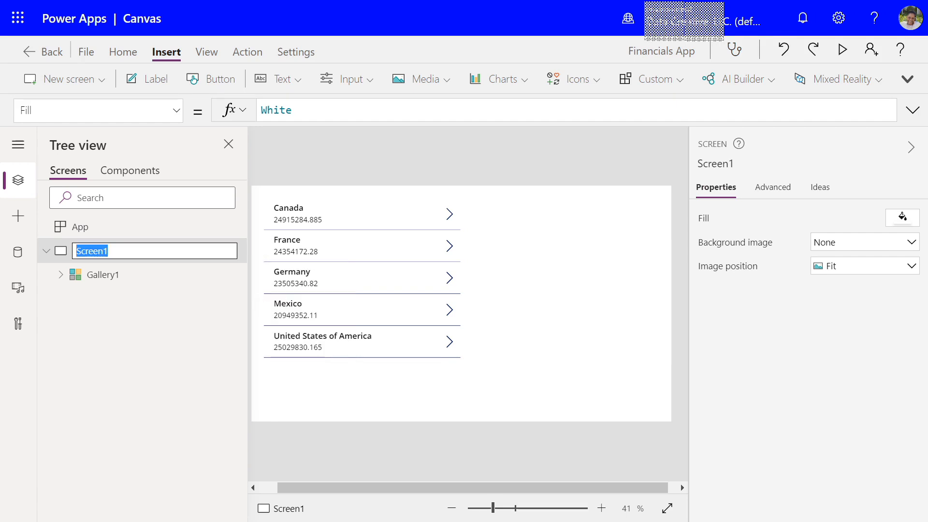
text(Home Scre)
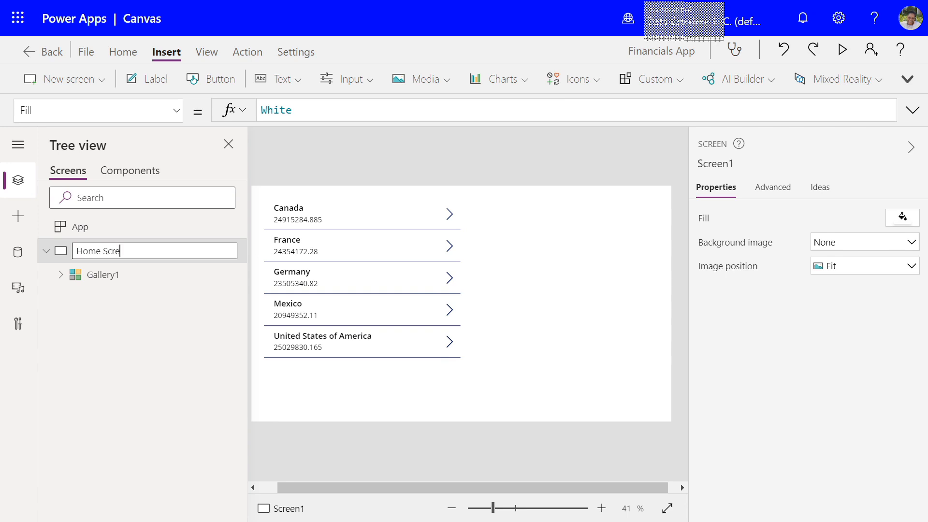
text(en)
Rename Gallery1 as Country Sales in the tree view
click(222, 279)
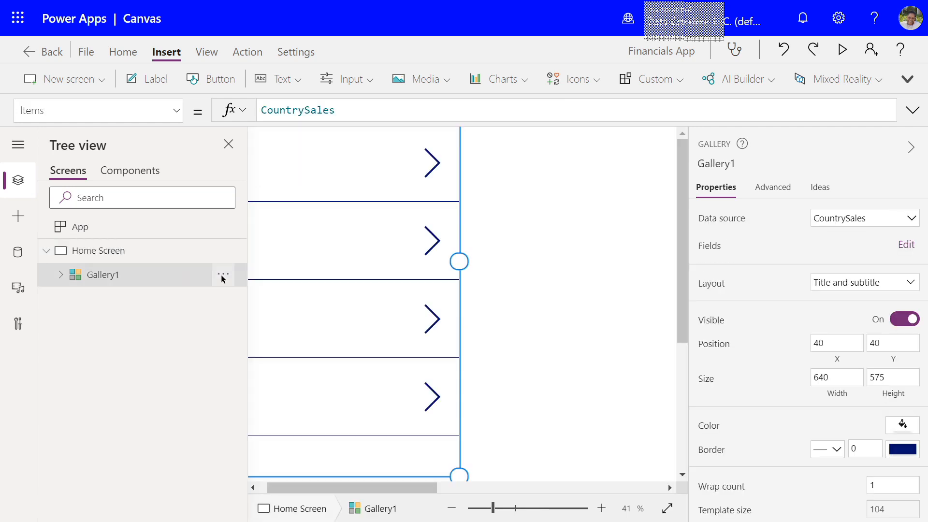
click(223, 278)
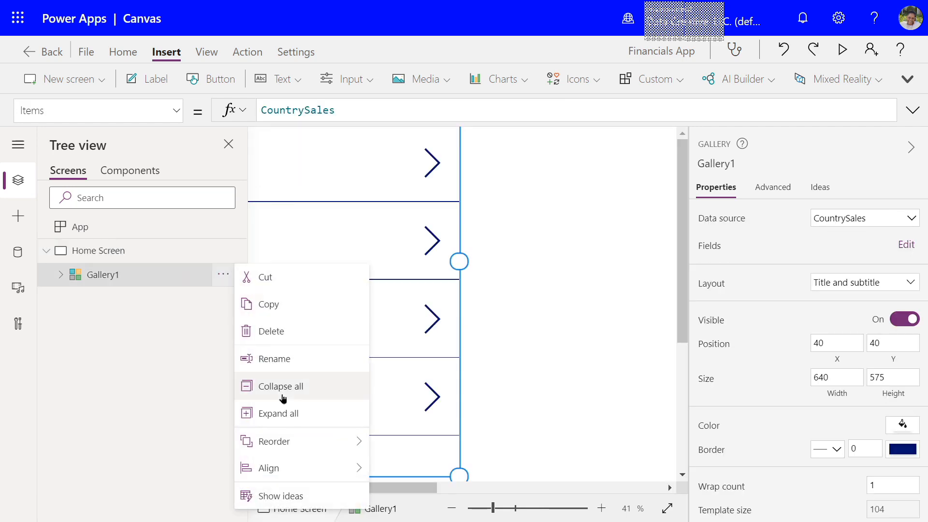
click(275, 359)
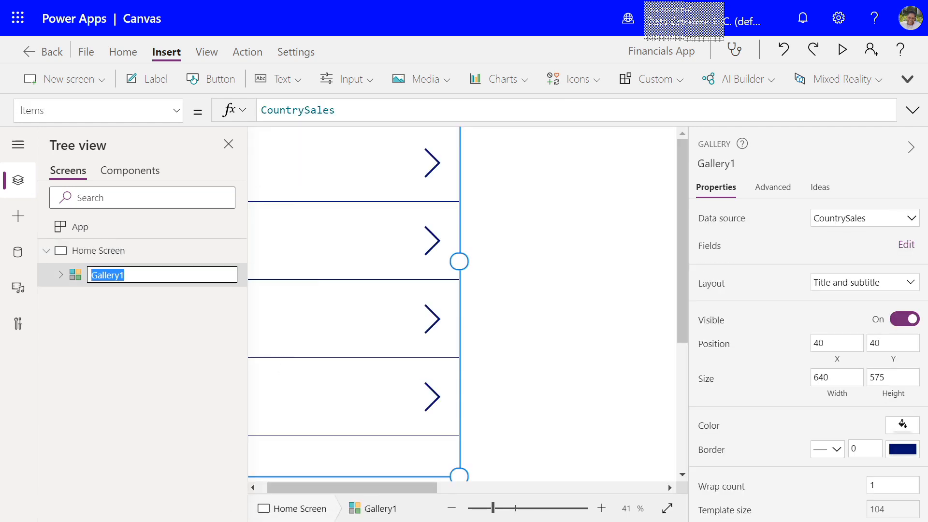
text(Country)
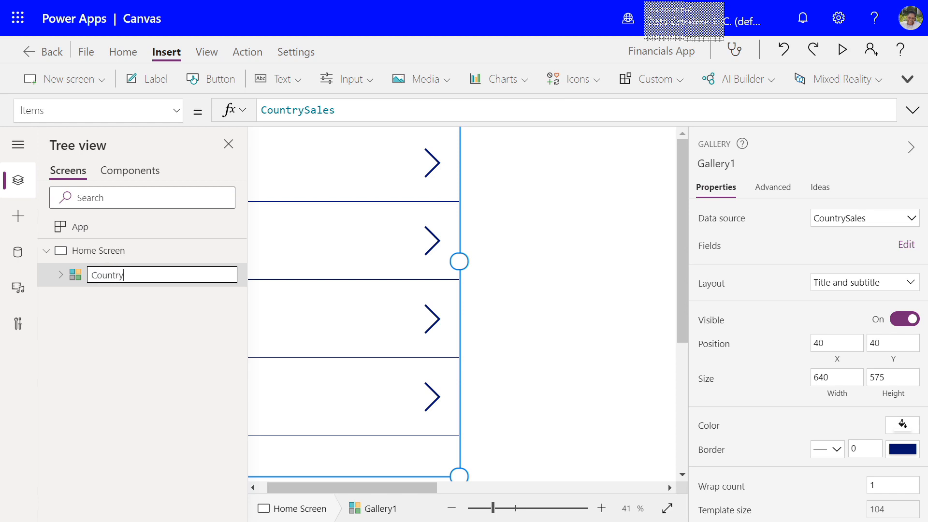
text( Sales)
click(510, 271)
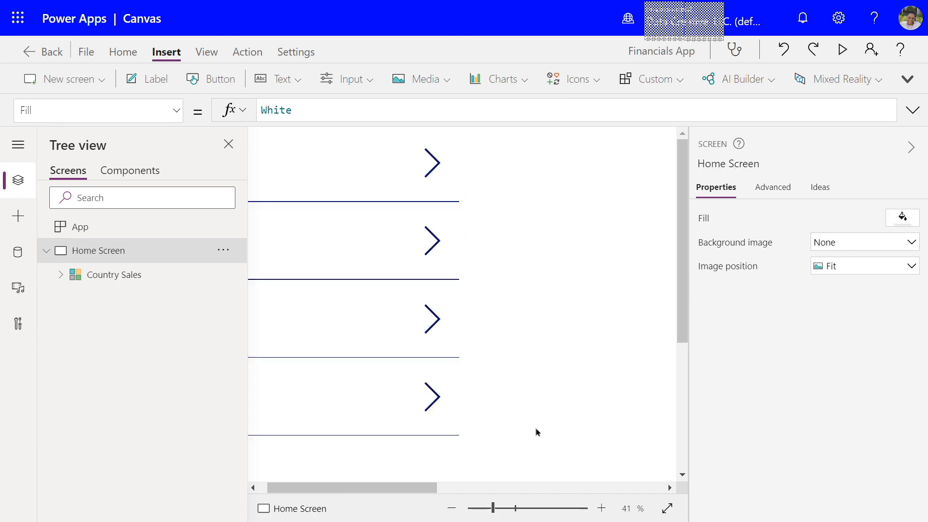
Browse the new screen templates and add a second screen based on the List template
drag(493, 509, 476, 513)
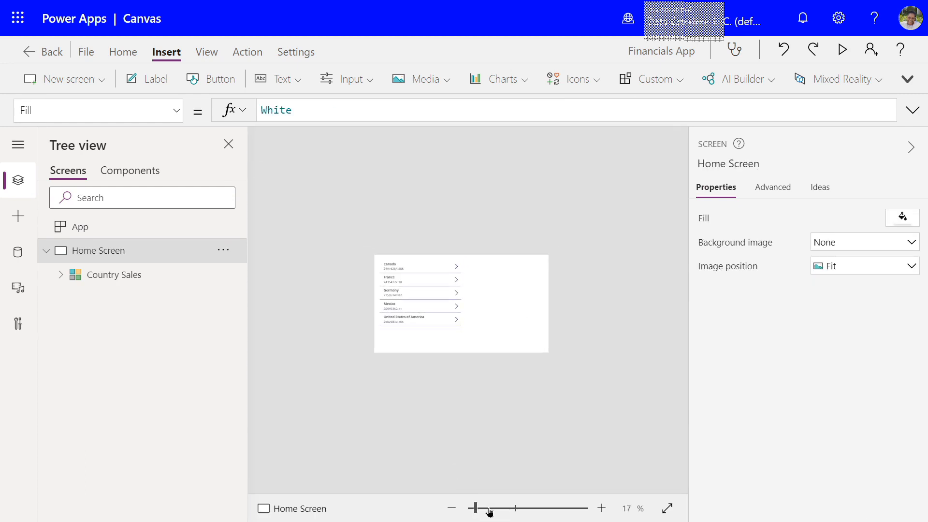
click(483, 511)
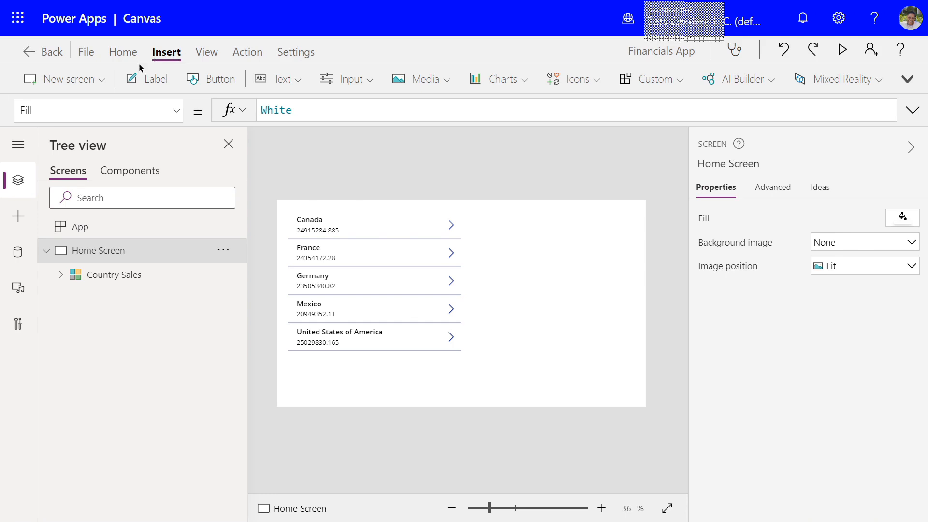
click(102, 85)
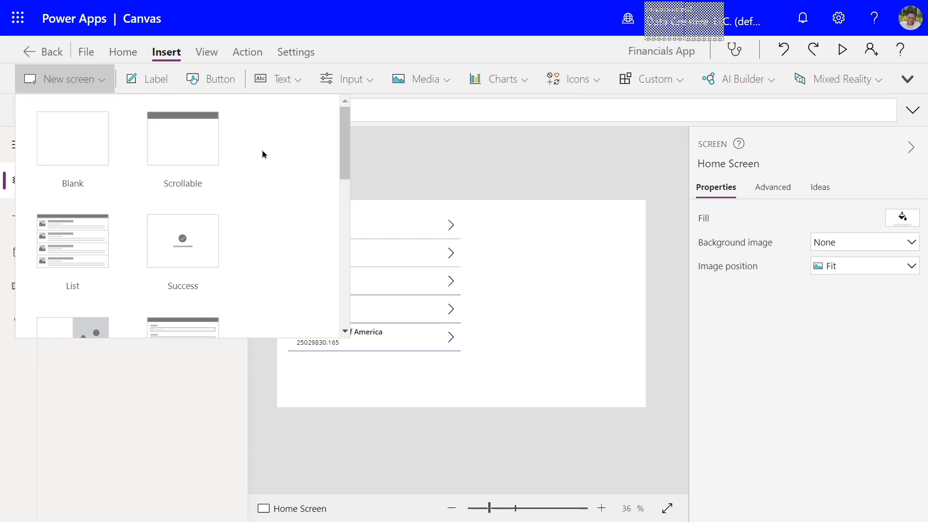
scroll(262, 150, down, 2)
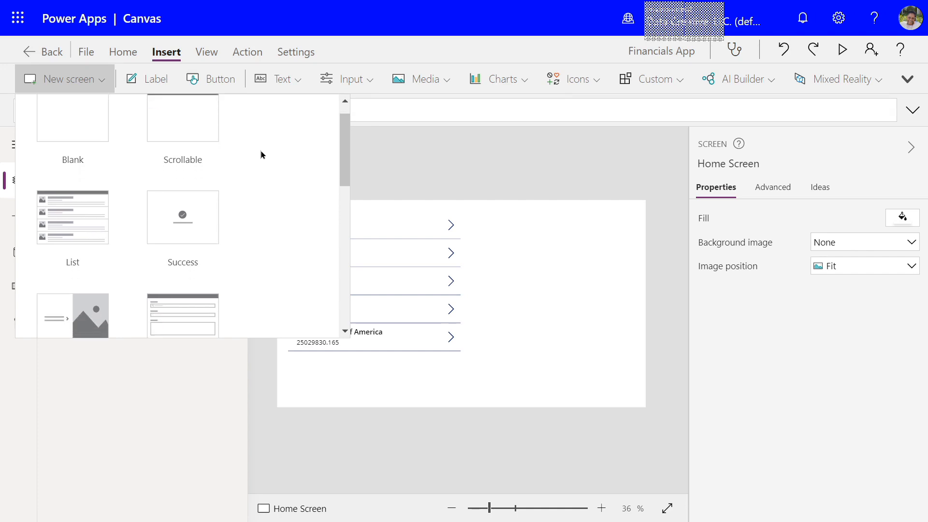
scroll(258, 154, down, 2)
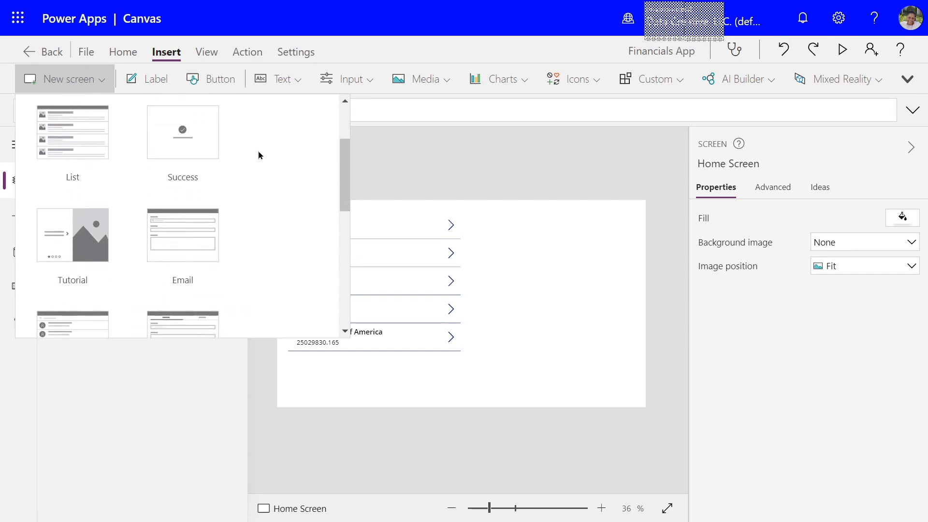
scroll(255, 153, up, 4)
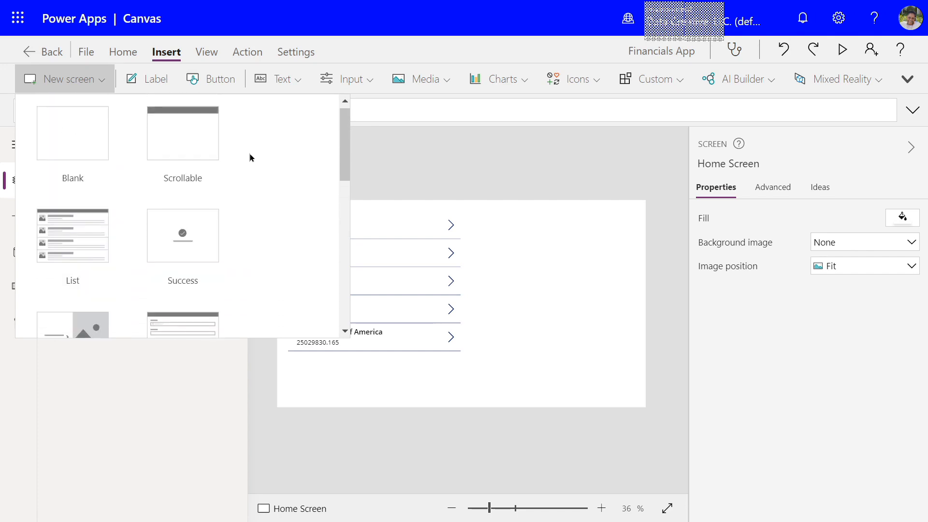
click(68, 234)
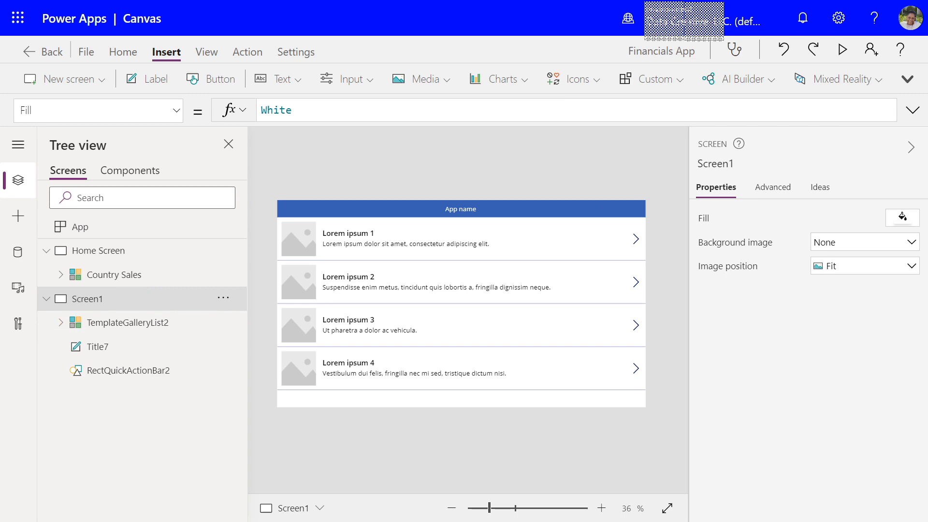
Inspect the new list screen's controls: the template gallery's children, the header title label and the header rectangle
click(60, 324)
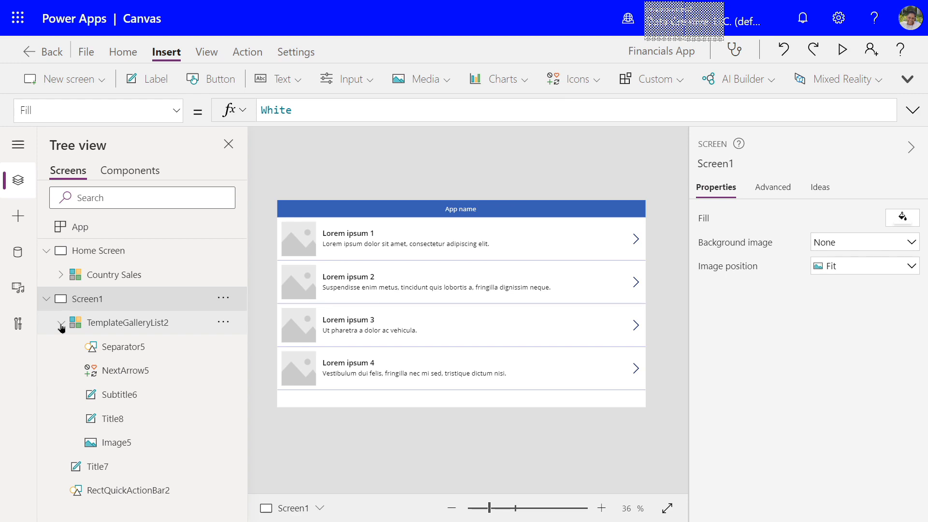
click(60, 325)
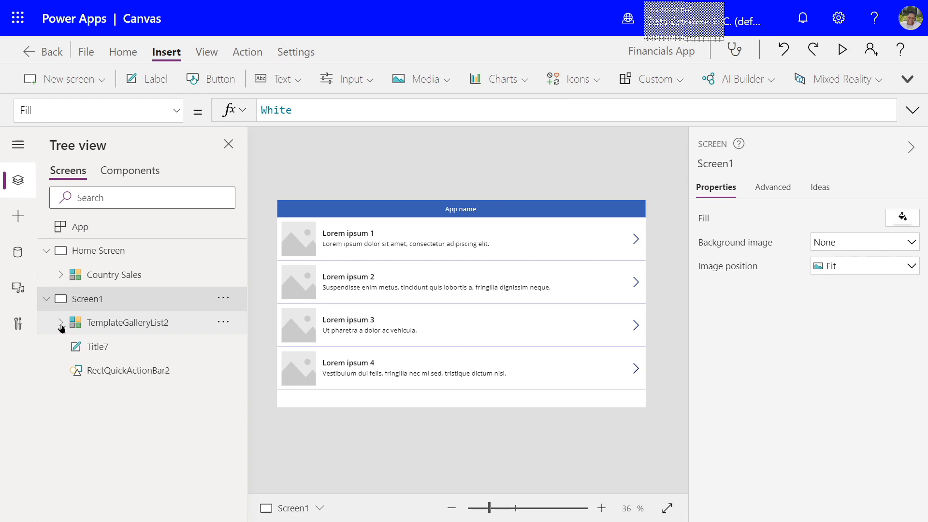
click(85, 353)
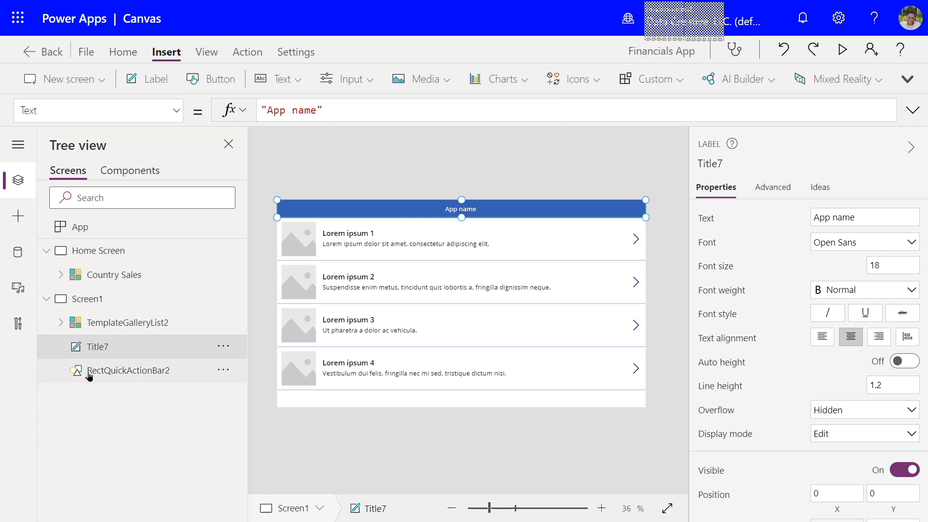
click(90, 372)
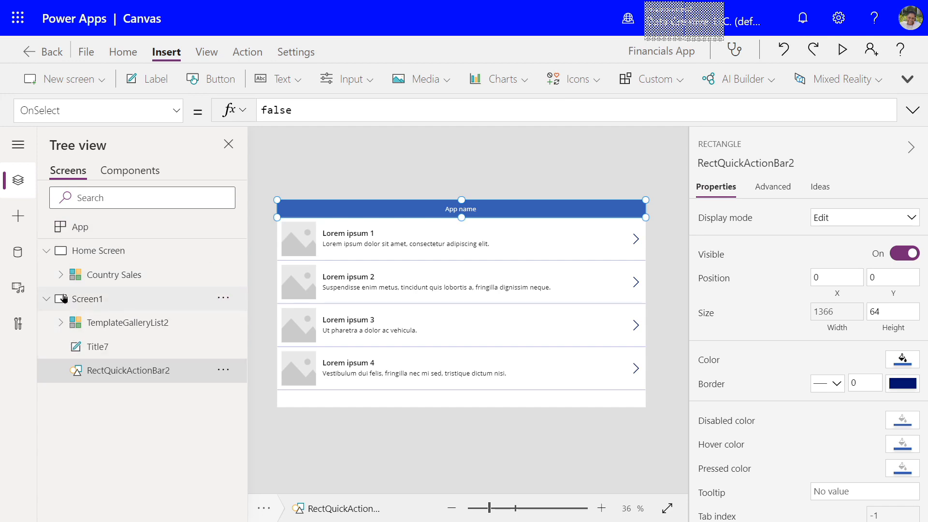
click(91, 299)
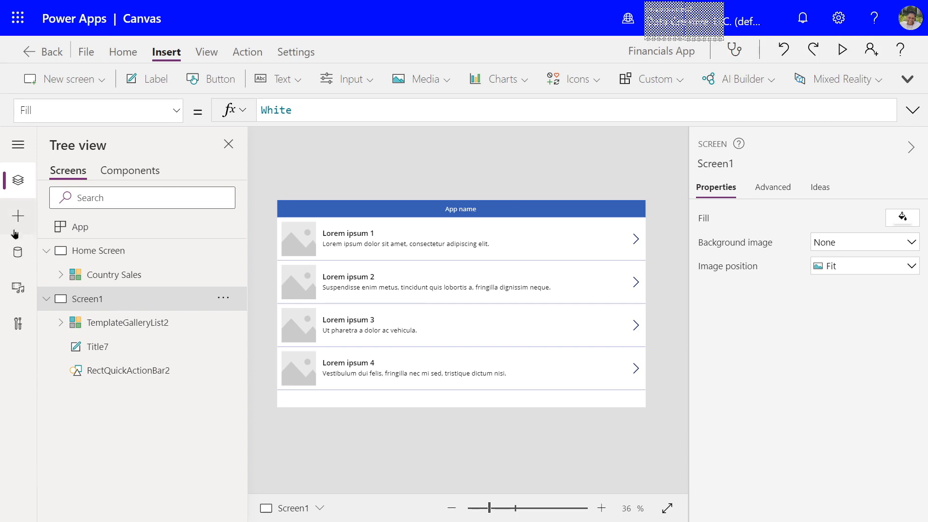
Rename Screen1 as Details in the tree view
click(223, 298)
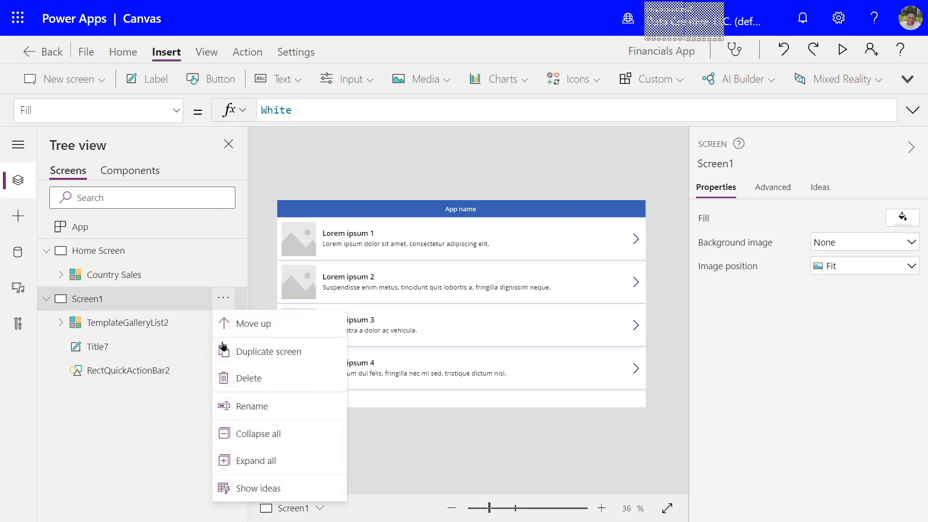
click(249, 406)
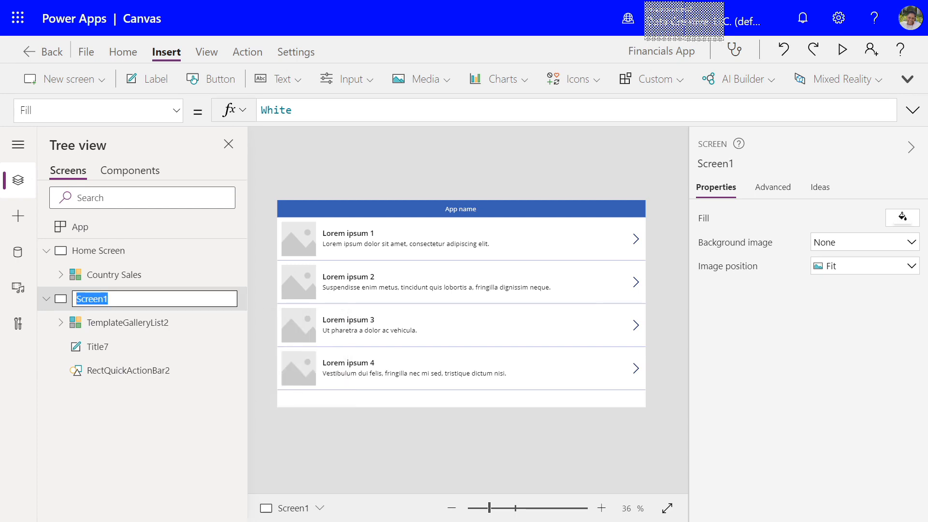
text(Details)
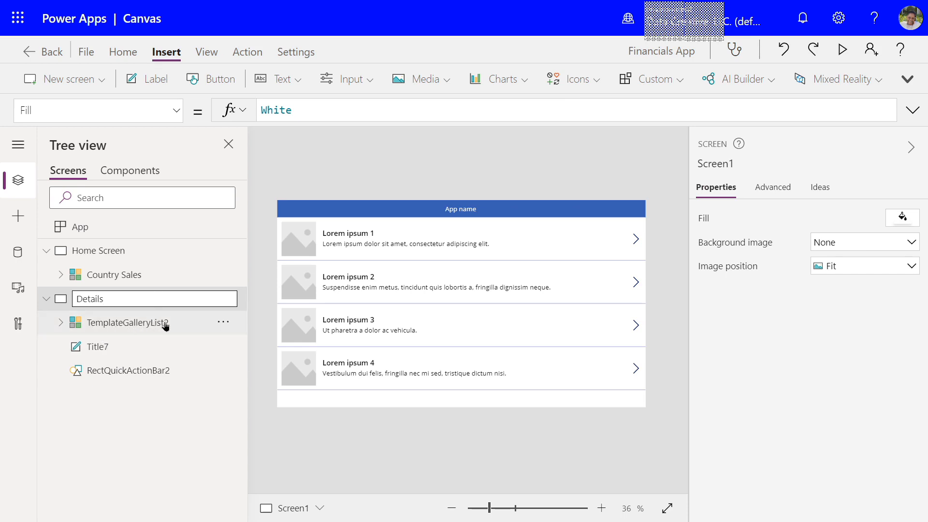
Rename the template gallery on the Details screen as Country Segment Units
click(224, 324)
click(223, 325)
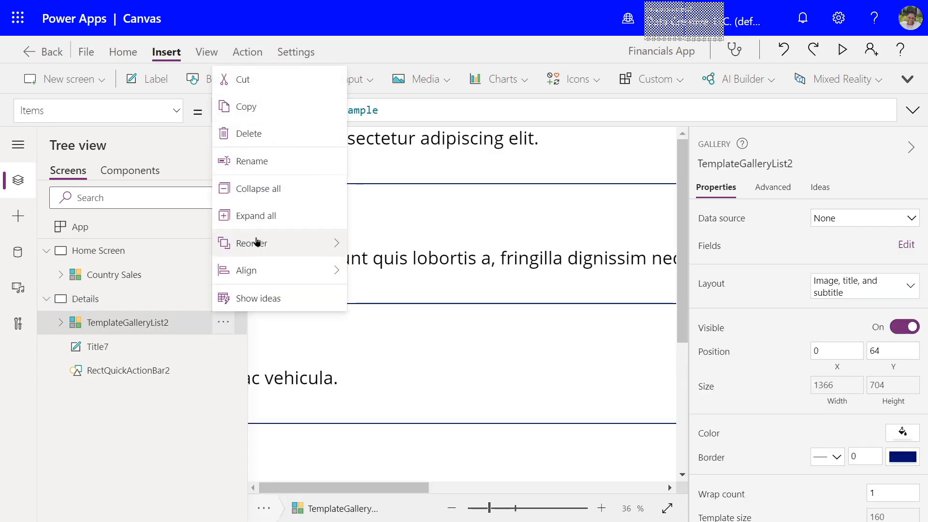
click(249, 160)
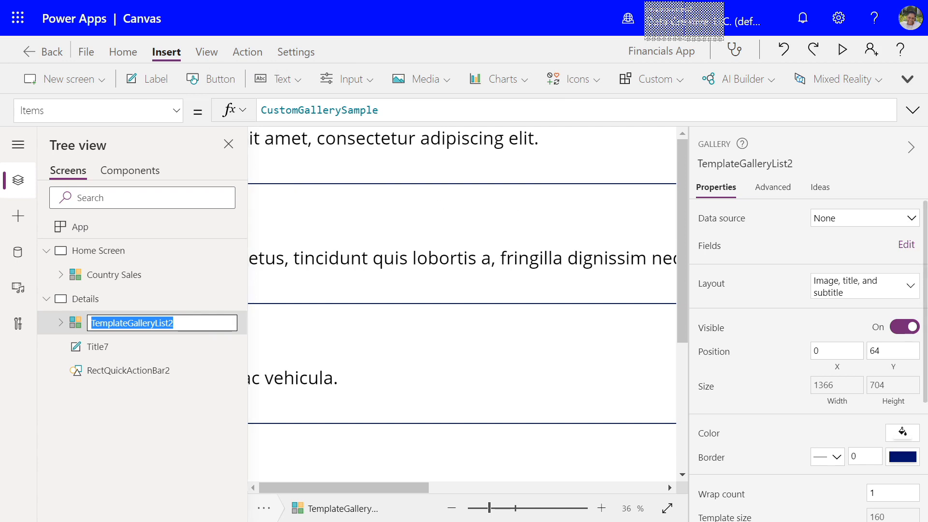
text(Count)
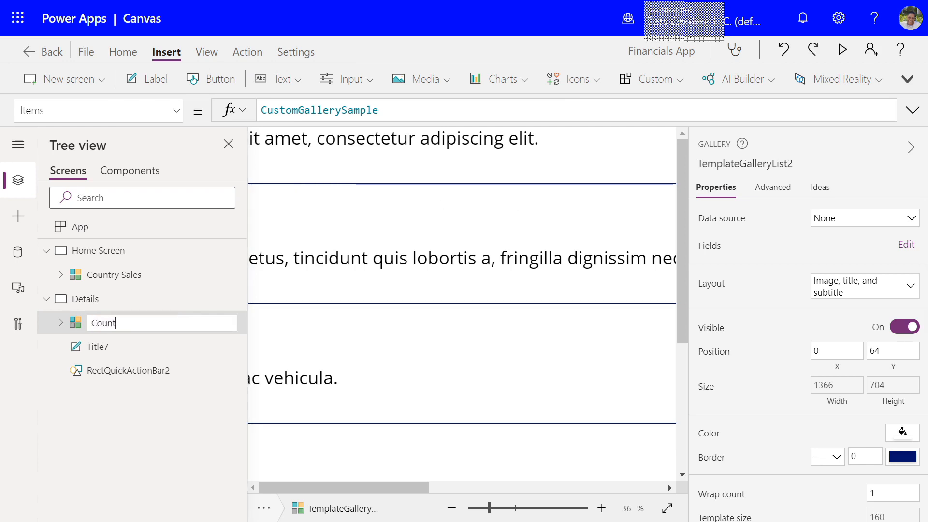
text(ry Segmen)
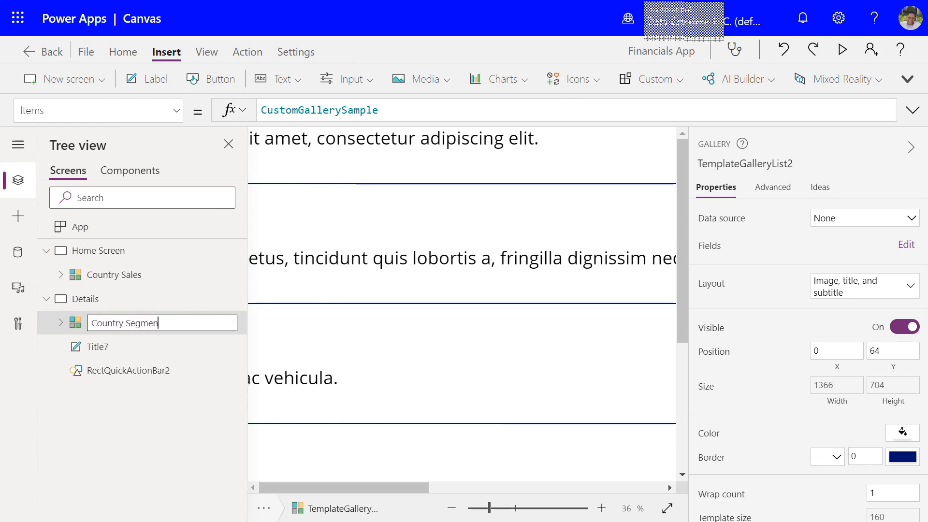
text(t Units)
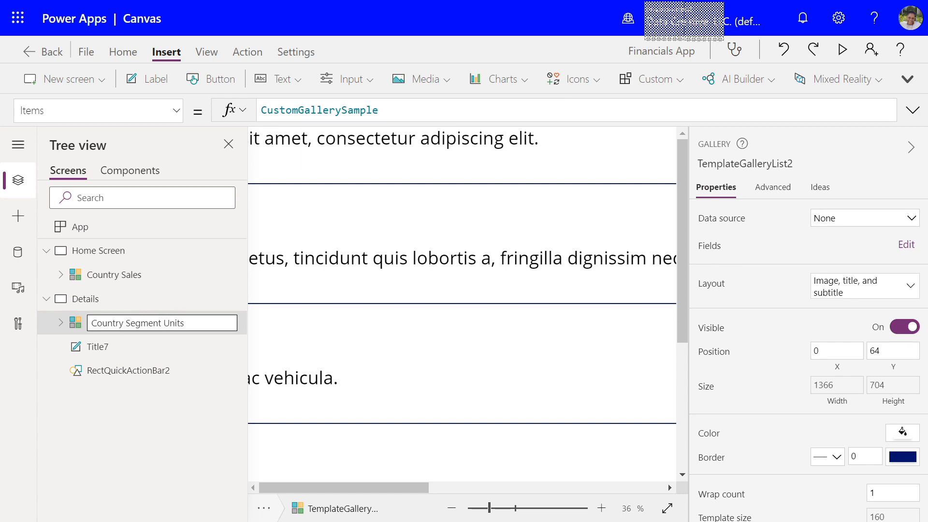
key(Return)
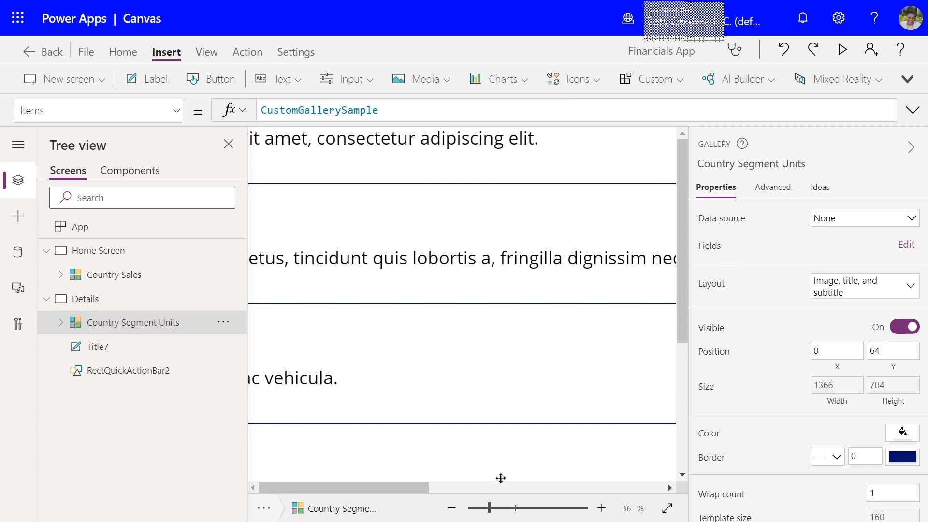
Set the Country Segment Units gallery's data source to CountrySegmentUnits and review which fields its image, subtitle and title use
click(452, 508)
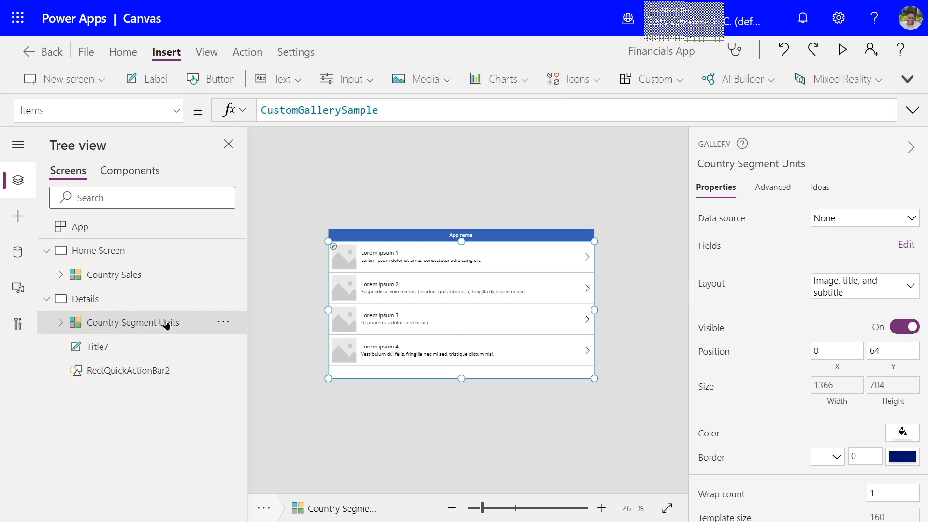
click(61, 322)
click(61, 325)
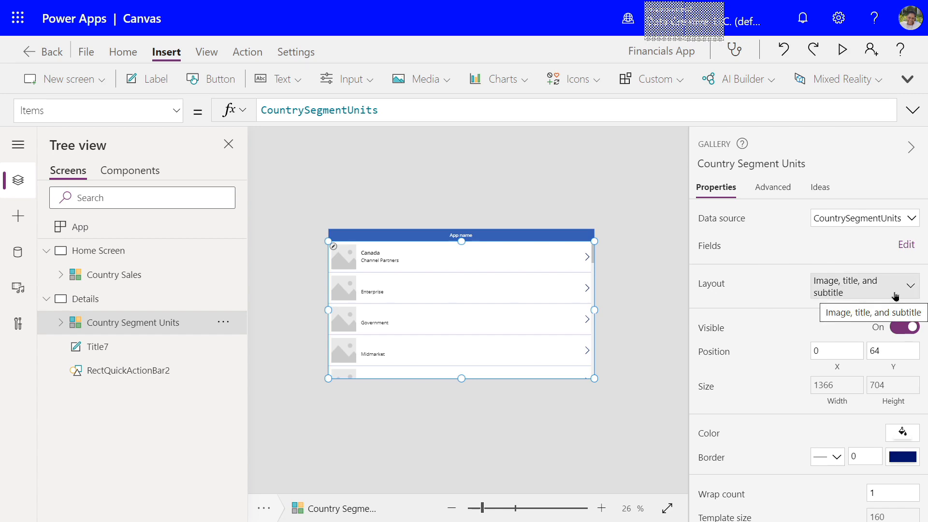
click(905, 246)
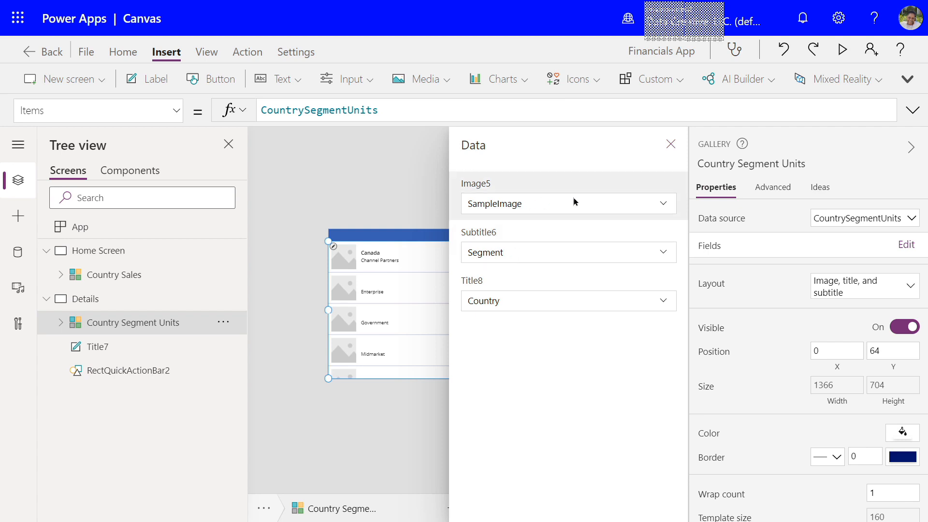
click(671, 145)
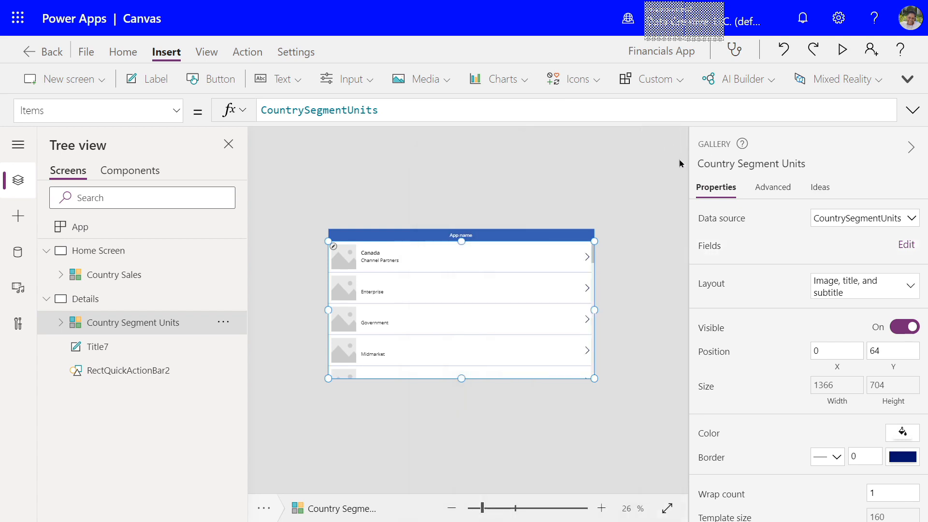
Change the Country Segment Units gallery's layout to Title, subtitle, and body, and check its field assignments
click(910, 289)
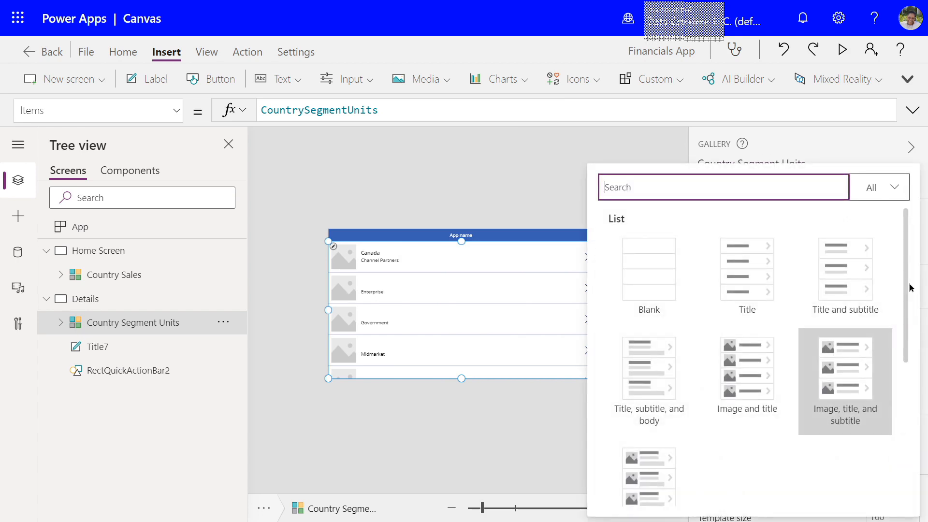
click(649, 372)
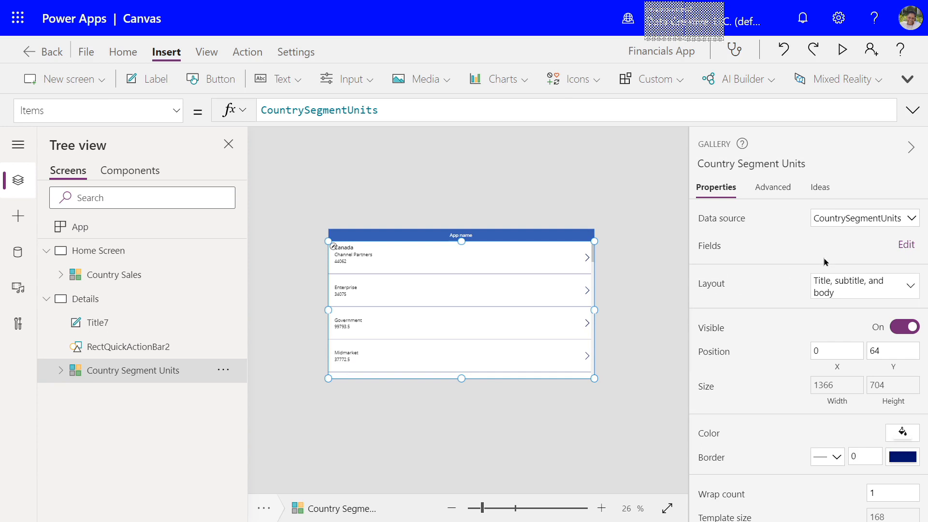
click(905, 245)
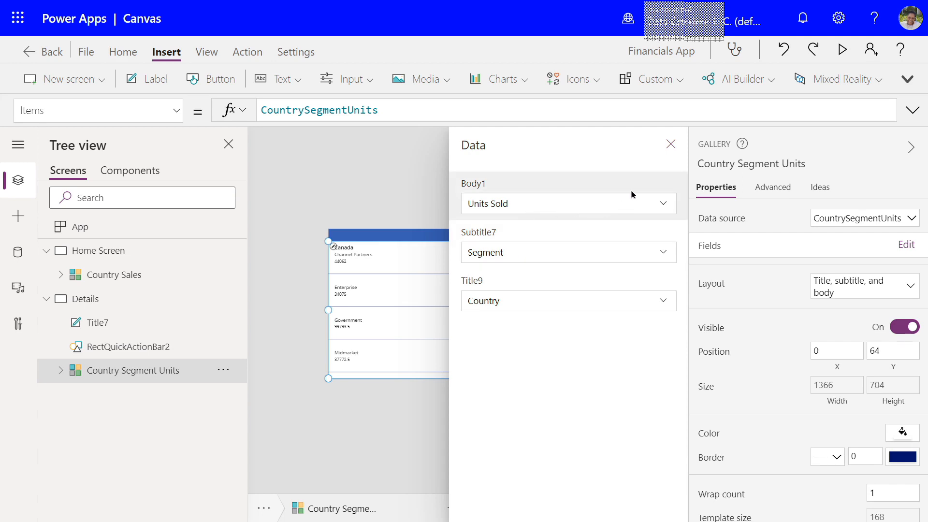
click(671, 145)
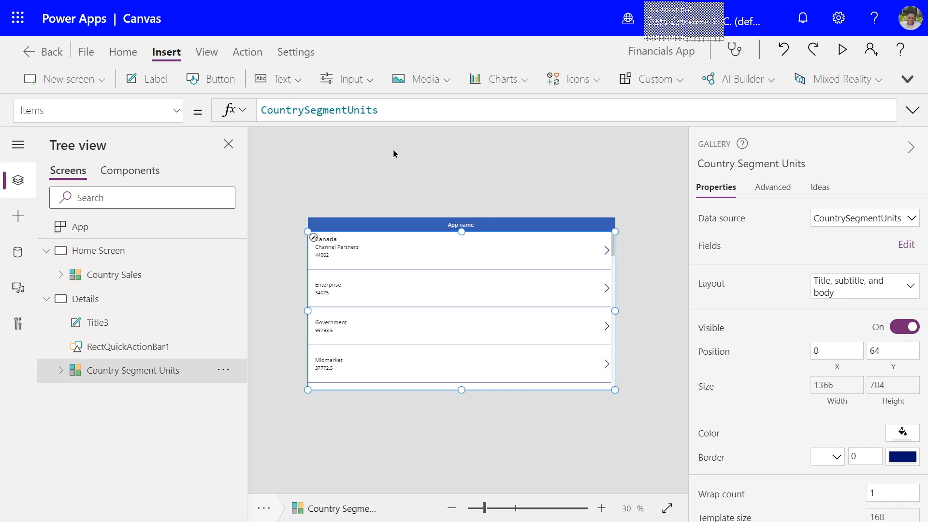
Save the app to the cloud as Financials App and return to the editor
click(82, 58)
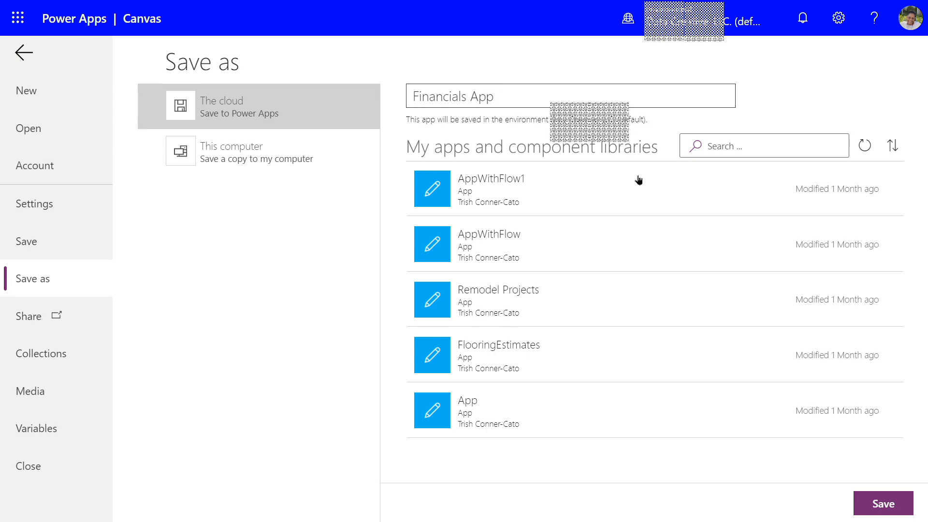
click(883, 504)
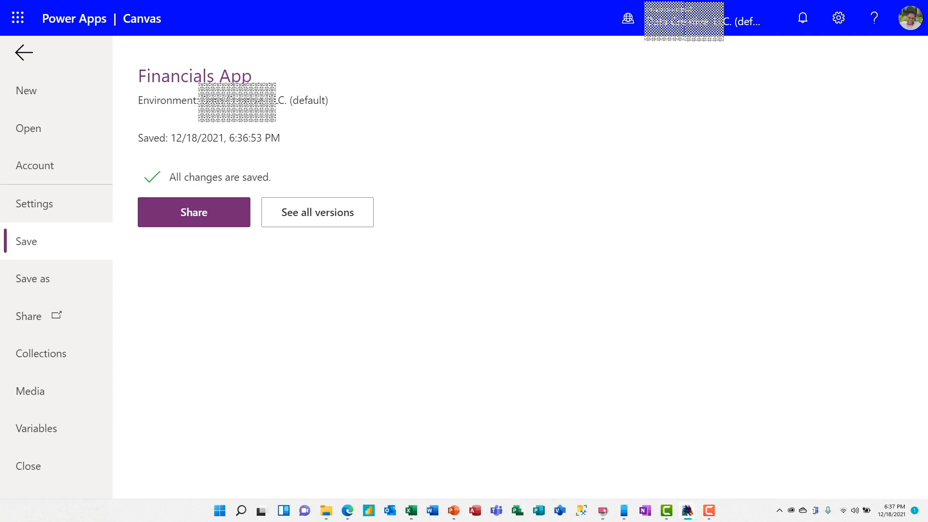
click(23, 52)
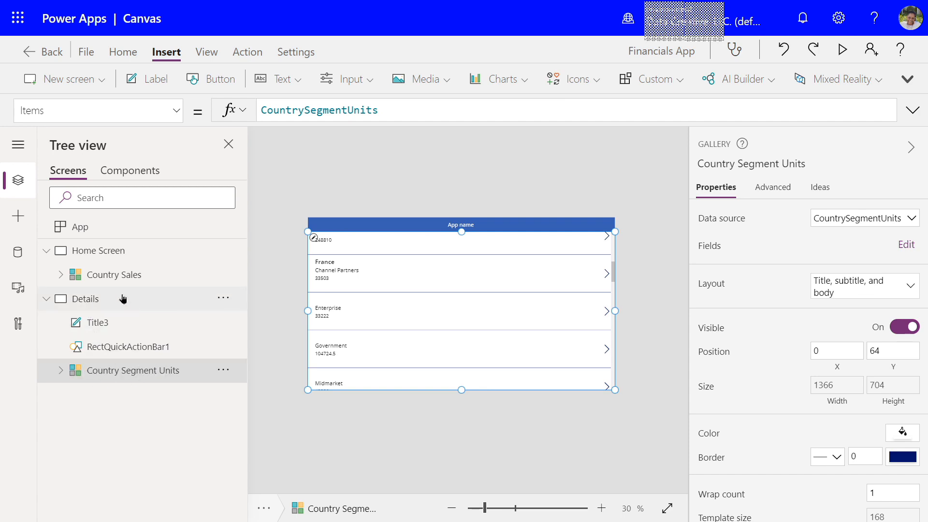
Preview the Details screen, look through the country segment list, test an item's detail arrow, and close the preview
click(842, 50)
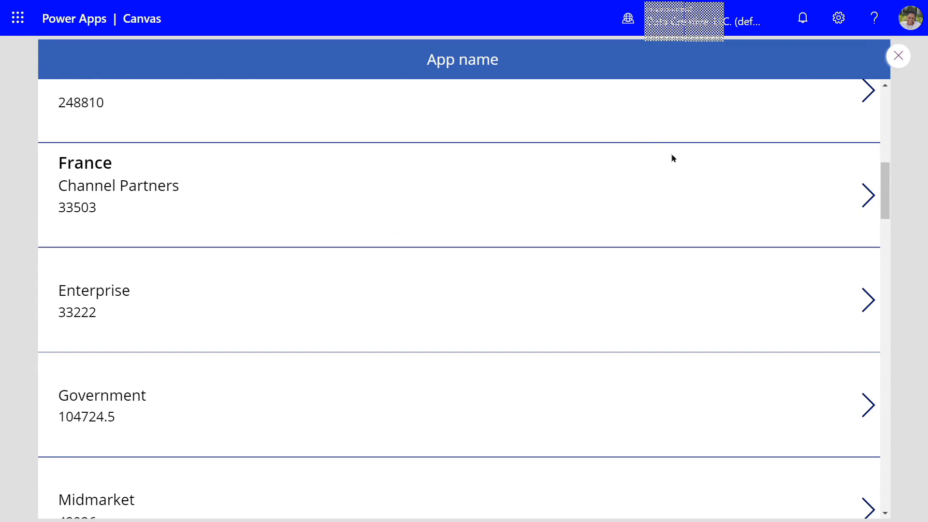
scroll(673, 158, up, 10)
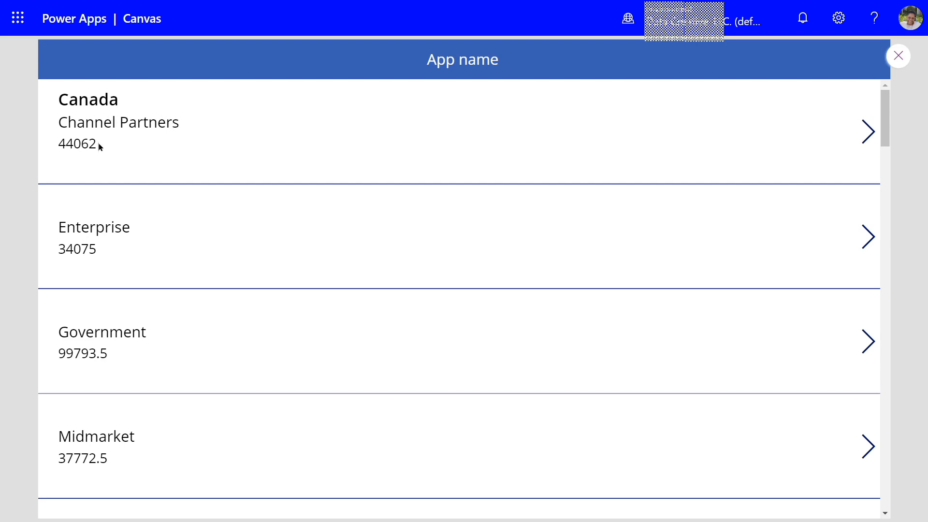
scroll(104, 156, down, 5)
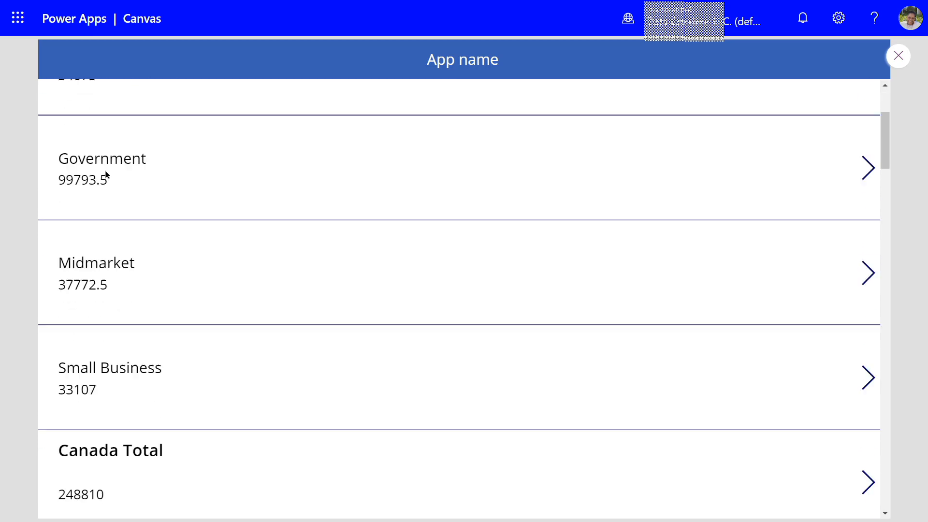
scroll(106, 173, down, 3)
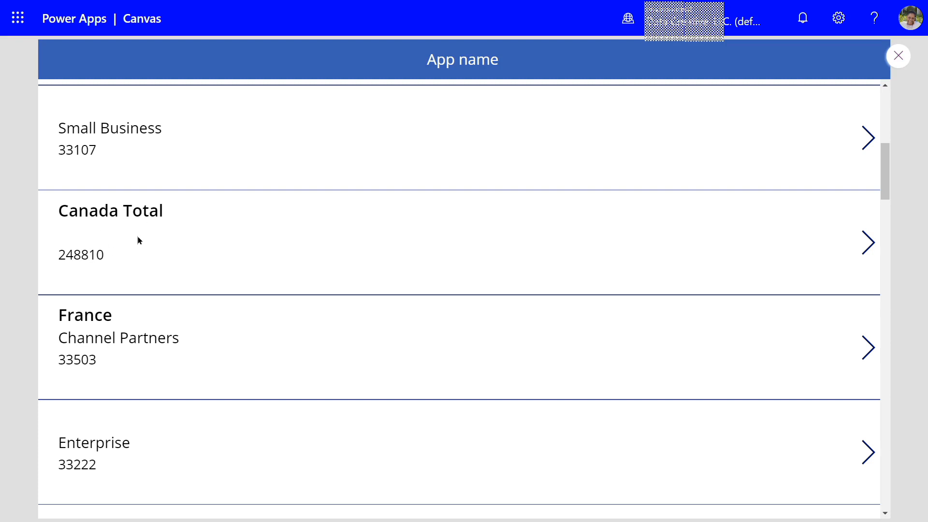
scroll(137, 235, down, 4)
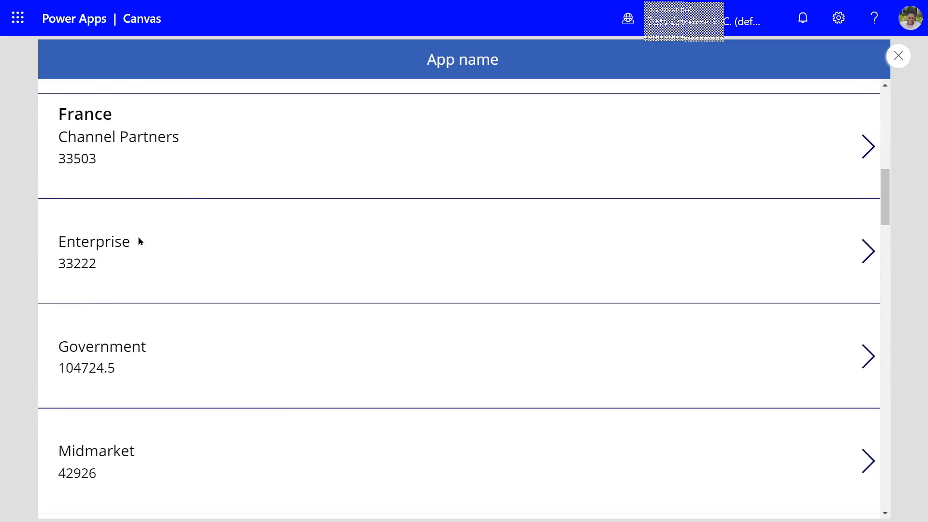
scroll(138, 236, down, 5)
scroll(379, 205, up, 3)
scroll(385, 199, up, 6)
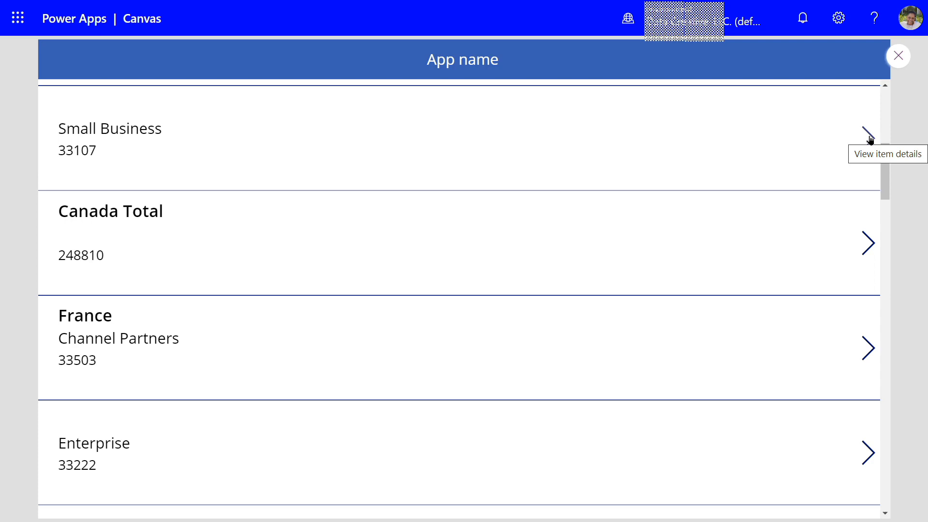
click(869, 139)
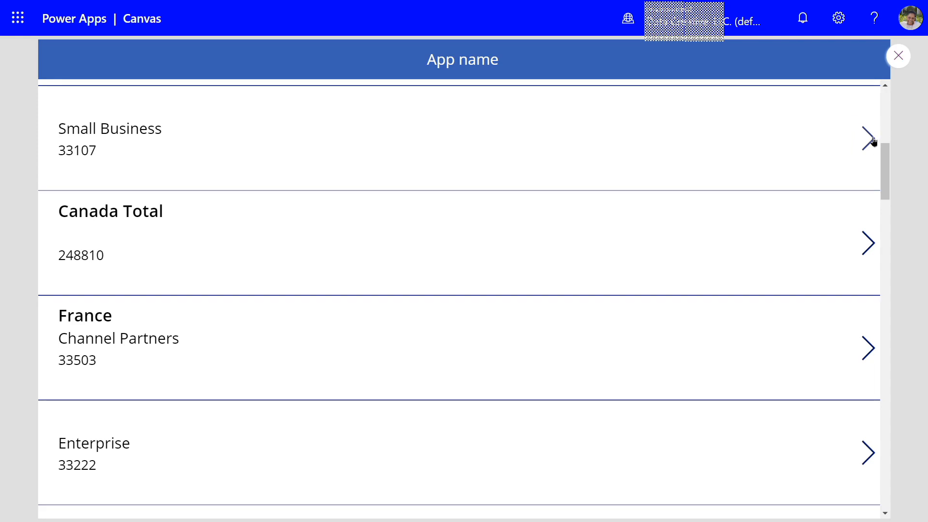
drag(887, 155, 897, 94)
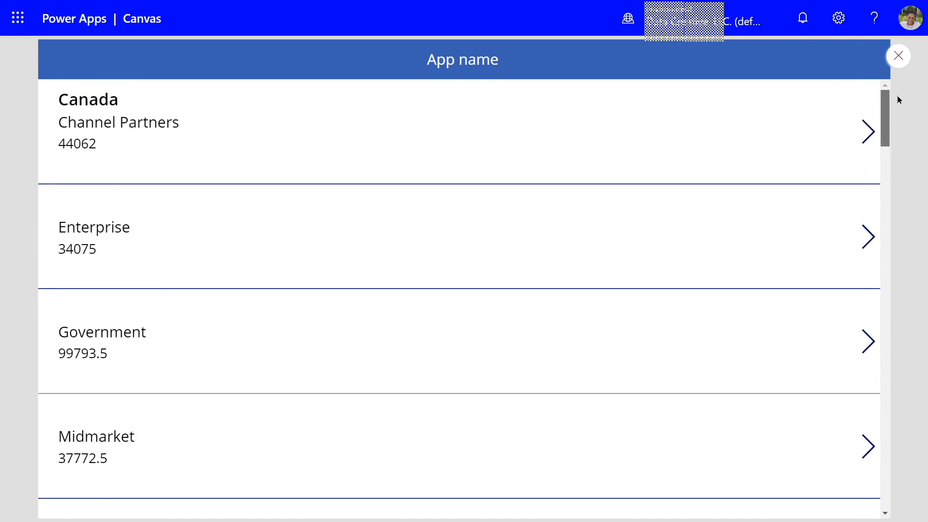
click(900, 56)
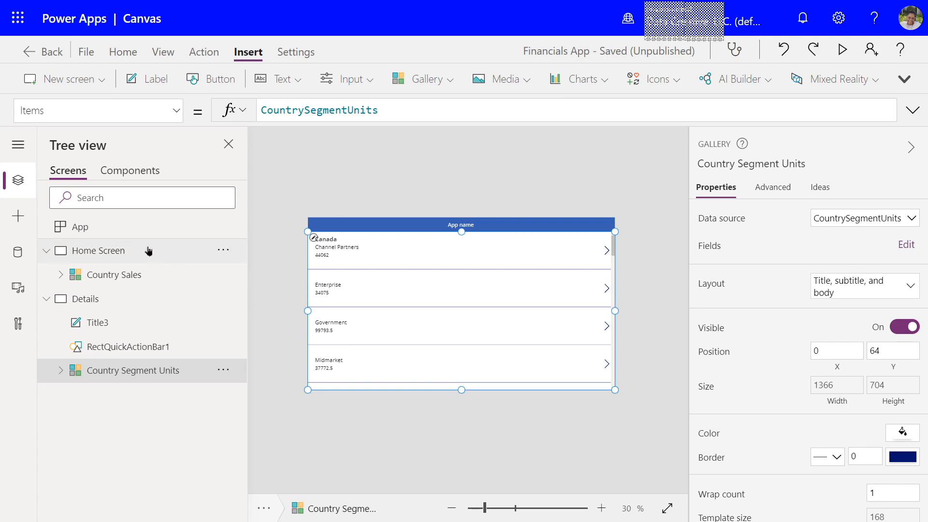
Set the Home Screen's fill to the light blue theme color RGBA(175, 191, 224, 1)
click(98, 251)
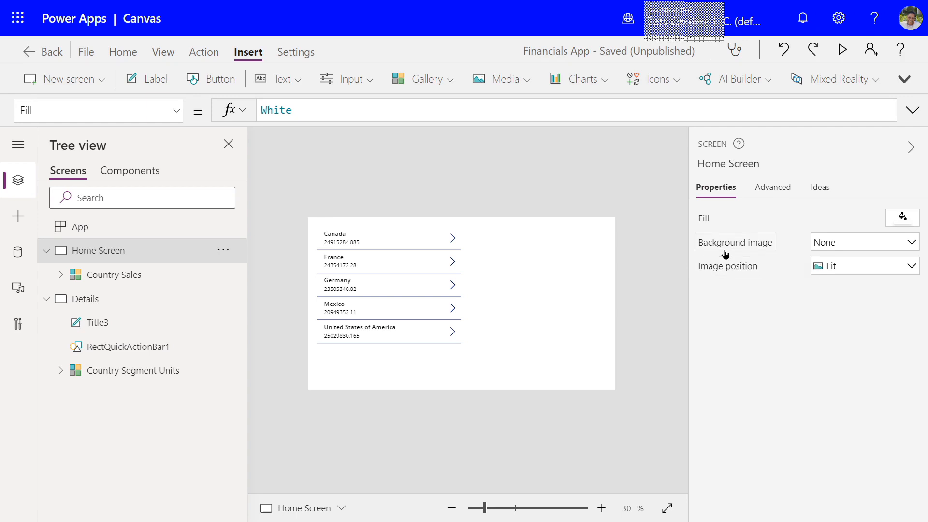
click(903, 218)
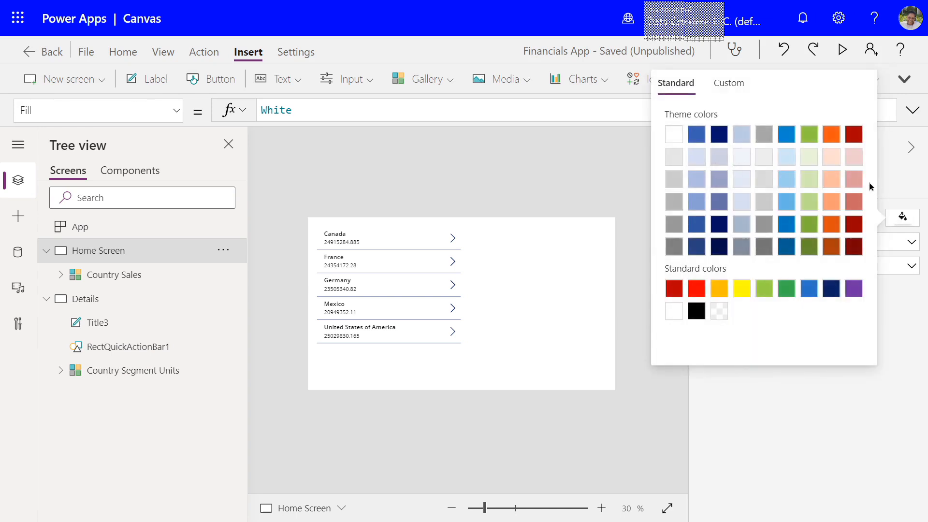
click(697, 178)
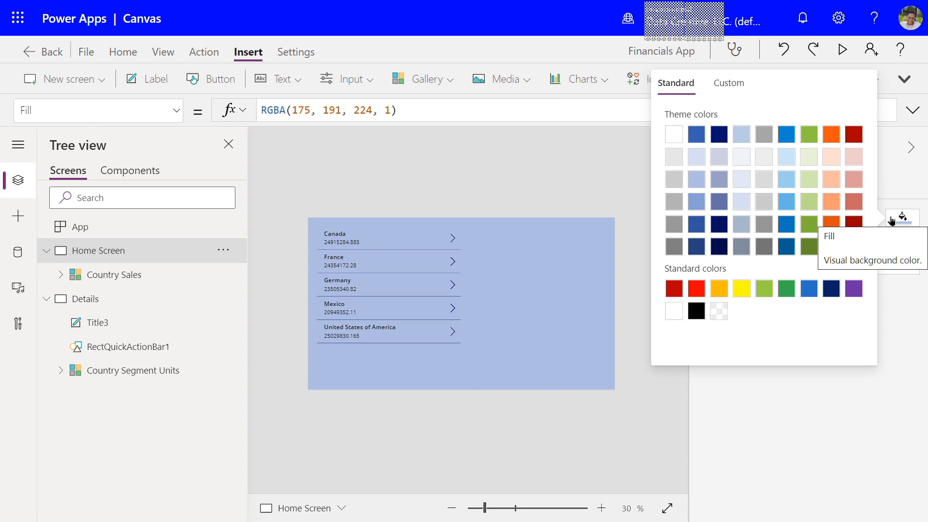
click(553, 181)
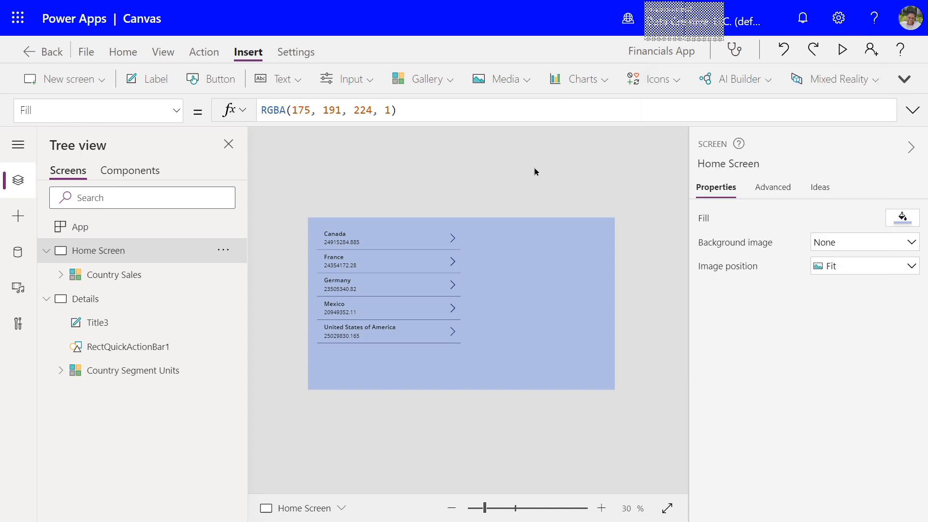
Set the Details screen's fill to the light blue theme color RGBA(175, 191, 224, 1)
click(88, 303)
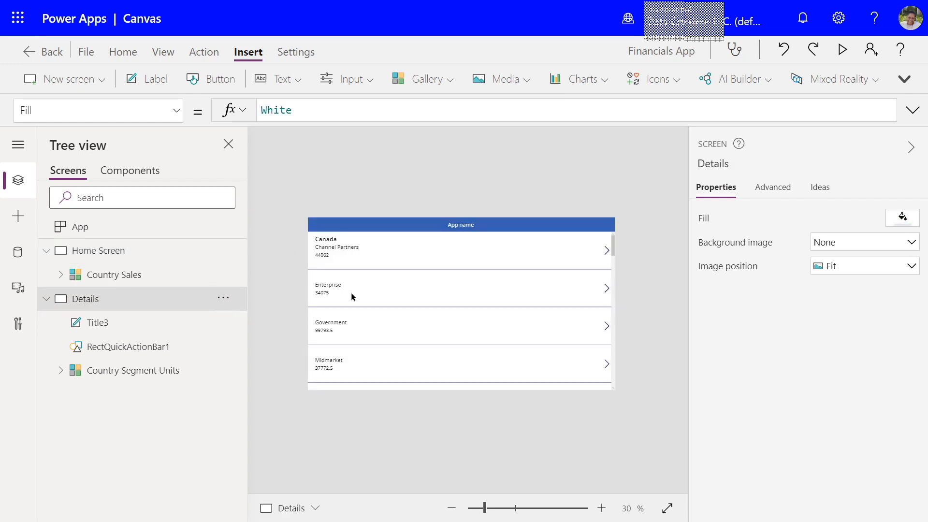
click(897, 222)
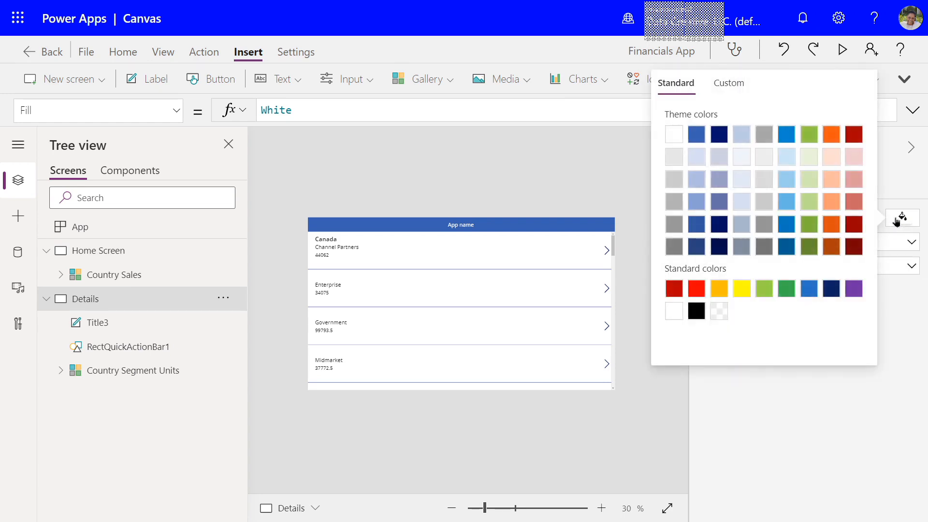
click(698, 180)
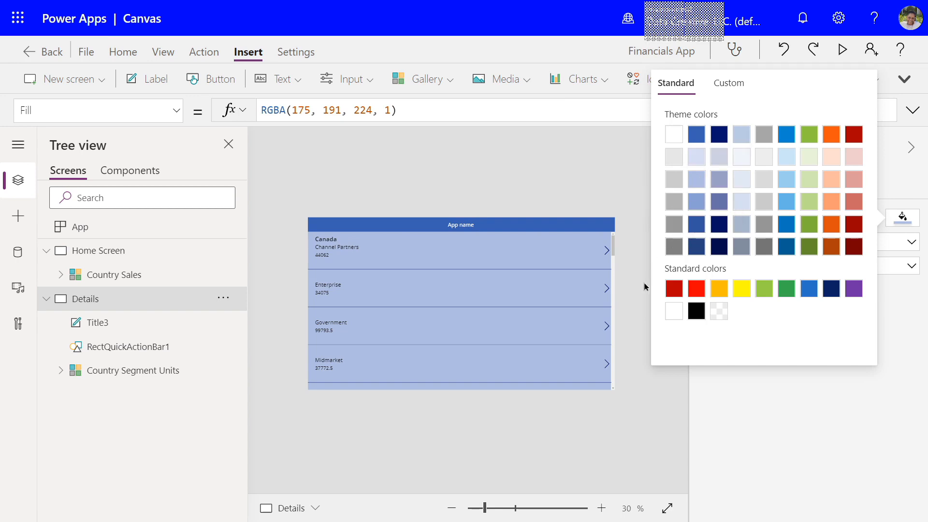
click(631, 315)
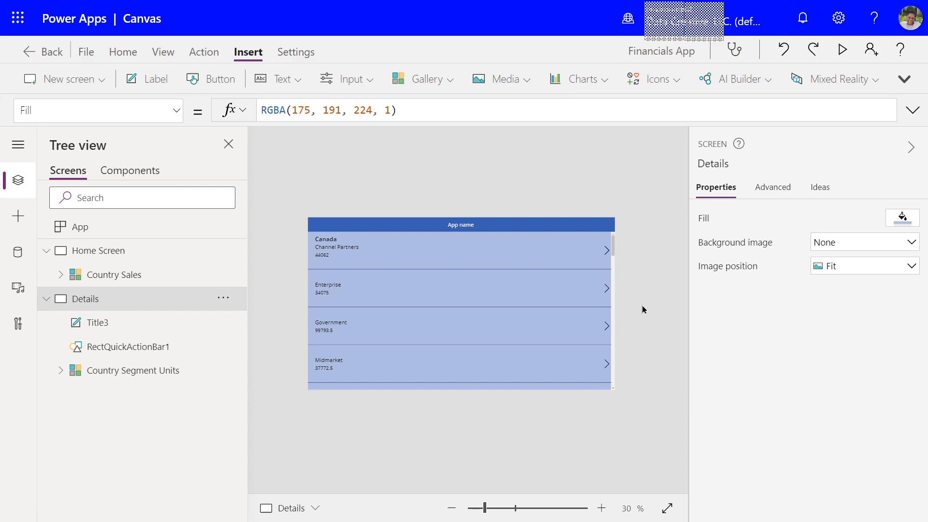
Replace the Details screen's title text with "Country, Segment, and Units"
click(467, 227)
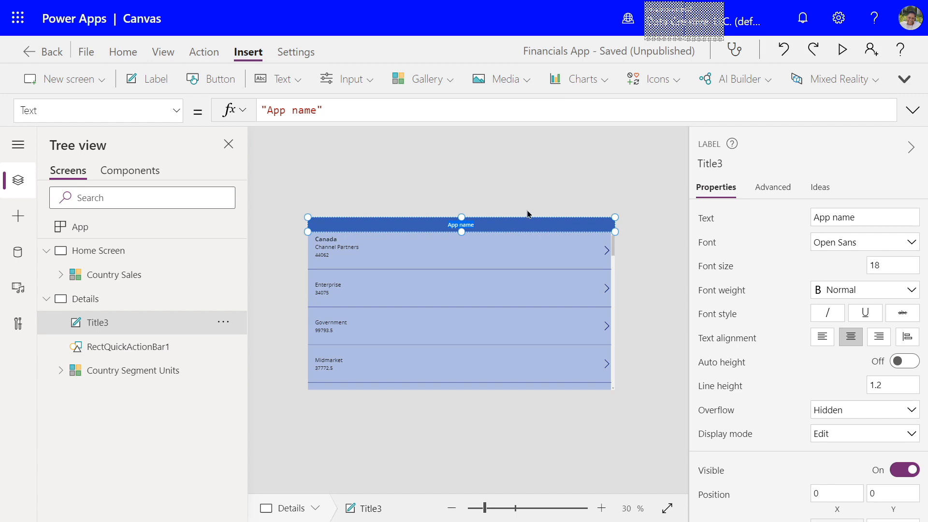
text(Country)
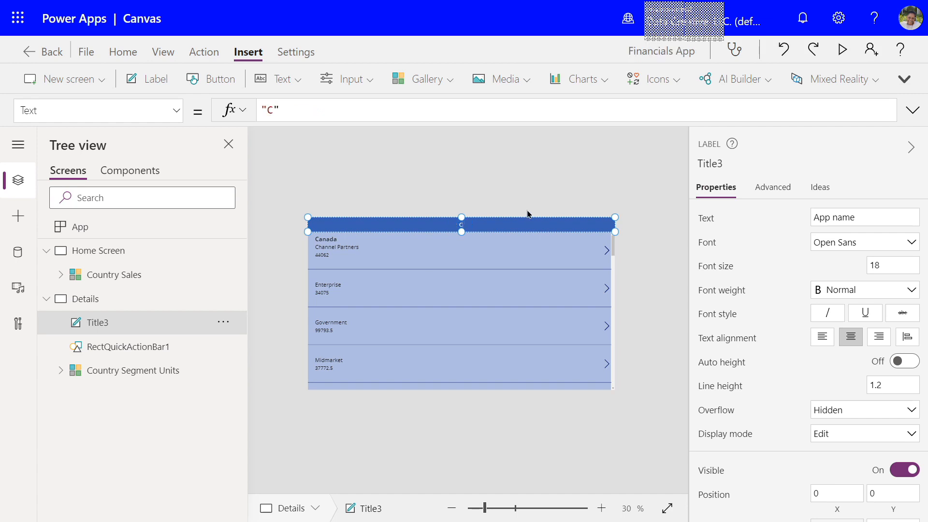
text(, )
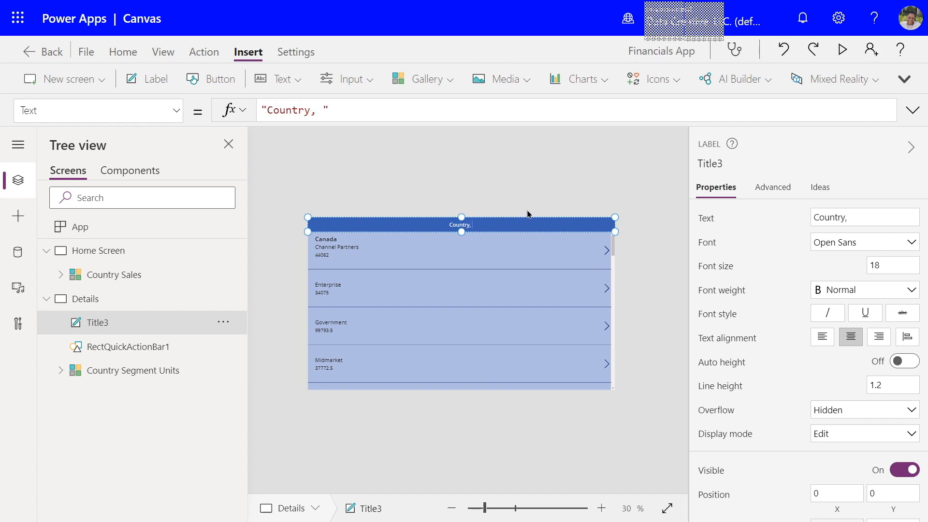
text(Segment)
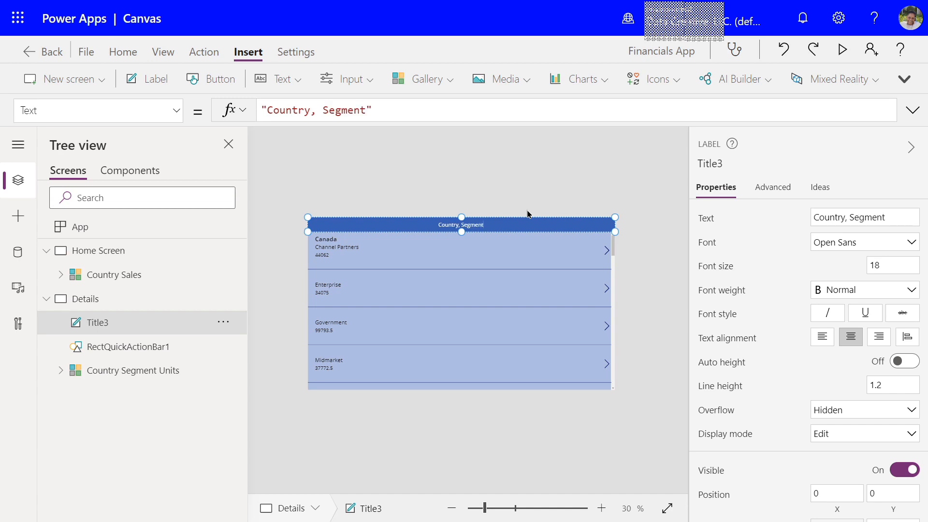
text(, and Units)
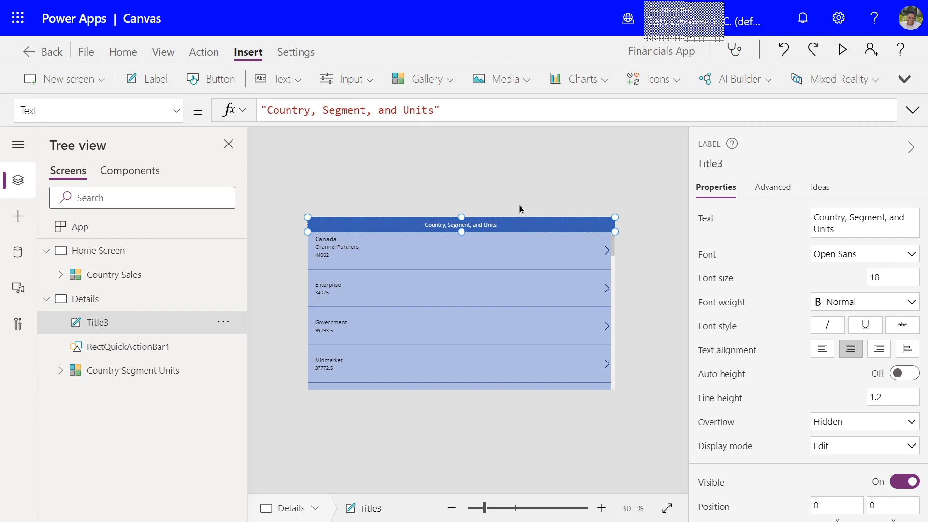
click(489, 211)
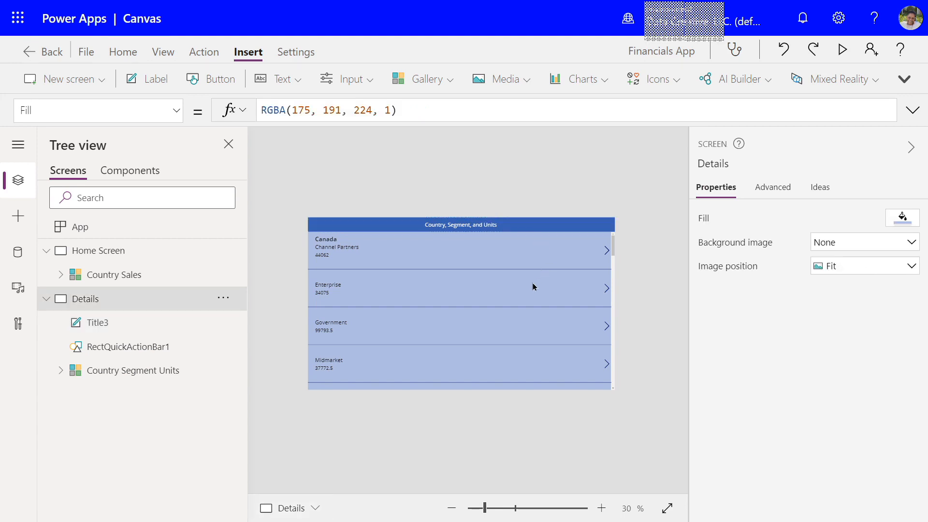
Set the font weight of the Details screen's title to Bold
click(449, 230)
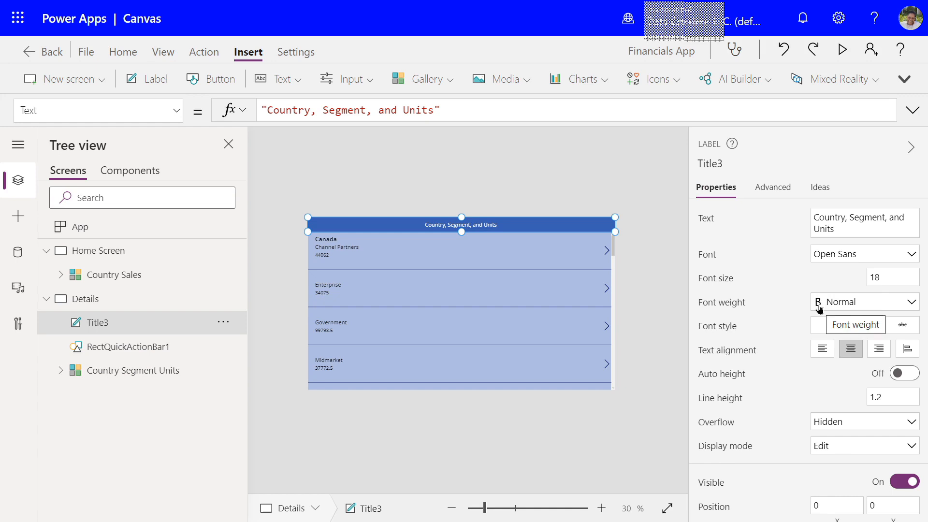
click(913, 304)
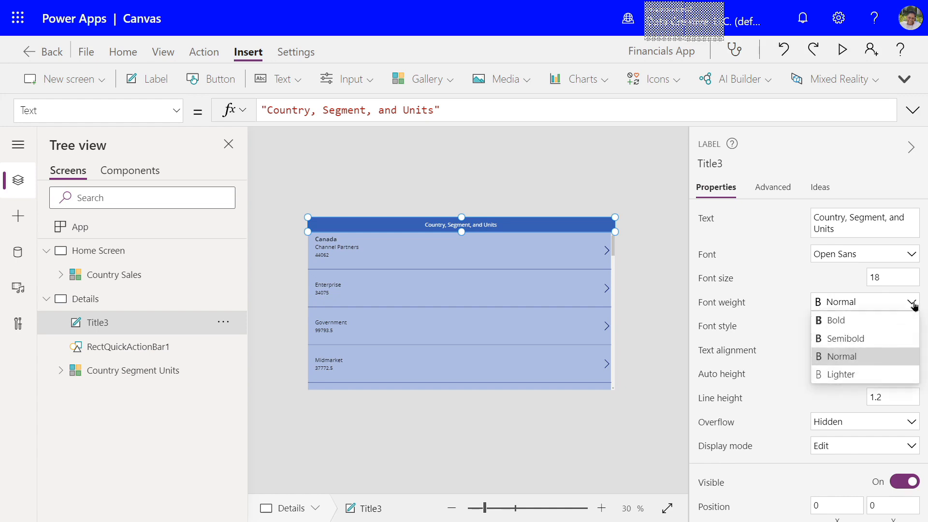
click(842, 324)
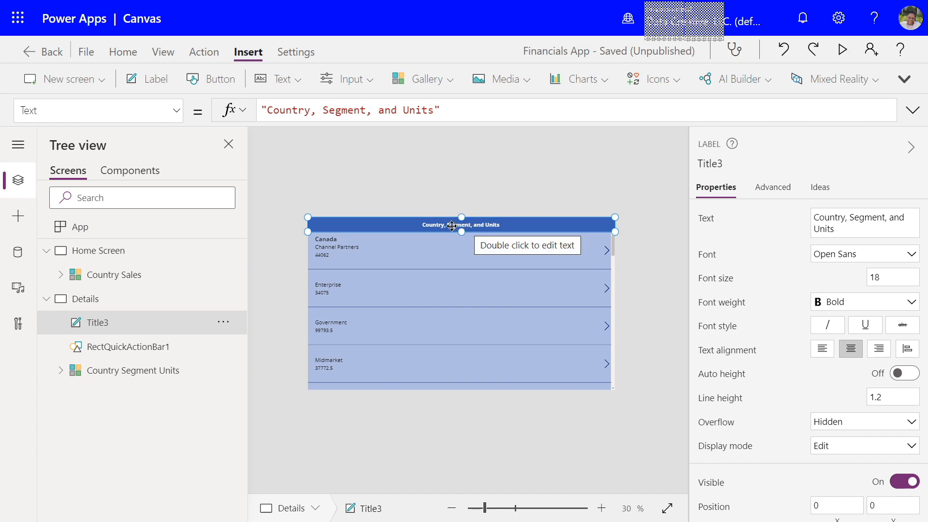
Move the Country Sales gallery on the Home Screen toward the middle, to about X 326, Y 126
click(101, 250)
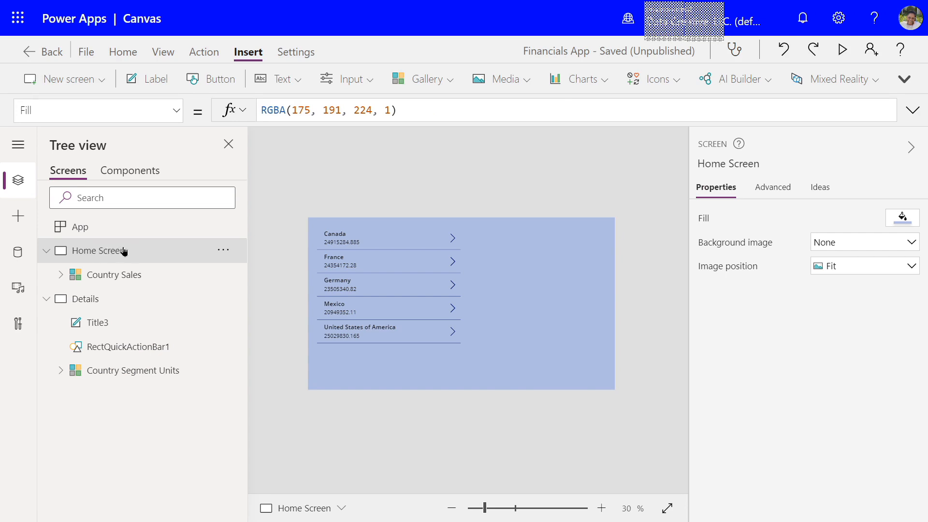
click(119, 276)
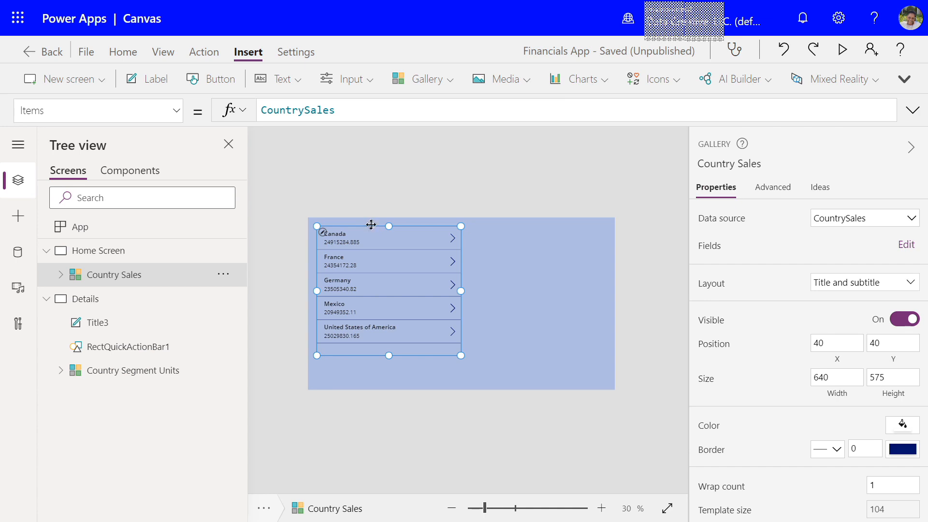
drag(371, 225, 435, 235)
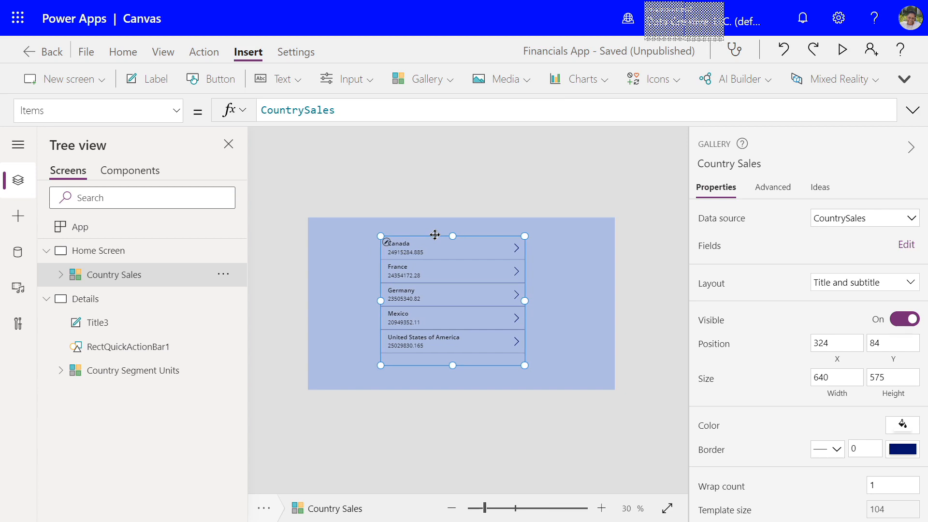
drag(435, 234, 435, 243)
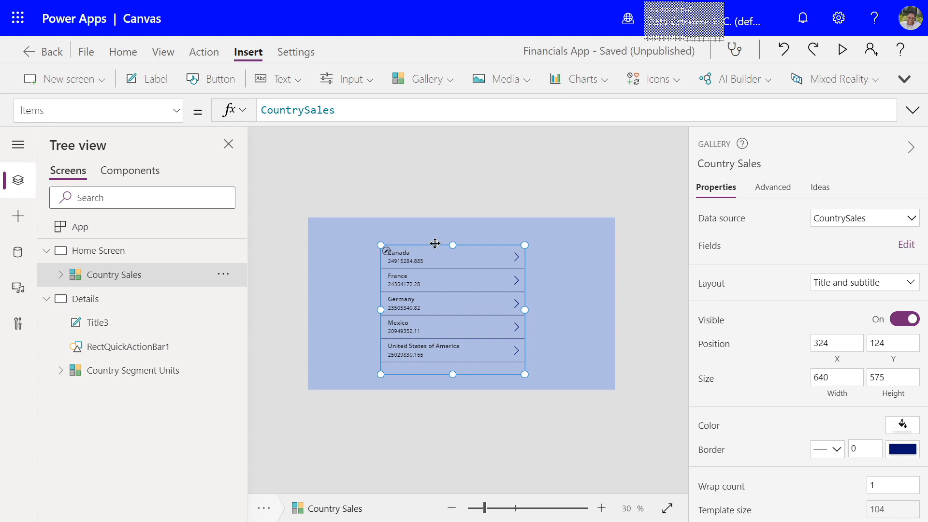
drag(434, 243, 436, 244)
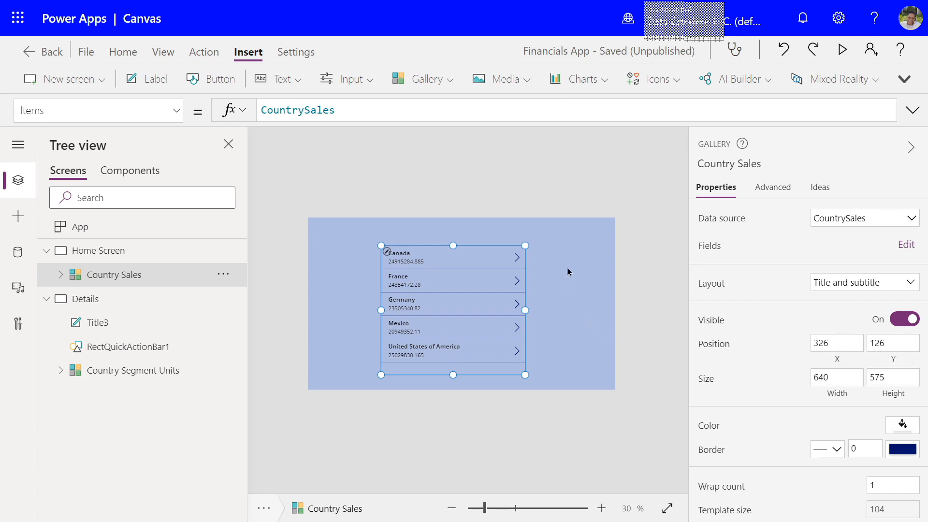
click(540, 277)
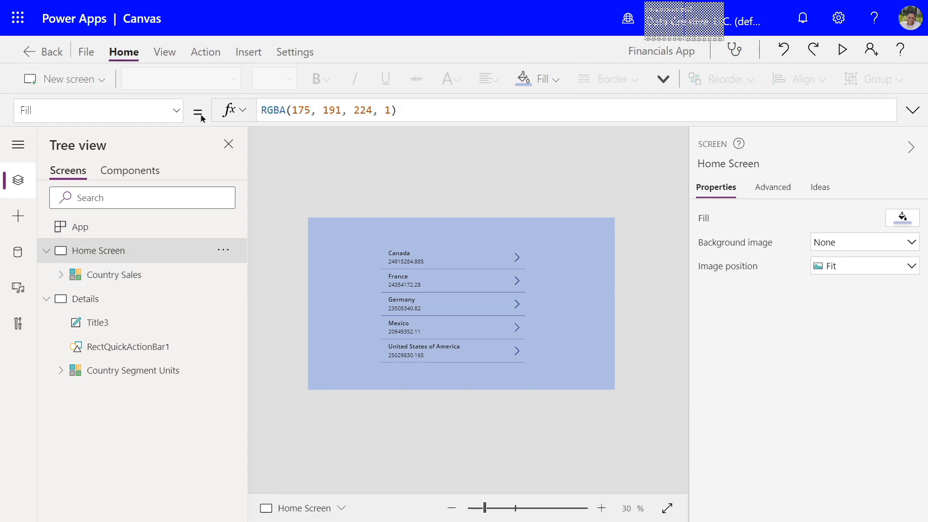
Insert a label on the Home Screen and stretch it across the screen's upper edge, about 1362 wide and 56 high at X 0, Y 4
click(245, 57)
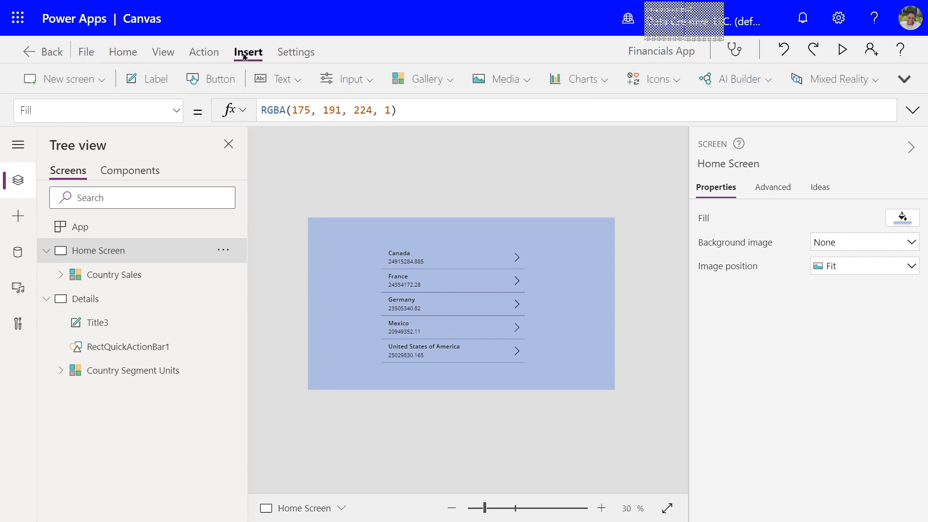
click(143, 84)
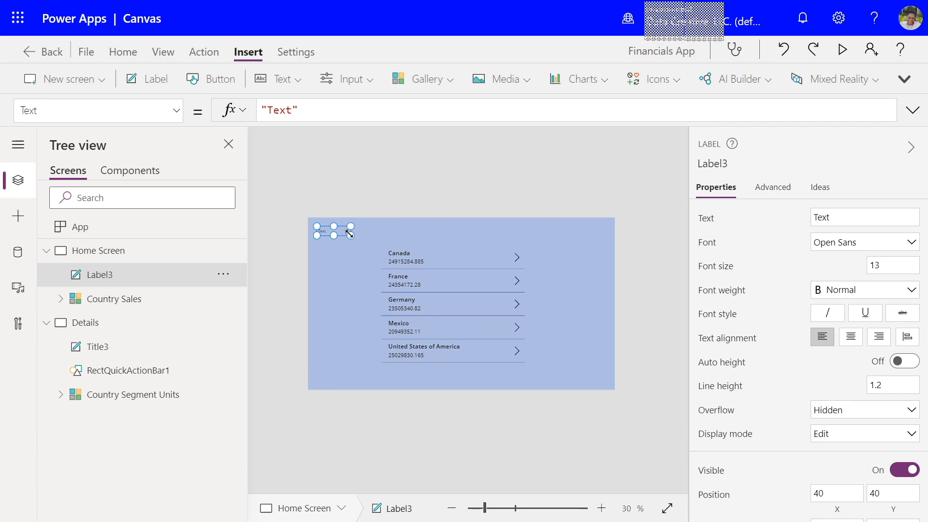
drag(349, 233, 614, 238)
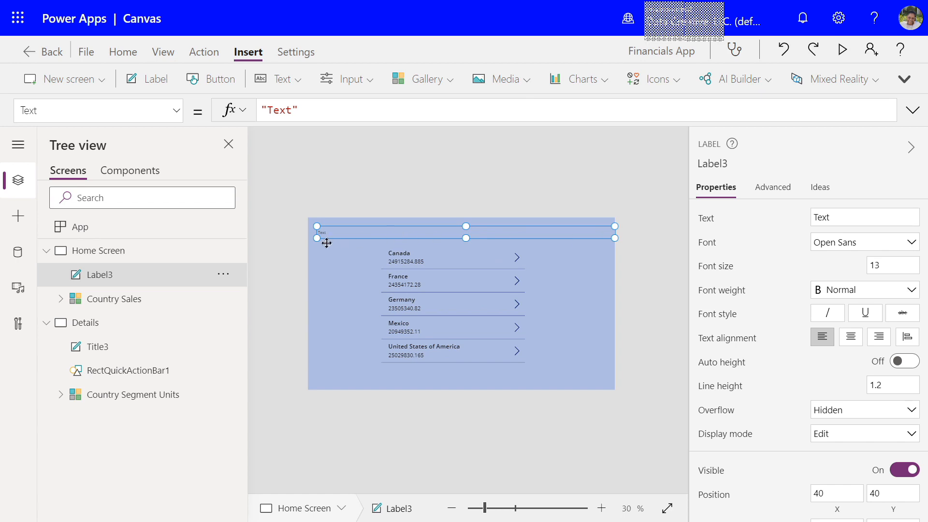
drag(317, 238, 308, 239)
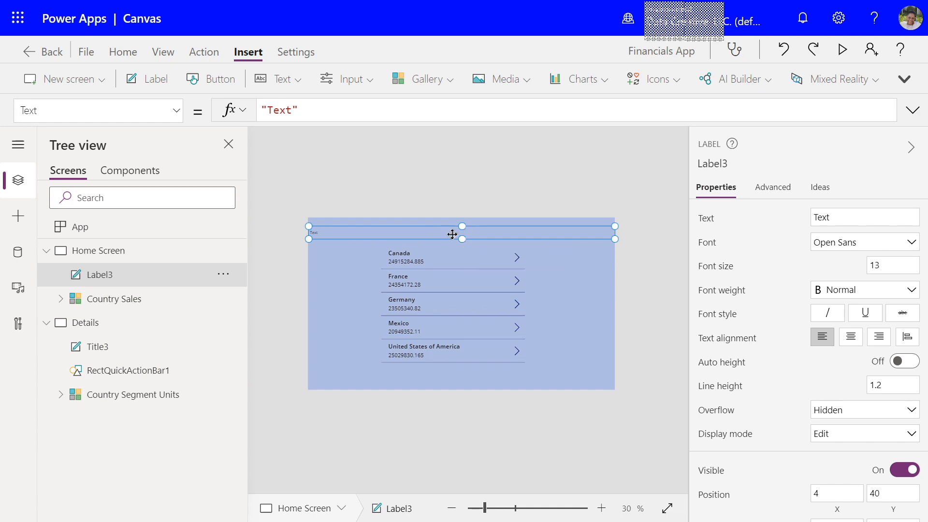
drag(452, 234, 450, 226)
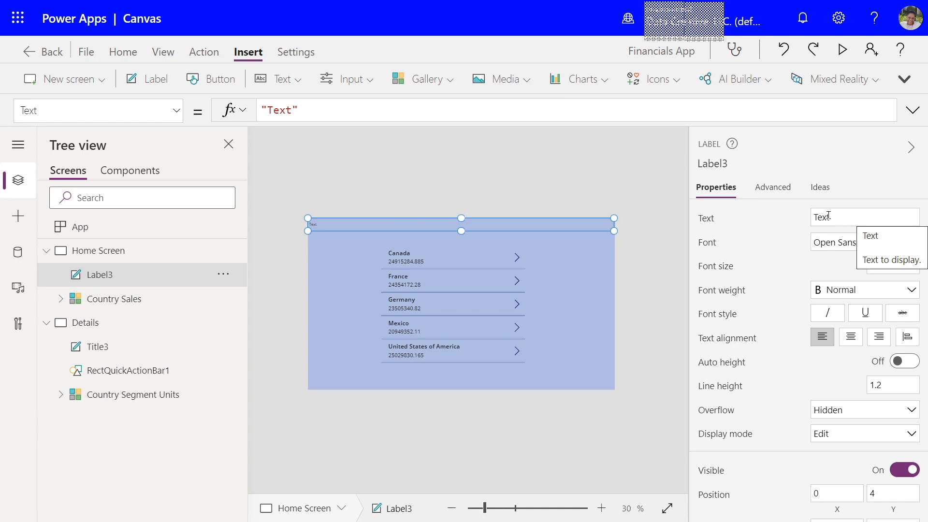
Set the new Home Screen label's text to "Total Sales by Country"
drag(830, 217, 789, 217)
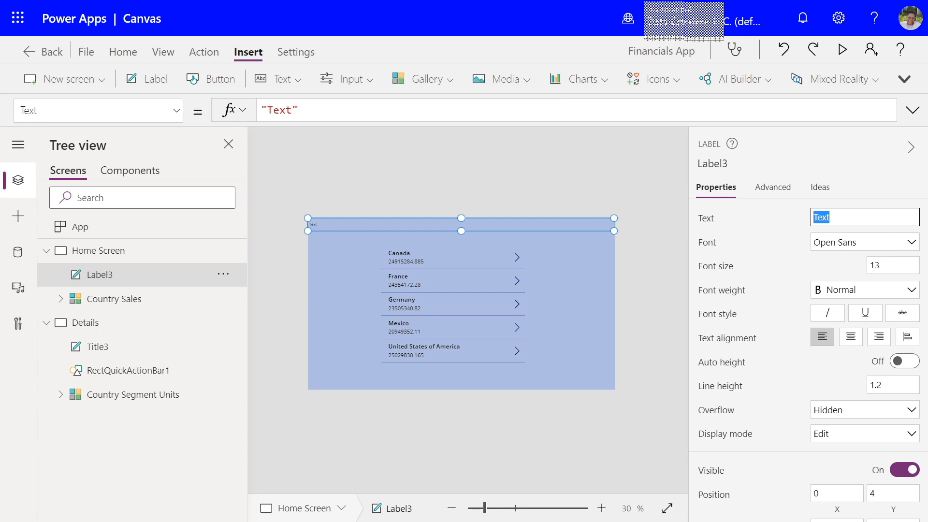
text(Total Sales by Cou)
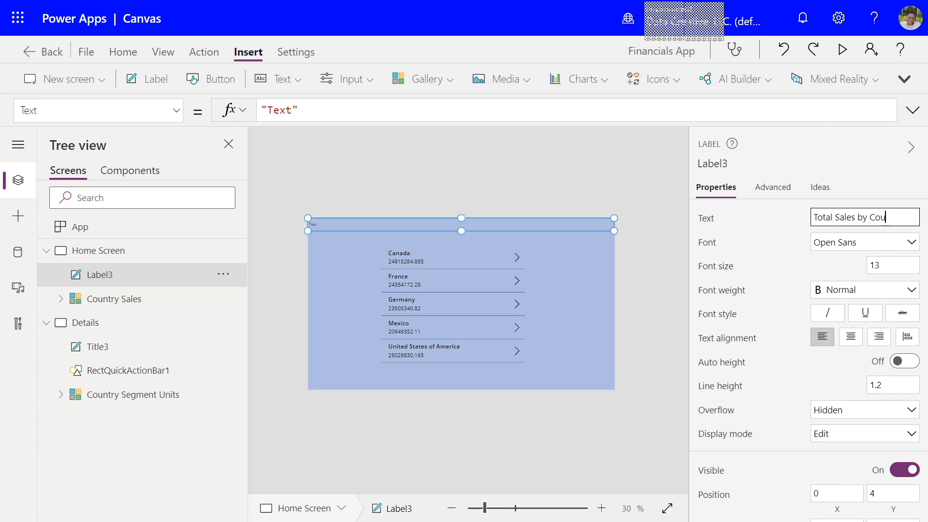
text(ntry)
click(893, 261)
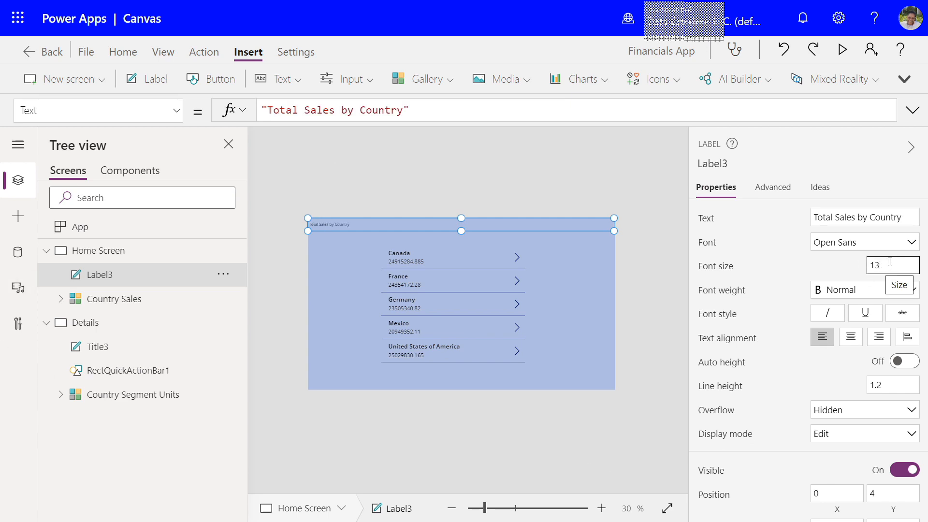
double_click(874, 265)
text(18)
key(BackSpace)
text(3)
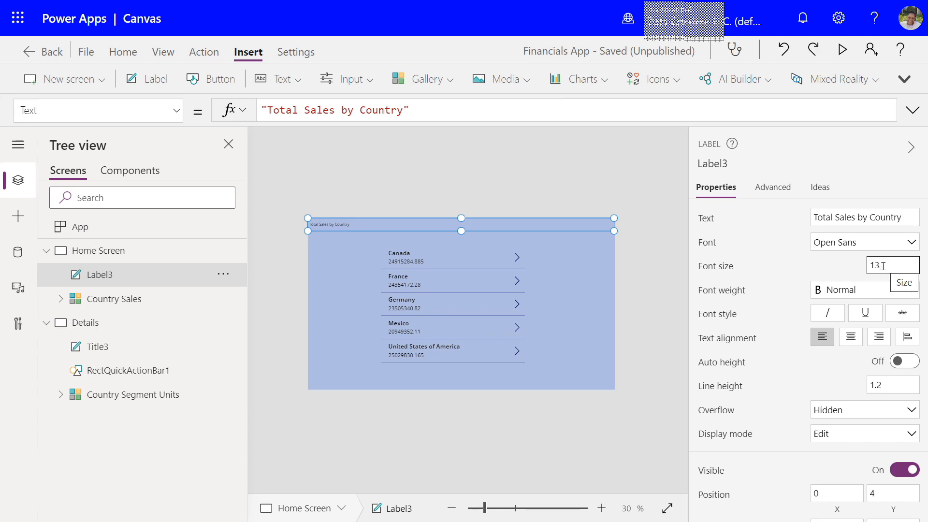
Format the Total Sales by Country label as bold, font size 18, with centered text
click(872, 290)
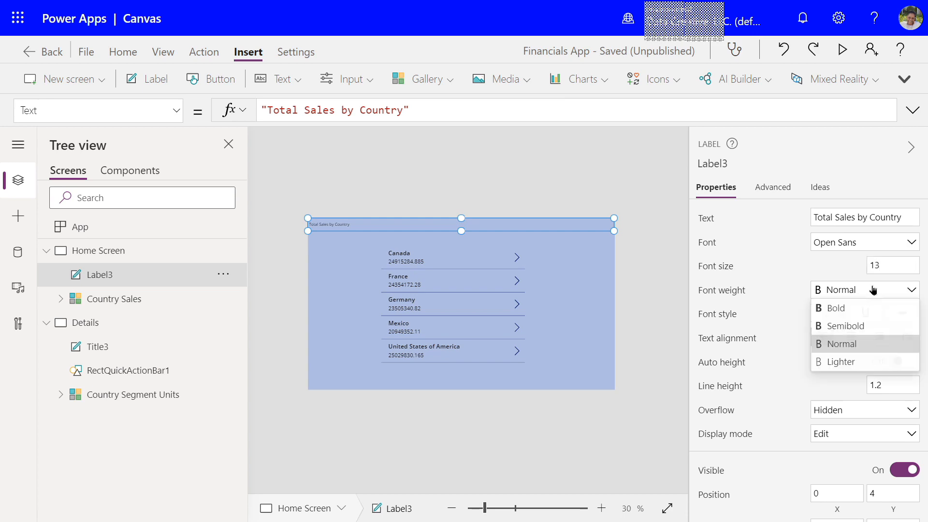
click(845, 307)
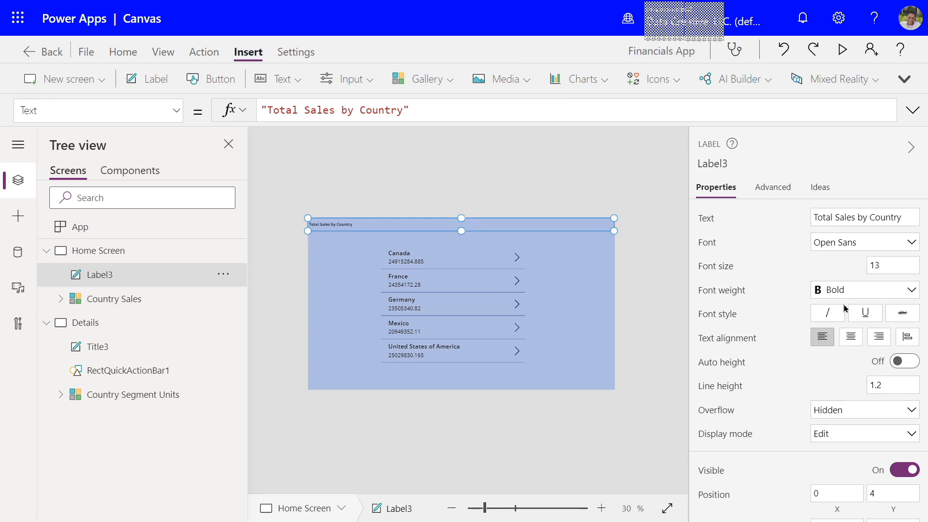
click(888, 269)
key(BackSpace)
text(8)
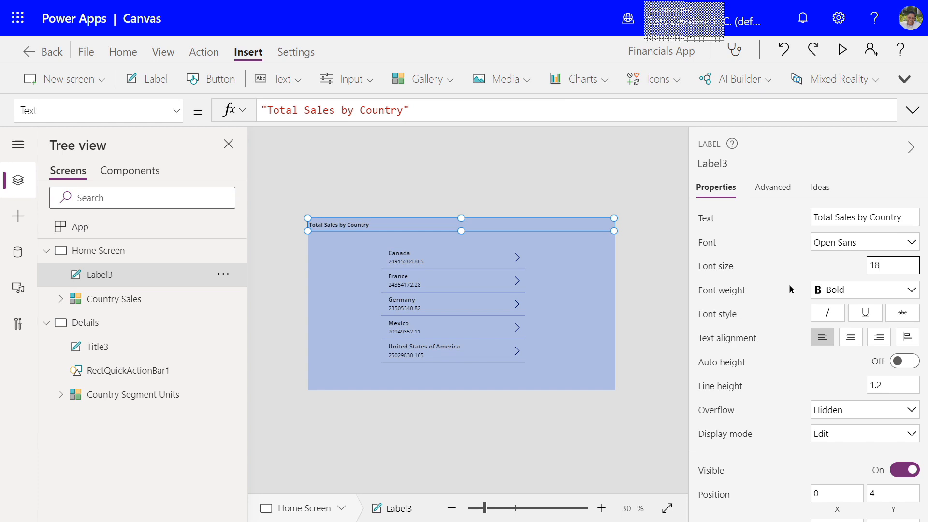
click(852, 341)
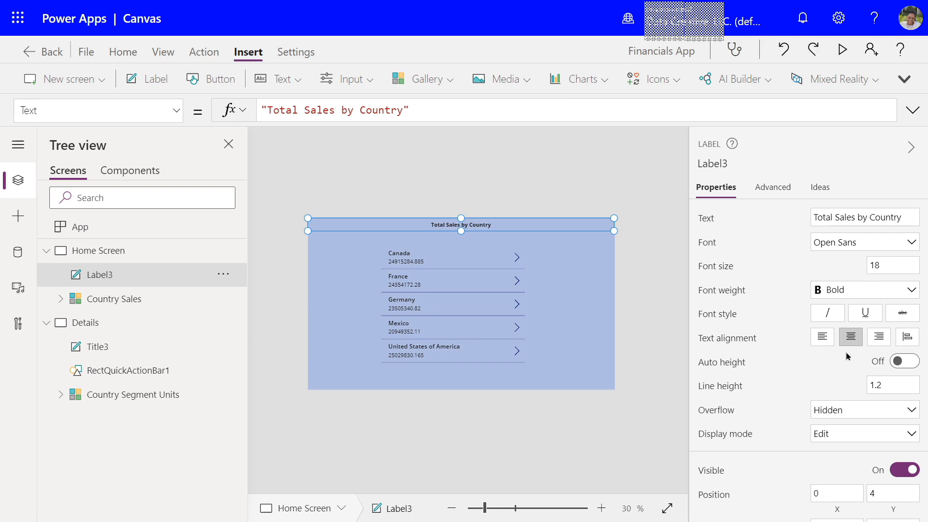
Set the Total Sales by Country label's fill to the dark blue theme color RGBA(50, 86, 160, 1)
scroll(864, 361, down, 1)
scroll(865, 362, down, 5)
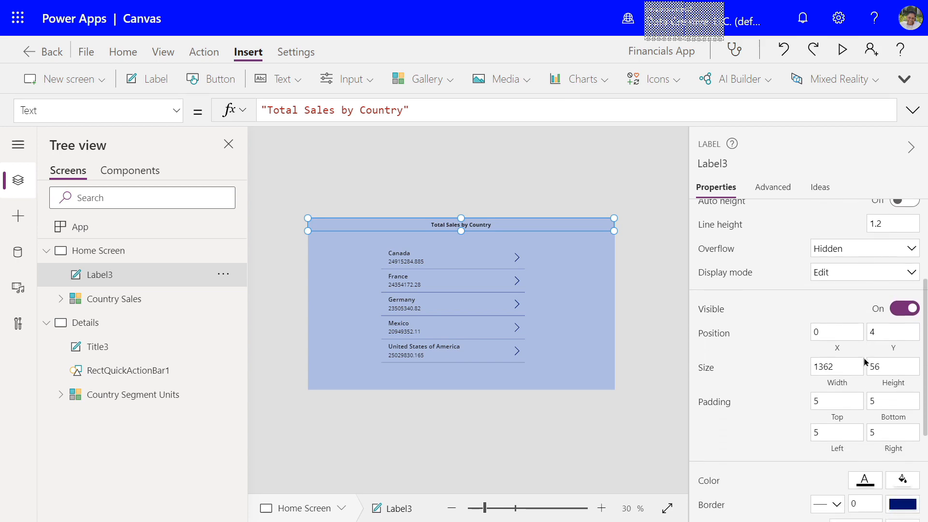
scroll(865, 361, down, 2)
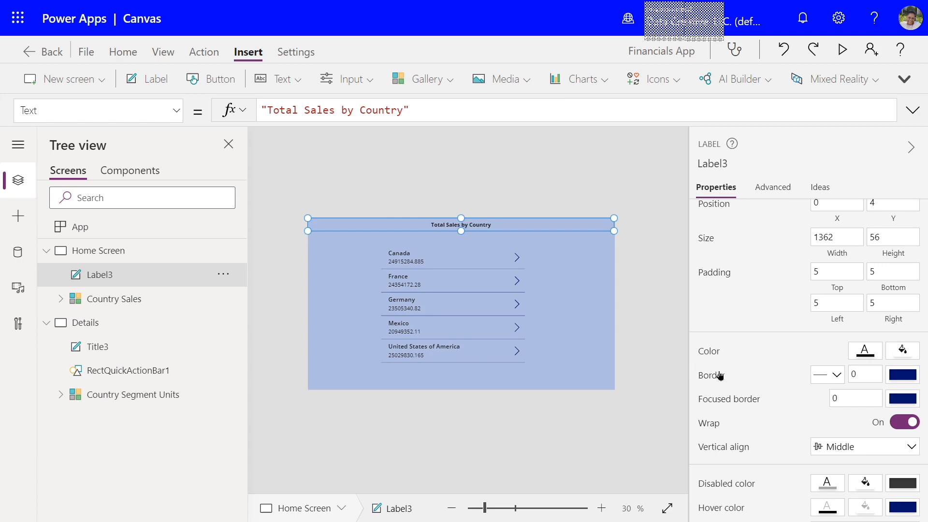
click(902, 352)
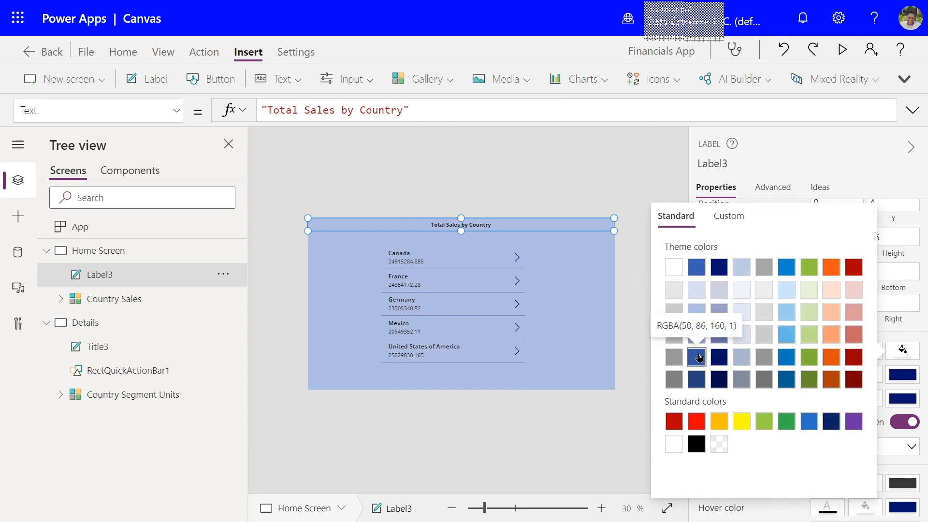
click(697, 356)
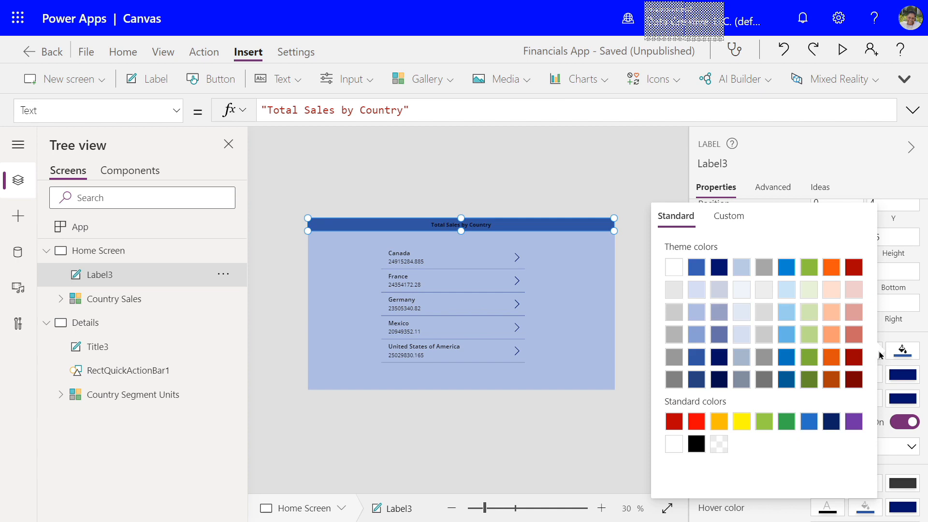
Change the Total Sales by Country label's text color to white
click(881, 346)
click(880, 346)
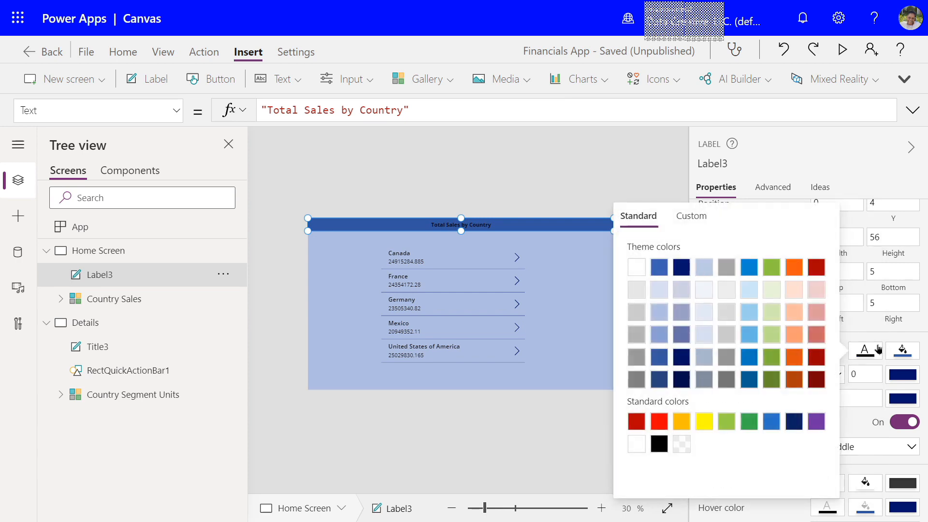
click(877, 350)
click(868, 355)
click(636, 273)
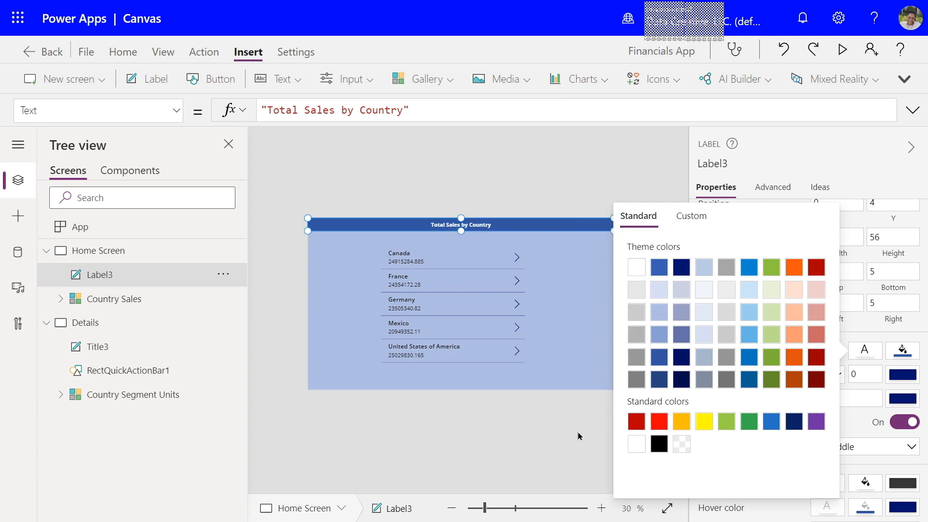
click(540, 422)
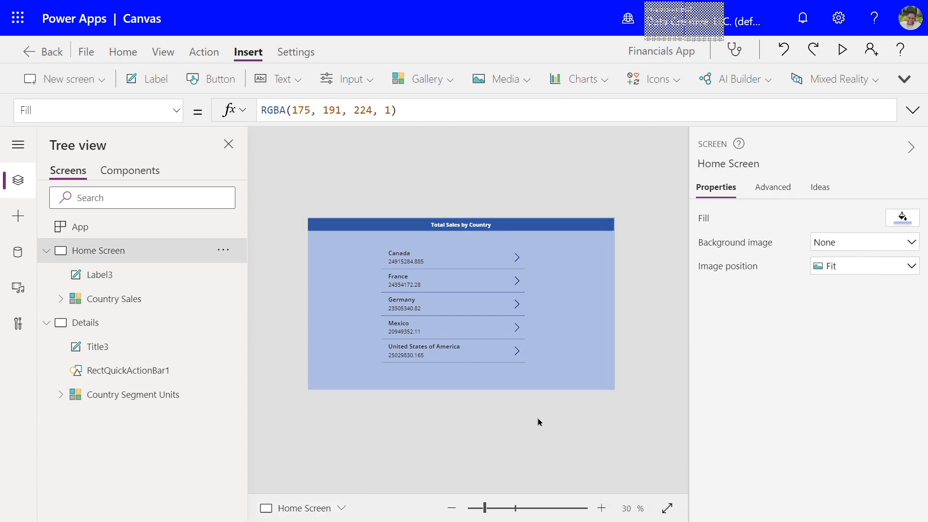
Compare the title labels on both screens and set the Total Sales by Country label's height to 64, matching the Details title
click(95, 349)
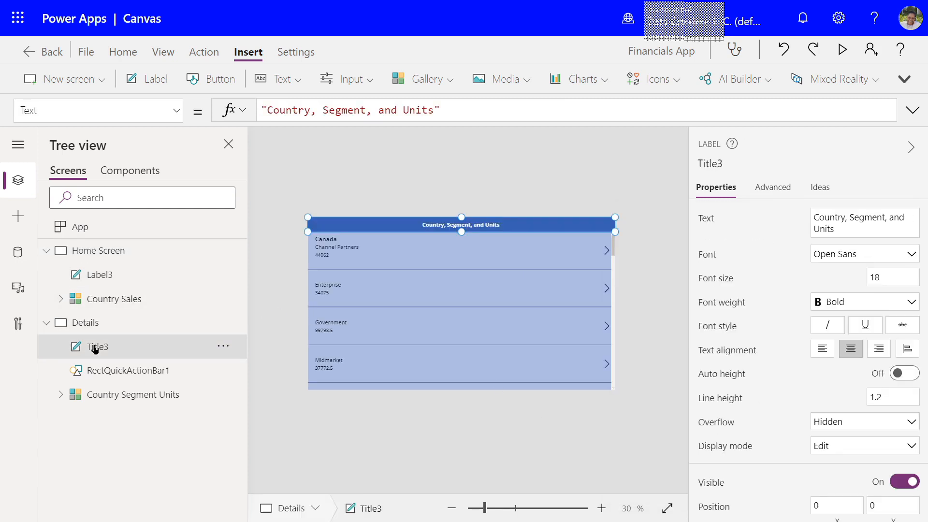
click(96, 324)
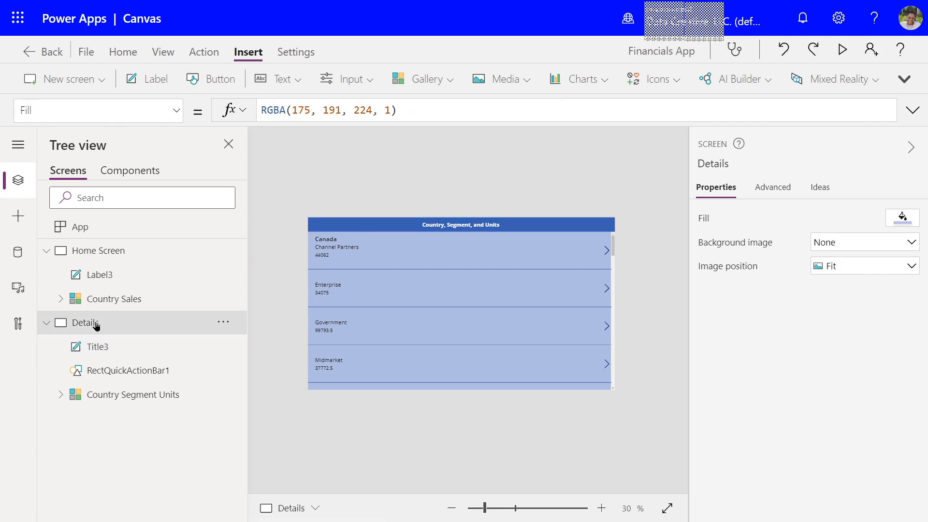
click(107, 274)
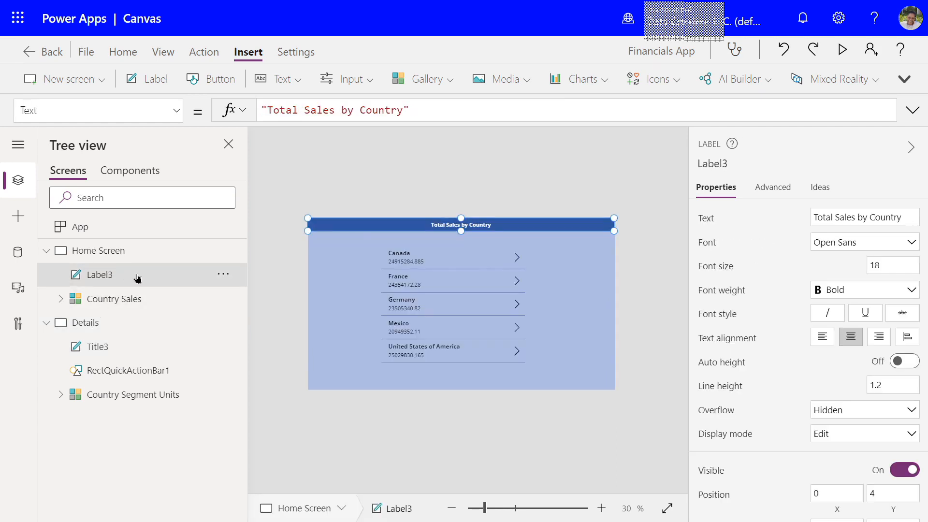
click(103, 348)
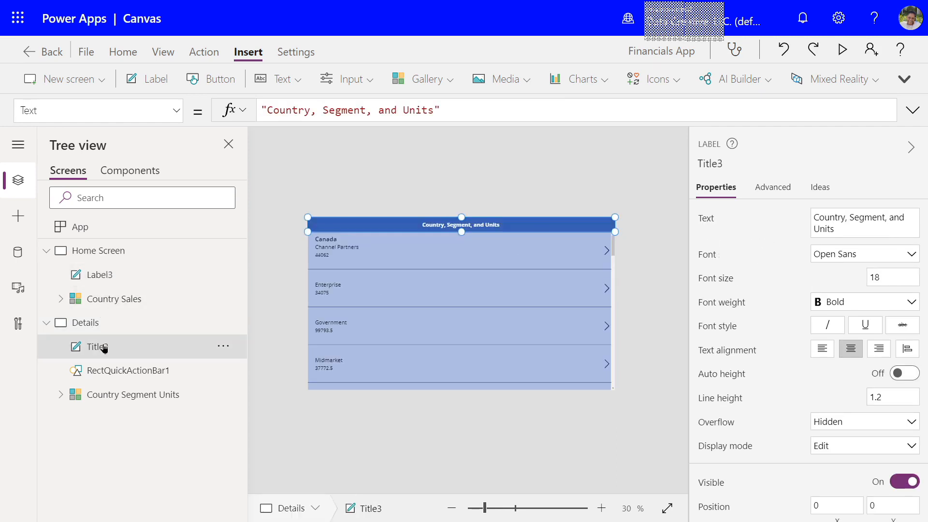
click(113, 273)
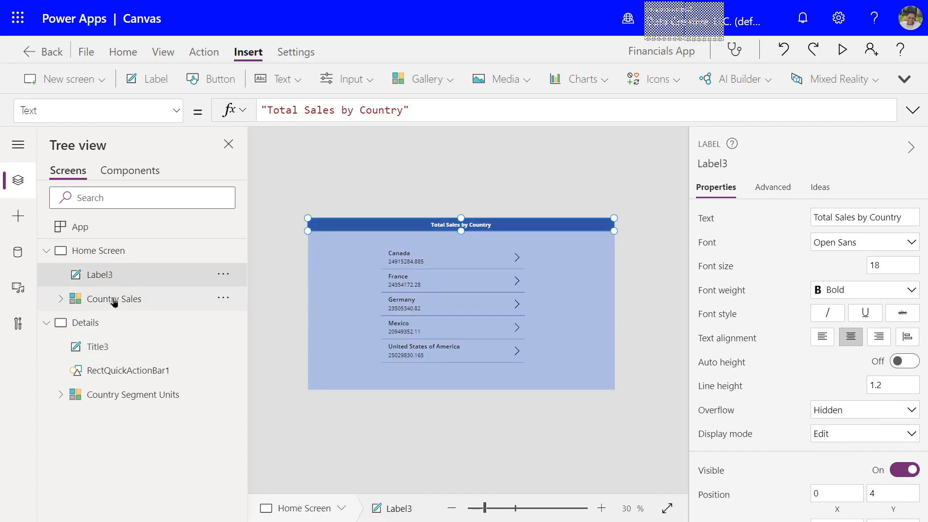
click(107, 349)
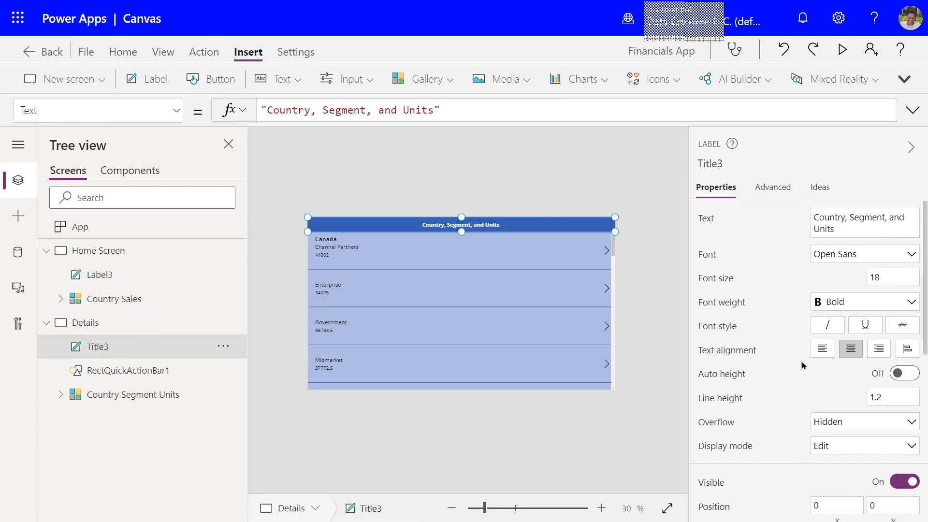
scroll(799, 361, down, 3)
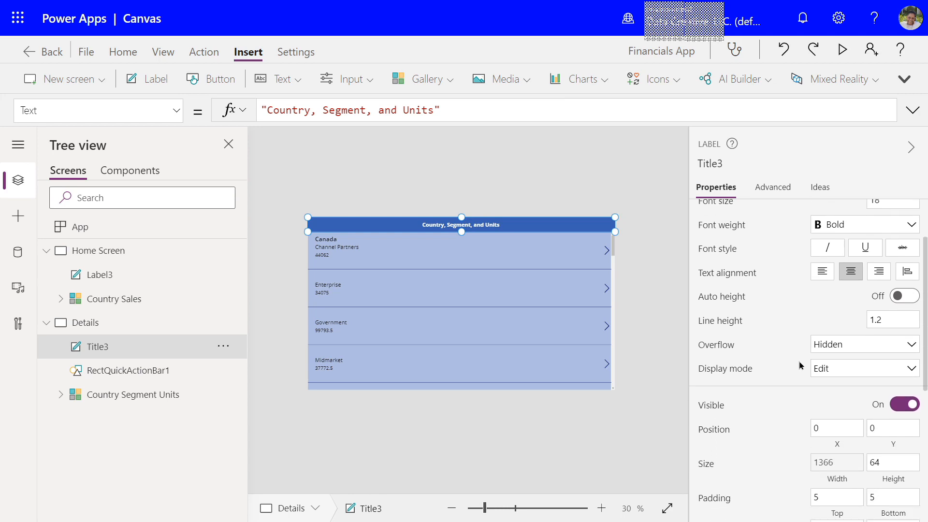
scroll(797, 360, down, 1)
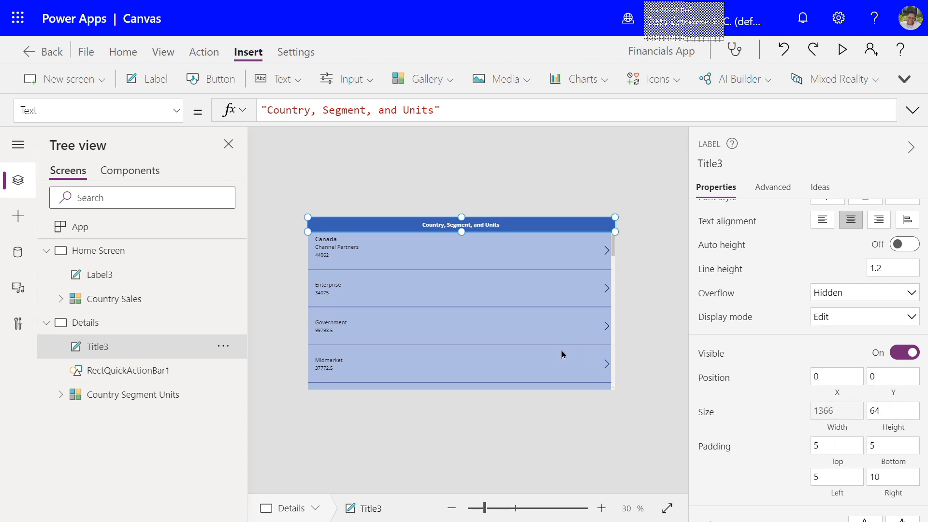
click(92, 277)
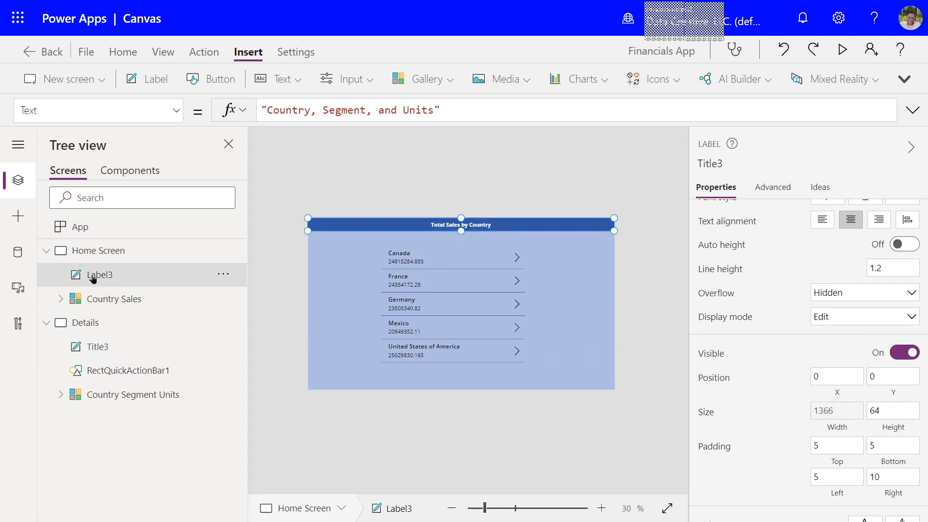
click(887, 408)
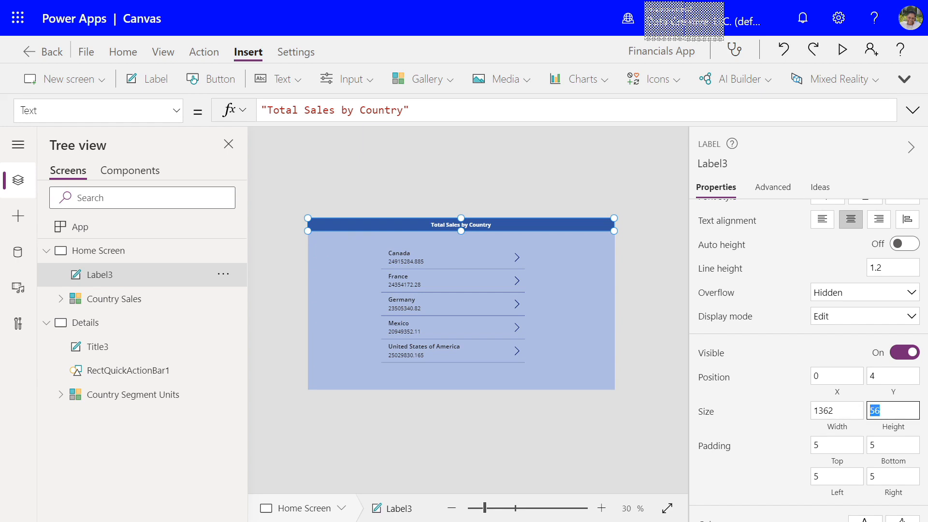
text(64)
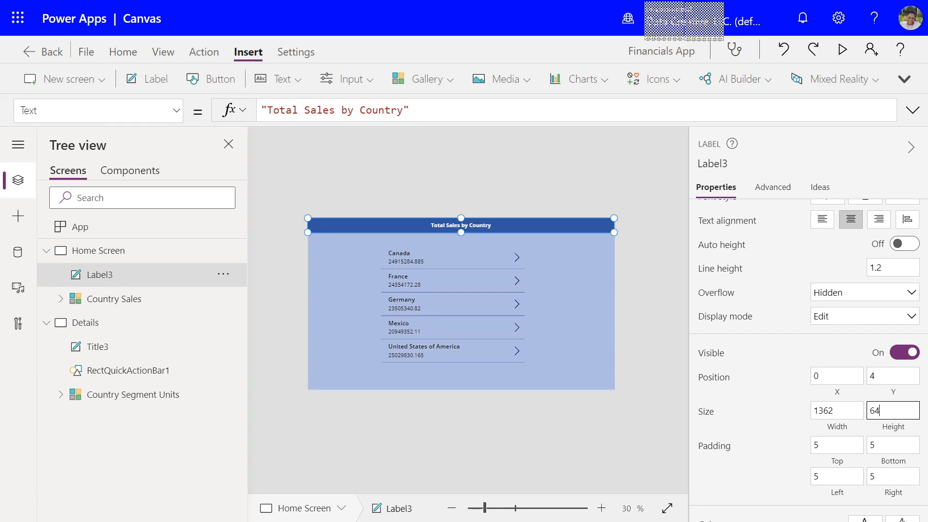
click(586, 448)
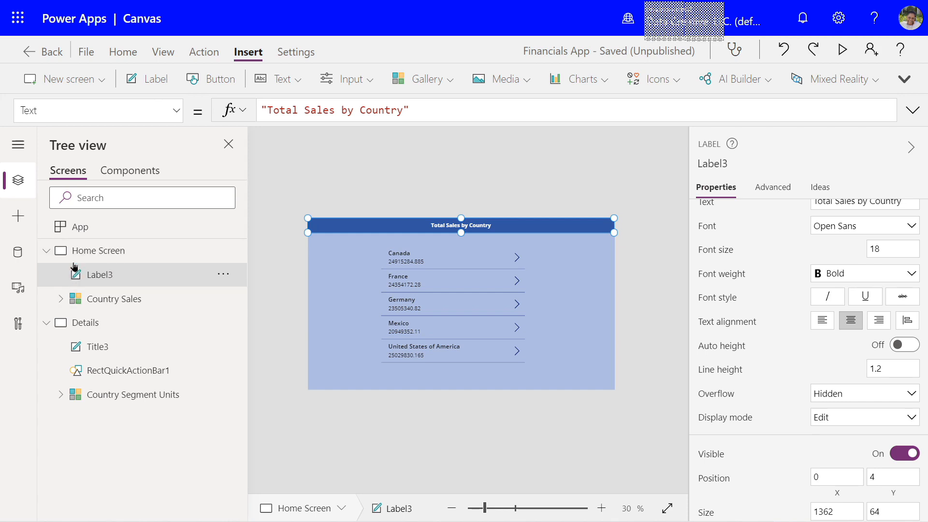
Change the tooltip of the NextArrow2 icon in the Country Sales gallery to "View details"
click(61, 300)
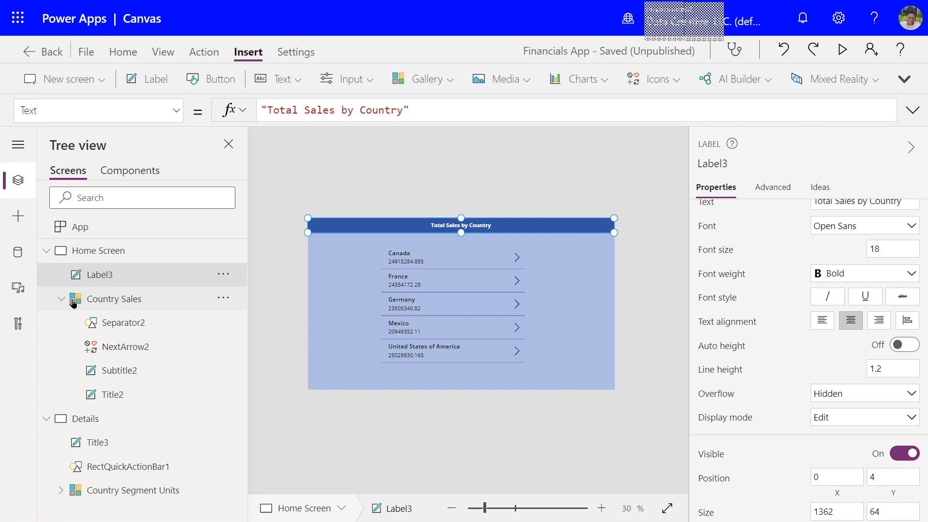
click(111, 347)
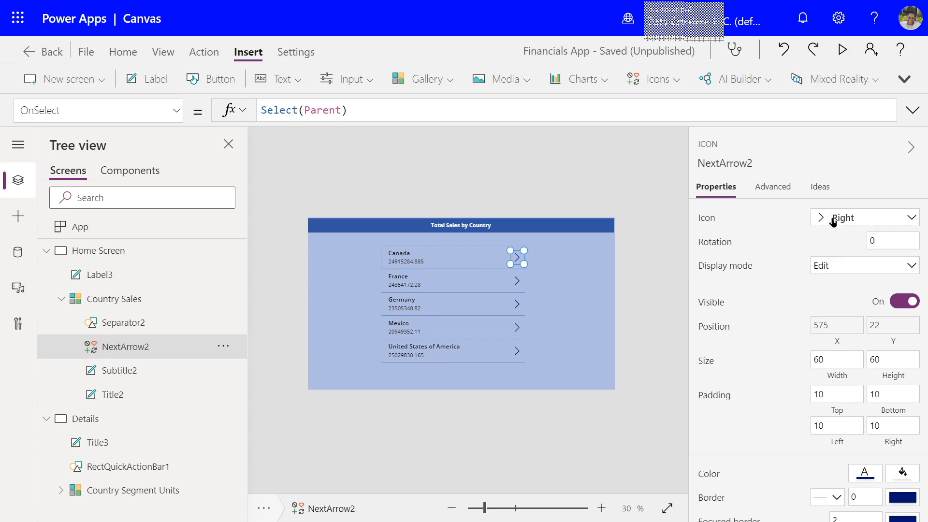
click(913, 221)
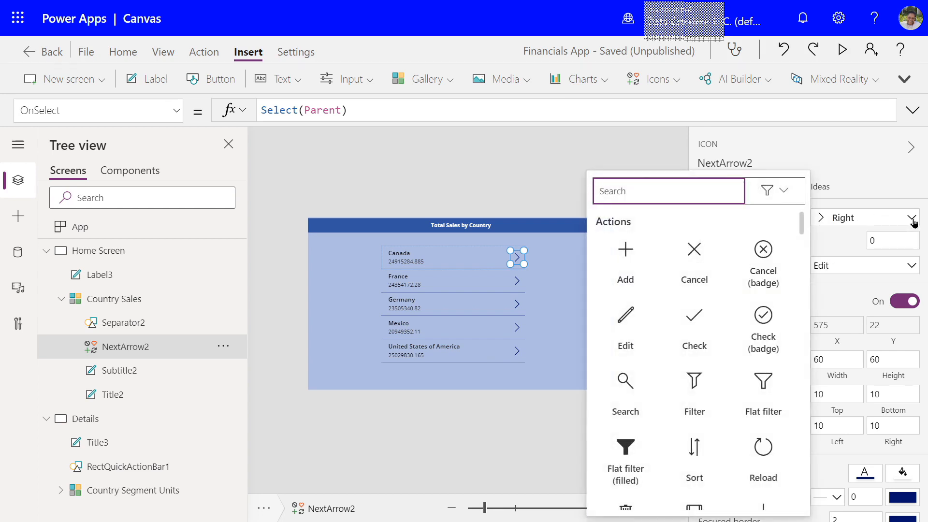
click(913, 221)
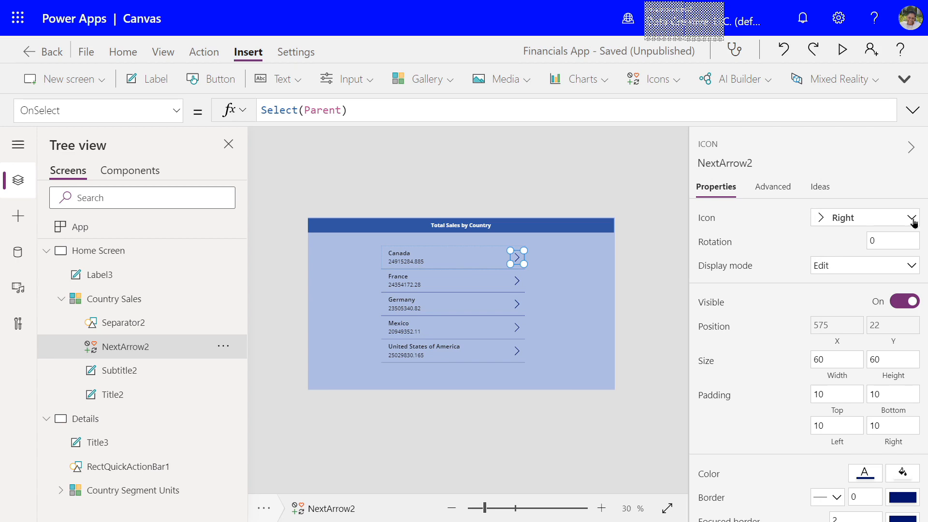
scroll(773, 354, down, 3)
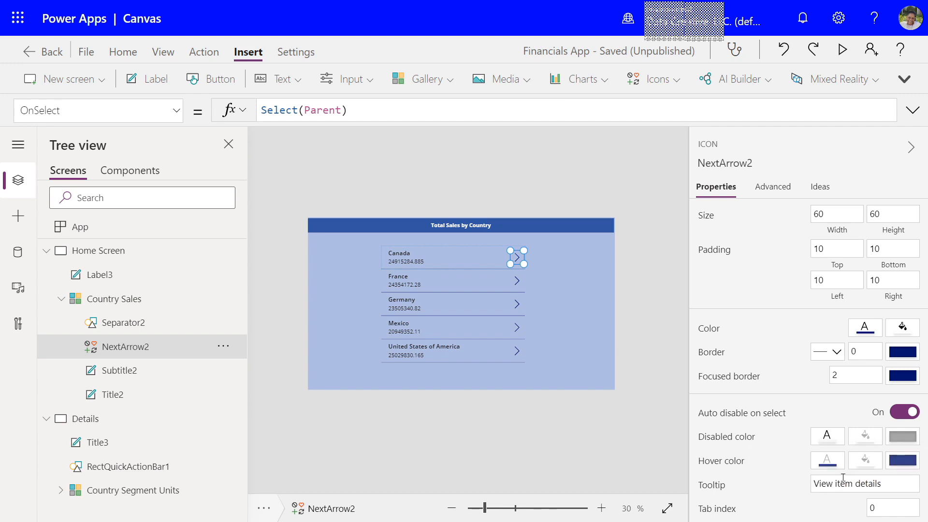
double_click(843, 478)
key(BackSpace)
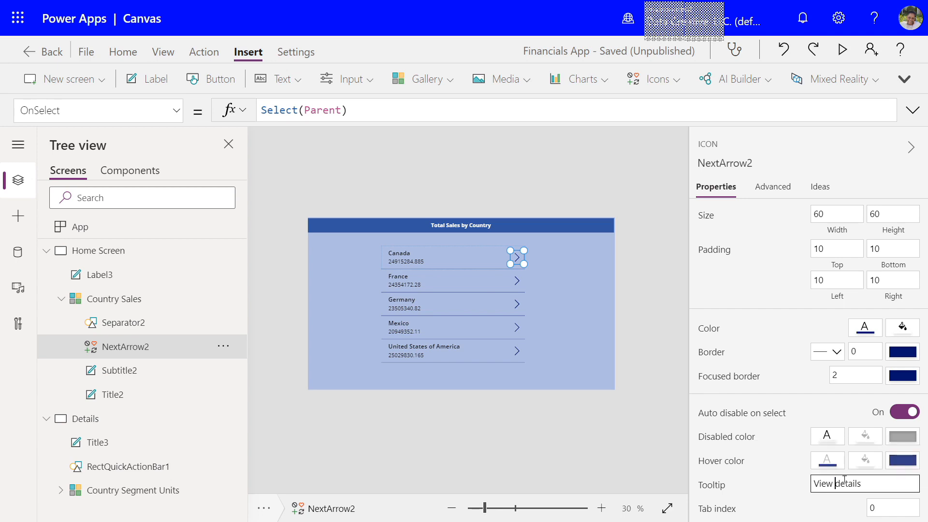
click(818, 494)
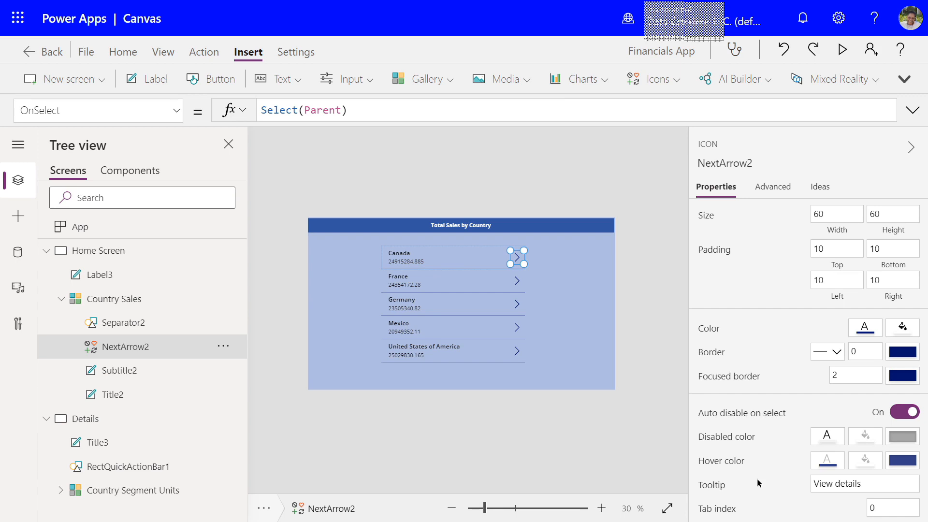
Give the NextArrow2 icon a Navigate action to the Details screen with the ScreenTransition.Fade transition
click(213, 53)
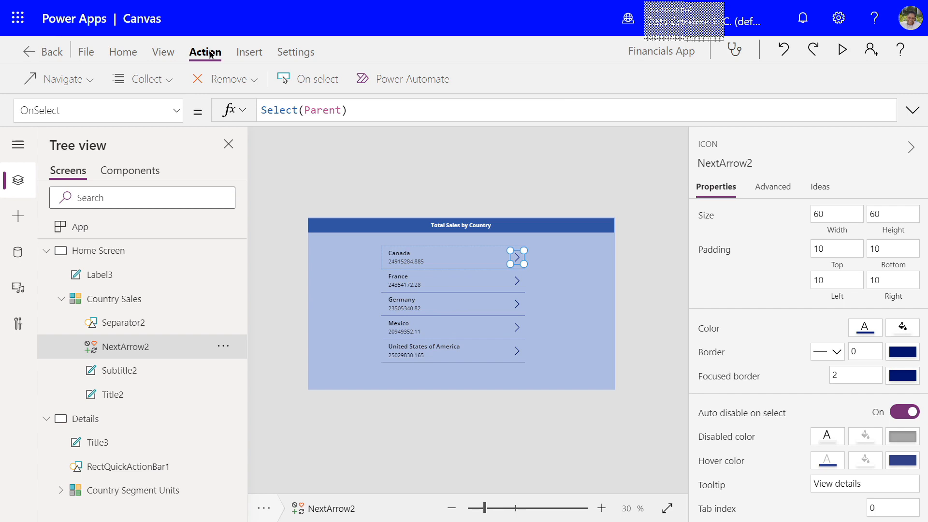
click(91, 83)
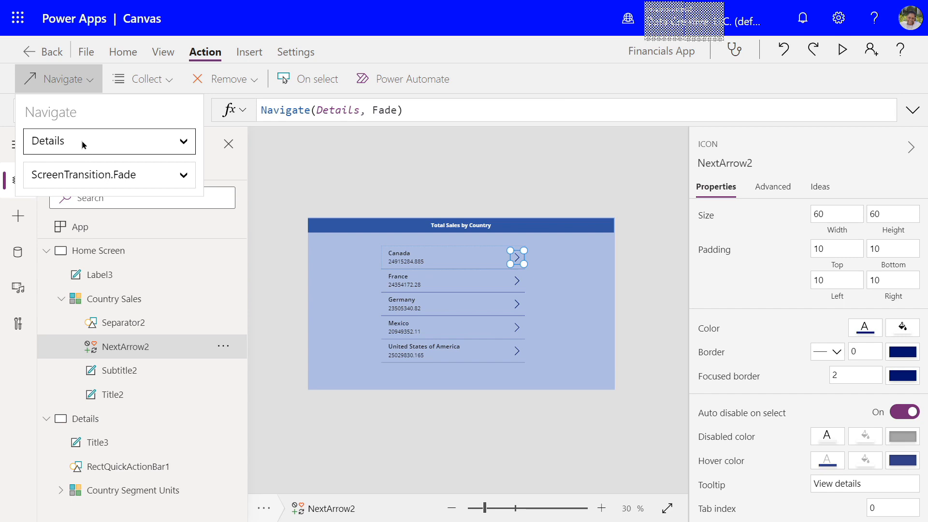
click(184, 144)
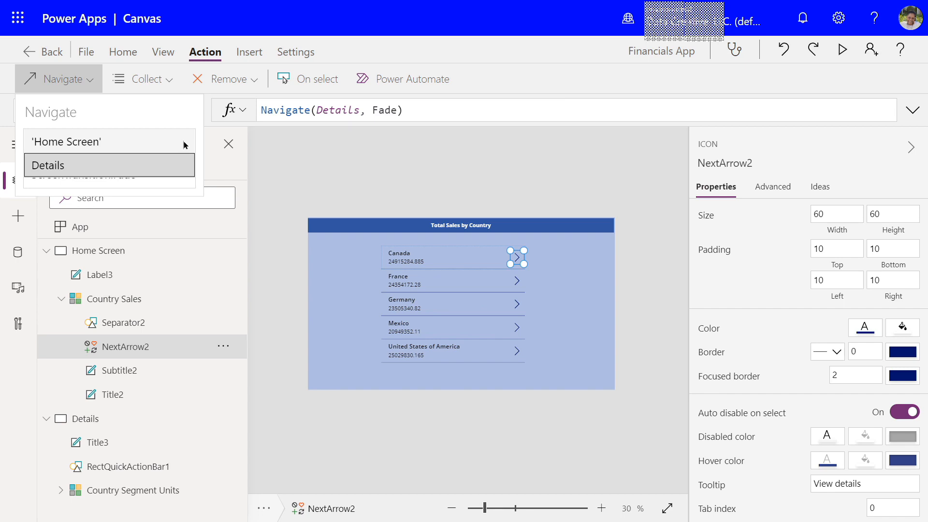
click(164, 168)
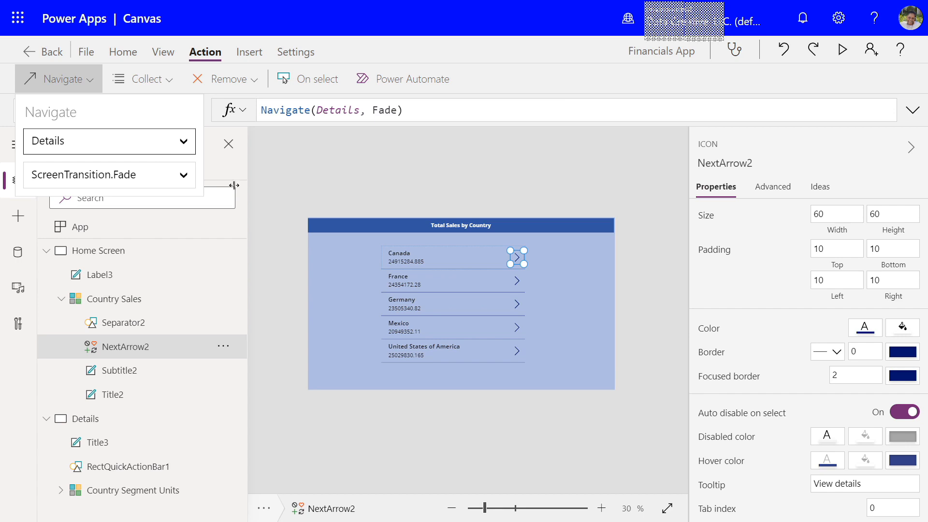
click(183, 176)
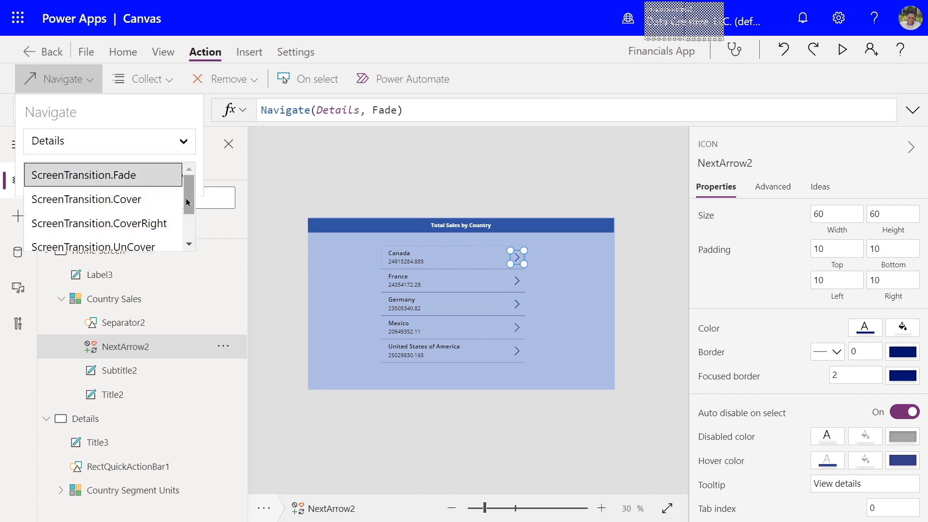
scroll(187, 206, down, 2)
scroll(188, 205, up, 2)
click(150, 178)
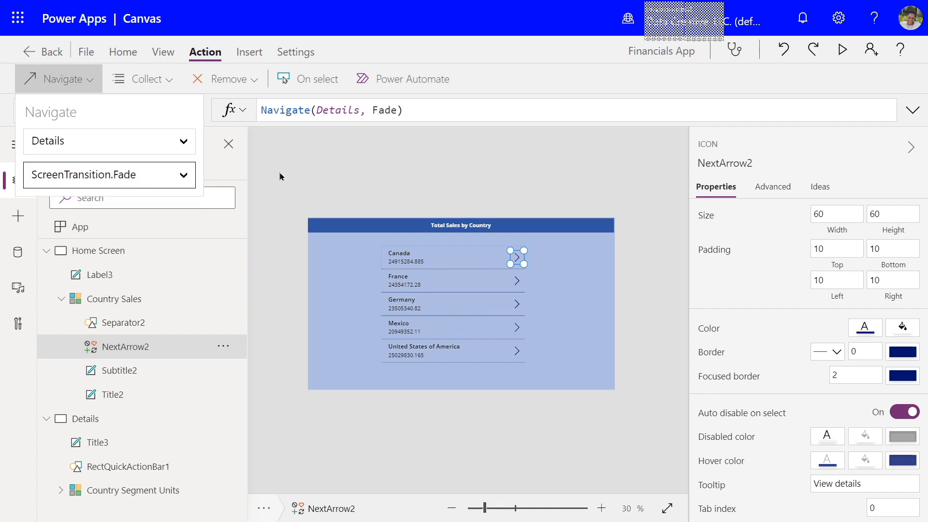
click(349, 176)
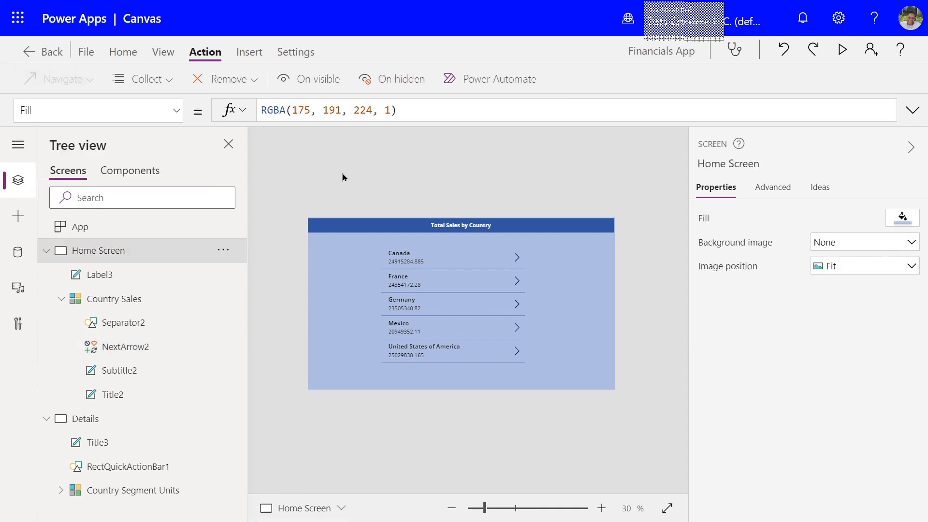
Check the Navigate formula held in the OnSelect property of the Country Sales gallery's NextArrow2 icon
click(121, 345)
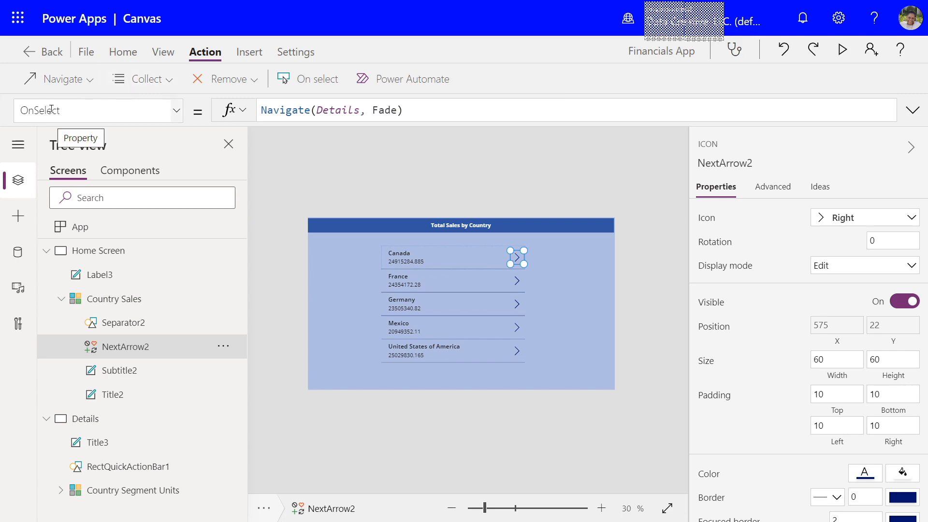
click(176, 111)
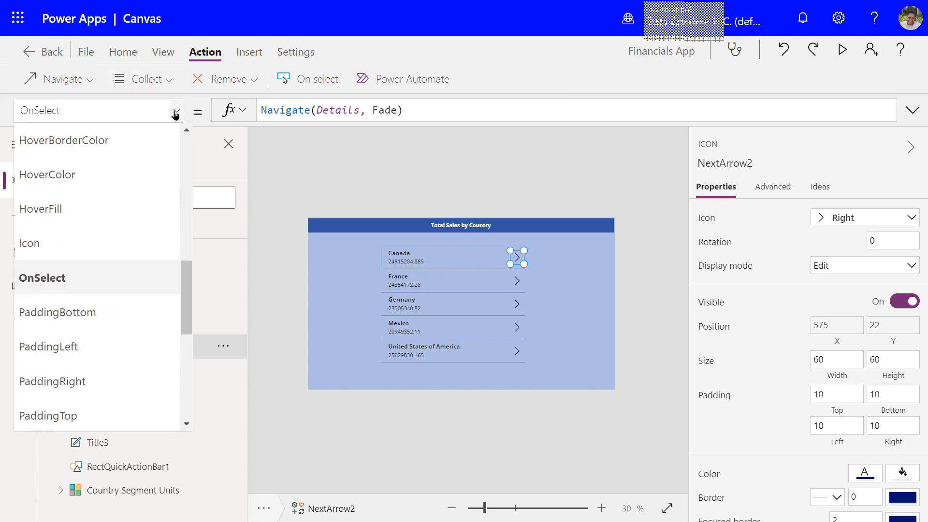
click(176, 112)
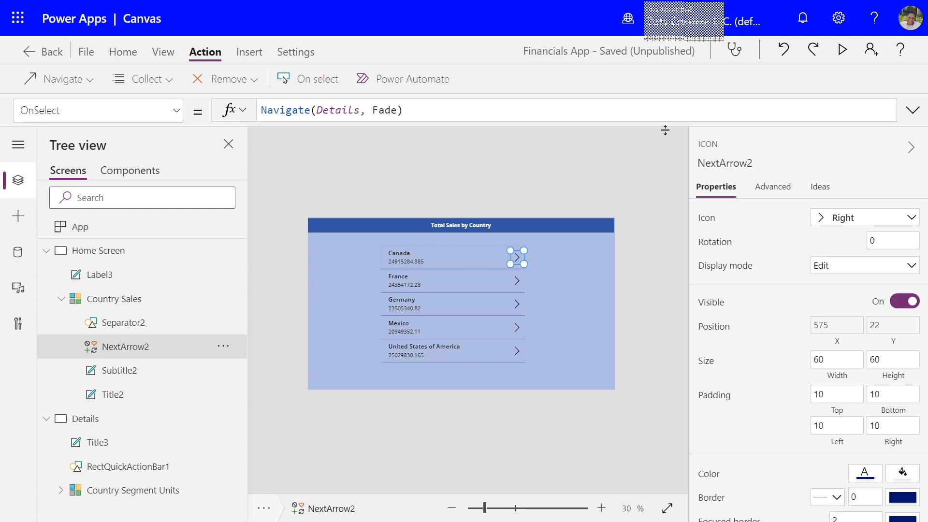
Preview the app, go from Canada's arrow to the Details screen, try the Channel Partners arrow there and close the preview
key(F5)
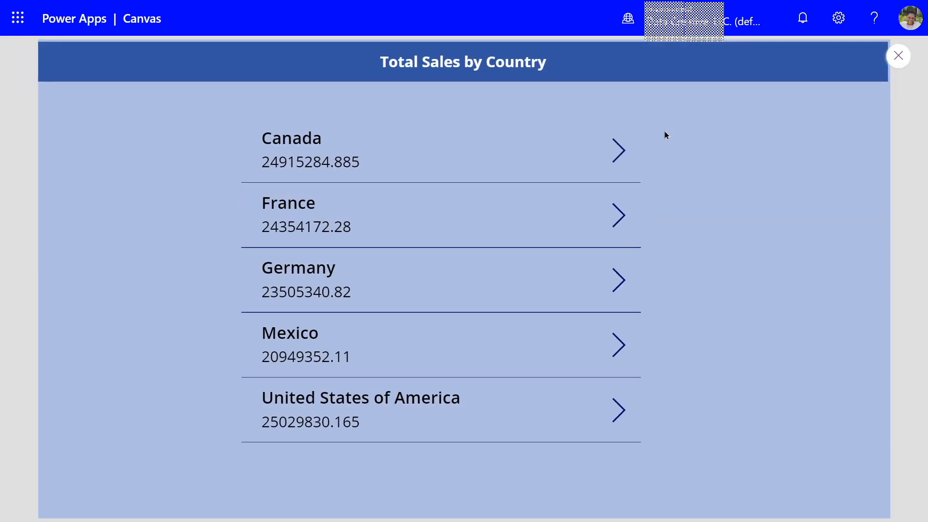
click(621, 150)
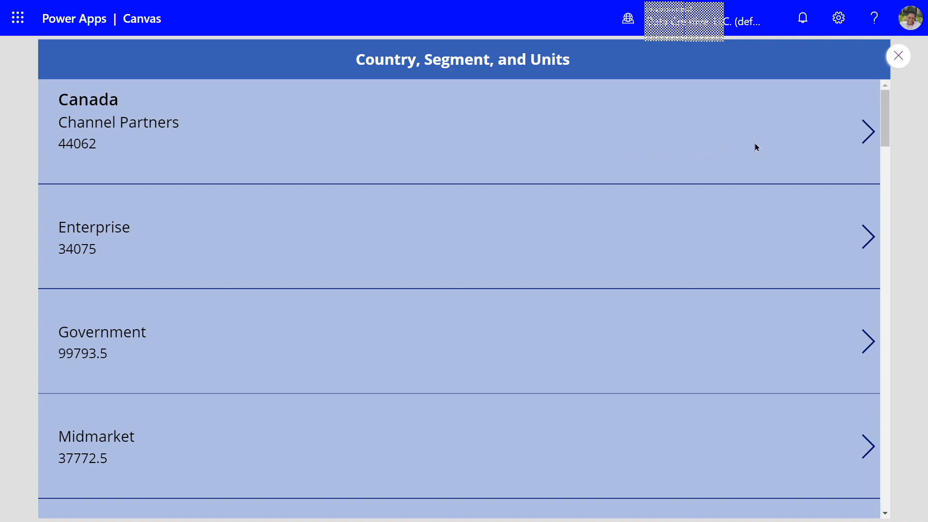
click(866, 135)
click(866, 136)
click(898, 56)
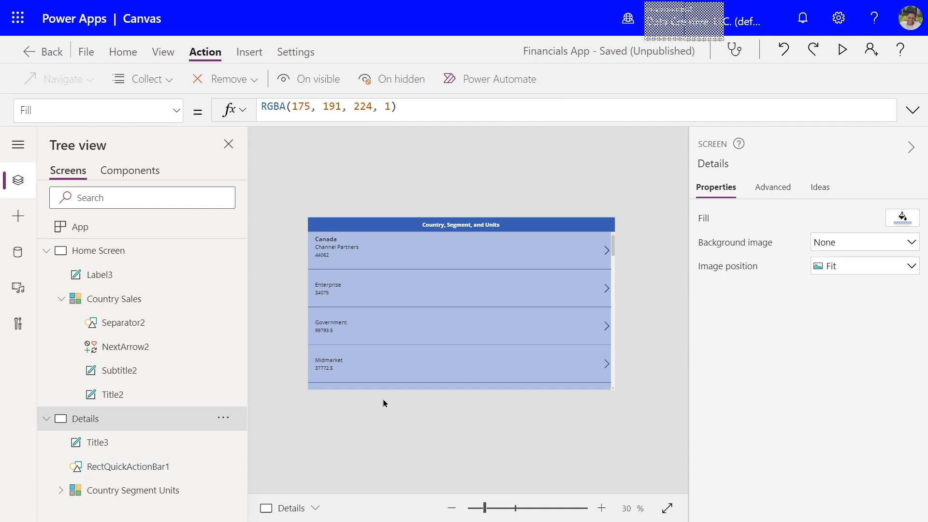
Give the NextArrow4 icon in the Country Segment Units gallery a Navigate action to 'Home Screen' with the ScreenTransition.Fade transition
click(60, 492)
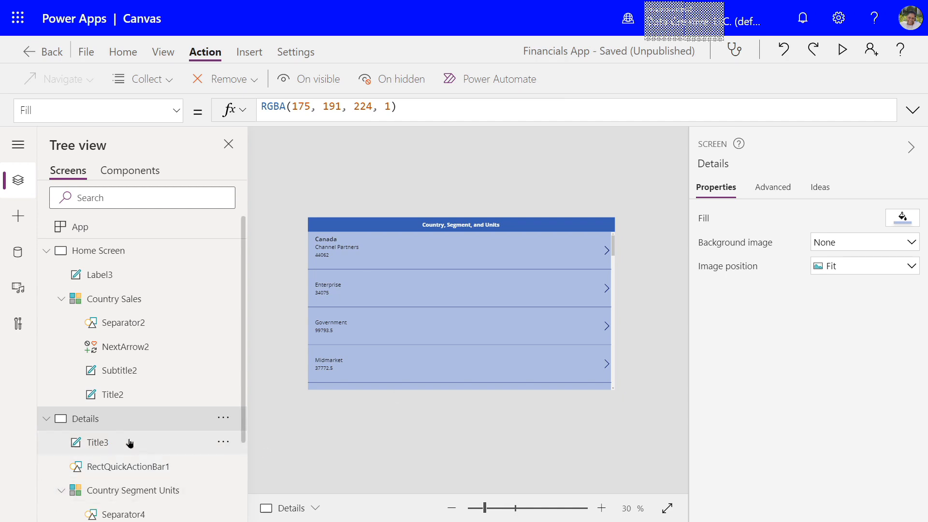
scroll(130, 442, down, 2)
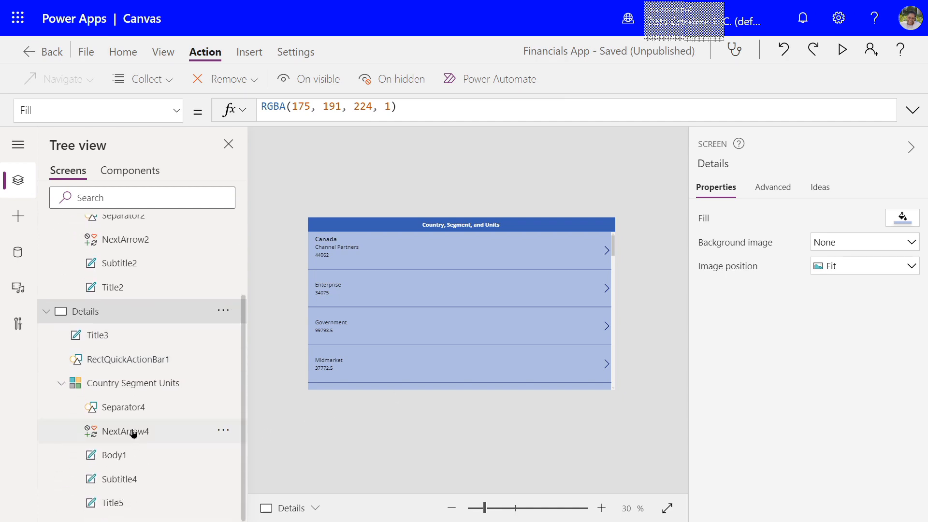
click(127, 431)
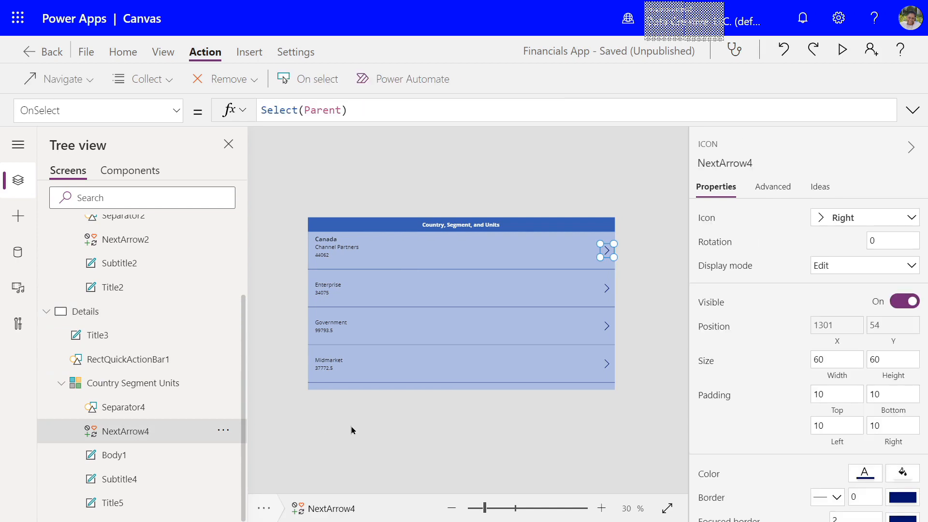
click(604, 286)
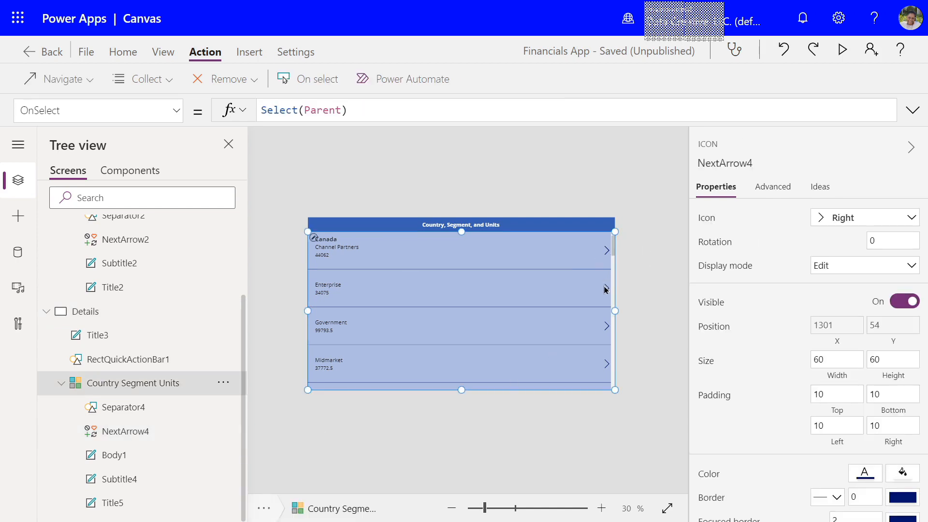
click(605, 251)
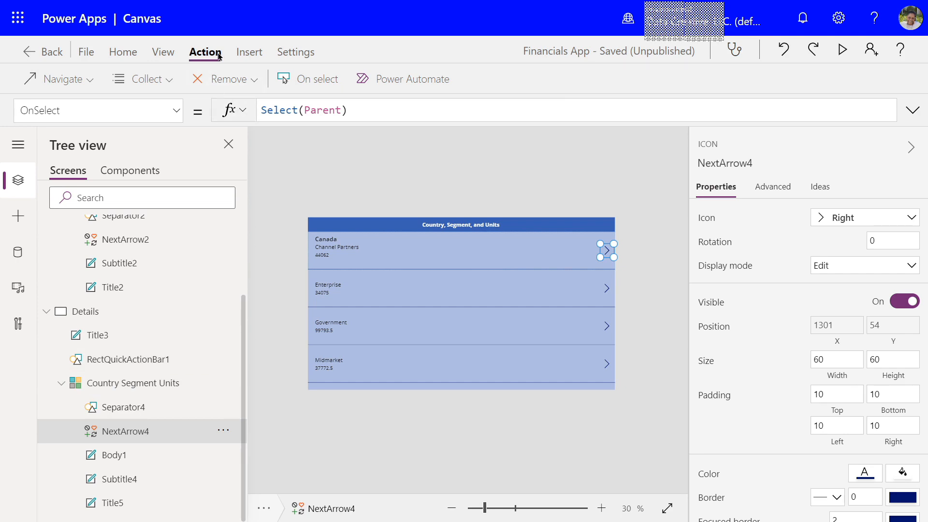
click(89, 85)
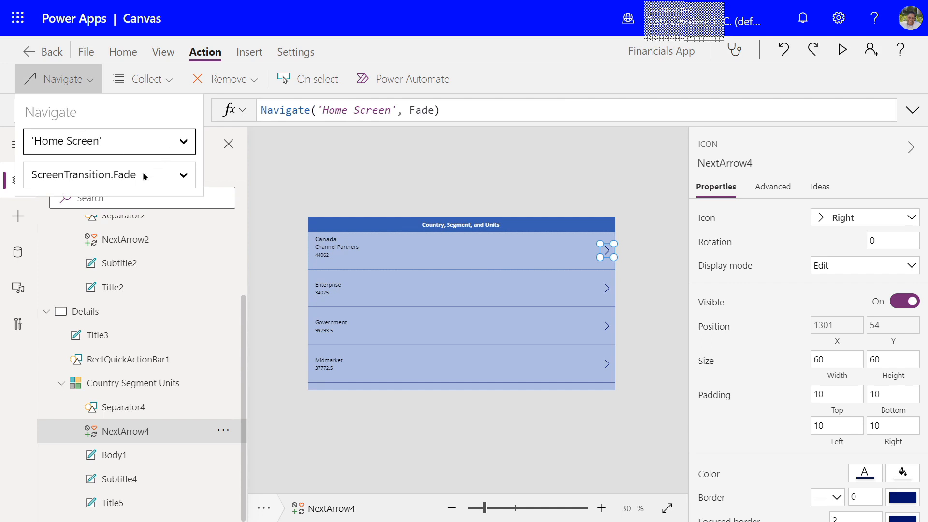
click(257, 193)
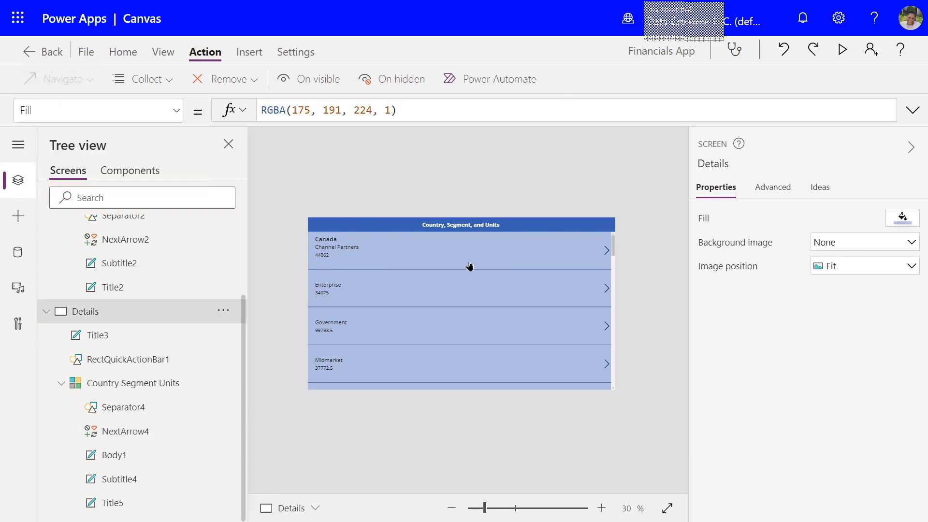
Change the NextArrow4 icon's tooltip to "View Home Screen"
click(126, 431)
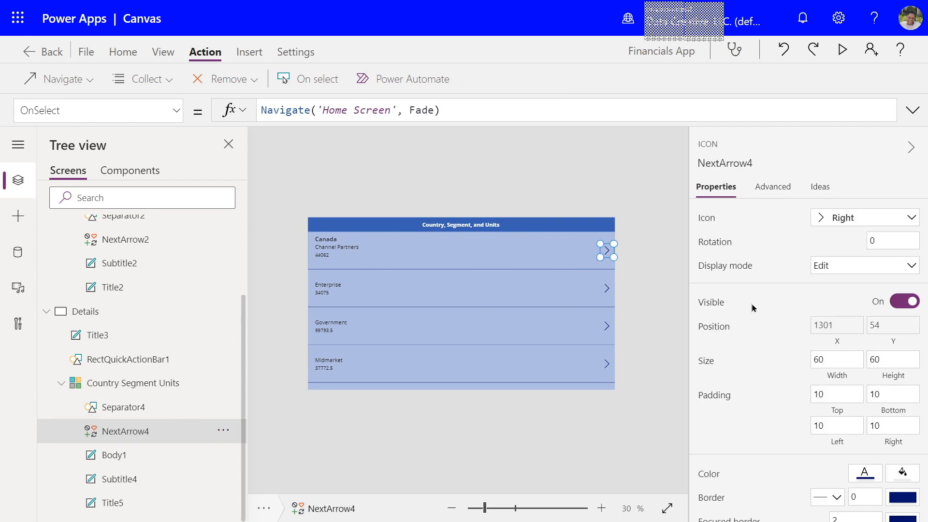
scroll(768, 378, down, 3)
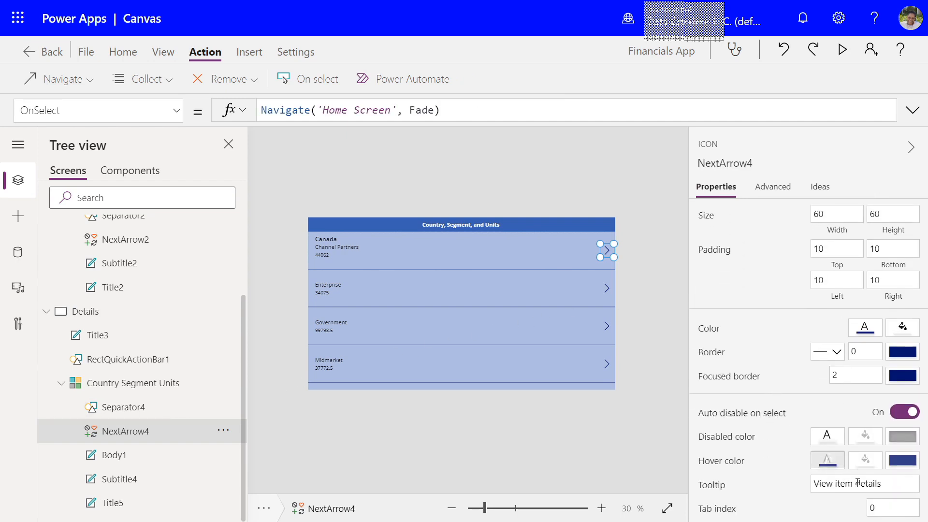
drag(883, 483, 836, 483)
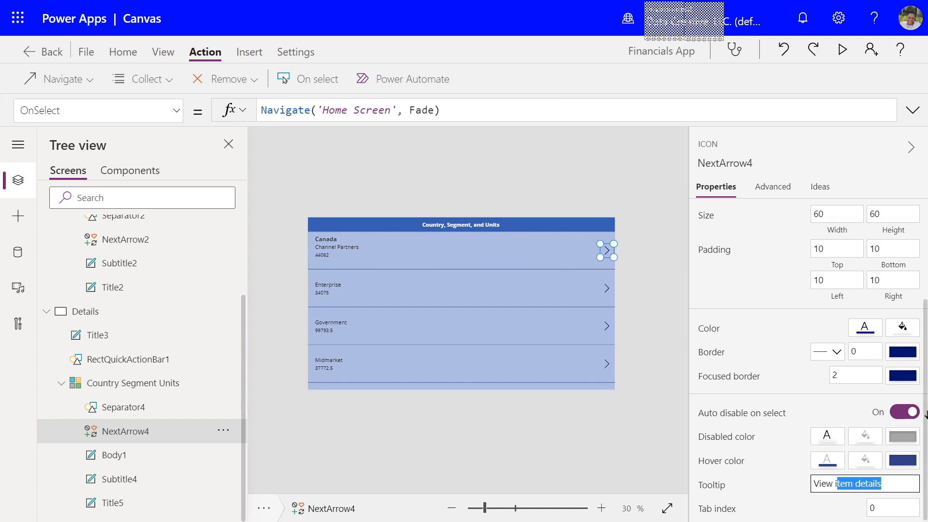
key(BackSpace)
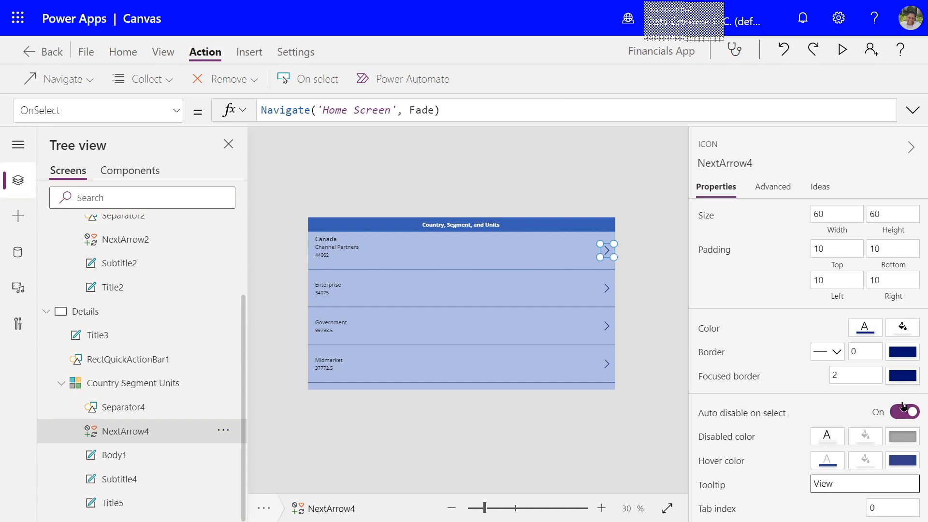
text(Home Screen)
Preview the Details screen, test the arrows to the Home Screen and back to Details, and close the preview
key(F5)
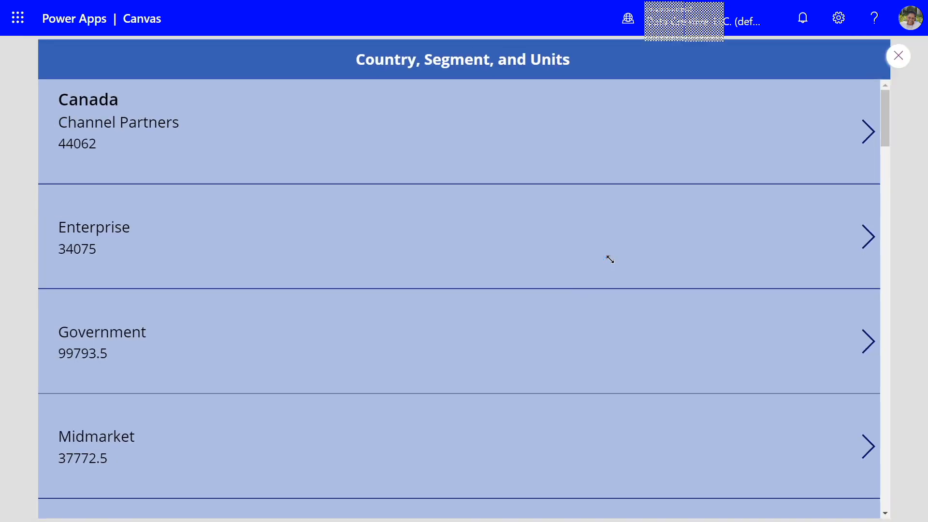
click(868, 133)
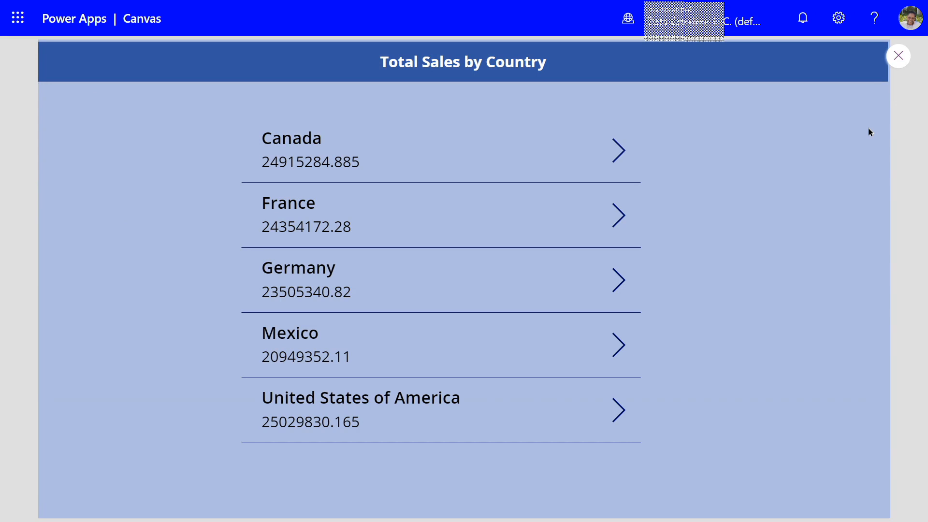
click(624, 152)
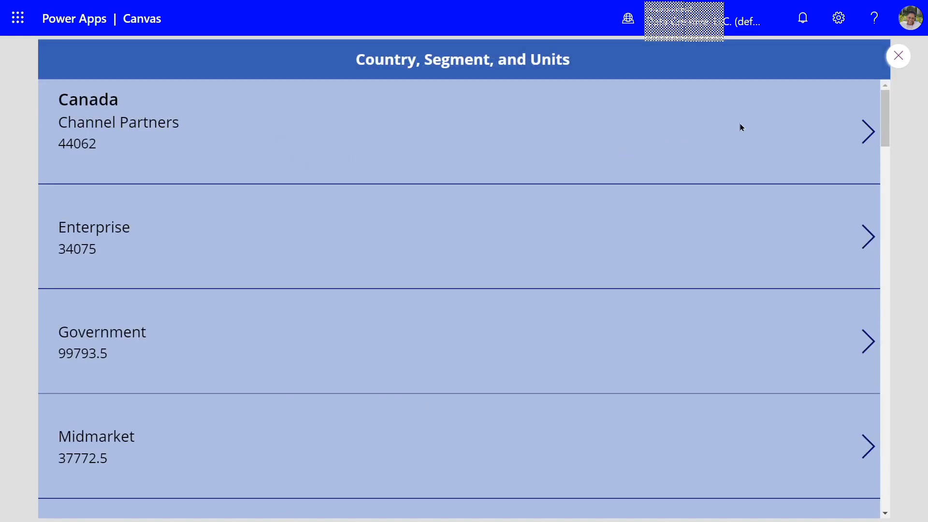
click(898, 57)
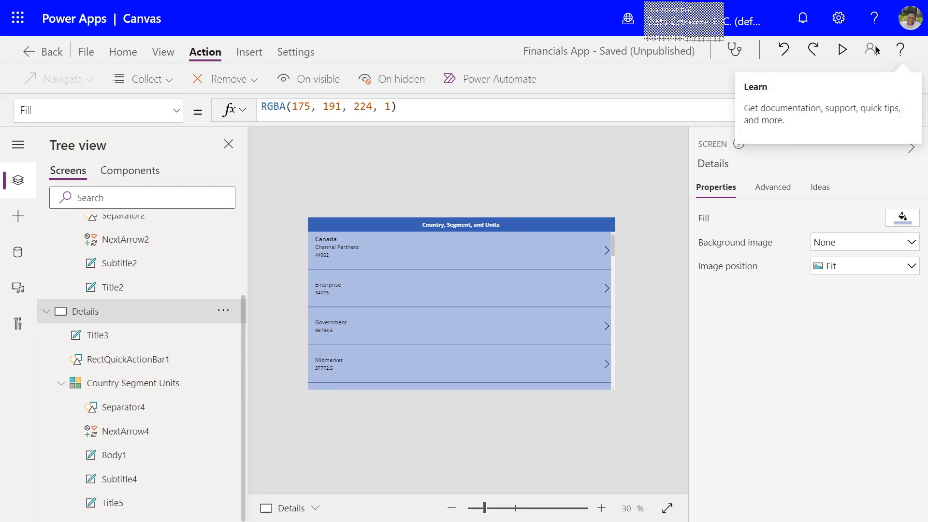
Save the Financials App and close the editor to return to the list of apps
click(684, 57)
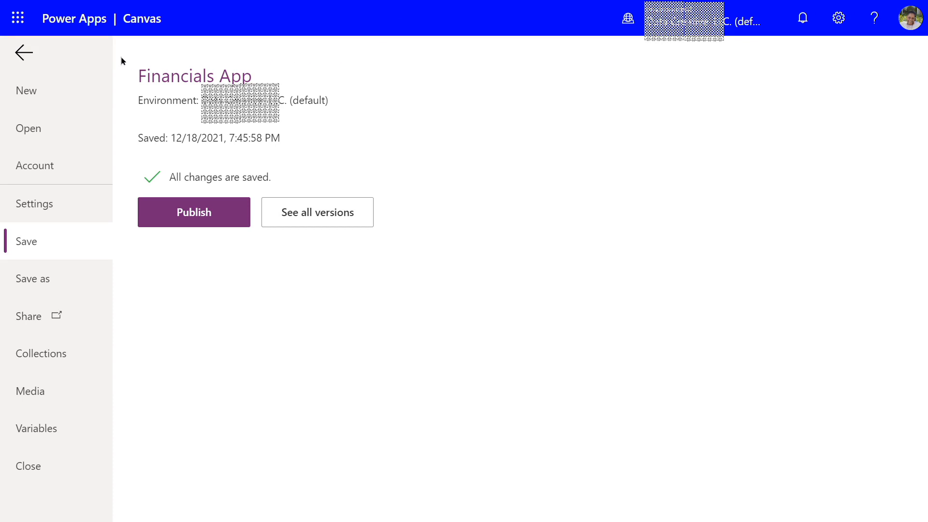
click(21, 53)
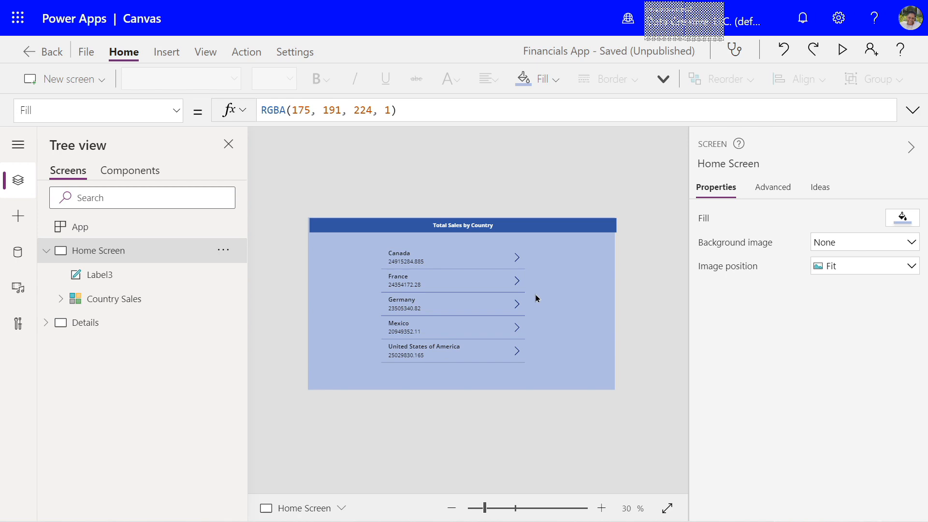
key(ctrl+s)
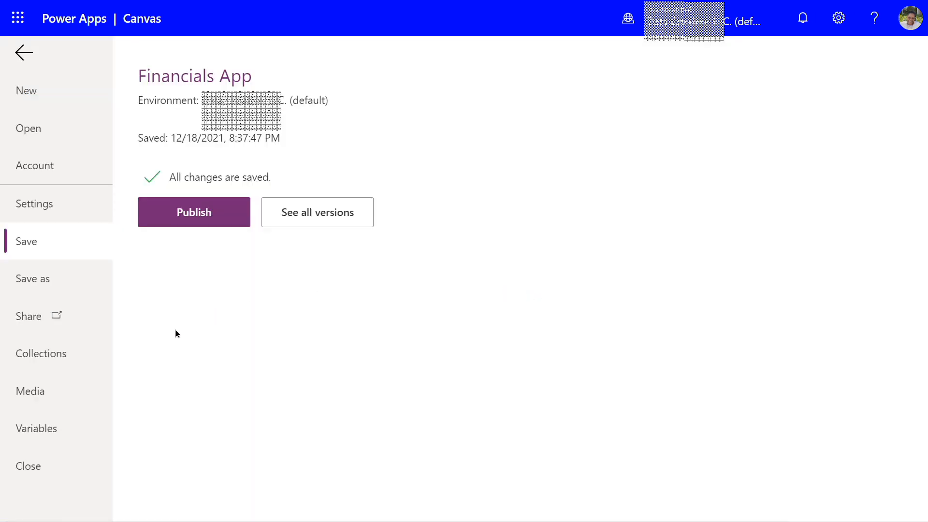
click(30, 466)
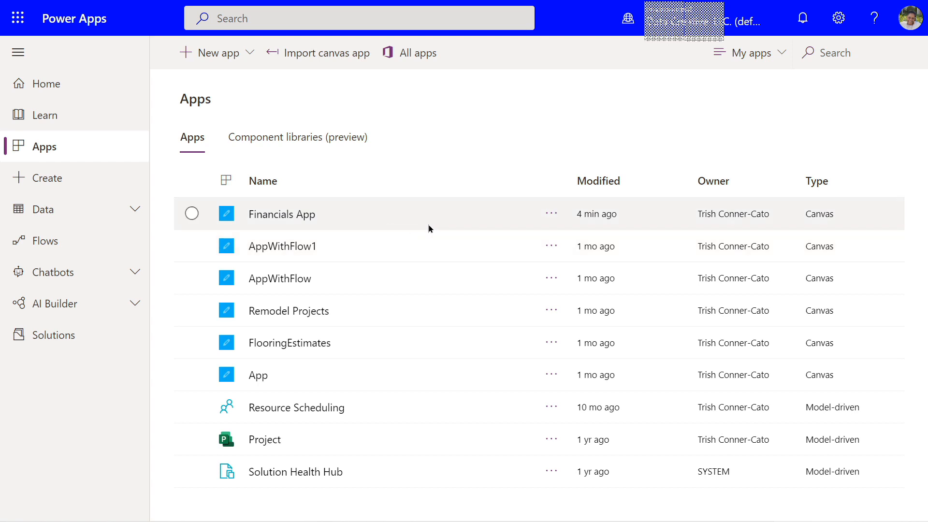
Play the Financials App from the app list and test the arrow navigation between the country sales and segment units screens
click(554, 214)
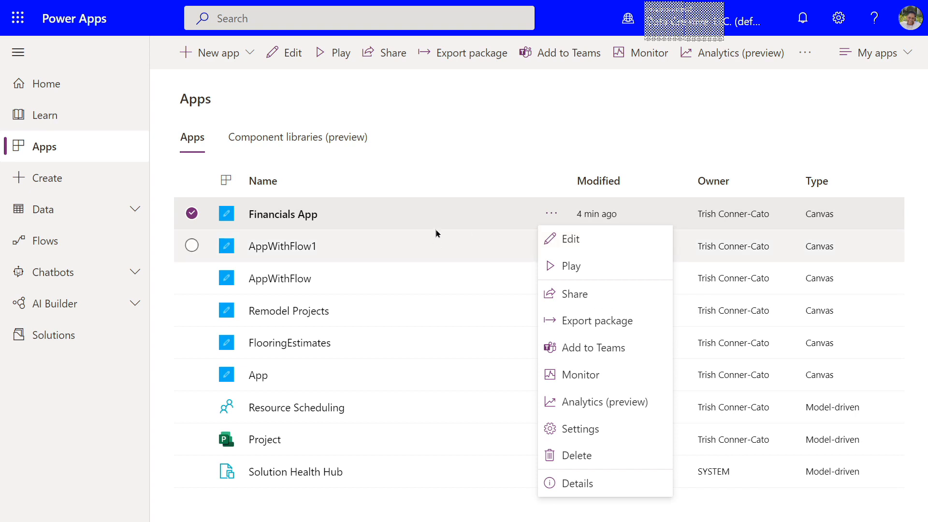
click(442, 143)
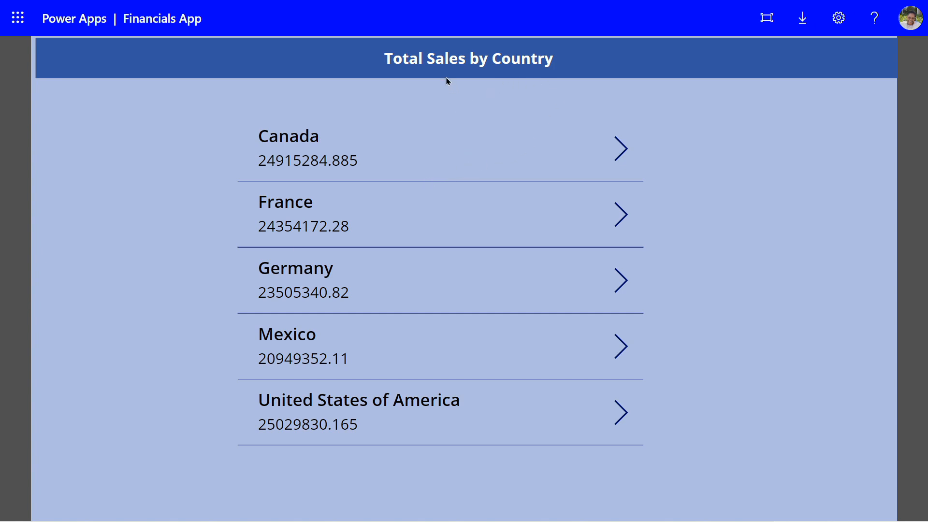
click(620, 150)
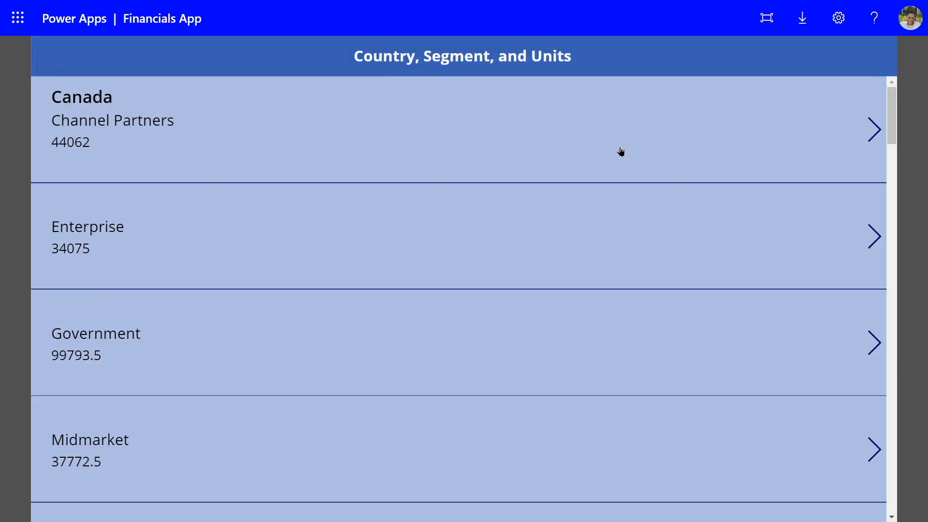
click(870, 132)
click(626, 148)
mouse_move(892, 124)
mouse_down()
mouse_move(895, 271)
mouse_move(895, 117)
mouse_up()
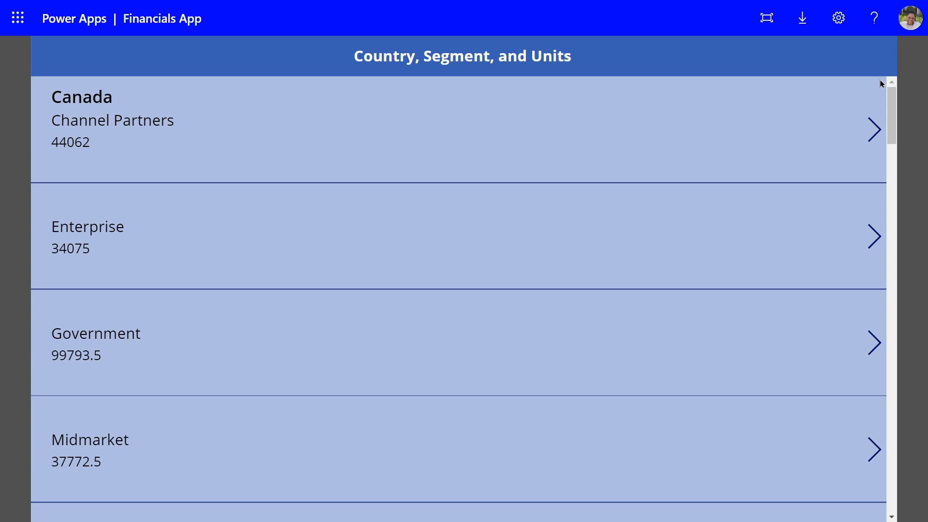
key(ctrl+w)
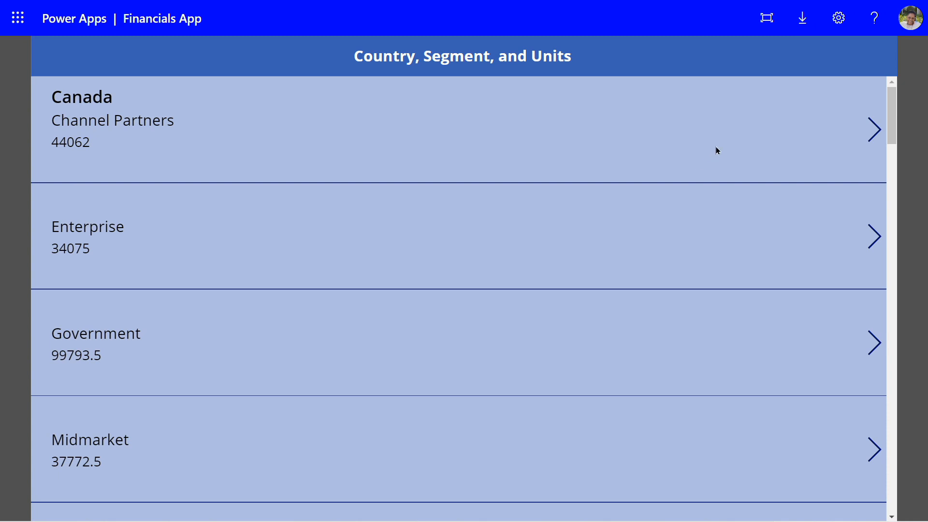
click(872, 130)
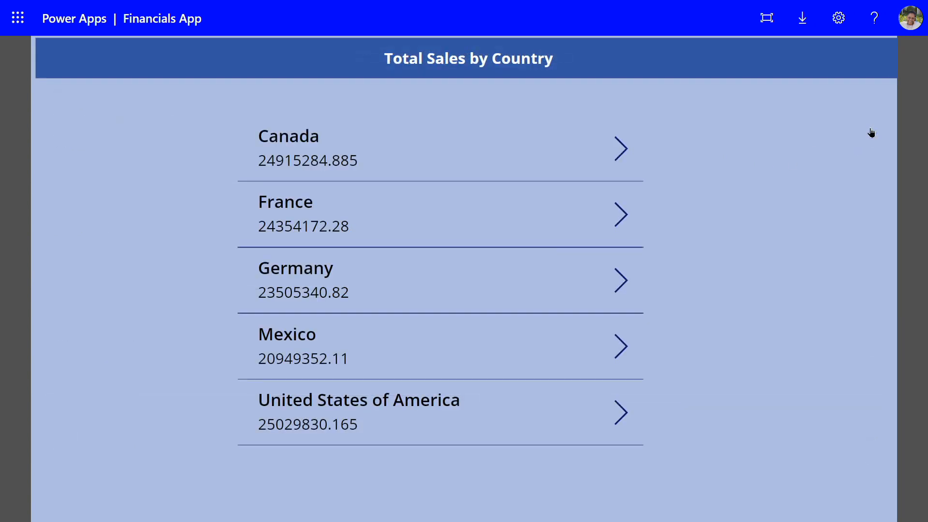
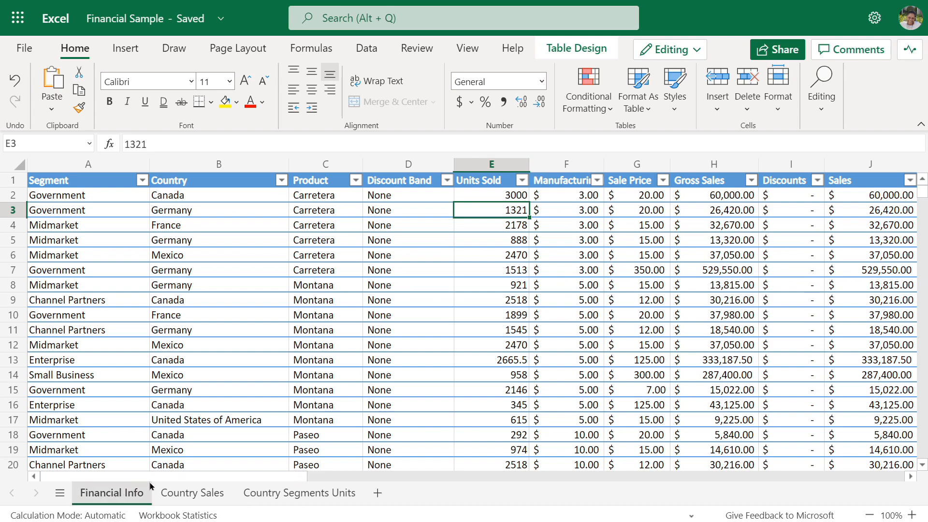
Switch to the Financial Sample workbook in Excel and examine the Financial Info table's columns through to __PowerAppsId__
drag(216, 478, 474, 478)
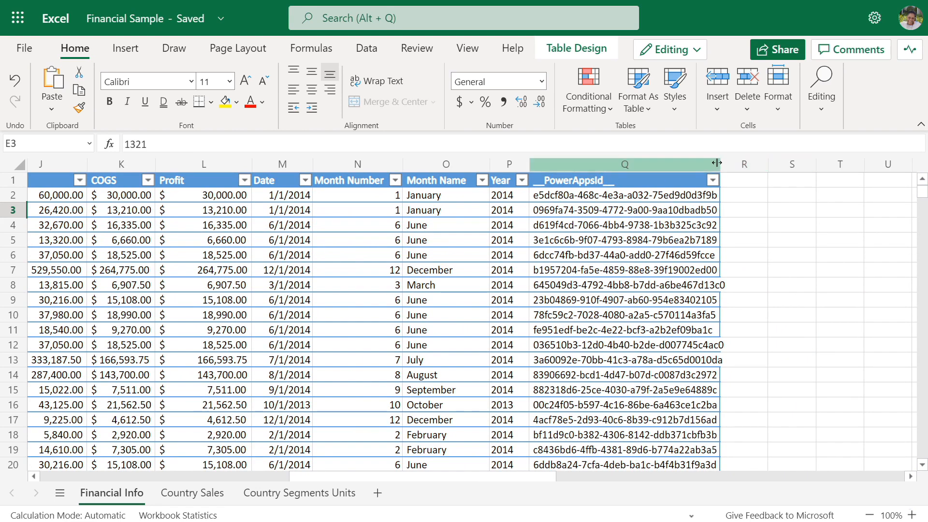
drag(719, 161, 719, 161)
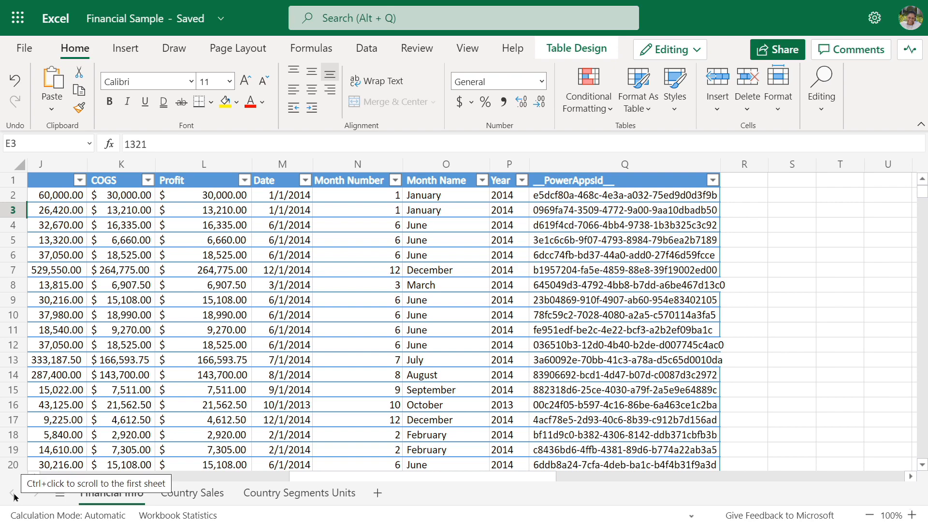
drag(326, 476, 30, 483)
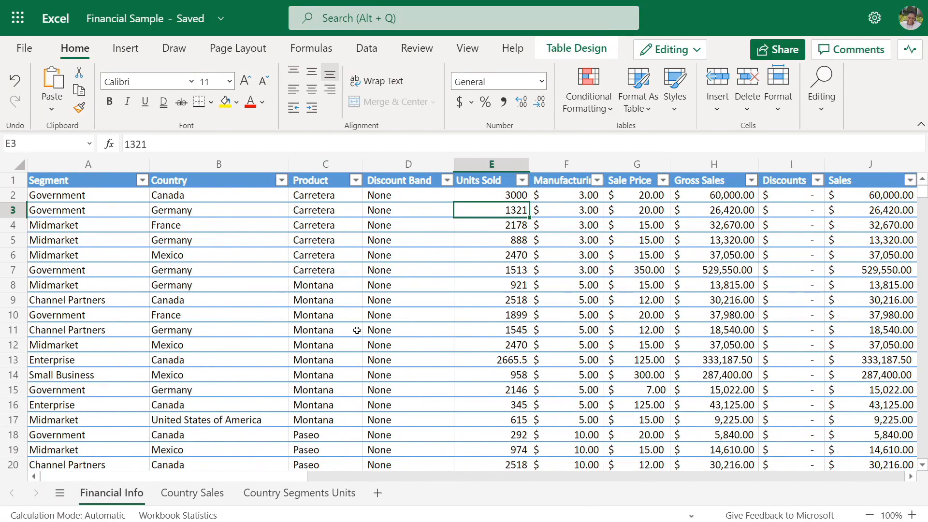
Set Units Sold in the Financial Info table's first data row to 30000000 and widen the COGS column to fit its values
click(496, 165)
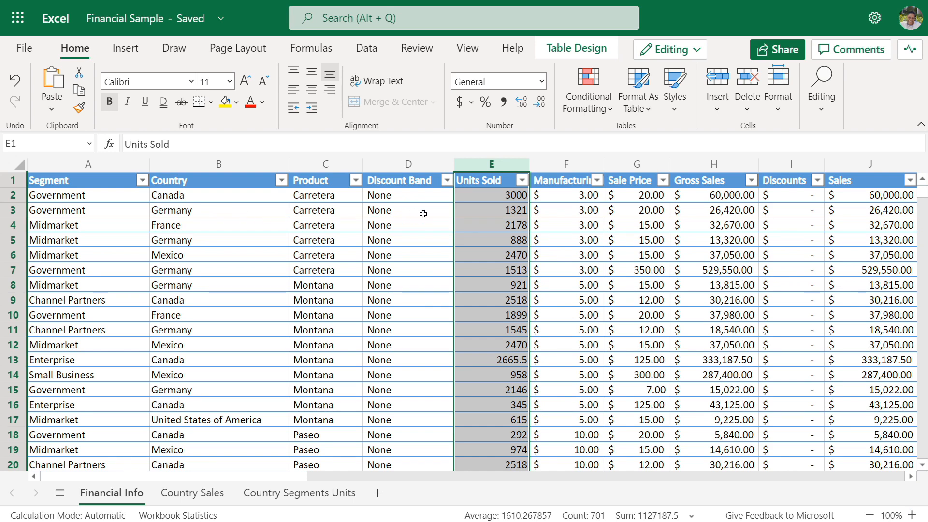
click(498, 197)
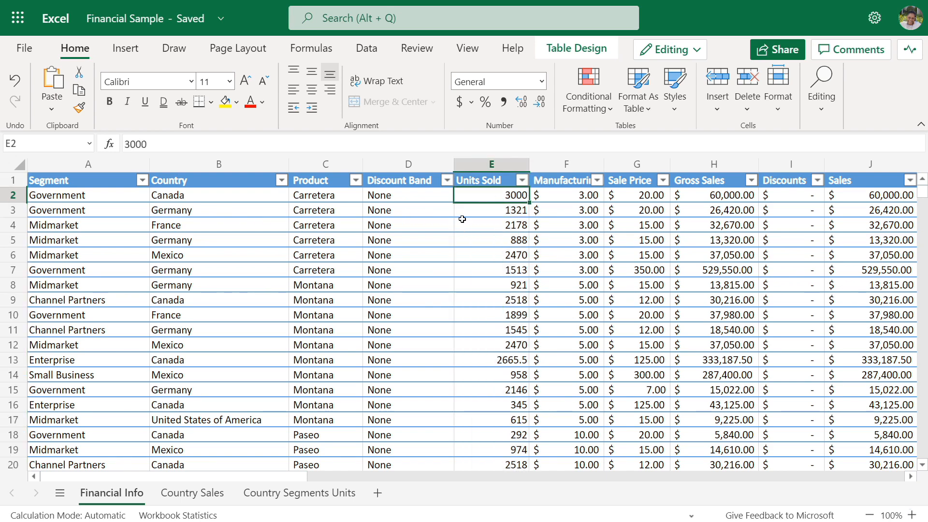
click(721, 197)
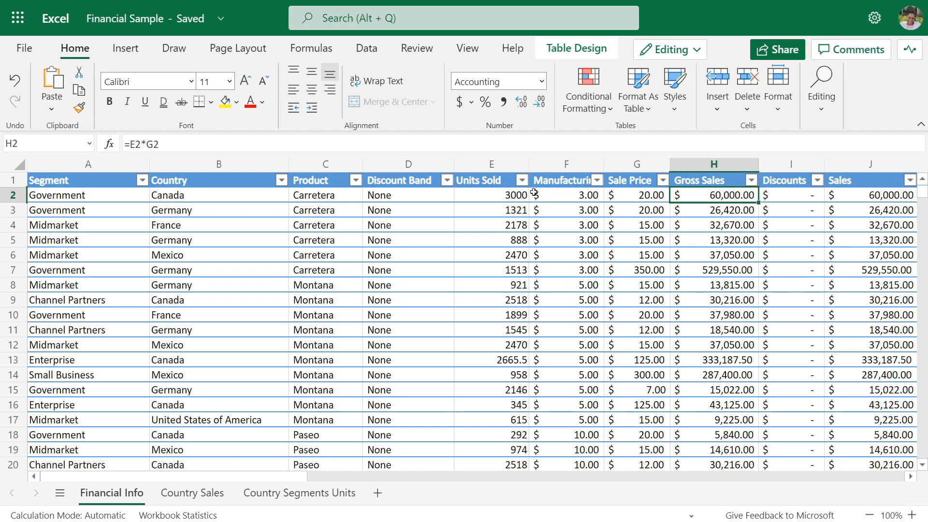
click(500, 196)
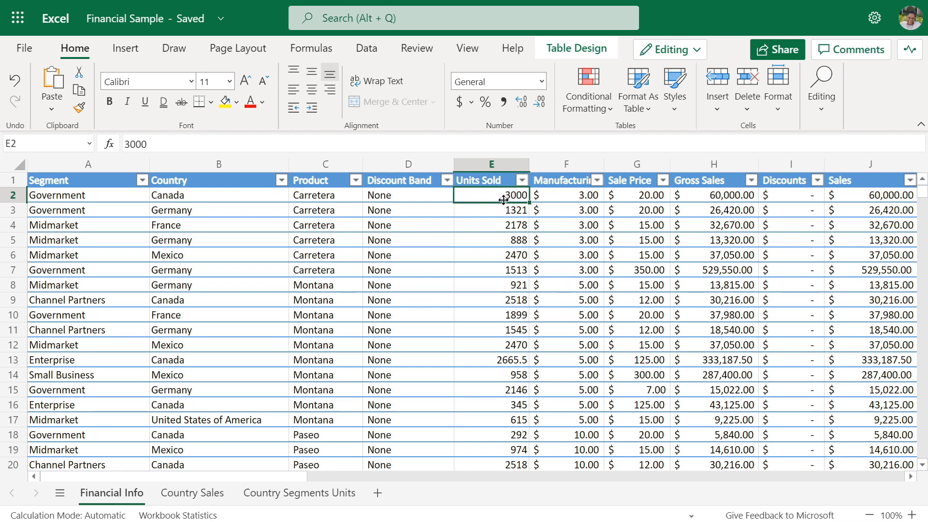
click(148, 143)
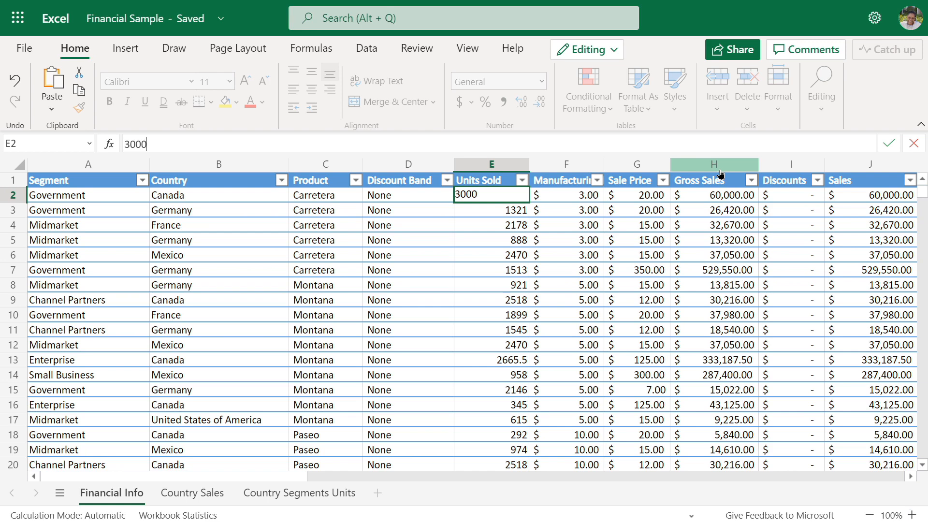
text(0000000)
key(Return)
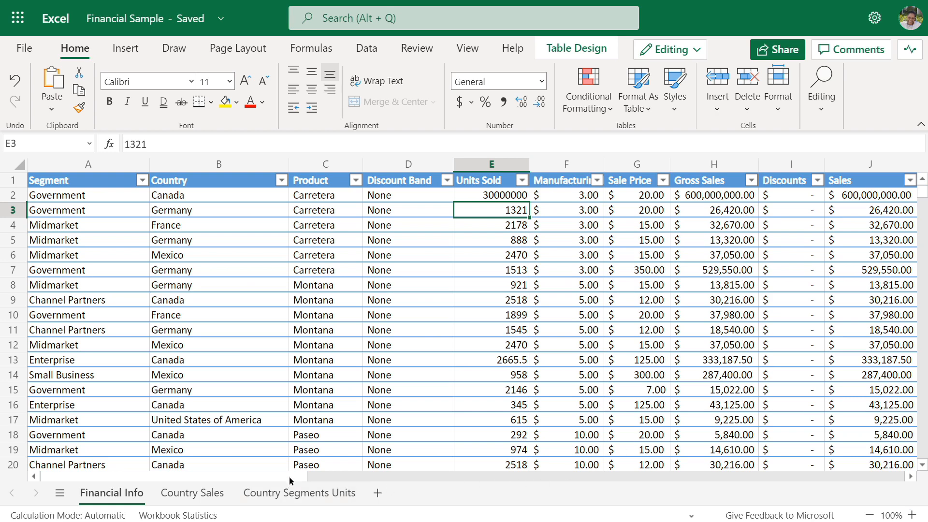
drag(290, 477, 409, 483)
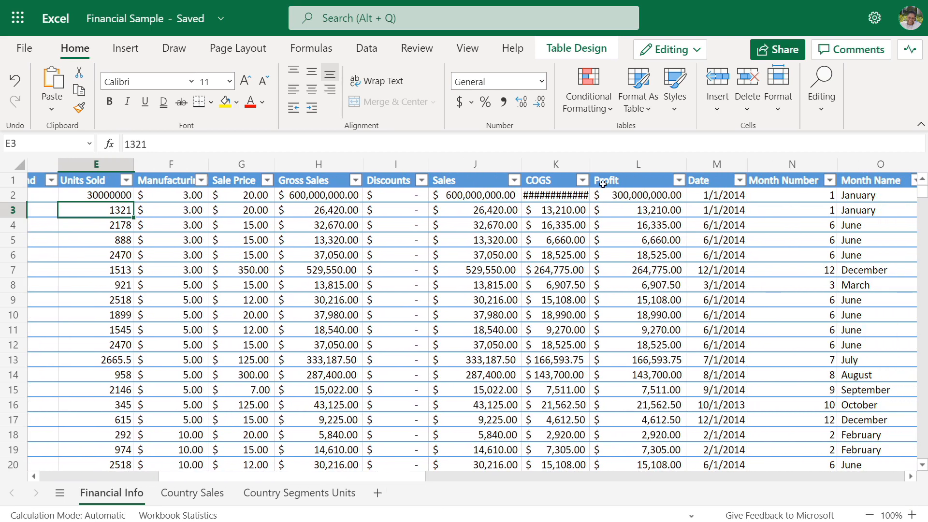
drag(590, 165, 619, 161)
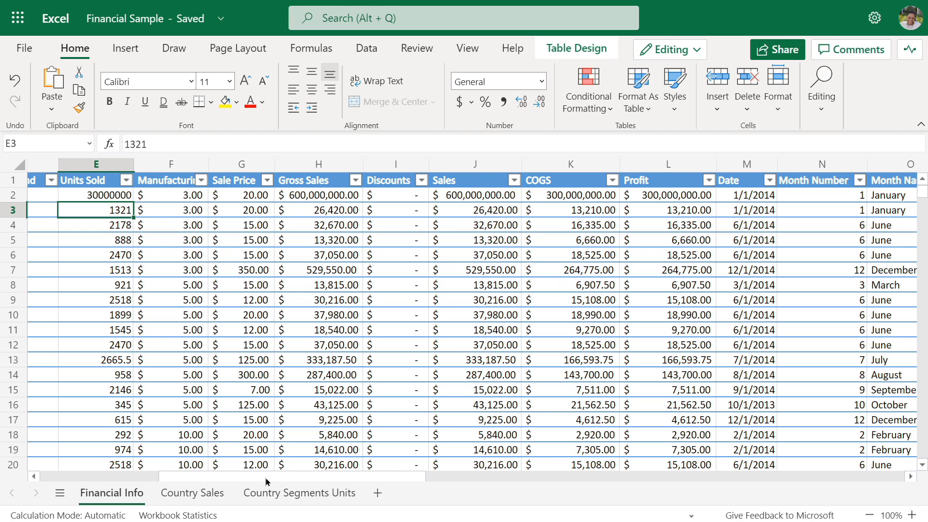
On the Country Sales sheet, collapse the PivotTable field list and refresh all PivotTables
click(196, 492)
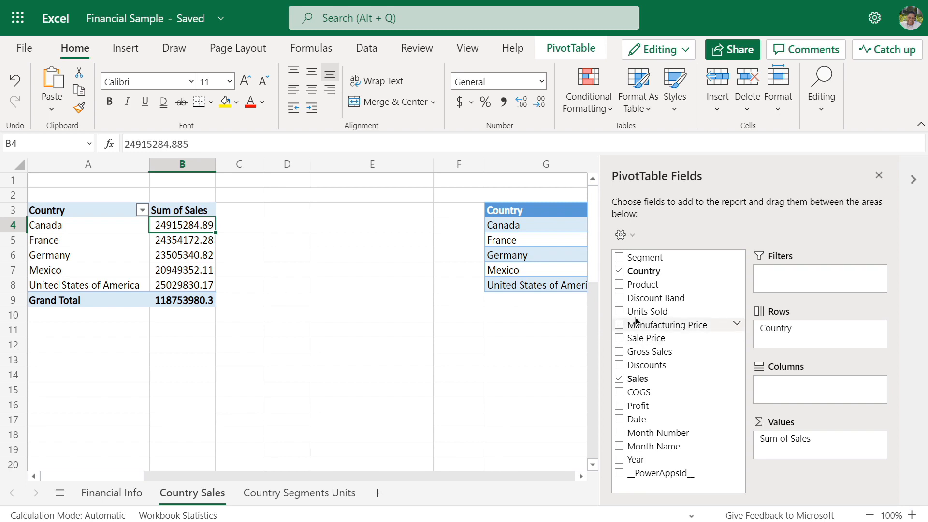
click(912, 179)
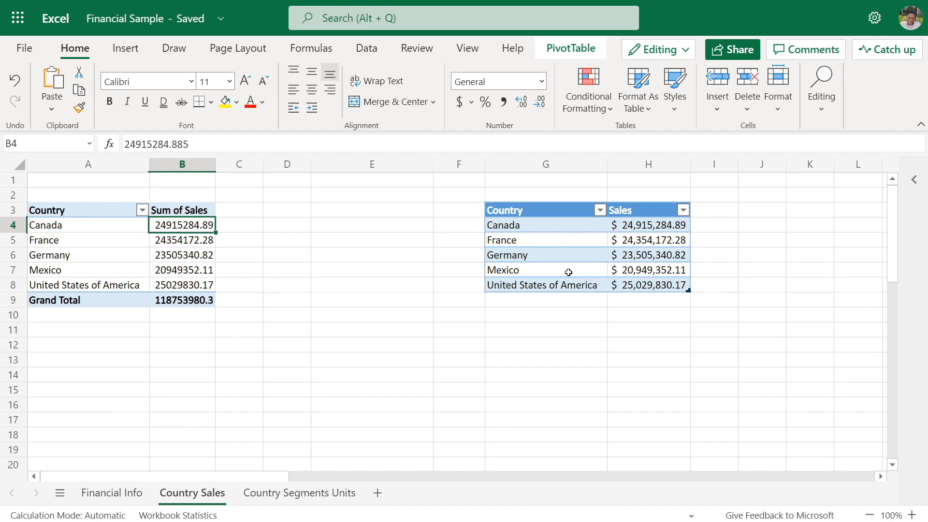
click(101, 251)
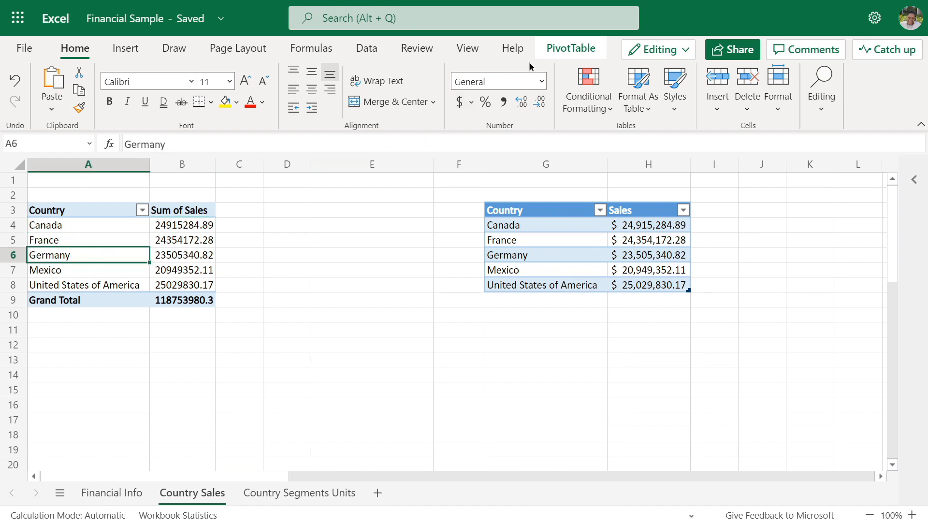
click(563, 56)
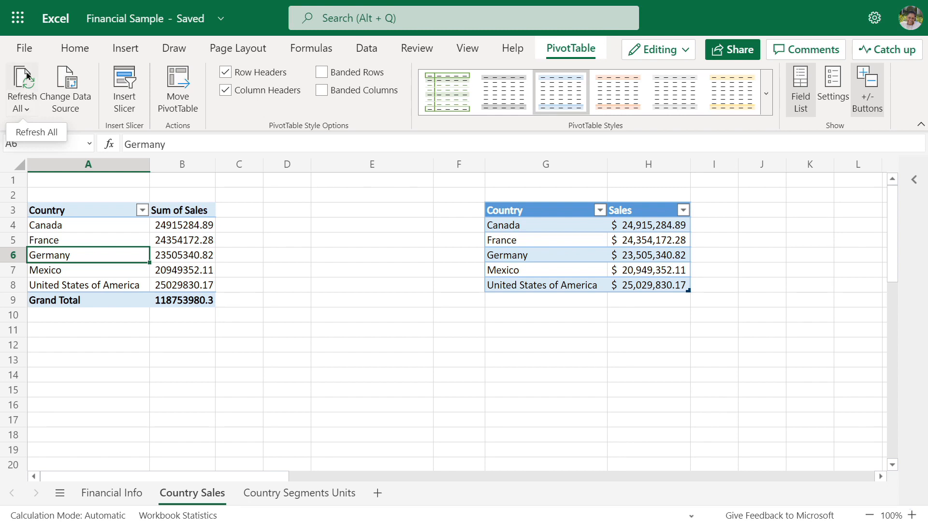
click(28, 110)
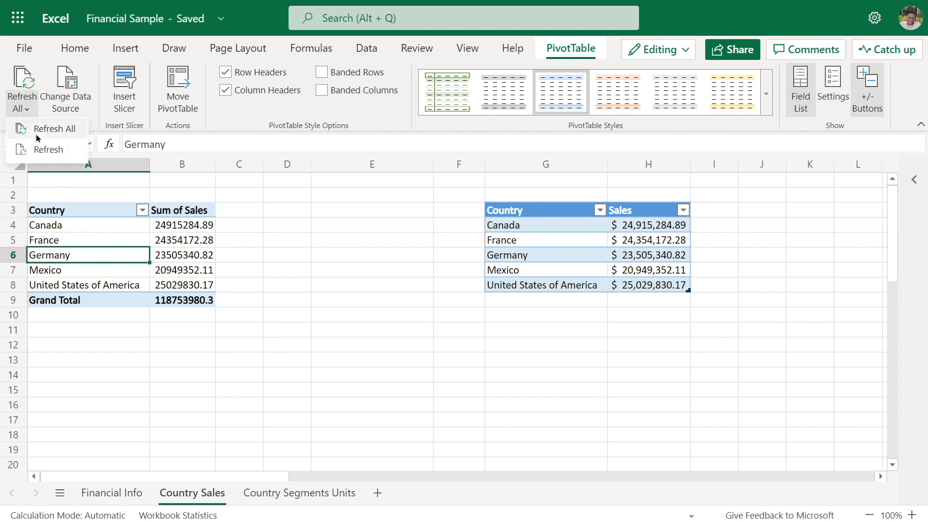
click(271, 188)
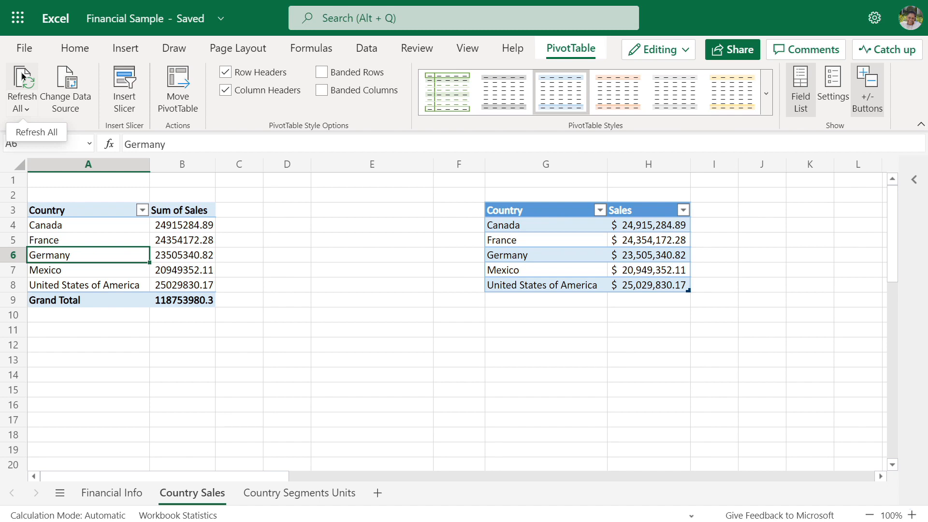
click(23, 76)
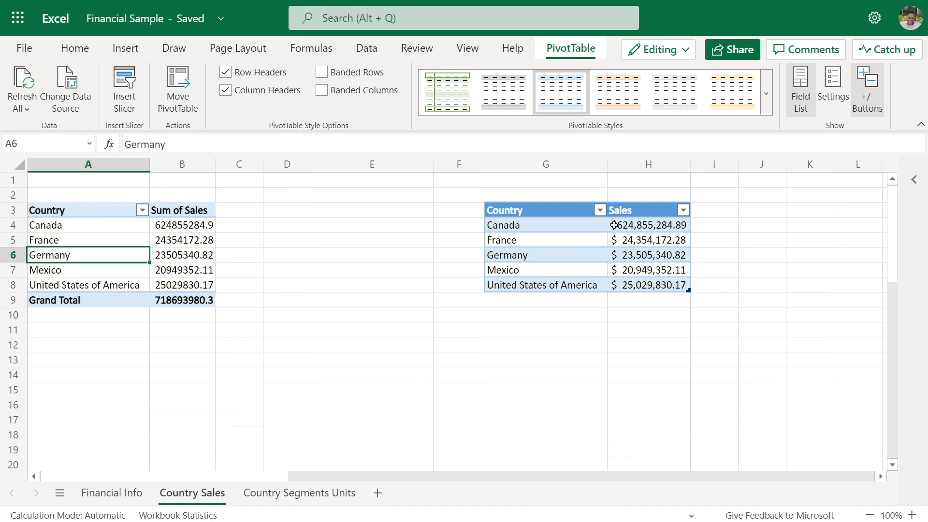
click(572, 235)
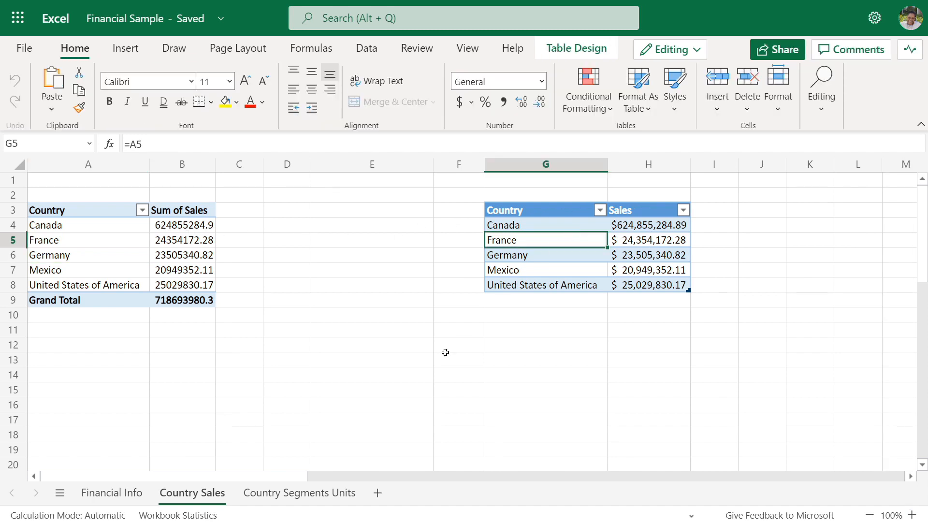
Examine Canada's units sold by segment in the PivotTable on the Country Segments Units sheet
click(301, 493)
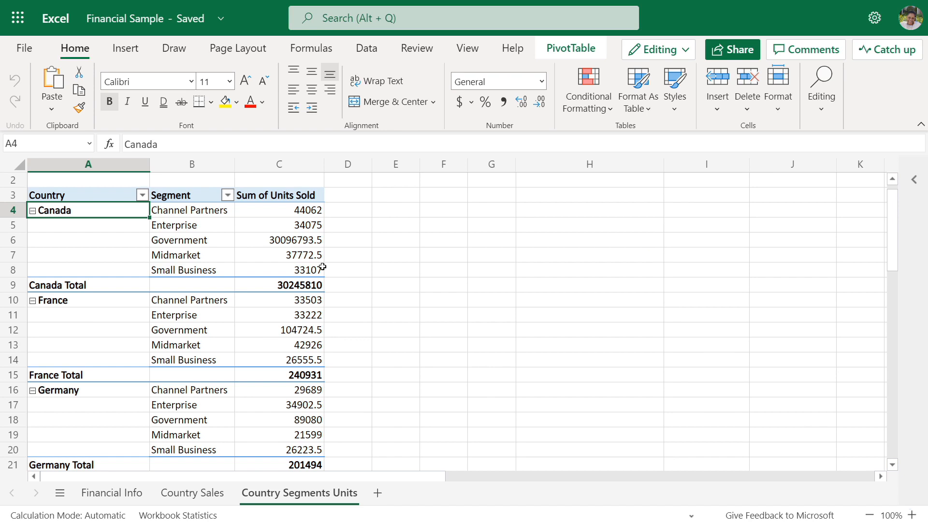
click(288, 296)
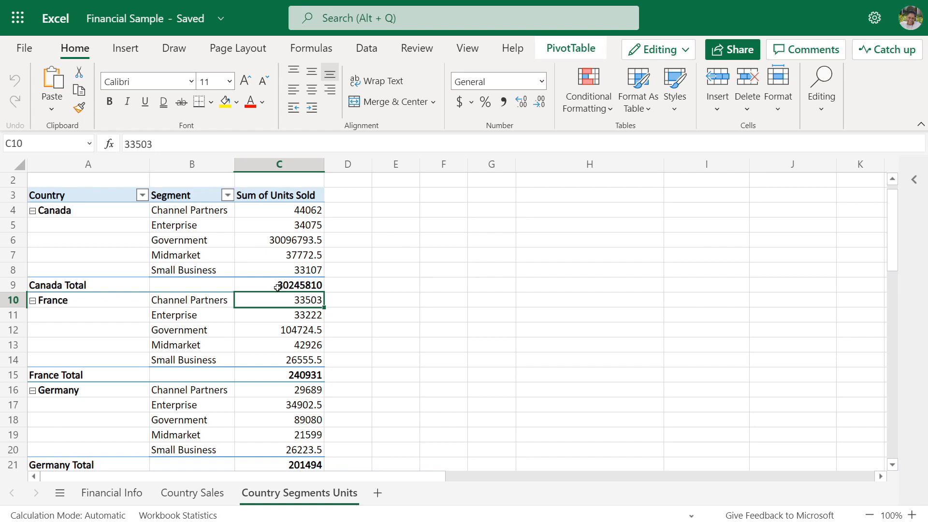
click(254, 229)
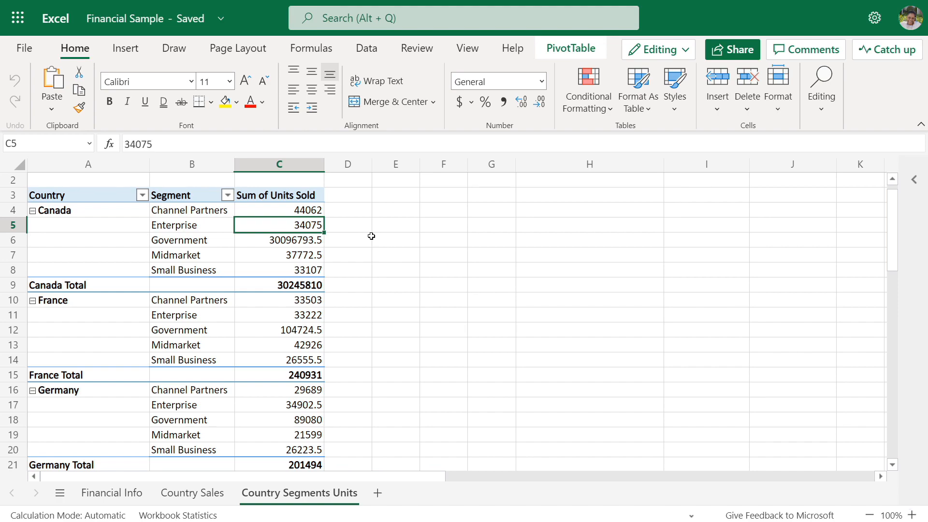
Switch to the running Financials App and check Canada's total sales and its segment units
key(ctrl+Tab)
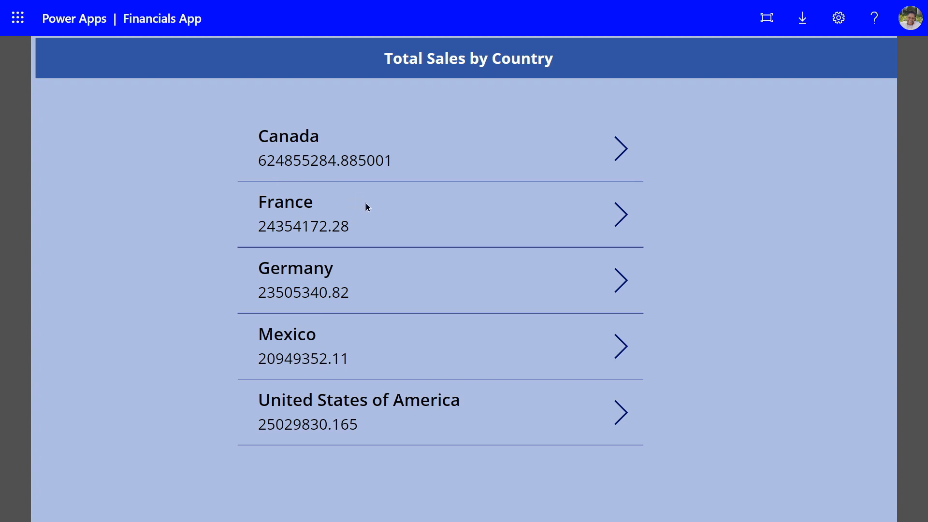
click(621, 156)
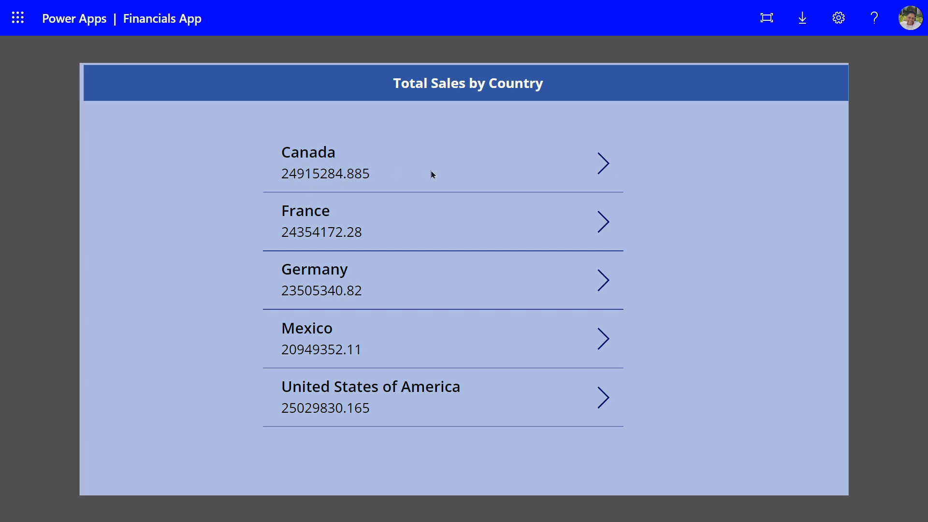
click(603, 163)
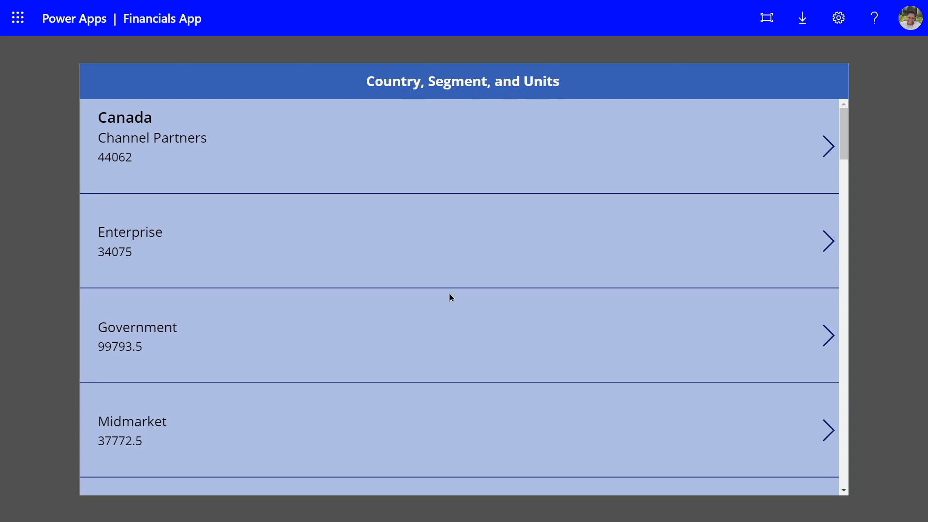
Close the running app, open the Financials App for editing from the app list, and skip the studio welcome message
key(ctrl+w)
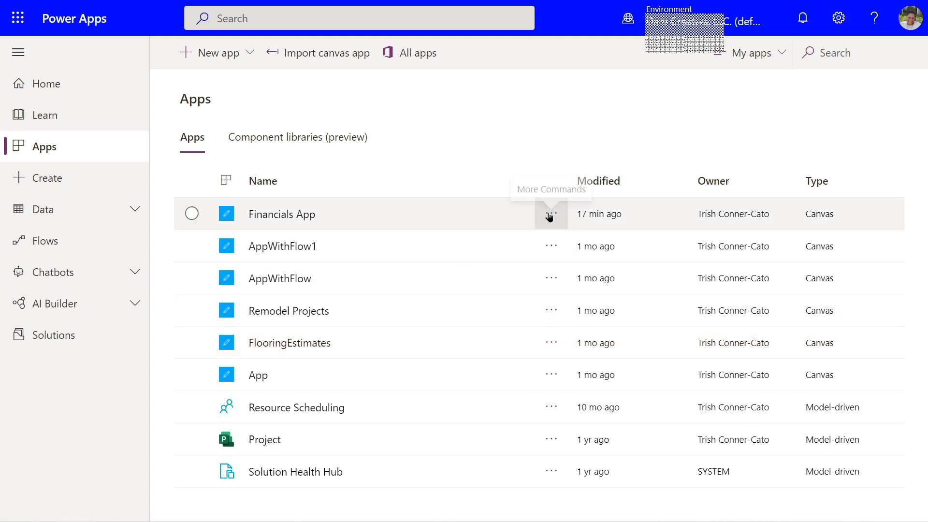
click(549, 216)
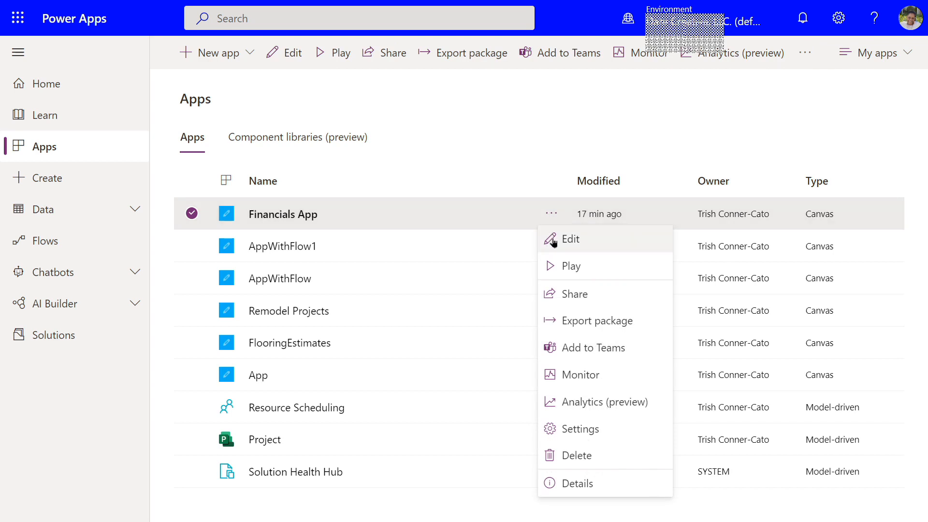
click(553, 240)
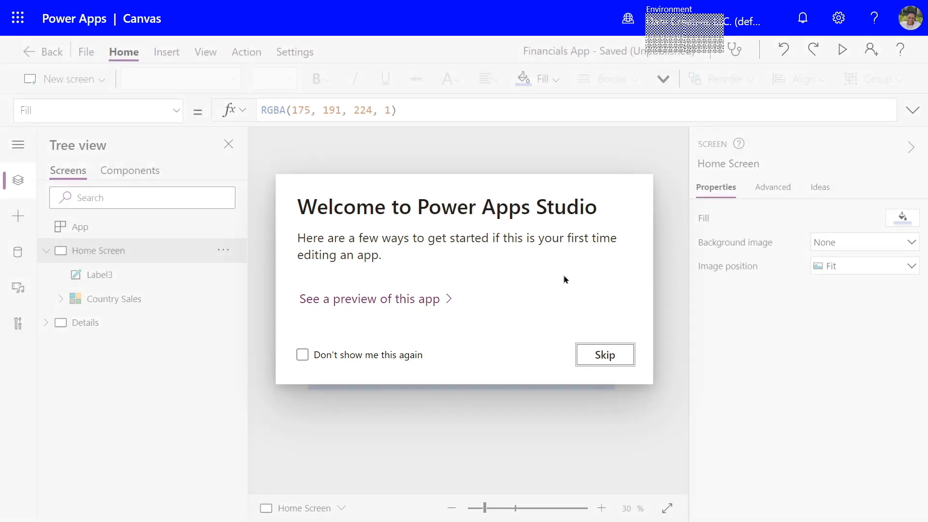
click(617, 357)
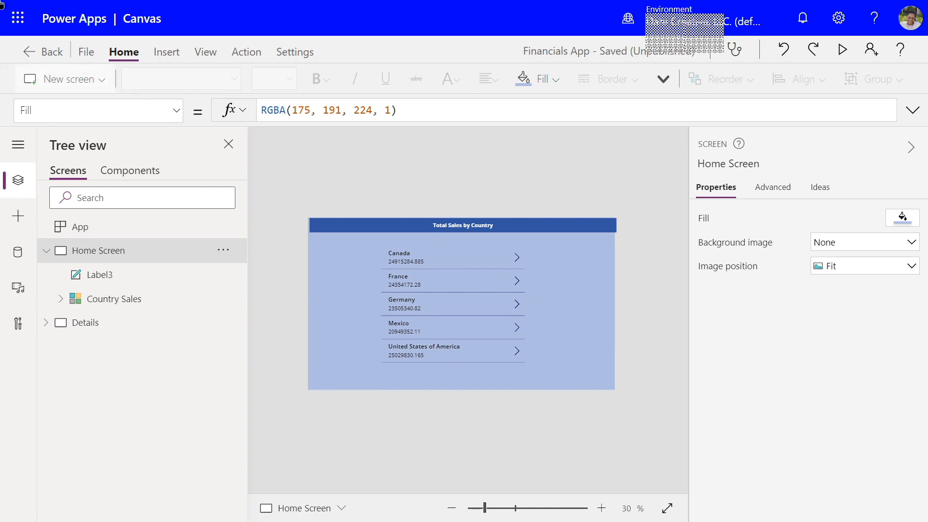
Show all saved versions of the Financials App and review its details
click(87, 52)
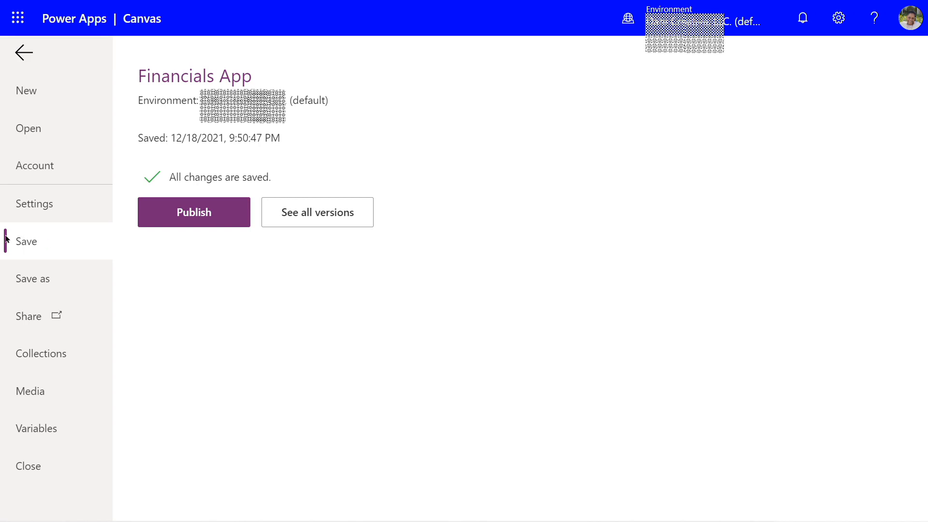
click(318, 212)
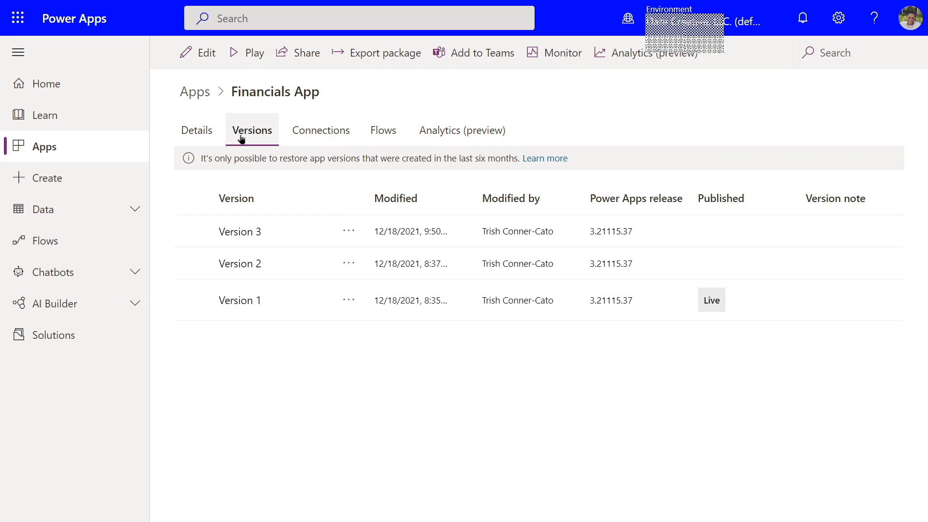
click(193, 135)
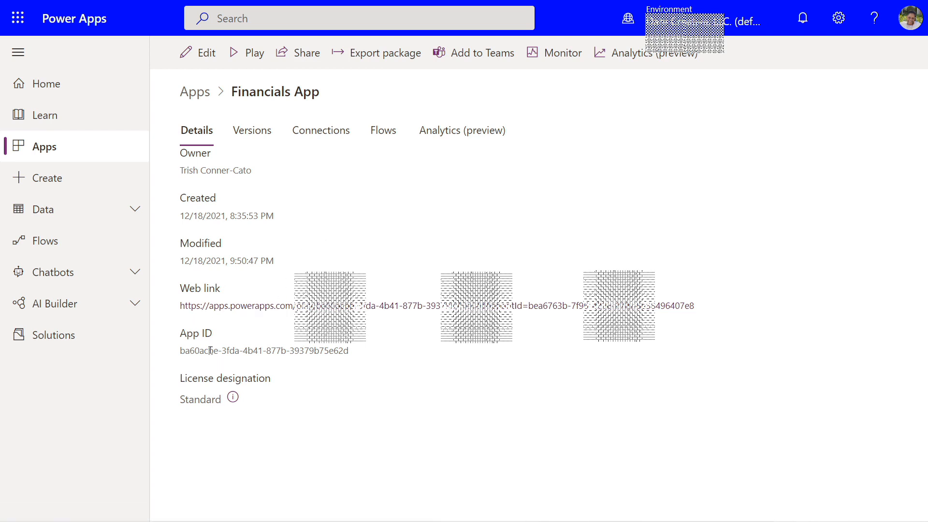
Return to the version list and examine the commands available for Version 1 and Version 3
click(258, 134)
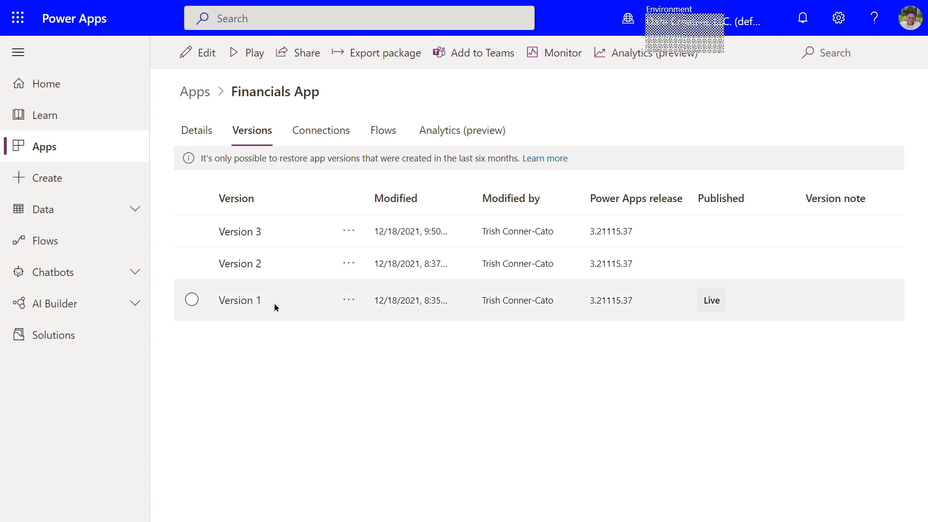
click(352, 304)
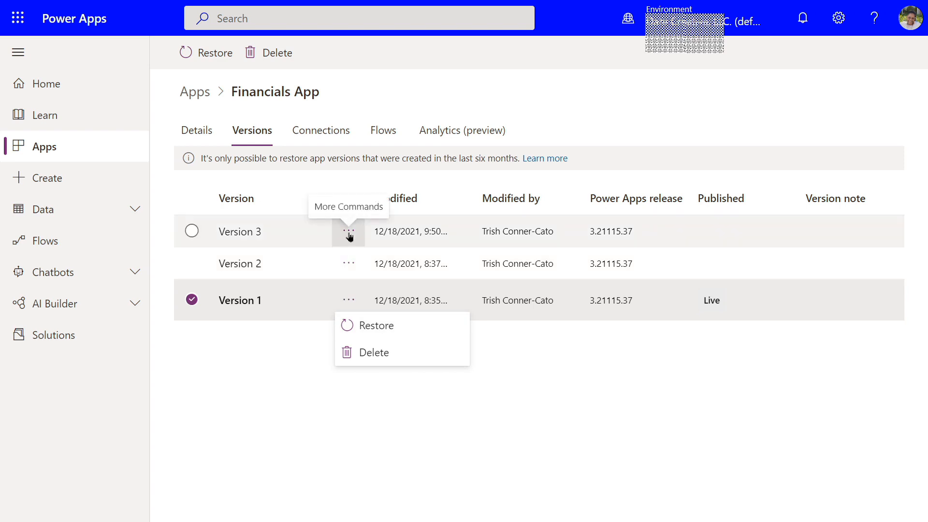
click(348, 234)
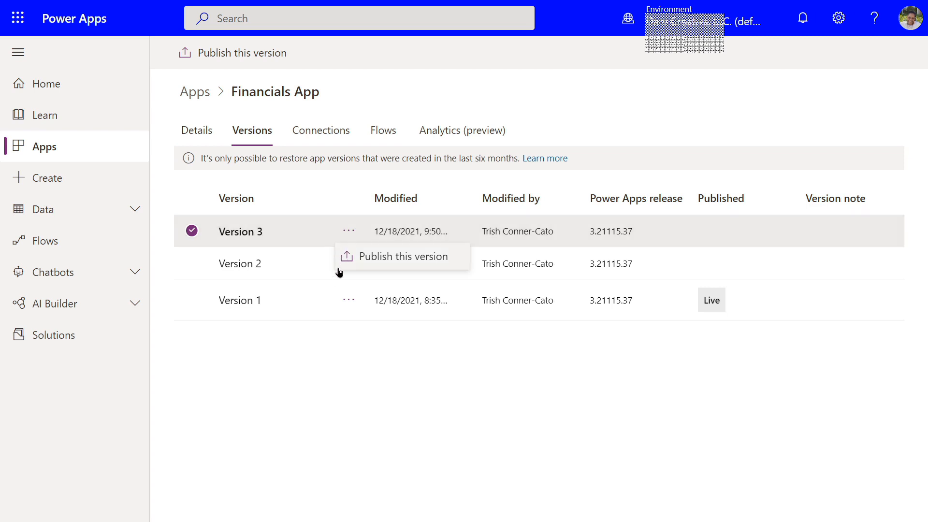
Review the Financials App's connections, flows, and usage analytics
click(350, 344)
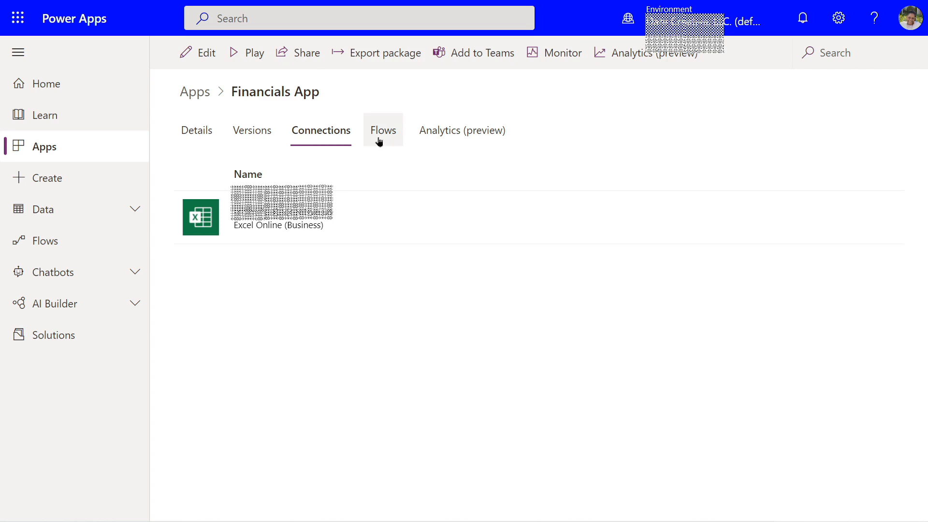
click(379, 141)
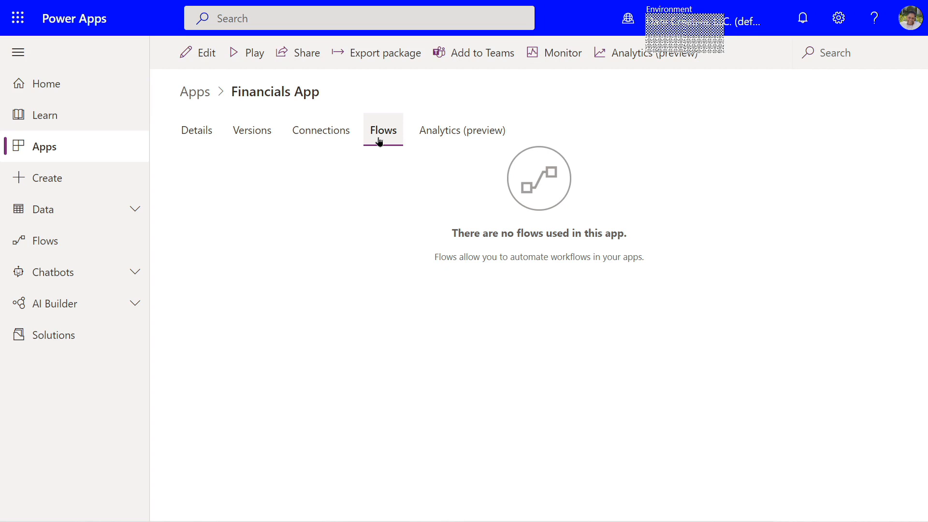
click(445, 141)
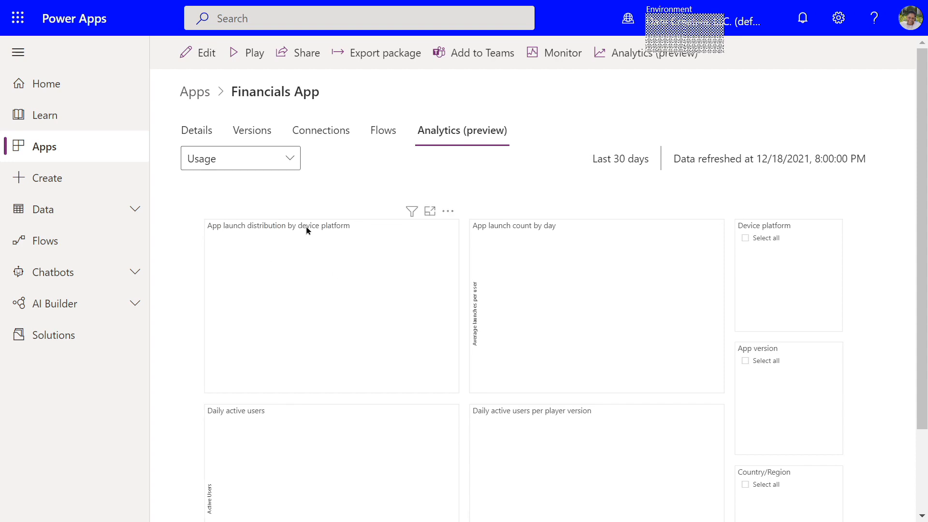
Check which report types are available in the Financials App's analytics, leaving the Usage report selected
click(292, 160)
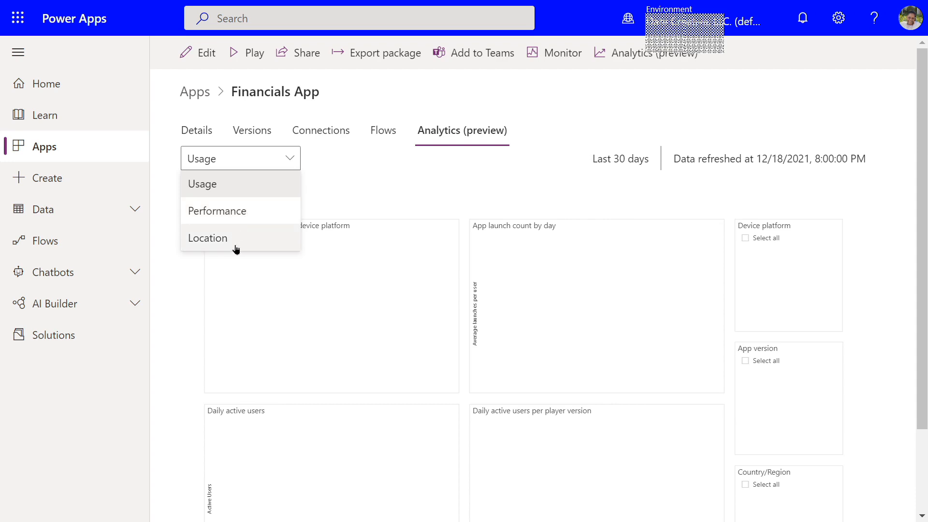
click(316, 157)
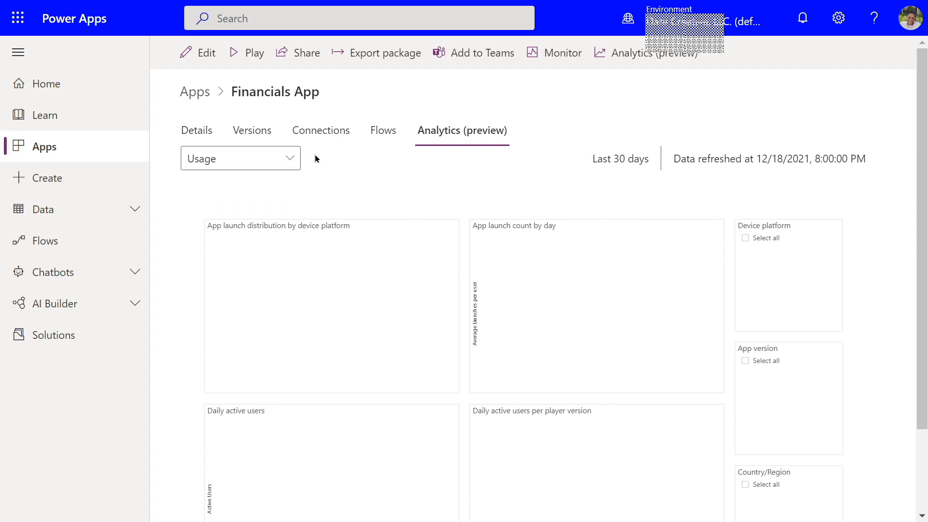
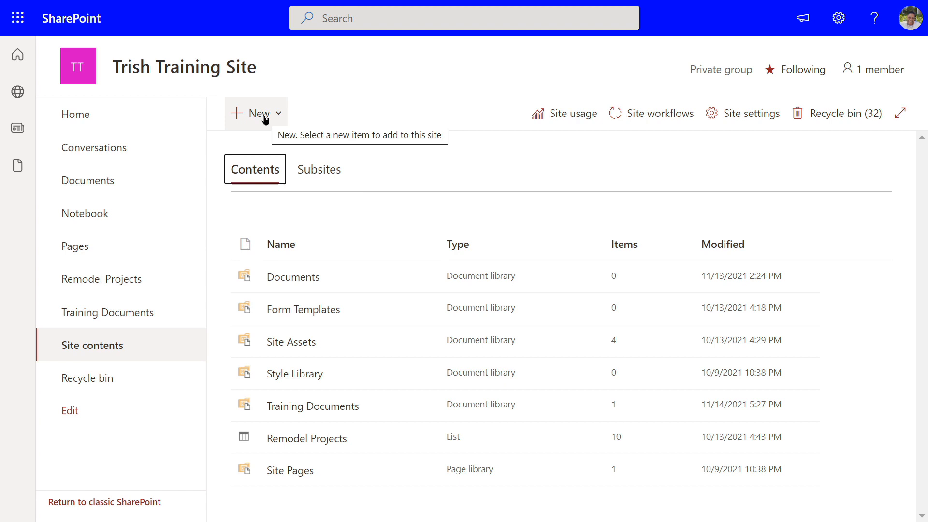
Switch to the SharePoint training site and create a blank list named Repair Tech with the description "List of Repair Techs"
click(264, 118)
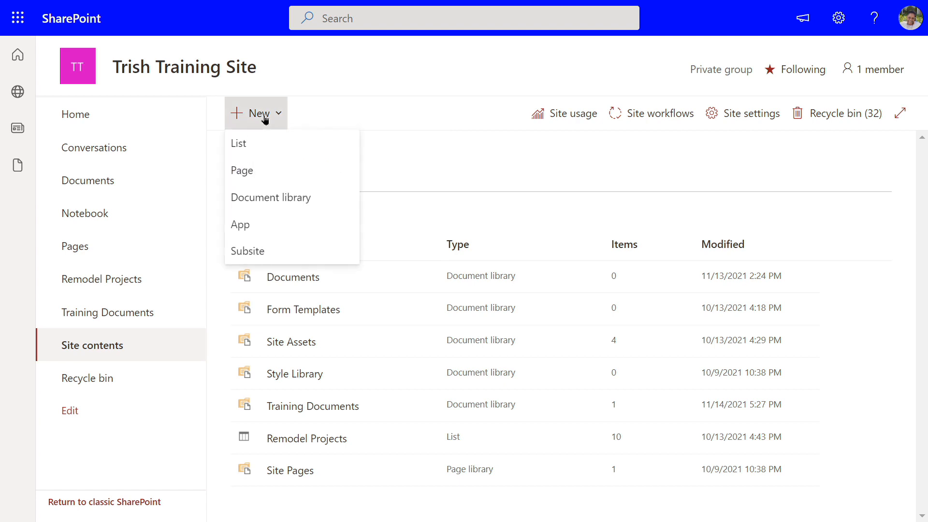
click(248, 145)
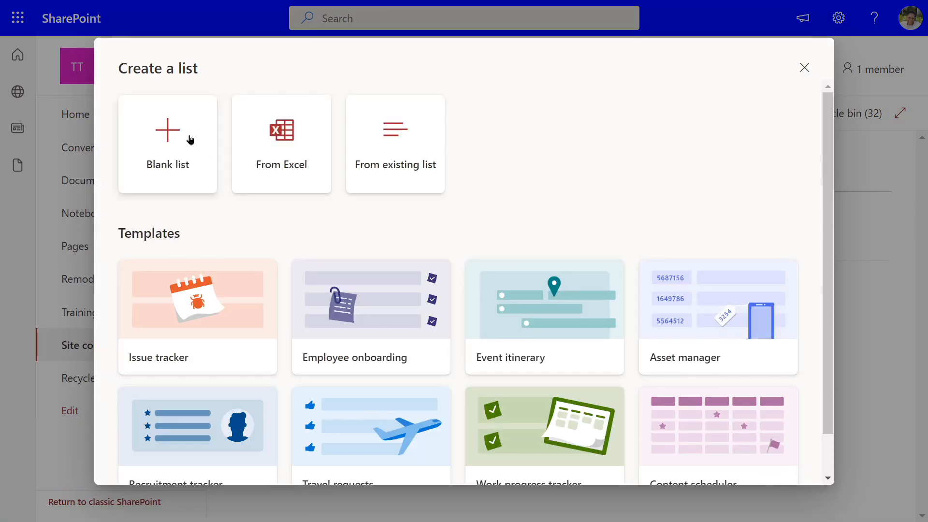
click(171, 137)
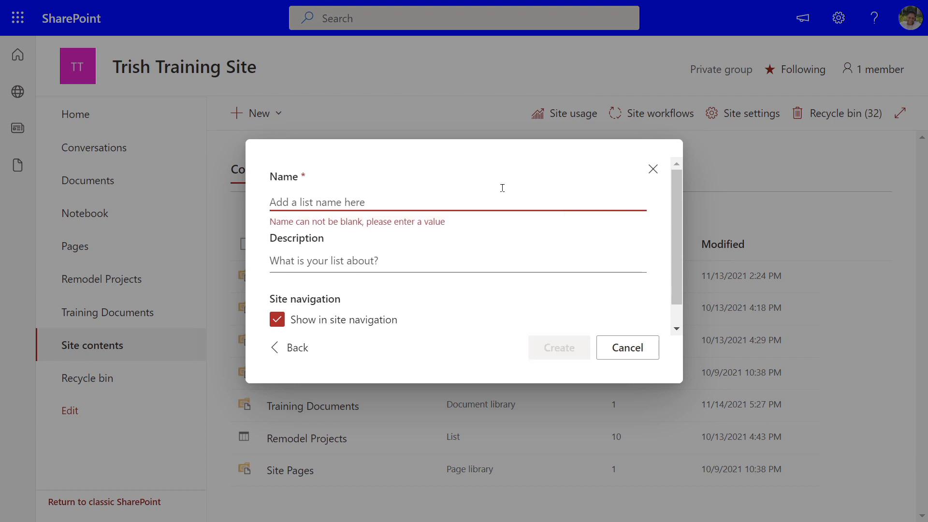
text(Repair Tech)
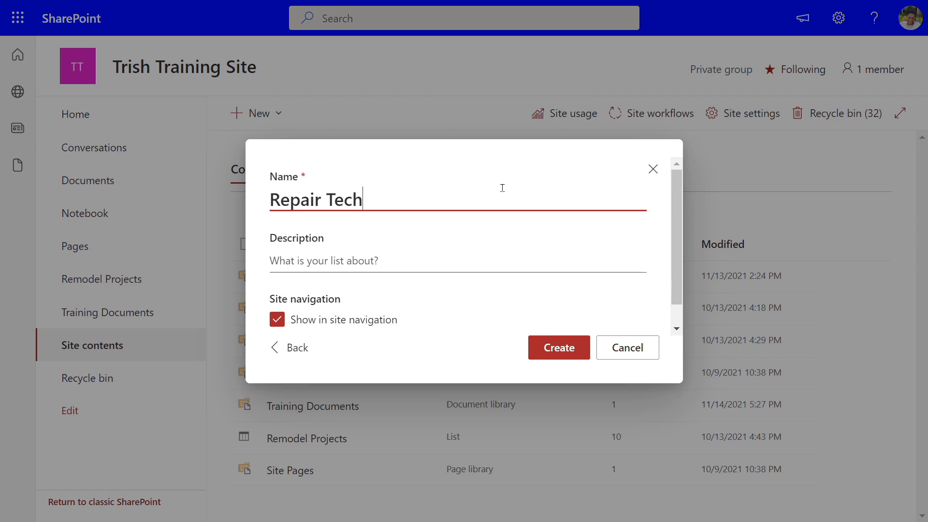
click(325, 259)
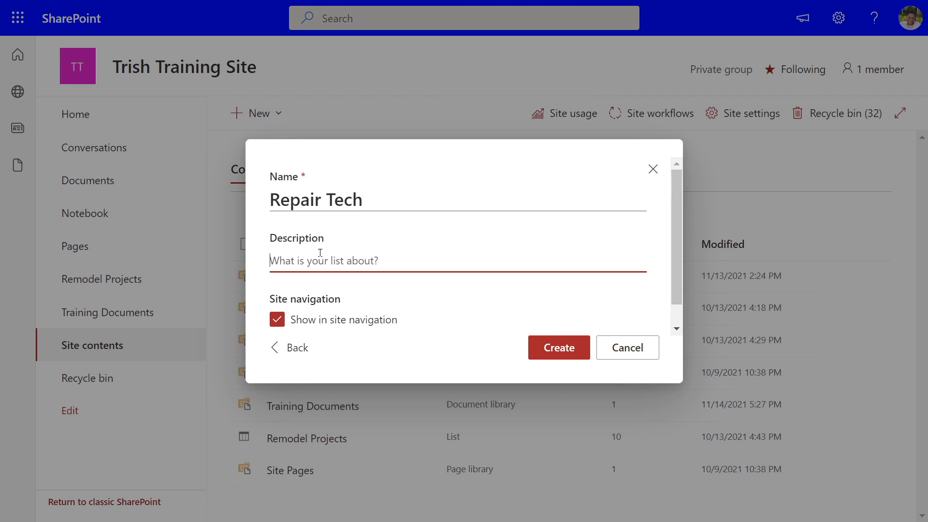
text(List of Re)
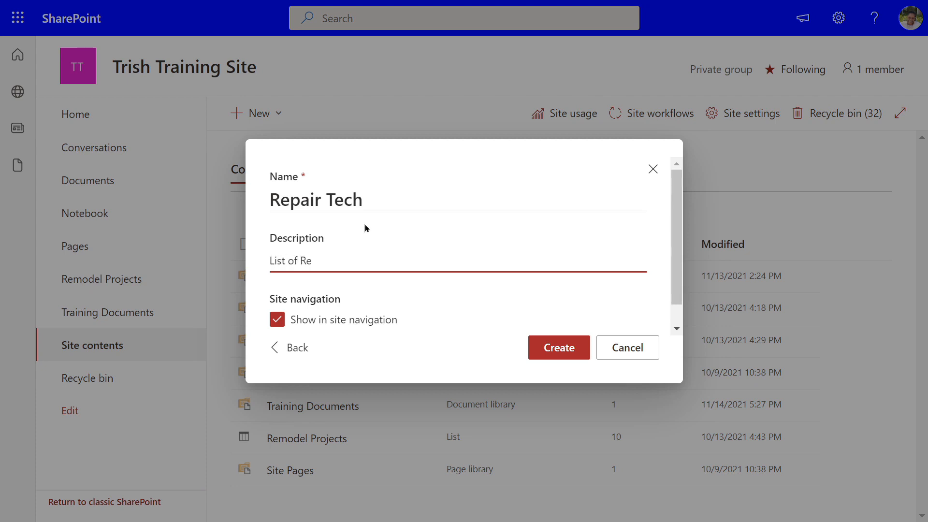
text(pair Techs)
drag(675, 285, 663, 325)
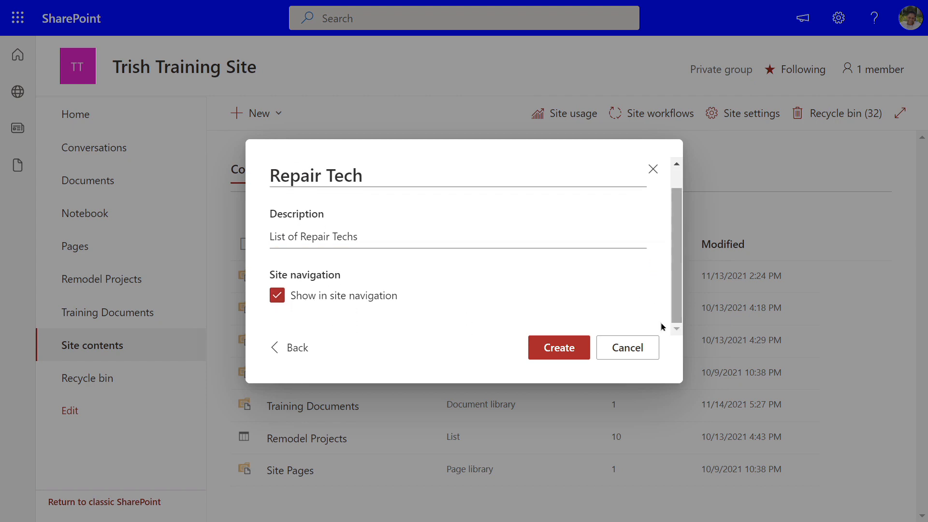
click(558, 348)
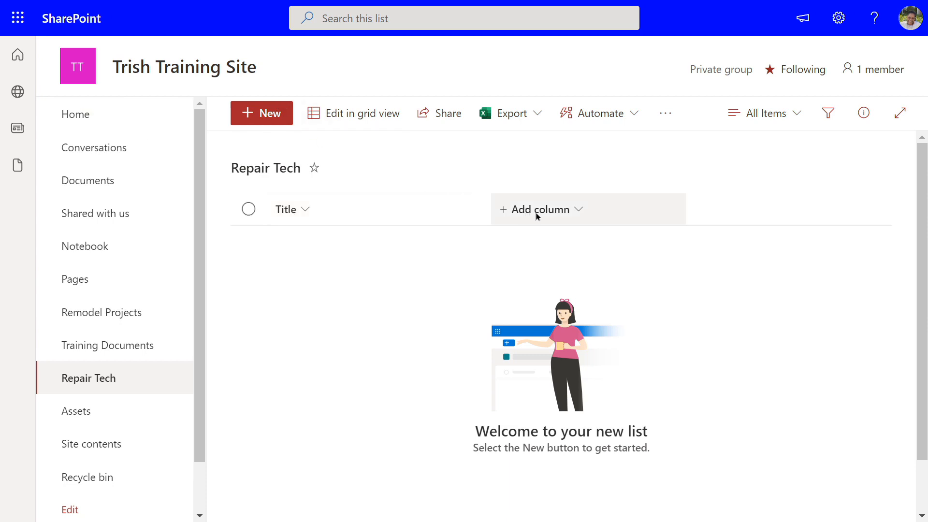
Add a single-line-of-text column named Email to the Repair Tech list
click(577, 213)
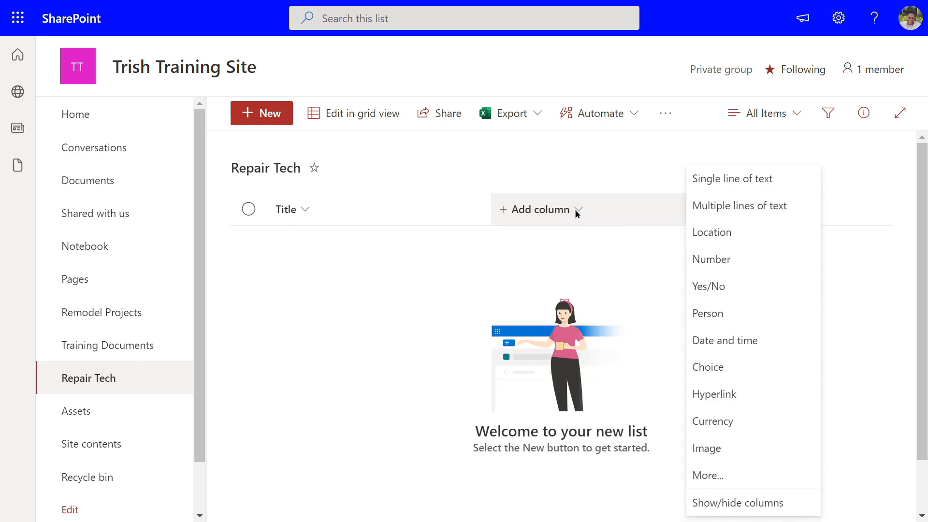
click(718, 186)
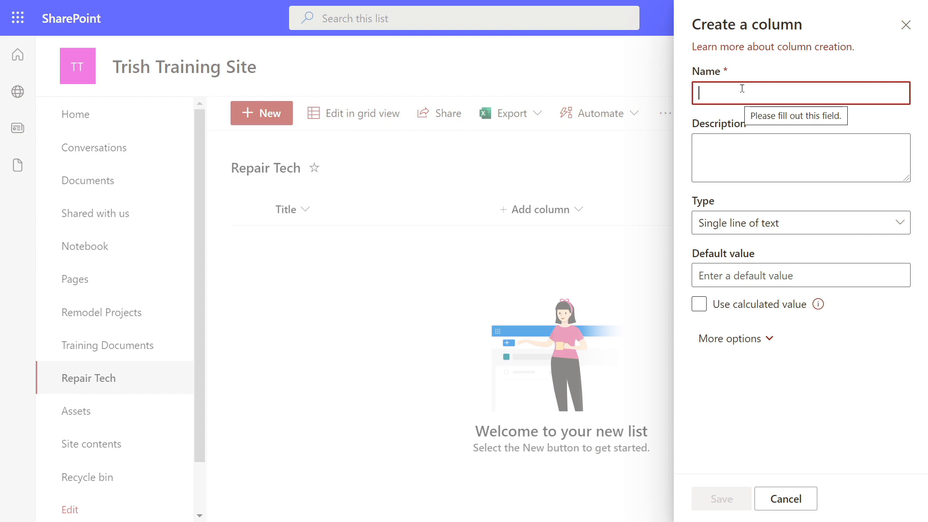
text(Email)
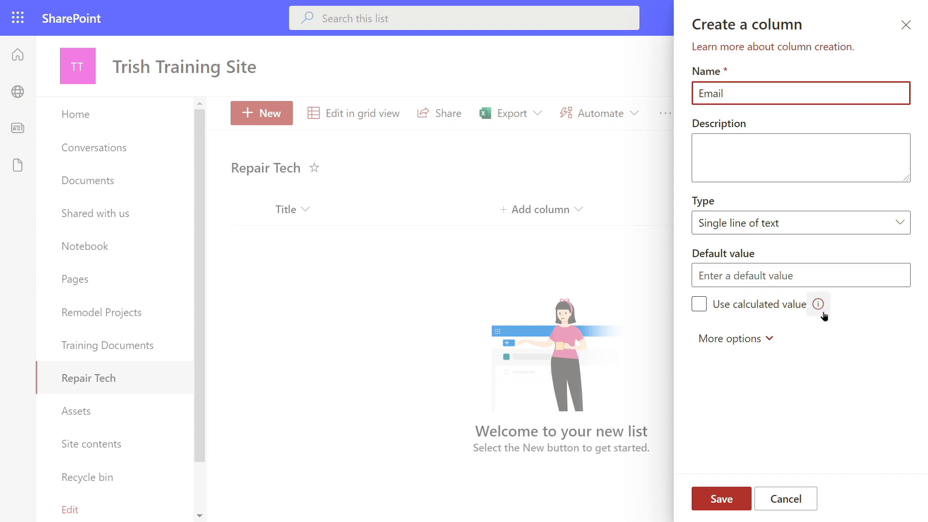
click(721, 499)
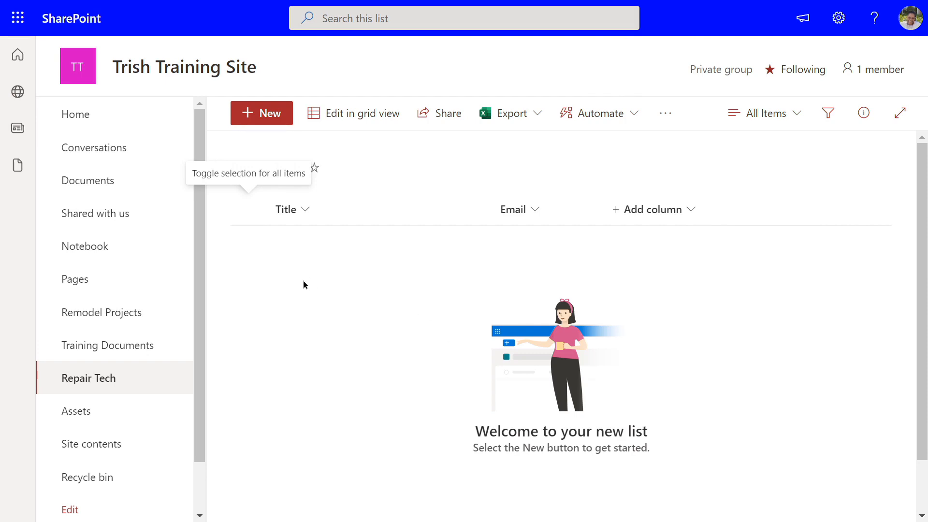
Open the Repair Tech list for grid editing and add Mickey Mouse as the first item with an e-mail address
click(352, 119)
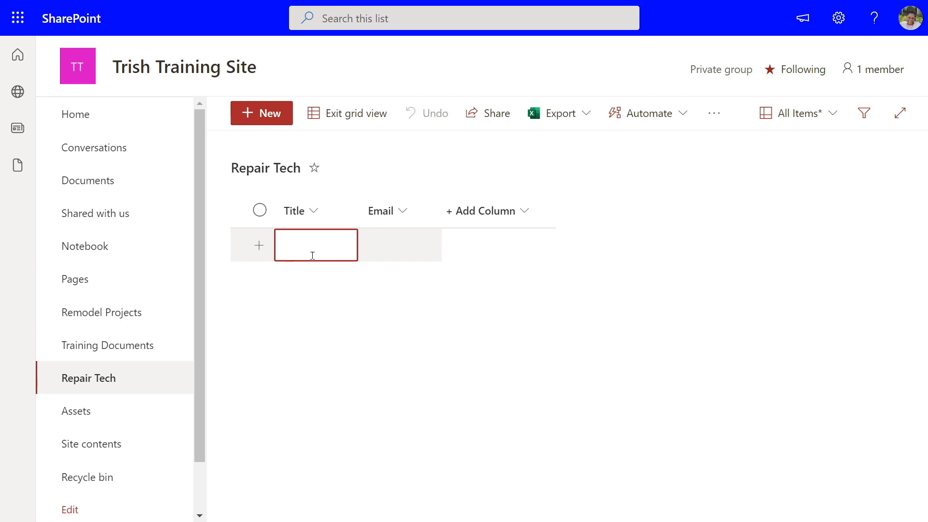
click(294, 245)
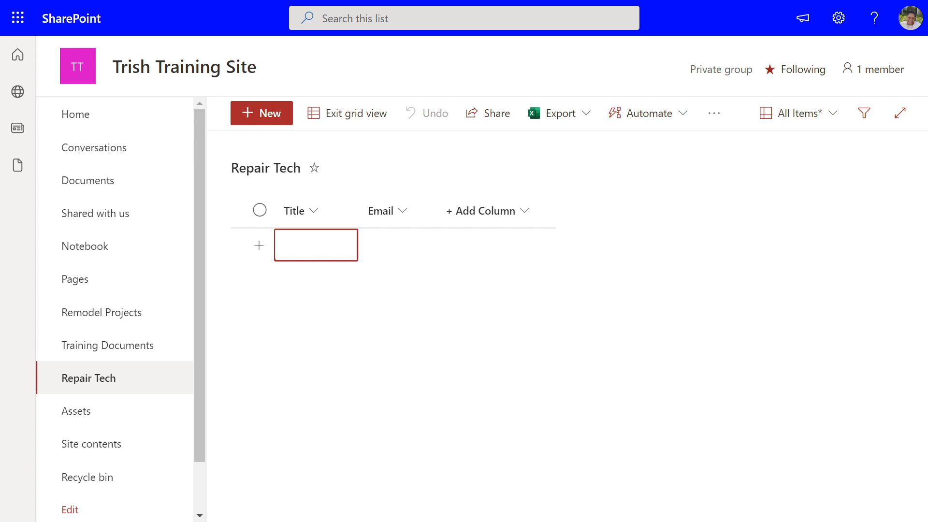
text(Mickey Mouse)
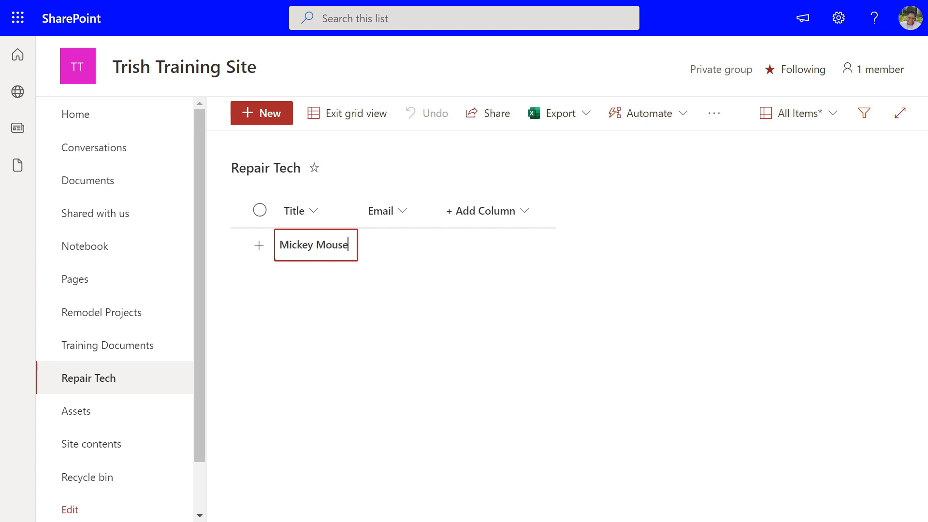
key(Tab)
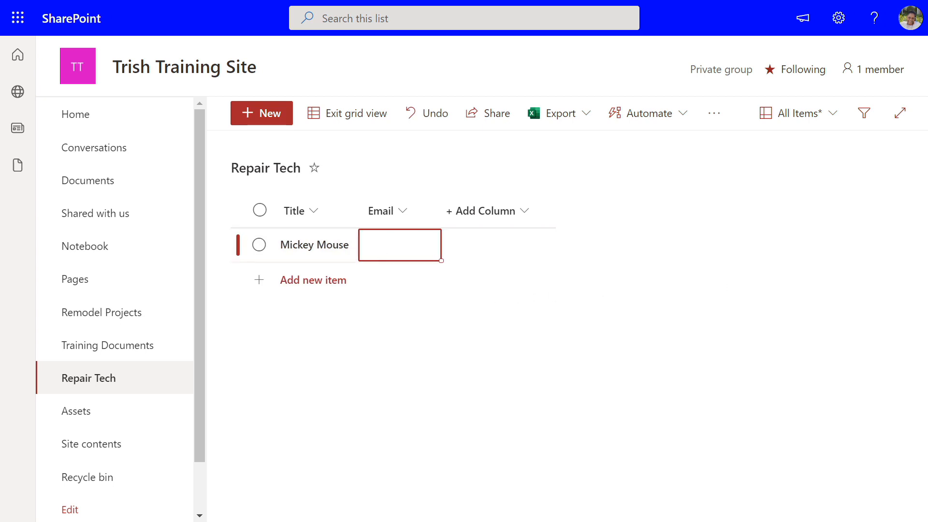
text(mickey@any.com)
key(Return)
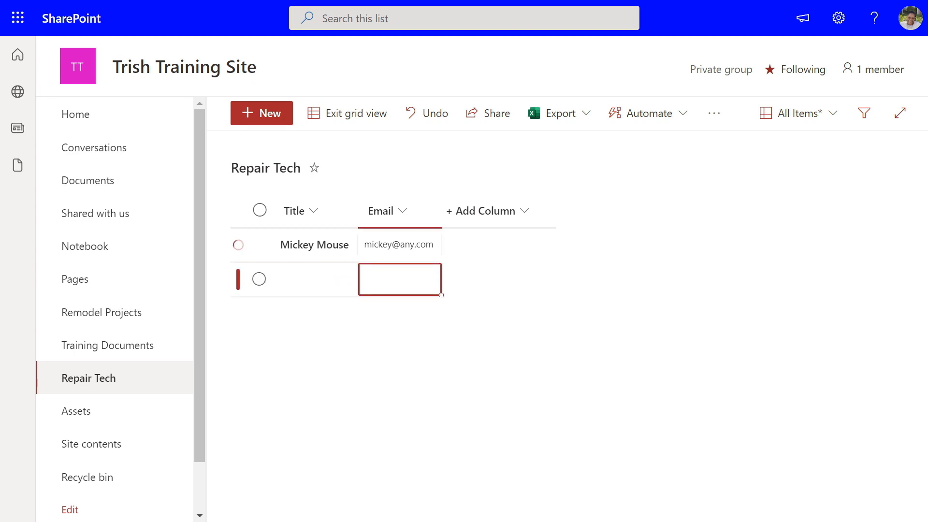
Add Donald Duck as the second Repair Tech item with an e-mail address, and finish grid editing
click(316, 279)
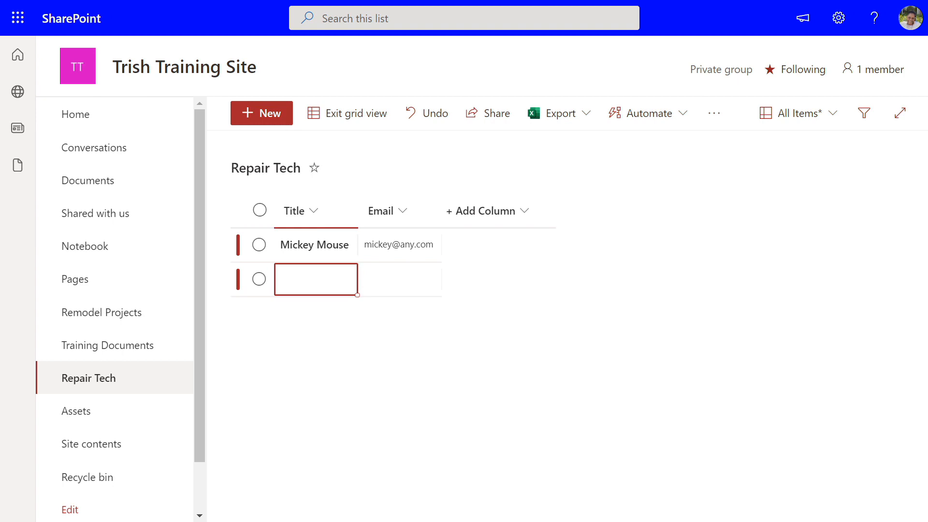
text(Donald Duck)
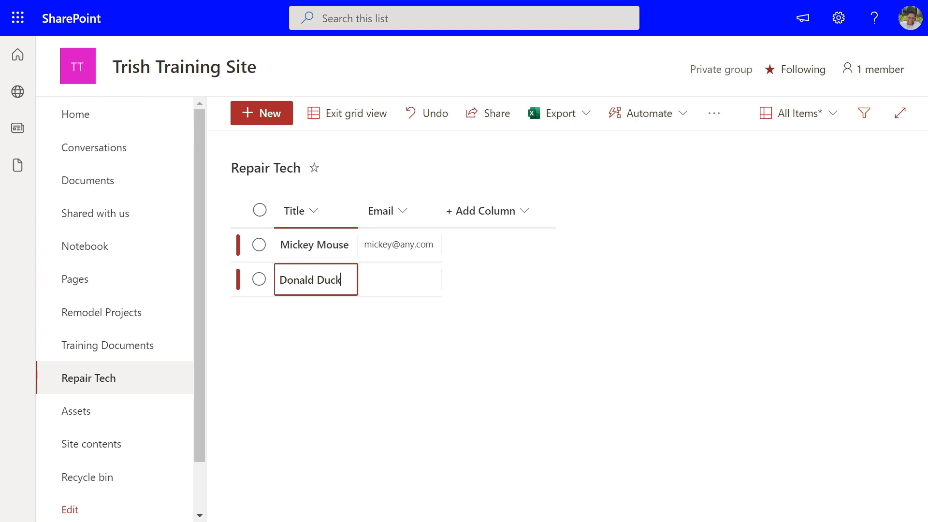
key(Tab)
text(donald)
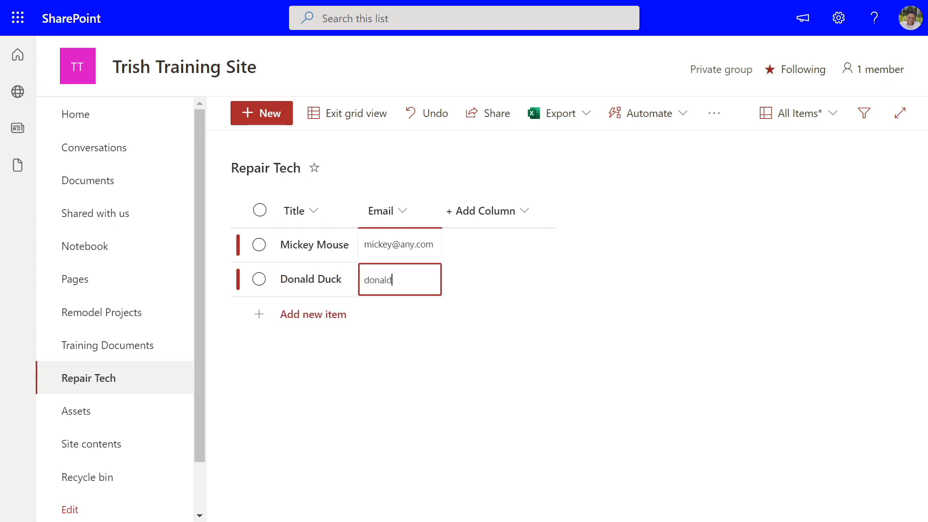
text(@any.com)
key(Return)
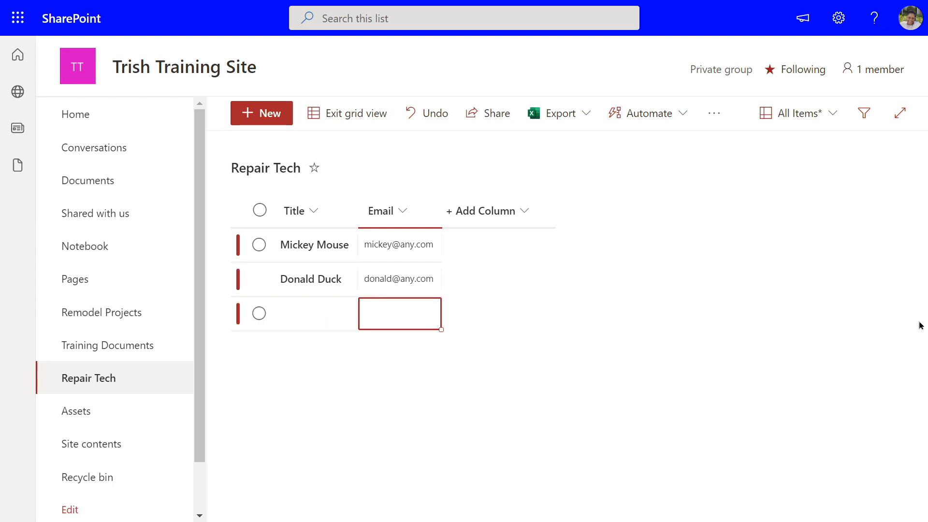
click(348, 116)
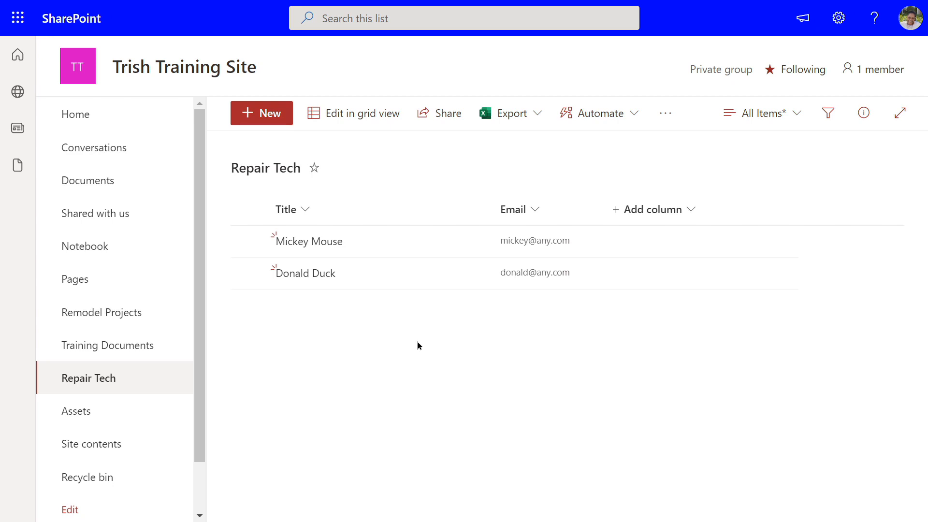
Return to the site contents and create a second blank list named Assets, leaving the description empty
click(75, 445)
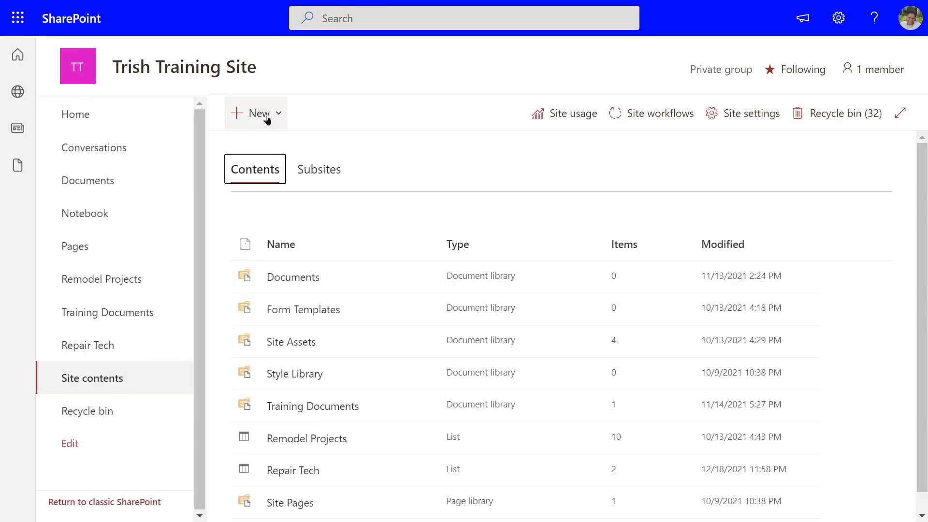
click(267, 119)
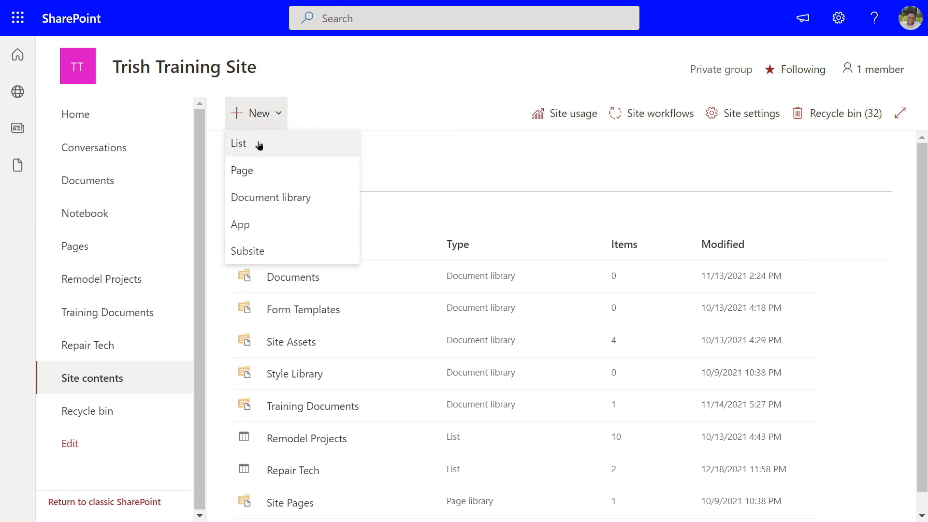
click(259, 145)
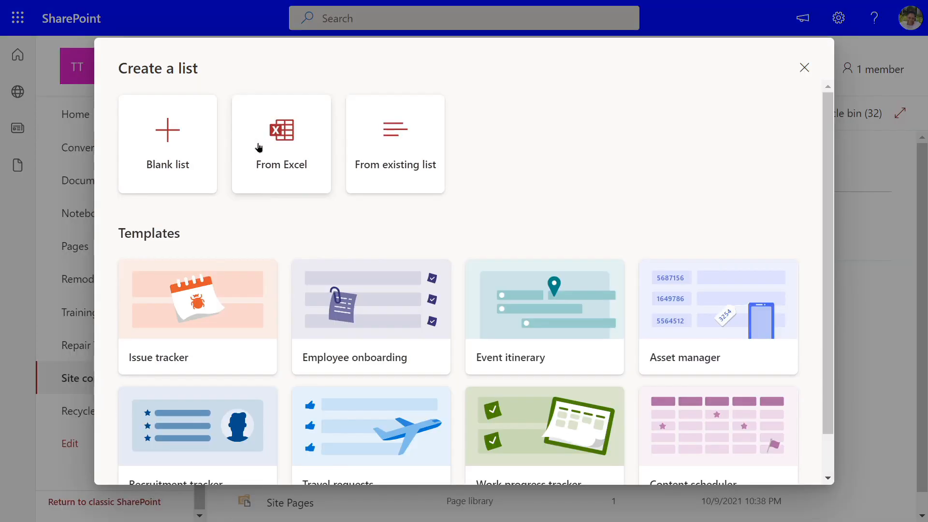
click(177, 147)
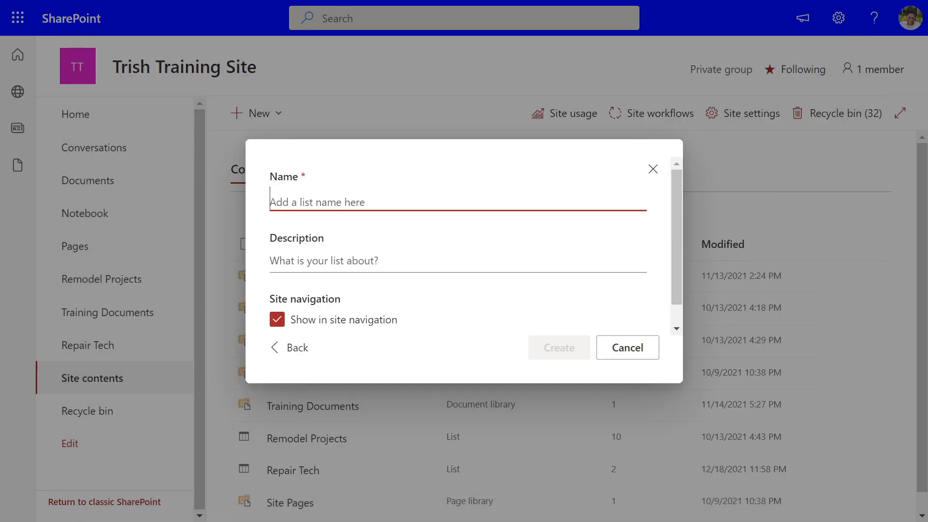
text(S)
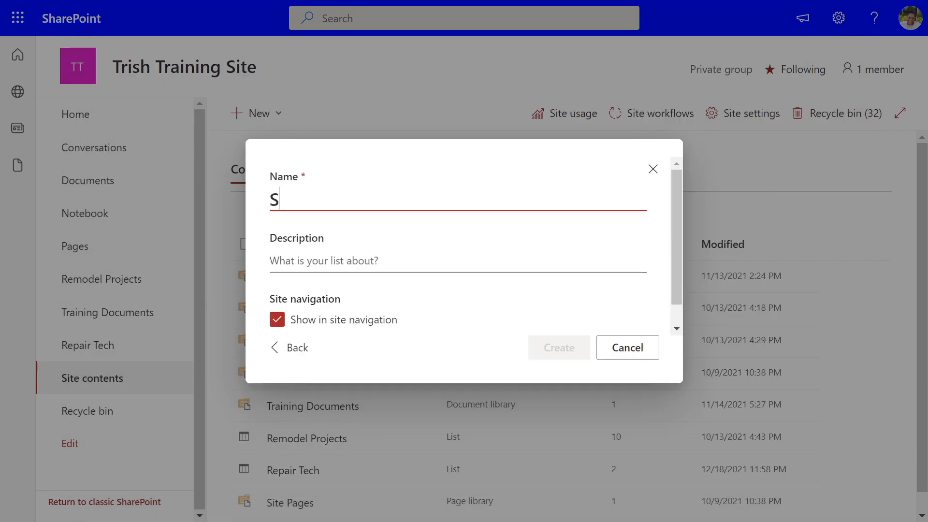
key(BackSpace)
text(A)
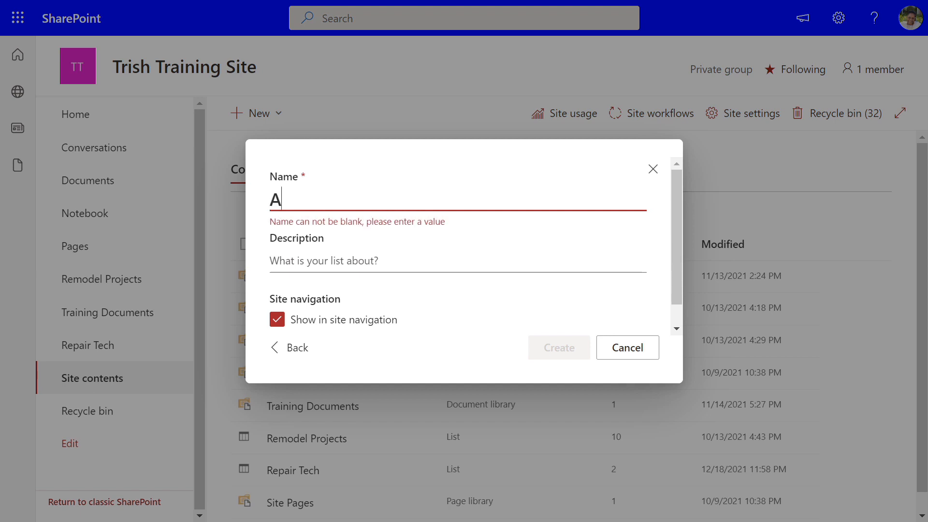
text(ssets)
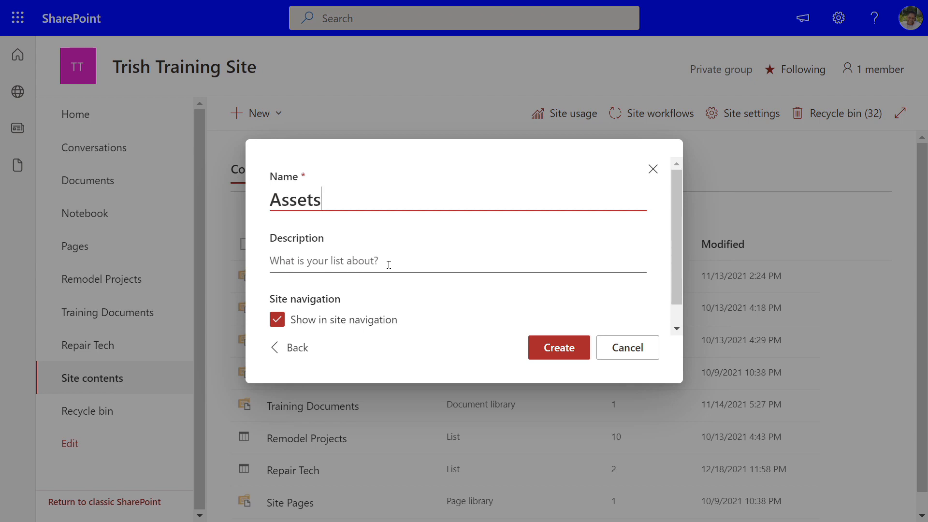
click(546, 353)
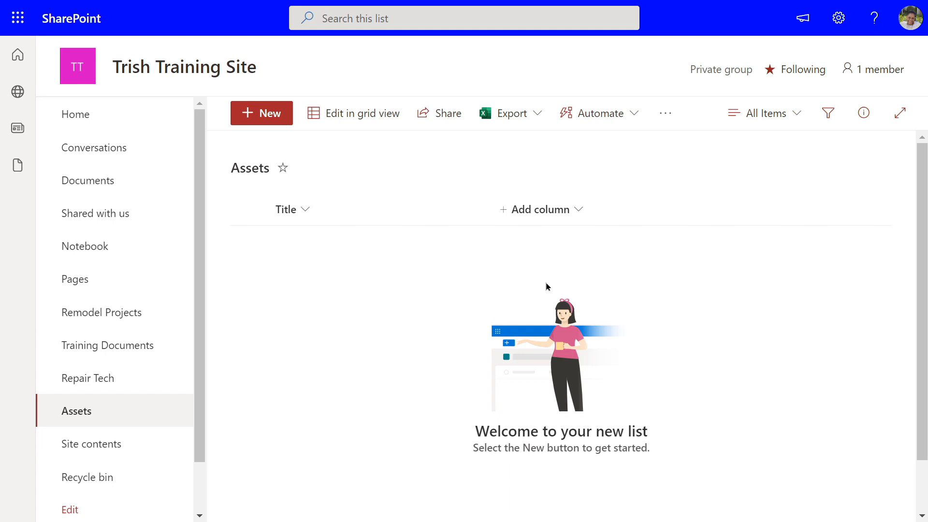
Start a new Choice column named Asset Type in the Assets list
click(540, 213)
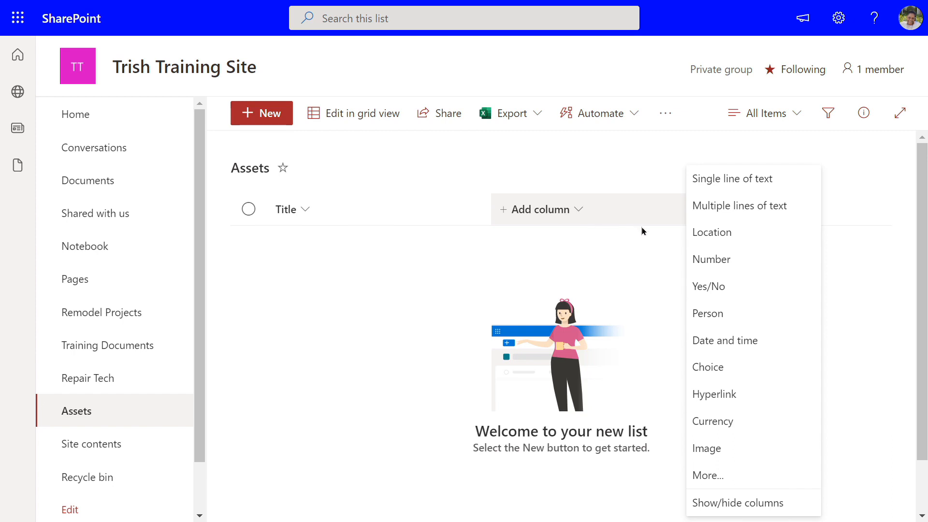
click(725, 367)
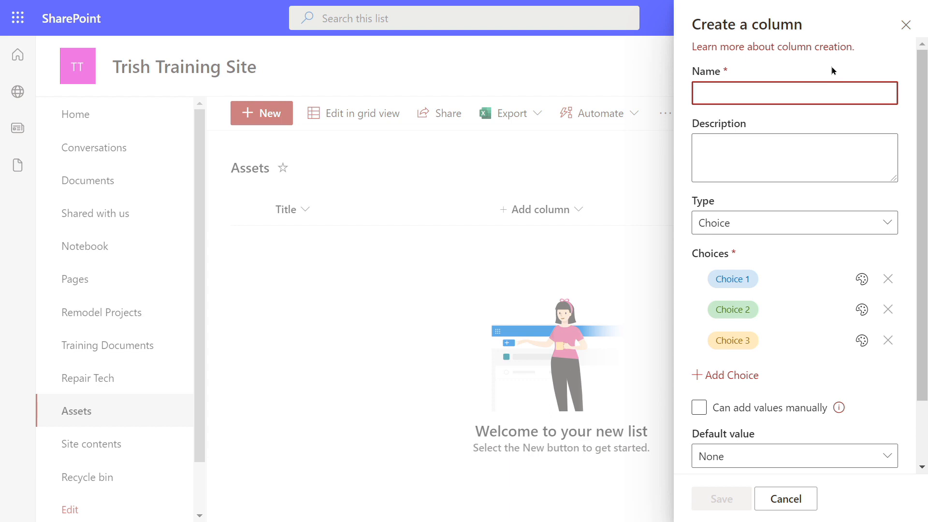
text(Asset T)
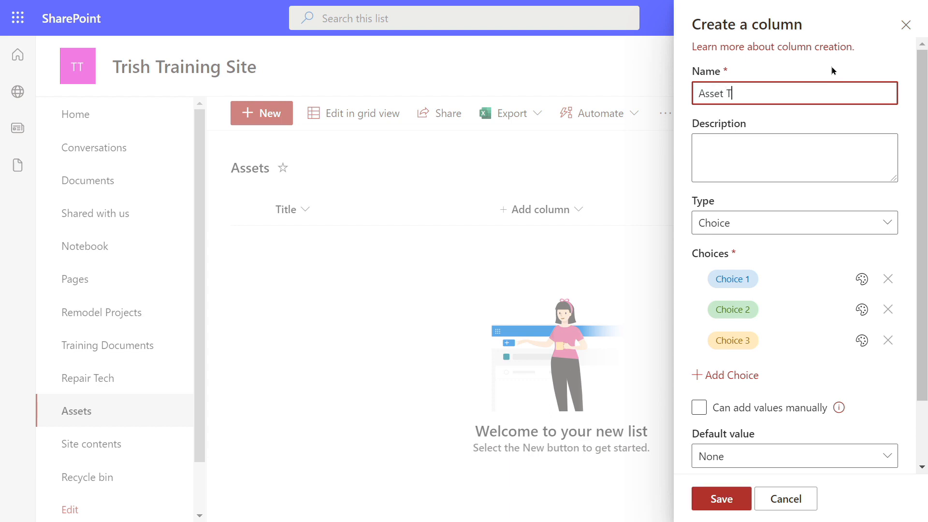
text(ype)
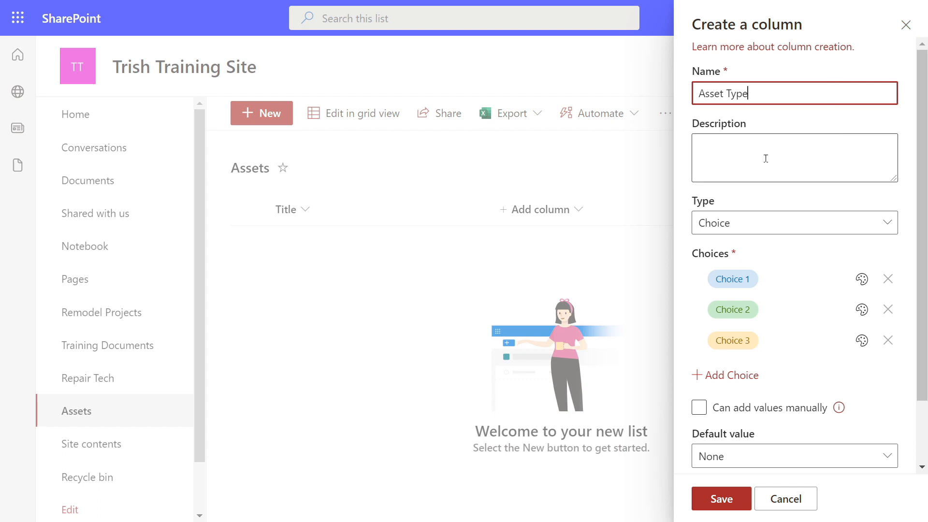
Rename the three default choices of the Asset Type column to Desktop, Laptop and Mobile
click(723, 278)
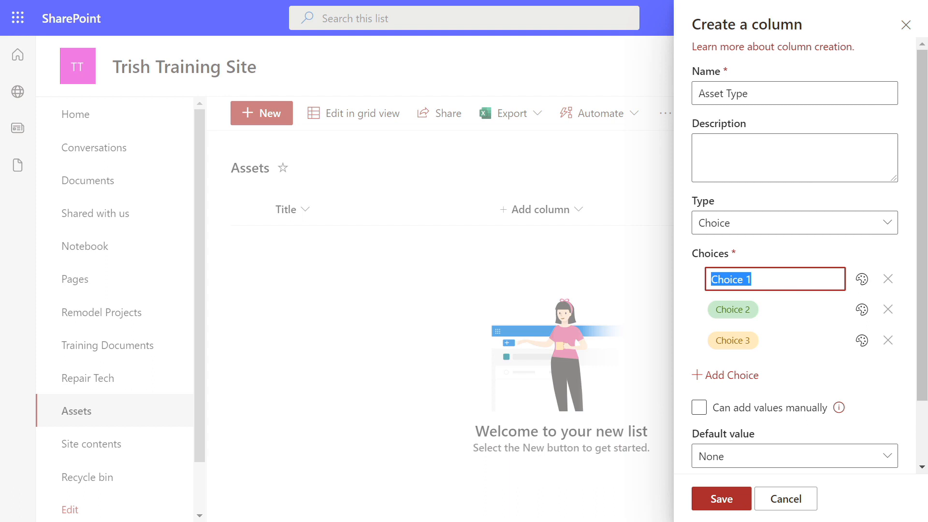
text(Desktop)
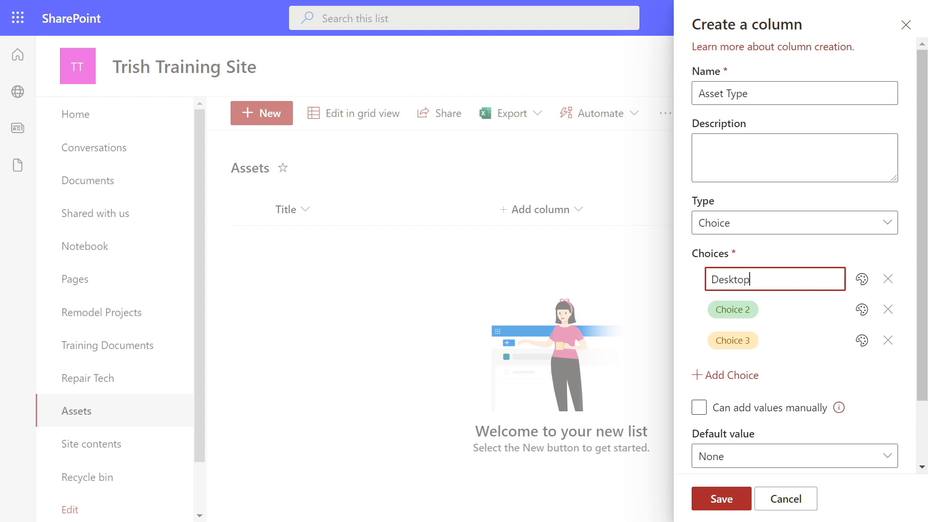
click(731, 309)
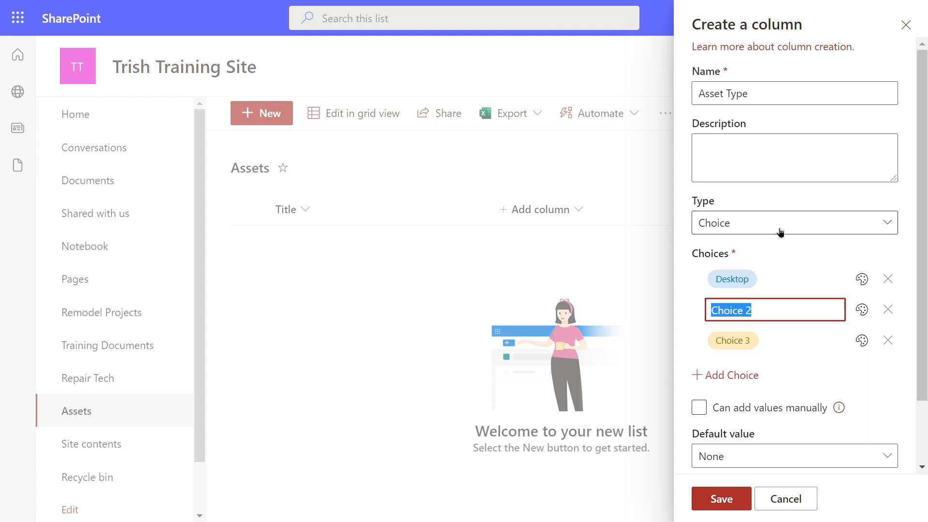
text(Laptop)
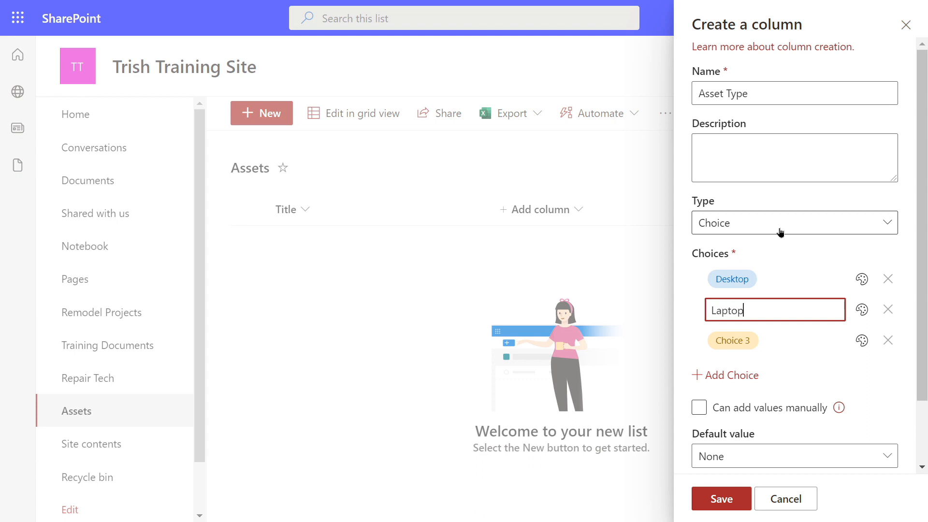
click(731, 341)
text(Mobile)
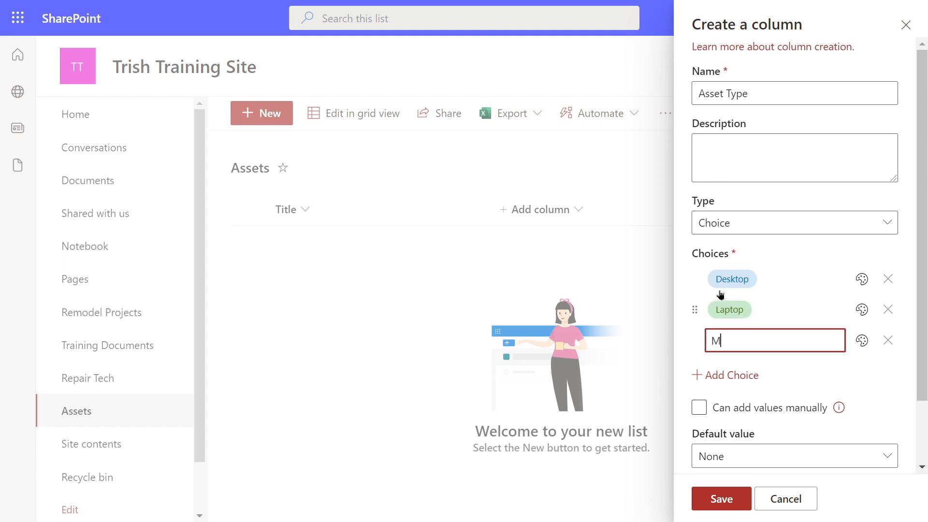
click(754, 362)
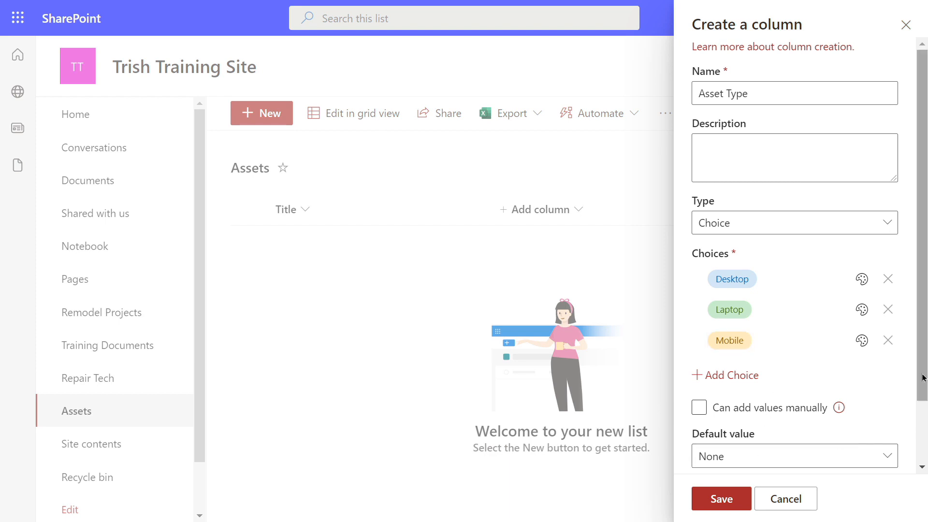
Display the Asset Type choices as radio buttons and save the column
drag(923, 378, 925, 461)
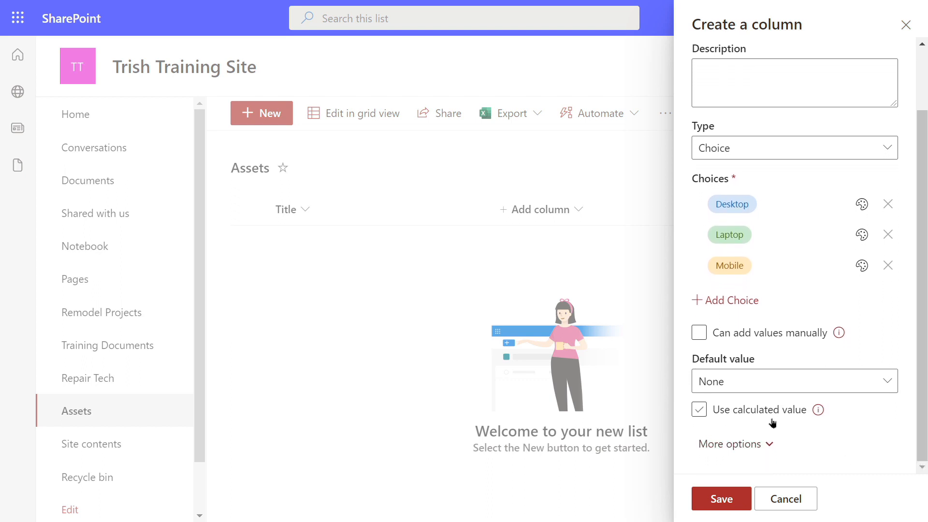
click(768, 445)
scroll(815, 423, down, 2)
scroll(815, 421, down, 3)
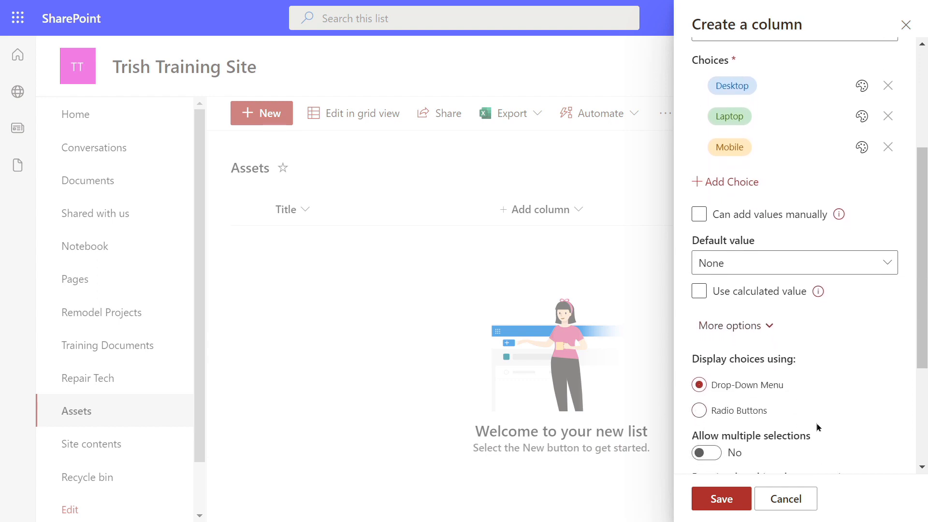
scroll(813, 416, down, 1)
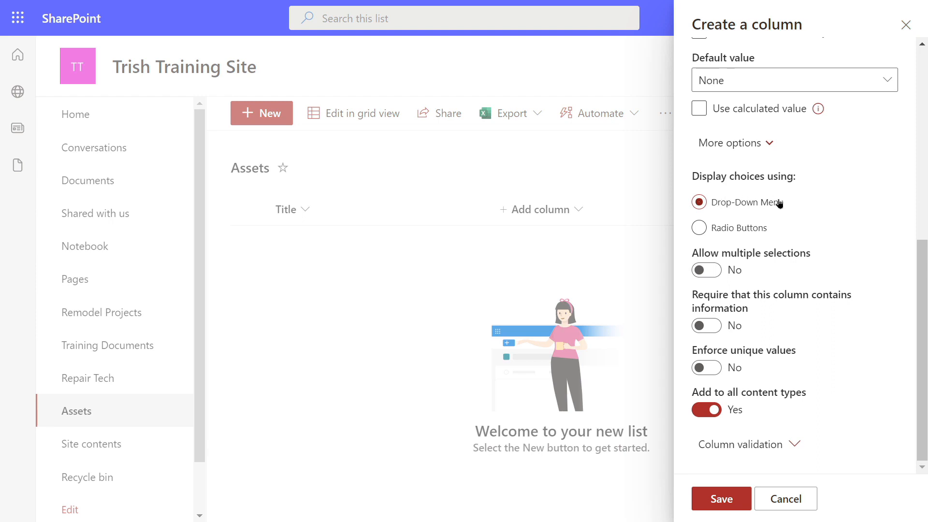
click(699, 228)
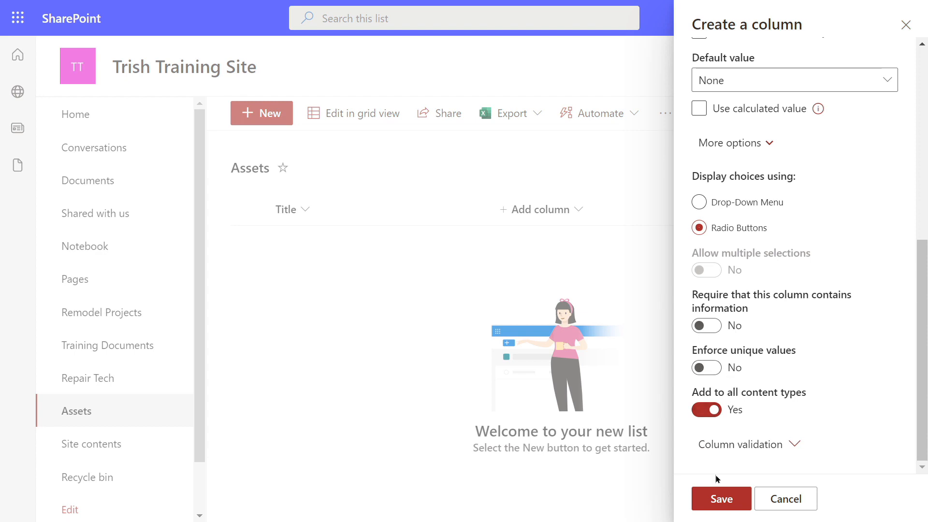
click(719, 499)
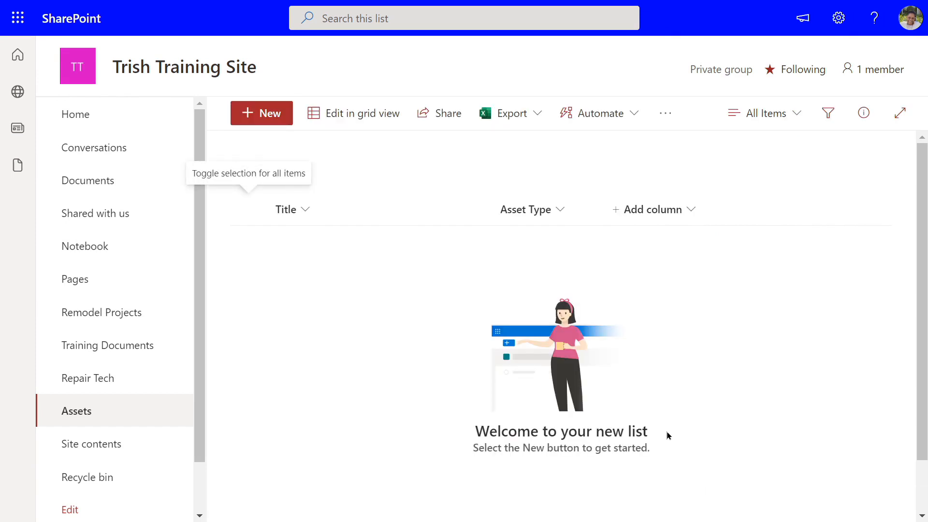
Start another Assets column from the additional column types, naming it Repair Tech with the Lookup type
click(662, 213)
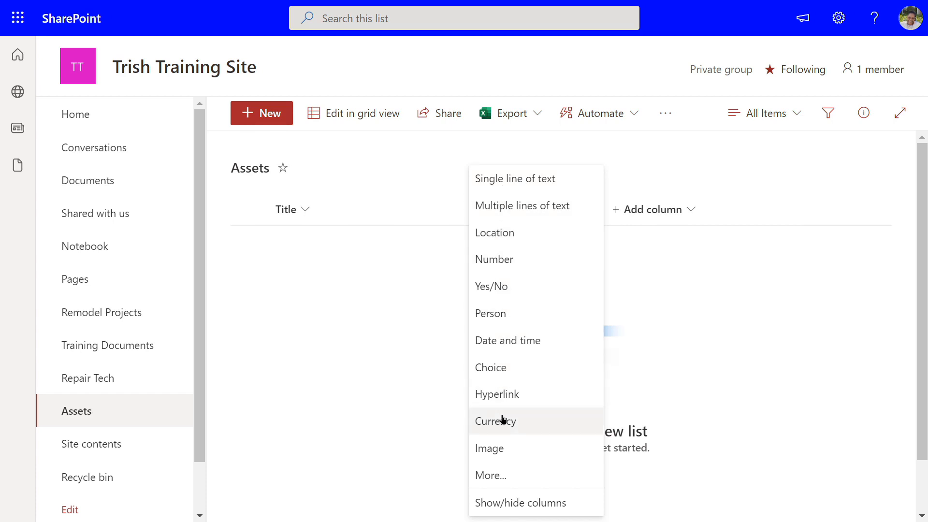
click(493, 480)
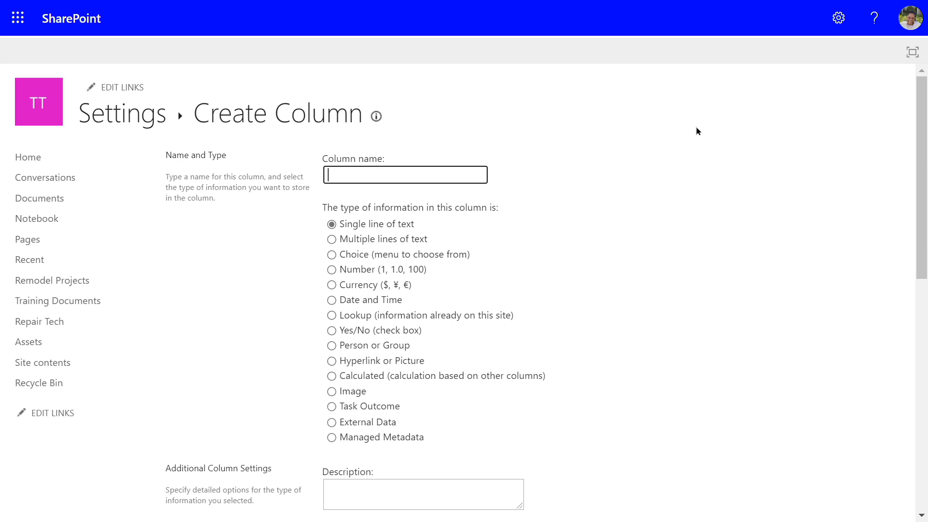
text(Repair Tech)
click(331, 316)
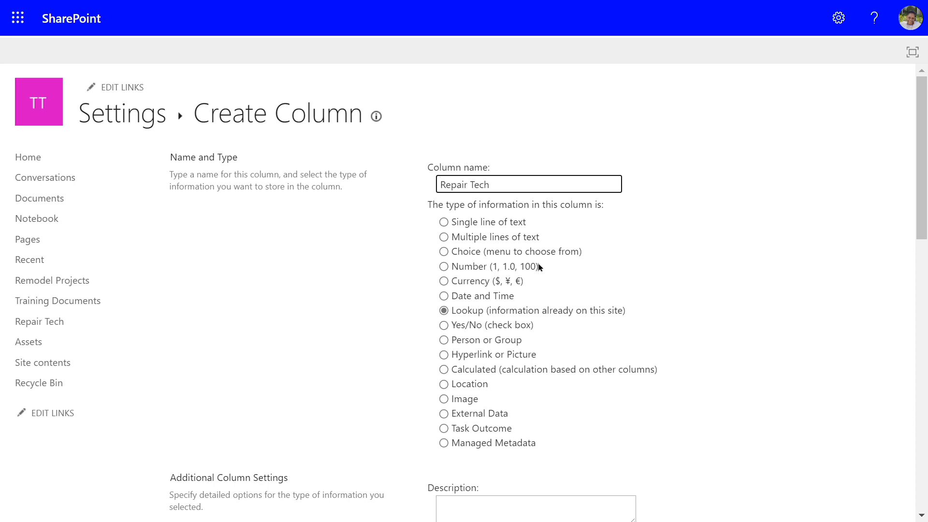
Set the lookup column to get its information from the Email column of the Repair Tech list
scroll(538, 264, down, 5)
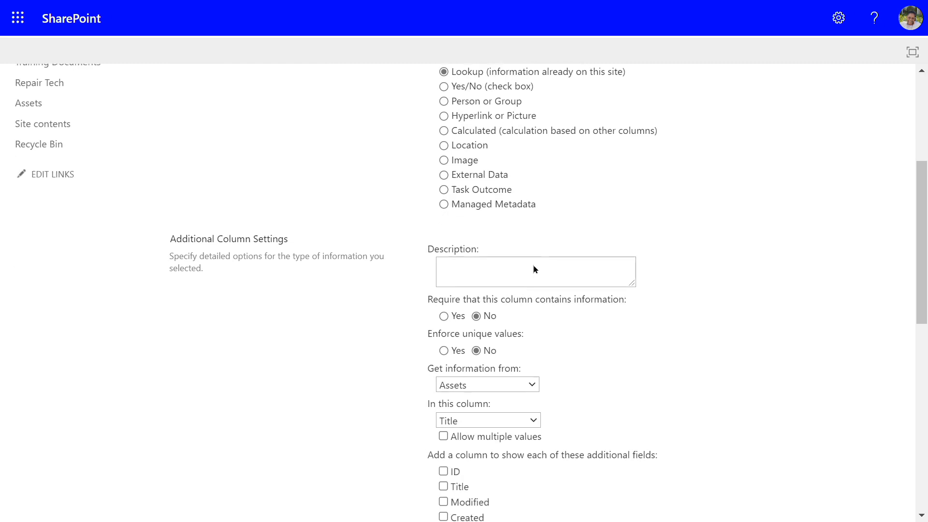
scroll(530, 281, down, 2)
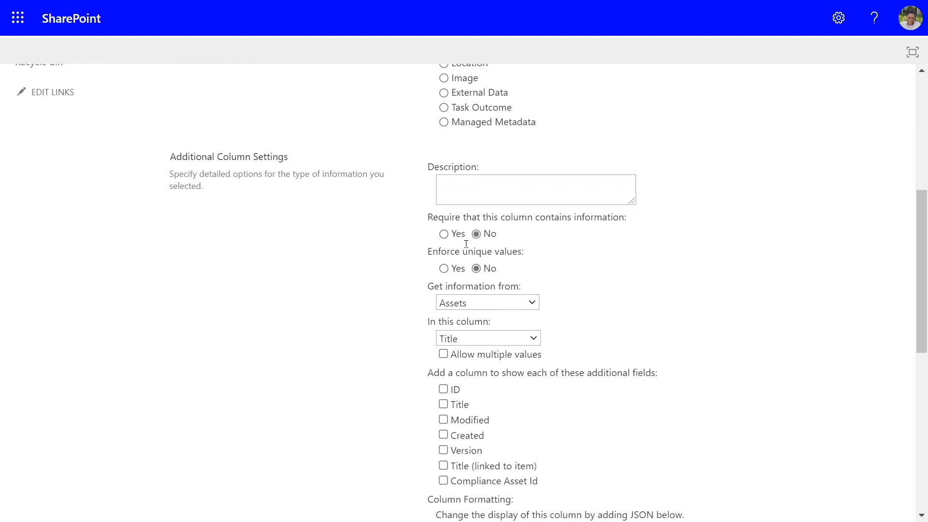
scroll(503, 243, down, 1)
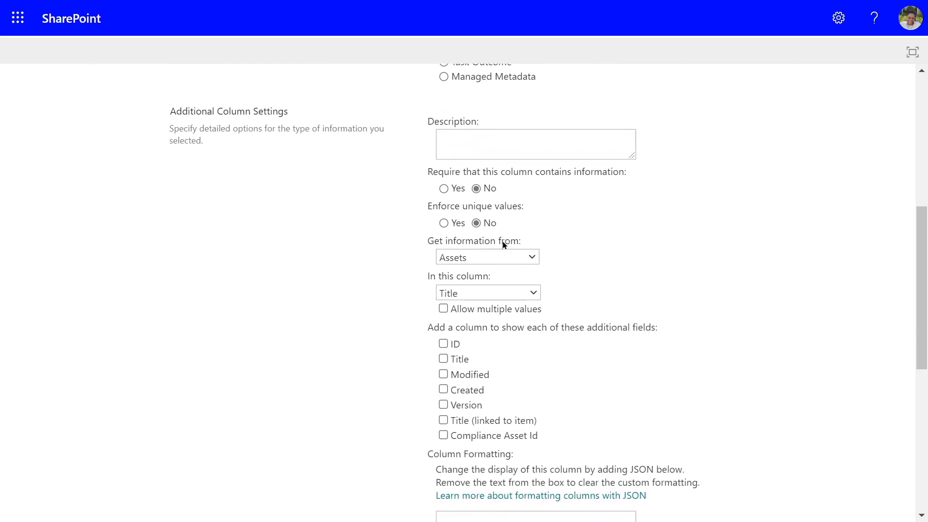
scroll(502, 244, down, 1)
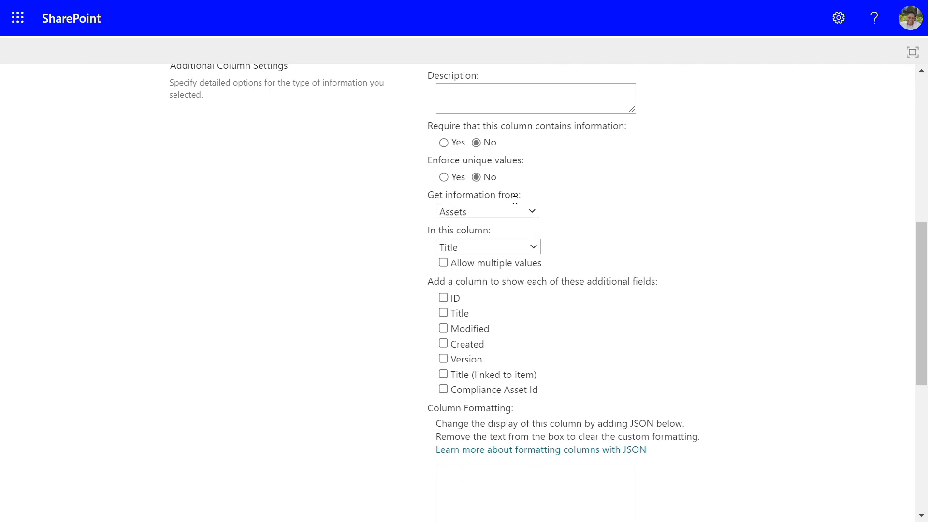
click(535, 212)
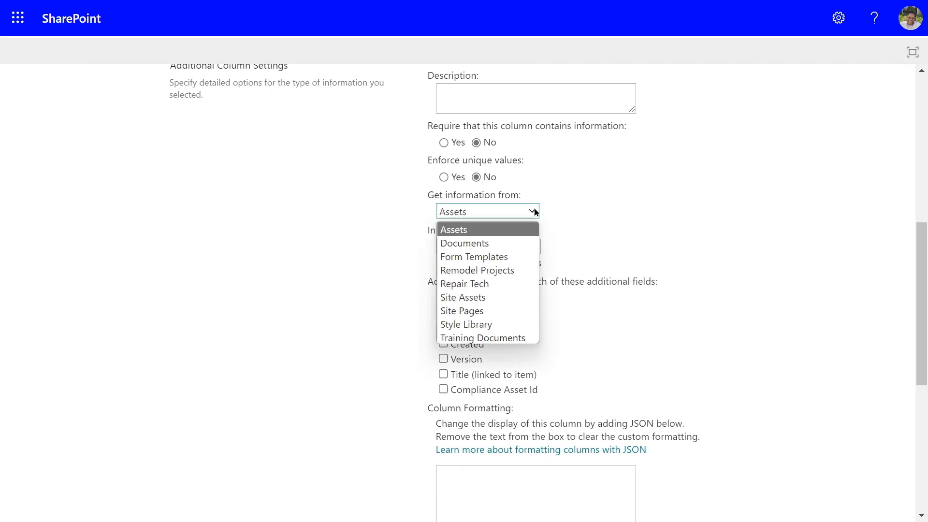
click(474, 287)
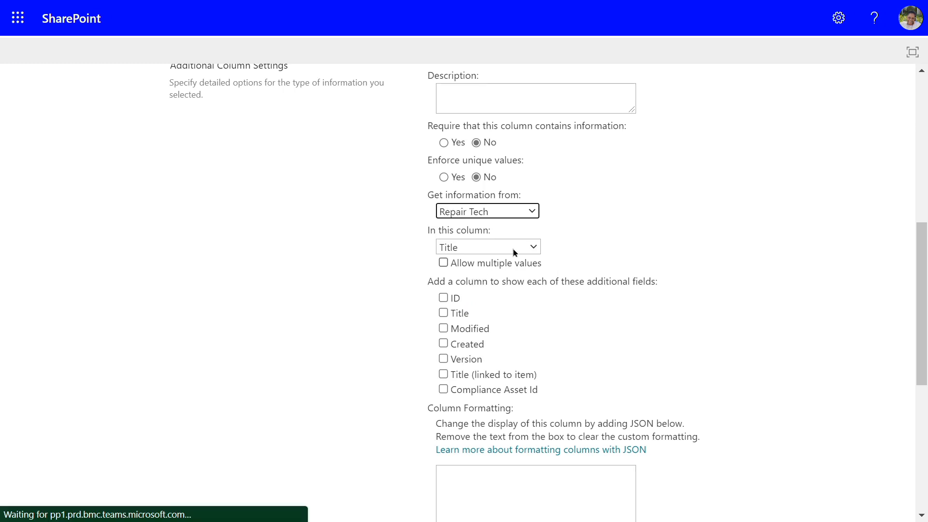
scroll(595, 239, down, 4)
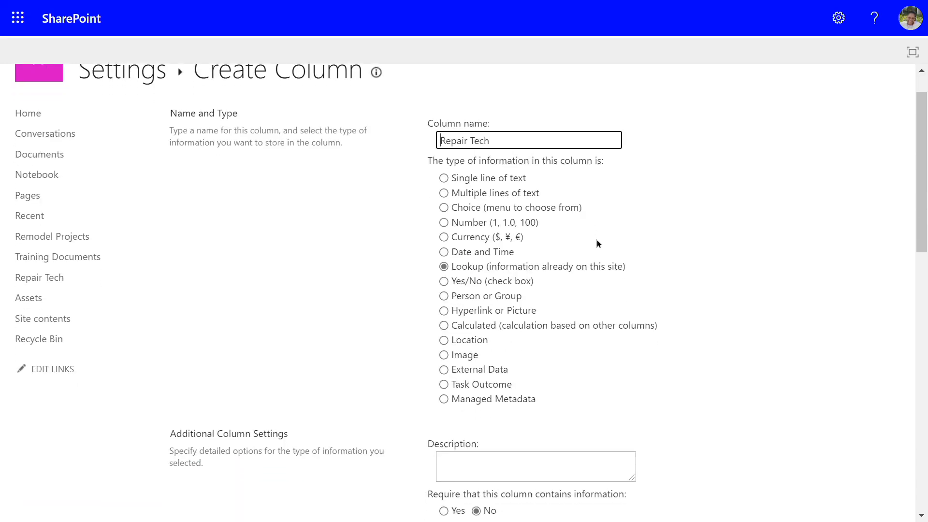
scroll(597, 244, down, 5)
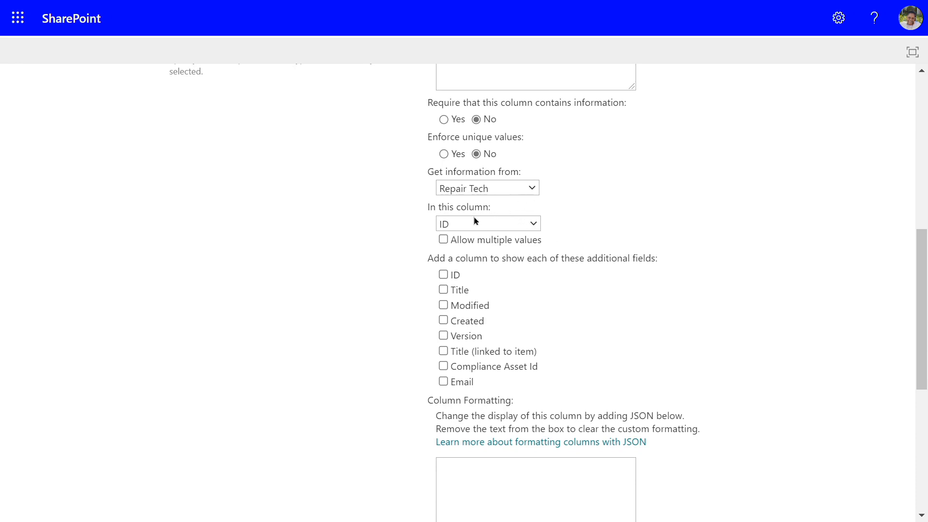
click(533, 225)
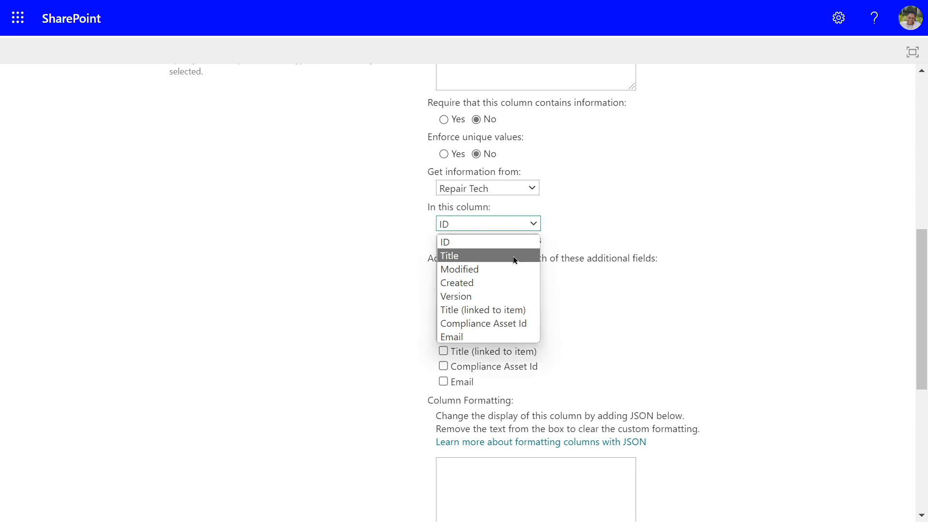
click(467, 336)
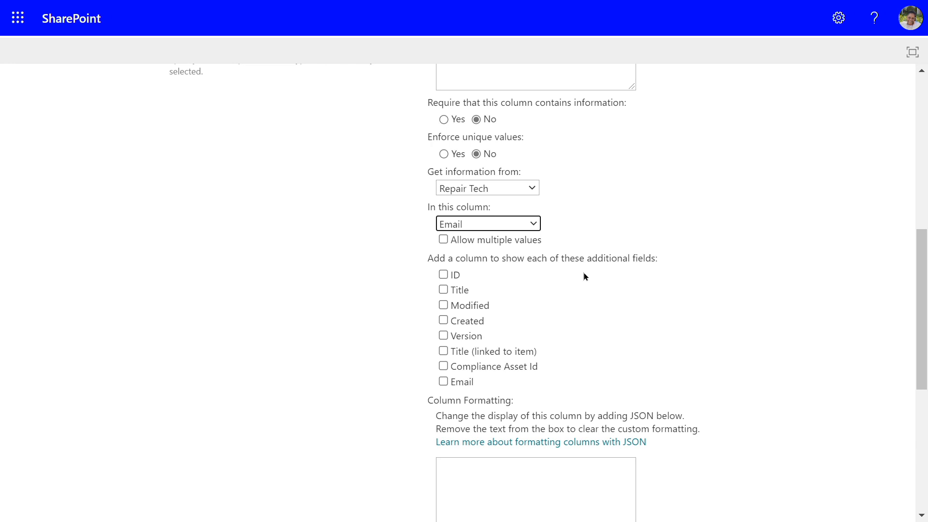
Save the lookup column that gets its information from the Email column of the Repair Tech list
scroll(601, 306, down, 5)
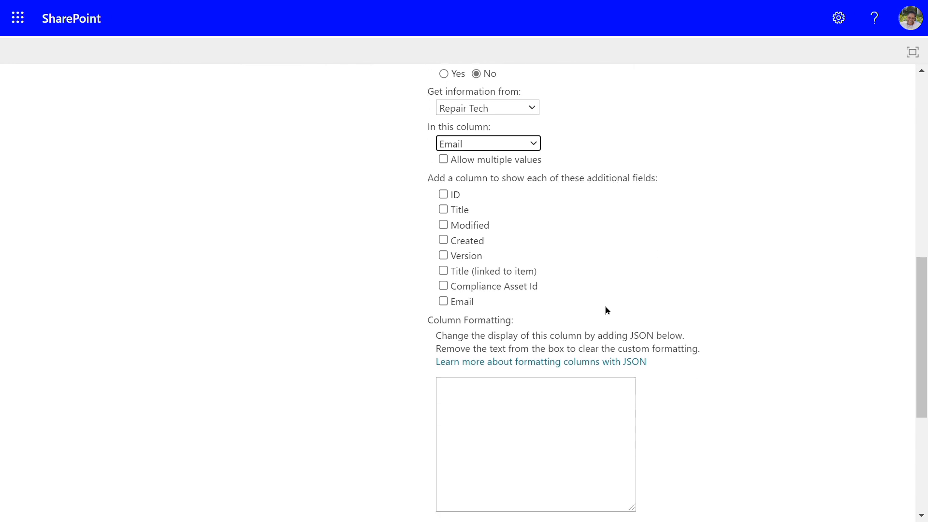
scroll(601, 305, down, 2)
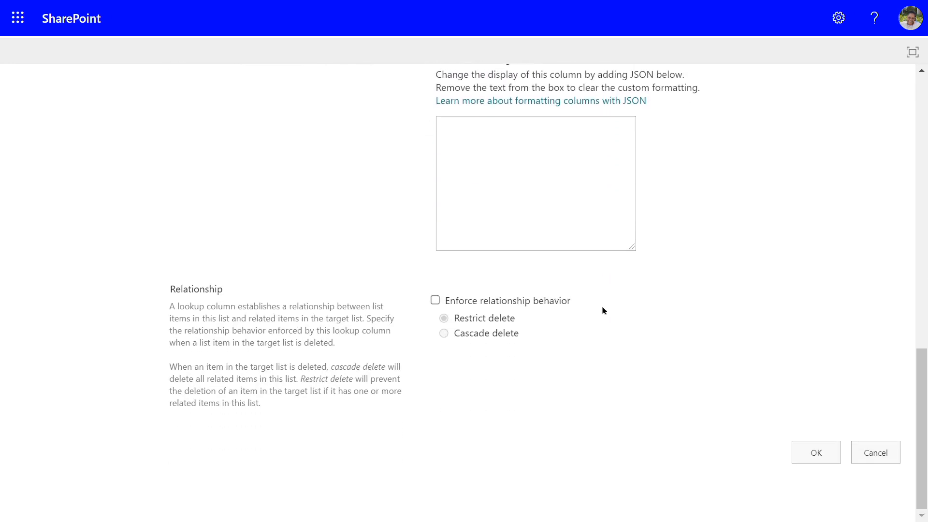
click(815, 453)
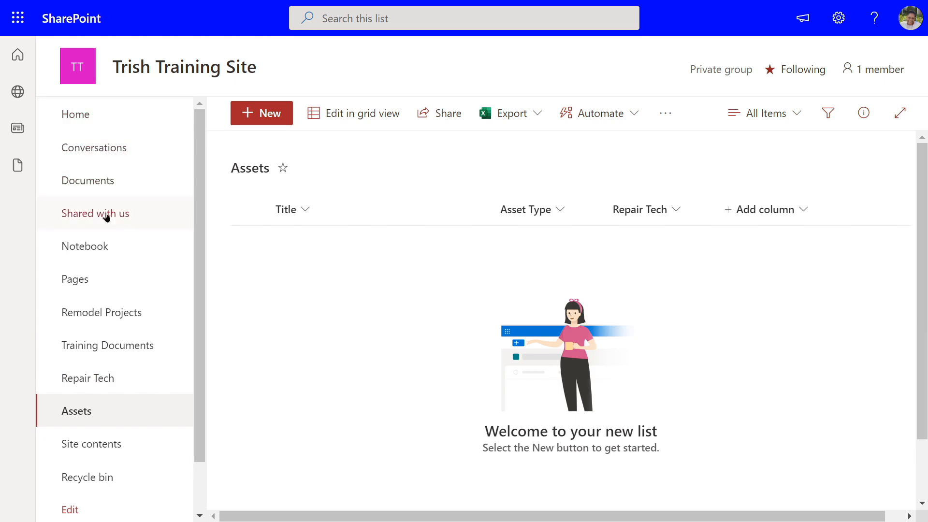
Review the entries in the Repair Tech list and return to the Assets list
click(91, 379)
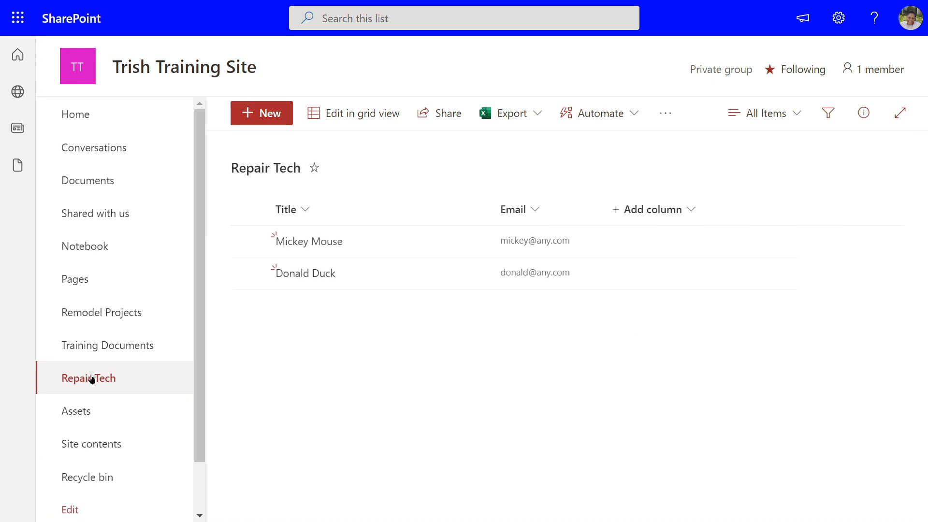
click(93, 412)
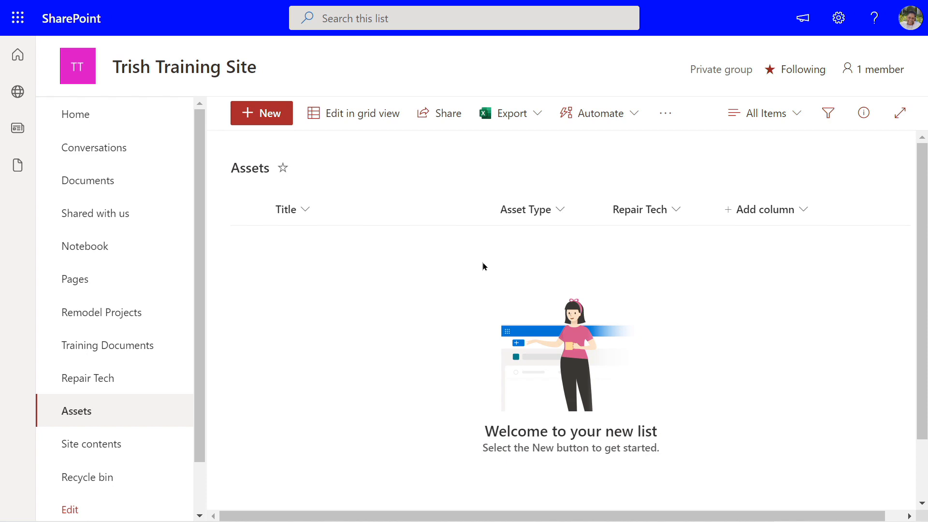
click(89, 412)
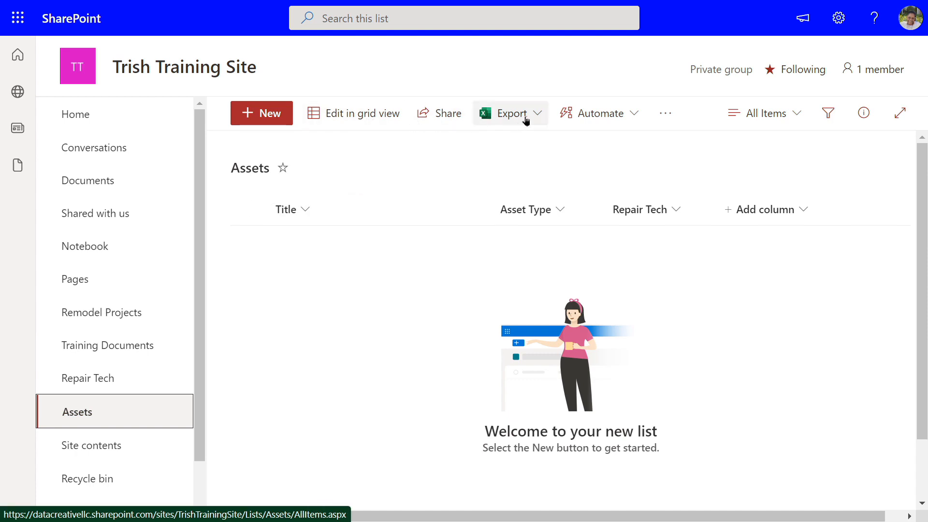
Create a Power Apps app from the Assets list, named Populate SharePoint Assets List
click(633, 116)
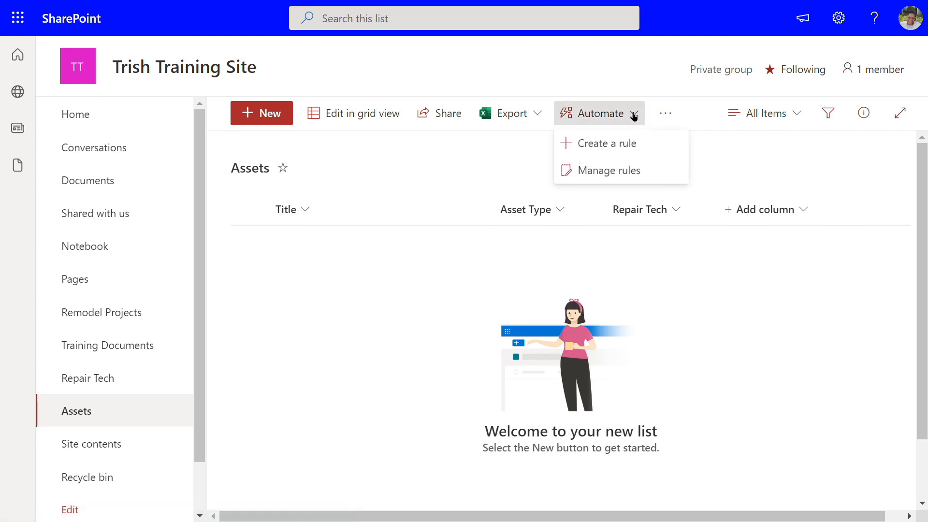
click(633, 116)
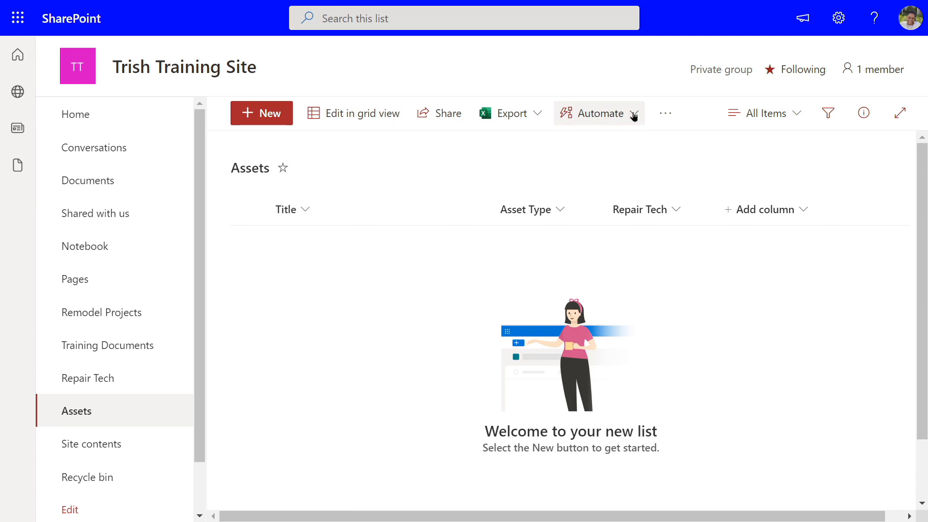
click(664, 116)
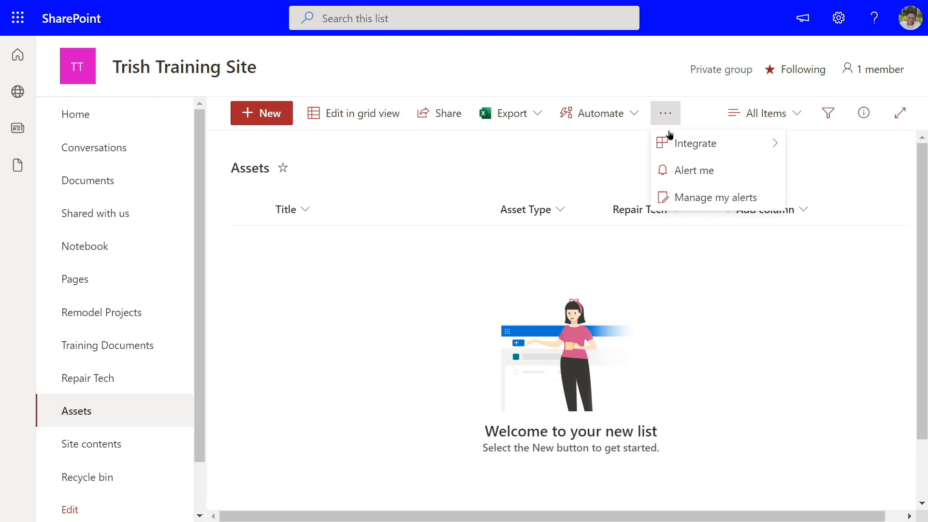
mouse_move(674, 140)
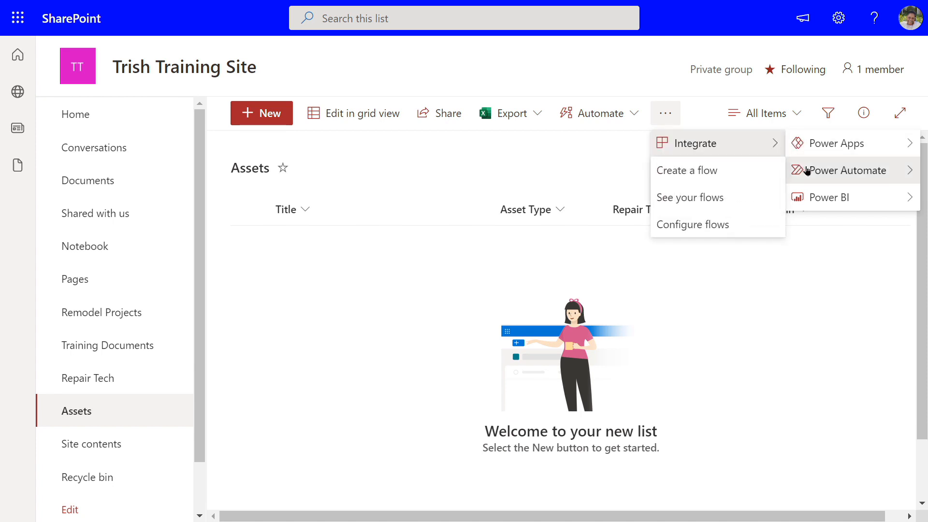
mouse_move(808, 199)
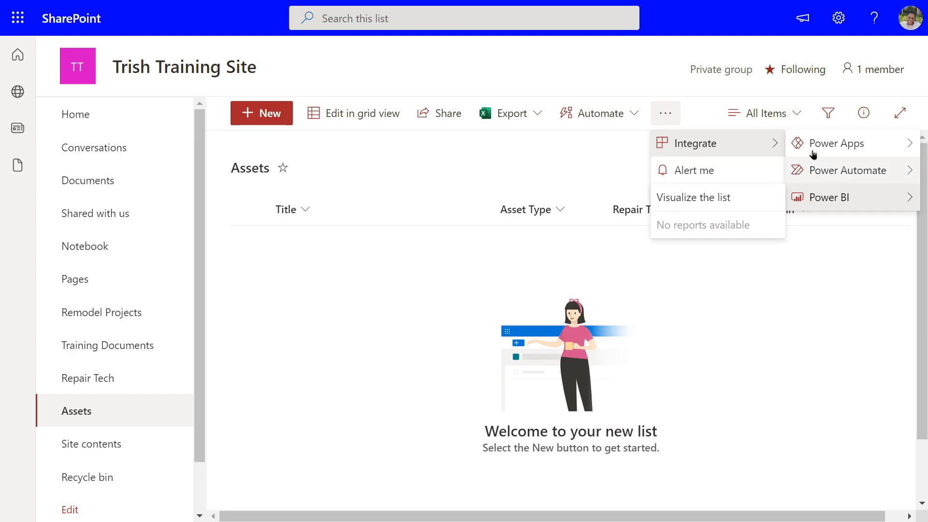
mouse_move(812, 148)
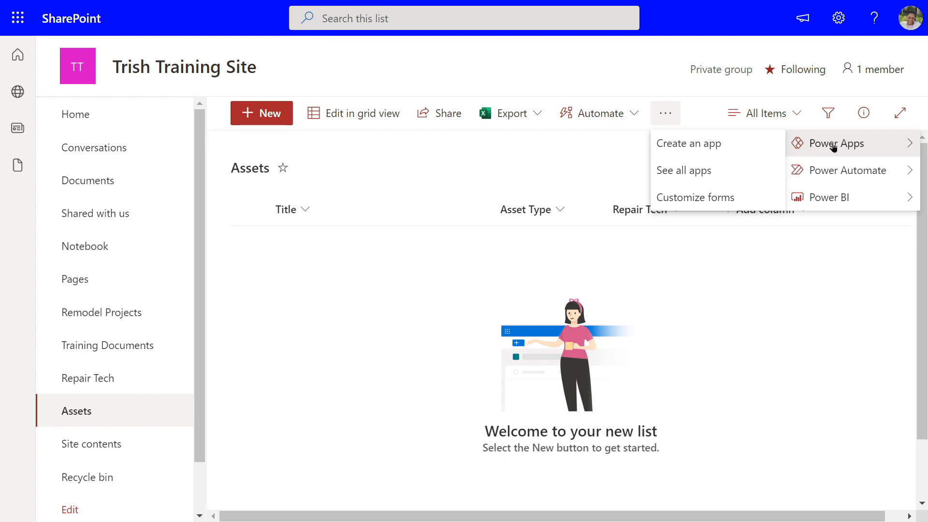
click(689, 147)
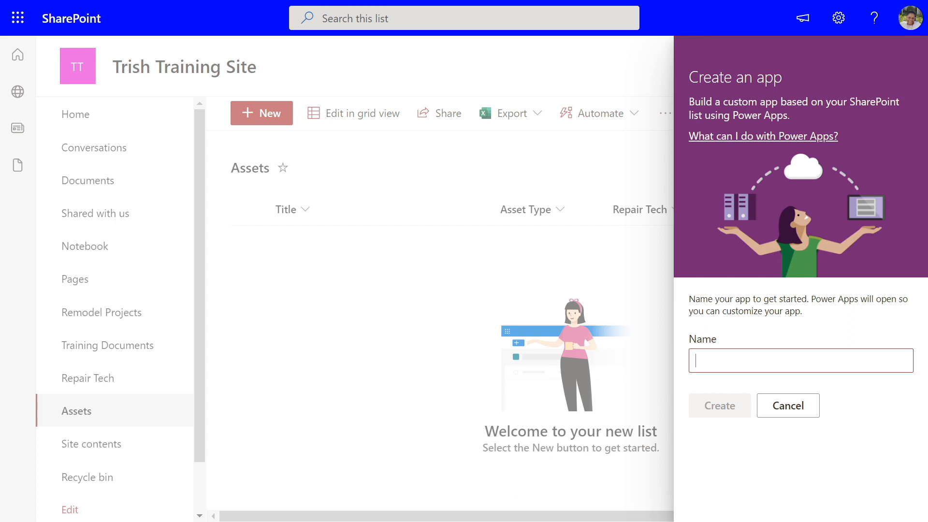
text(Populate SharePoint A)
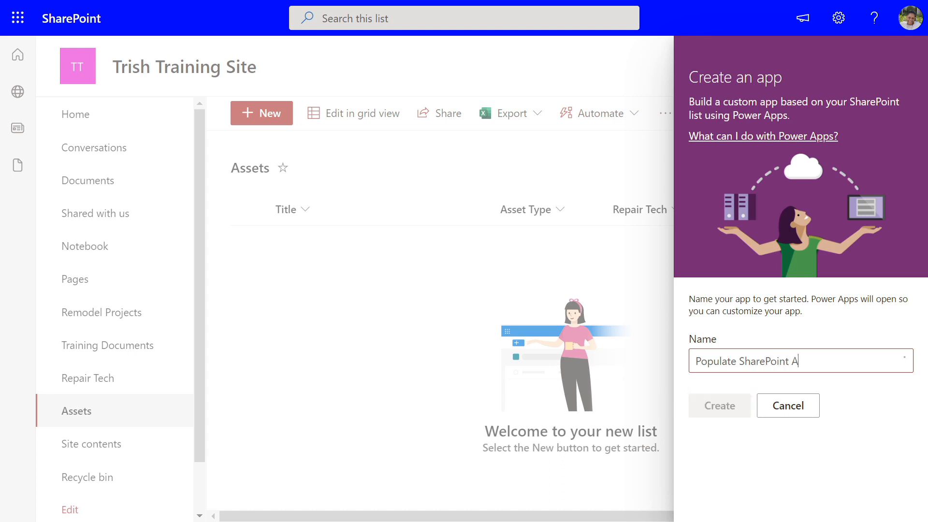
text(ssets List)
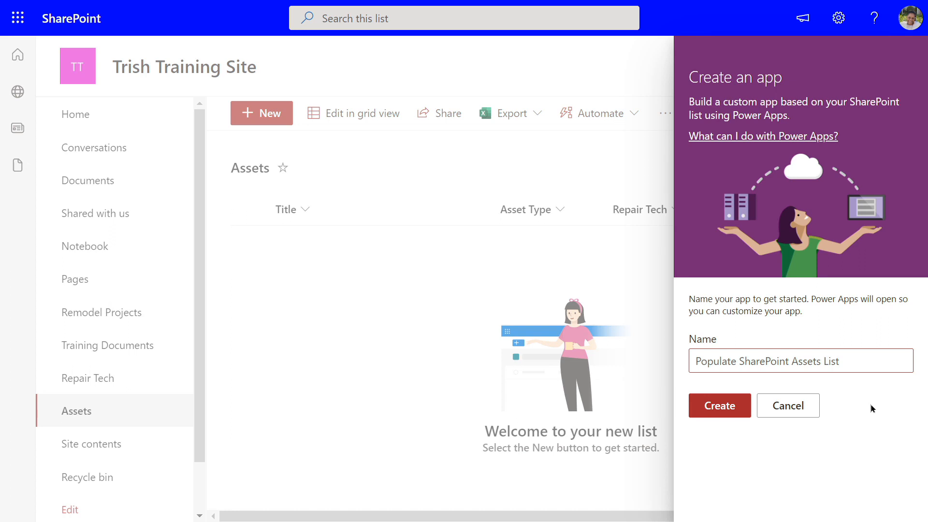
click(719, 408)
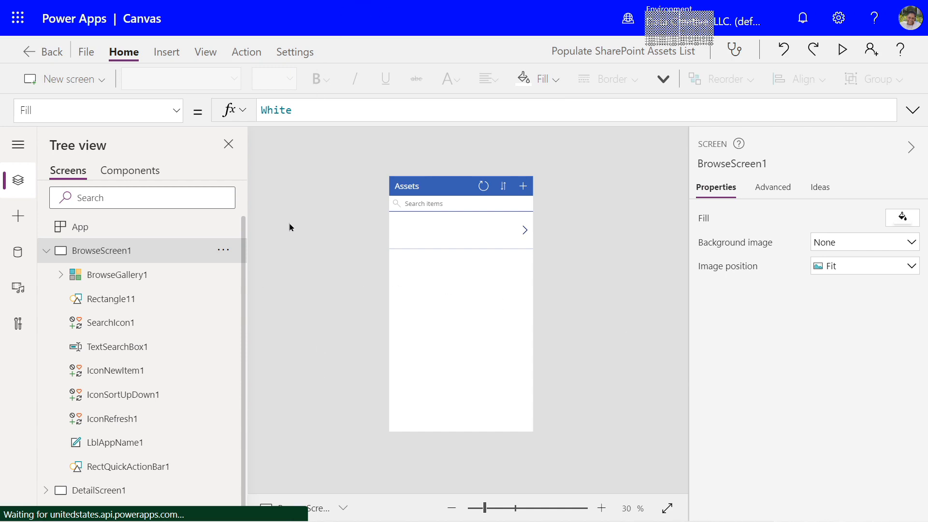
Examine the controls of BrowseScreen1 and its gallery, and the layouts of DetailScreen1 and EditScreen1
click(45, 251)
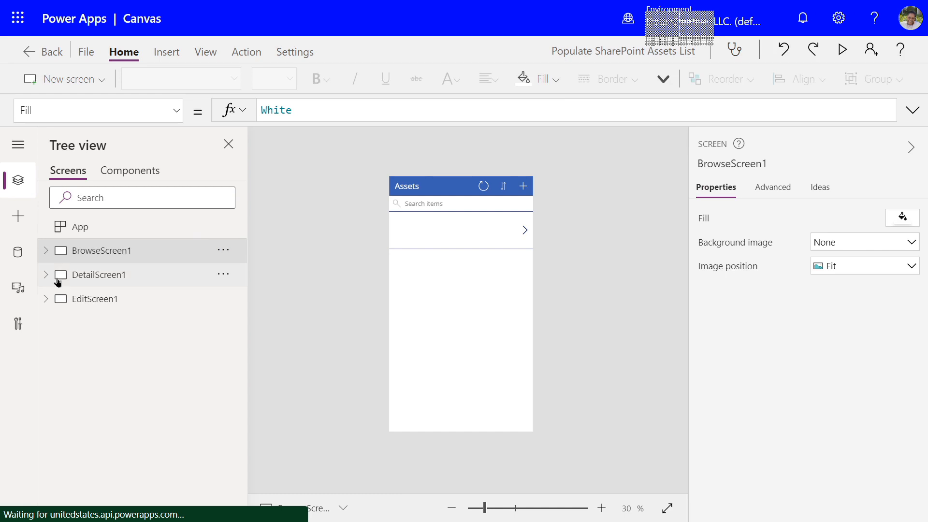
click(46, 250)
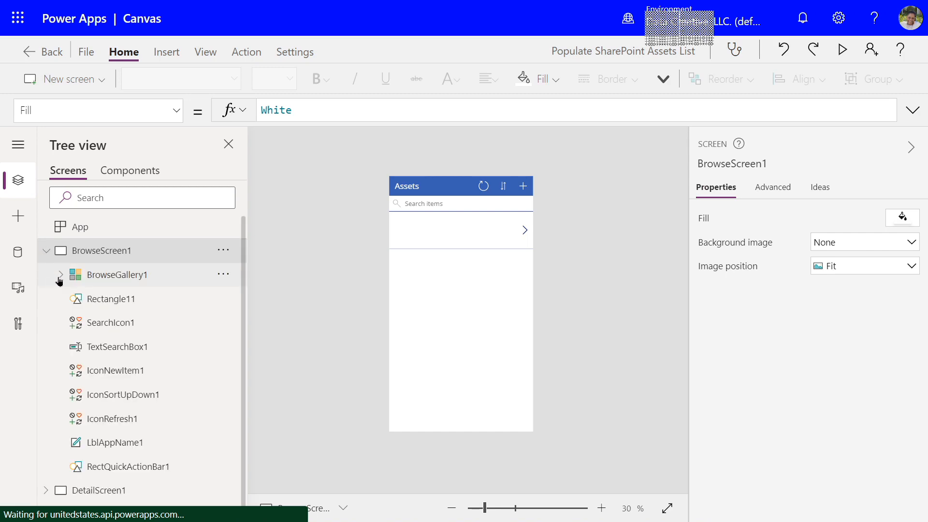
click(60, 276)
click(92, 275)
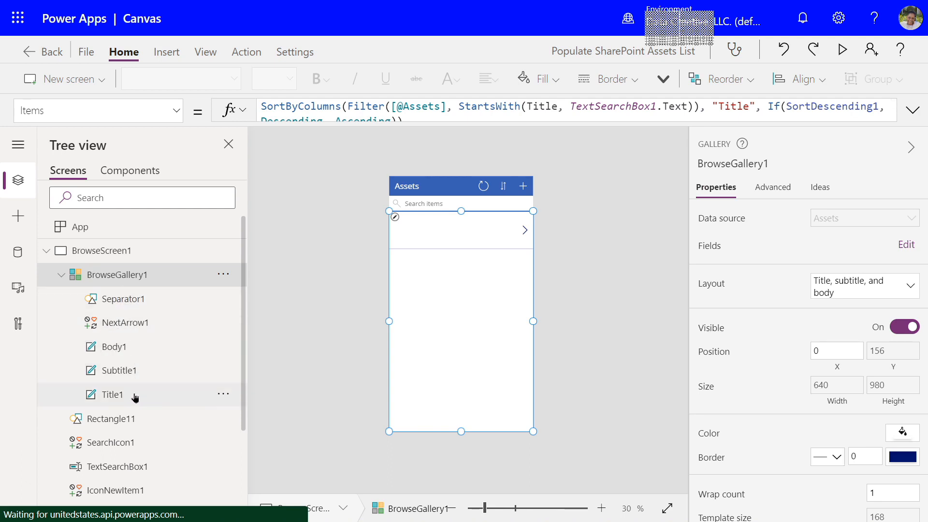
scroll(141, 381, down, 1)
scroll(141, 381, down, 5)
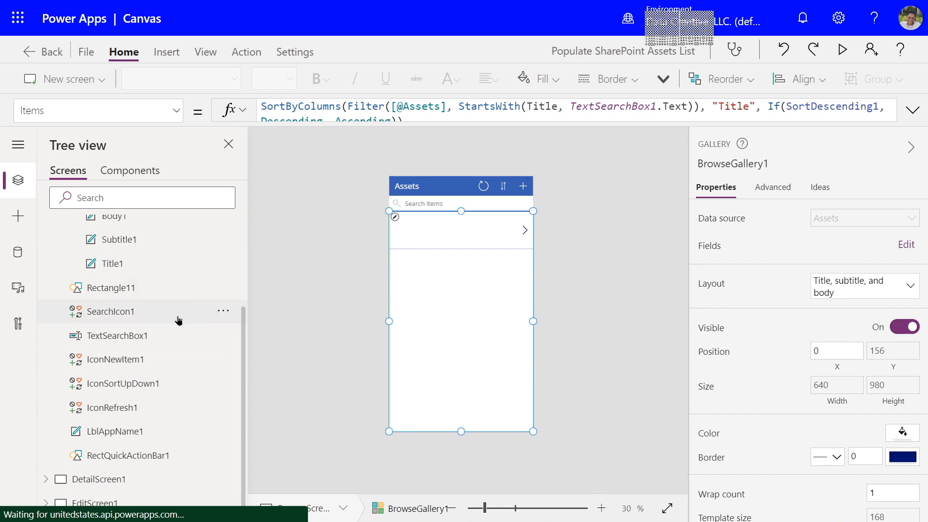
click(120, 478)
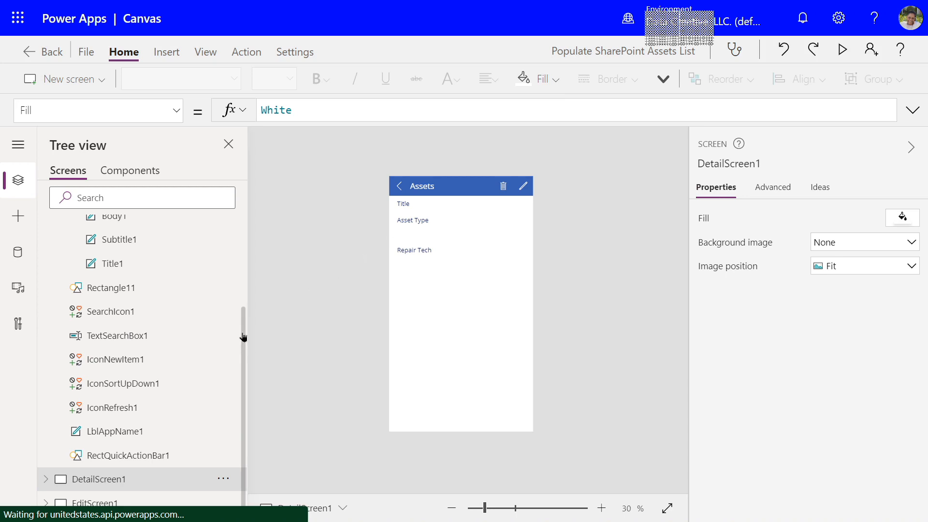
click(109, 503)
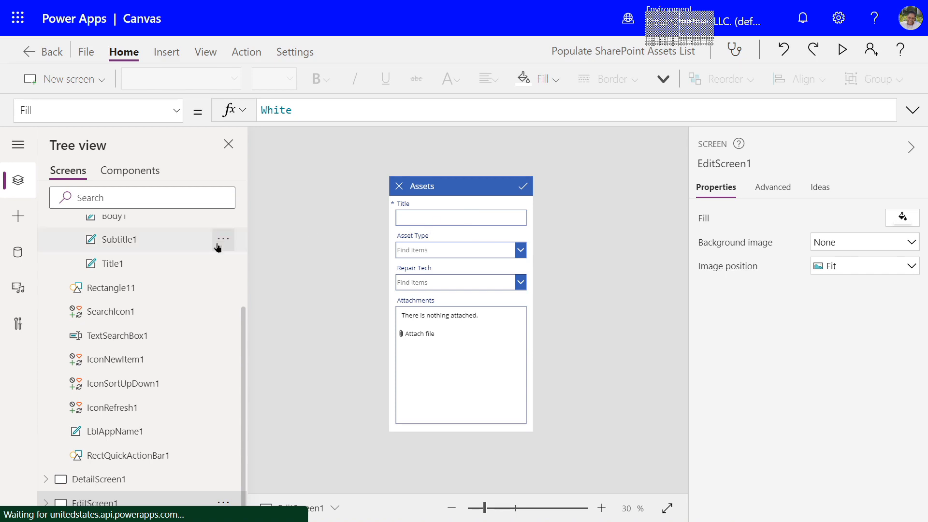
drag(242, 312, 245, 218)
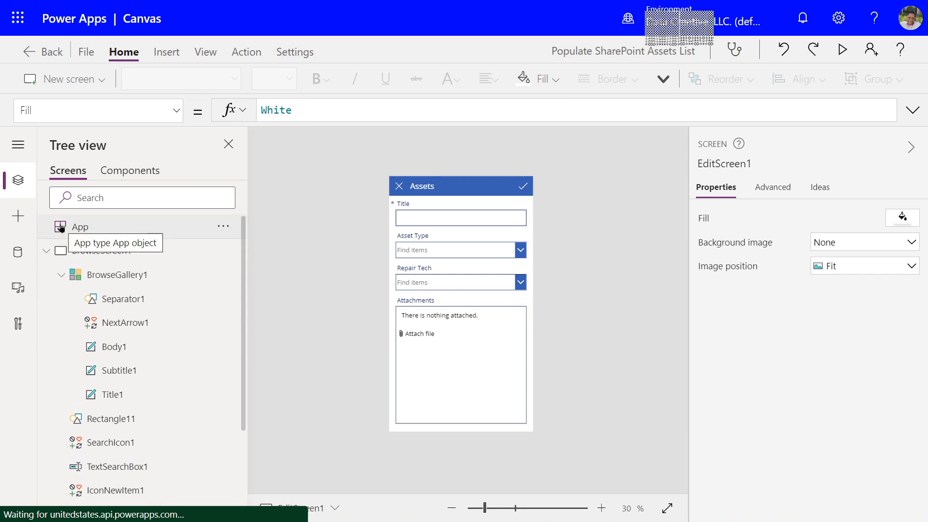
click(47, 251)
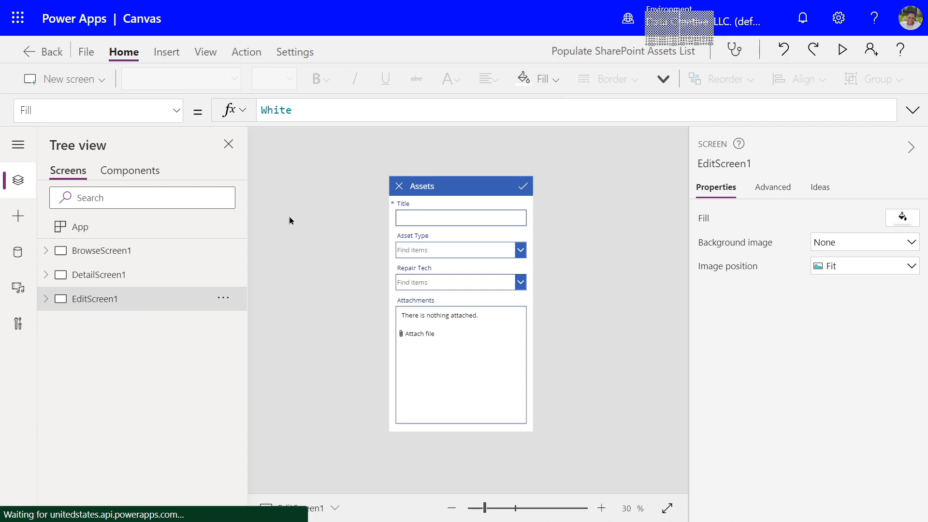
Close the app editor and play the Populate SharePoint Assets List app from the list of apps
click(83, 52)
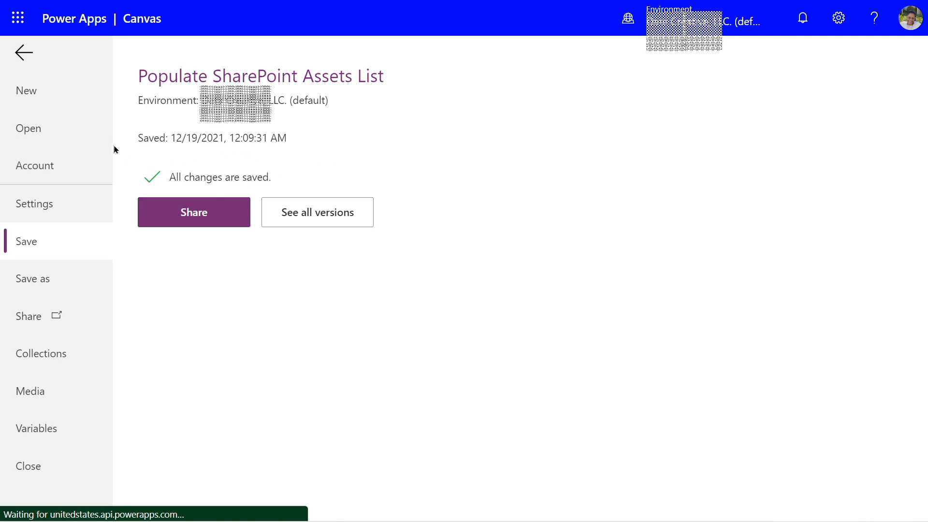
click(30, 466)
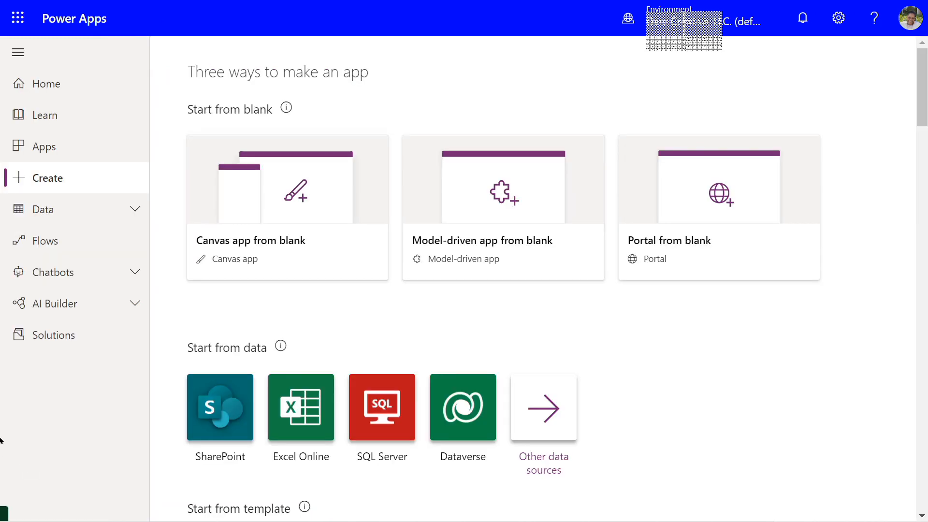
click(44, 147)
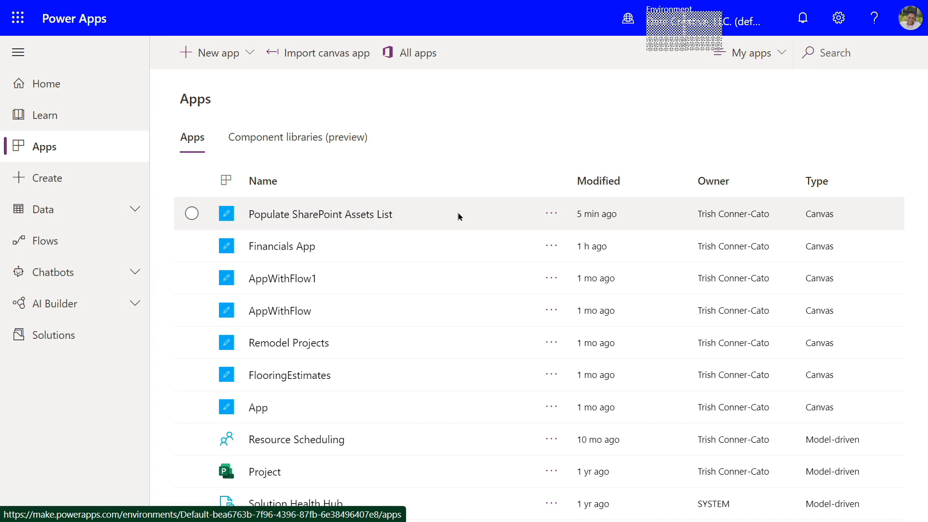
click(550, 214)
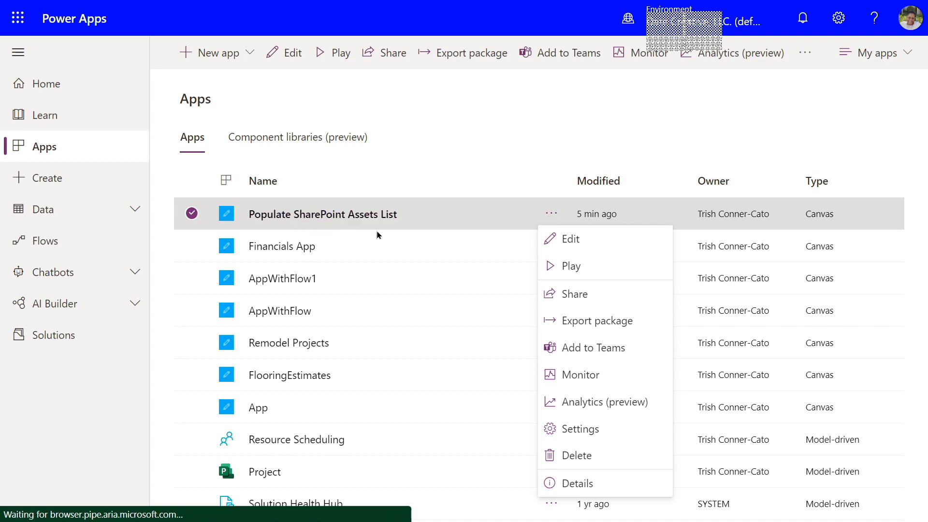
click(574, 268)
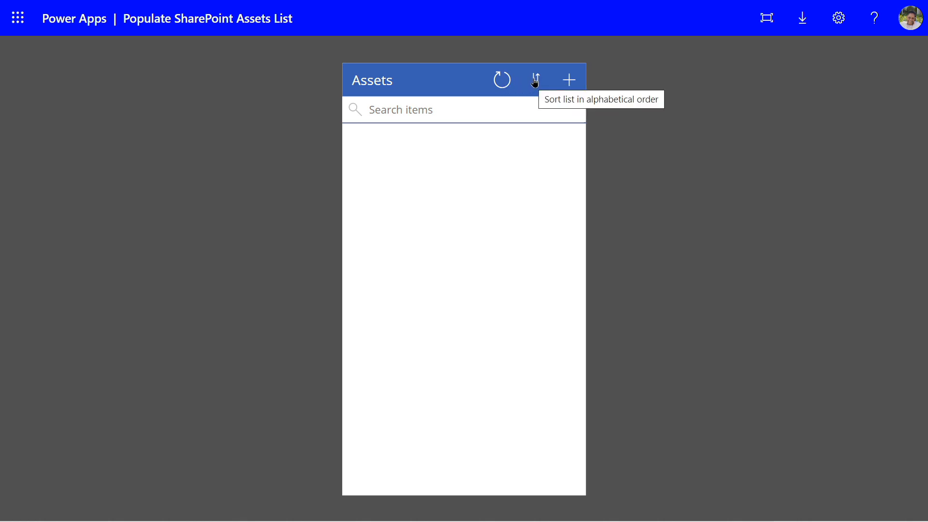
Add an asset titled Dell XPS 8940 with type Desktop and the first listed Repair Tech, and view its saved details
click(569, 81)
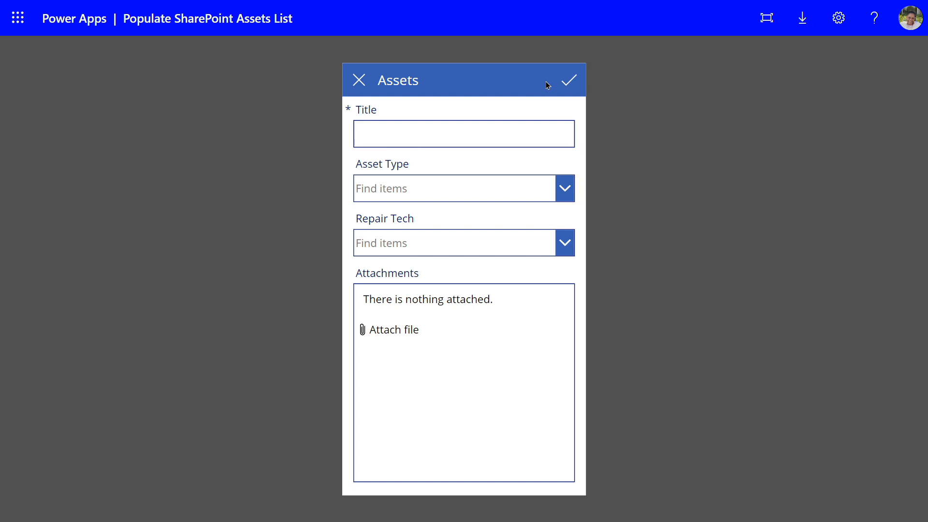
click(503, 126)
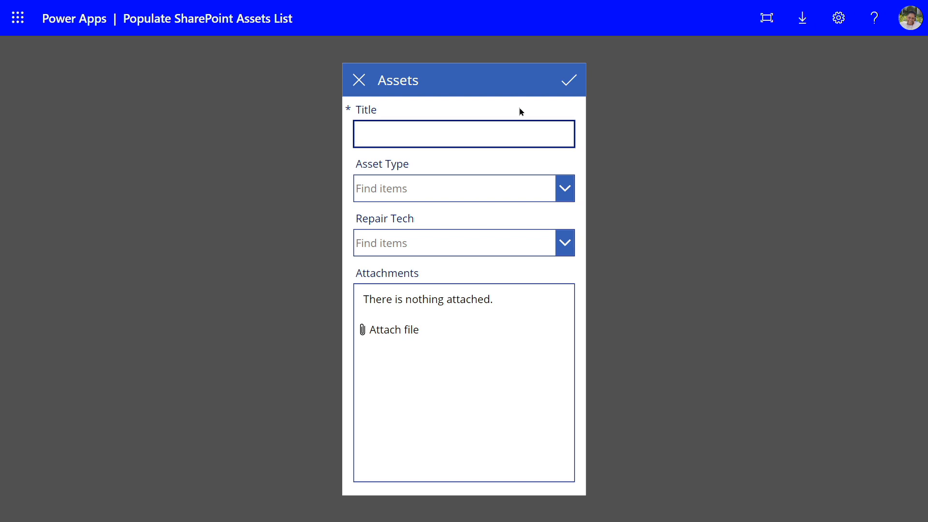
text(Dell XPS 8940)
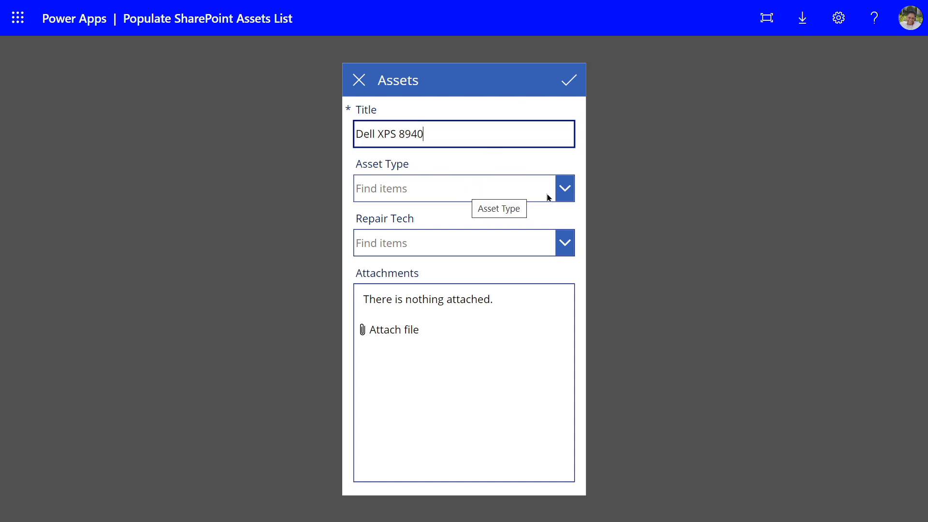
click(563, 192)
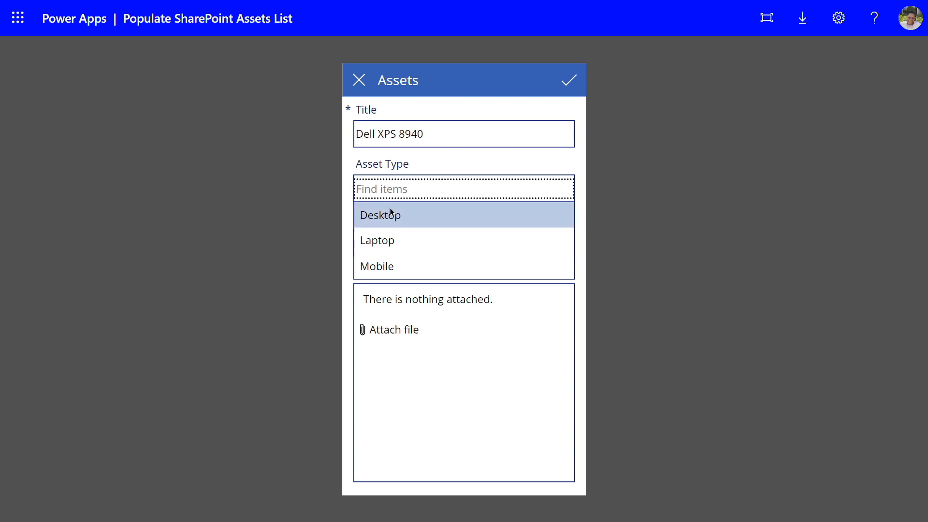
click(390, 220)
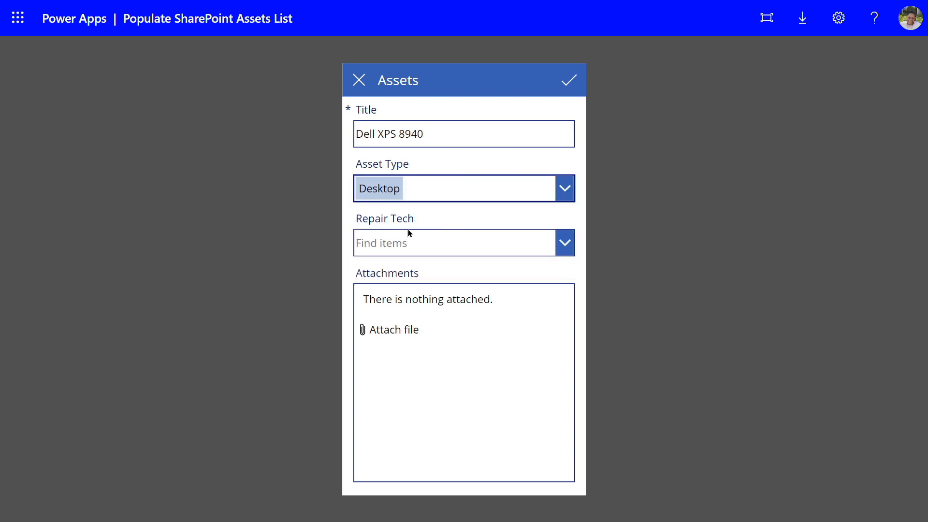
click(564, 248)
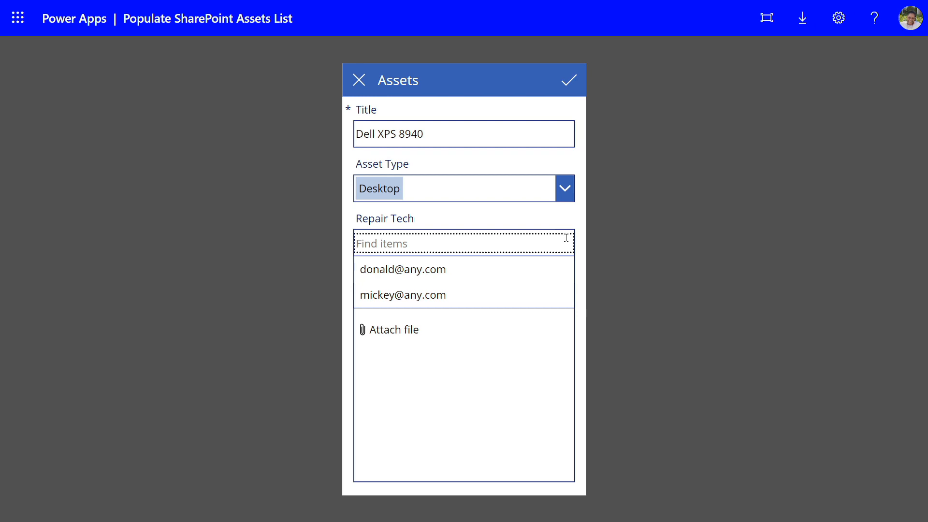
click(450, 269)
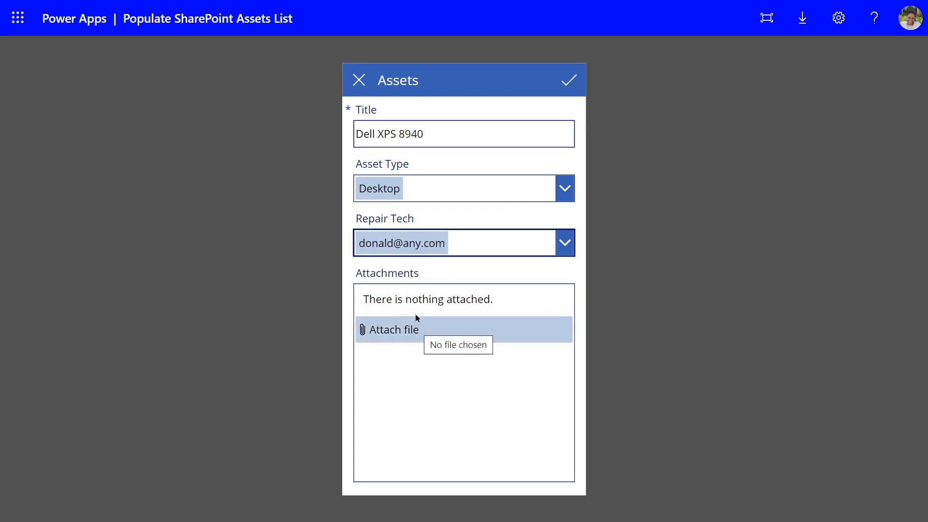
click(568, 85)
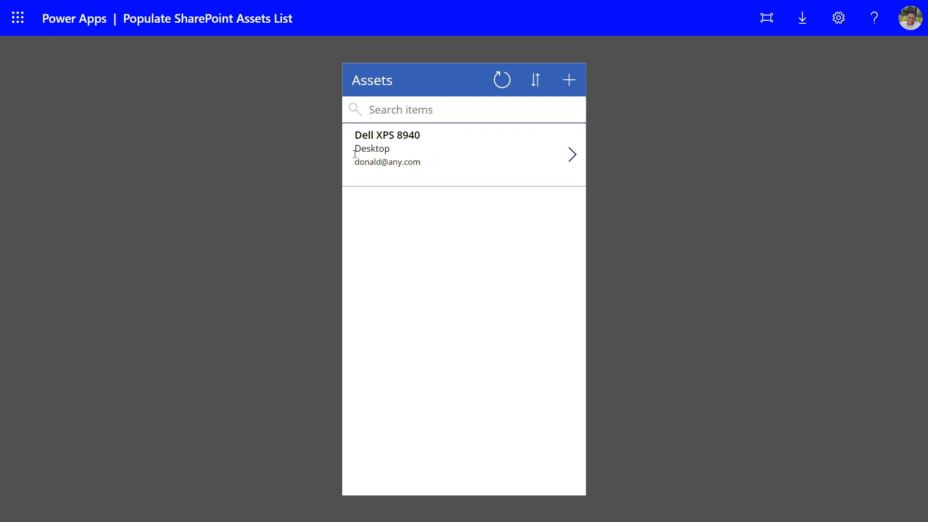
click(572, 155)
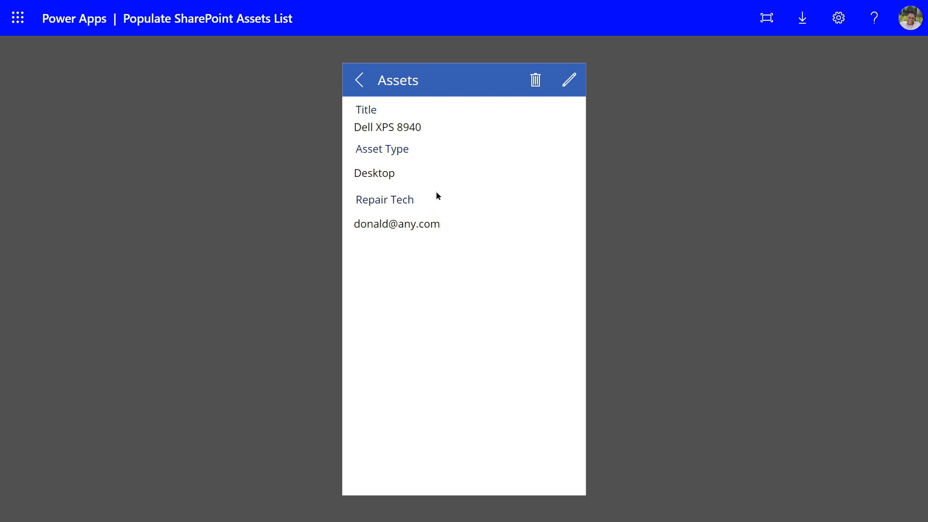
click(359, 80)
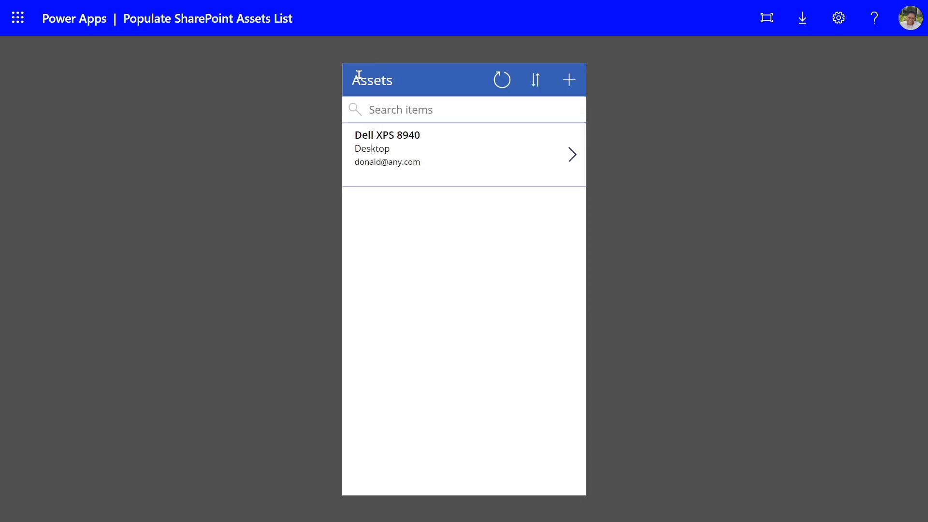
Add an asset record titled HP Pavilion with asset type Desktop and the first listed Repair Tech
click(570, 80)
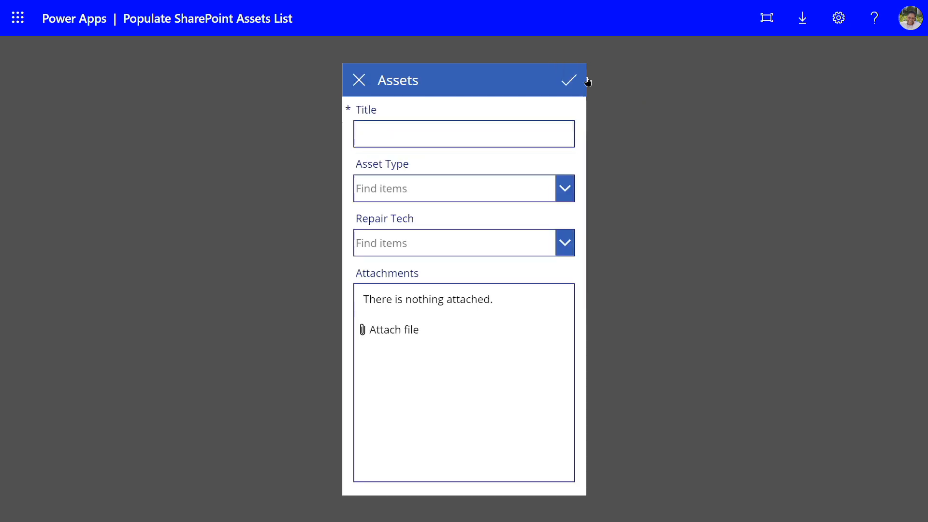
click(407, 141)
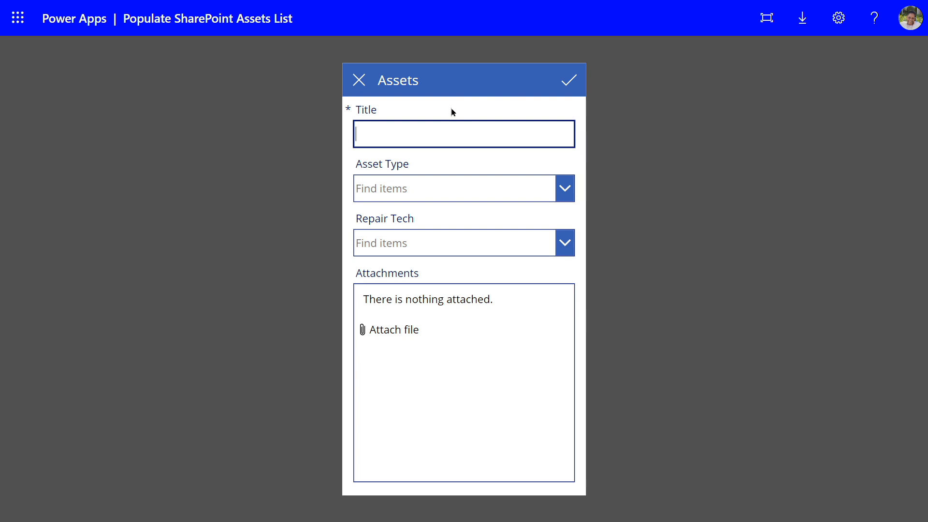
text(HP Pavilion)
click(420, 189)
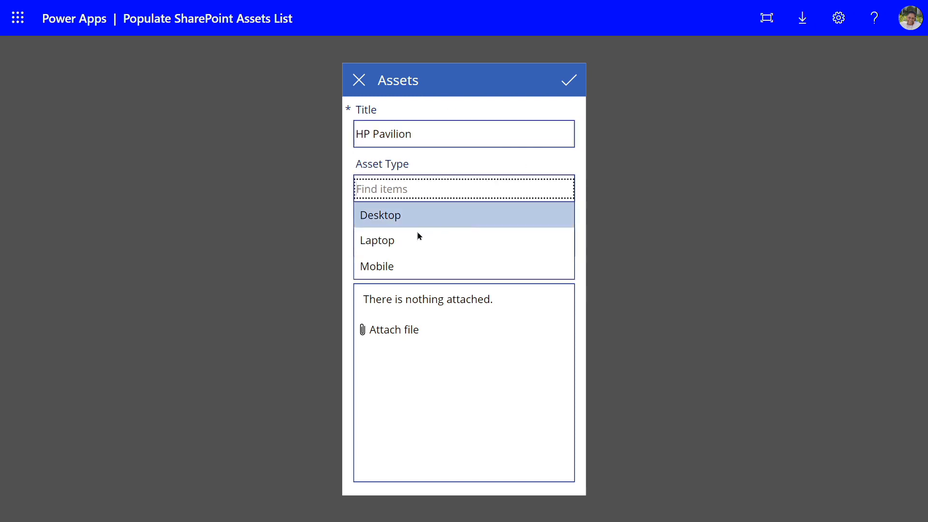
click(411, 218)
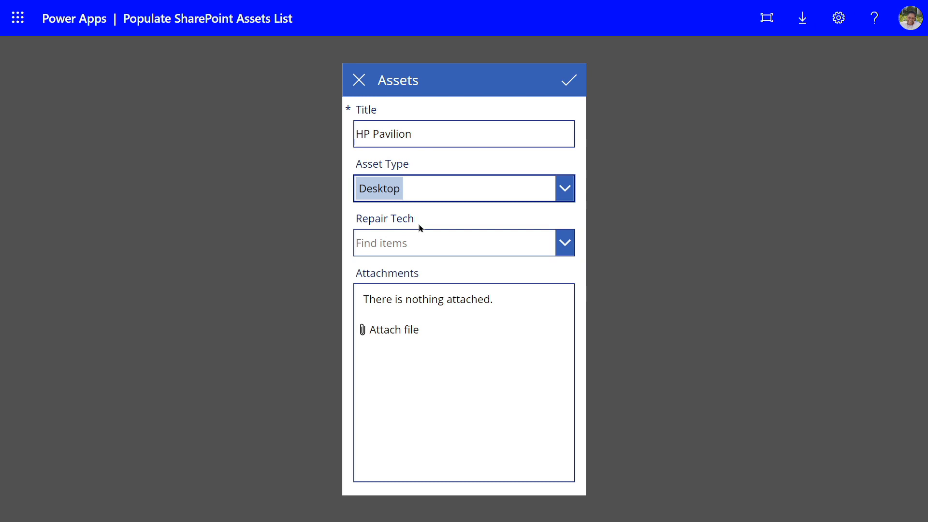
click(562, 247)
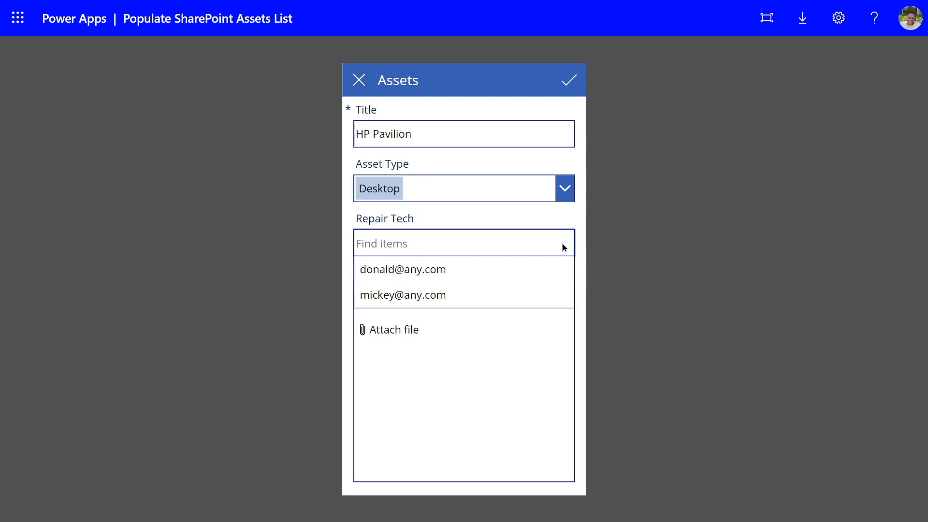
click(418, 269)
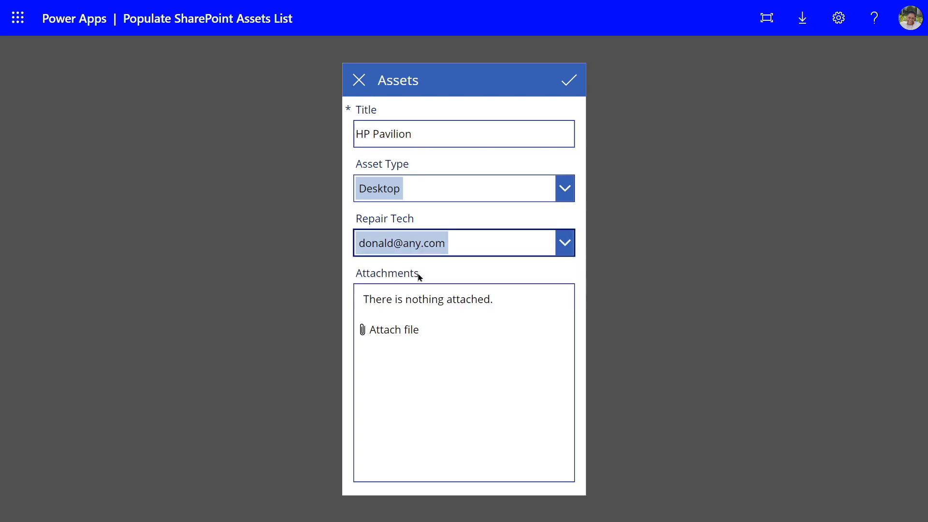
click(568, 85)
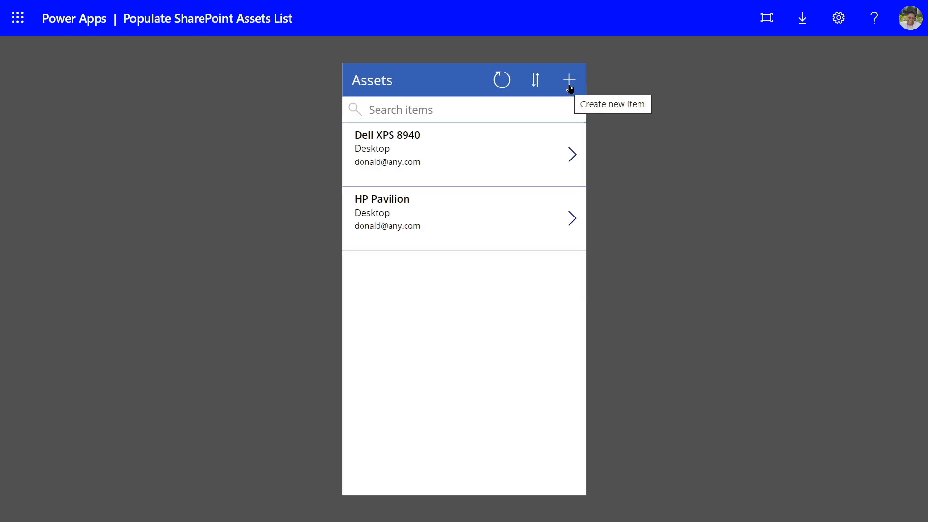
Add an asset record titled Dell Inspiron with asset type Laptop and the second listed Repair Tech
click(569, 82)
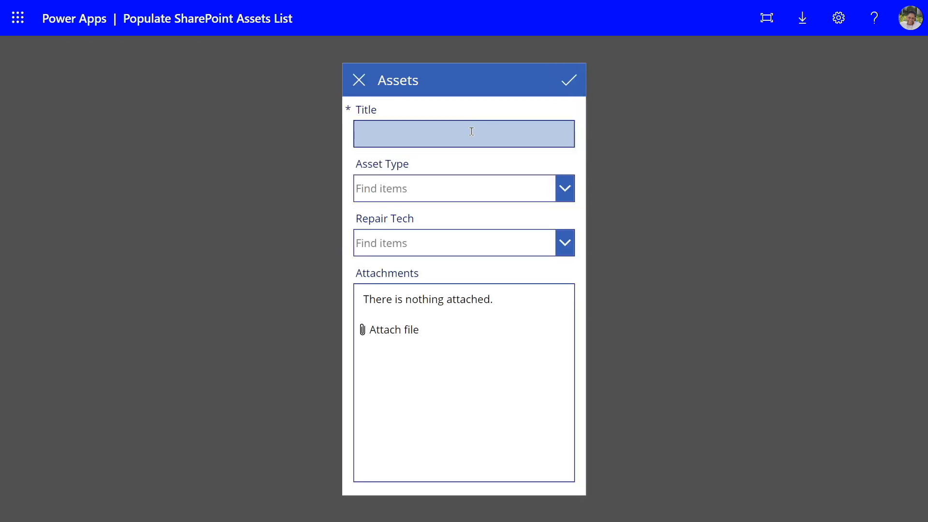
text(Del)
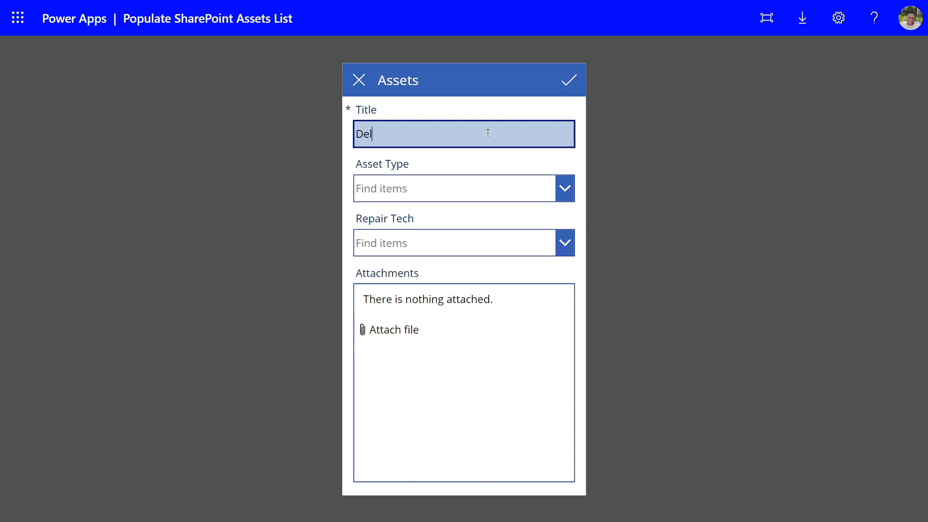
text(l Inspiron)
click(562, 191)
click(410, 233)
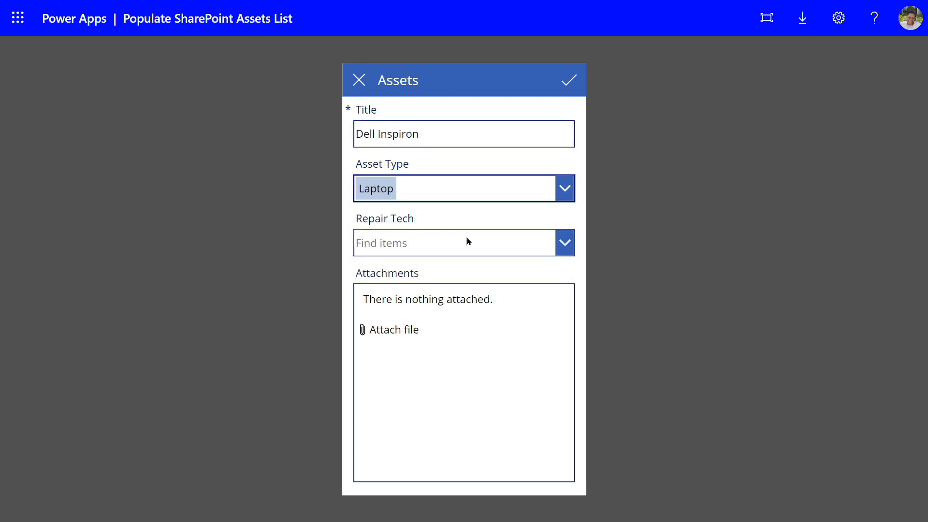
click(564, 238)
click(431, 293)
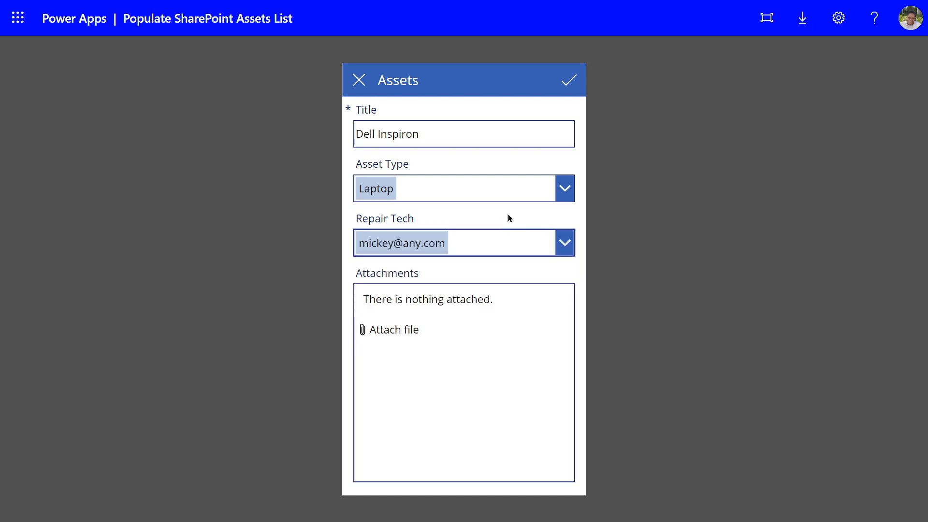
click(566, 82)
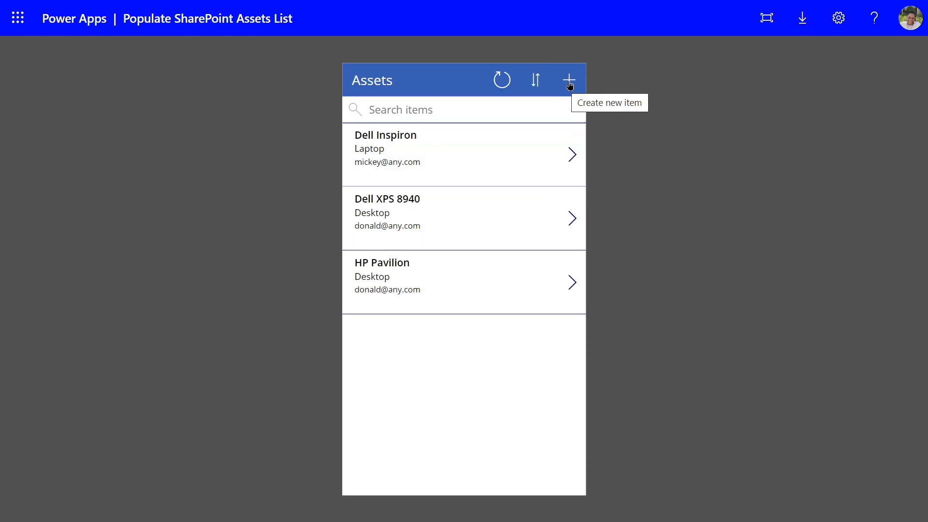
Add an asset record titled HP 17.3" with asset type Laptop and the second listed Repair Tech
click(569, 85)
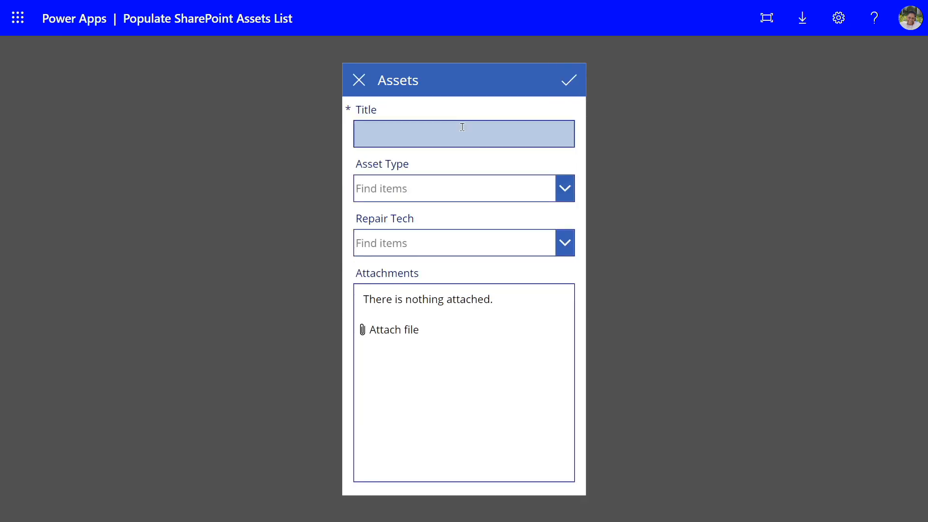
click(443, 127)
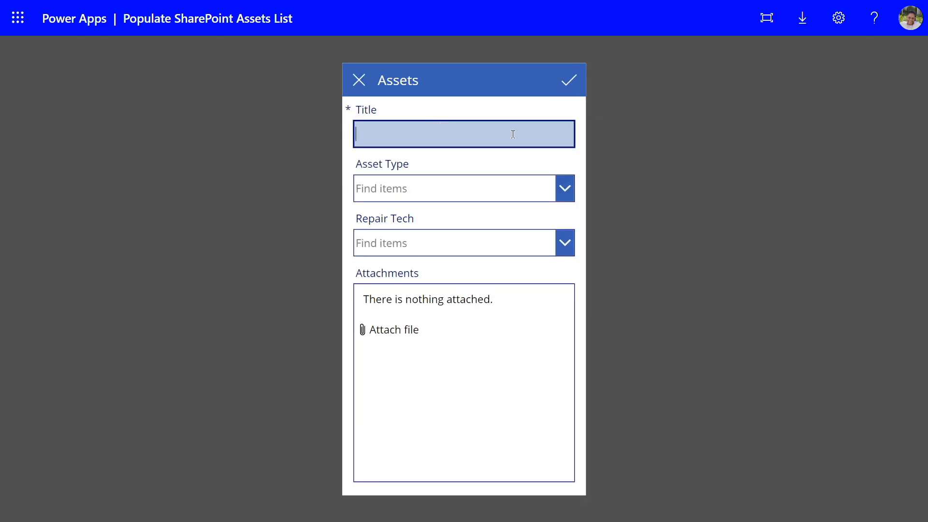
text(HP 17.3")
click(572, 196)
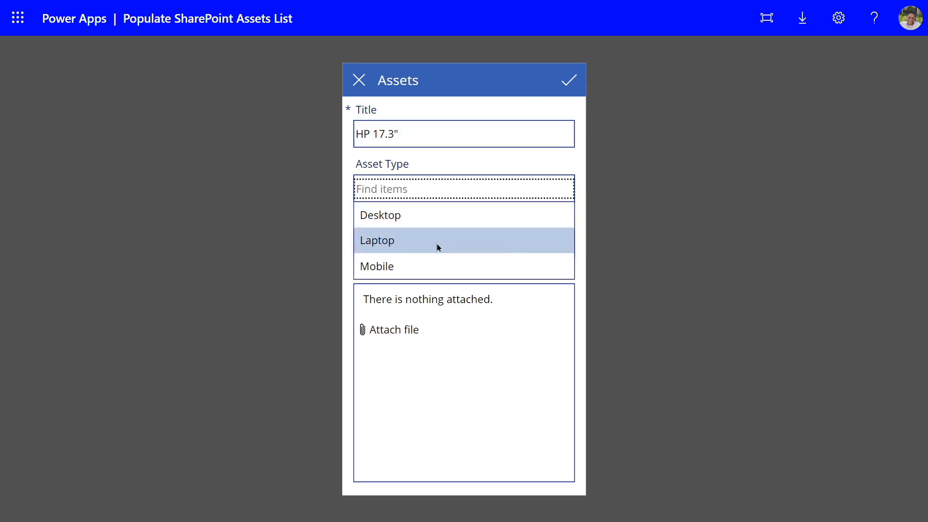
click(437, 246)
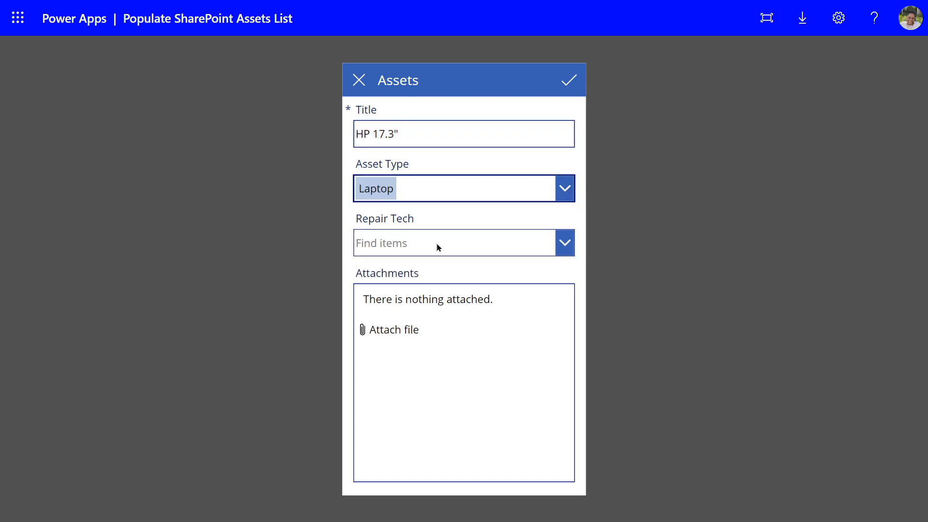
click(566, 239)
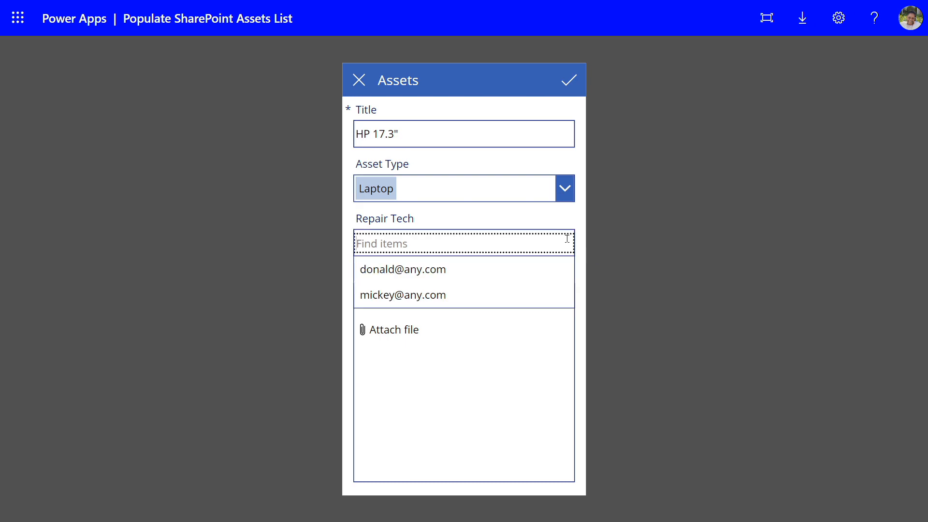
click(424, 294)
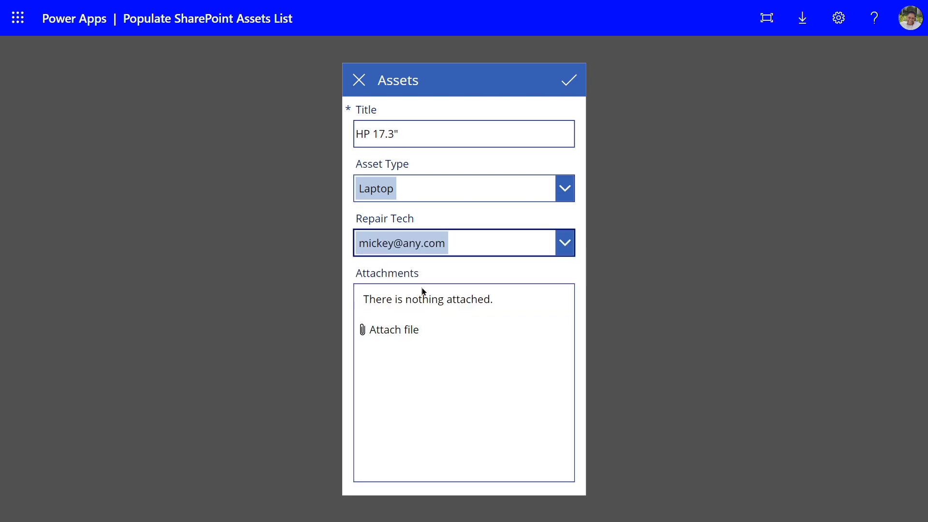
click(568, 83)
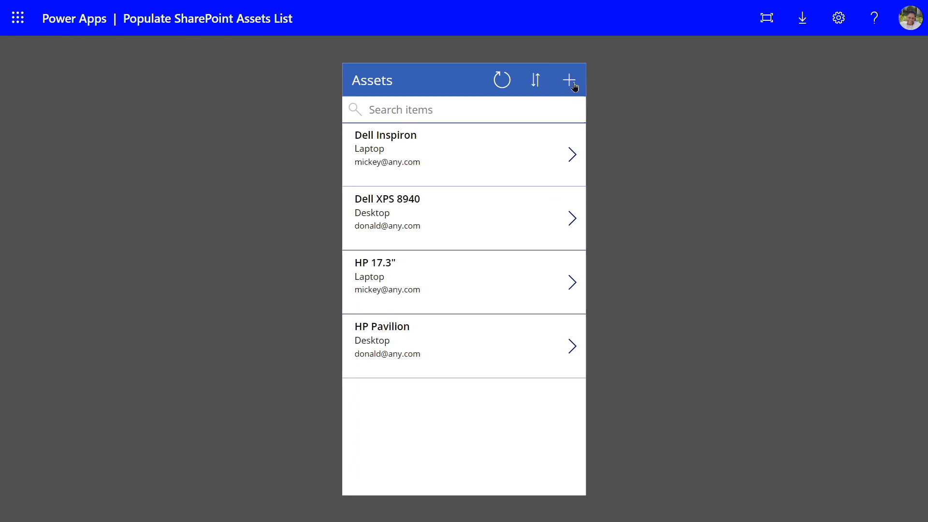
Add an asset record titled Surface Pro with asset type Mobile and the first listed Repair Tech
click(569, 82)
click(471, 132)
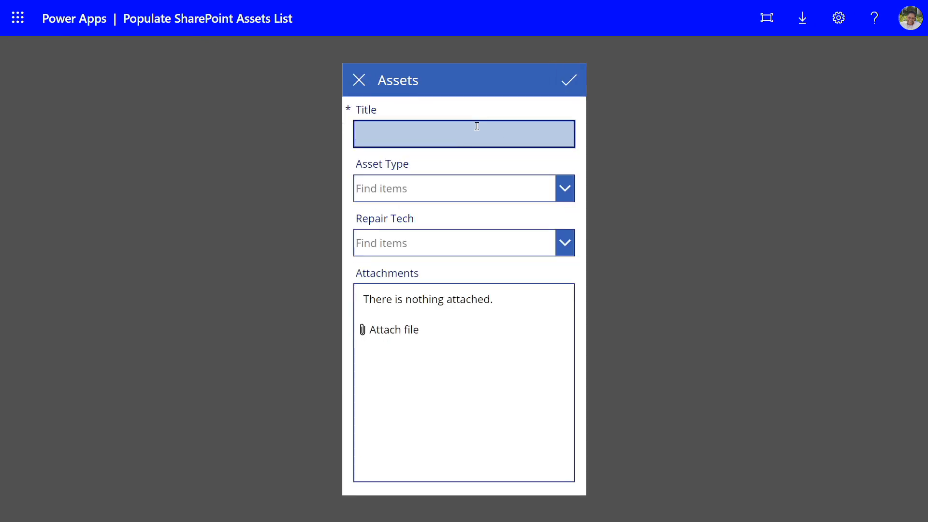
text(Surface Pro)
click(564, 188)
click(432, 259)
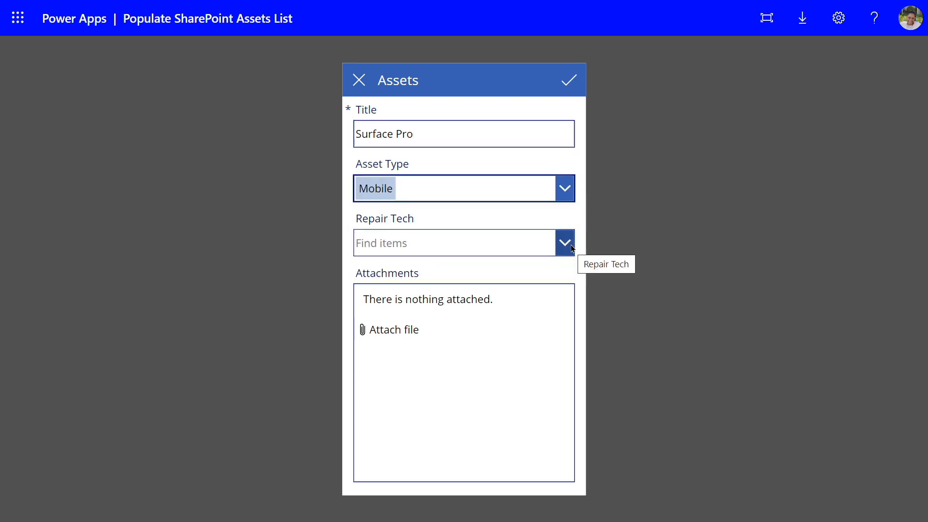
click(571, 248)
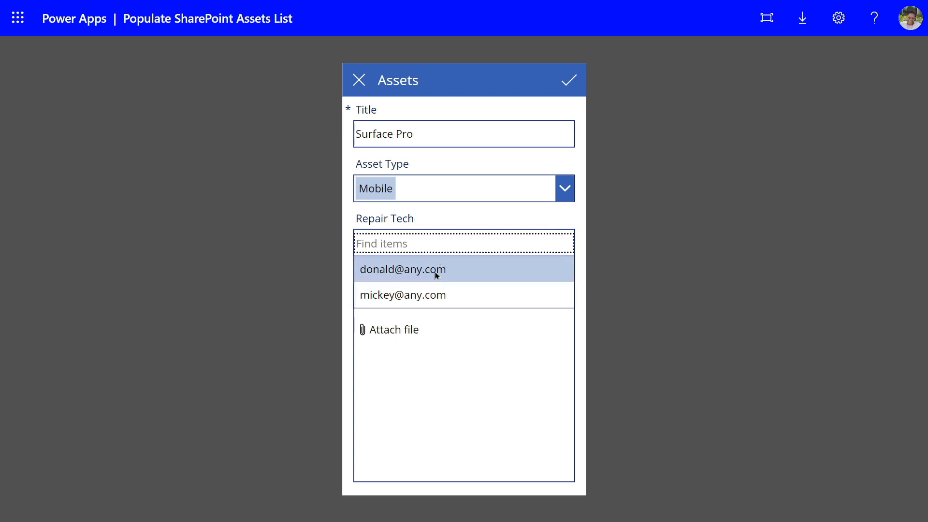
click(435, 270)
click(566, 88)
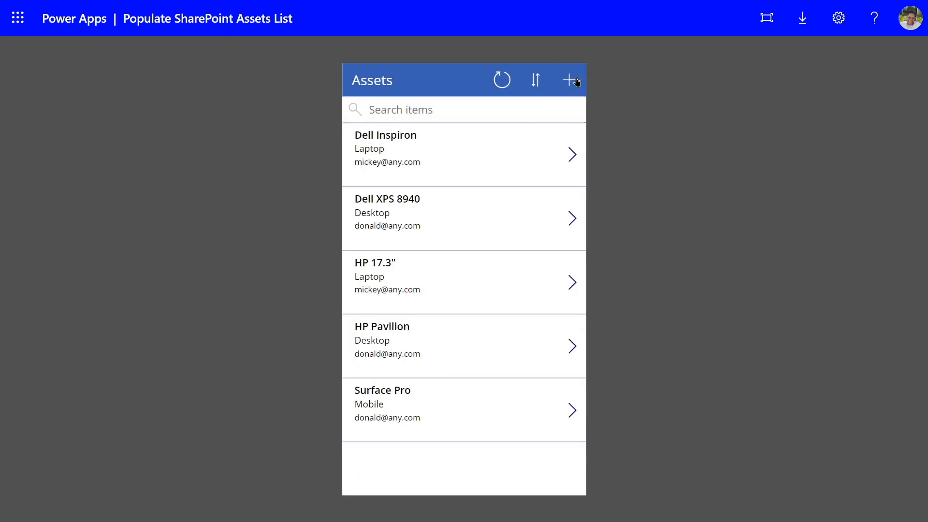
Add an asset record titled Samsung Galaxy with asset type Mobile and the second listed Repair Tech
click(577, 81)
click(447, 123)
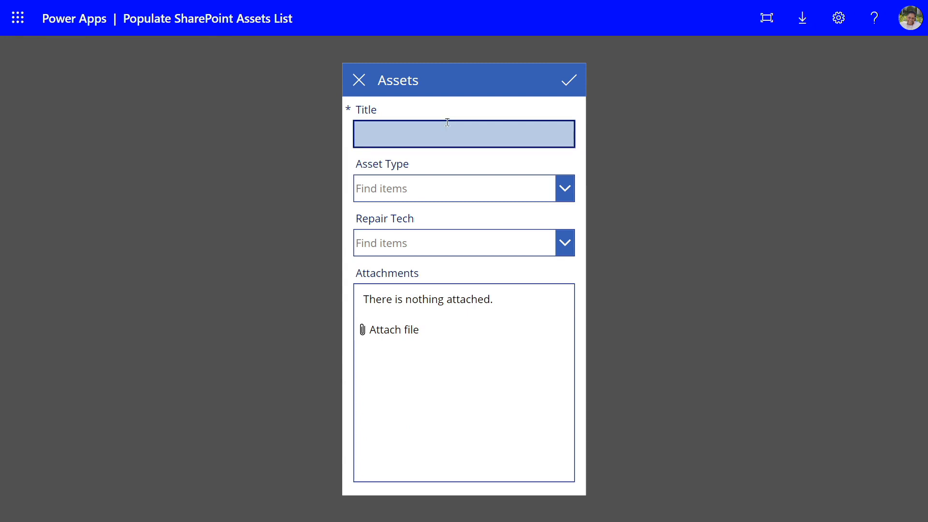
text(Samsung Galaxy)
click(563, 188)
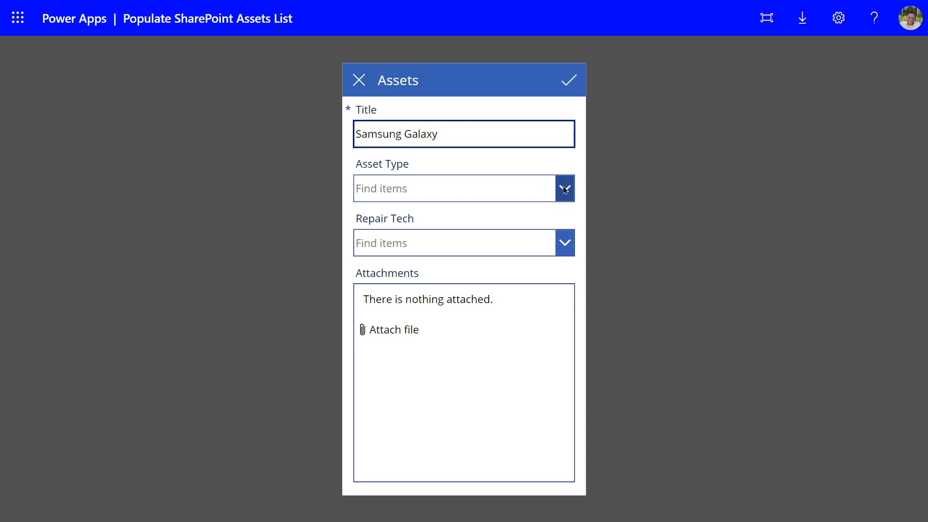
click(396, 260)
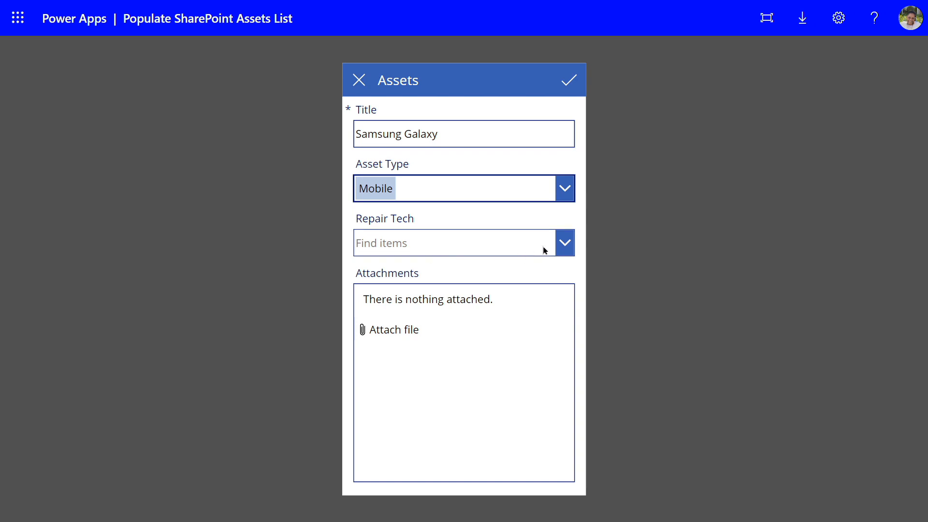
click(562, 244)
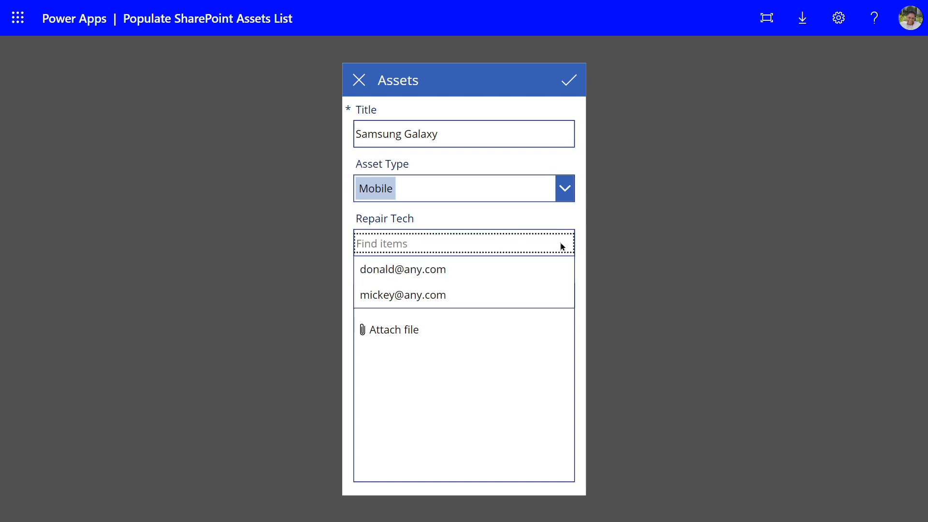
click(476, 293)
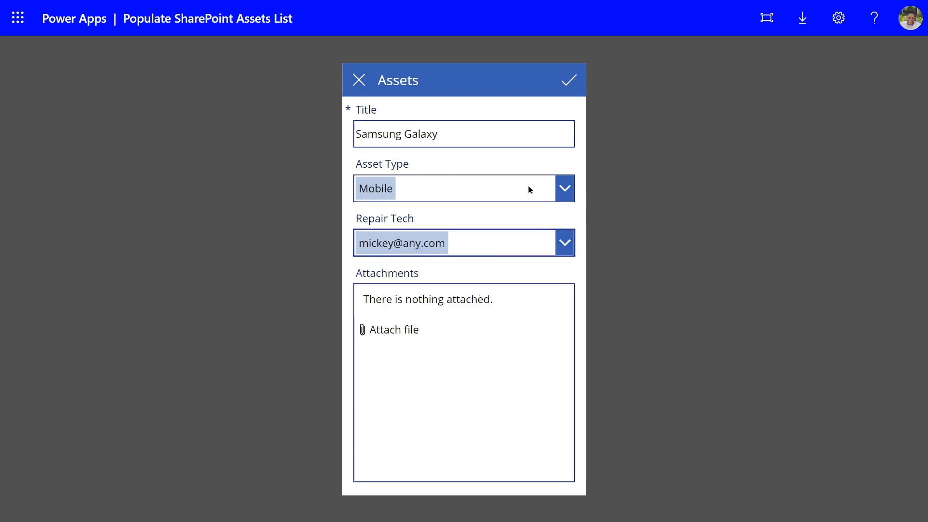
click(563, 81)
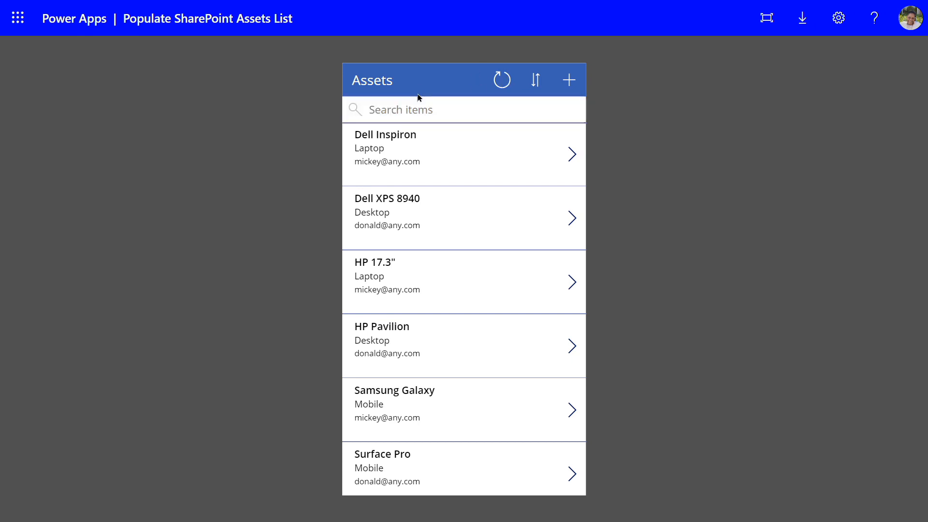
Search the assets list for "del", then clear the search text
click(384, 108)
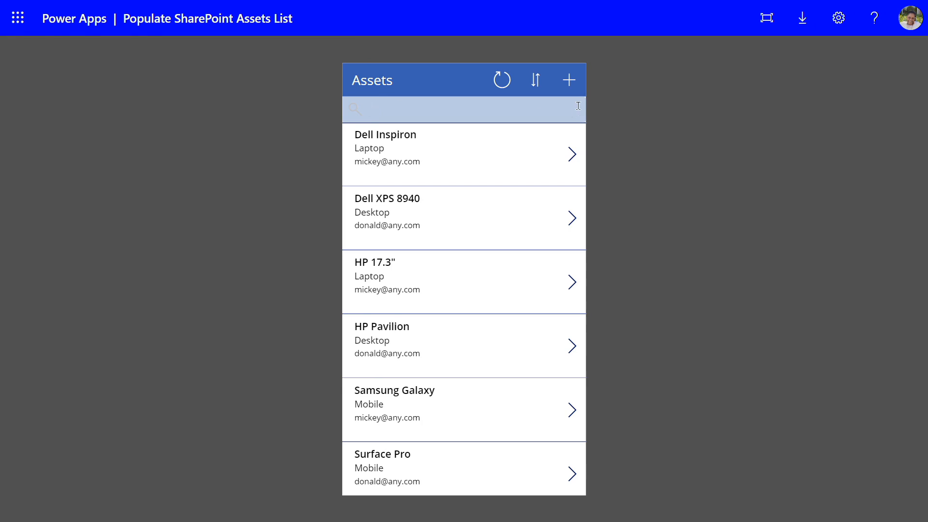
text(del)
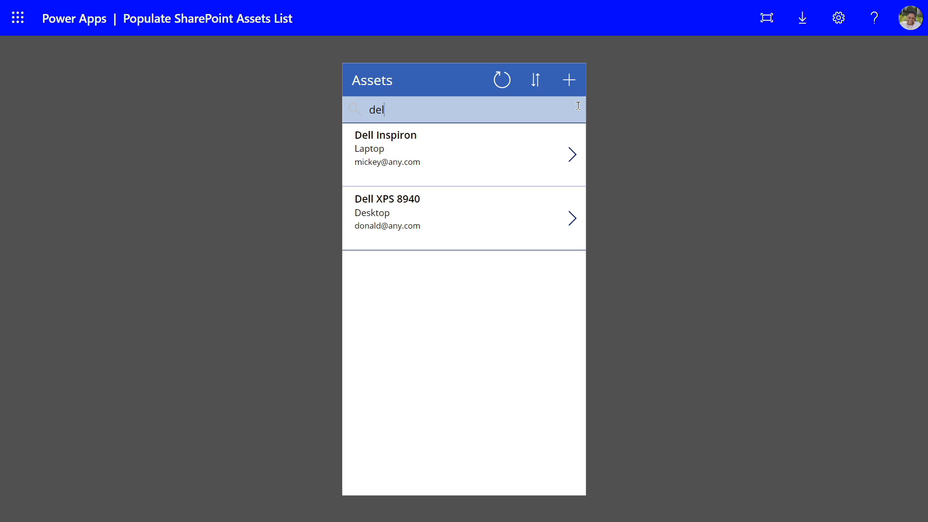
key(BackSpace)
key(BackSpace)
key(BackSpace)
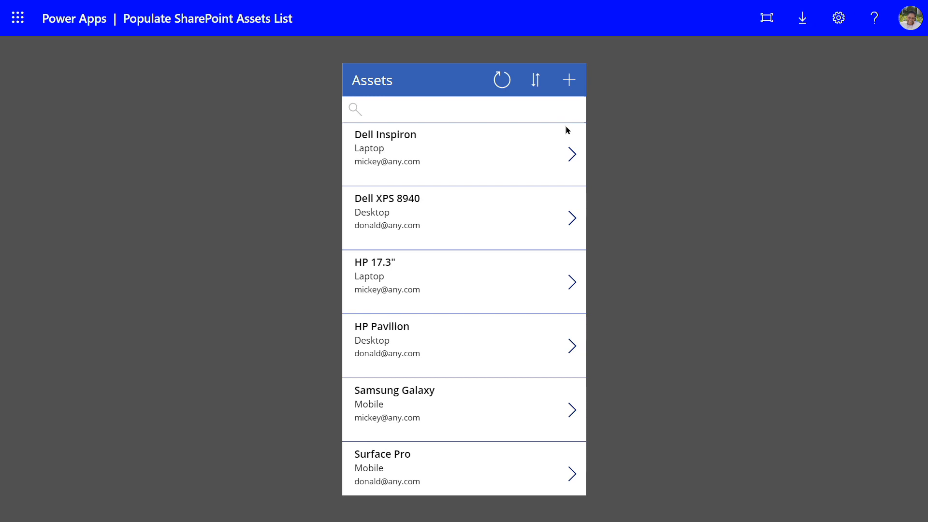
View the Dell Inspiron record's details and edit form, submit it without changes, and return to the assets list
click(571, 156)
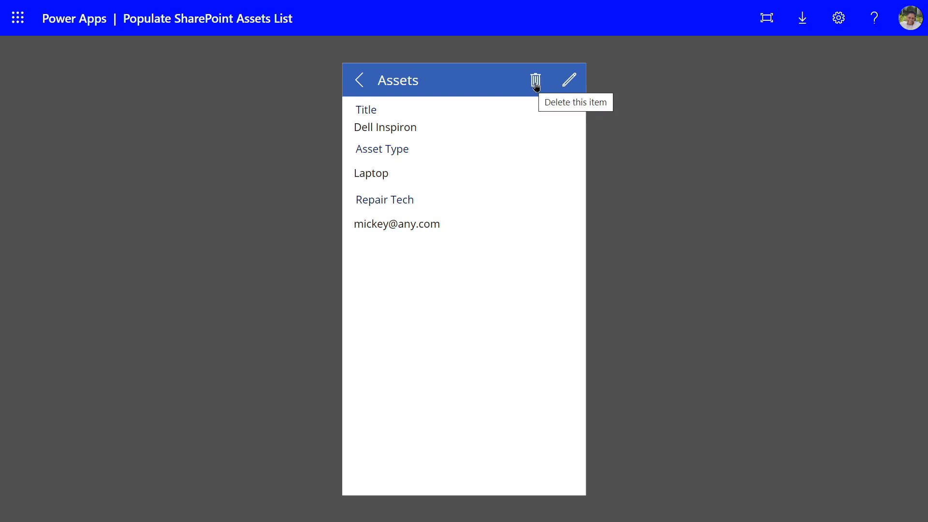
click(566, 86)
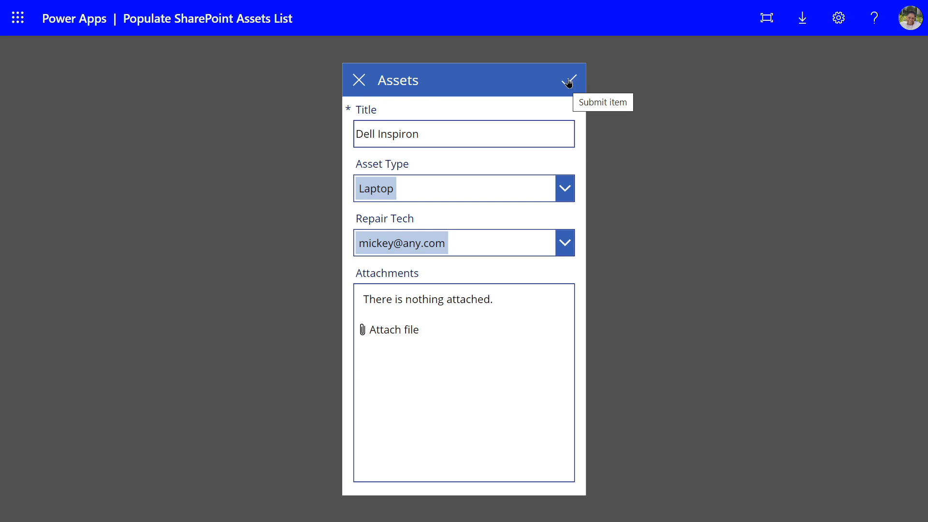
click(569, 83)
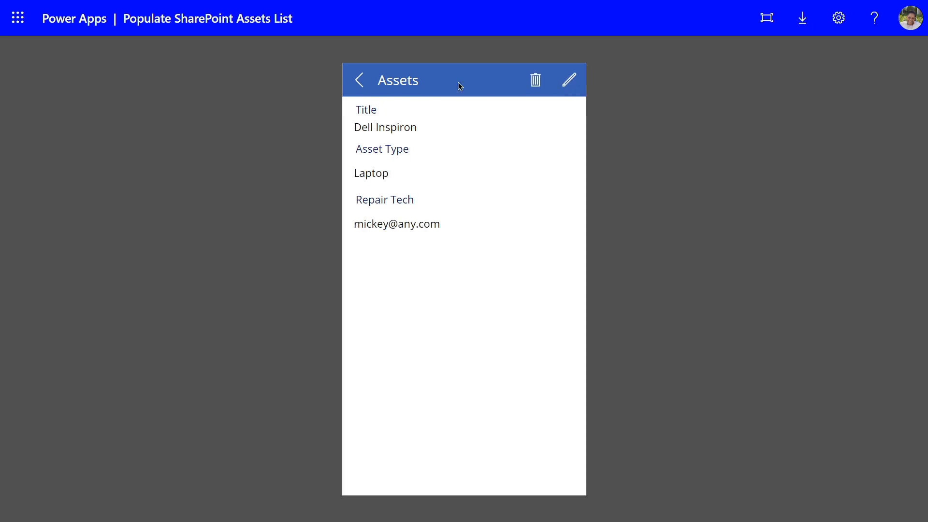
click(360, 87)
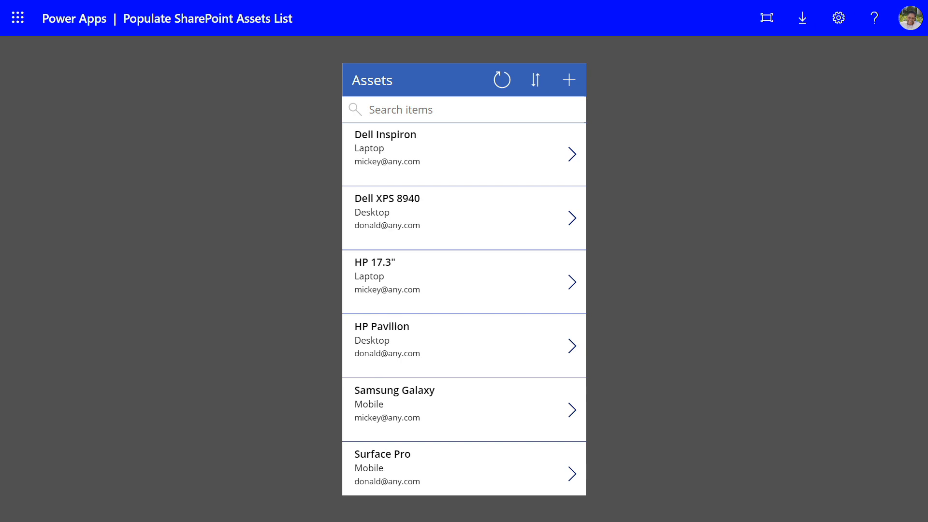
Attach the Dell Inspiron picture from the Asset Pictures folder to the Dell Inspiron record, save it, and return to the assets list
click(426, 155)
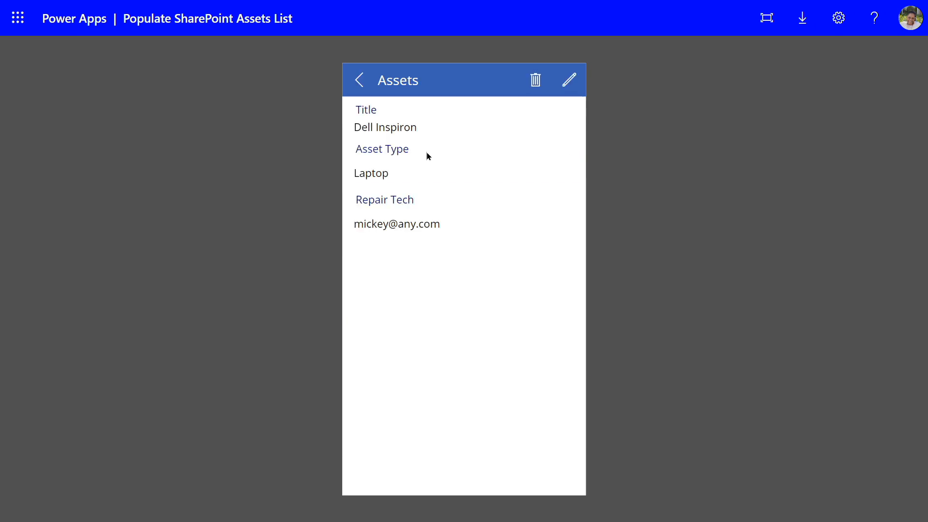
click(565, 84)
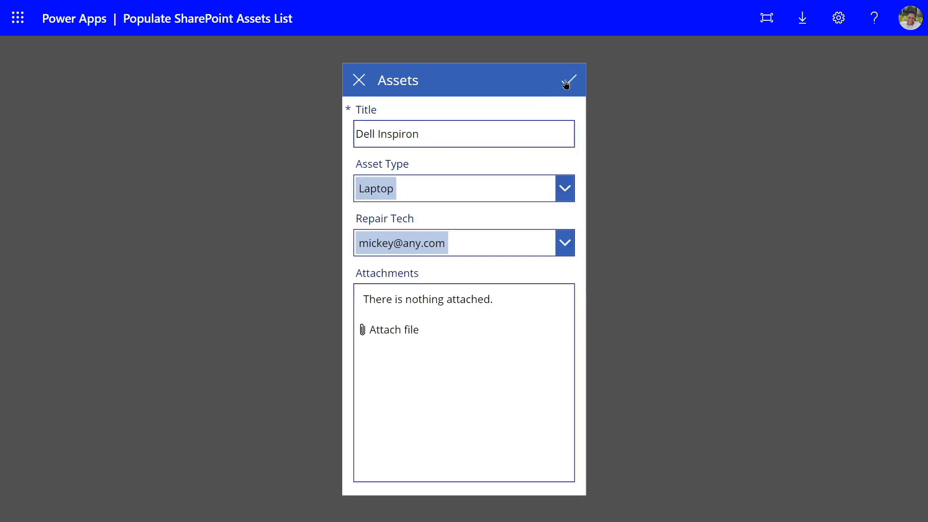
click(397, 326)
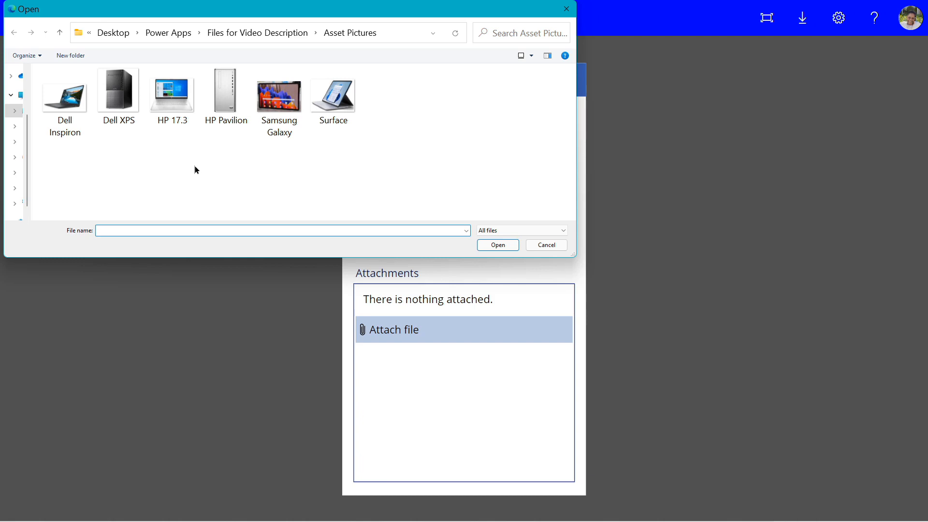
double_click(66, 110)
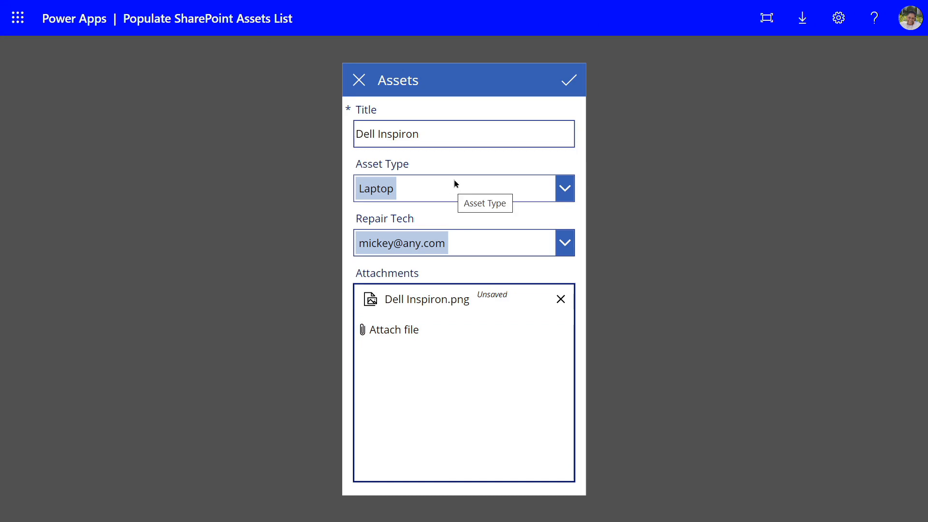
click(566, 84)
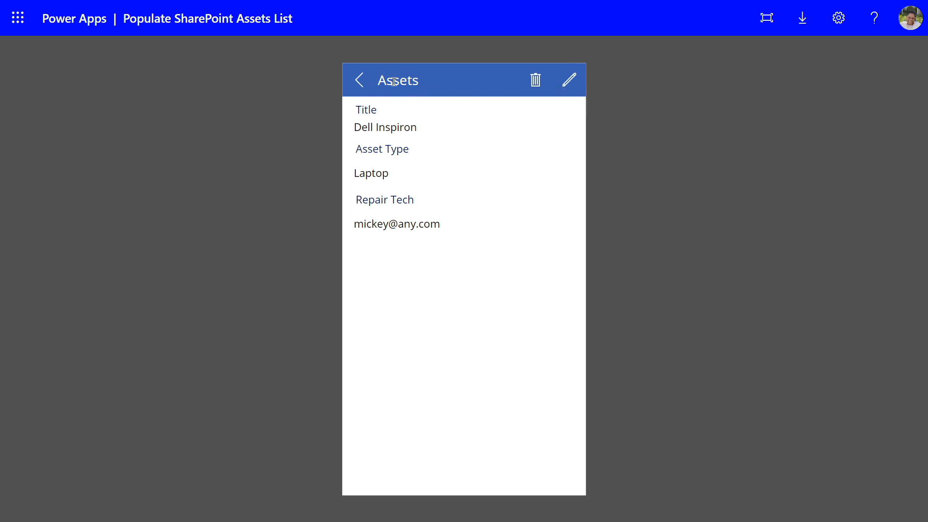
click(363, 85)
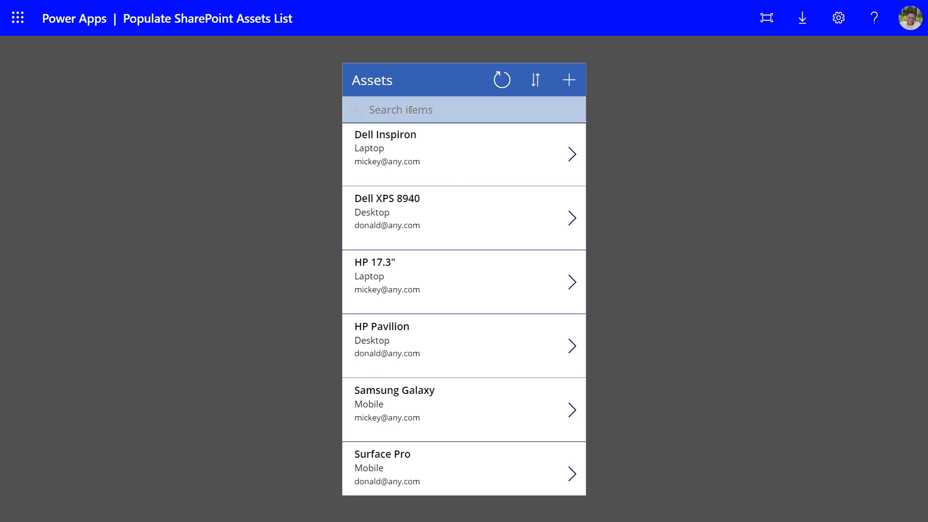
Reopen the Dell Inspiron record for editing and view its attached Dell Inspiron.png picture, then return to the assets list
click(386, 157)
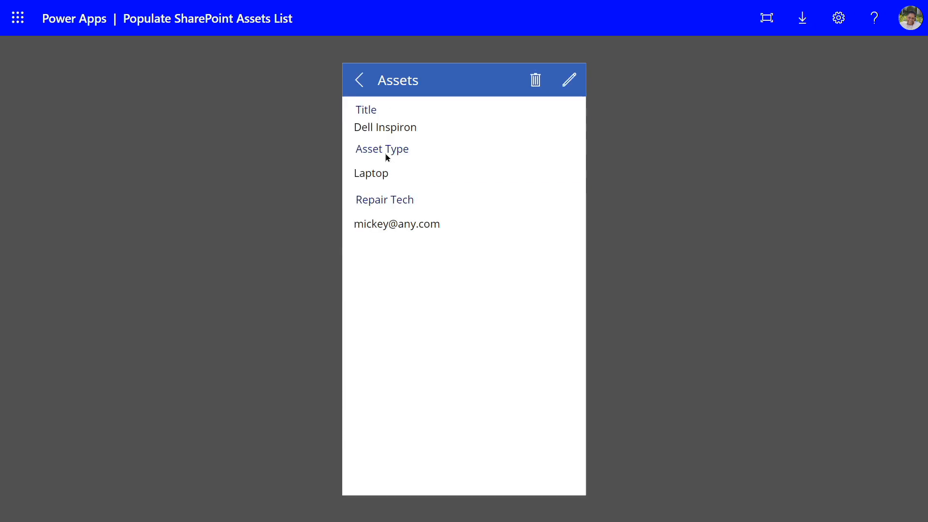
click(566, 81)
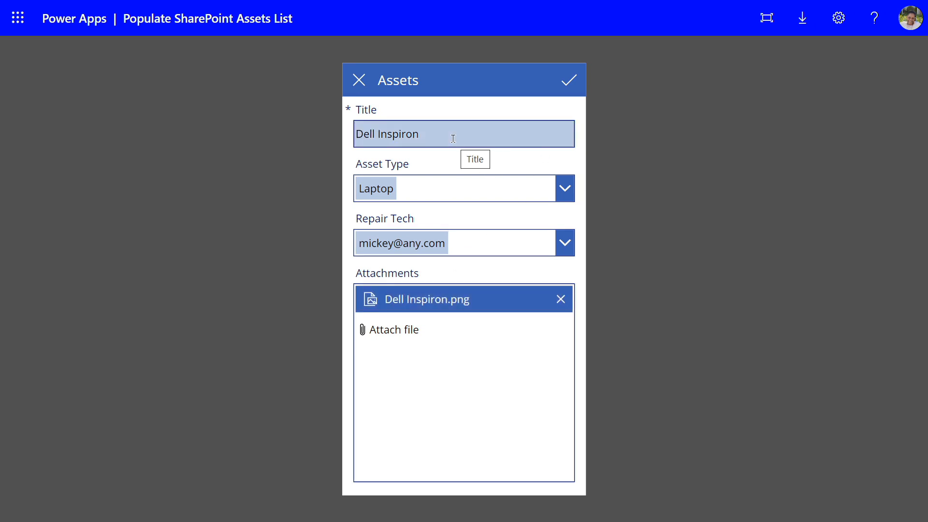
click(427, 304)
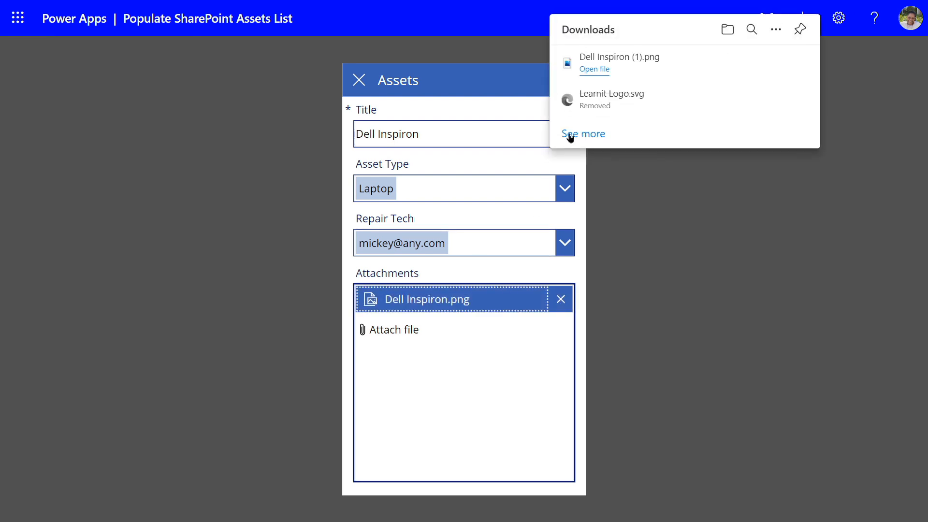
click(597, 70)
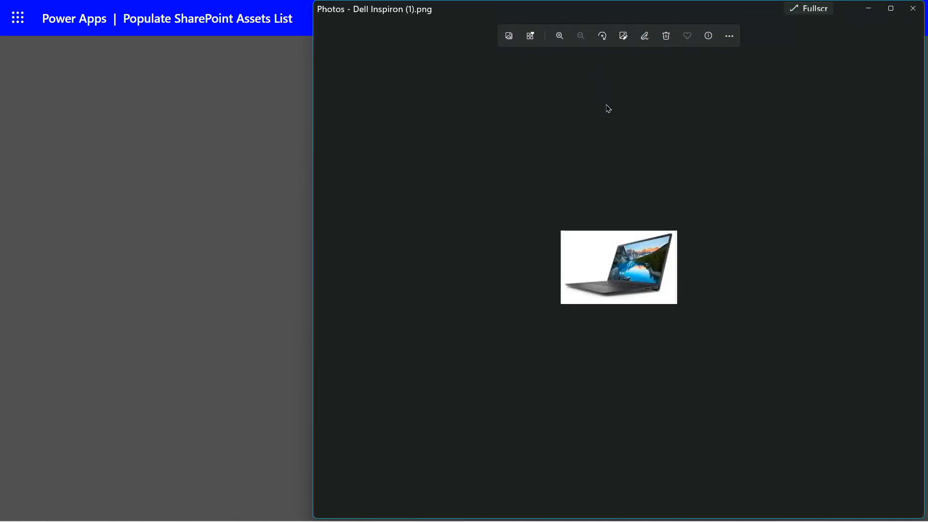
click(917, 11)
click(855, 153)
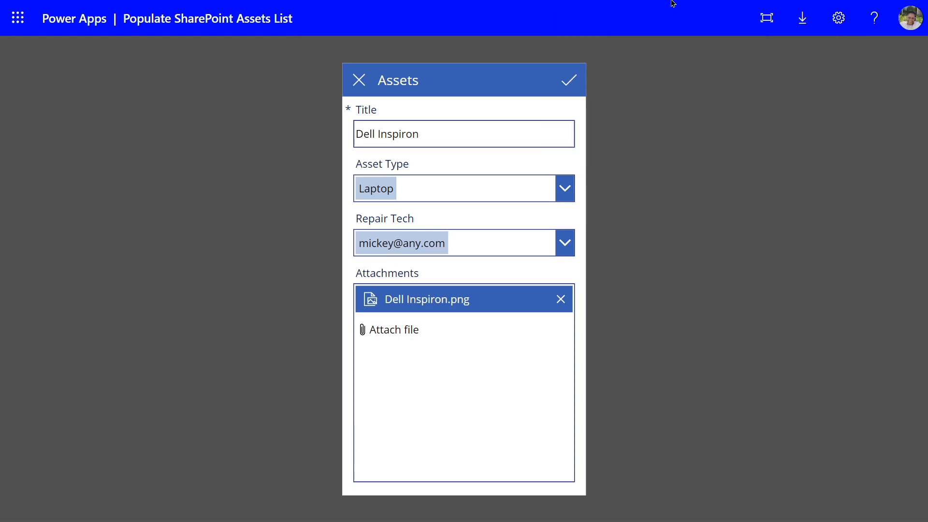
click(571, 90)
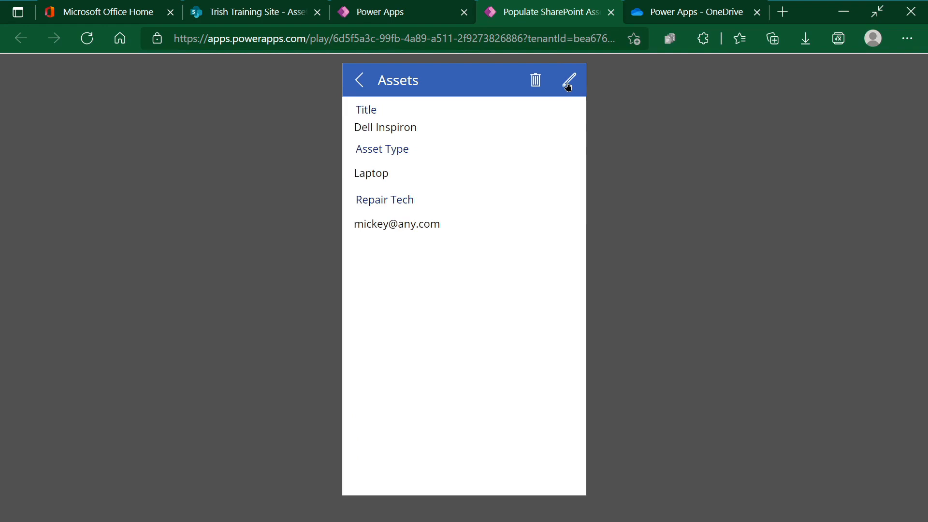
click(359, 80)
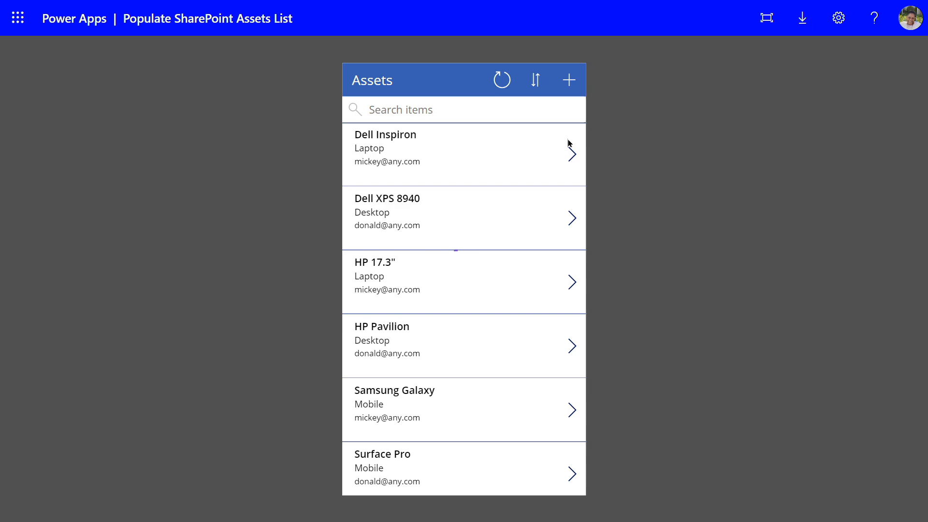
Close the running app and open Populate SharePoint Assets List for editing in Power Apps Studio, skipping the welcome message
key(ctrl+w)
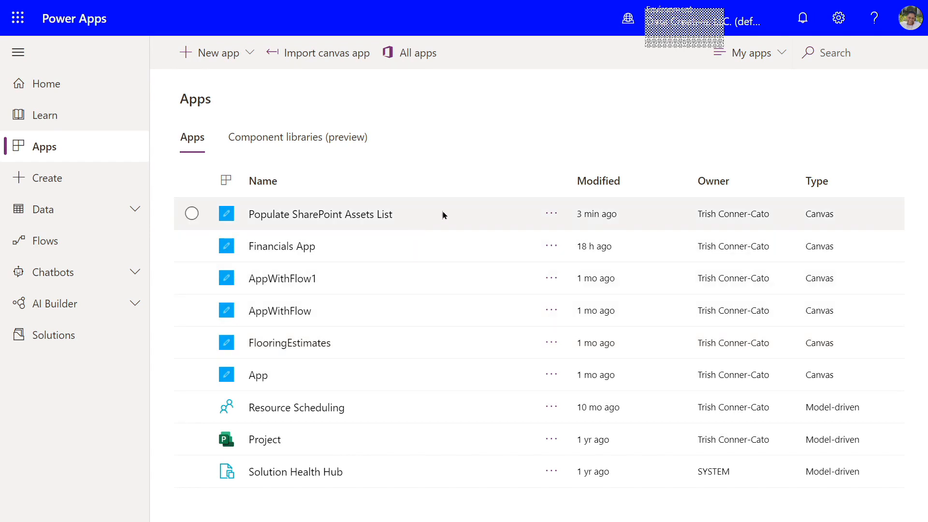
click(551, 215)
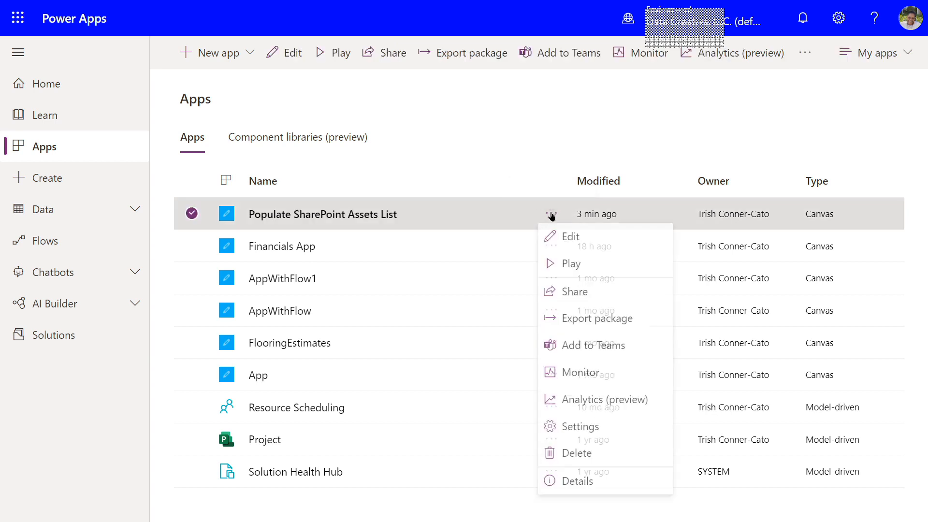
click(583, 242)
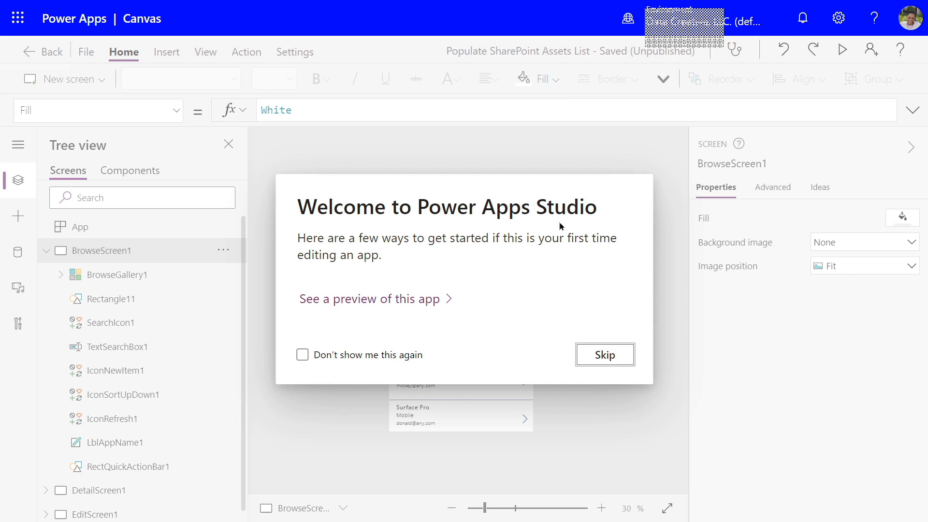
click(604, 356)
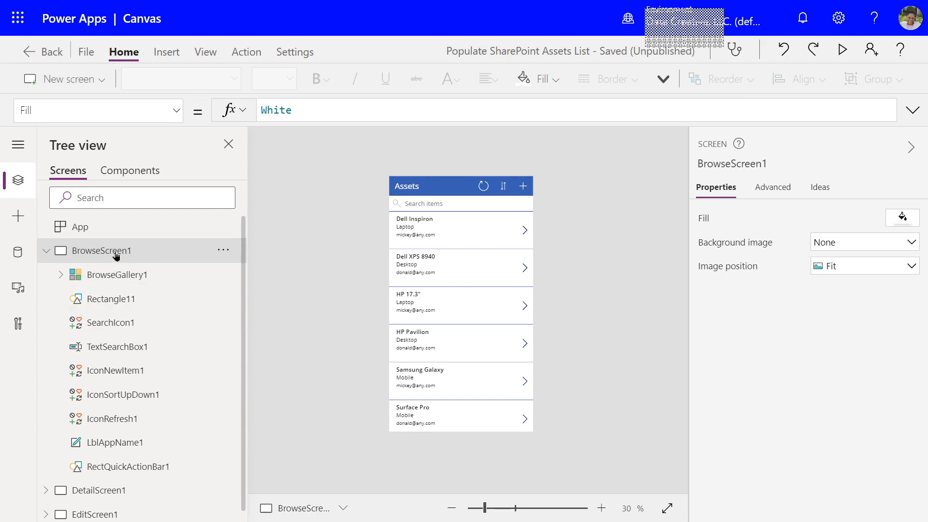
Collapse BrowseScreen1 in the screen tree and insert an Image control on DetailScreen1
click(45, 251)
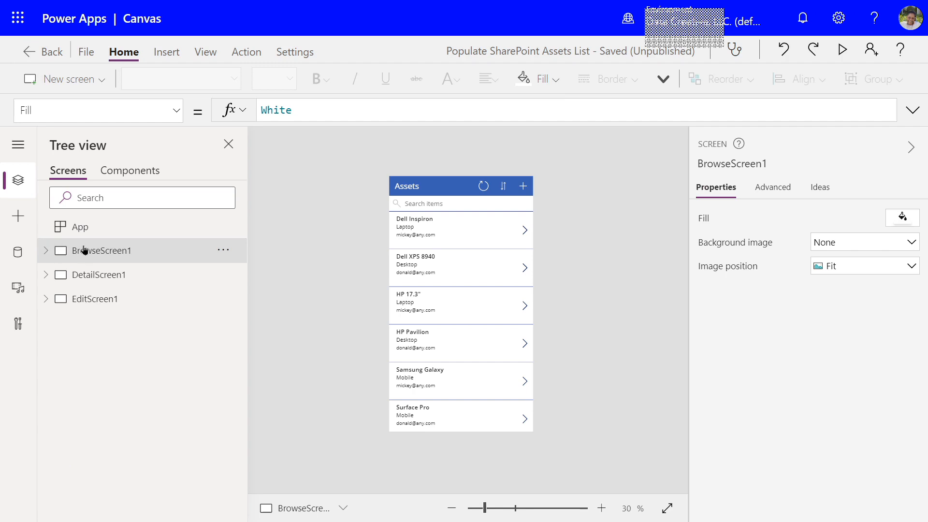
click(87, 279)
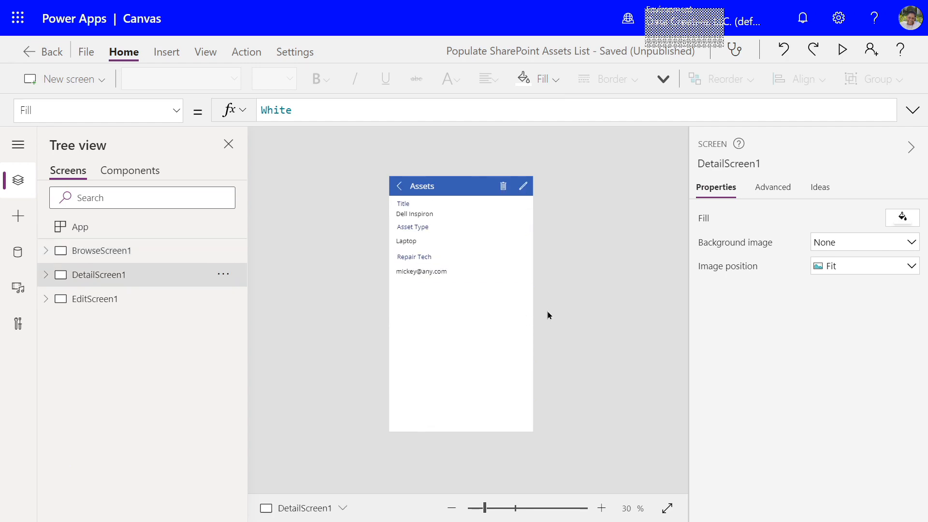
click(174, 55)
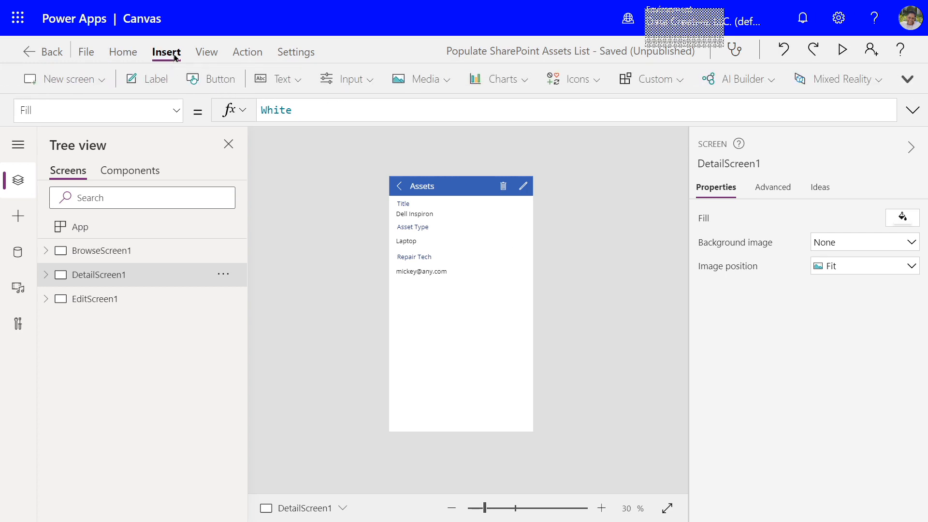
click(443, 84)
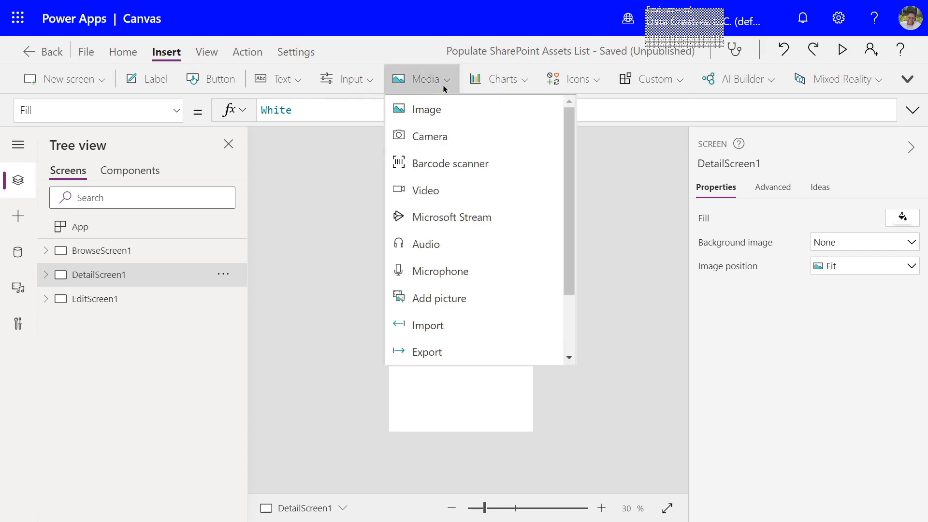
click(438, 110)
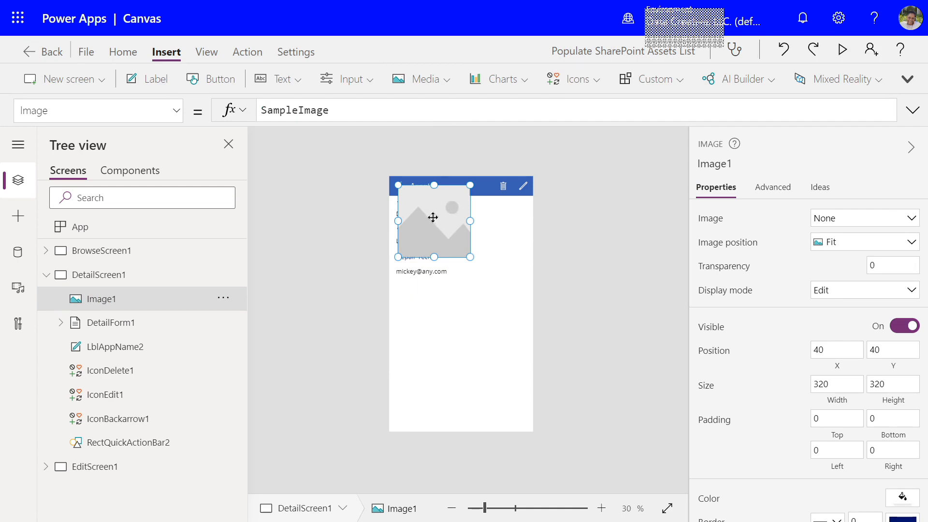
Move the image control to the lower middle of DetailScreen1, at about X 160, Y 666
drag(433, 217, 458, 357)
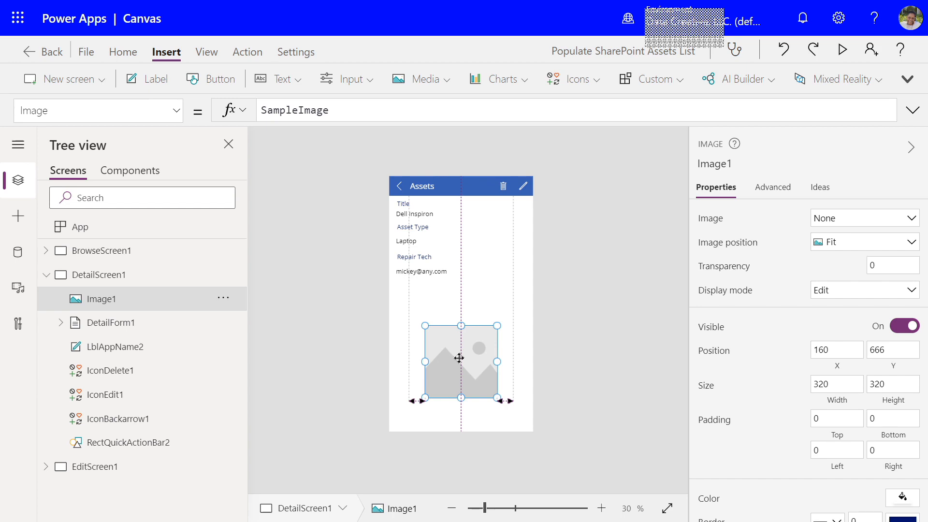
drag(459, 358, 459, 358)
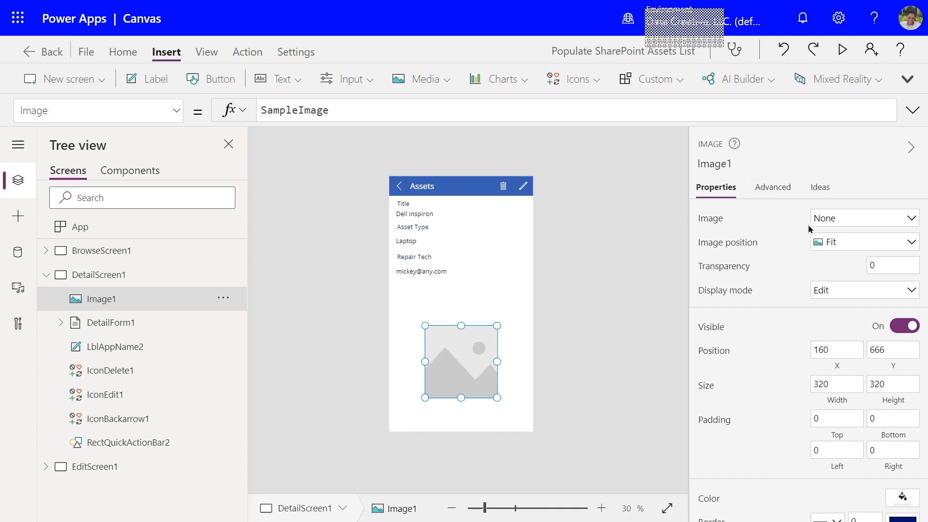
Load the Learnit Logo file into the image control and preview the detail screen, then return to editing
click(913, 219)
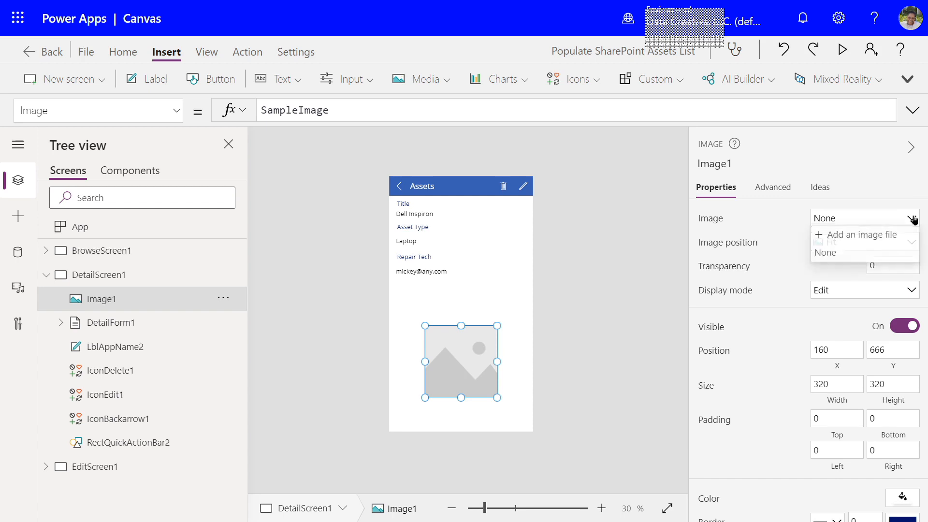
click(857, 236)
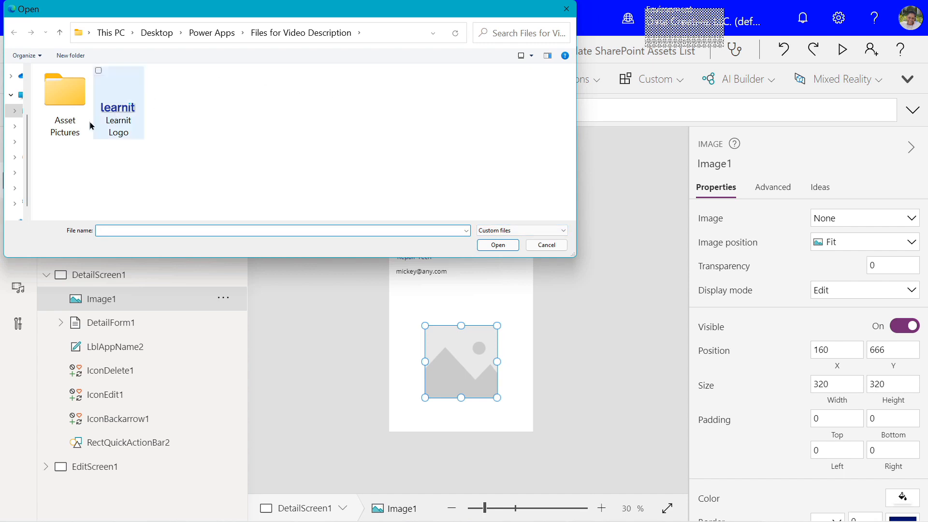
double_click(120, 115)
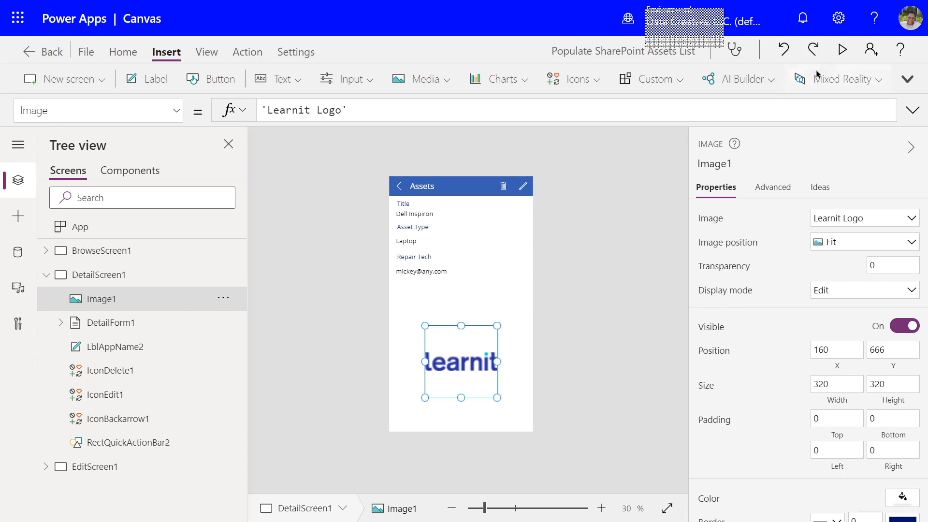
click(841, 51)
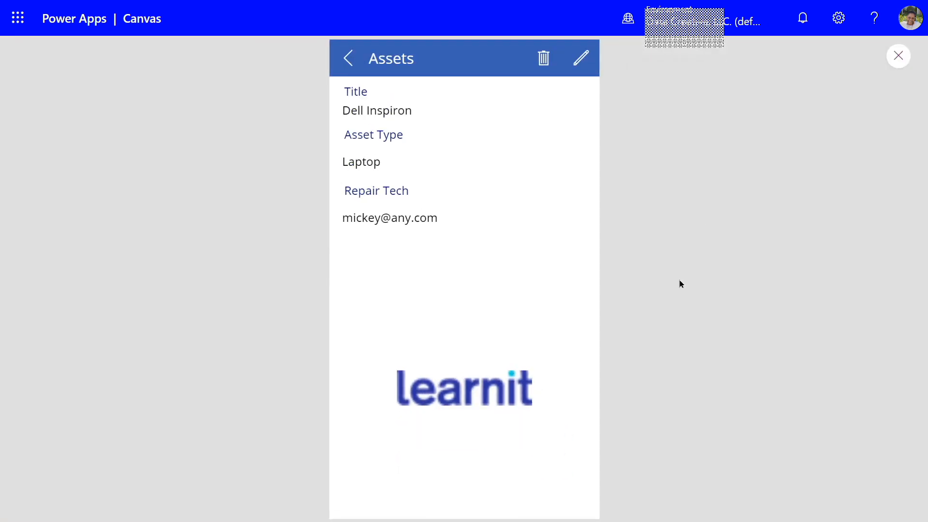
click(897, 56)
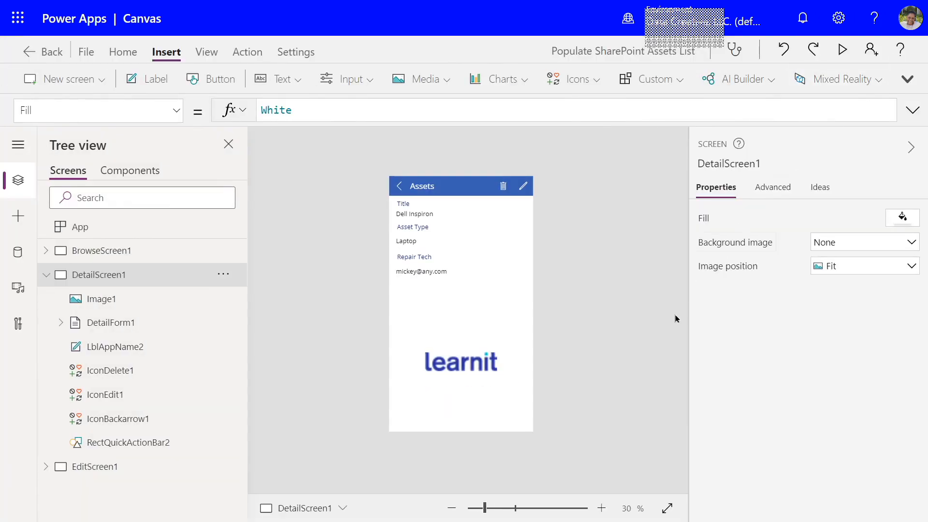
Set the color behind the Learnit logo on DetailScreen1 to a pale blue-gray theme shade
click(460, 363)
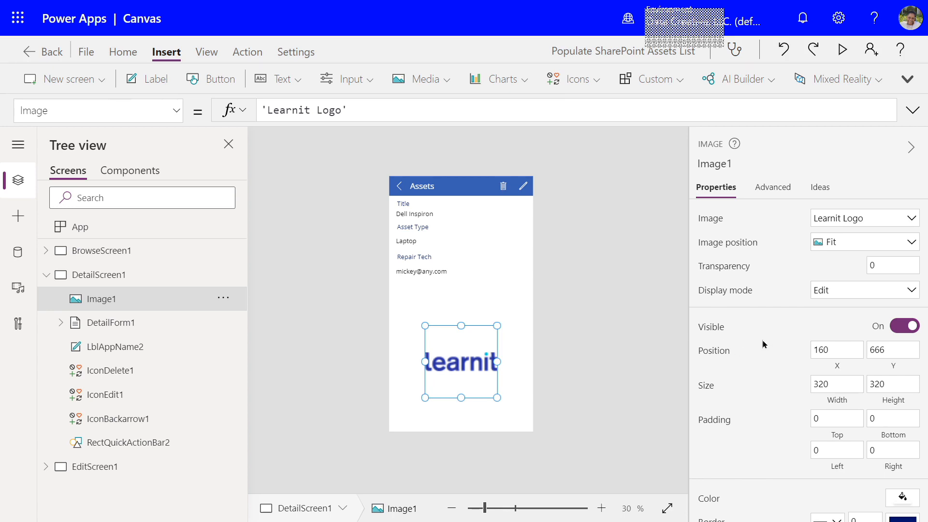
scroll(762, 341, down, 3)
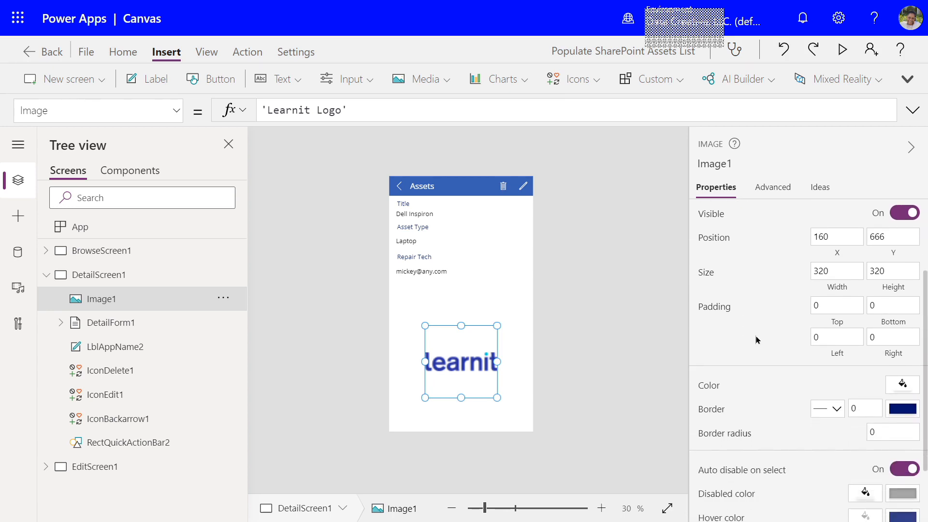
scroll(754, 335, down, 2)
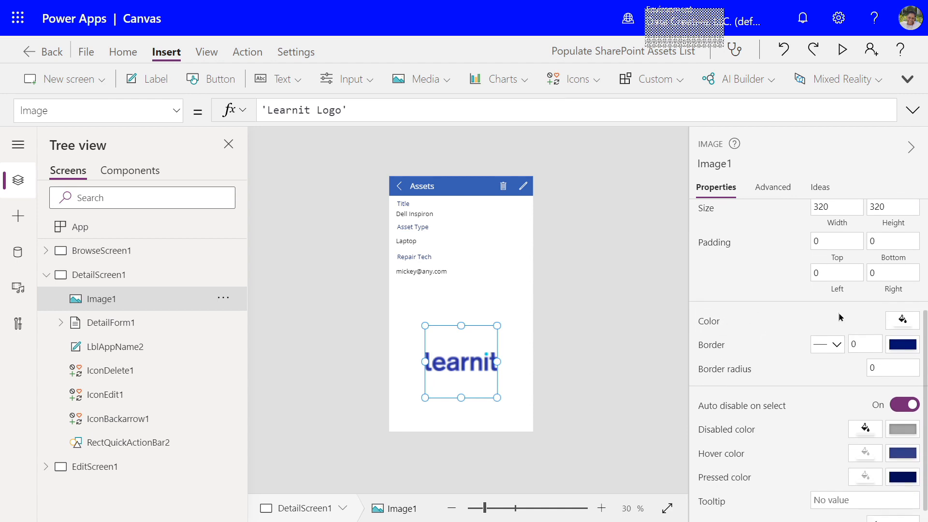
click(902, 320)
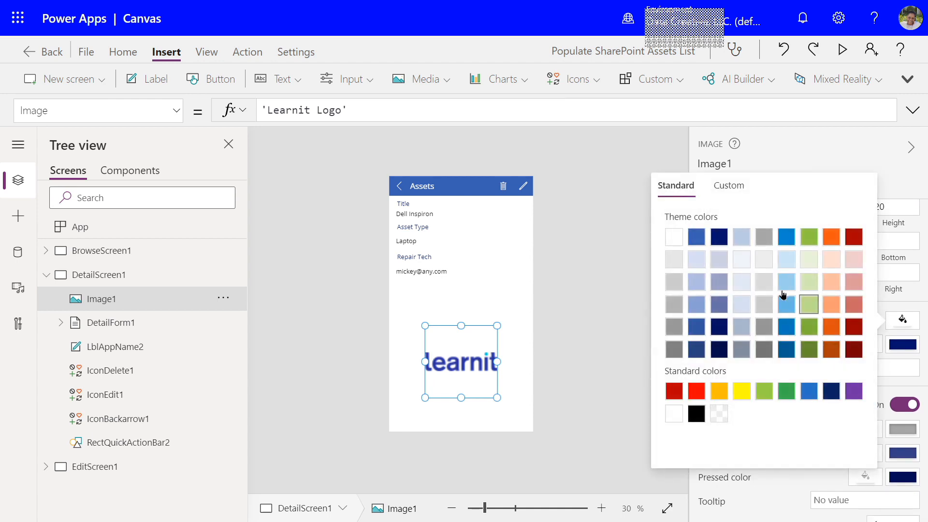
click(698, 262)
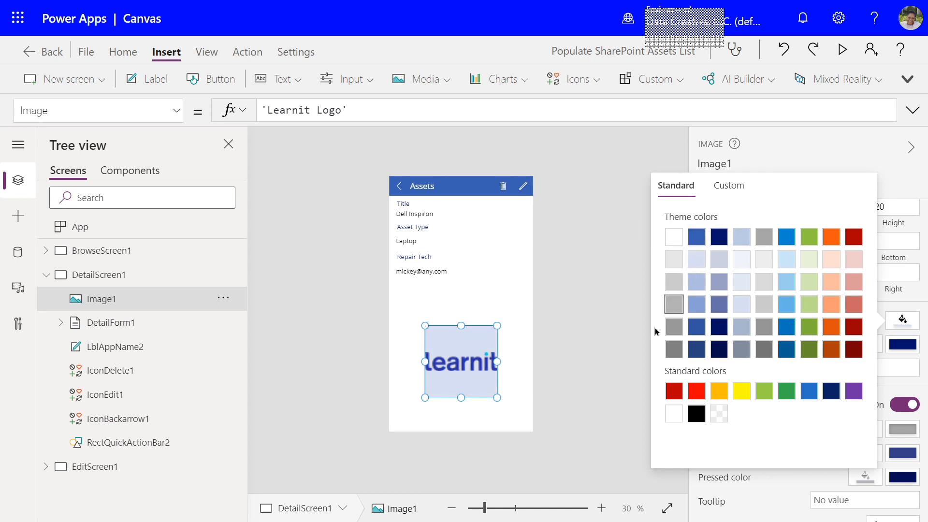
click(747, 261)
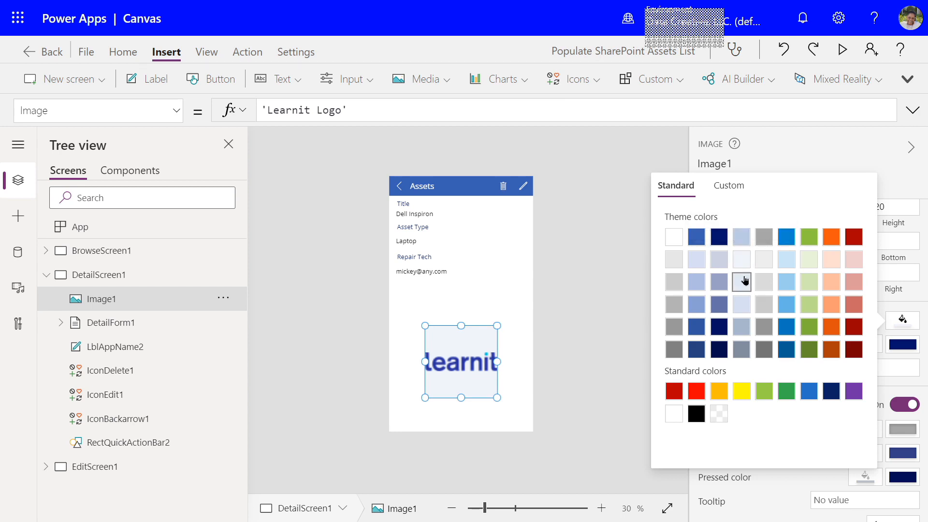
click(743, 281)
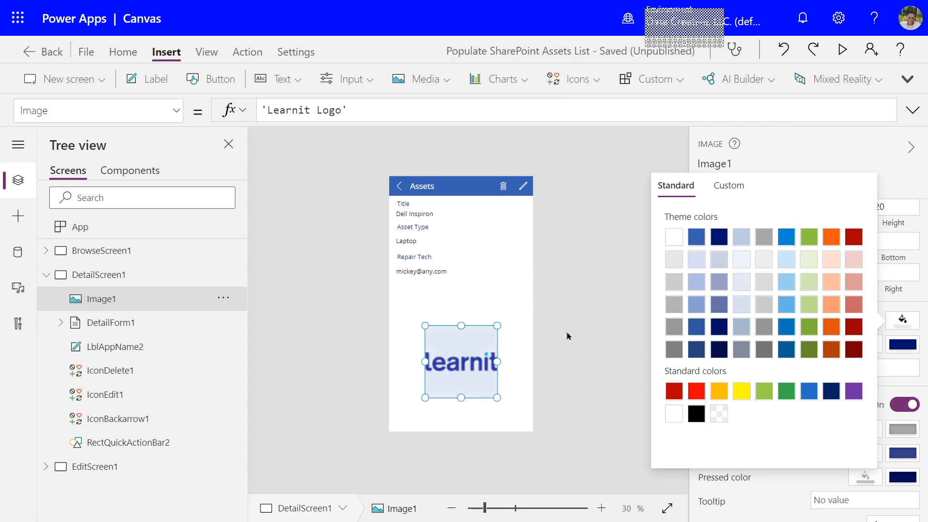
click(567, 334)
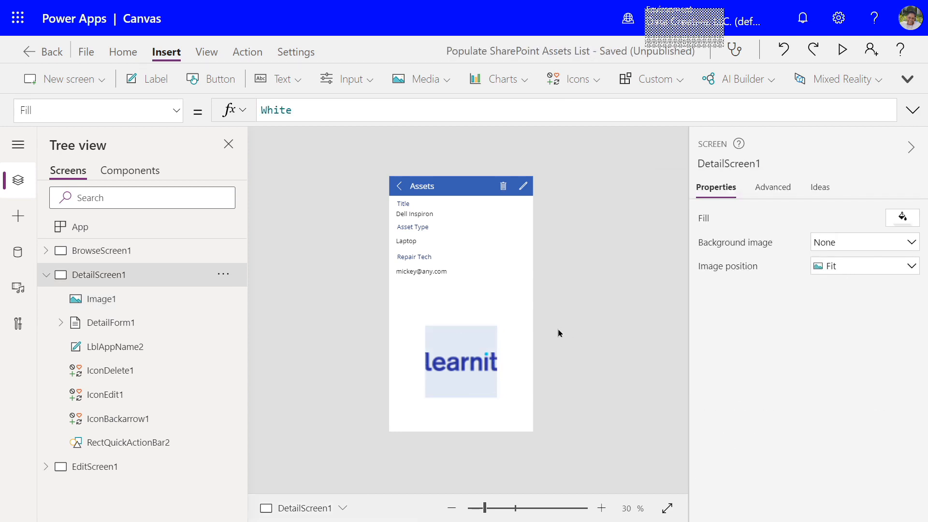
Collapse DetailScreen1 in the screen tree, switch to BrowseScreen1, and undo the last screen fill change
click(46, 274)
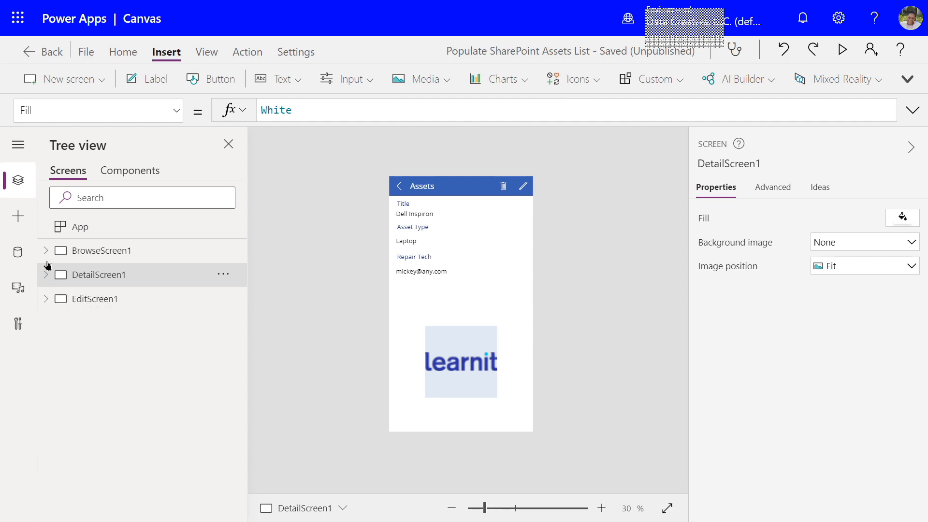
click(97, 252)
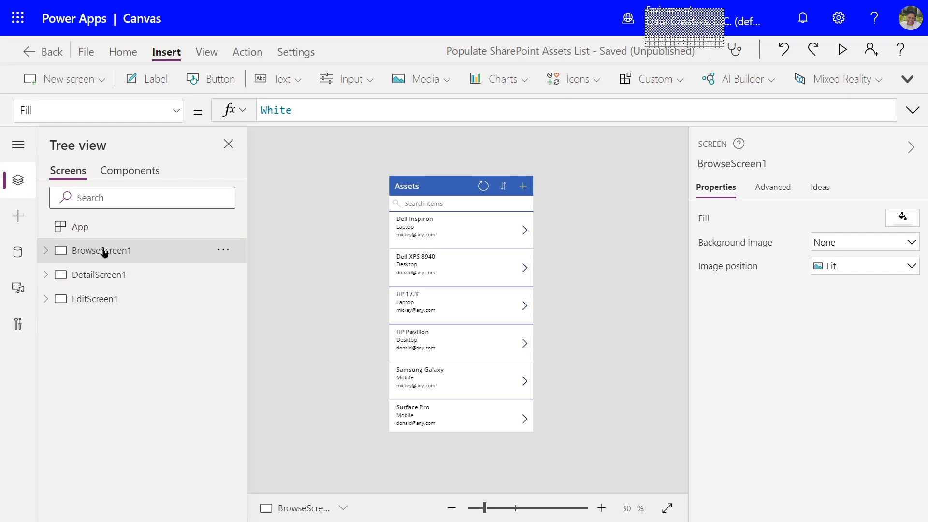
key(ctrl+z)
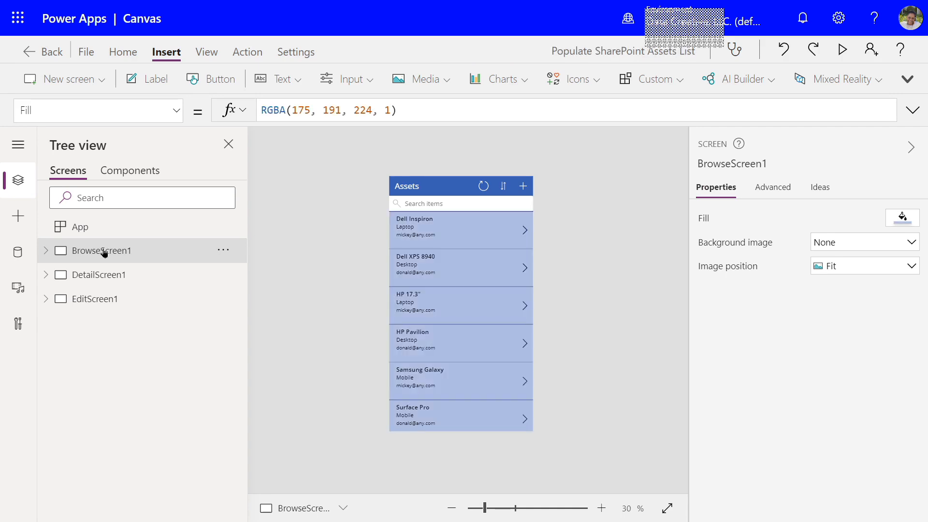
Examine the options available for Learnit Logo.png in the app's media files, then return to the screen tree
click(15, 291)
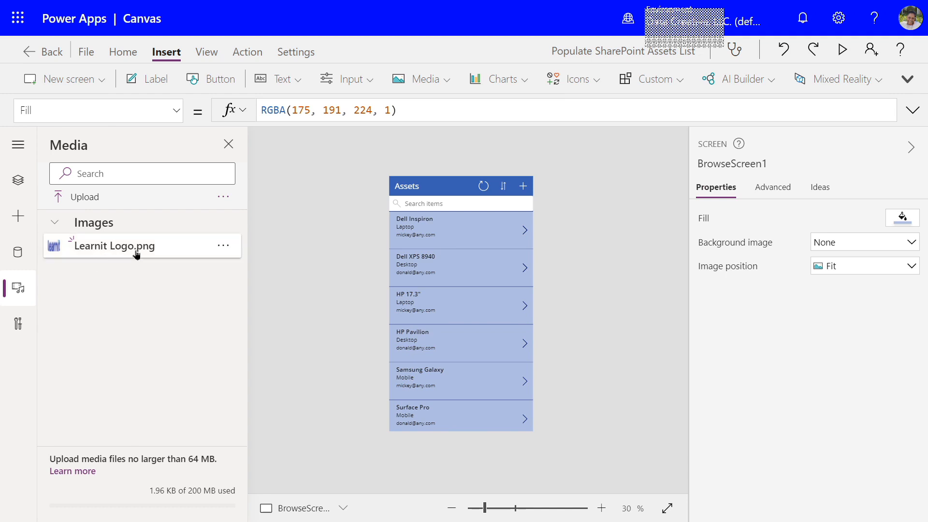
click(223, 248)
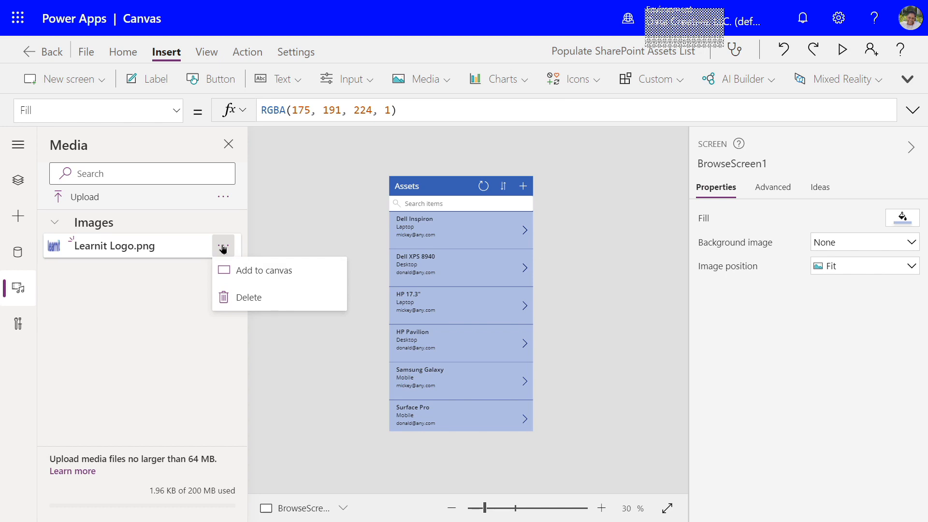
click(223, 247)
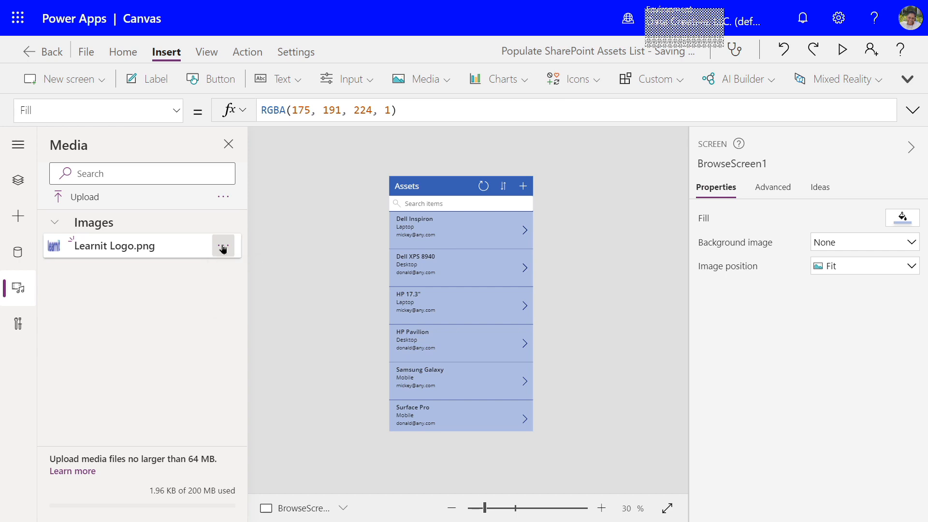
click(223, 247)
click(295, 239)
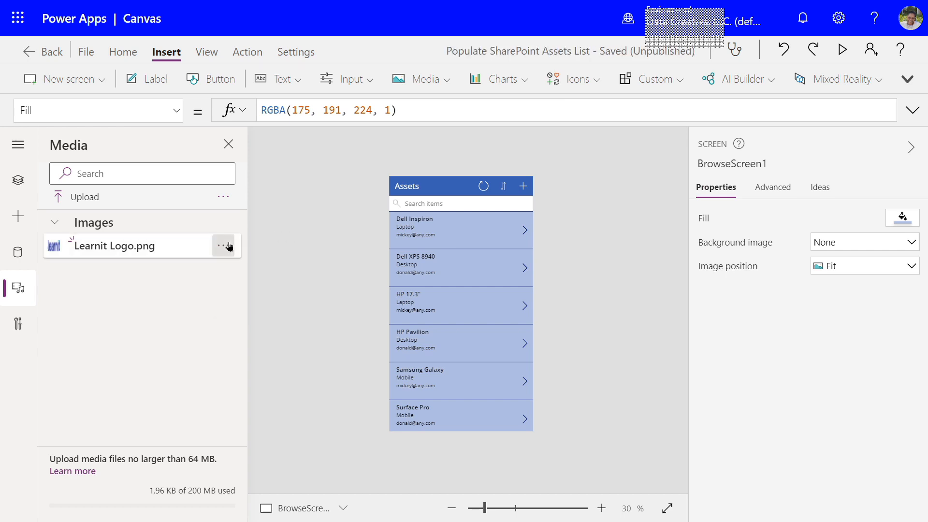
click(225, 247)
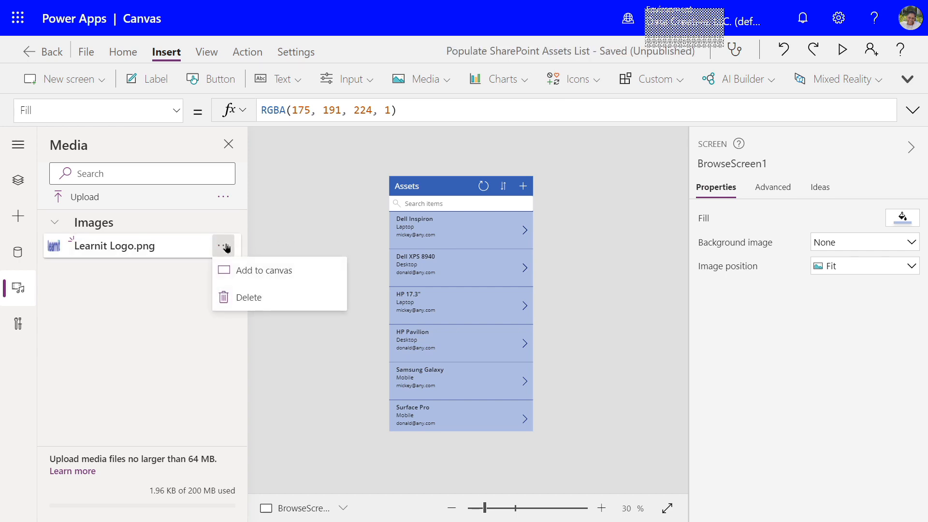
click(274, 238)
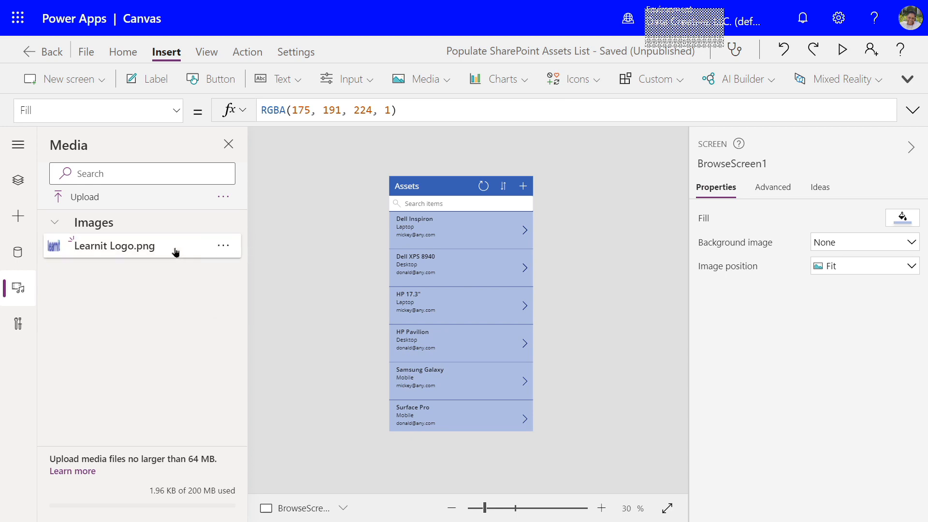
click(16, 192)
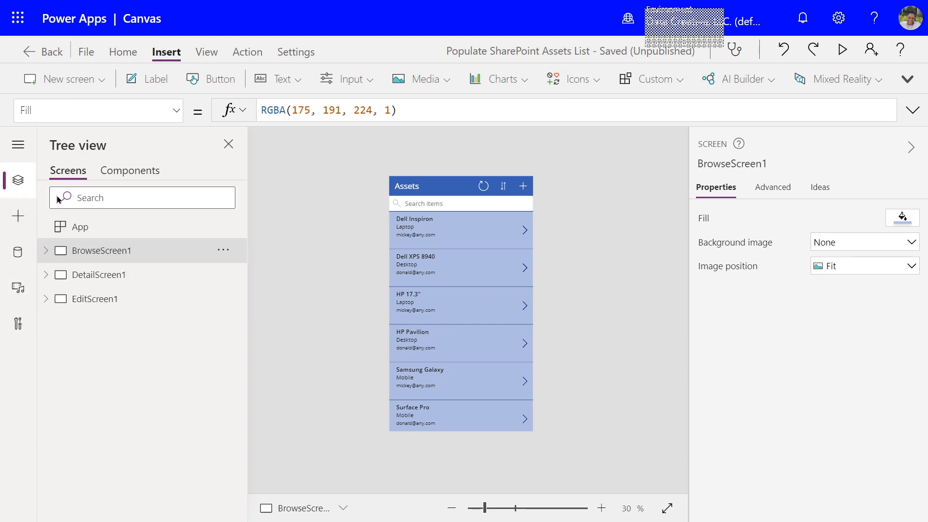
Switch to DetailScreen1 and remove Learnit Logo.png from the app's media files
click(105, 277)
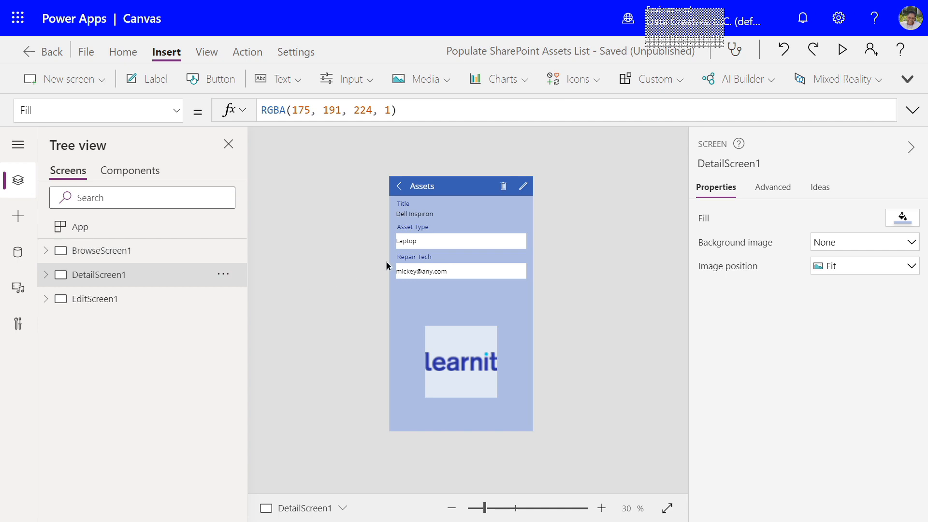
click(16, 292)
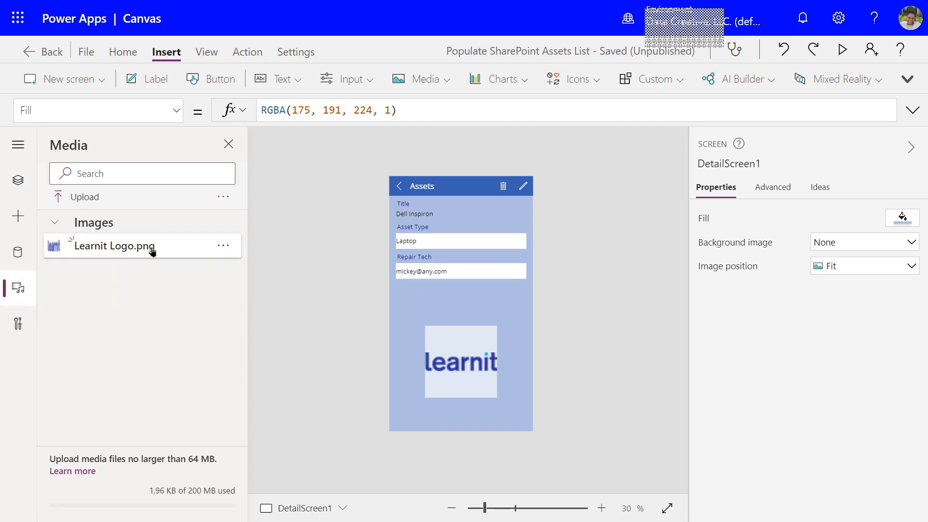
click(223, 248)
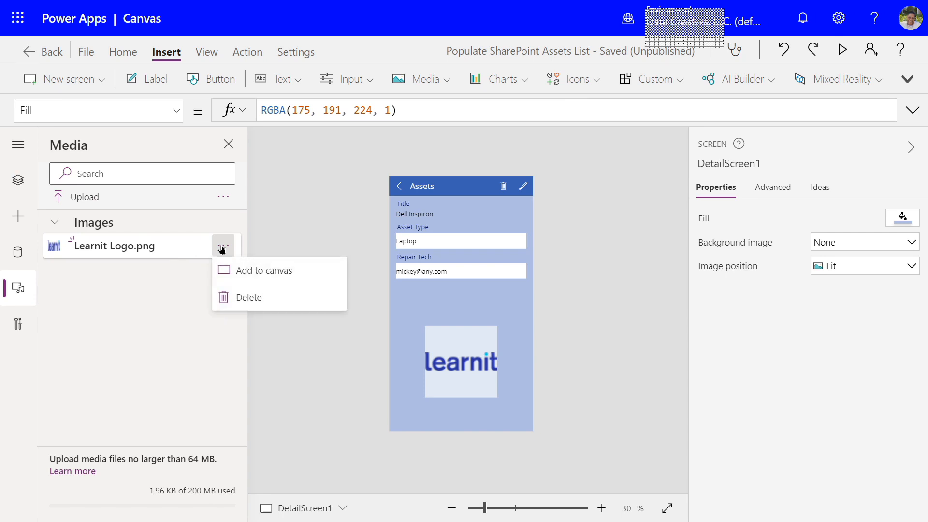
click(248, 297)
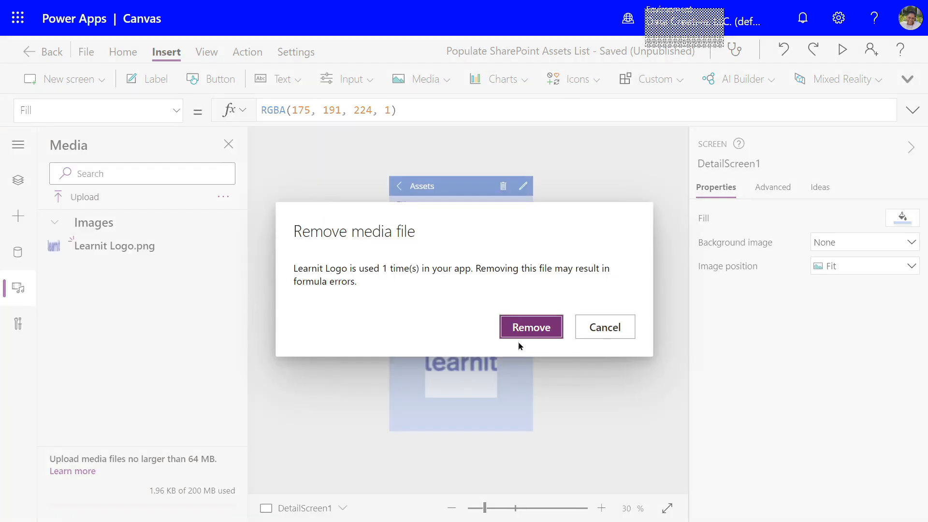
click(542, 329)
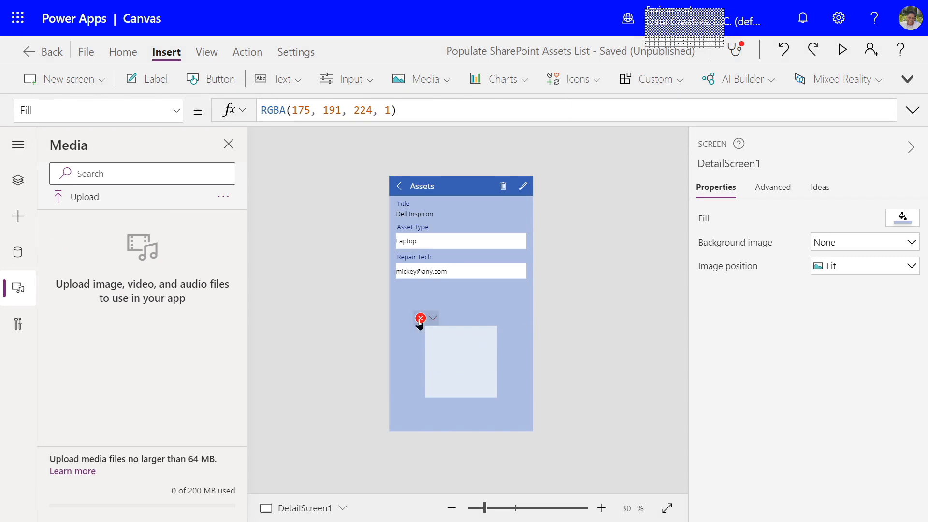
Add the Learnit Logo file back to the image control on DetailScreen1
mouse_move(421, 324)
click(454, 348)
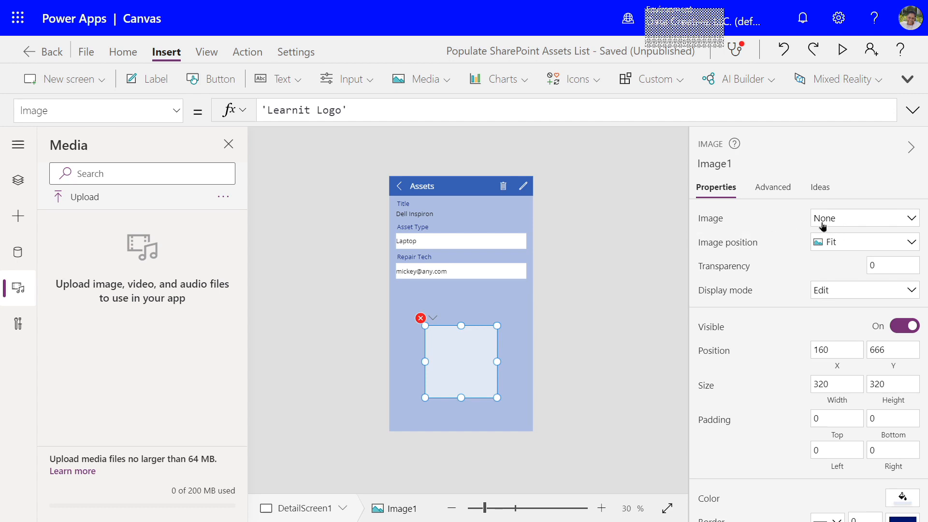
click(914, 220)
click(875, 239)
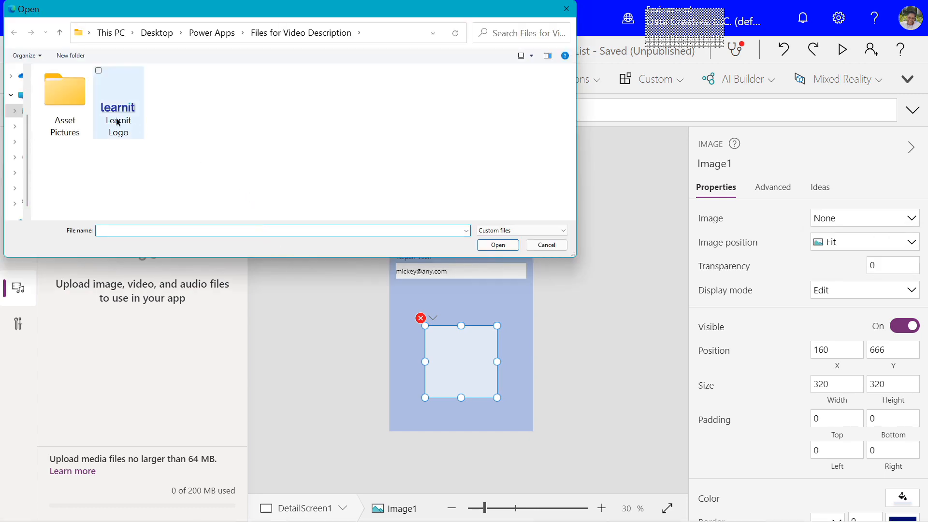
click(117, 122)
double_click(118, 122)
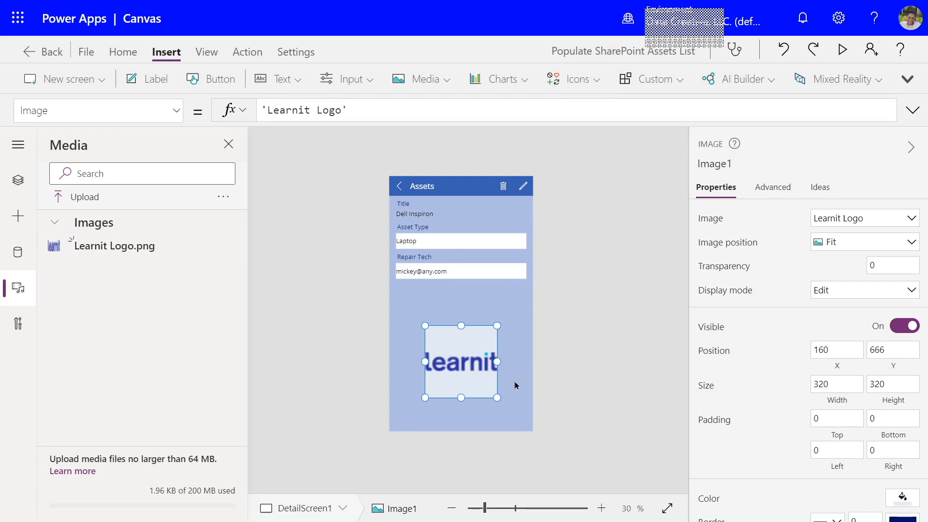
click(572, 336)
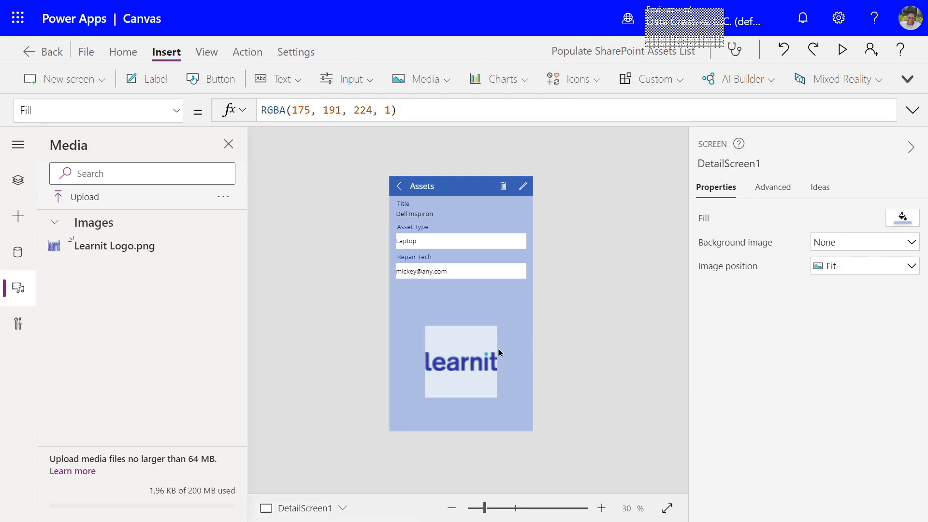
click(477, 348)
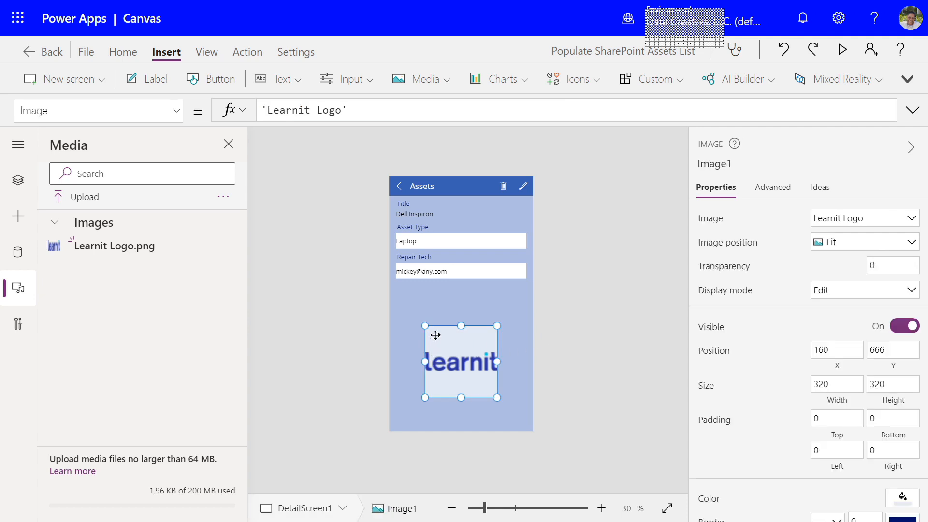
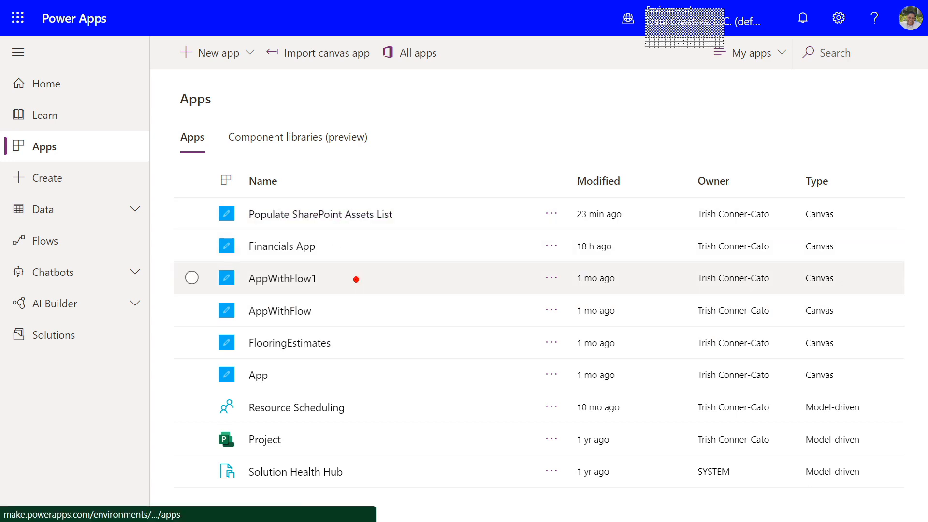
Open the app creation page and examine the blank, data-based and template options for starting an app
drag(80, 177, 169, 177)
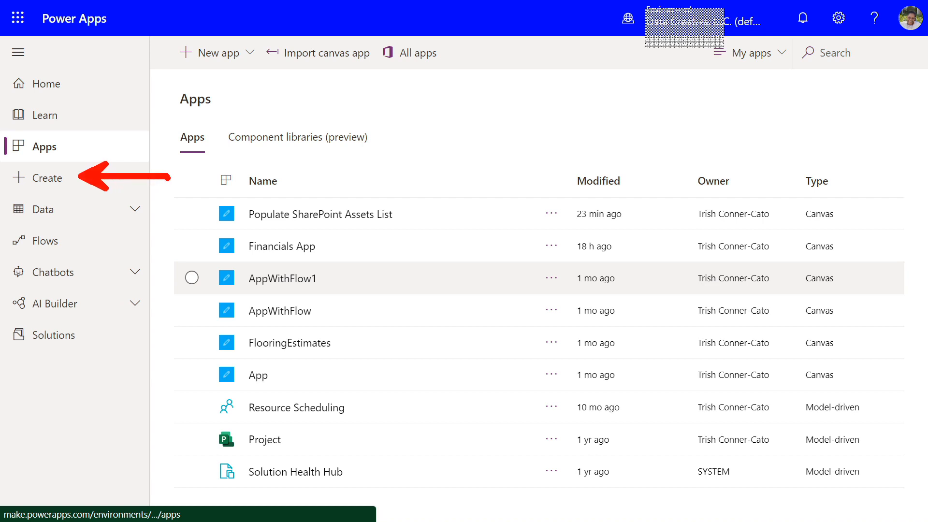
click(66, 178)
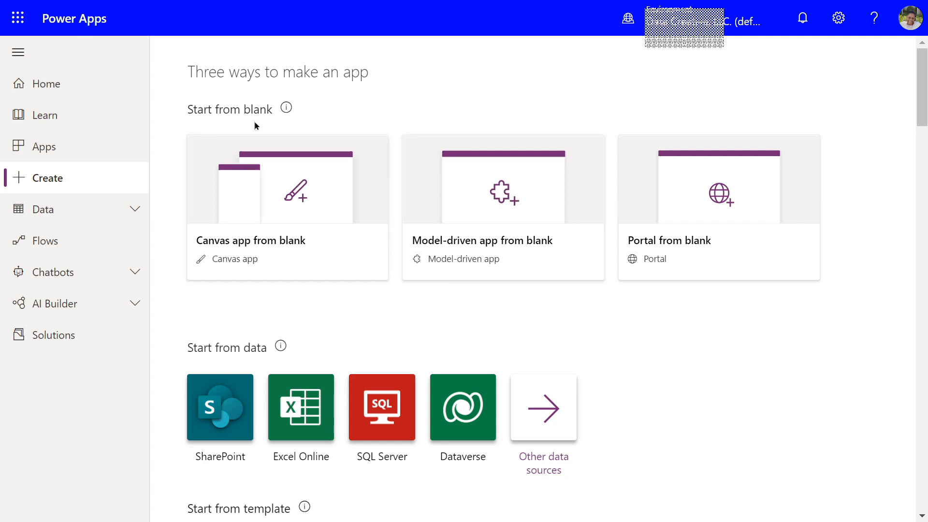
scroll(307, 346, down, 5)
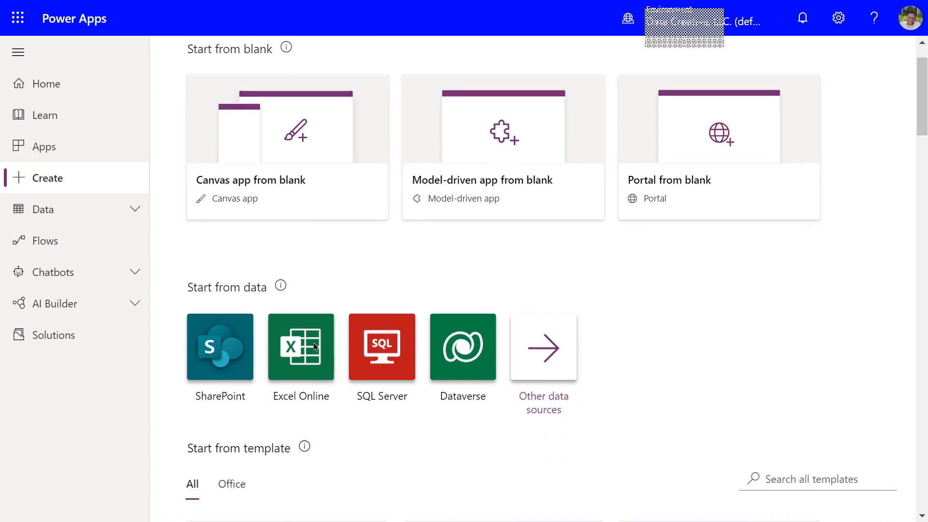
scroll(310, 328, down, 1)
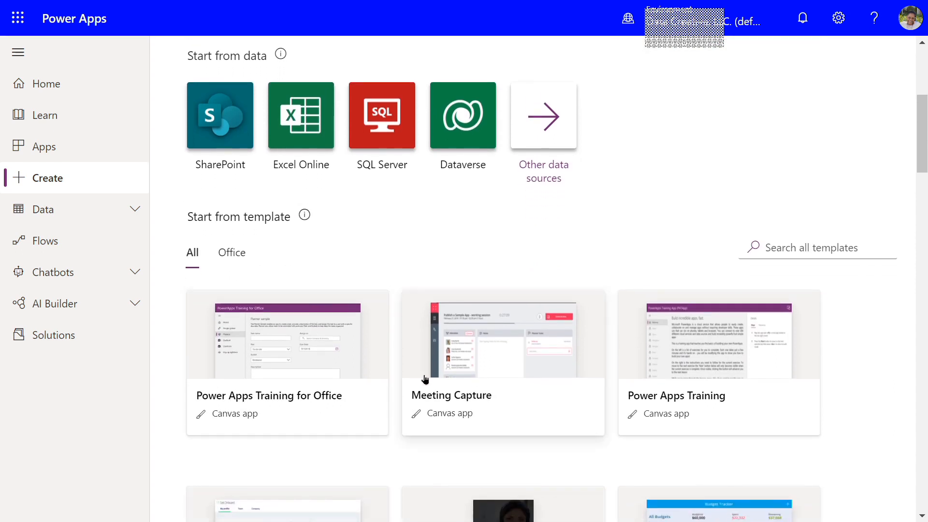
scroll(425, 379, down, 1)
scroll(425, 379, down, 4)
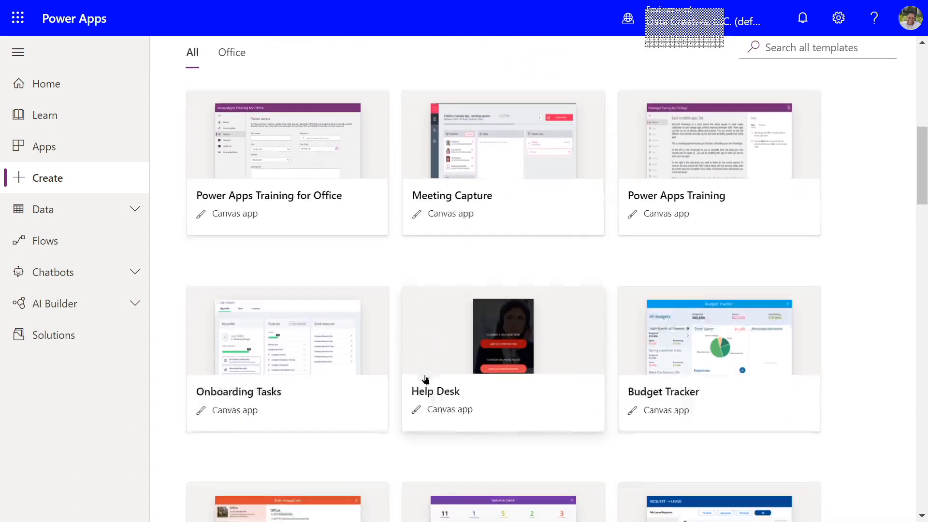
scroll(426, 380, down, 1)
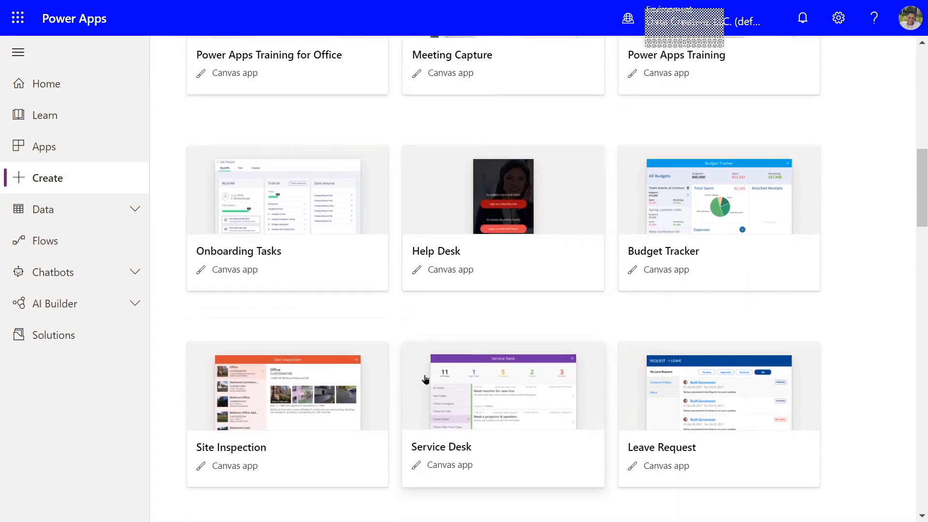
scroll(425, 376, down, 2)
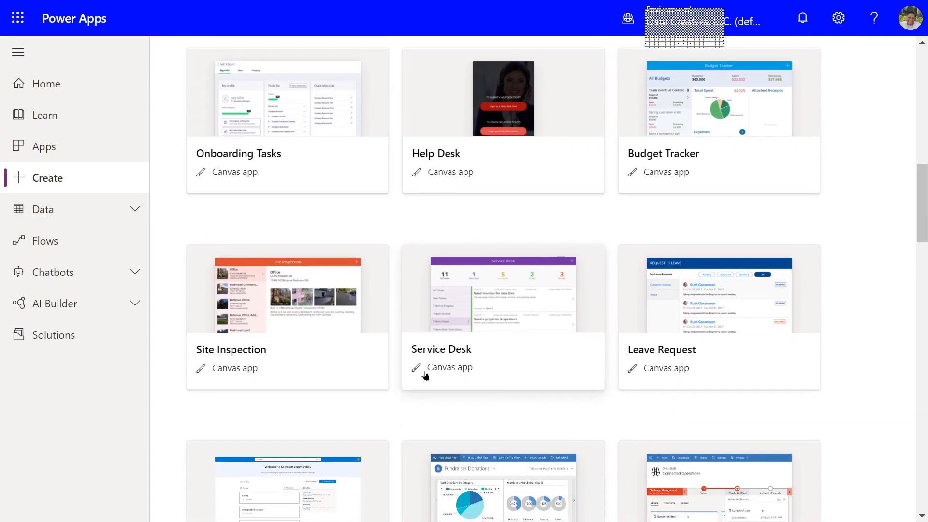
scroll(424, 375, down, 2)
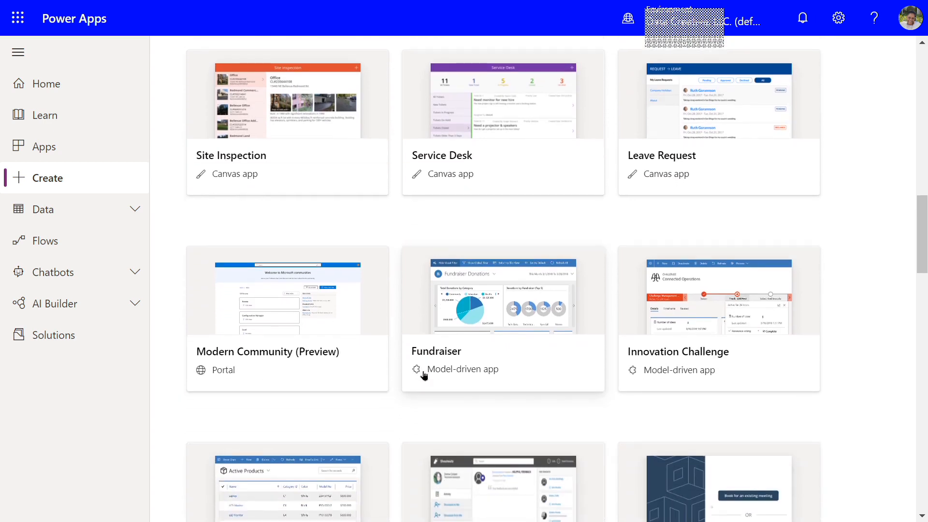
scroll(424, 375, down, 2)
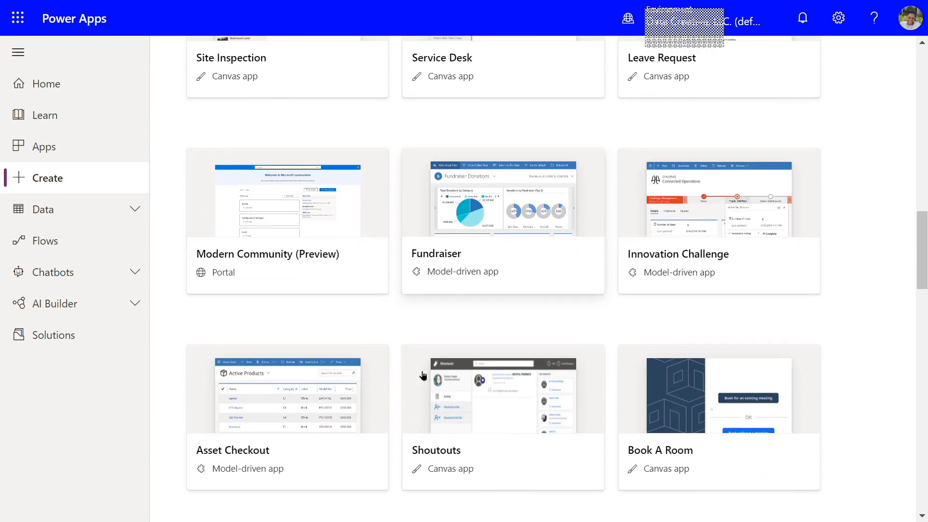
scroll(423, 376, up, 2)
scroll(418, 372, up, 8)
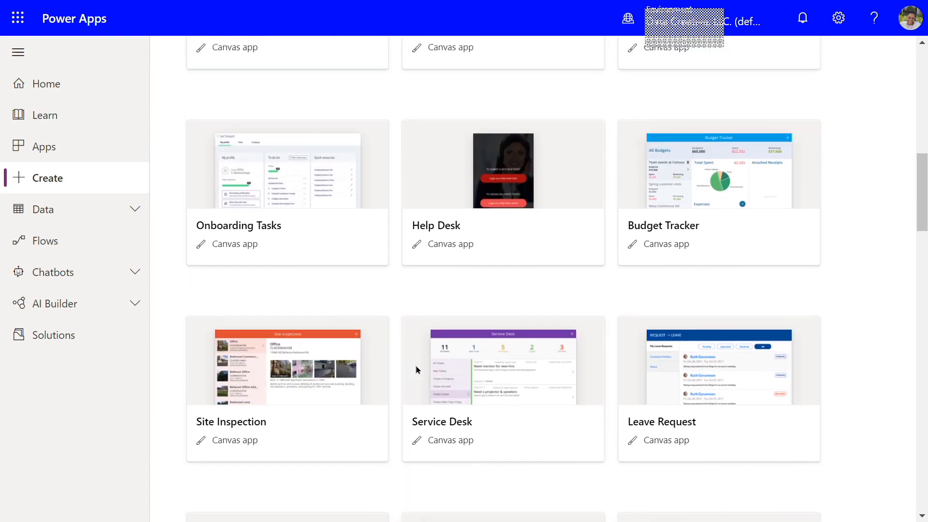
scroll(439, 366, up, 3)
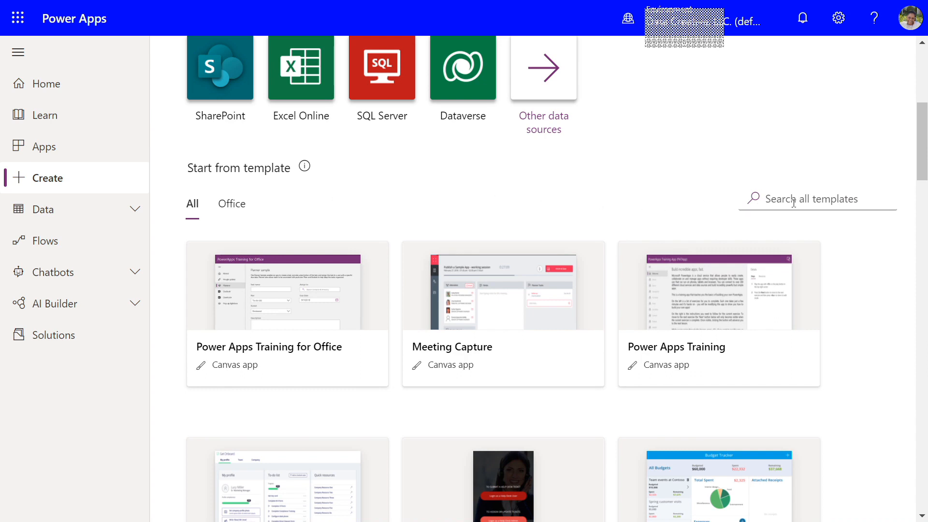
Search the app templates for "inventory" and open the Inventory Management canvas app template
click(767, 198)
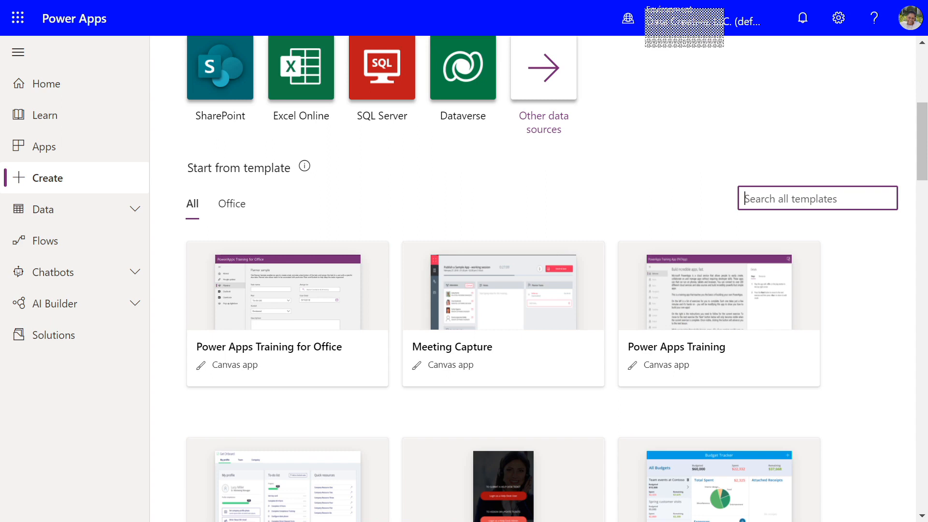
text(inventory)
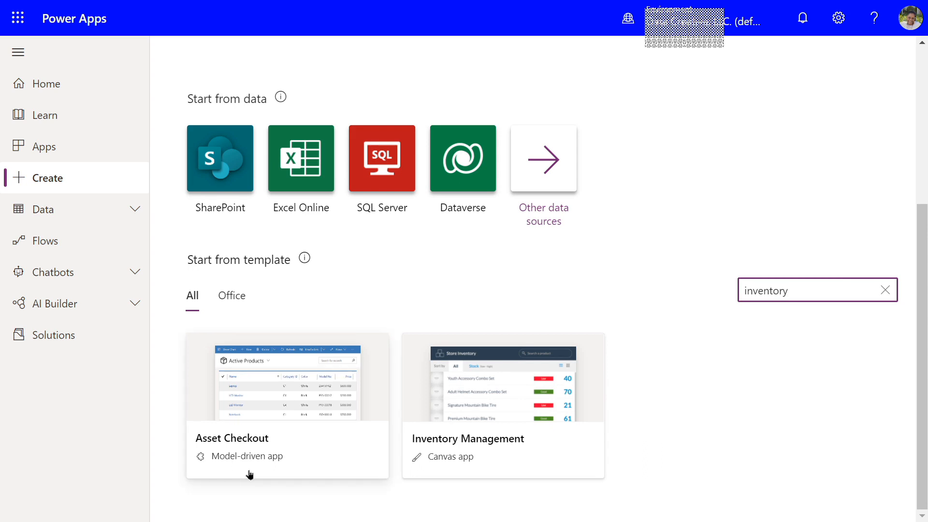
click(480, 441)
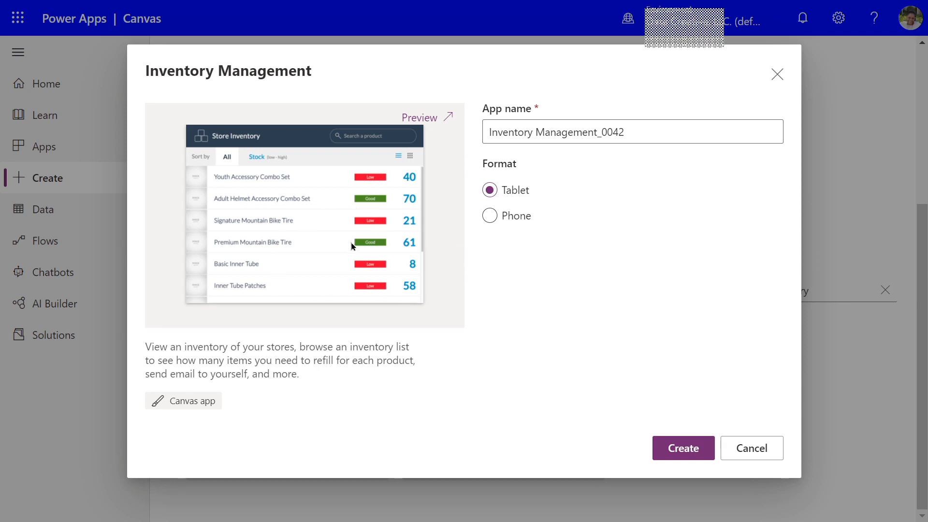
Preview the Inventory Management template, sort its products by stock from low to high, and look through the list
click(434, 122)
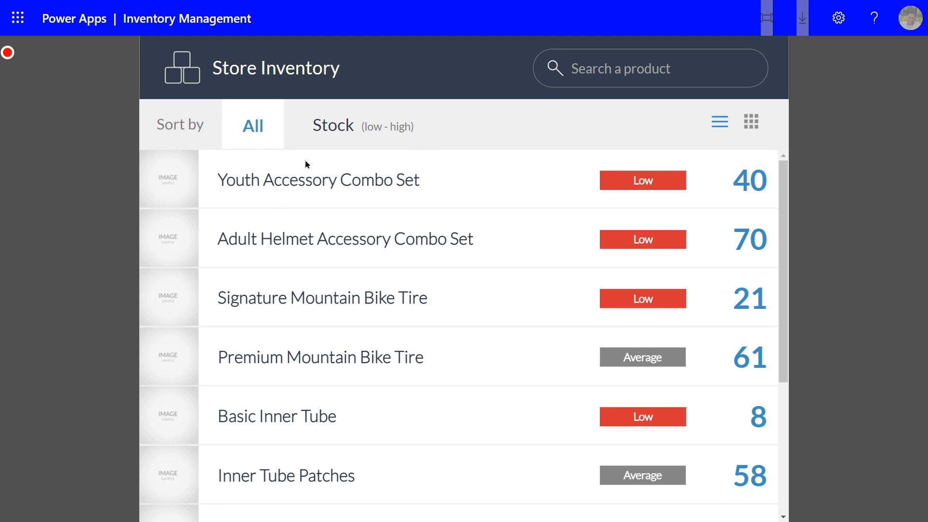
click(332, 127)
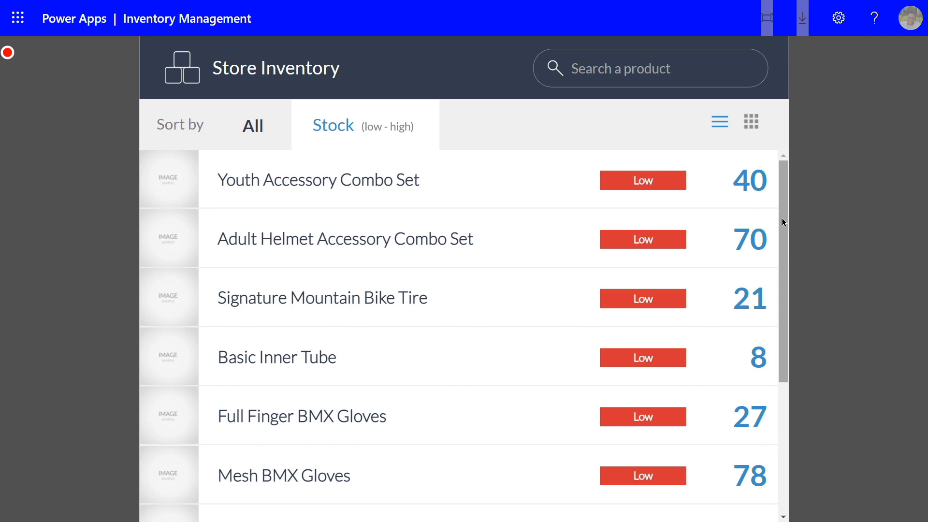
drag(785, 200, 799, 378)
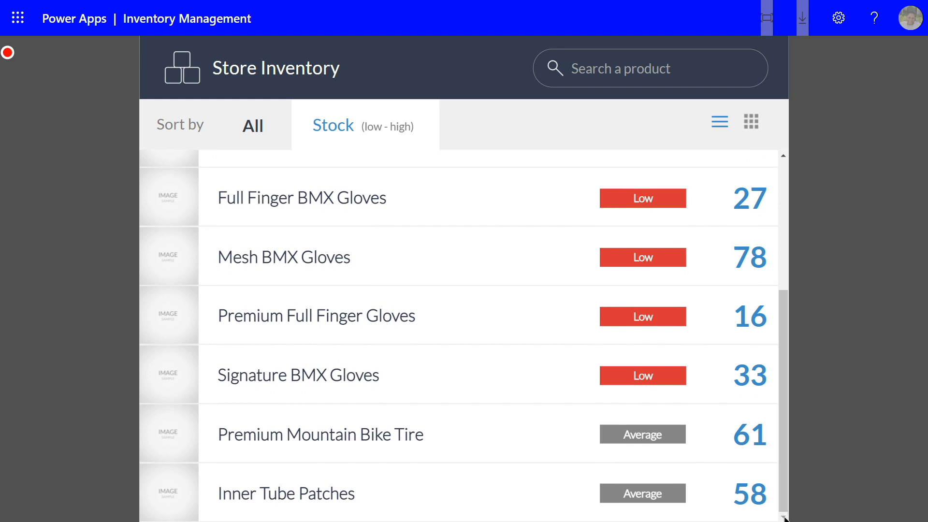
drag(780, 480, 795, 272)
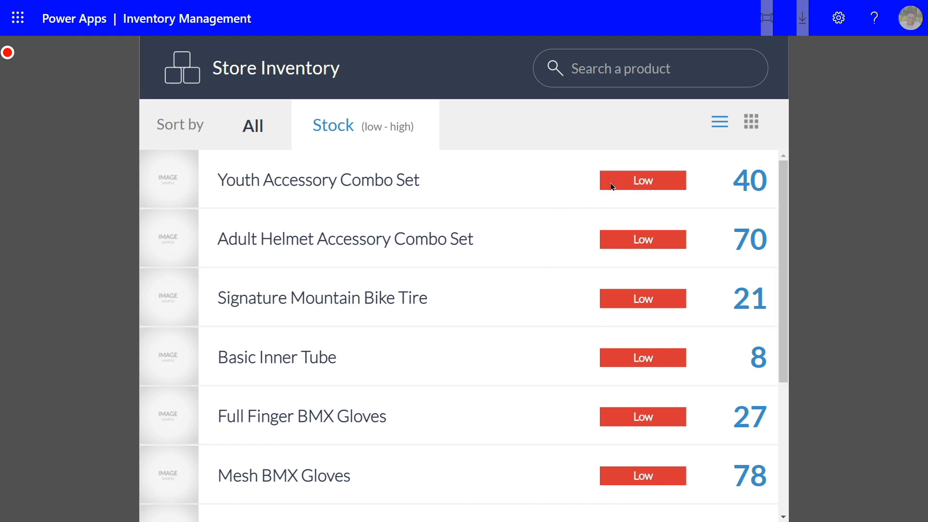
Try restocking the Youth Accessory Combo Set with the prefilled order quantity, return to the product list, and close the preview
click(369, 186)
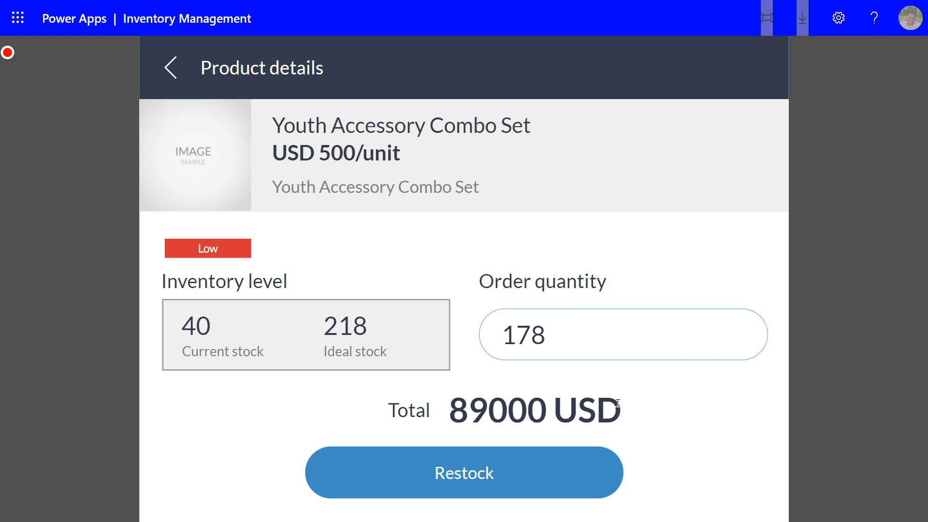
click(464, 478)
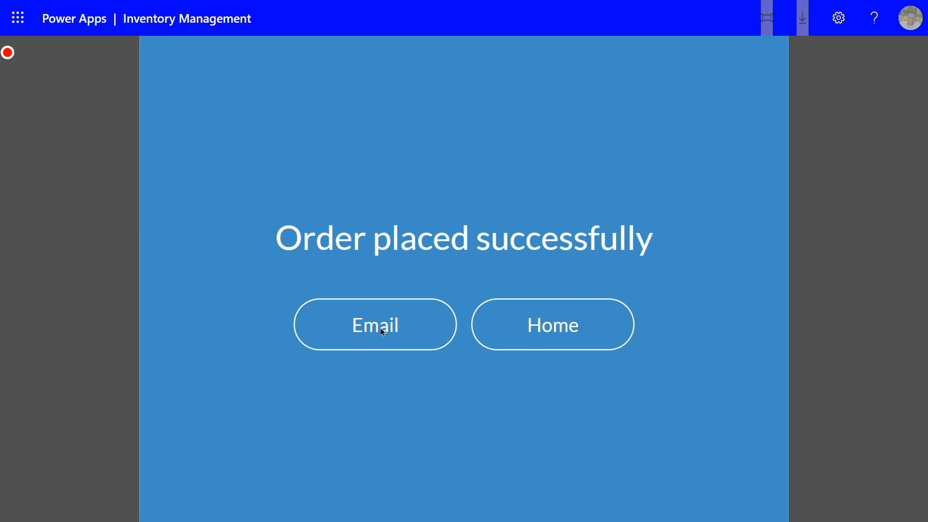
click(559, 332)
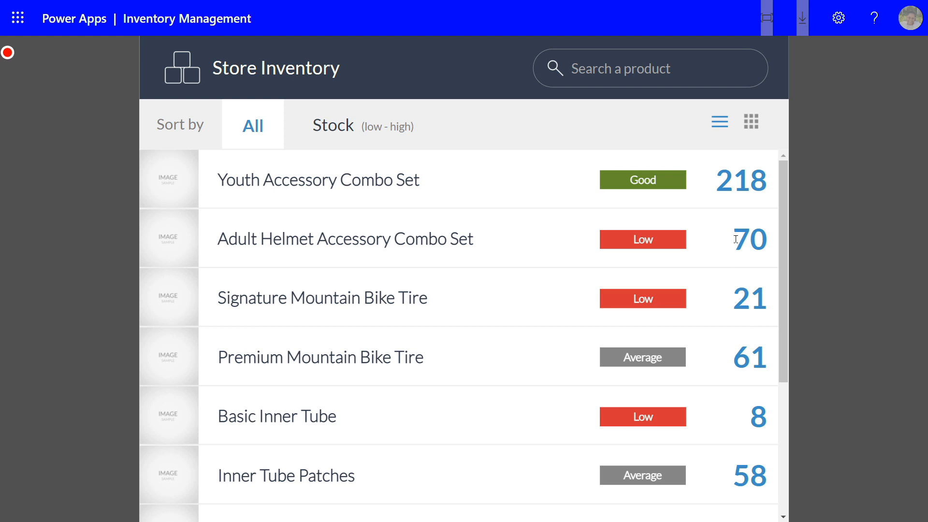
key(ctrl+w)
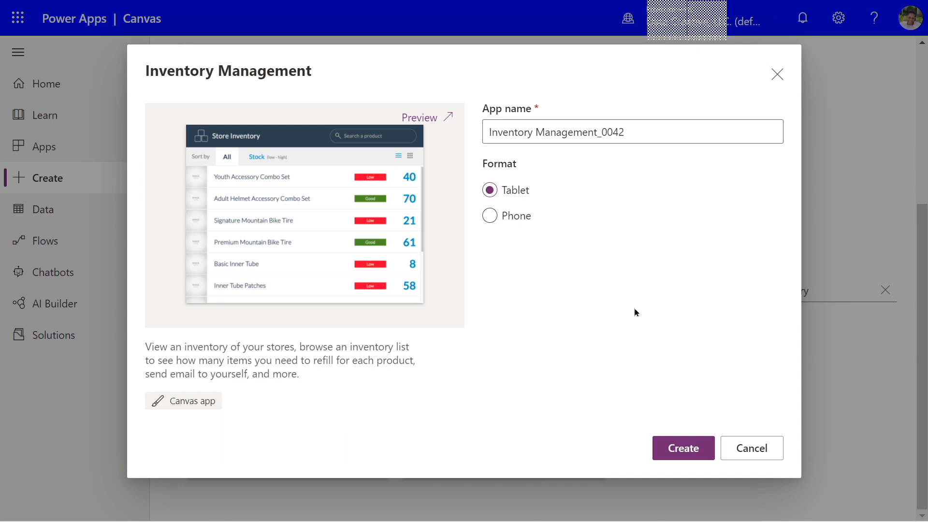
Create the tablet-format Inventory Management_0042 app from the template and get past the welcome and preview-features dialogs
click(683, 448)
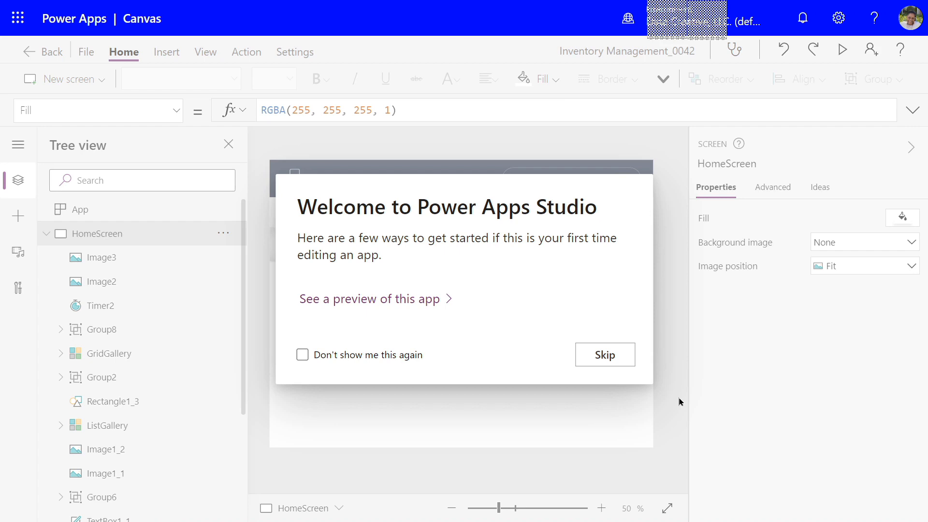
click(615, 363)
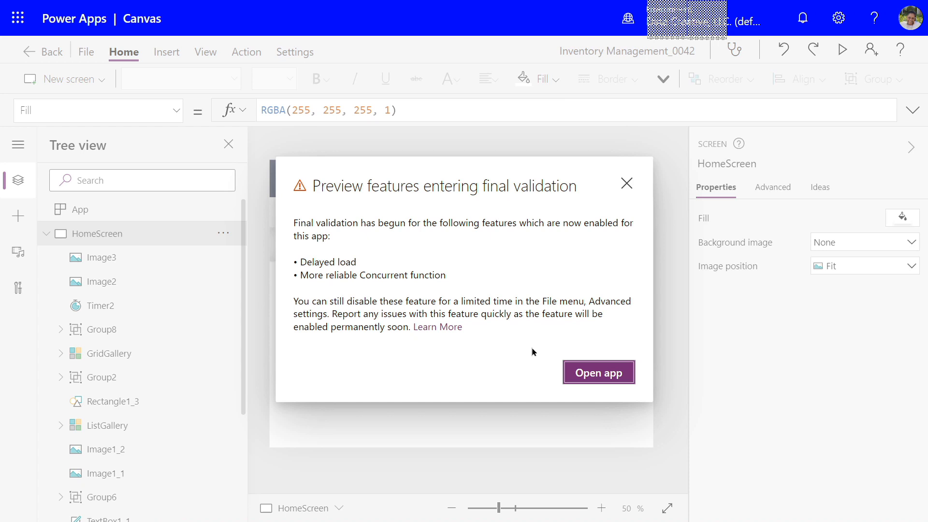
click(599, 382)
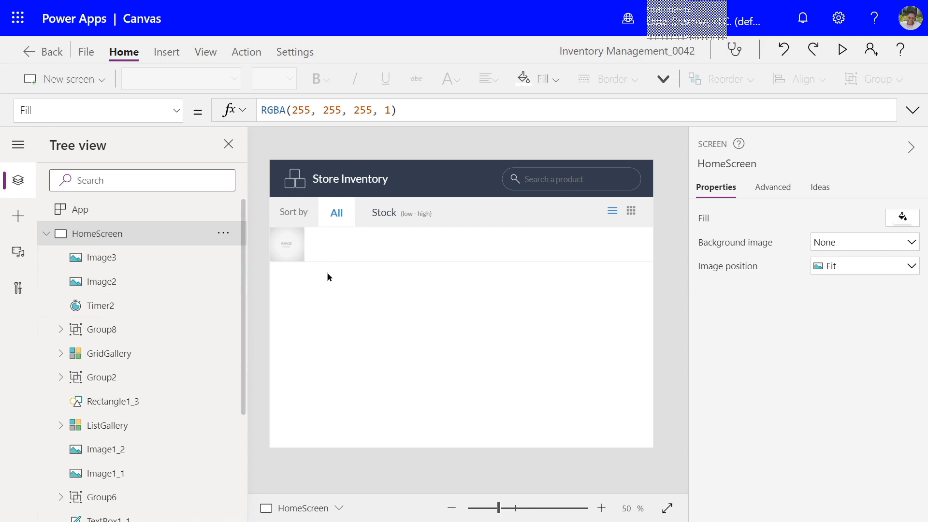
Examine the controls that make up HomeScreen and ProductDetailsScreen in the tree view, leaving both screens collapsed
click(46, 235)
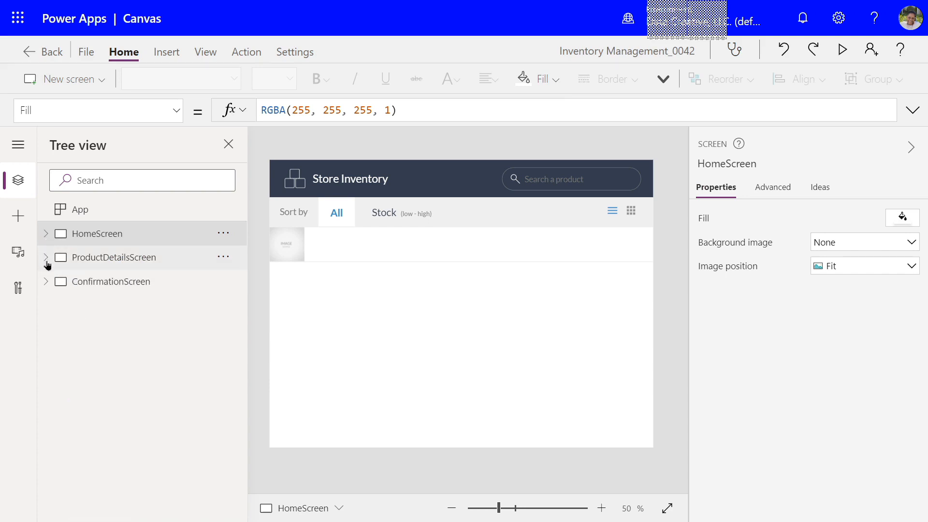
click(46, 235)
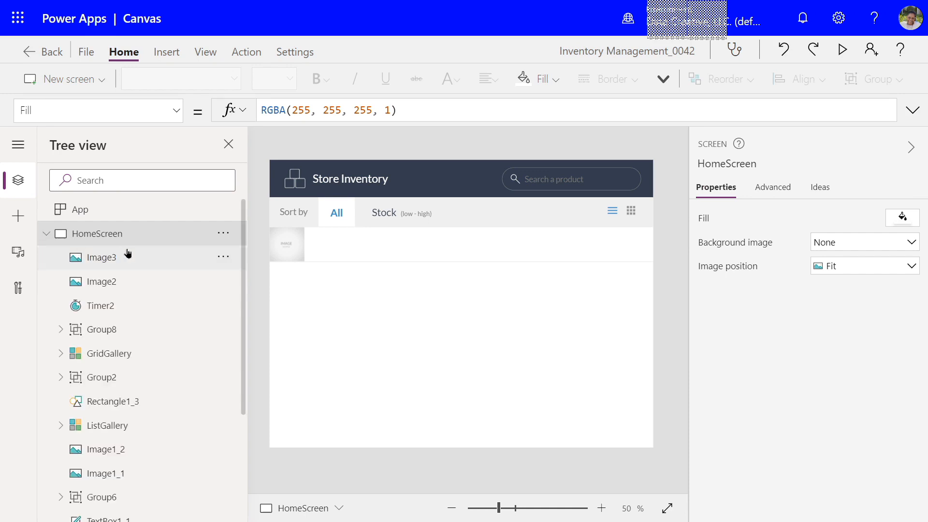
scroll(170, 265, down, 4)
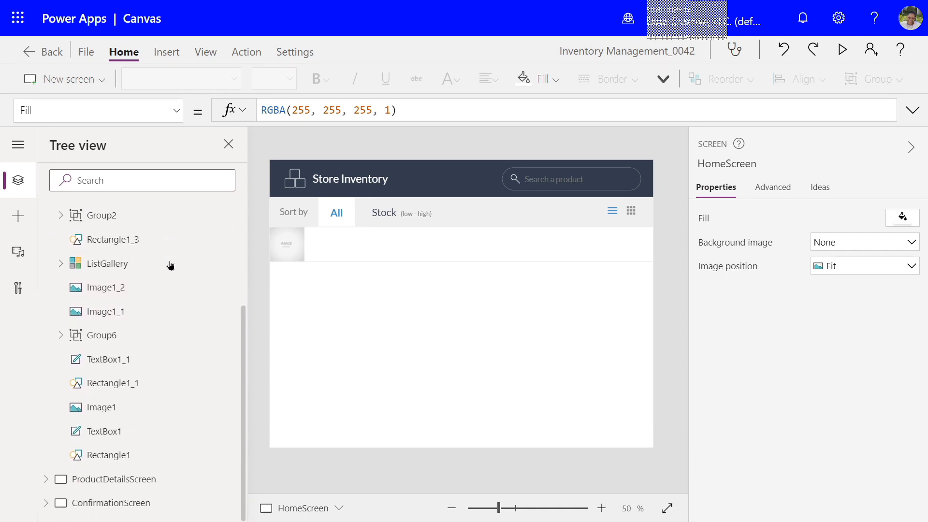
scroll(170, 265, up, 5)
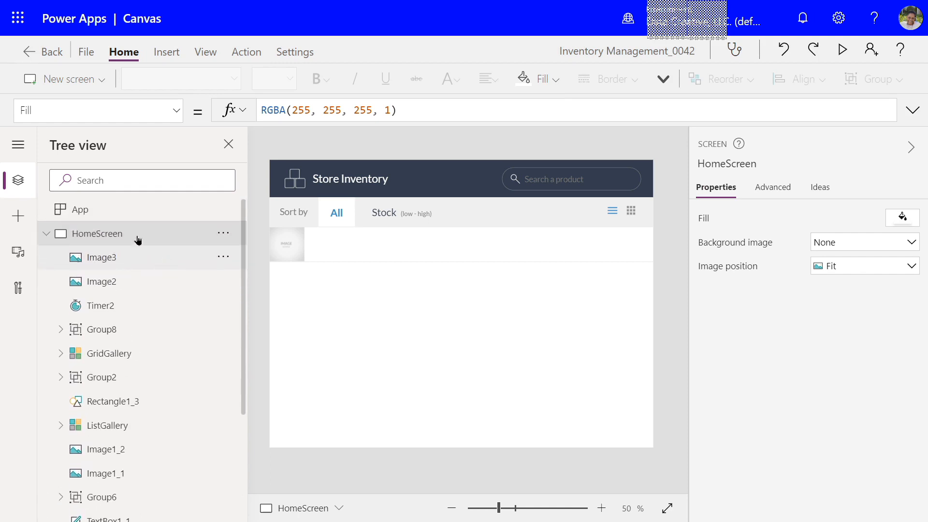
click(46, 234)
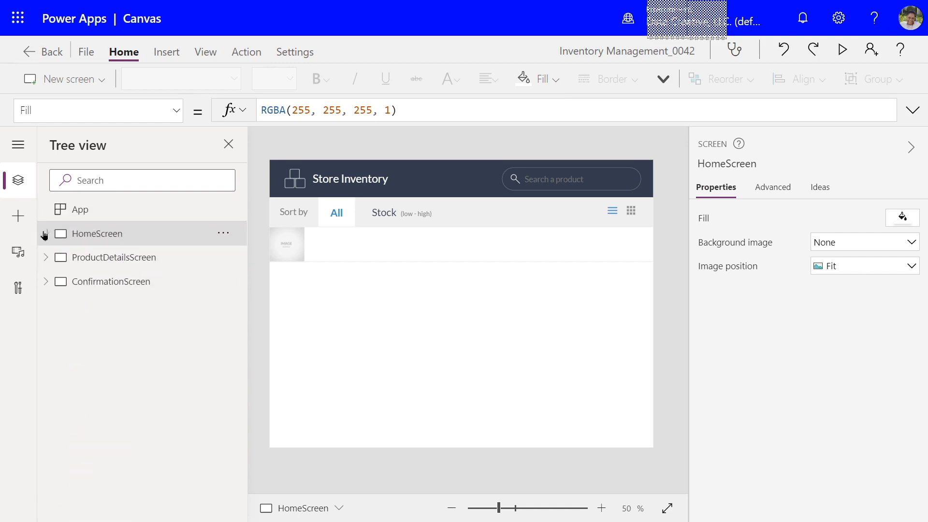
click(46, 257)
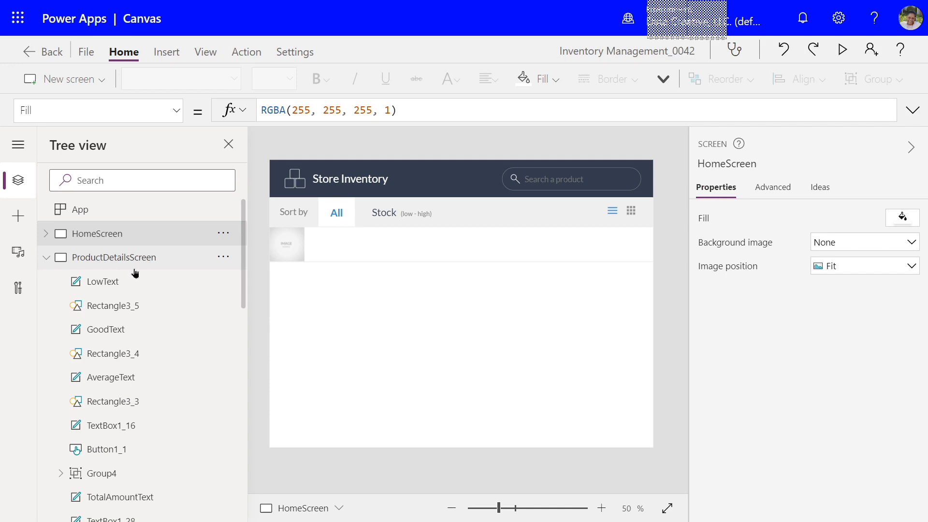
scroll(135, 274, down, 5)
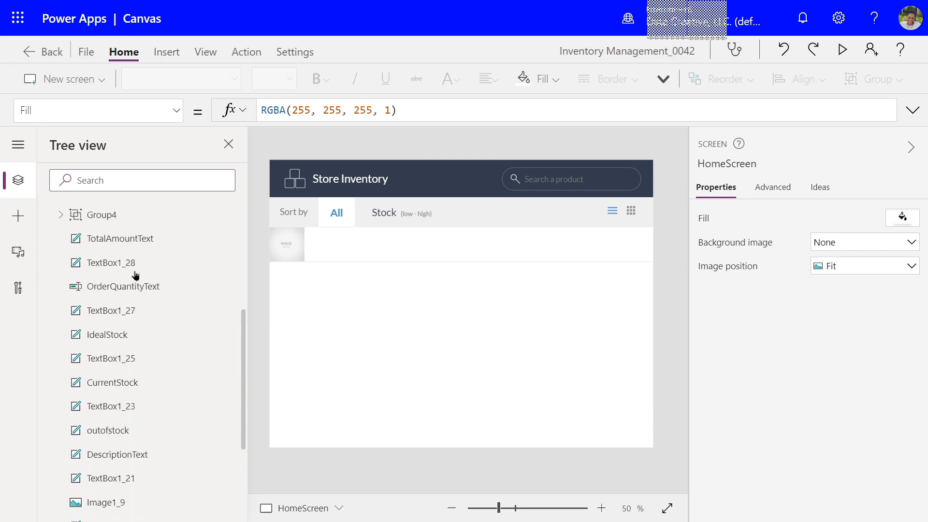
scroll(135, 274, down, 4)
scroll(132, 265, up, 7)
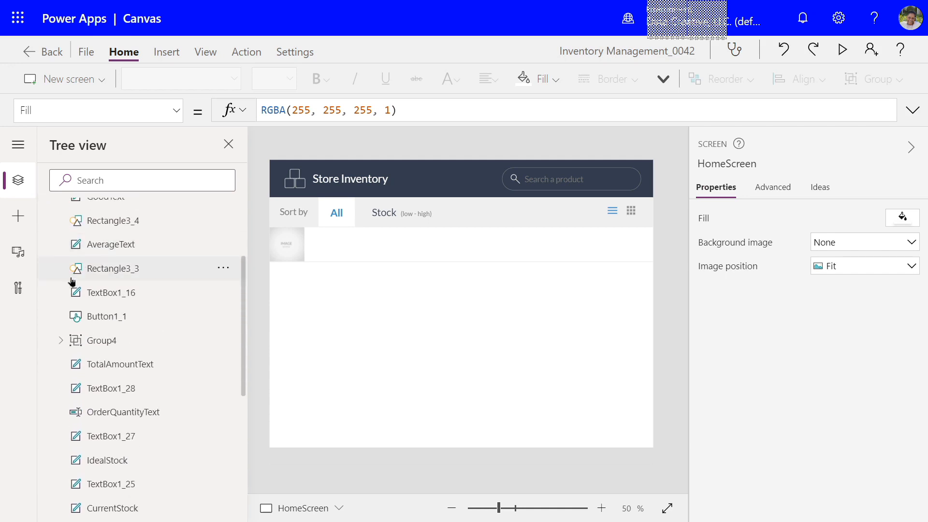
scroll(70, 293, up, 2)
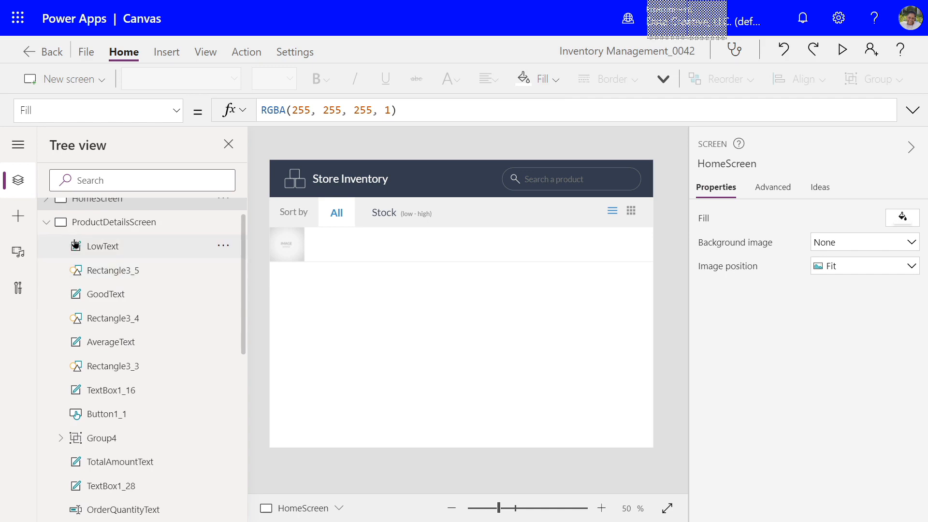
click(47, 223)
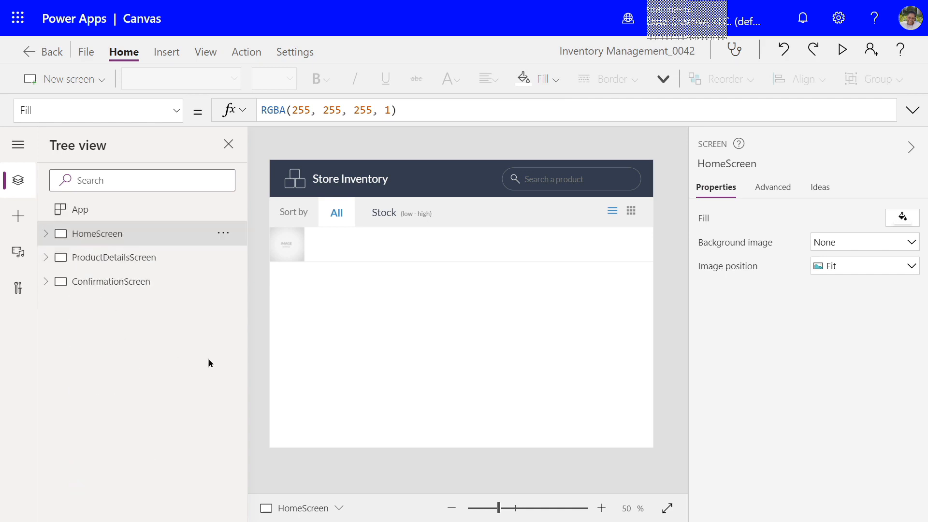
Select the product list gallery on HomeScreen, preview the app with its inventory data, and return to the editor
click(417, 304)
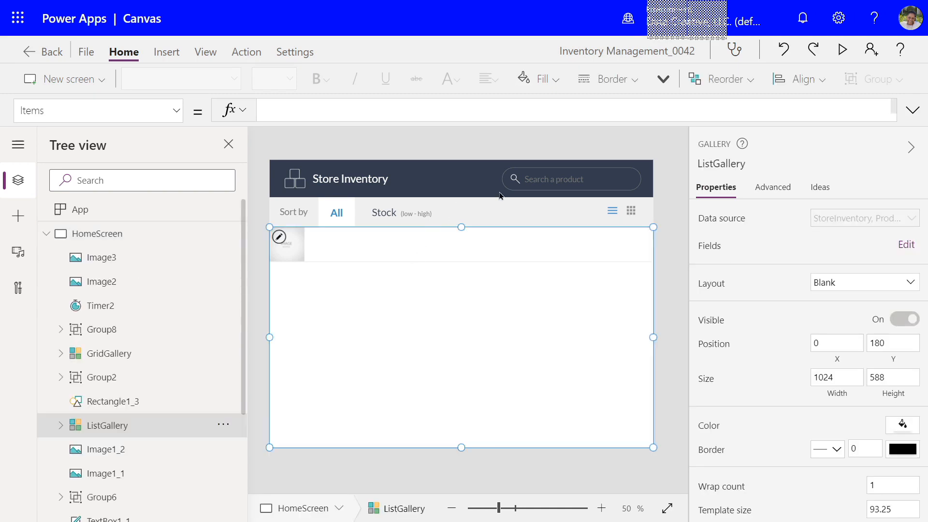
click(843, 50)
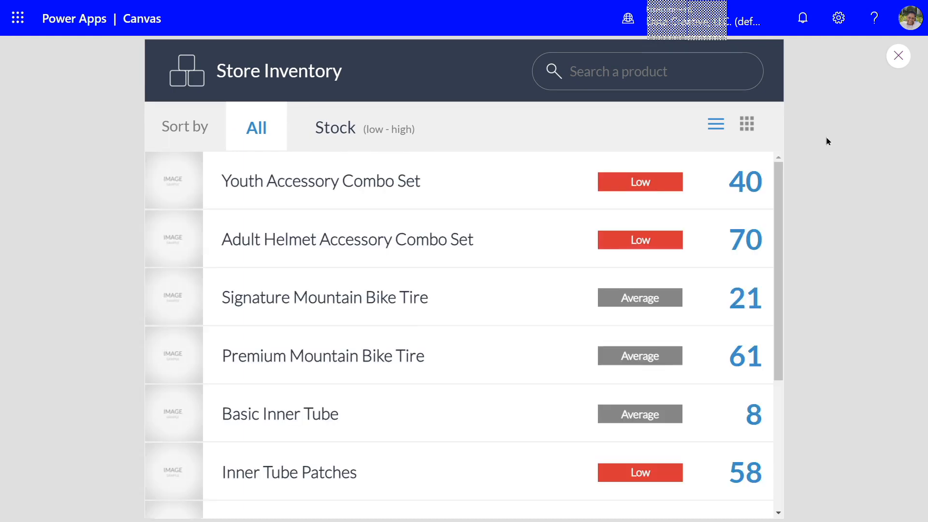
click(898, 56)
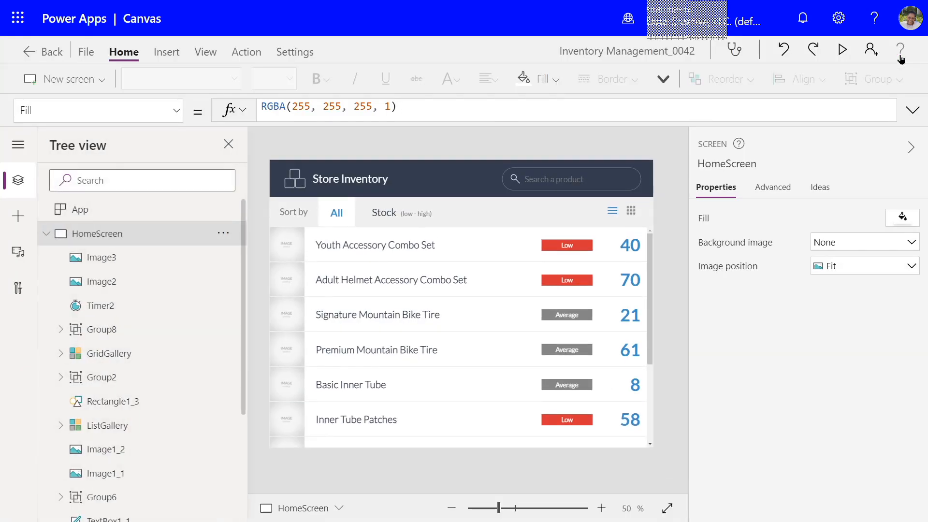
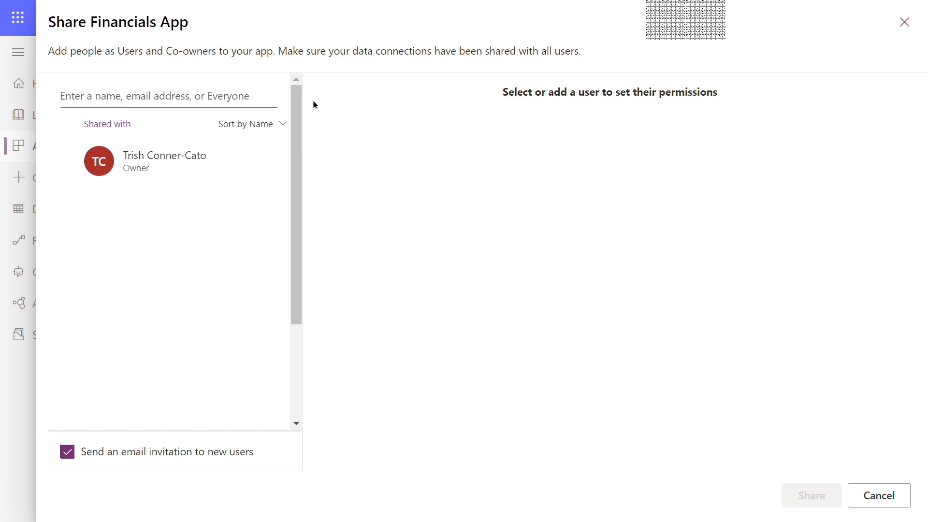
Share the Financials App with one new person as a User, with the email invitation to new users turned on
click(116, 92)
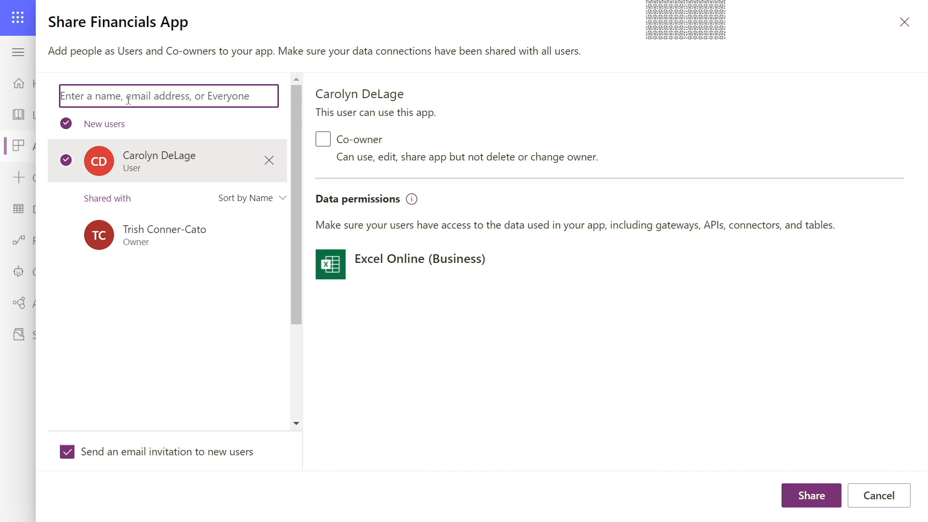
click(67, 162)
click(67, 164)
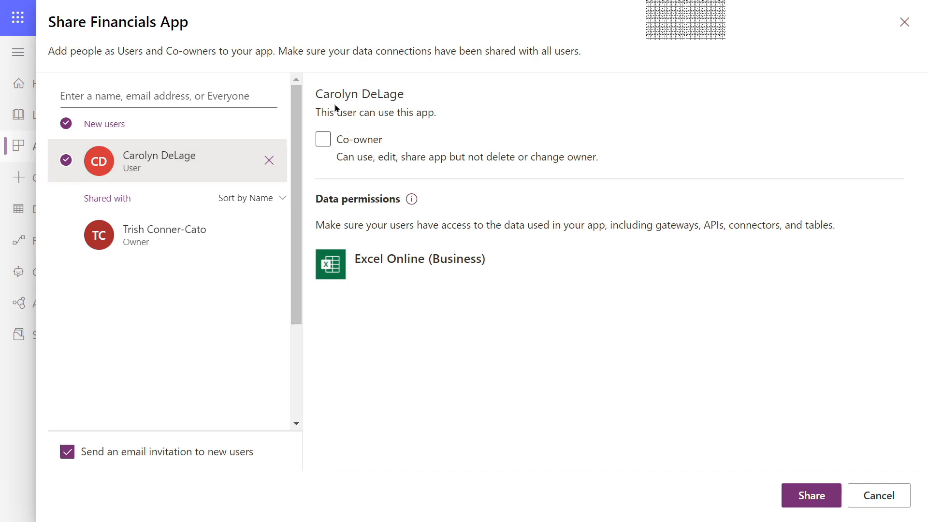
click(323, 140)
click(805, 502)
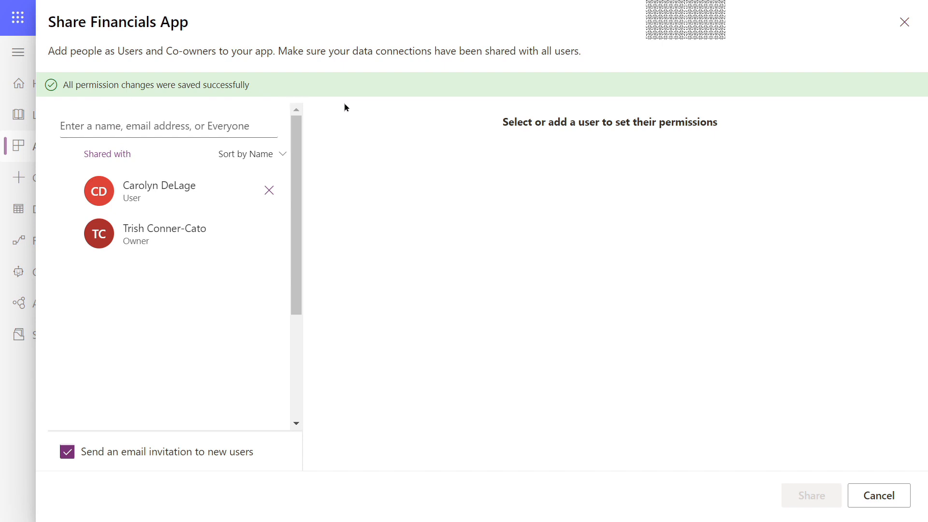
drag(296, 272, 298, 205)
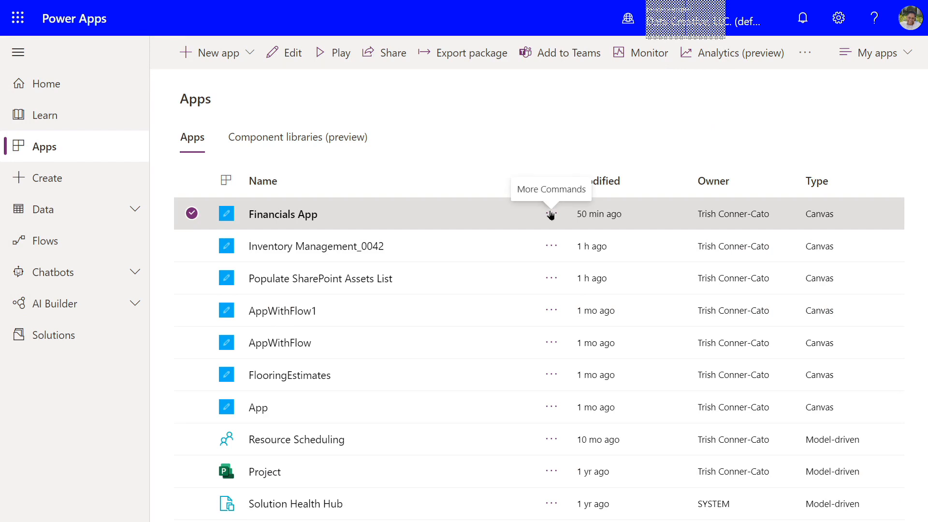
Open the Financials App for editing from the apps list and bring up its save page
click(551, 214)
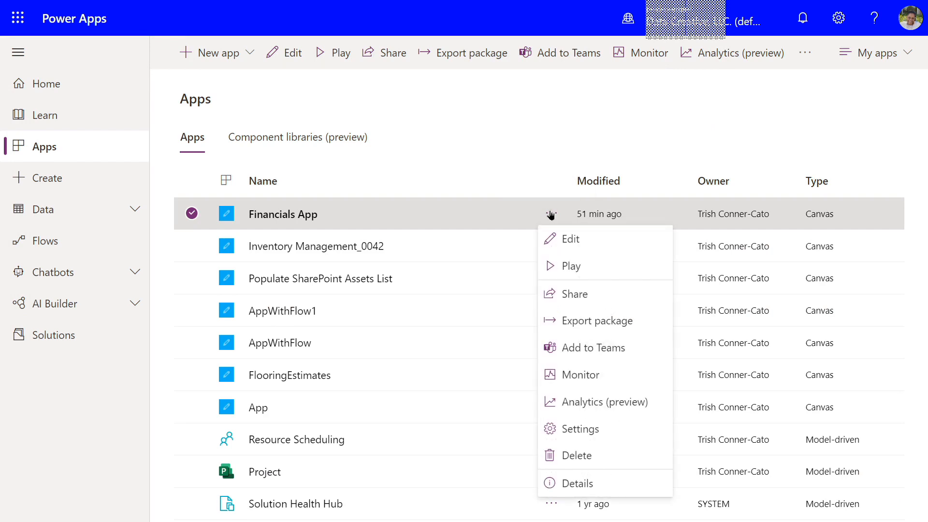
click(559, 241)
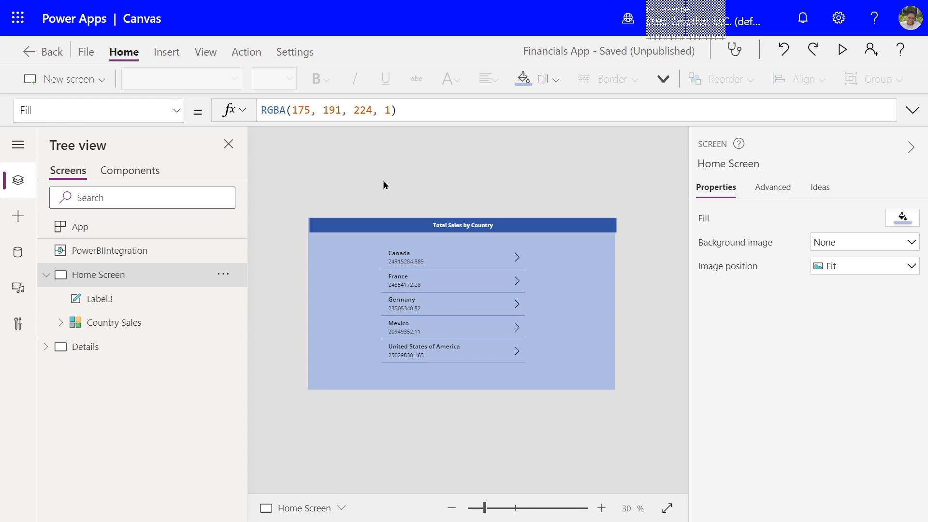
key(ctrl+s)
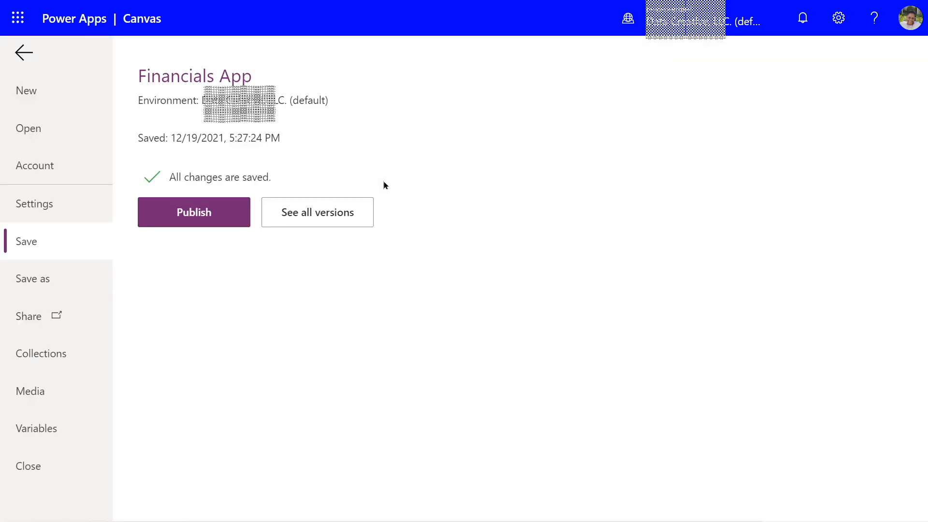
Start publishing, edit the app details, and set the description to "Financial Info based on Country sales and Country Segments"
click(201, 220)
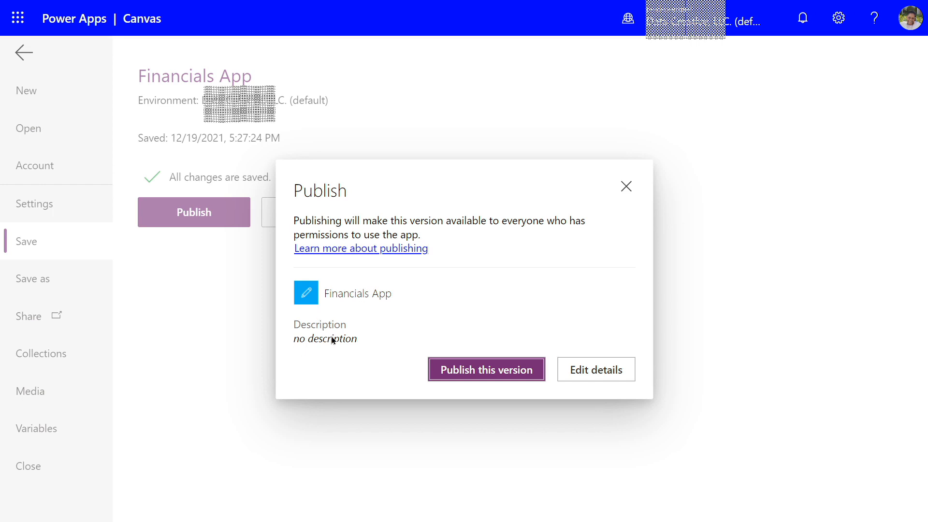
click(594, 372)
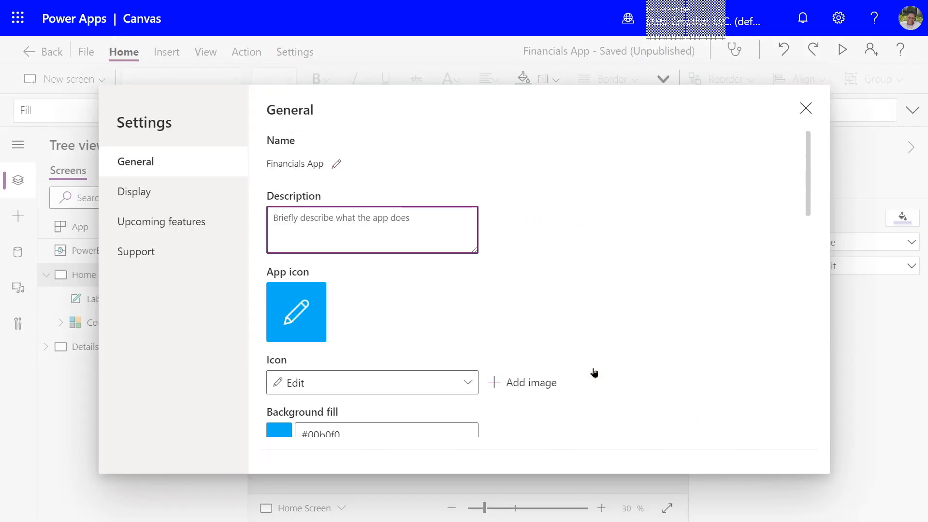
text(Financial Info based on Country sales )
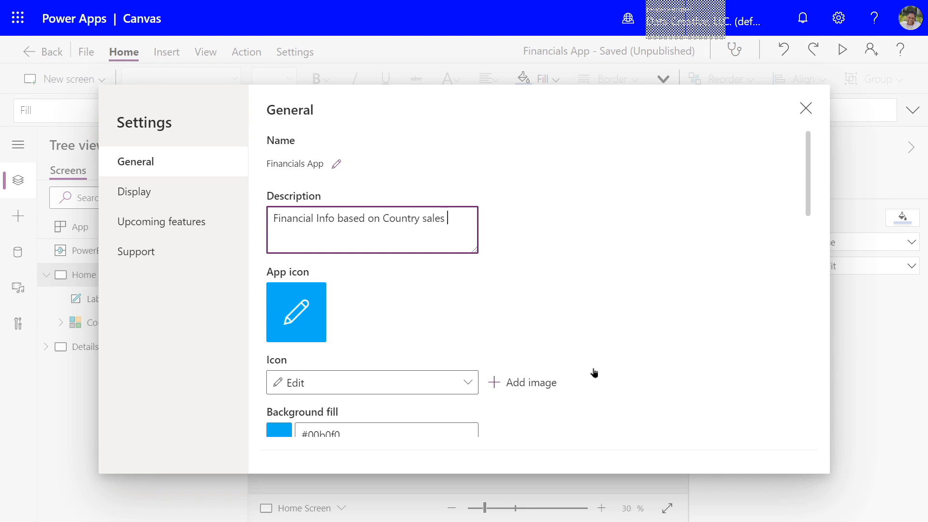
text(and Country Segments)
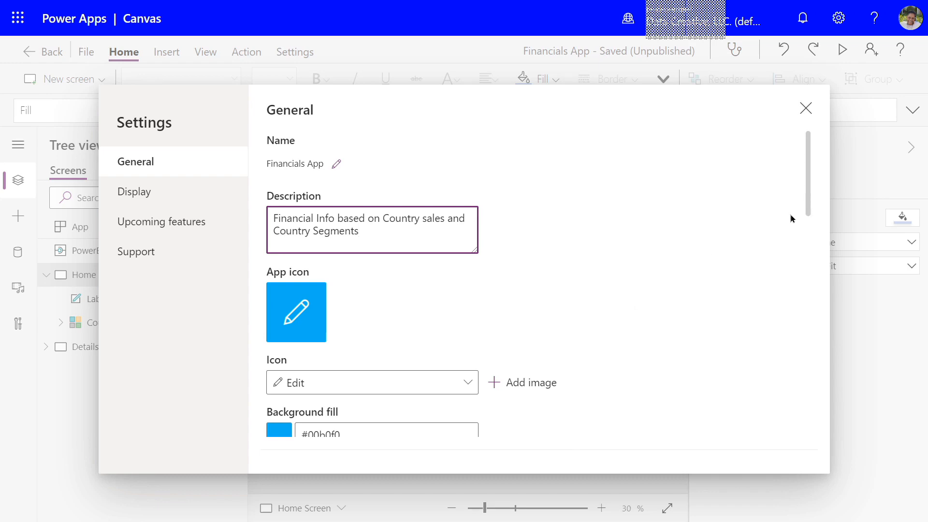
drag(806, 203, 813, 158)
drag(821, 200, 834, 59)
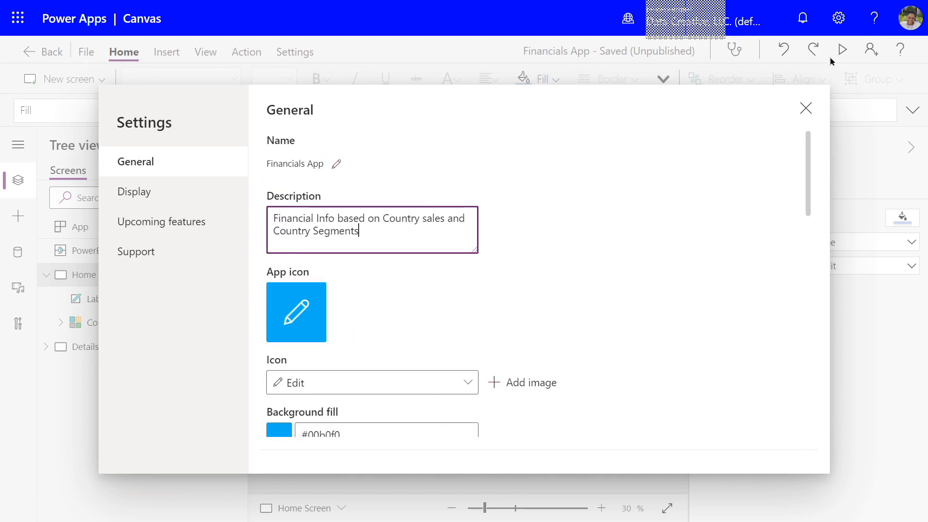
click(805, 108)
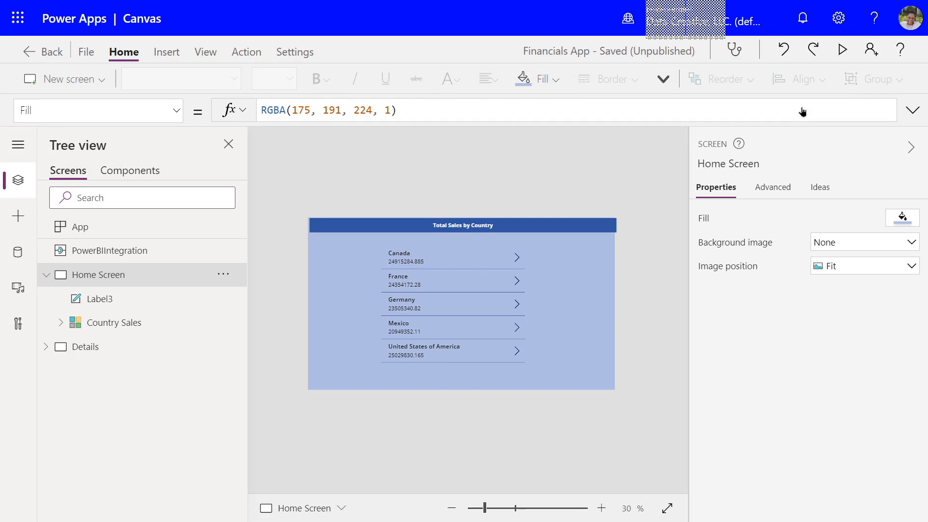
Save the Financials App without version notes and publish this version
key(ctrl+s)
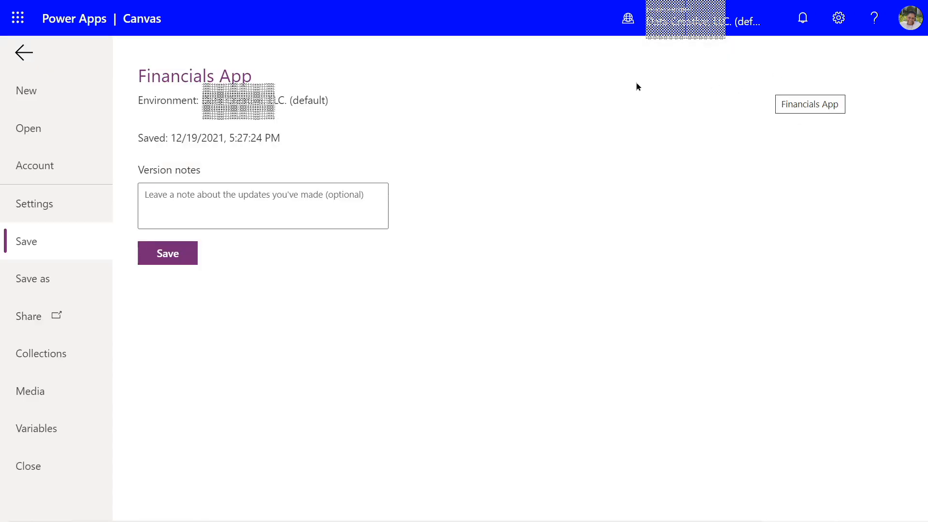
click(170, 257)
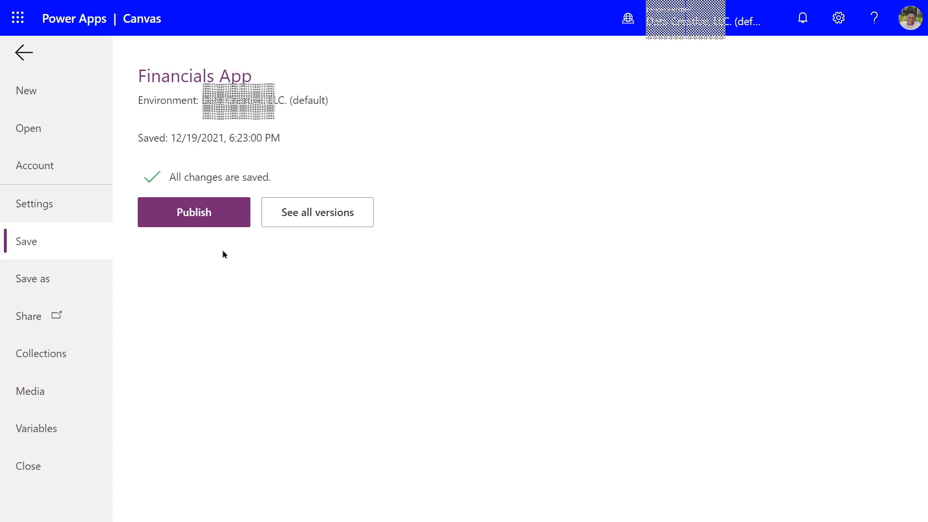
click(198, 221)
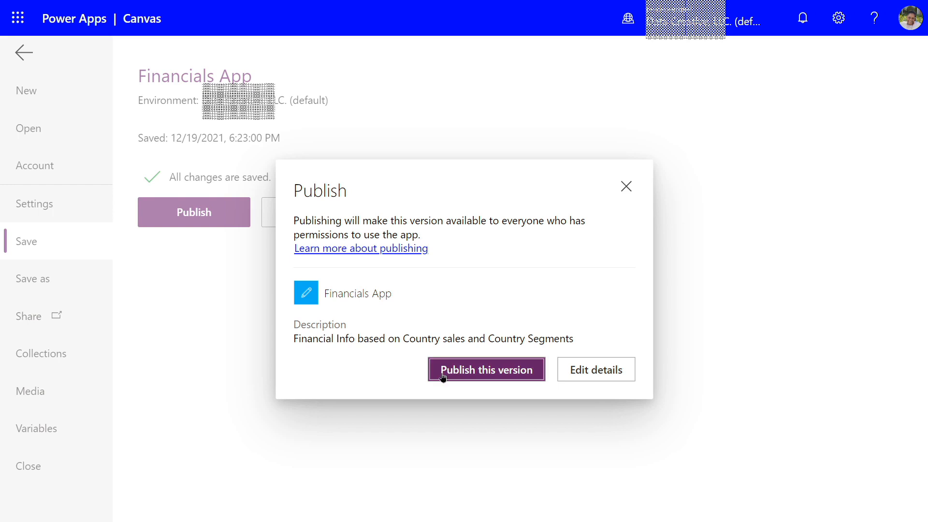
click(472, 373)
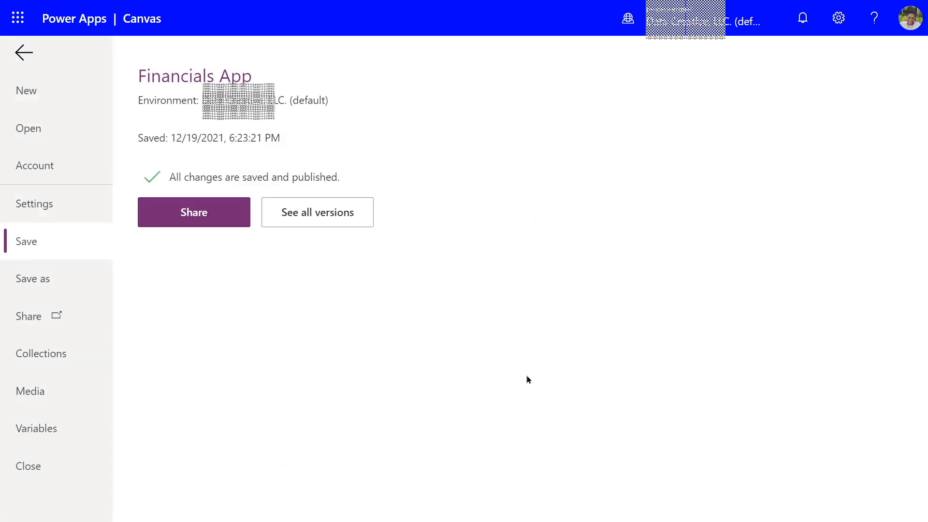
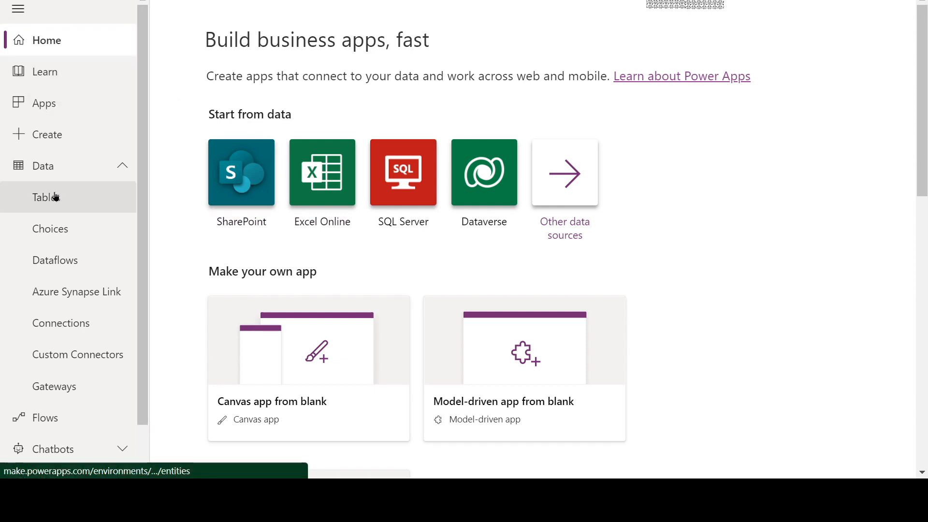
Expand the Data section in the site navigation and open the environment's list of tables
click(52, 167)
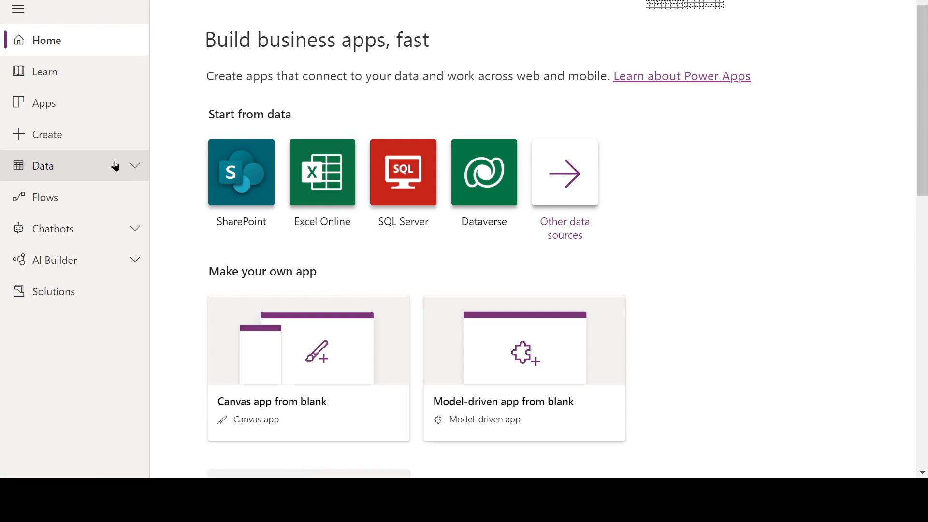
click(129, 167)
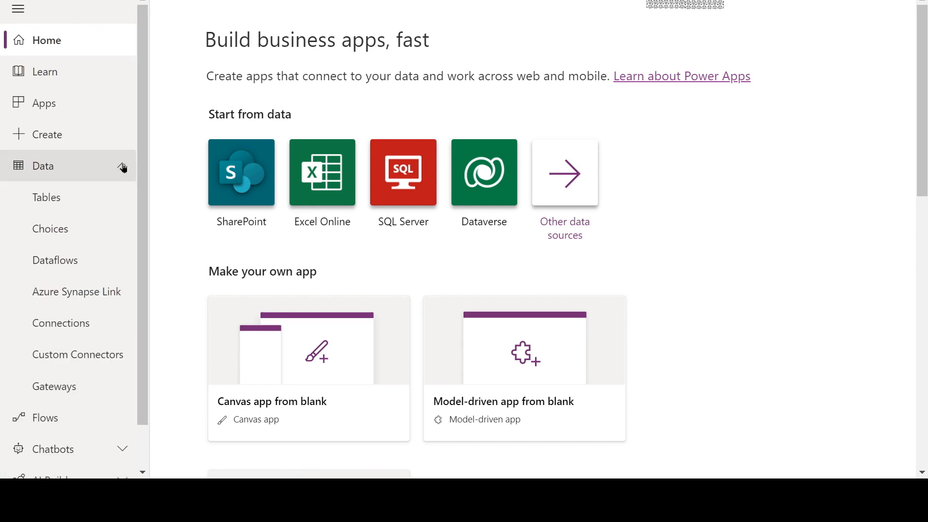
click(51, 197)
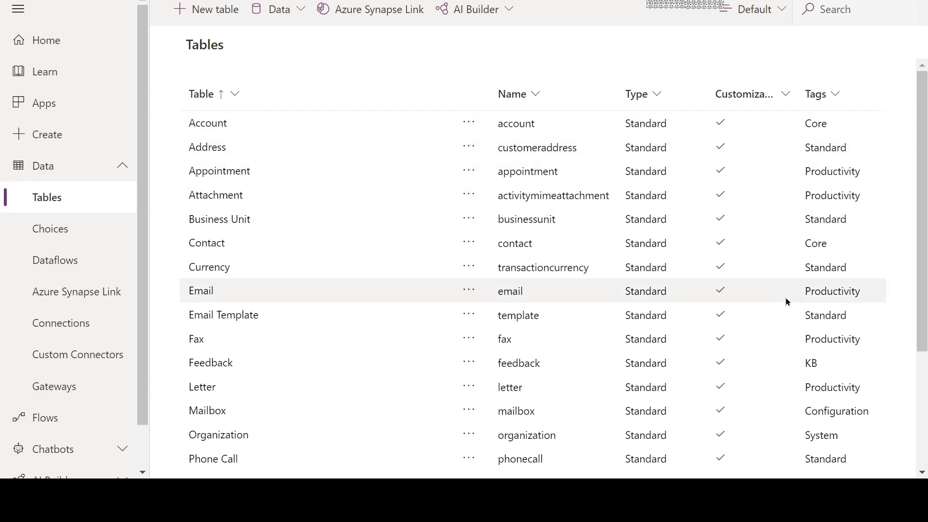
Look through the list of tables and examine the data, Azure Synapse Link and AI Builder actions offered for the Account table
drag(923, 152, 888, 286)
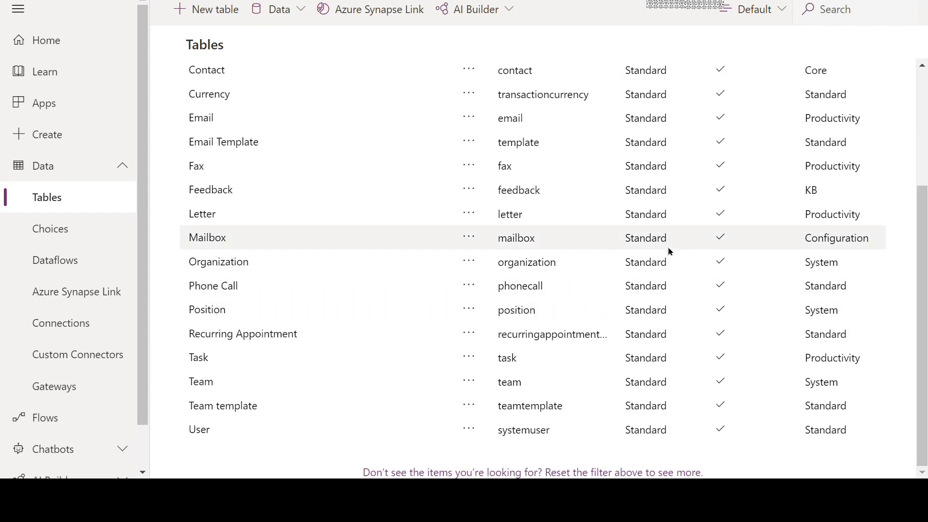
scroll(616, 238, up, 5)
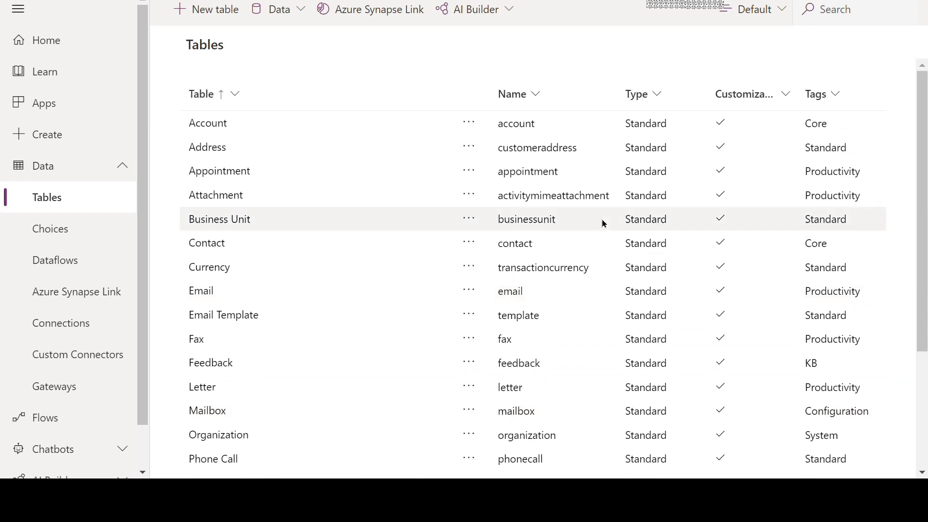
click(467, 124)
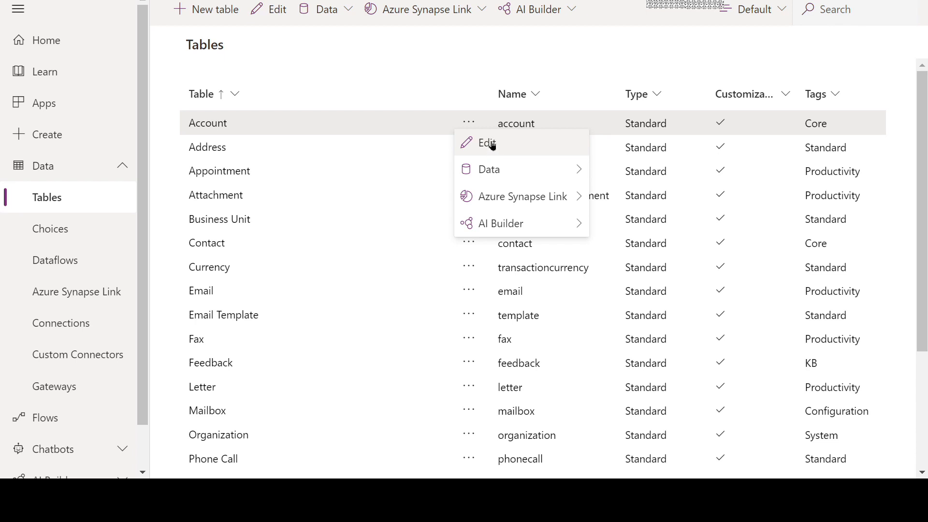
mouse_move(502, 173)
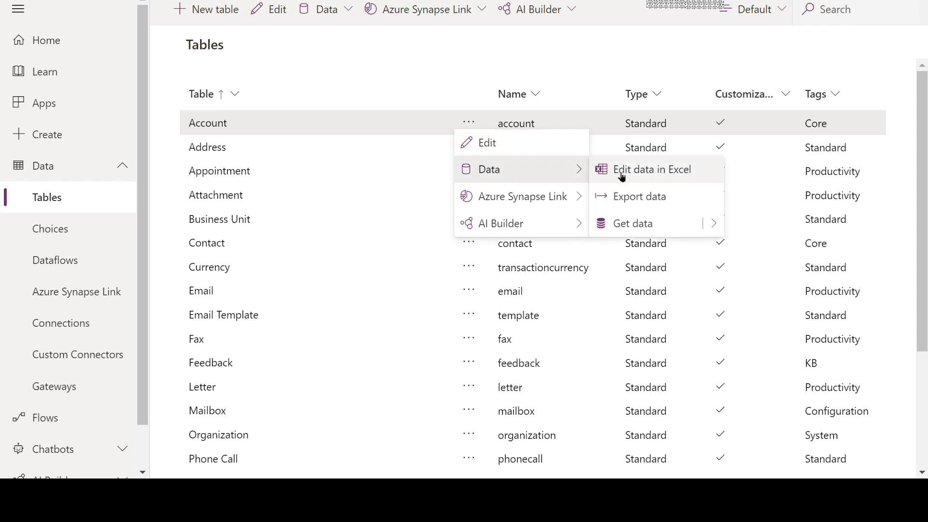
mouse_move(707, 223)
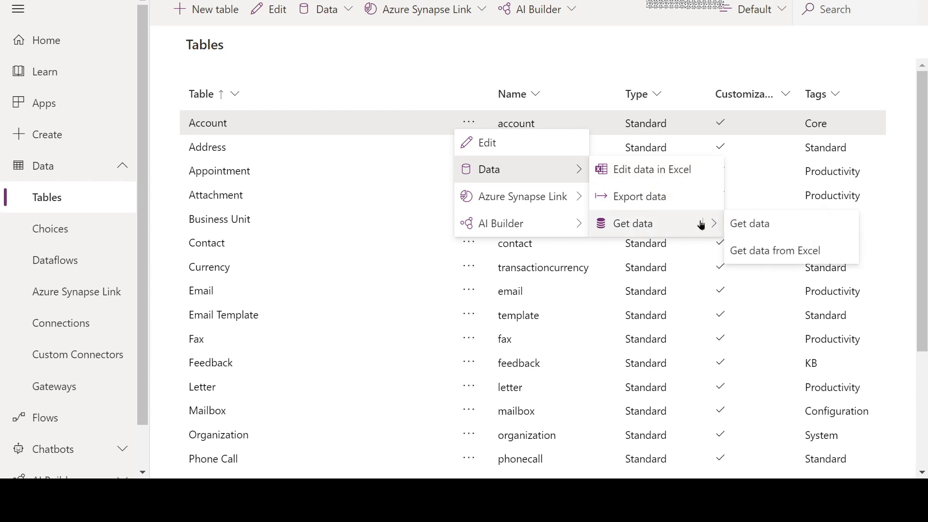
mouse_move(581, 199)
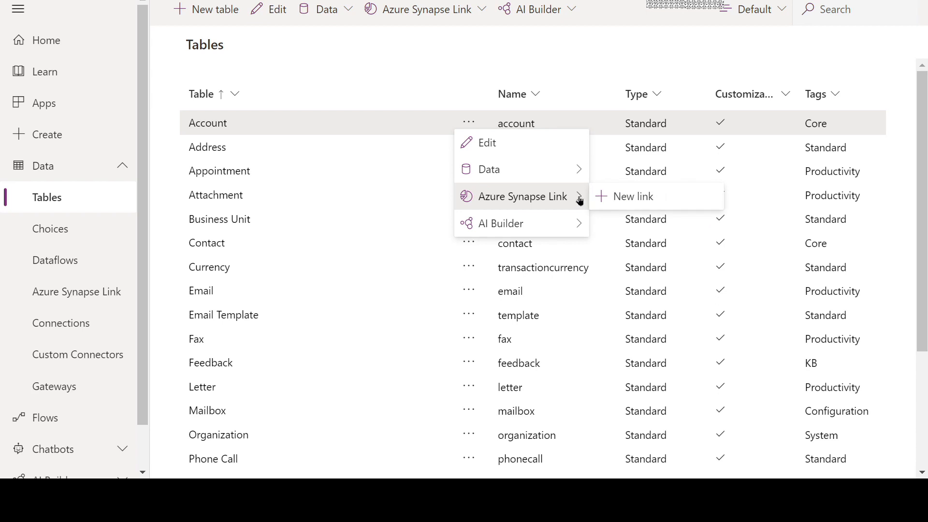
mouse_move(580, 223)
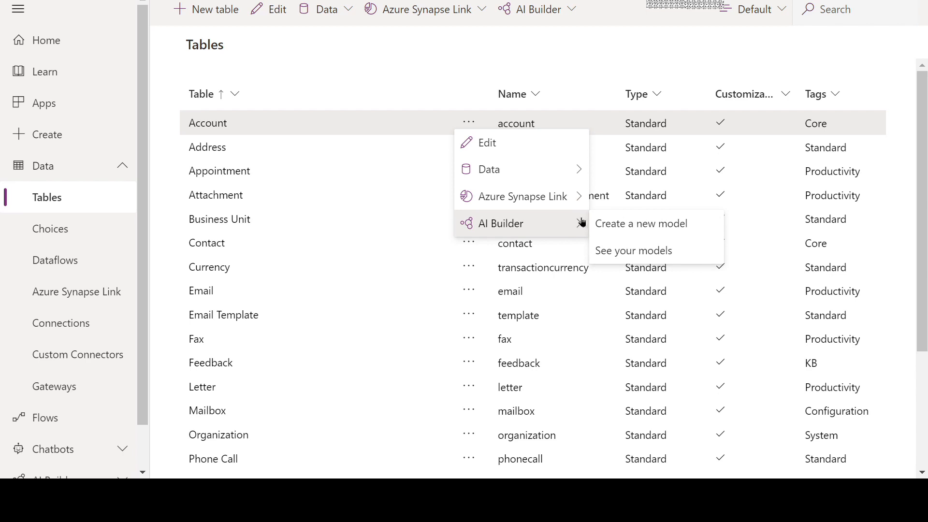
click(341, 76)
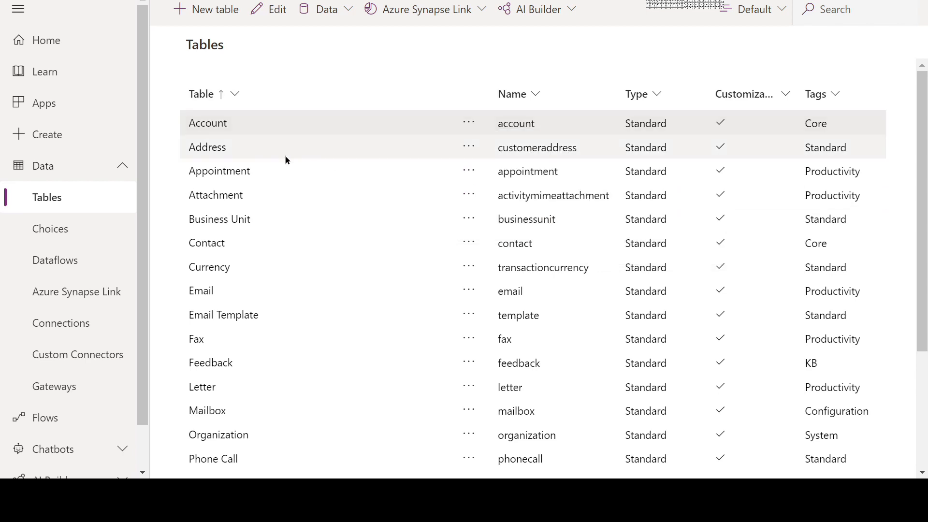
Open the environment's list of choices and look through its entries
click(62, 229)
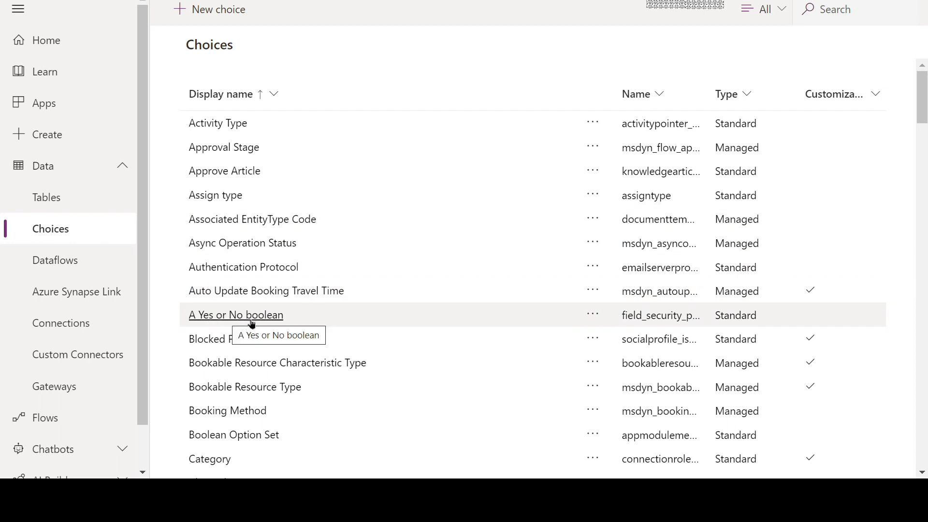
scroll(242, 427, down, 1)
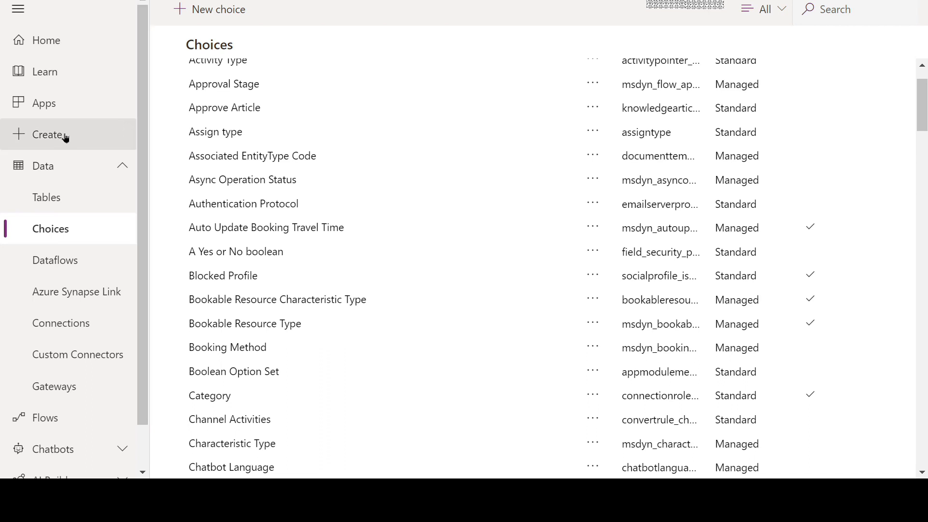
Start creating a model-driven app from blank with the Classic app designer
click(50, 136)
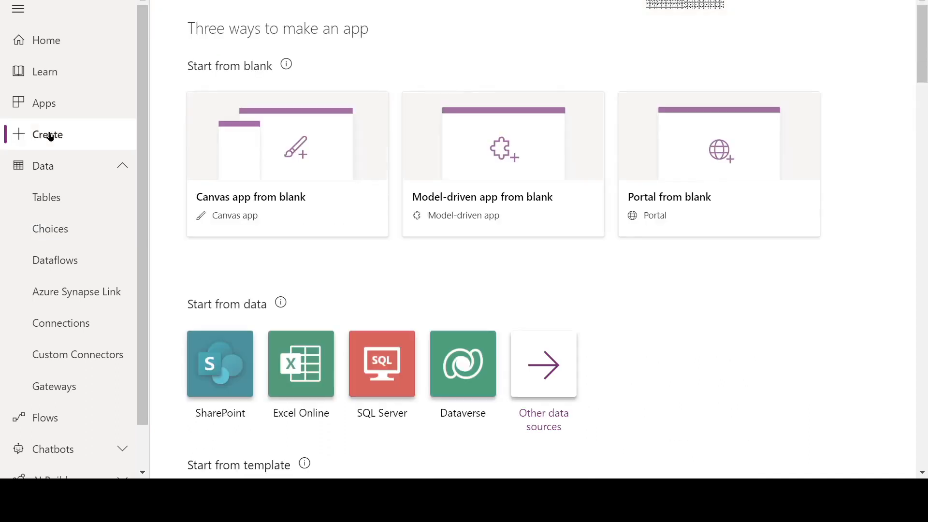
click(487, 192)
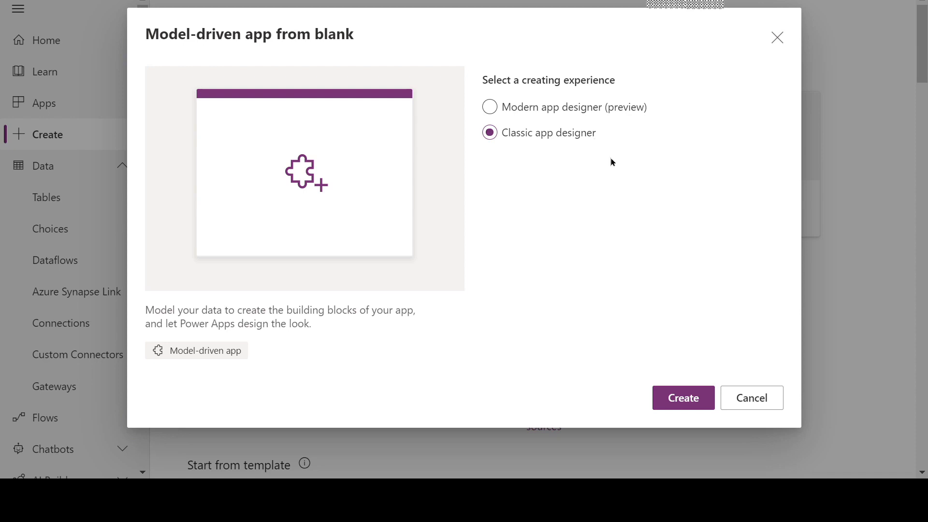
click(663, 403)
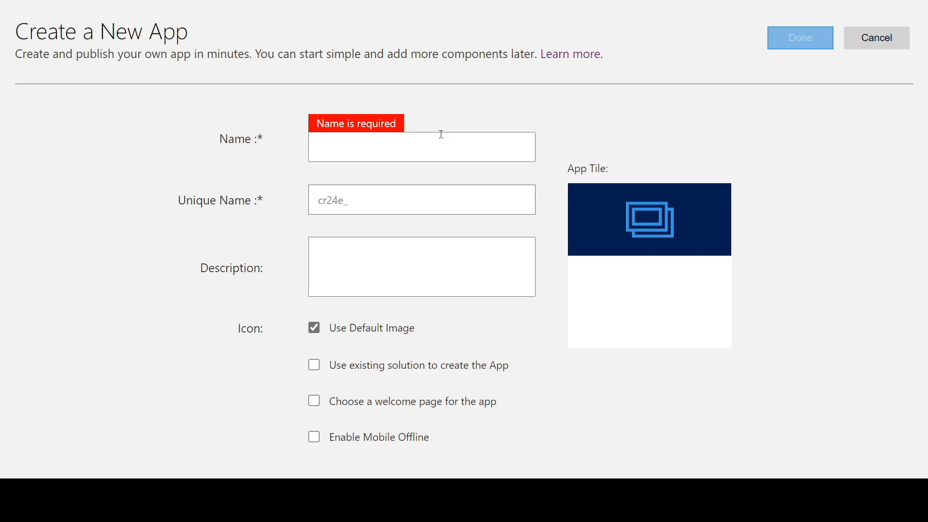
Name the new app "Call Log" and set its description to "Call Log for Business Calls"
click(343, 157)
text(C)
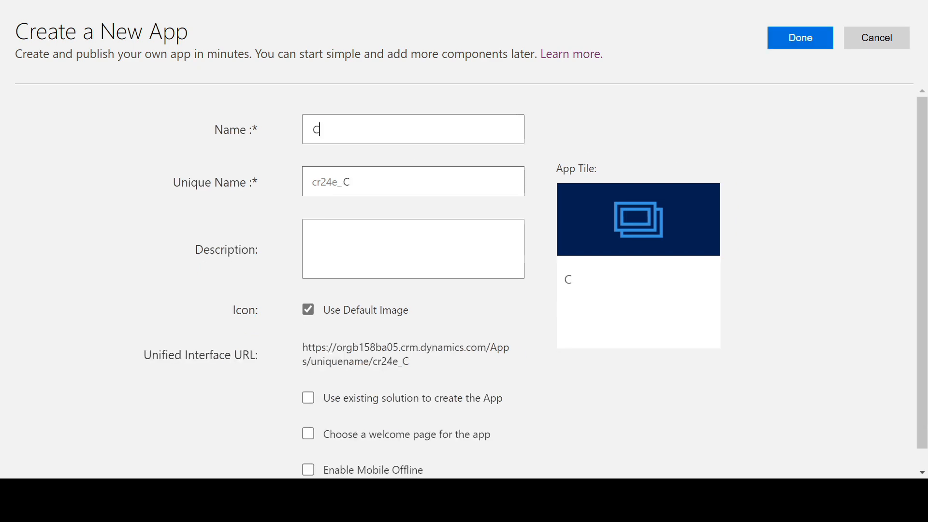
text(all Log)
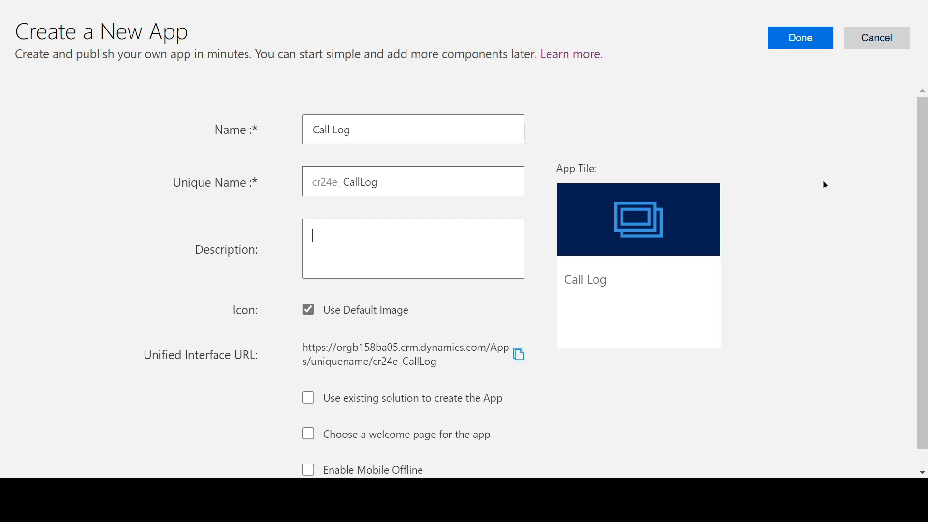
text(Call Log for )
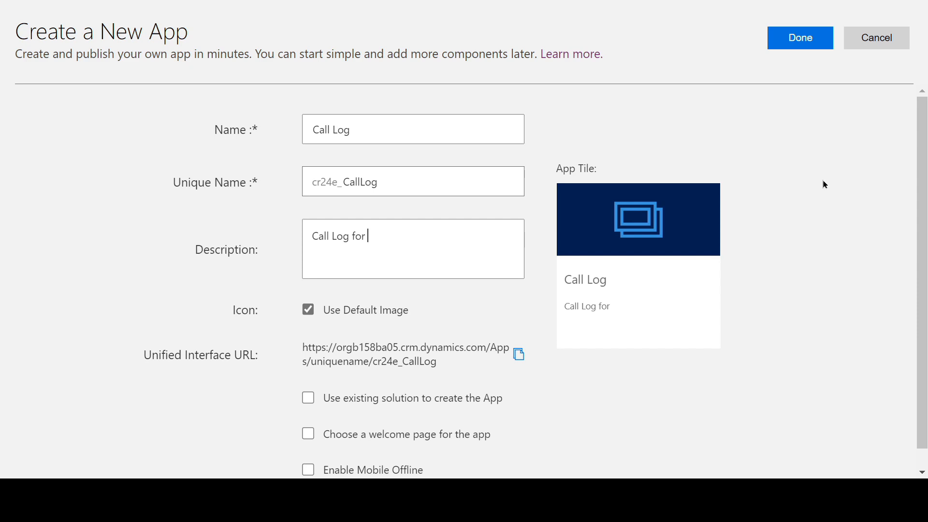
text(Business C)
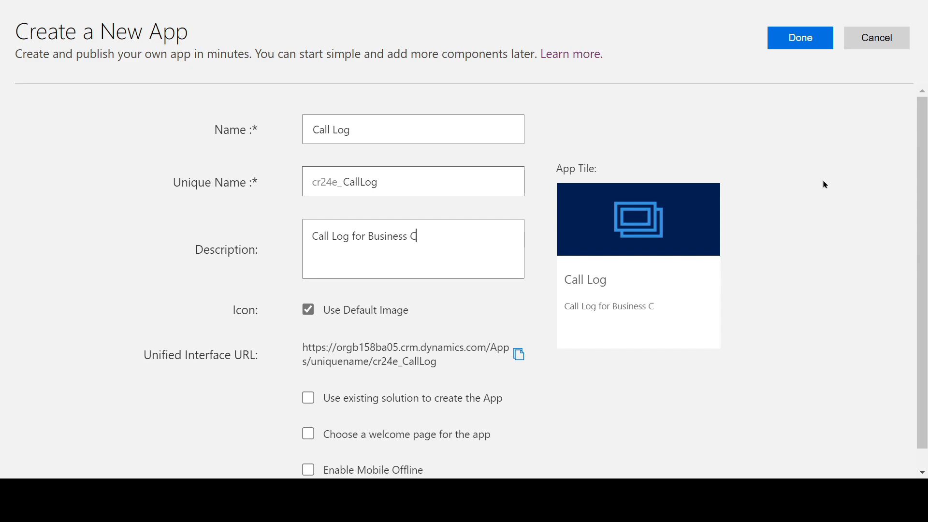
text(alls)
Review the remaining app options and create the app with the default image, leaving the optional settings off
scroll(370, 304, down, 1)
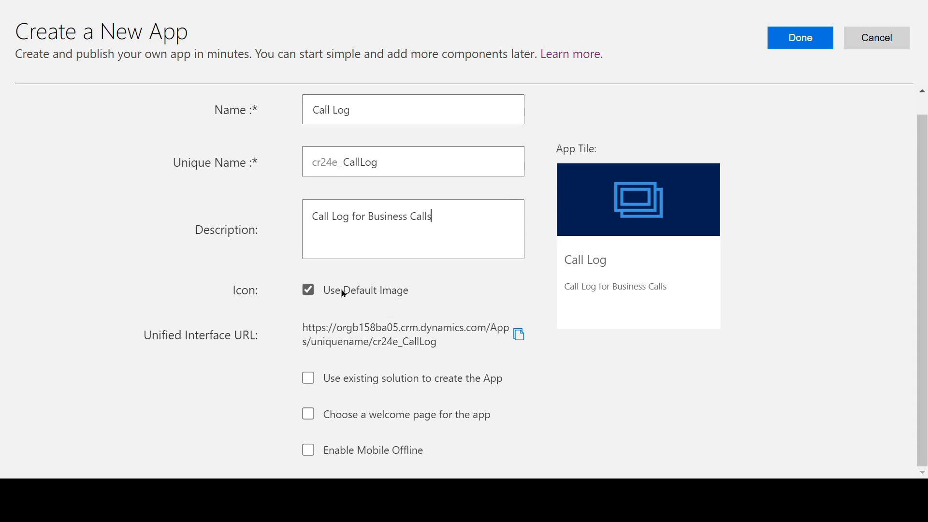
scroll(344, 294, up, 1)
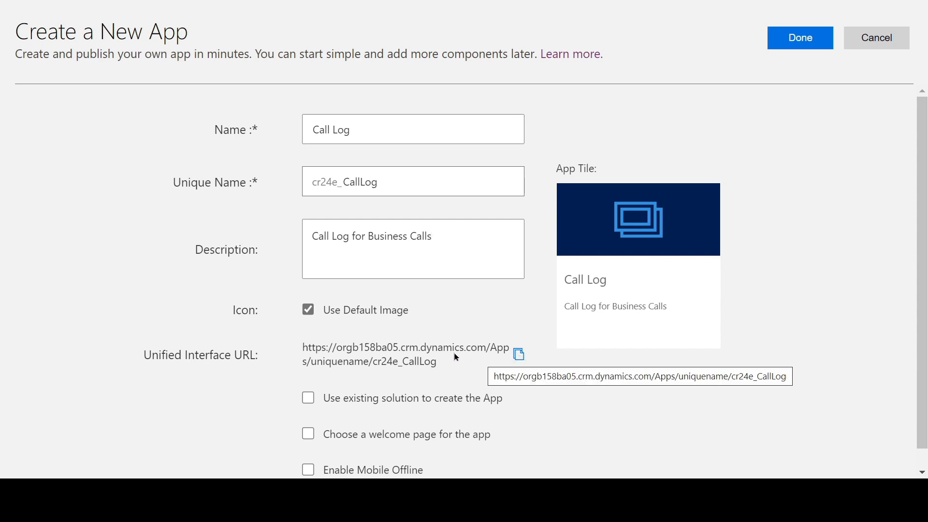
scroll(427, 344, down, 1)
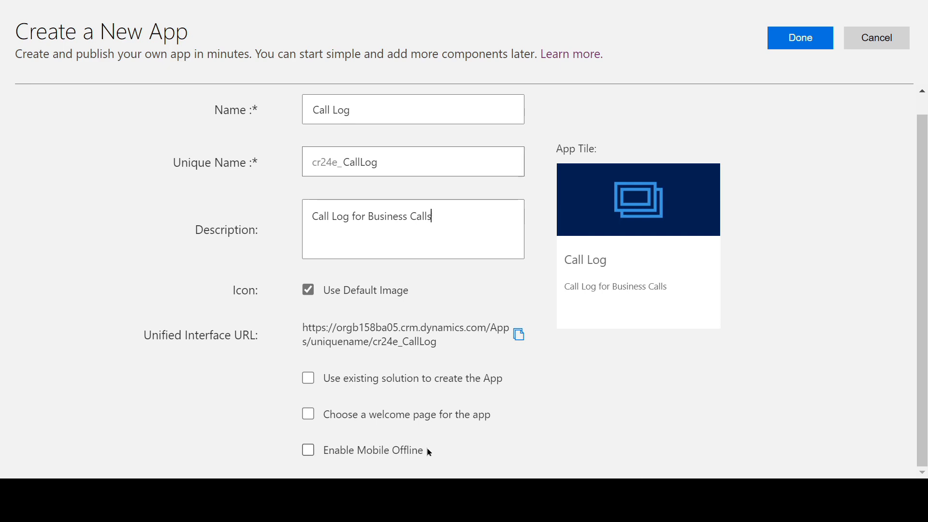
scroll(429, 450, up, 1)
scroll(429, 450, down, 1)
scroll(429, 440, up, 1)
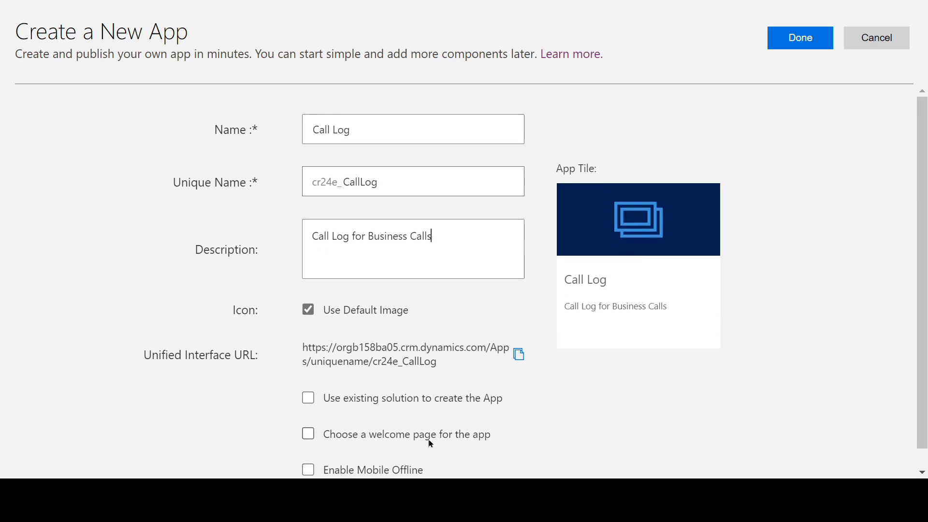
click(806, 43)
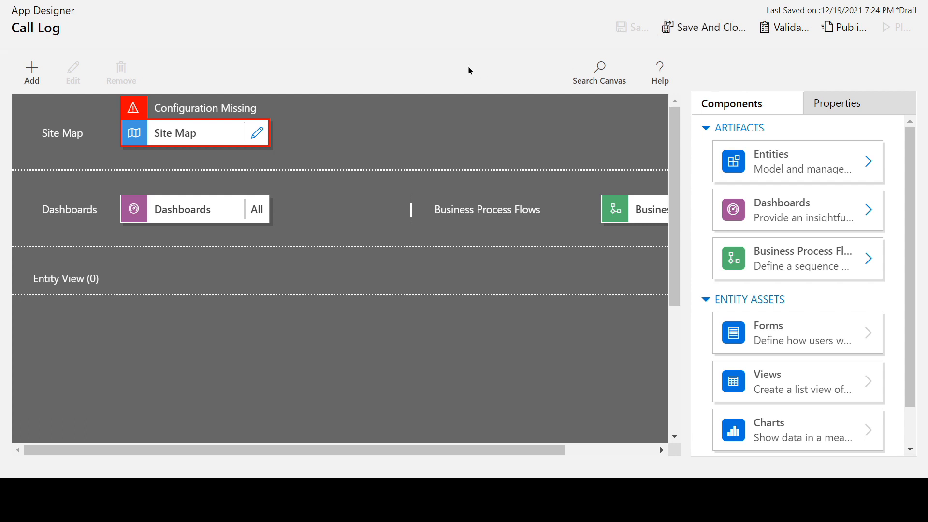
Review the Call Log app's properties and available components, and save and close the app design
click(40, 33)
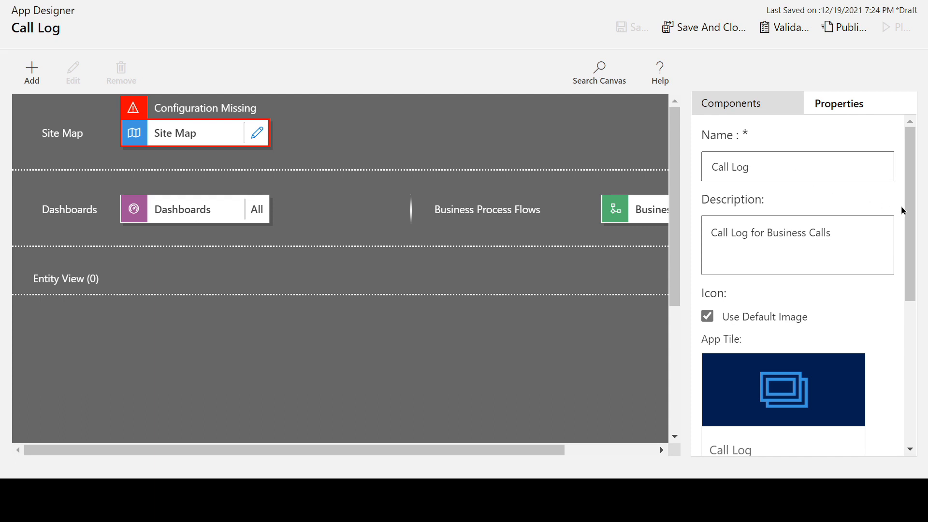
scroll(902, 210, down, 5)
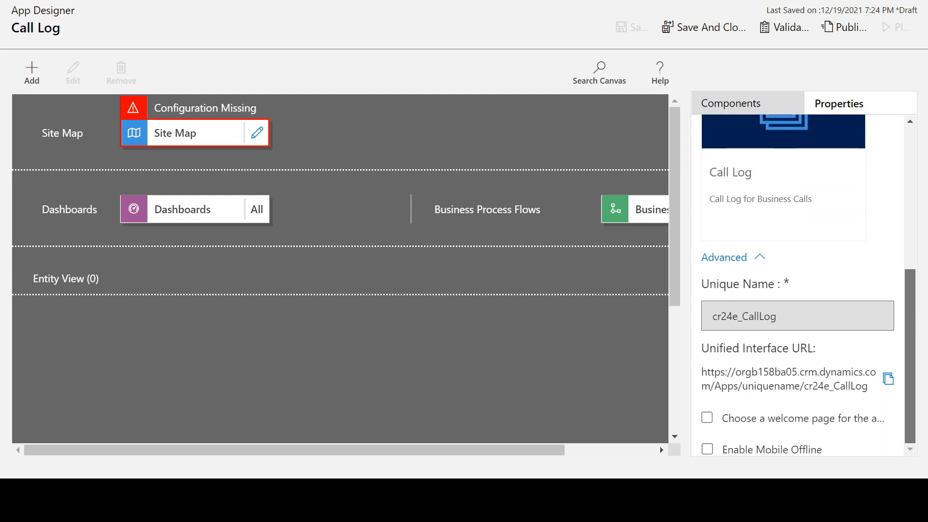
scroll(802, 285, up, 5)
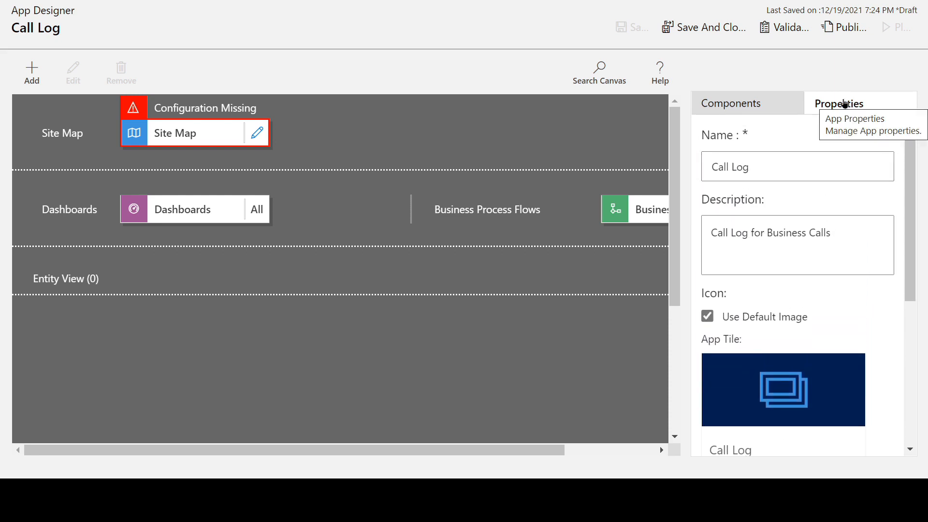
click(773, 104)
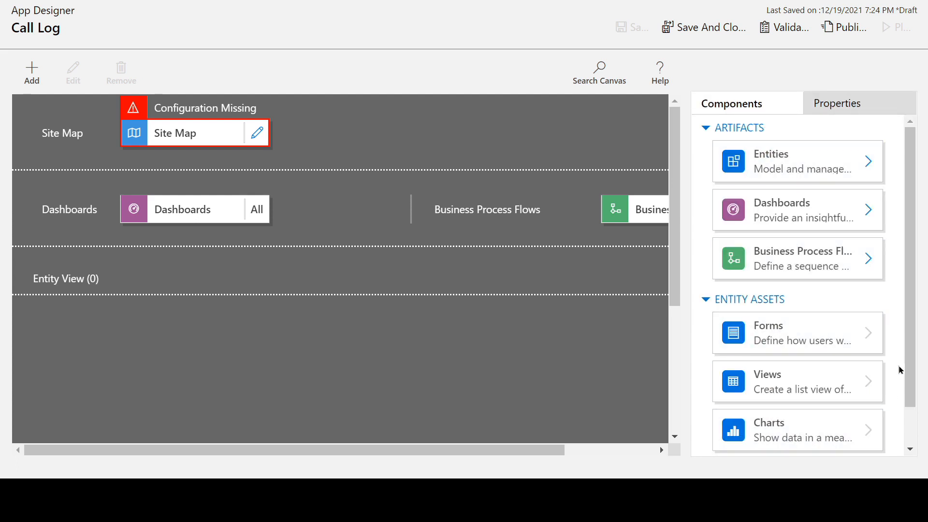
drag(906, 376, 926, 293)
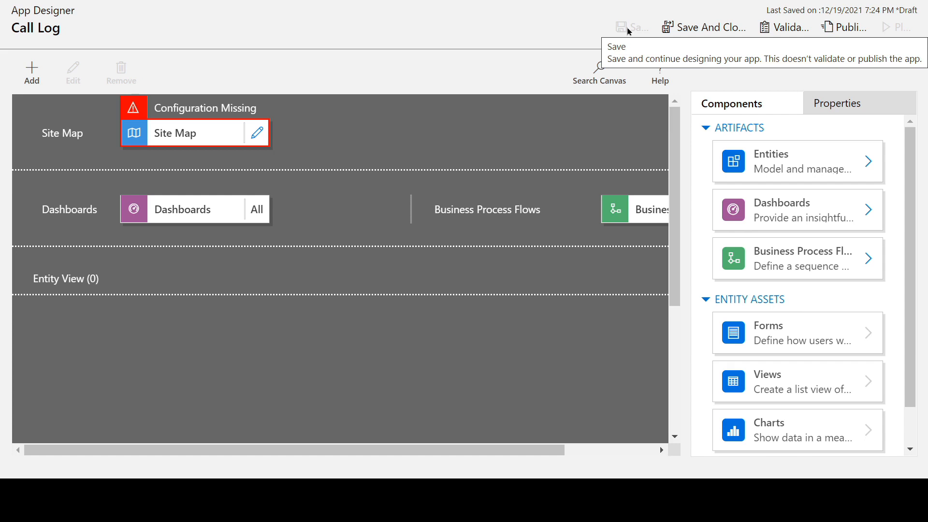
click(696, 31)
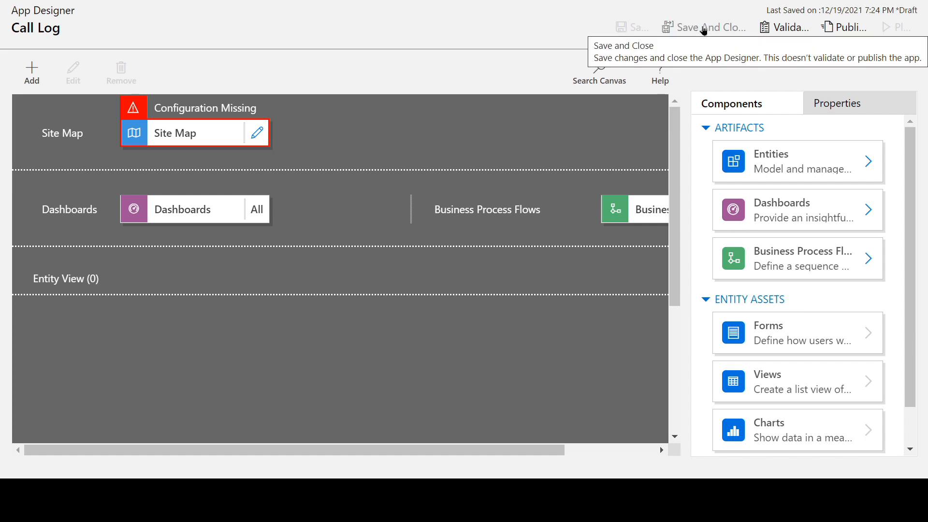
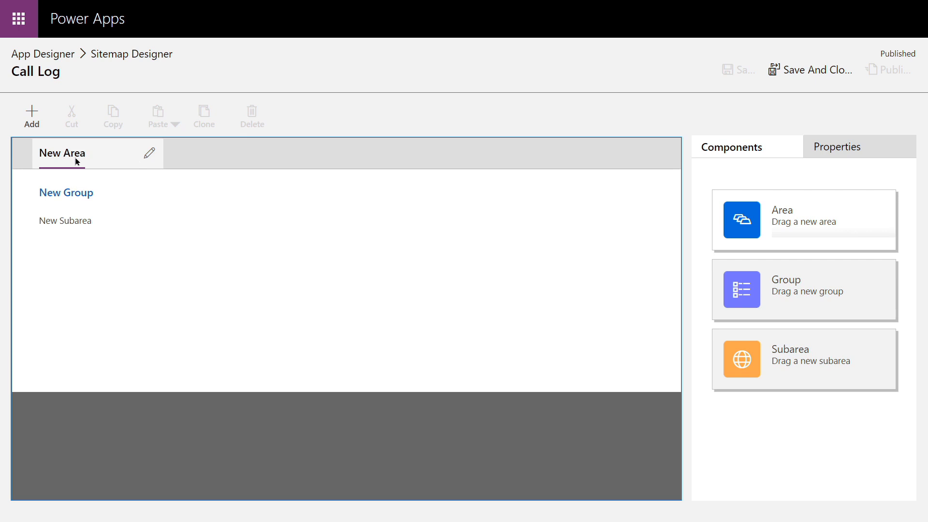
Set the title of the site map's new area to "Back Office", leaving its icon unselected
click(150, 154)
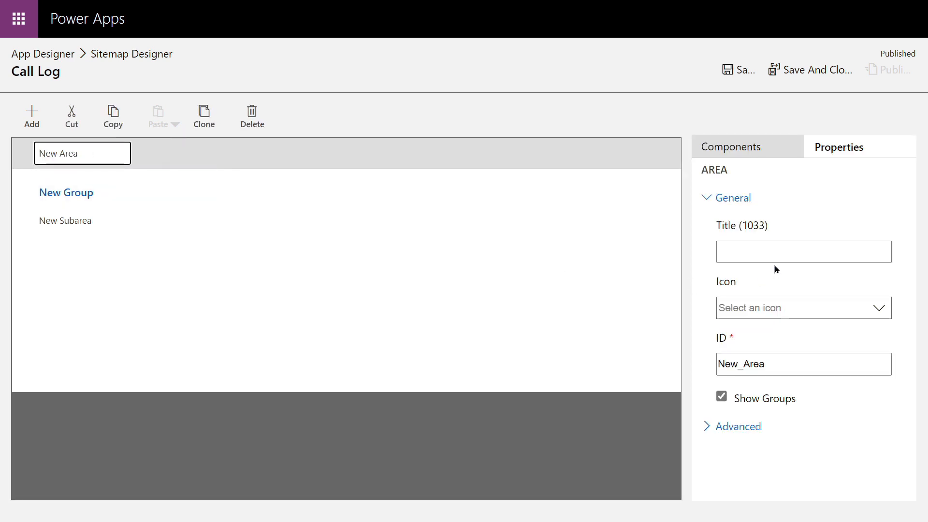
click(756, 252)
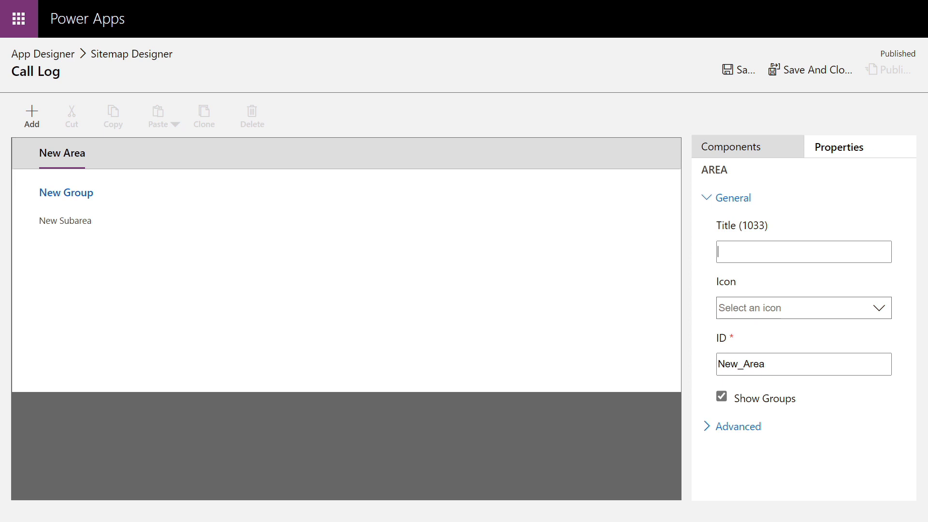
text(Back Office)
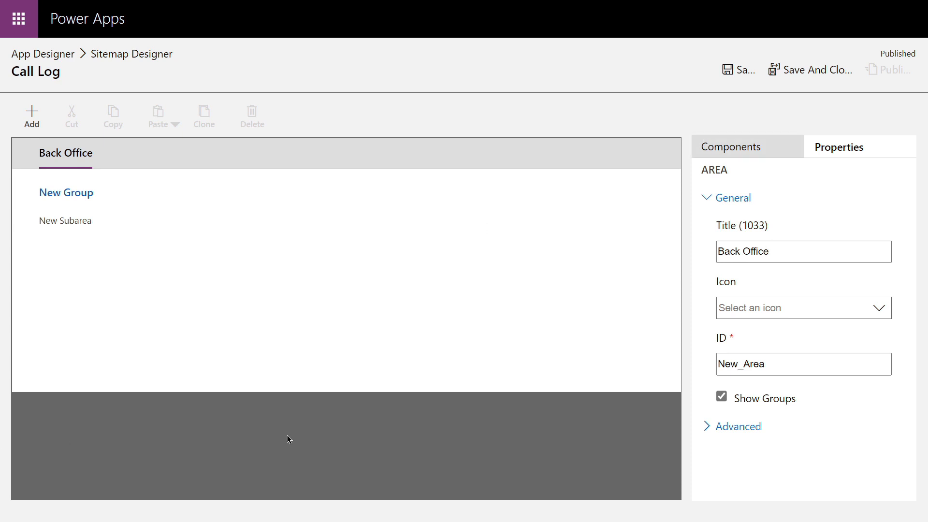
click(879, 309)
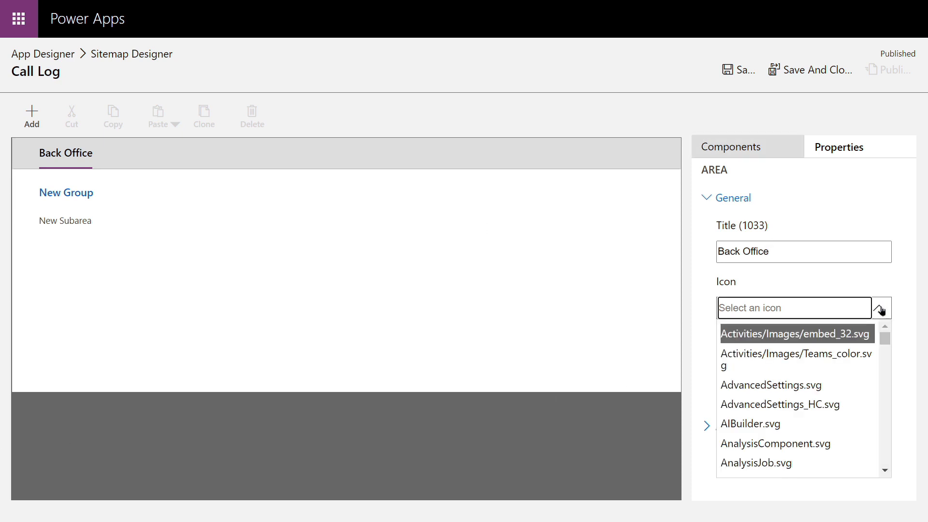
click(880, 309)
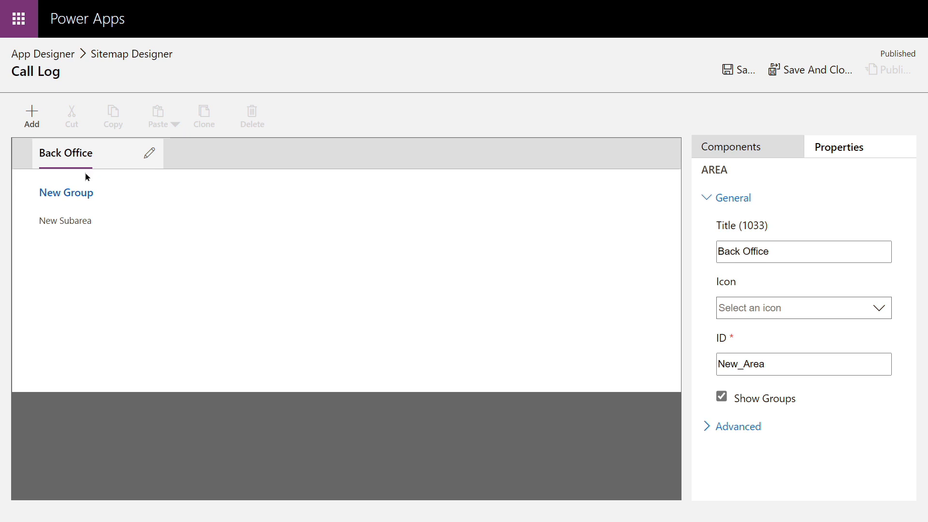
Rename the new group under the Back Office area to "Phone Call Logs"
click(115, 195)
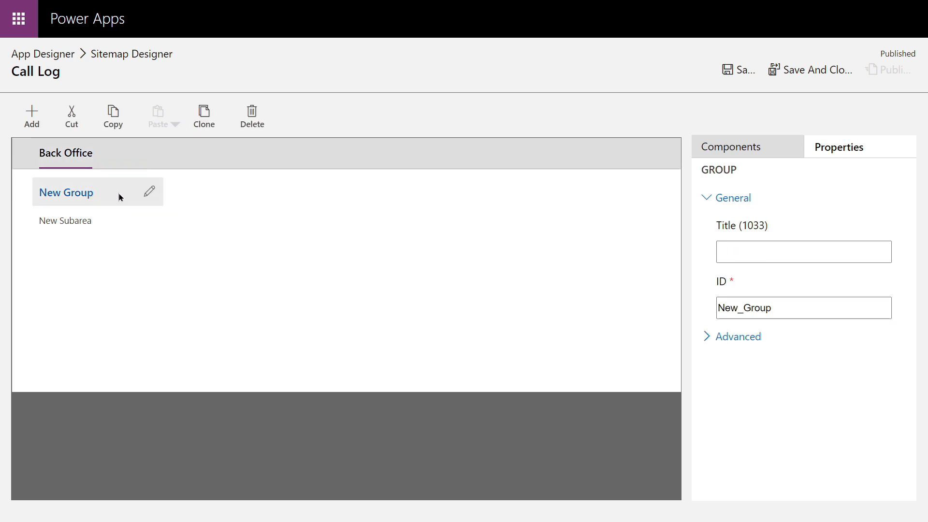
click(149, 192)
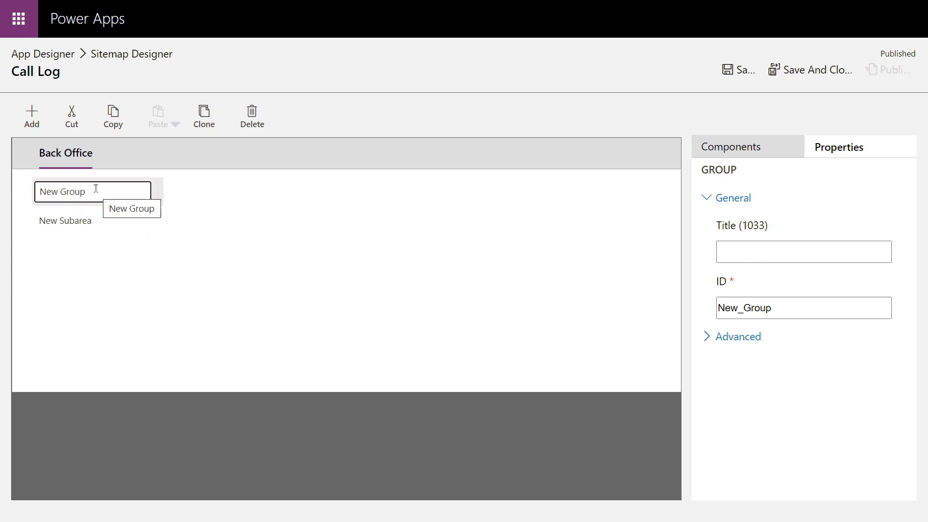
key(BackSpace)
key(BackSpace)
key(BackSpace)
key(BackSpace)
key(BackSpace)
key(BackSpace)
key(BackSpace)
key(BackSpace)
key(BackSpace)
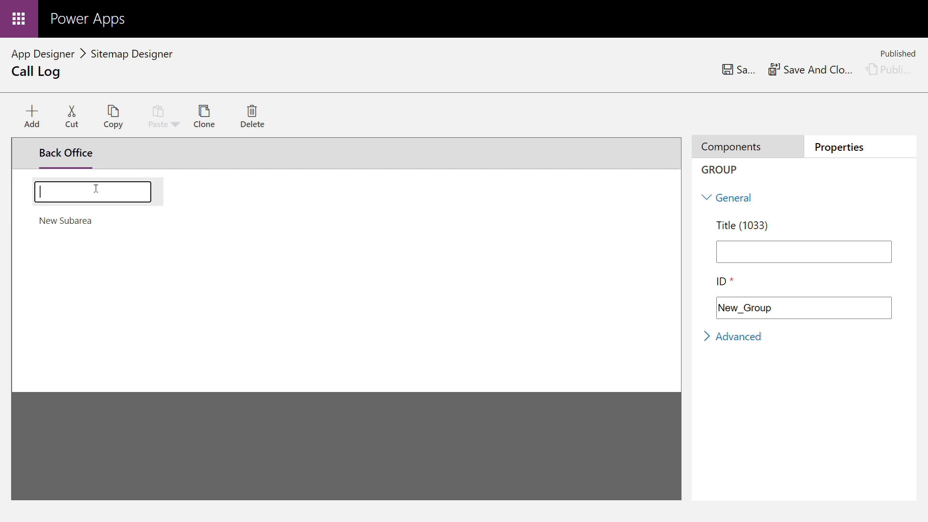
text(Phone Call)
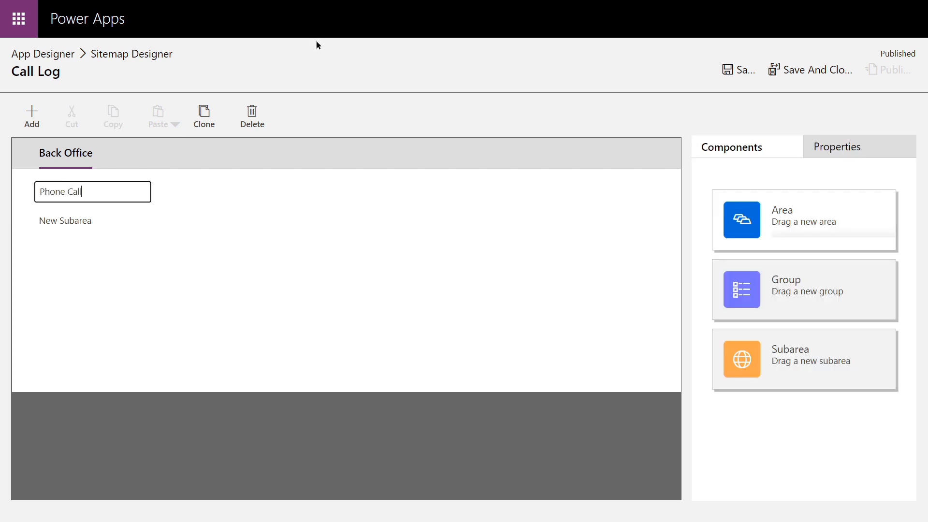
text( Logs)
key(Return)
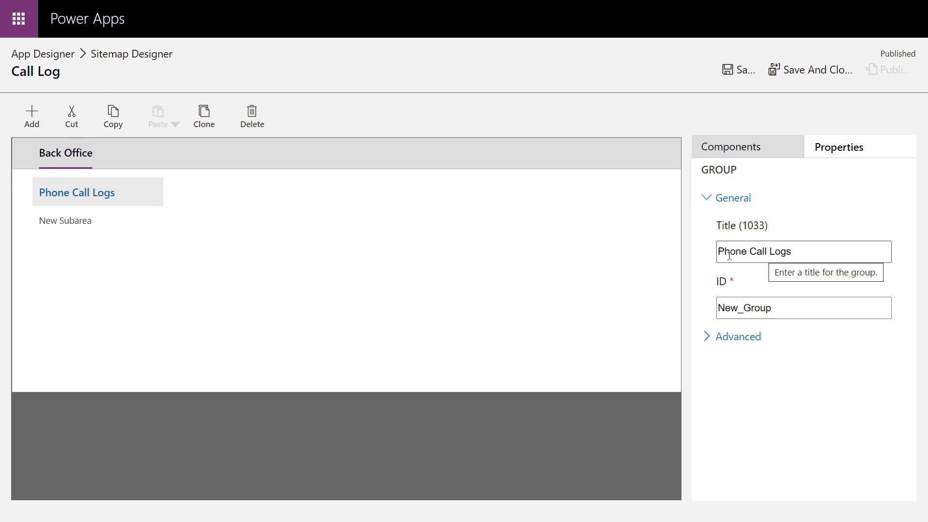
Configure the new subarea under Phone Call Logs with type Entity and the Account entity
click(86, 224)
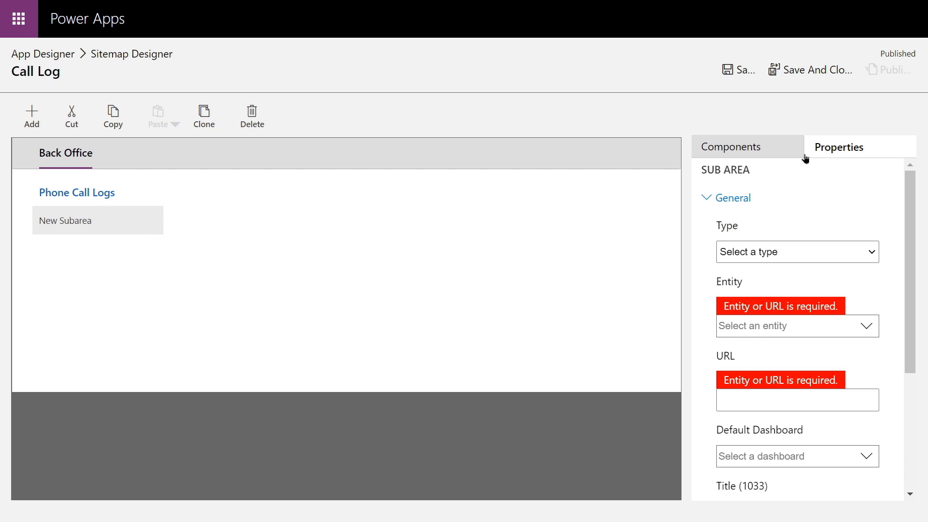
click(839, 148)
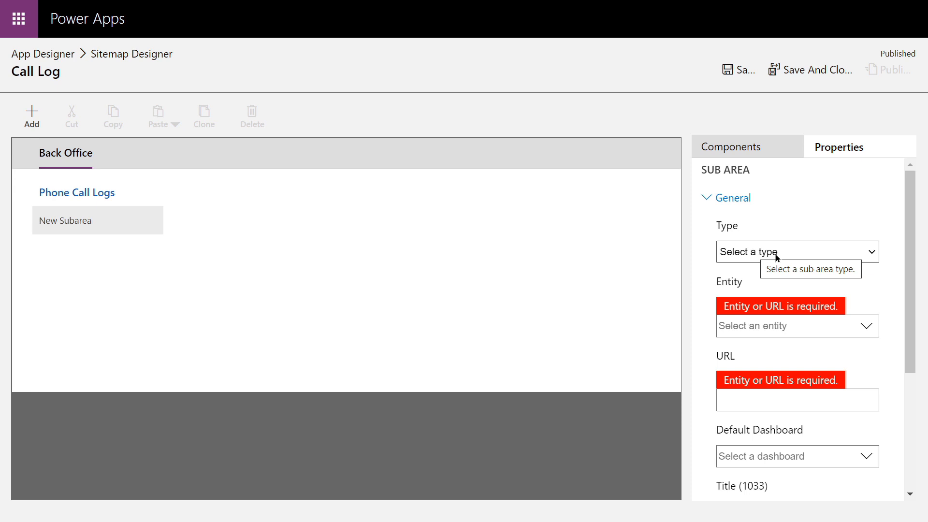
click(867, 259)
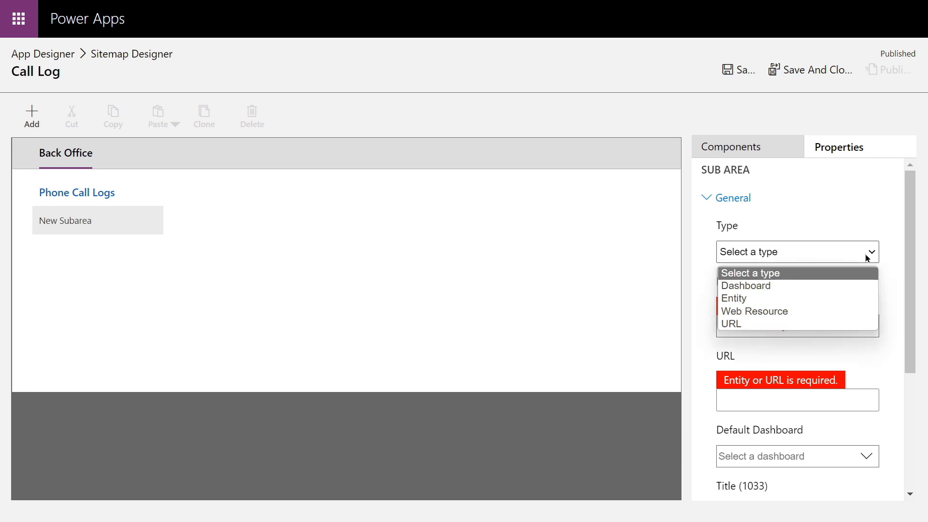
click(746, 301)
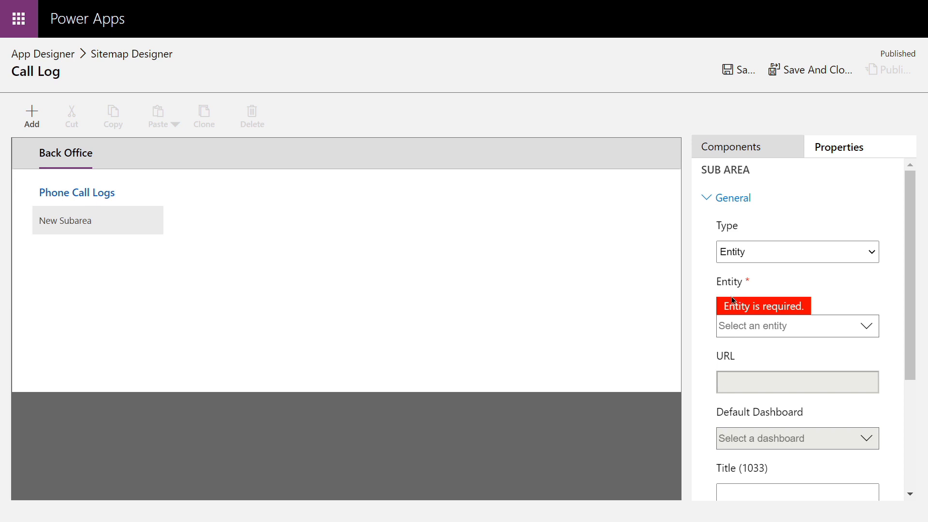
click(868, 329)
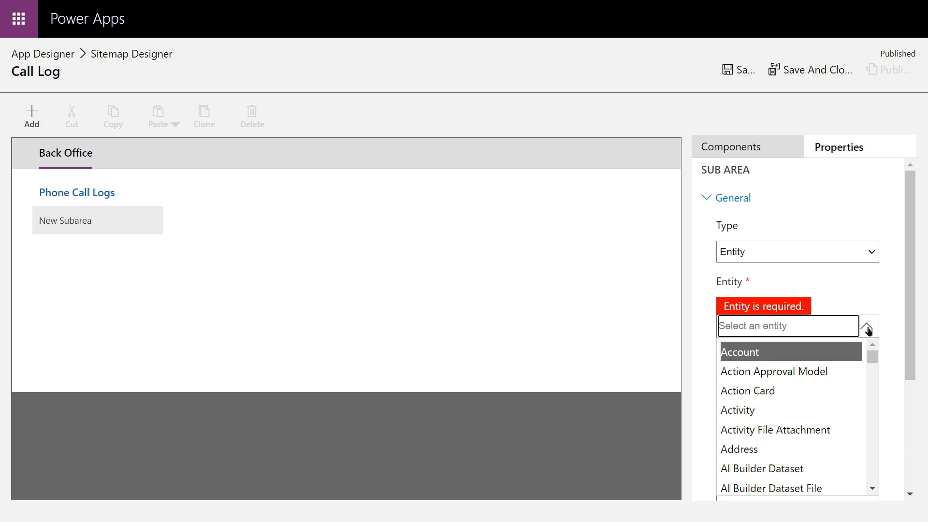
click(745, 354)
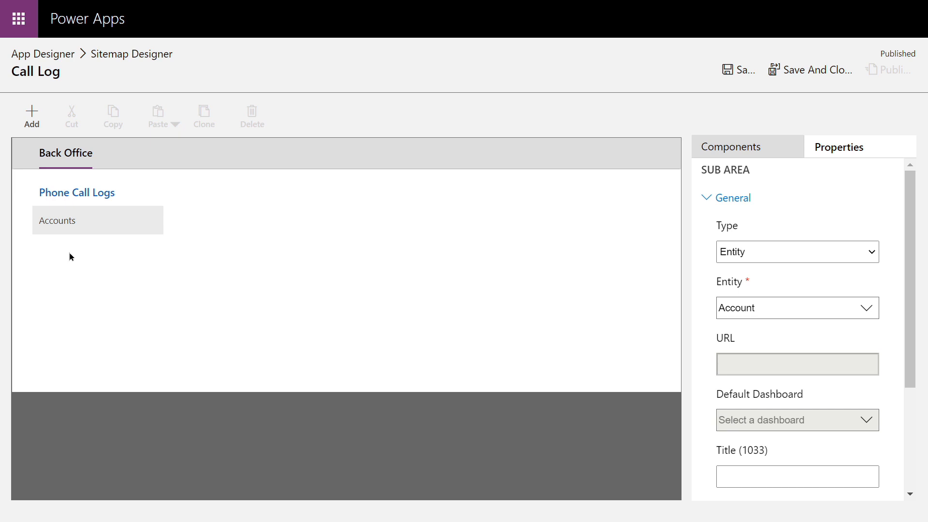
Add a second subarea below Accounts with type Entity and the Phone Call entity
click(70, 221)
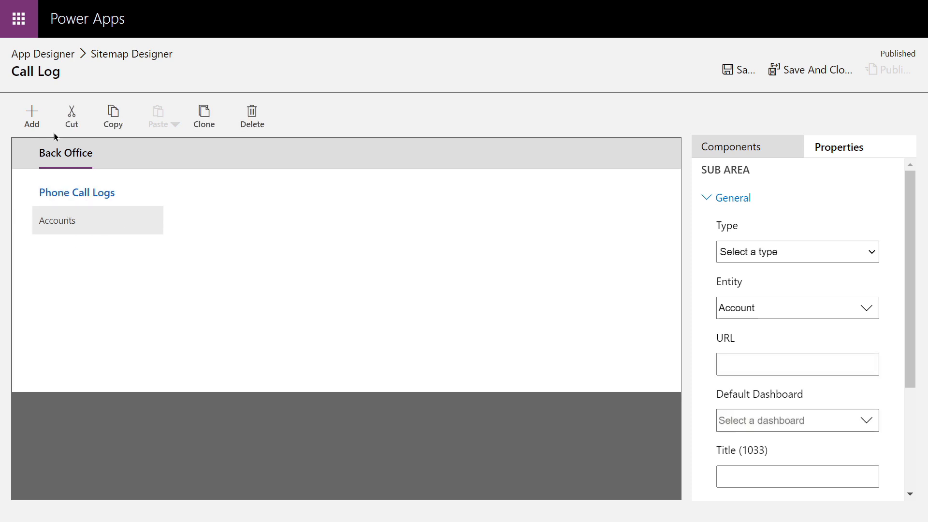
click(31, 121)
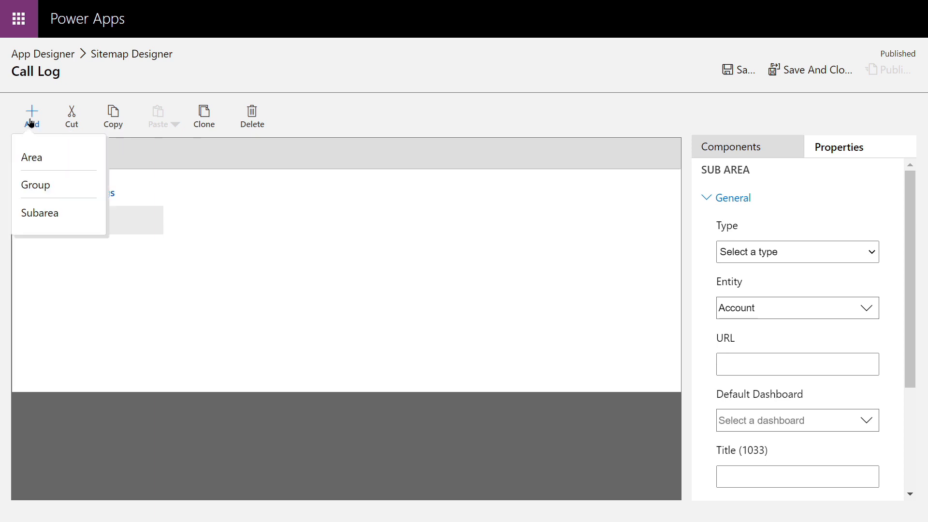
click(30, 213)
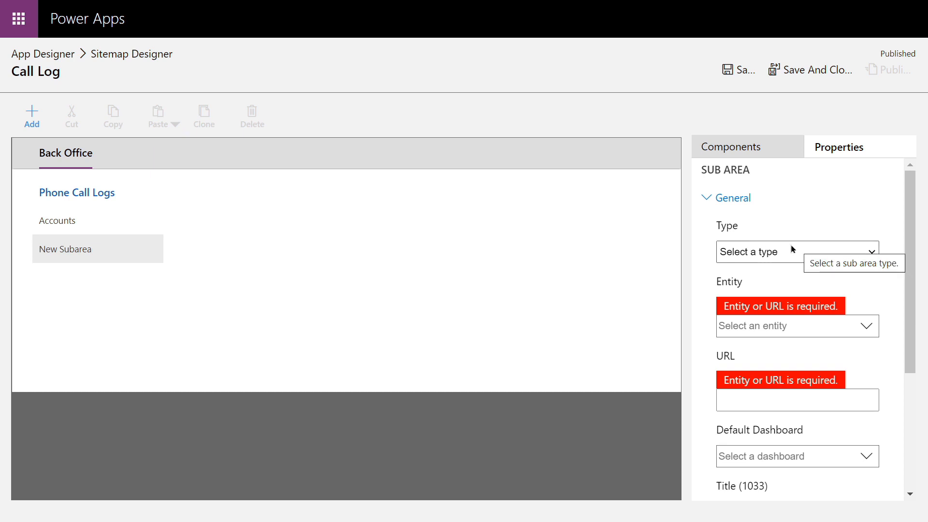
click(868, 252)
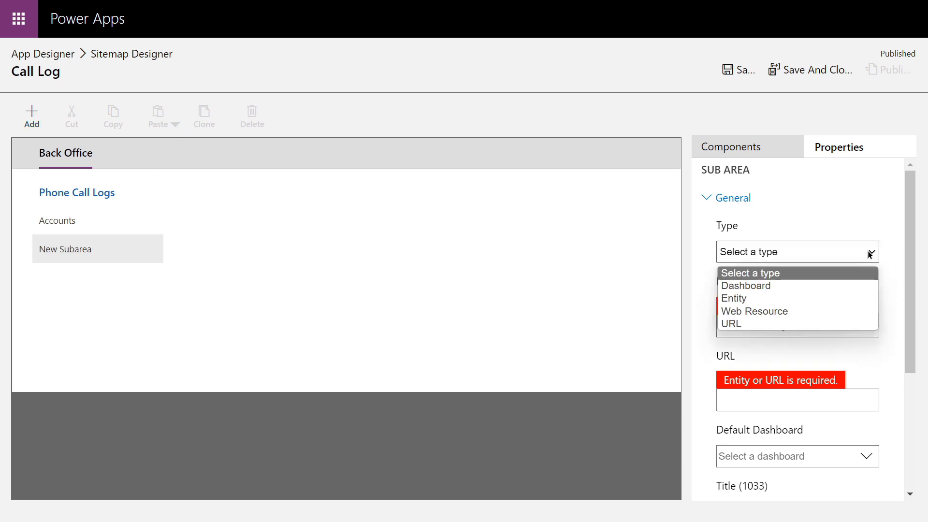
click(727, 300)
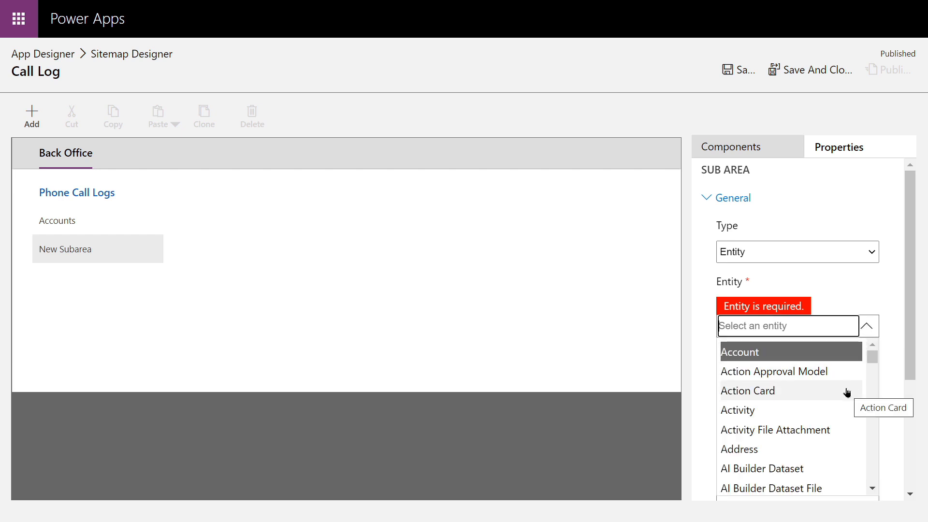
text(ph)
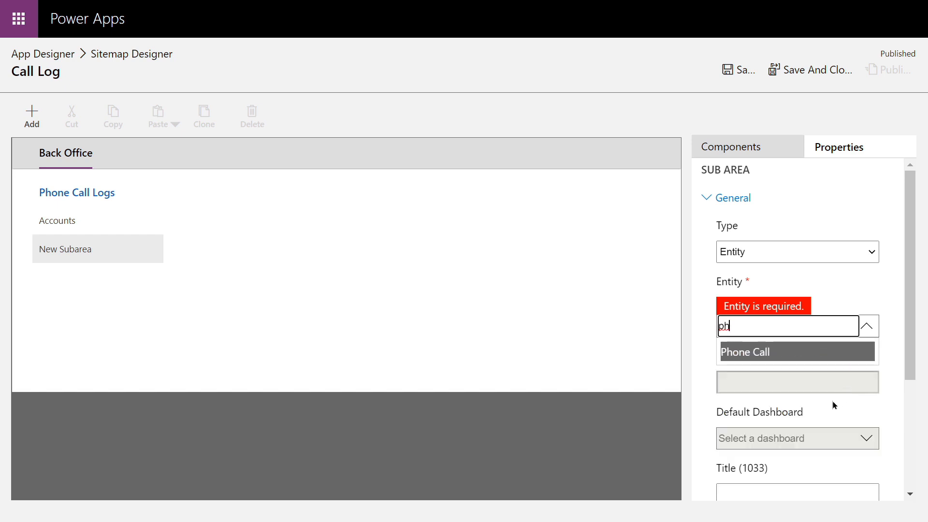
click(762, 353)
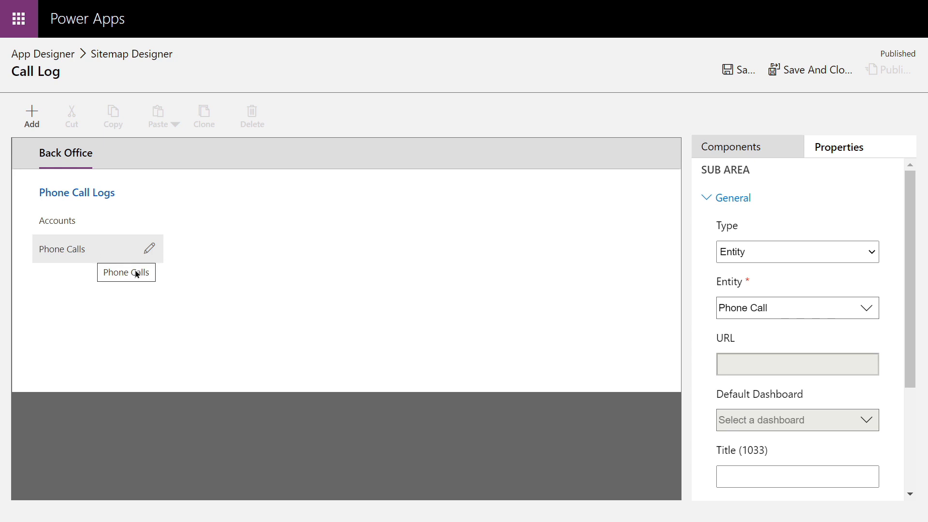
Set the title of the Phone Call subarea to "Phone Tracking Logs"
click(748, 470)
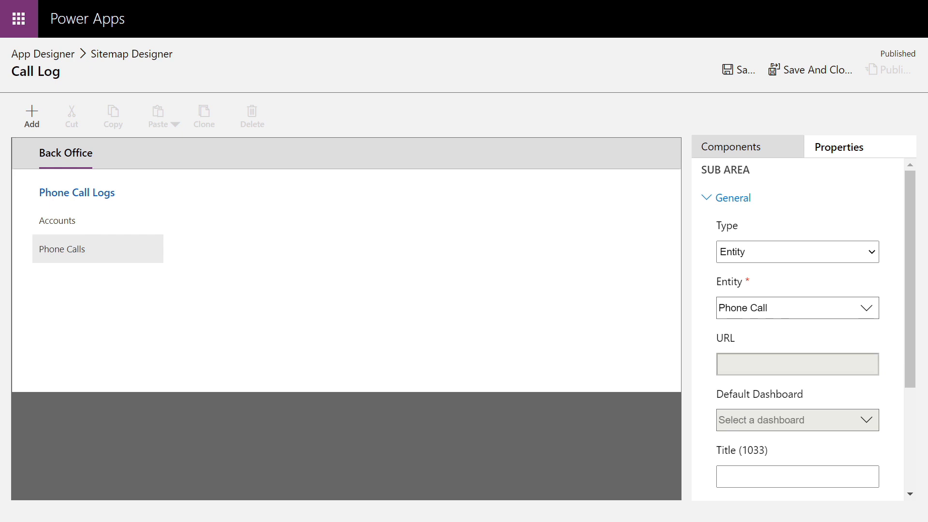
text(Phone Tracking)
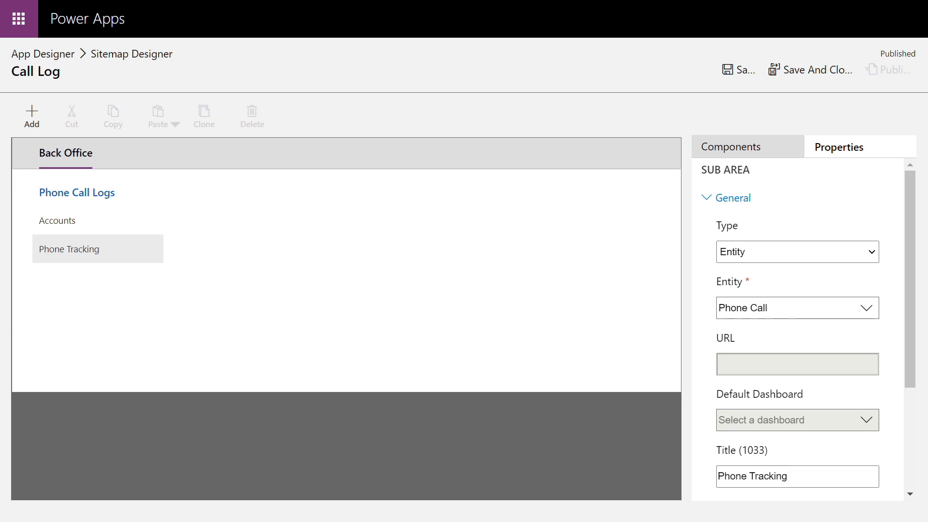
text( Logs)
click(234, 320)
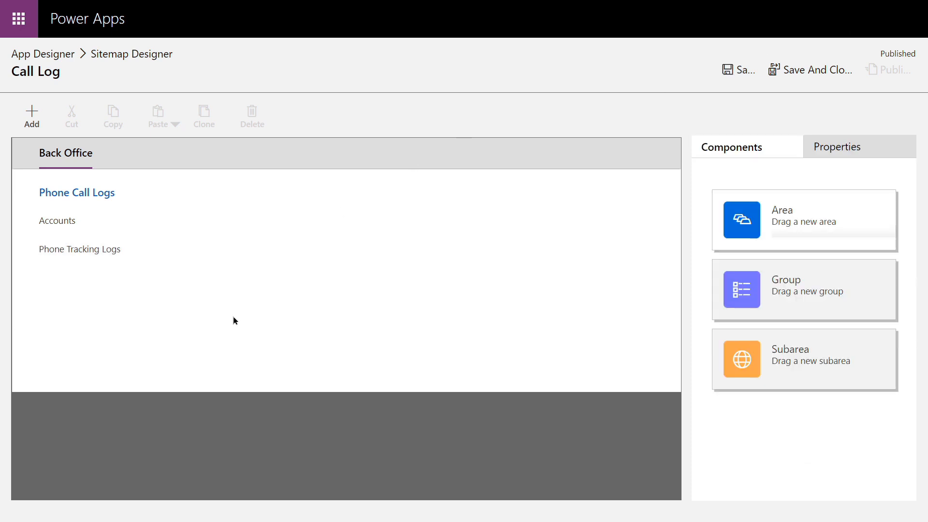
click(111, 245)
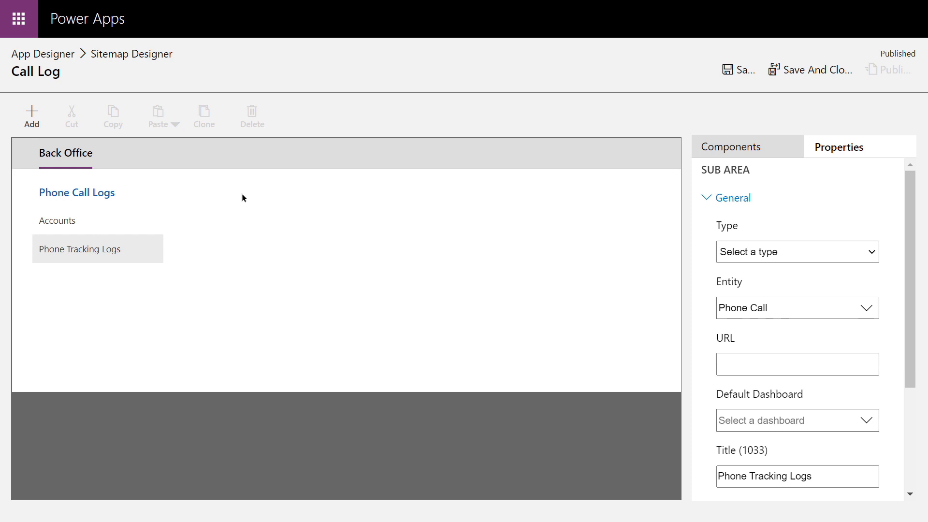
Save and publish the site map, and close it to return to the app design
click(727, 70)
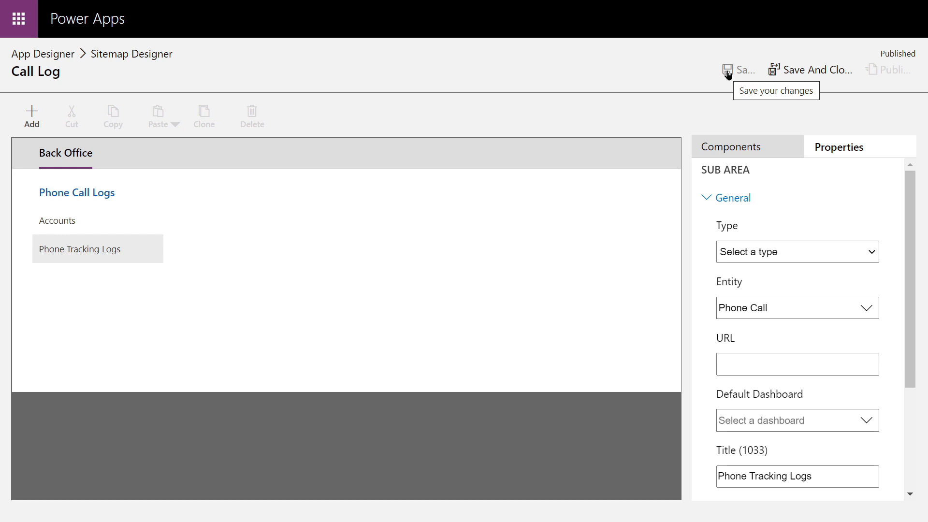
click(727, 72)
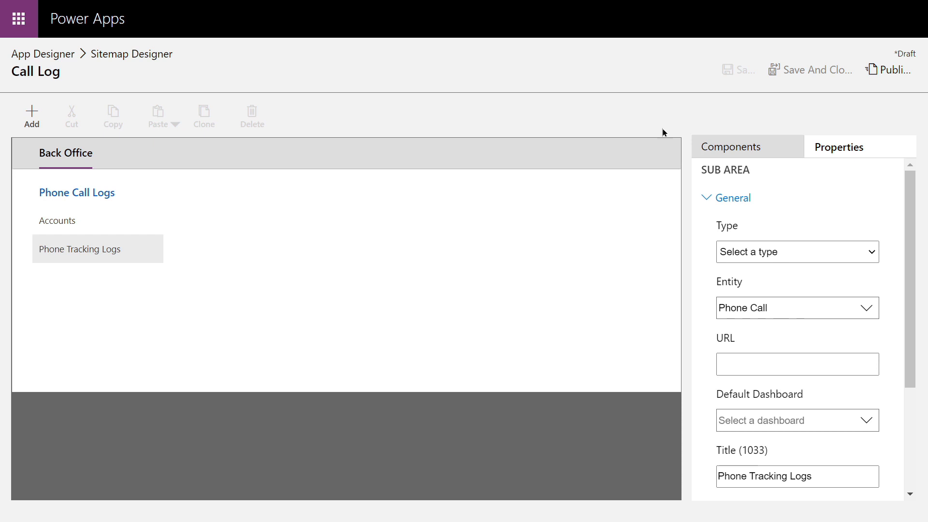
click(870, 71)
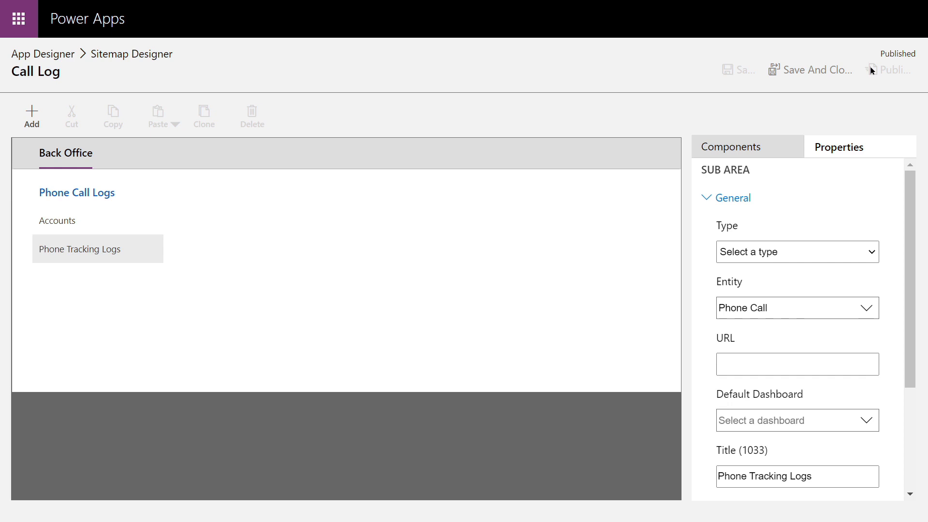
click(830, 73)
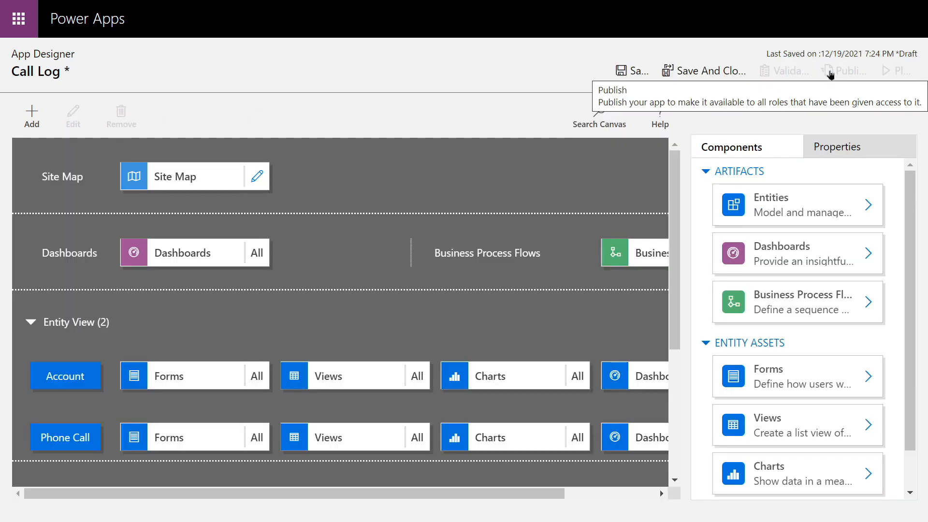
click(830, 73)
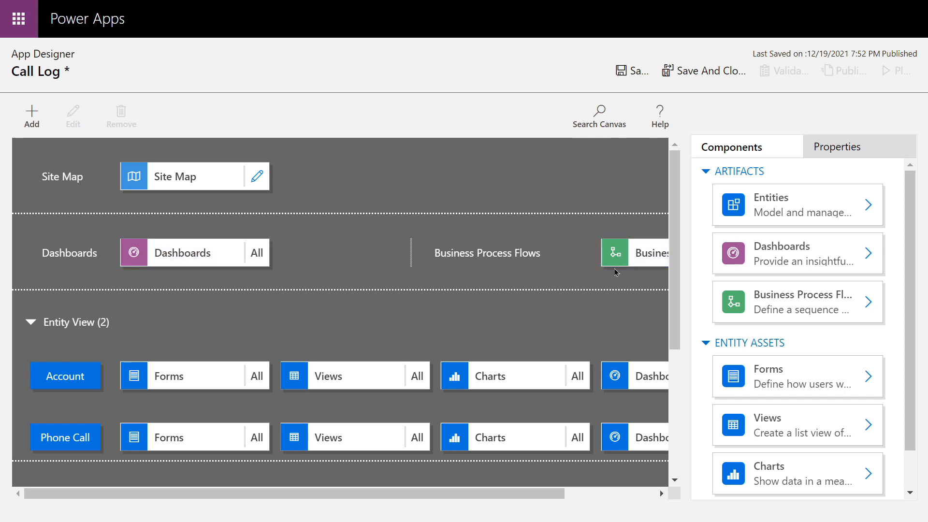
drag(551, 499, 419, 503)
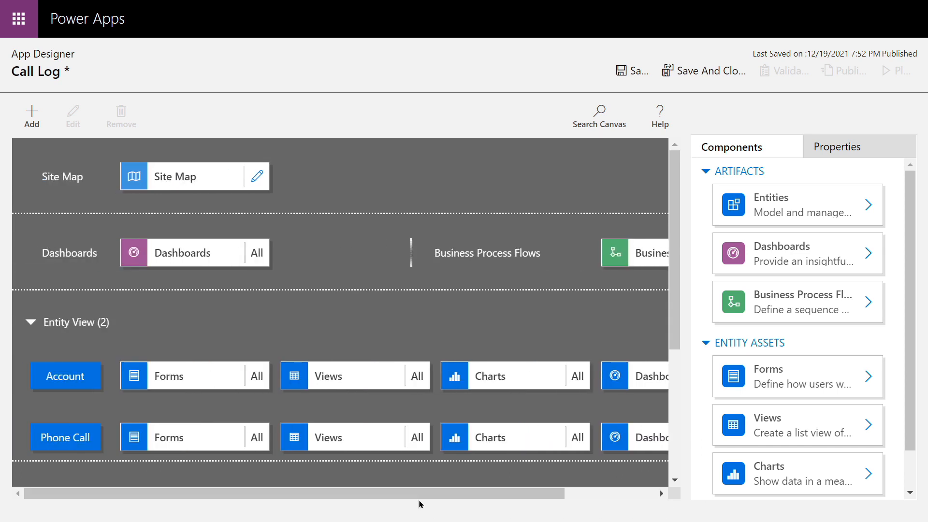
click(30, 322)
click(29, 324)
drag(101, 496, 102, 495)
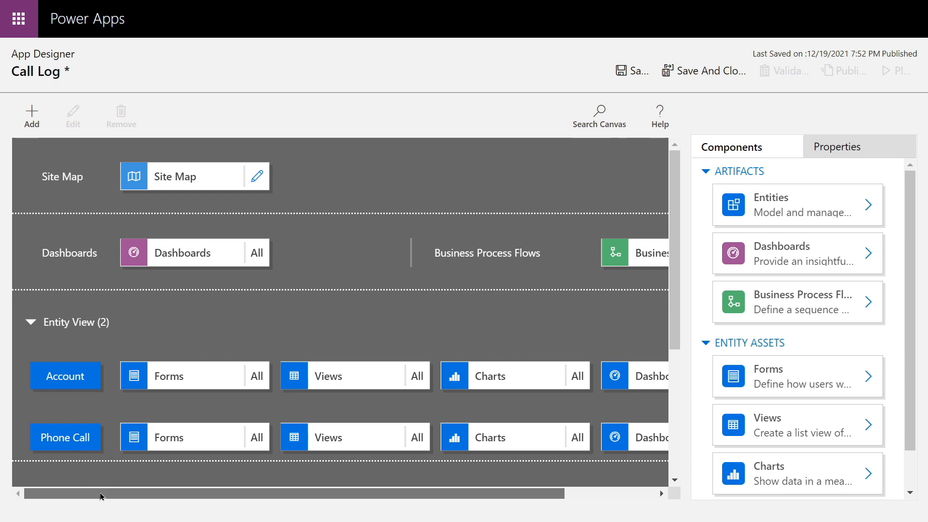
click(100, 493)
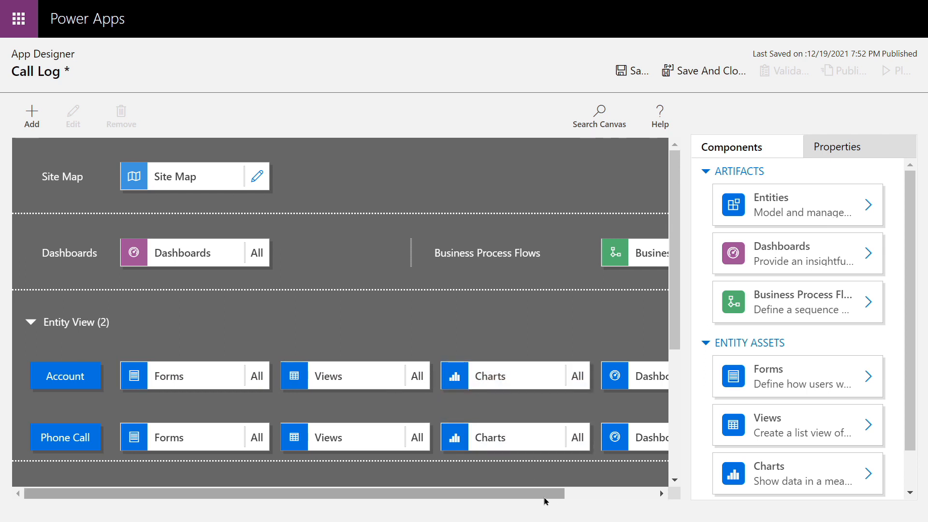
drag(546, 494, 377, 503)
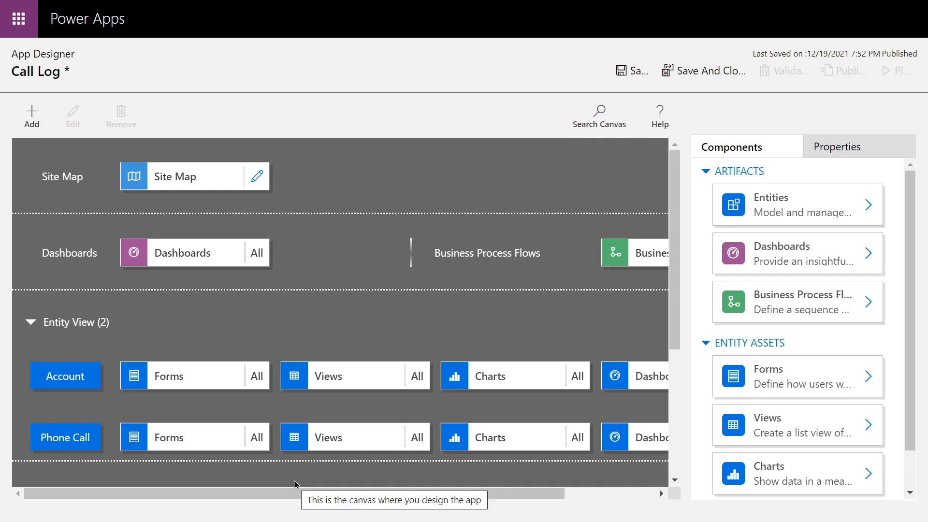
Limit the Account entity's views to Active Accounts and Inactive Accounts instead of including all views
click(351, 382)
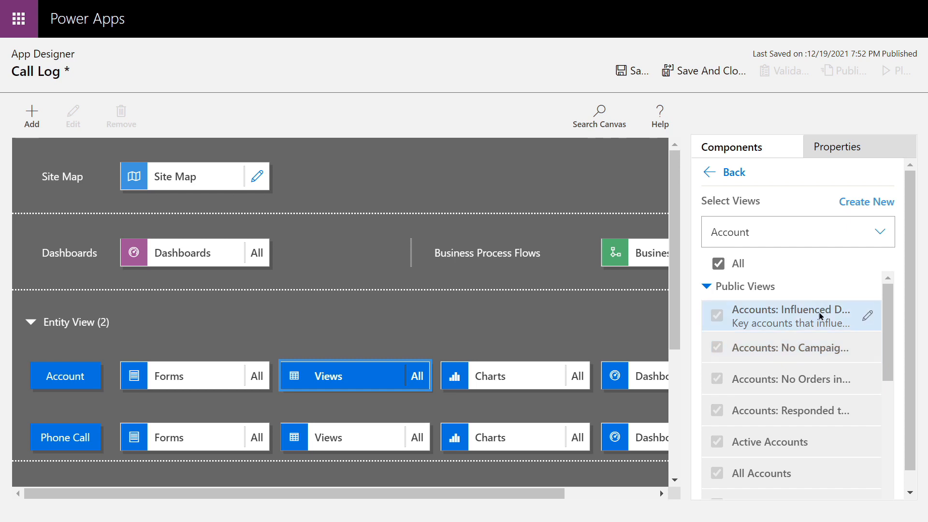
click(718, 265)
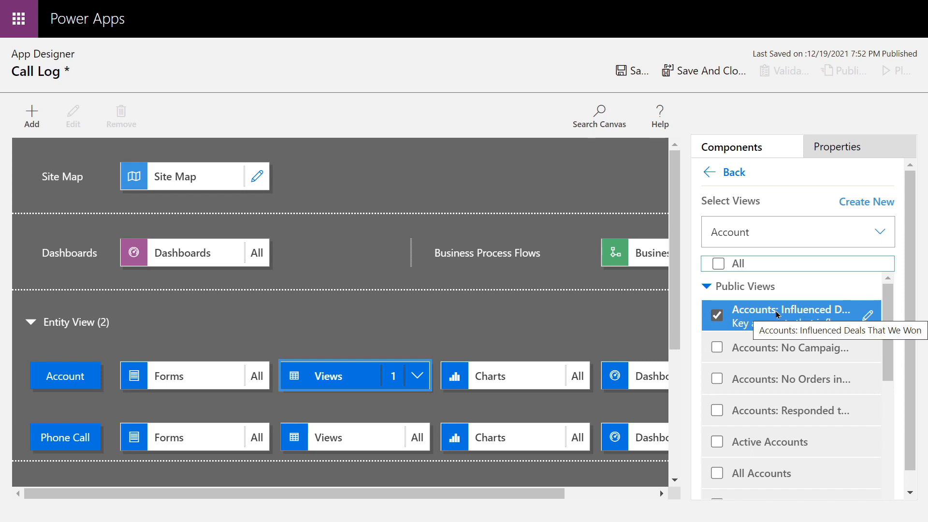
drag(887, 317, 888, 336)
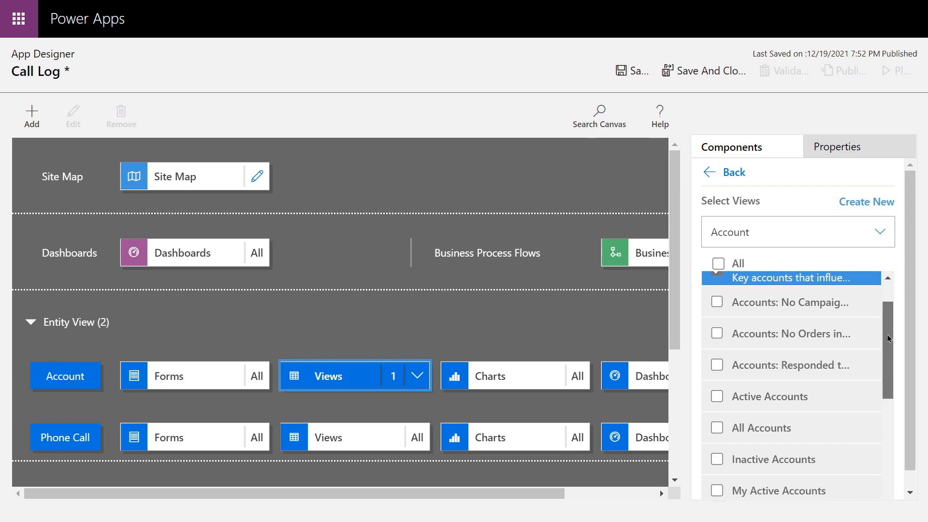
click(719, 399)
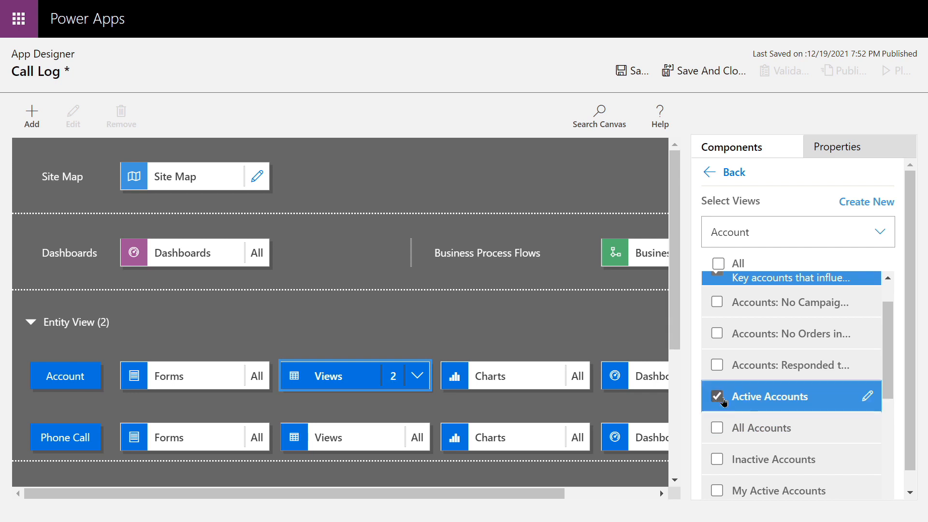
click(718, 458)
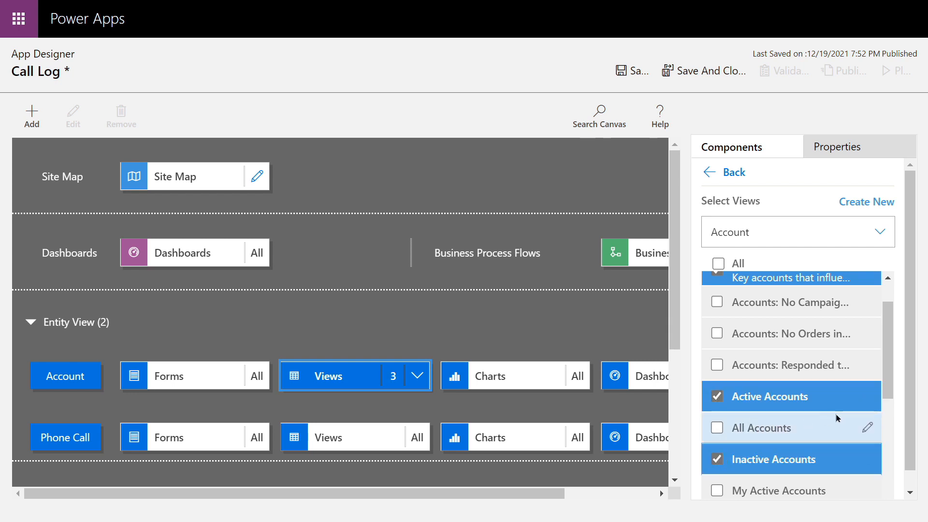
scroll(762, 333, up, 1)
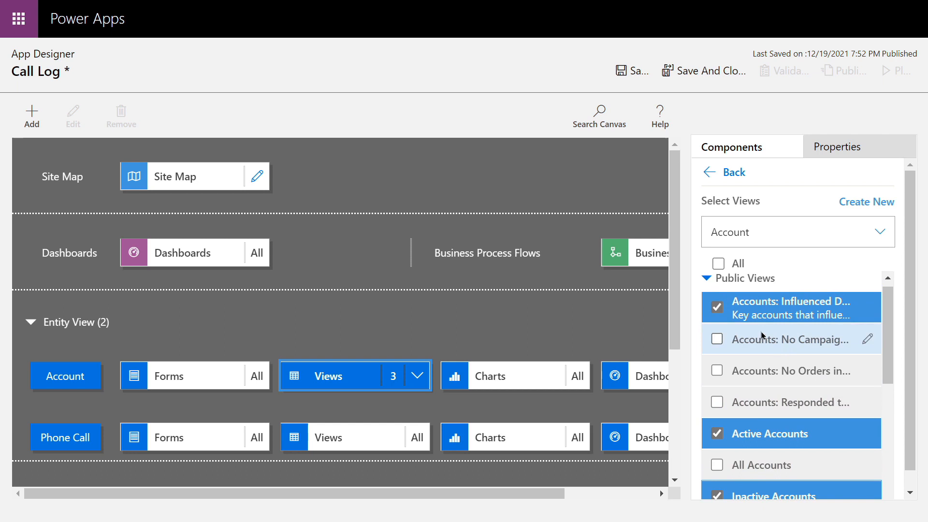
click(723, 308)
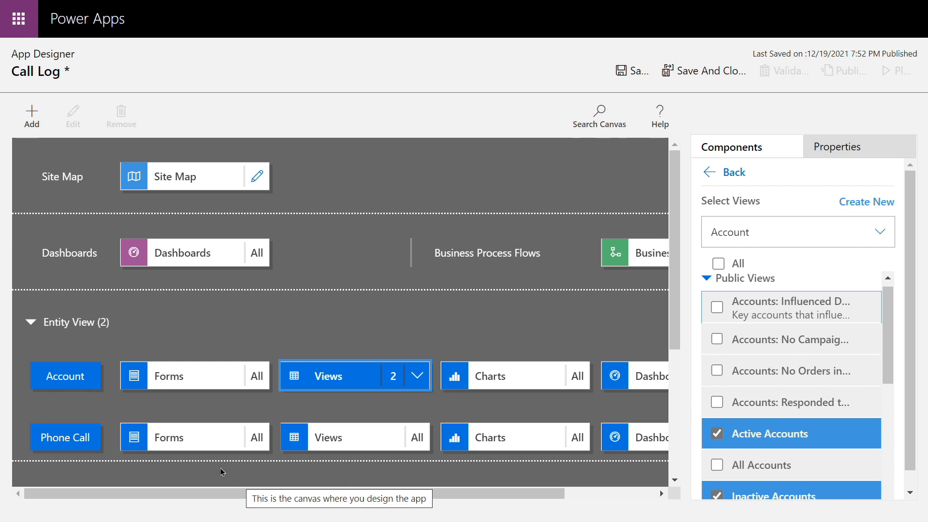
Limit the Phone Call entity's forms to the Phone Call main form and the Phone call quick create form
click(200, 438)
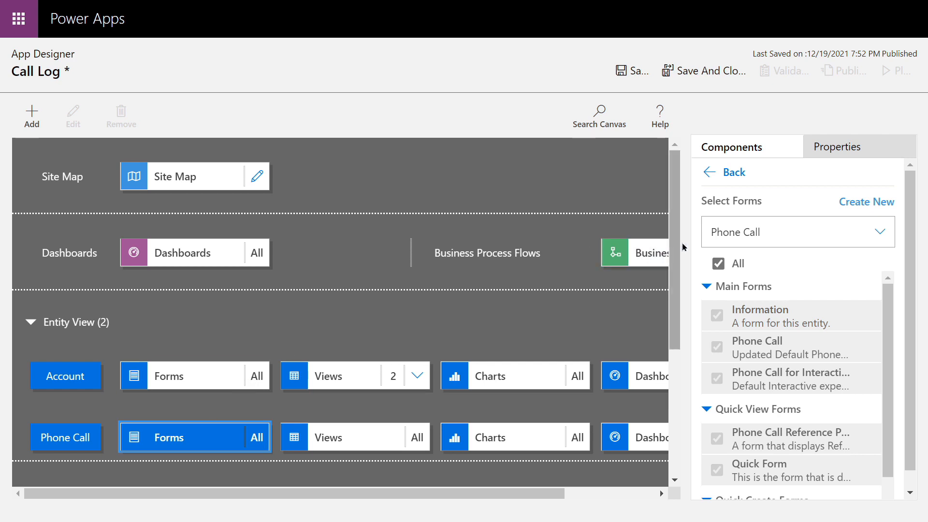
click(718, 264)
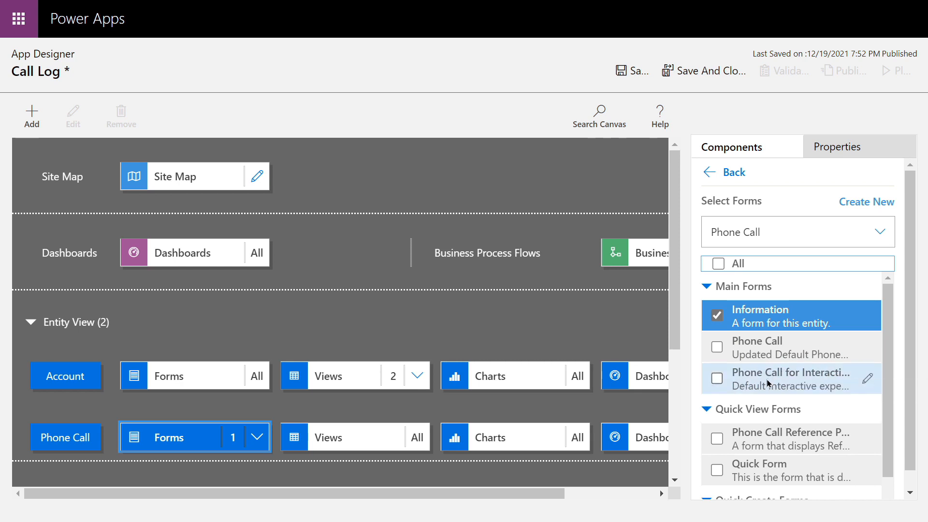
click(717, 346)
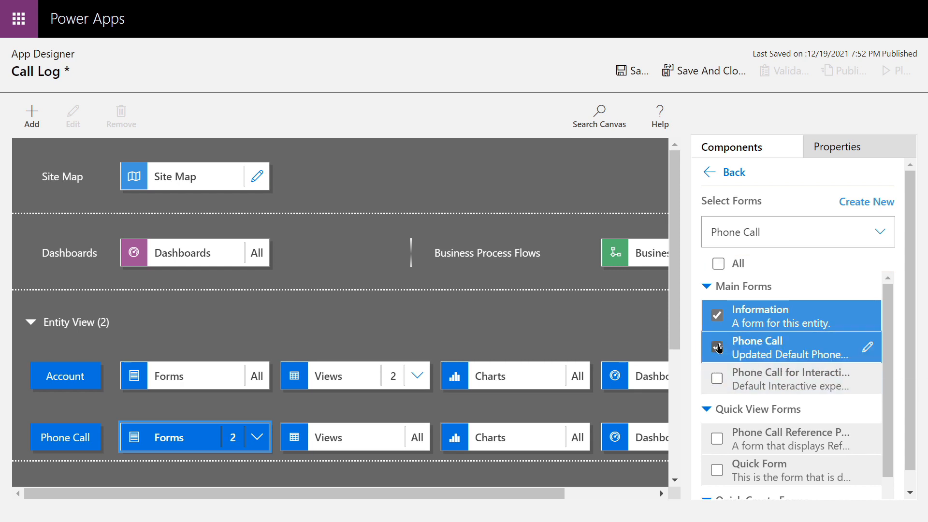
click(716, 316)
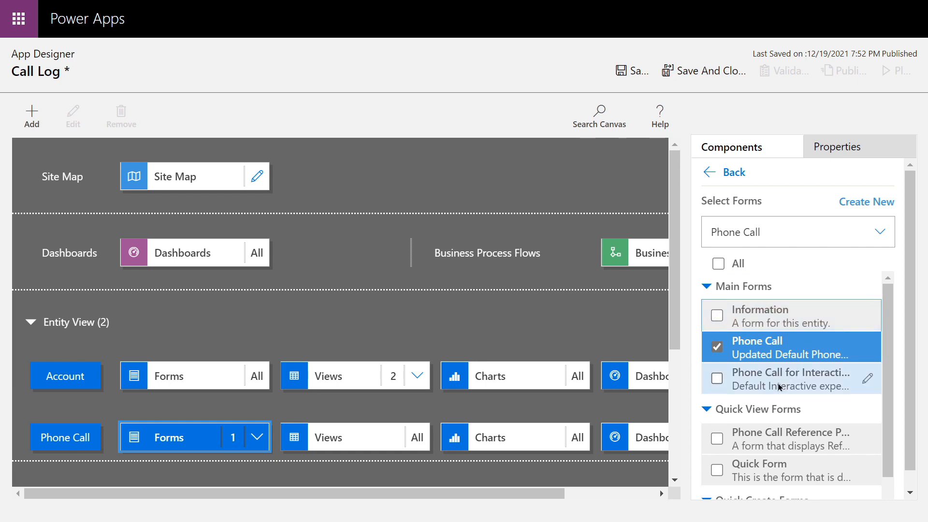
scroll(763, 400, down, 3)
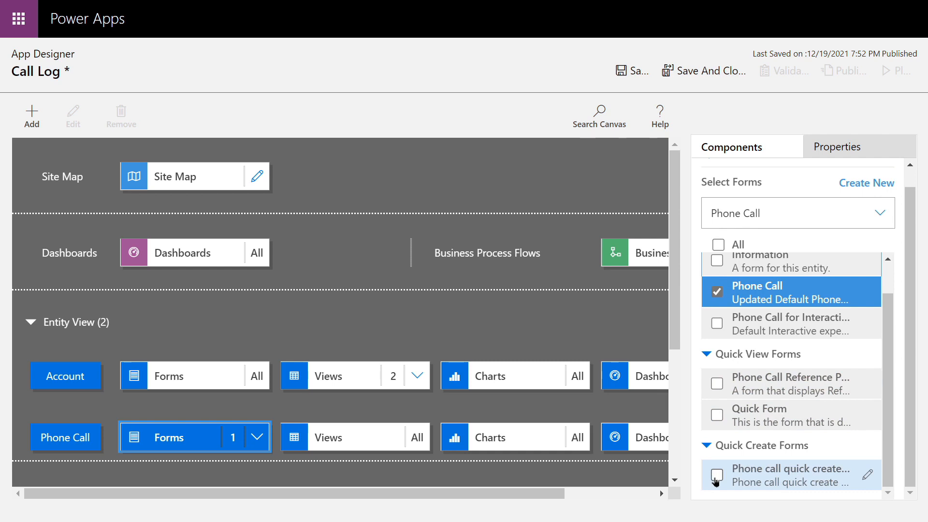
click(717, 476)
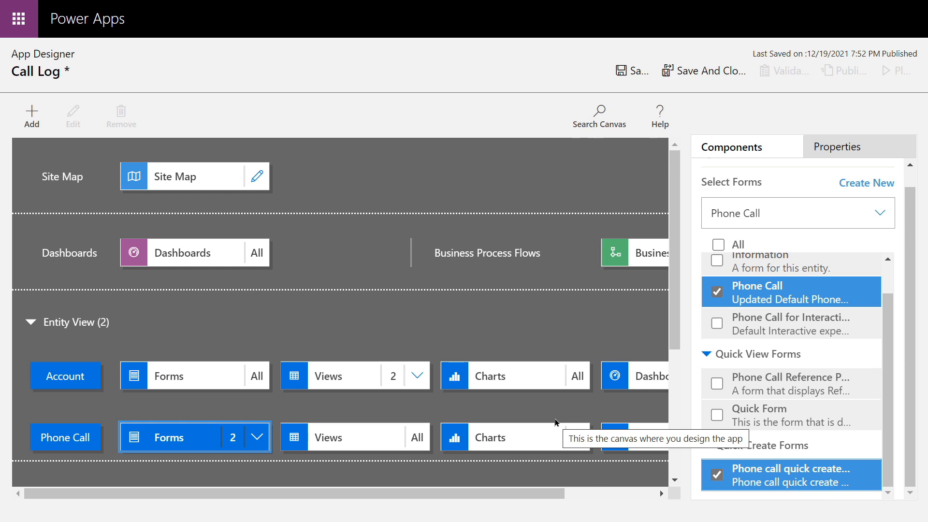
Save and publish the Call Log app, and play it
click(638, 78)
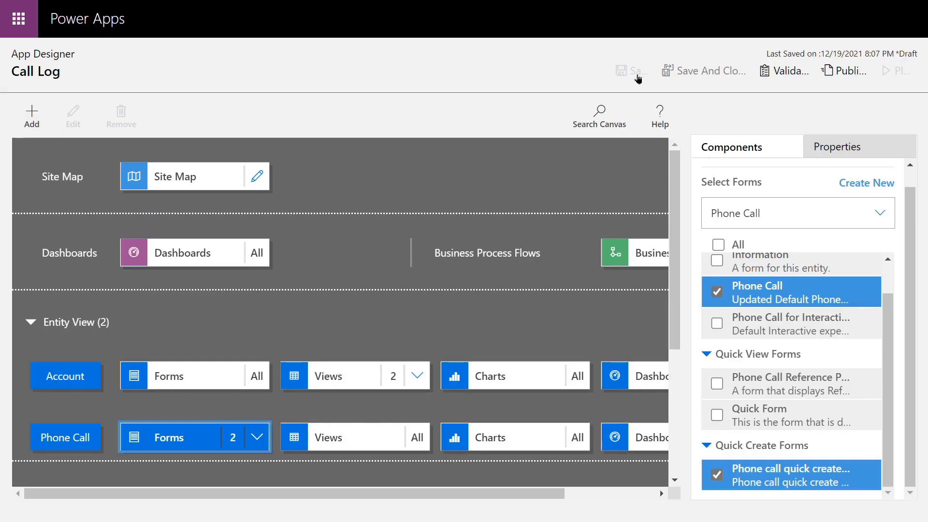
click(854, 73)
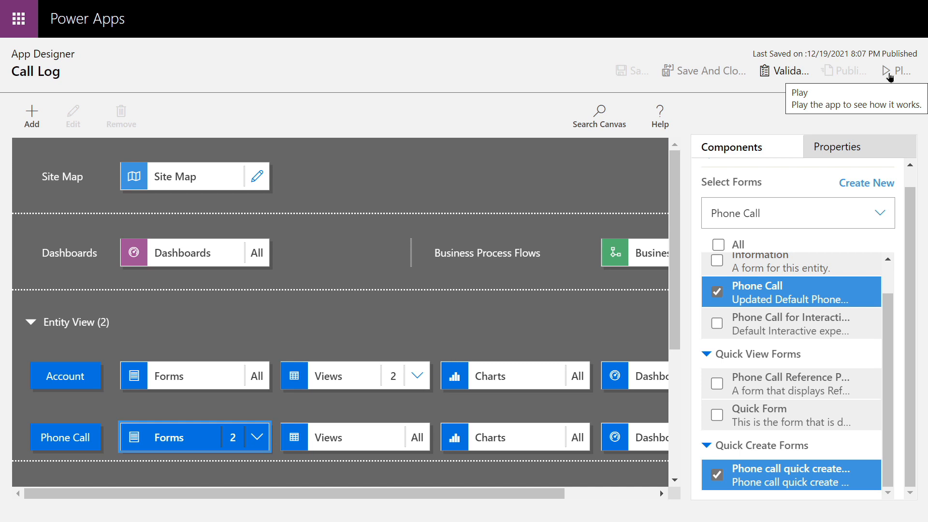
click(889, 78)
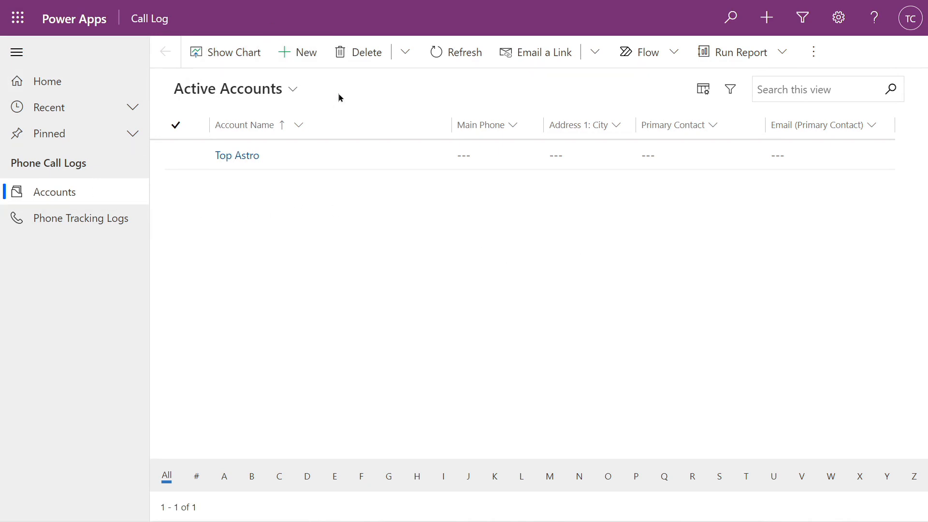
Collapse and re-expand the app's site navigation, and open Accounts under Phone Call Logs
click(17, 55)
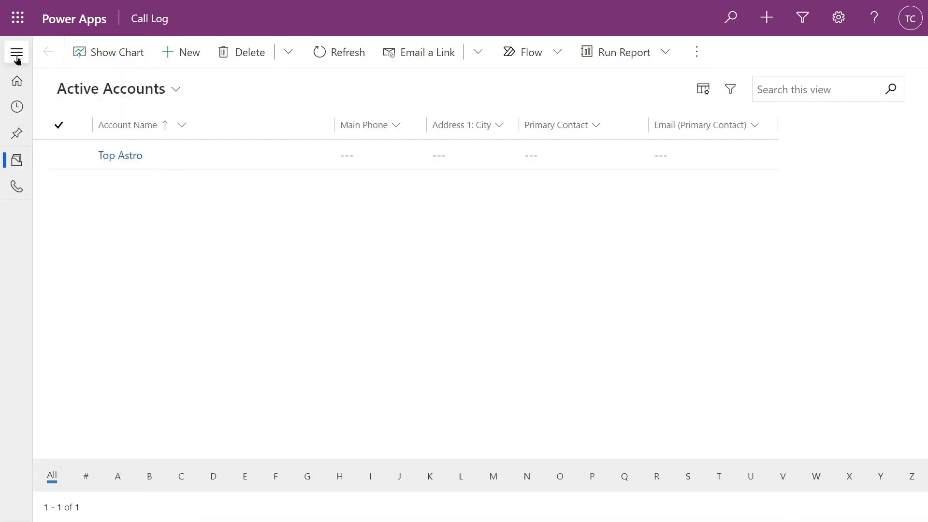
click(17, 53)
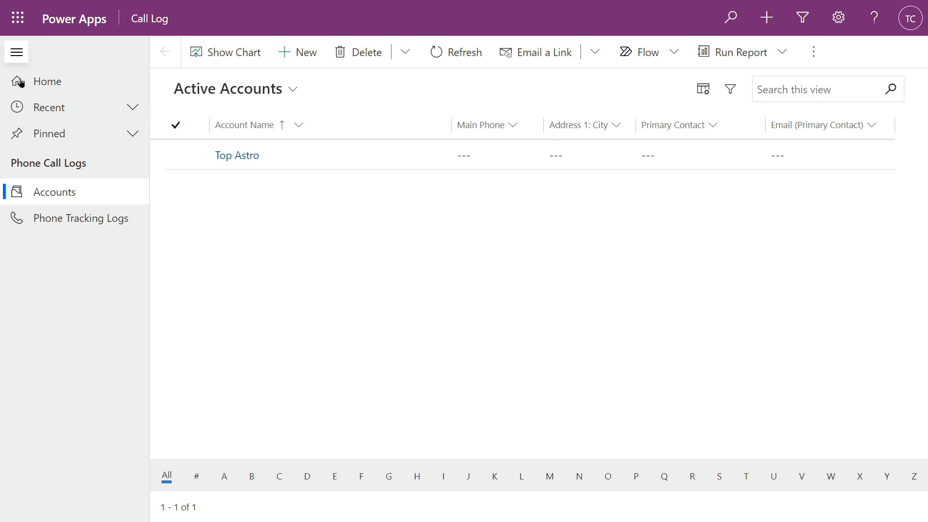
click(25, 195)
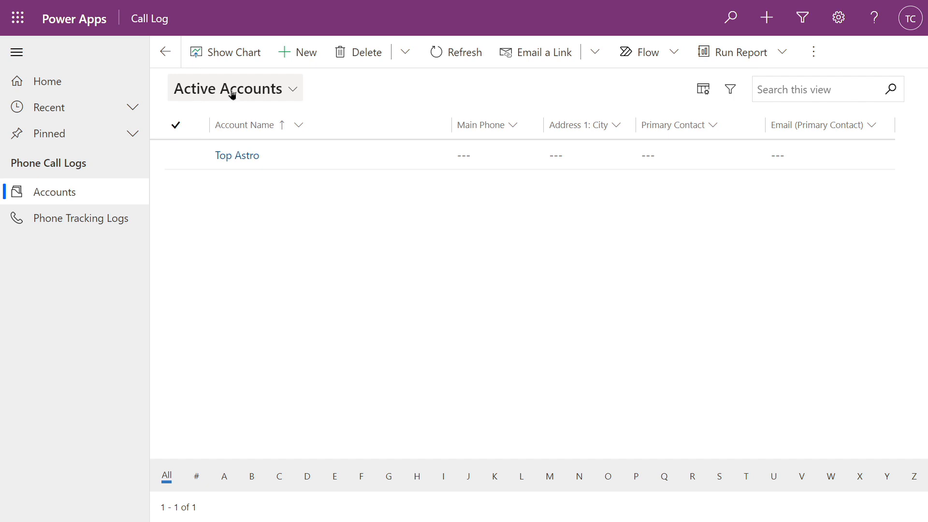
View the Inactive Accounts list, return to Active Accounts, and show and close its chart
click(289, 94)
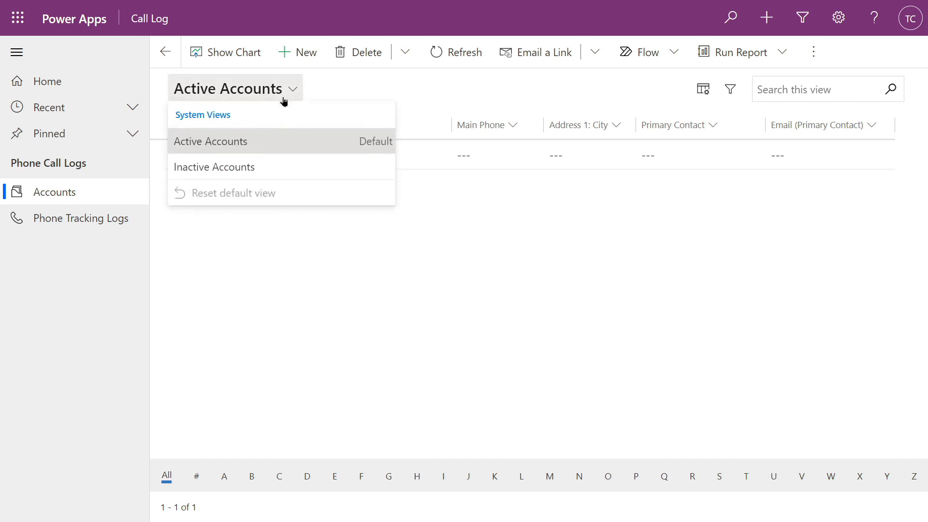
click(242, 167)
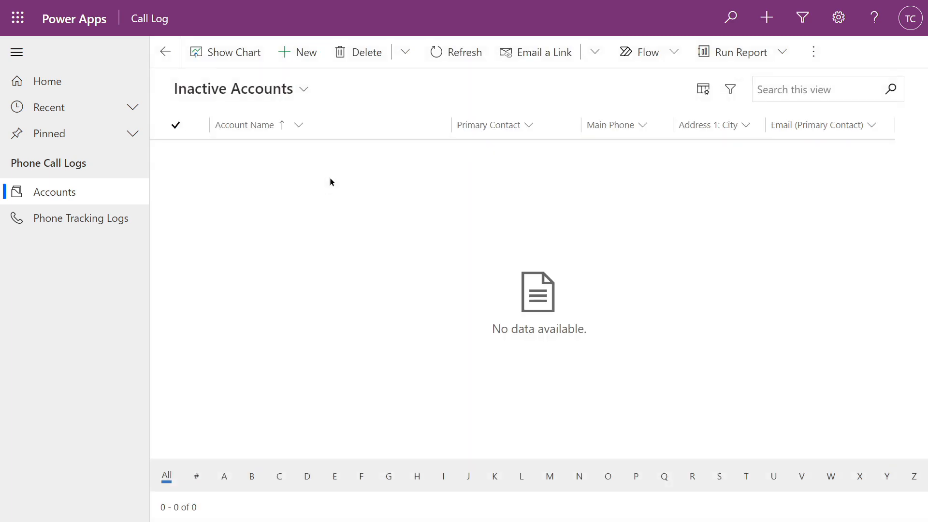
click(284, 94)
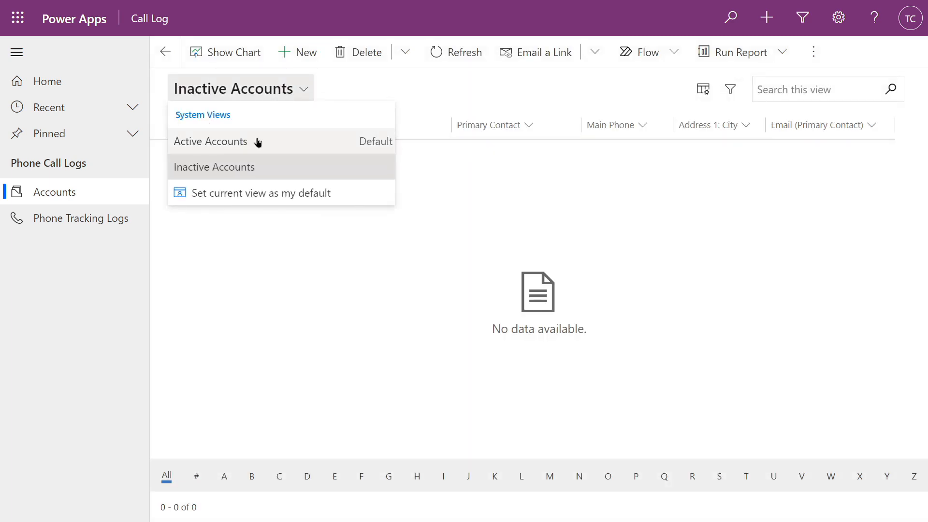
click(258, 143)
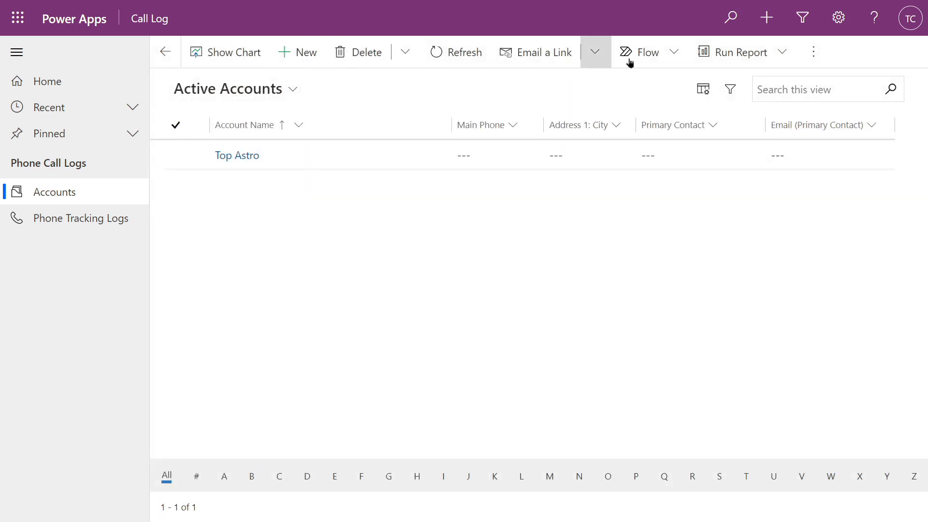
click(213, 54)
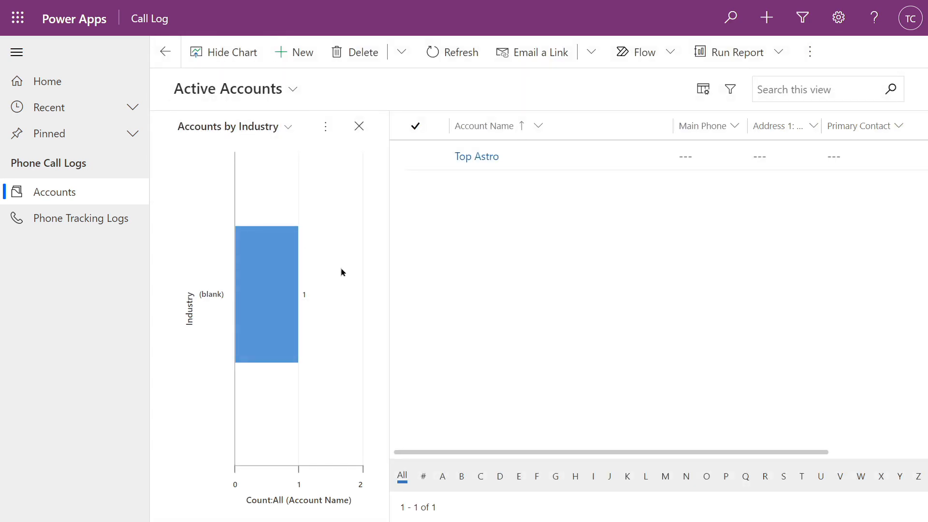
click(359, 128)
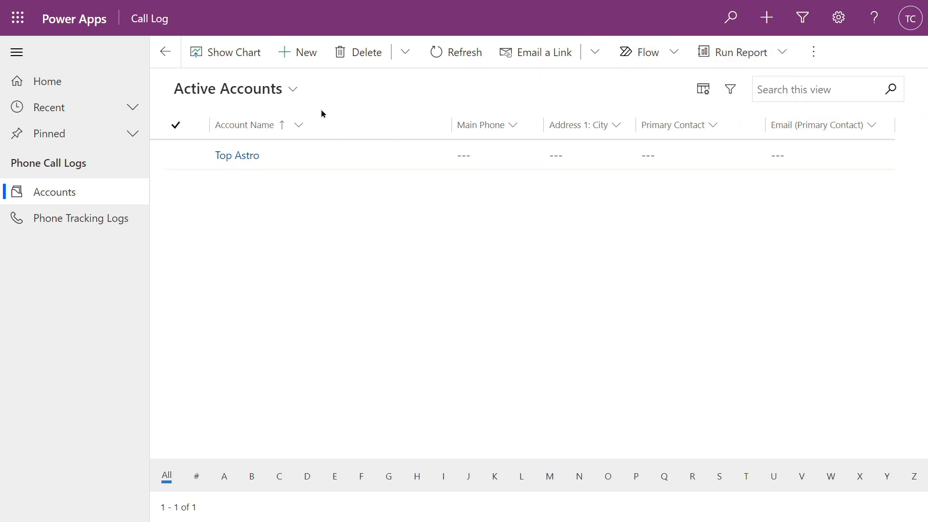
Start a new account named "Any Company, Inc." and fill in its phone number
click(294, 57)
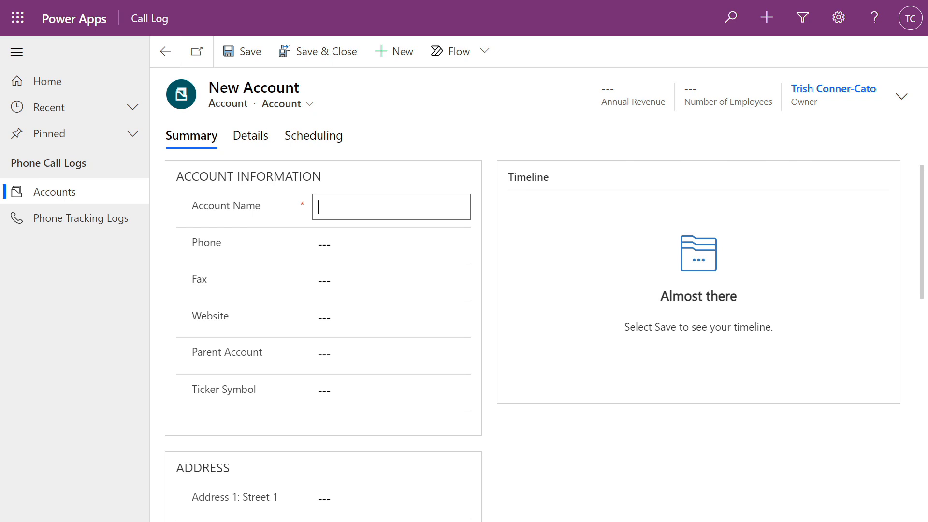
text(Any Company, Inc.)
click(362, 251)
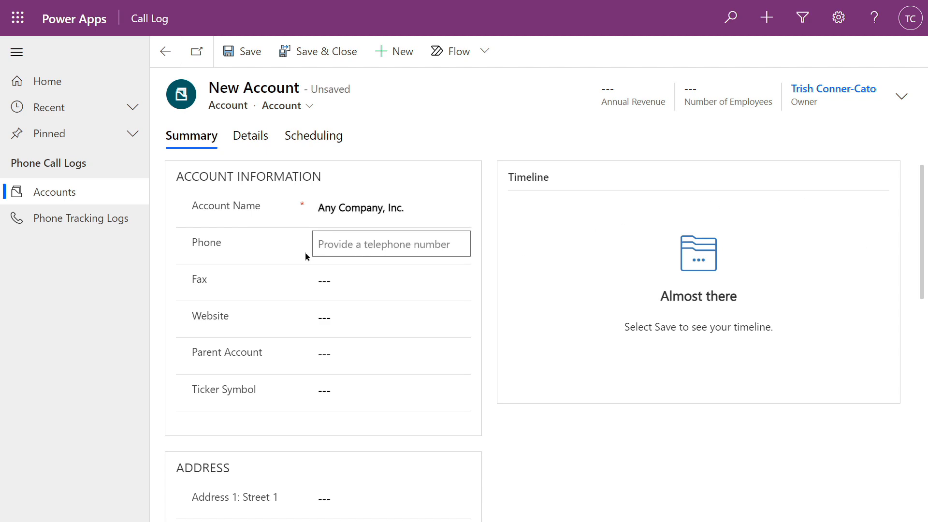
text(555)
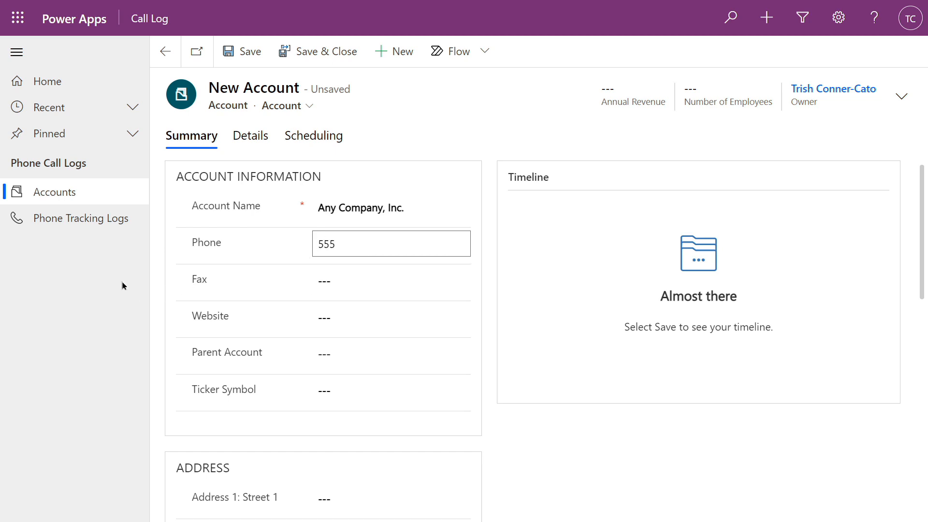
text(-555-5555)
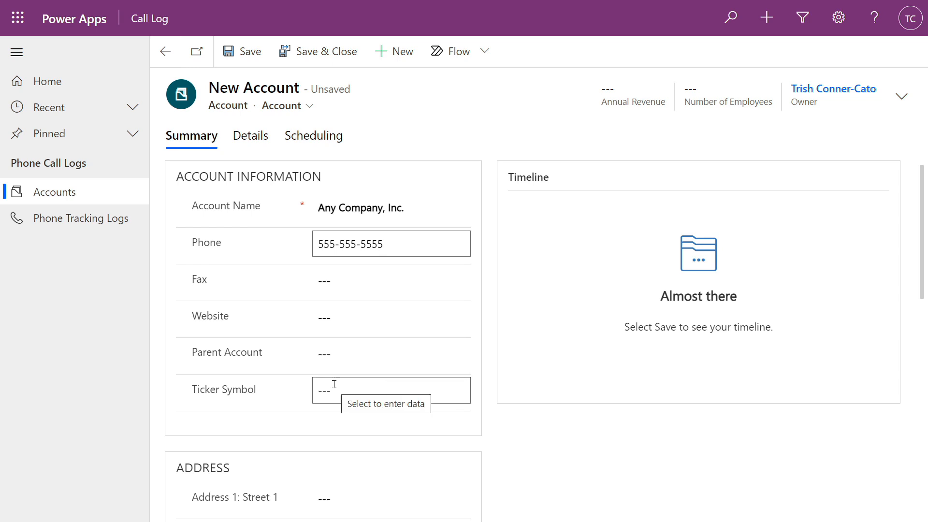
Review the new account's remaining Summary fields, and its Details fields from the company profile to billing and shipping
scroll(335, 383, down, 7)
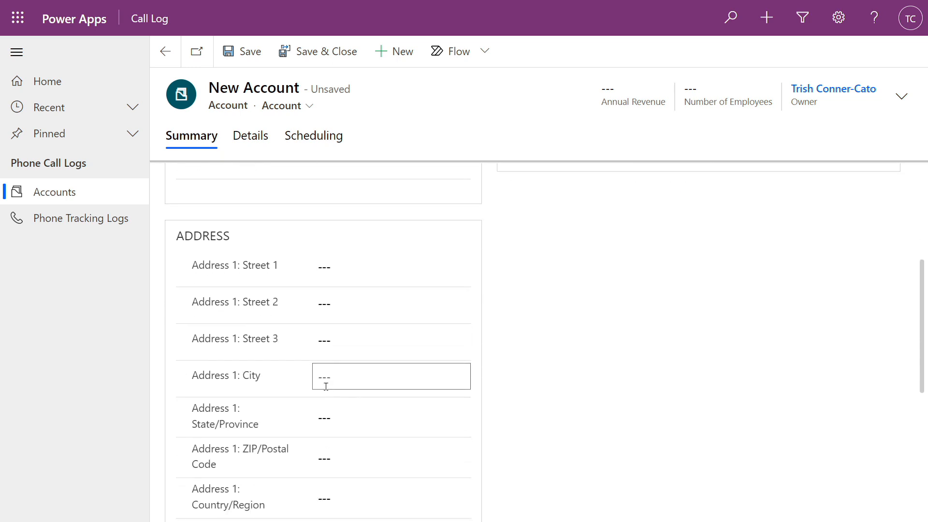
scroll(326, 386, down, 3)
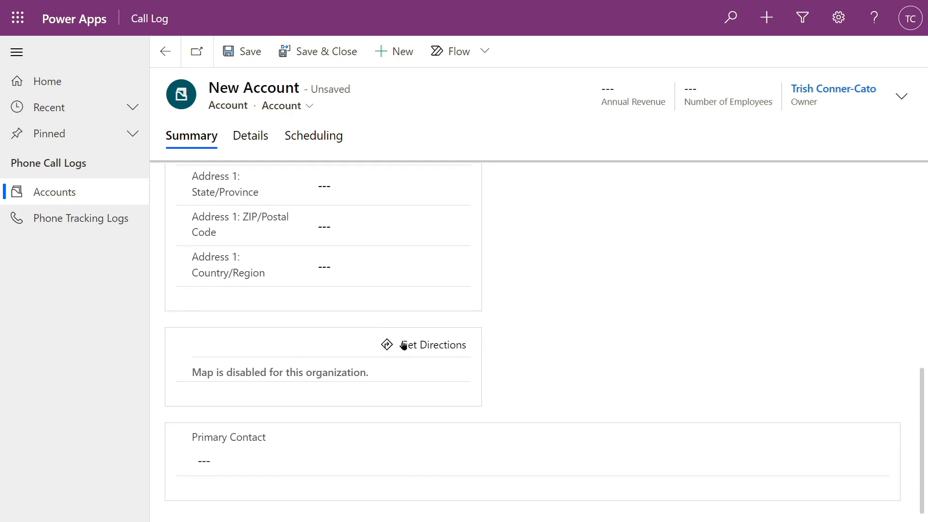
scroll(403, 344, down, 1)
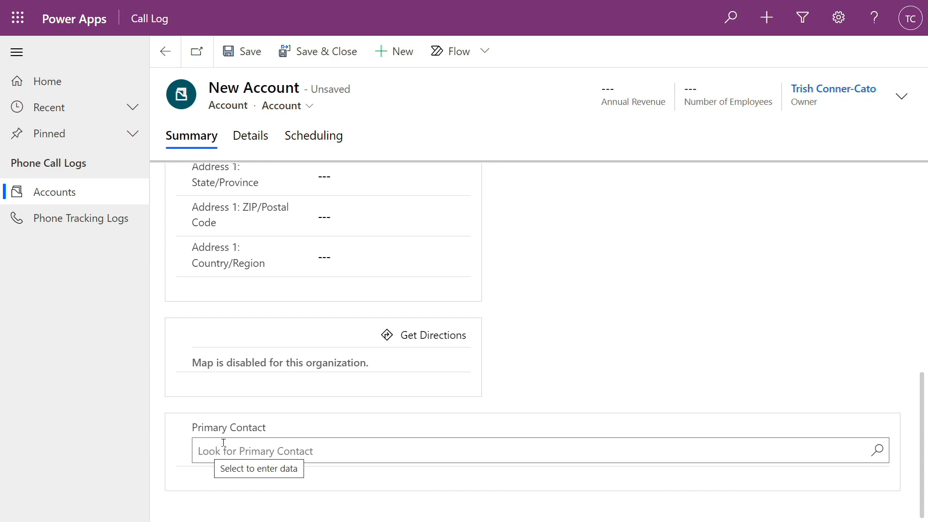
scroll(230, 437, up, 10)
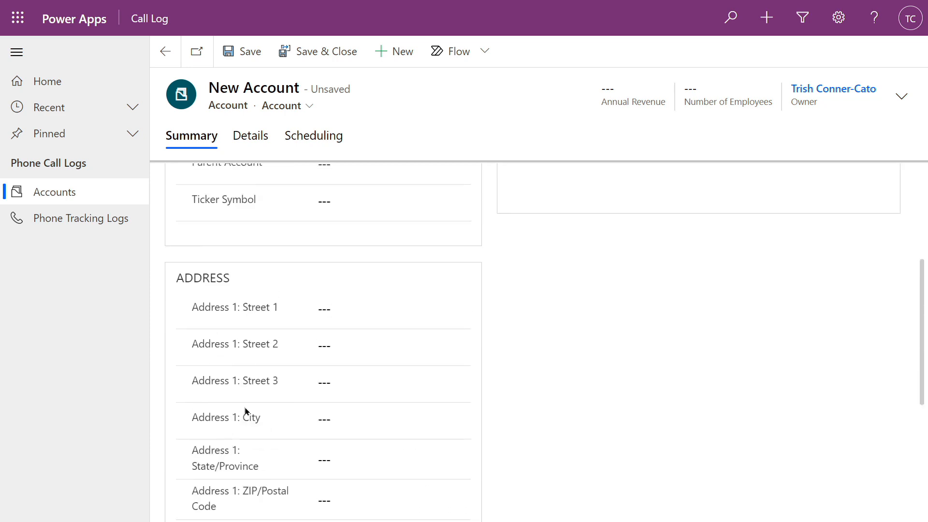
click(252, 140)
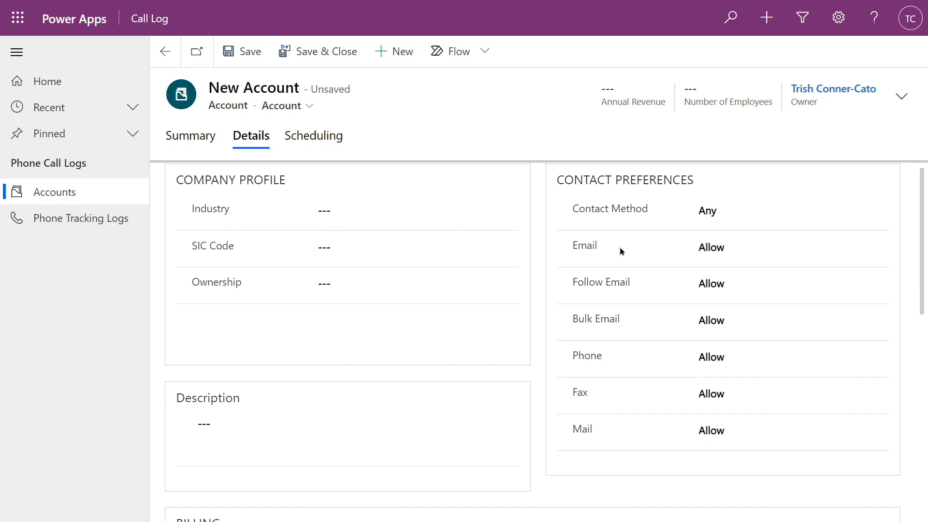
scroll(673, 293, down, 7)
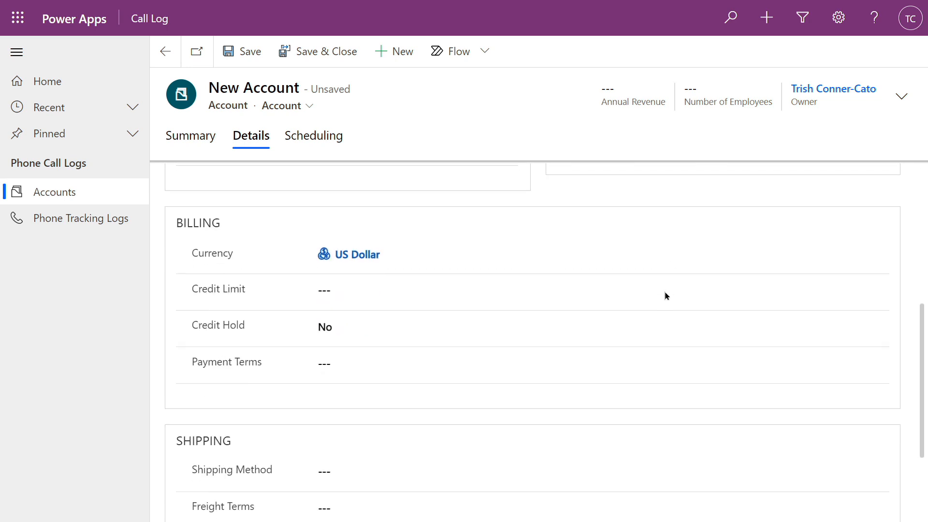
Review the new account's remaining Details and Scheduling fields, and save and close the account
scroll(638, 297, down, 3)
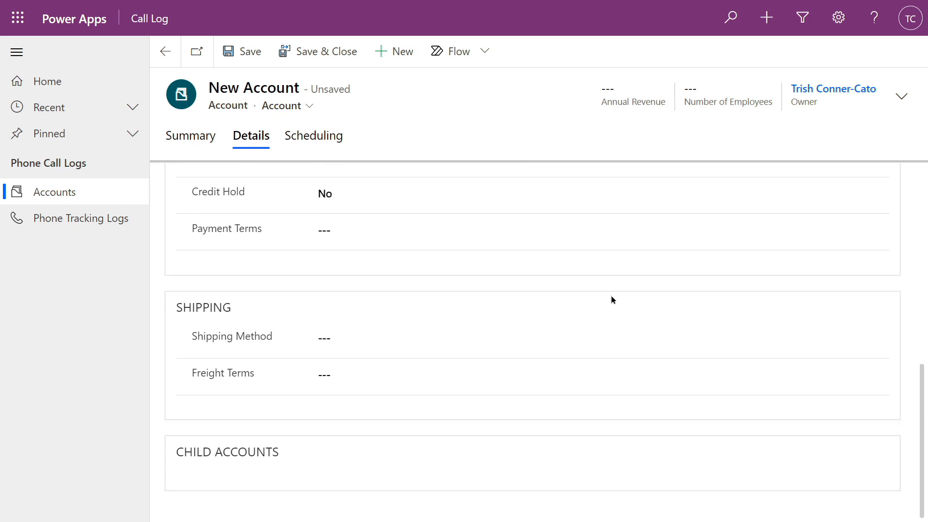
click(321, 142)
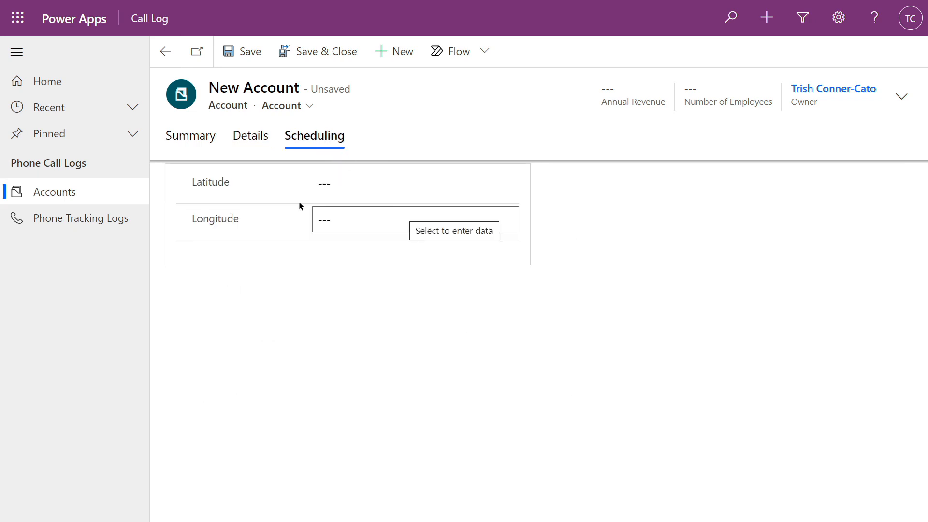
click(199, 142)
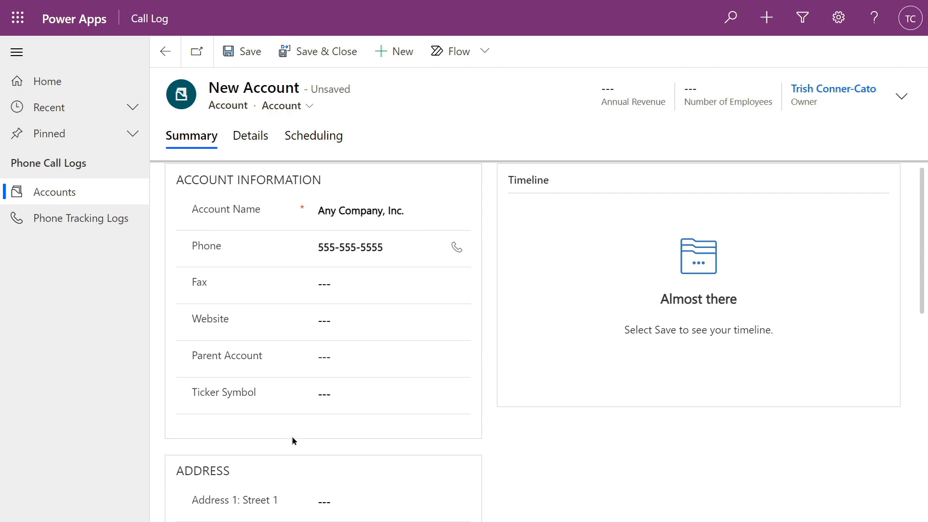
scroll(346, 441, down, 1)
scroll(343, 420, up, 1)
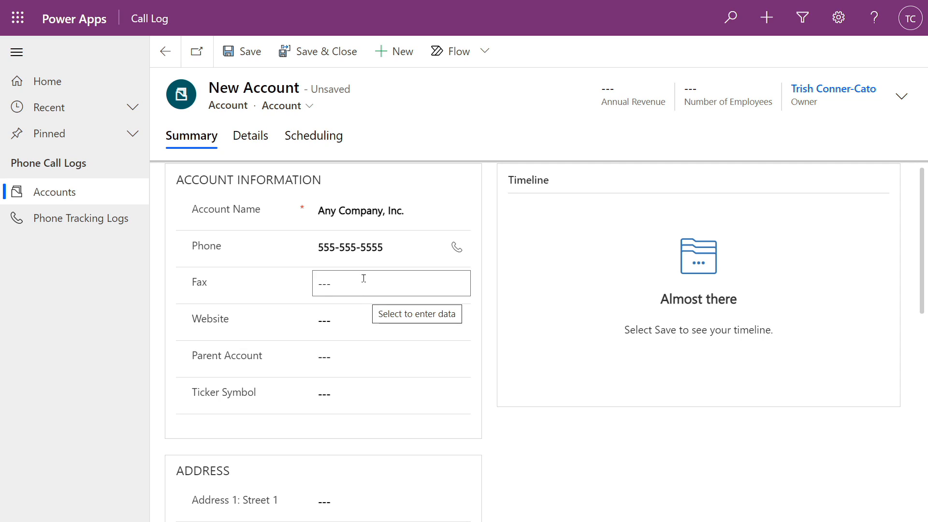
click(327, 57)
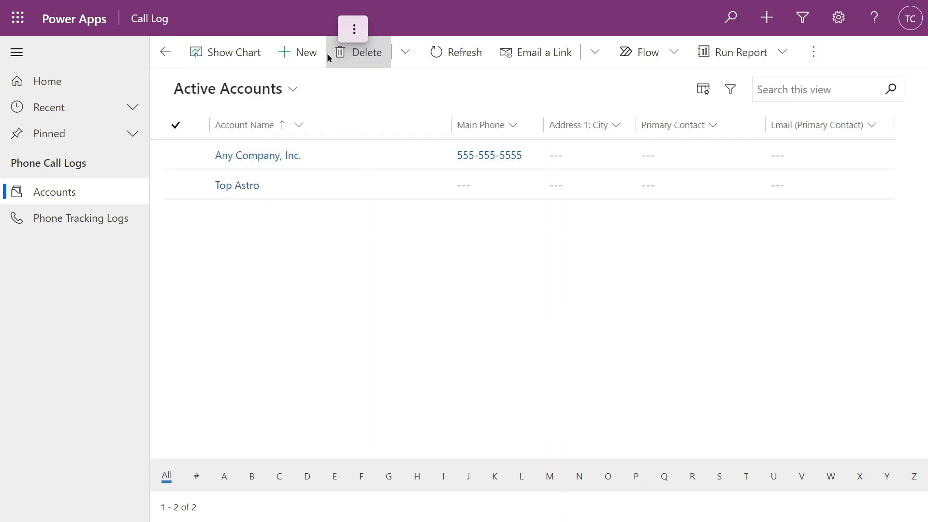
Filter the Active Accounts list by the letter T and by A, and show all accounts again
mouse_move(364, 35)
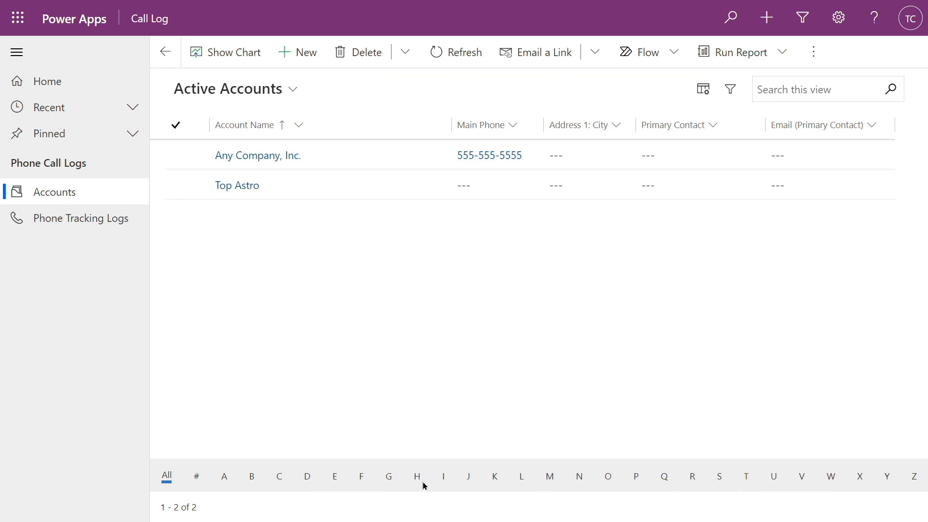
click(746, 477)
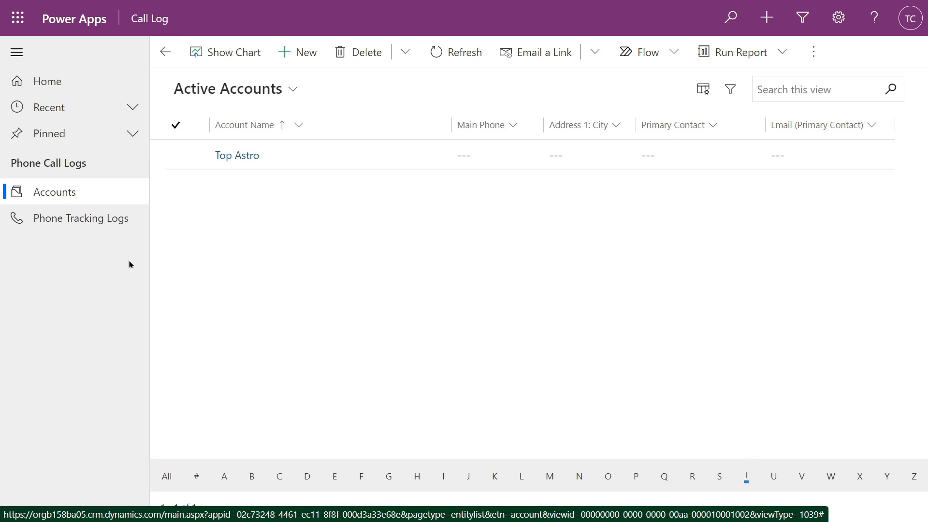
click(224, 477)
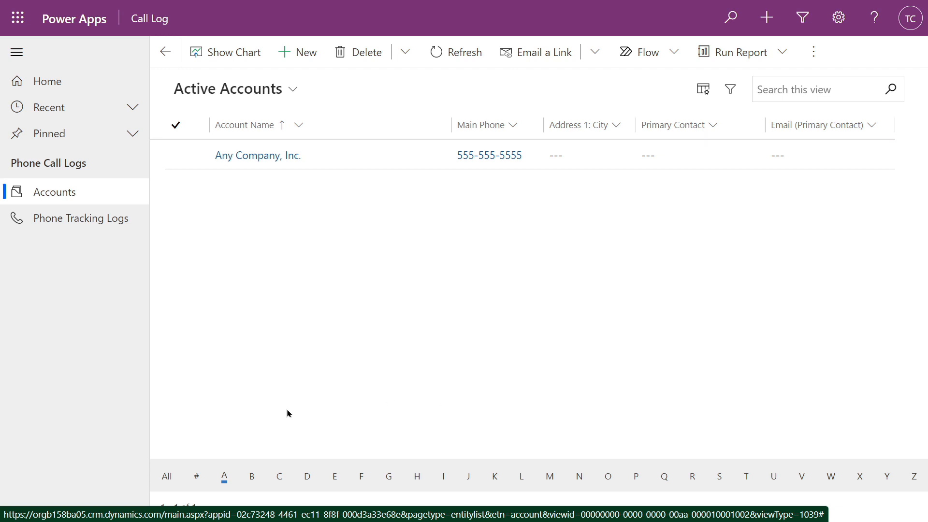
click(165, 478)
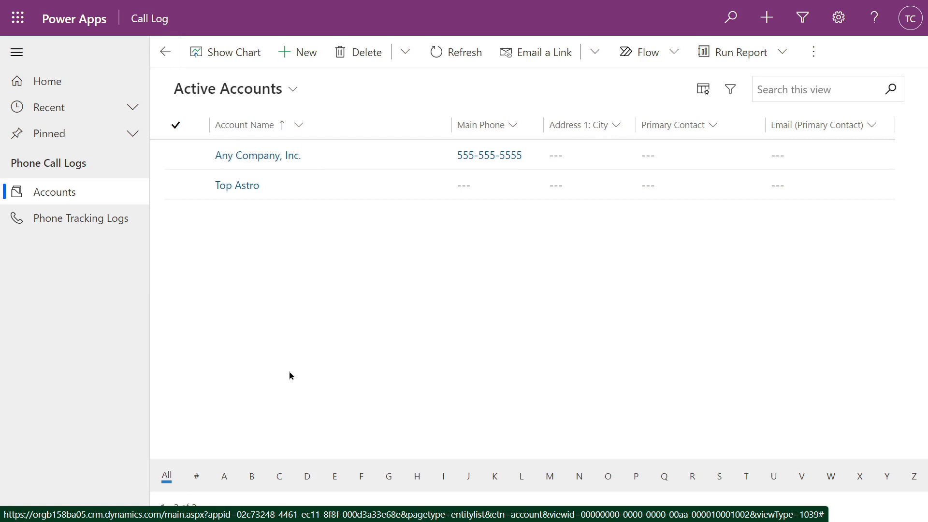
Open Phone Tracking Logs and look at the other activity types that can be created
click(69, 224)
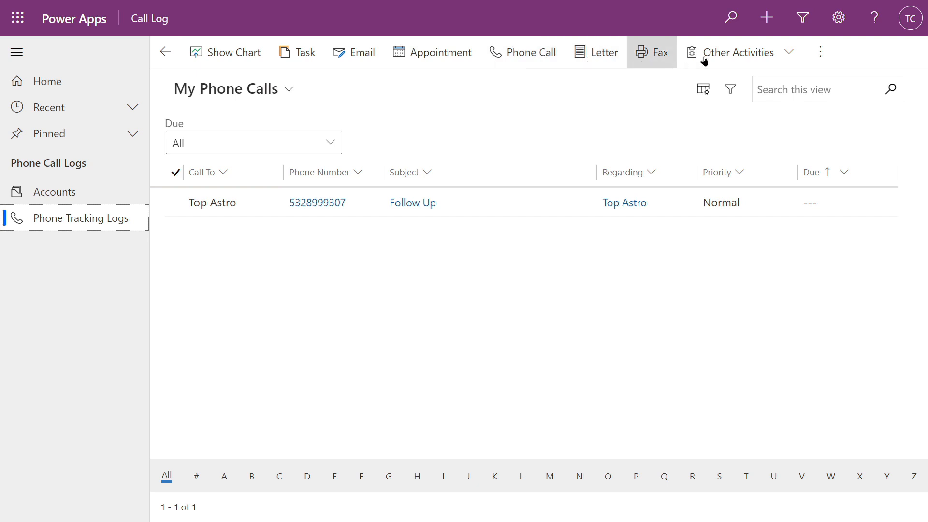
click(787, 51)
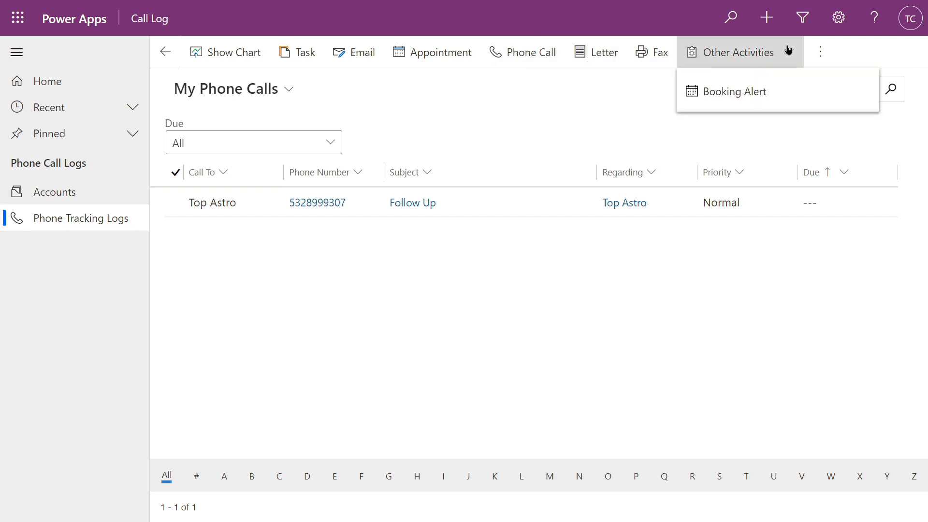
click(506, 88)
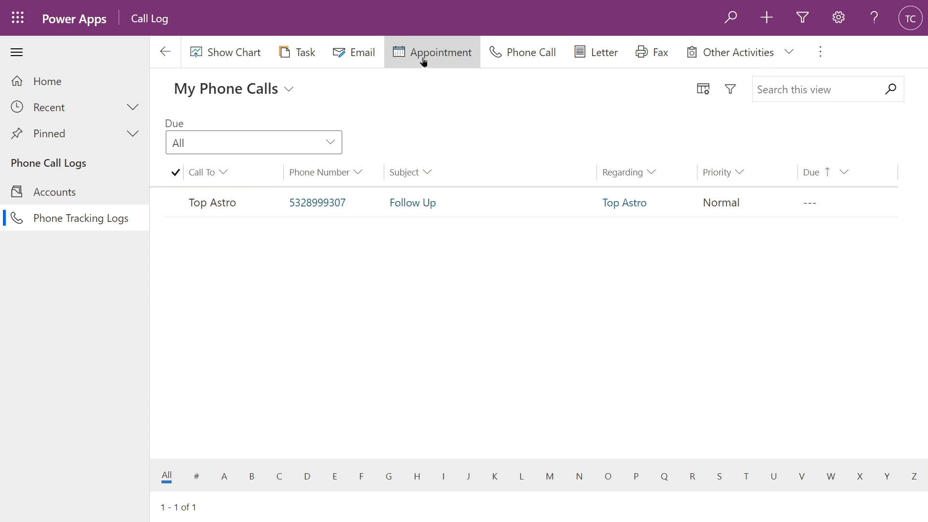
Start a new phone call record with the subject "Follow Up for Product Development"
click(515, 57)
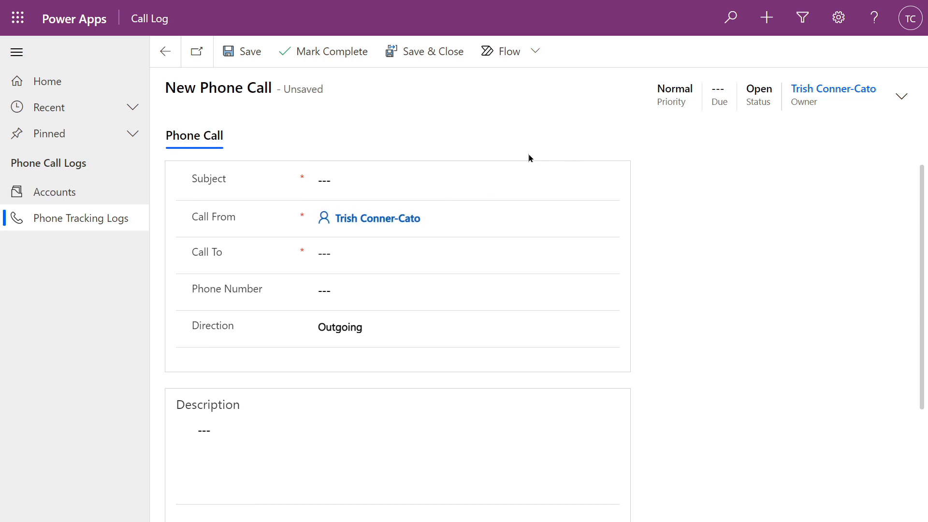
click(335, 177)
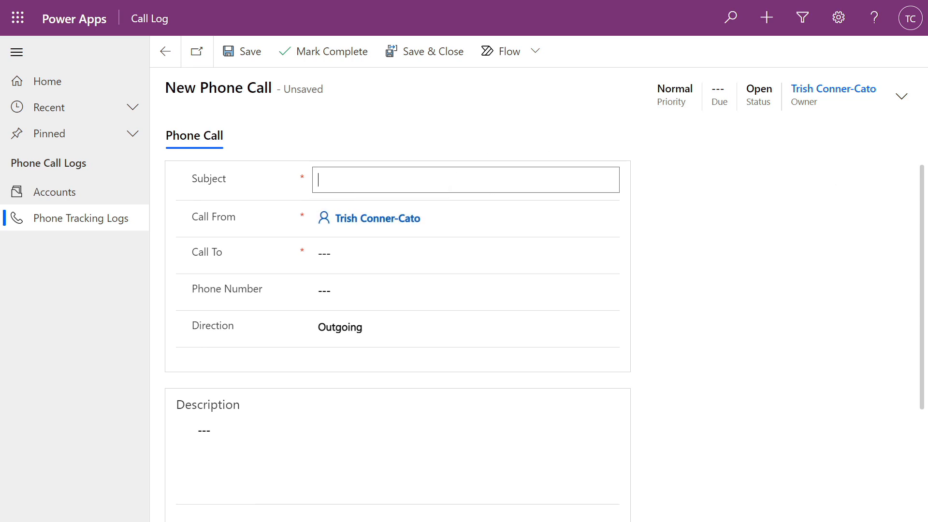
text(Follow Up for Product )
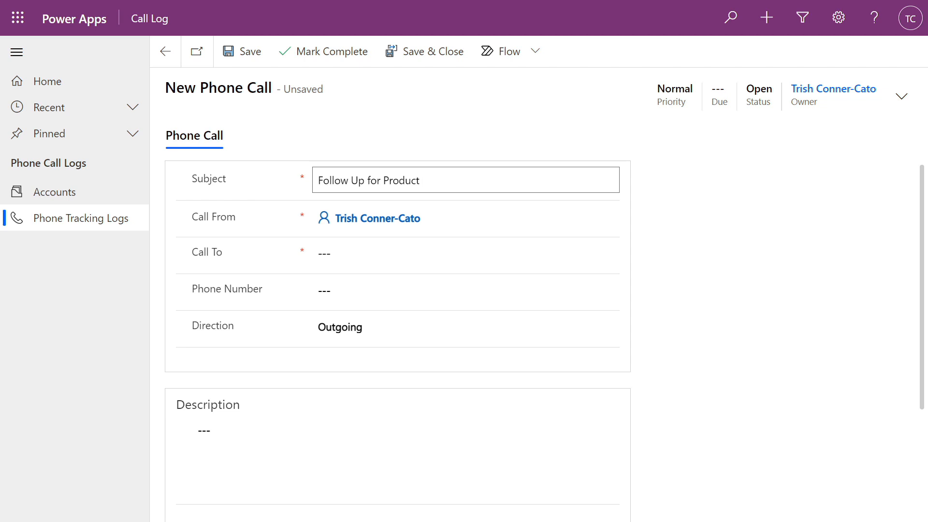
text(Development)
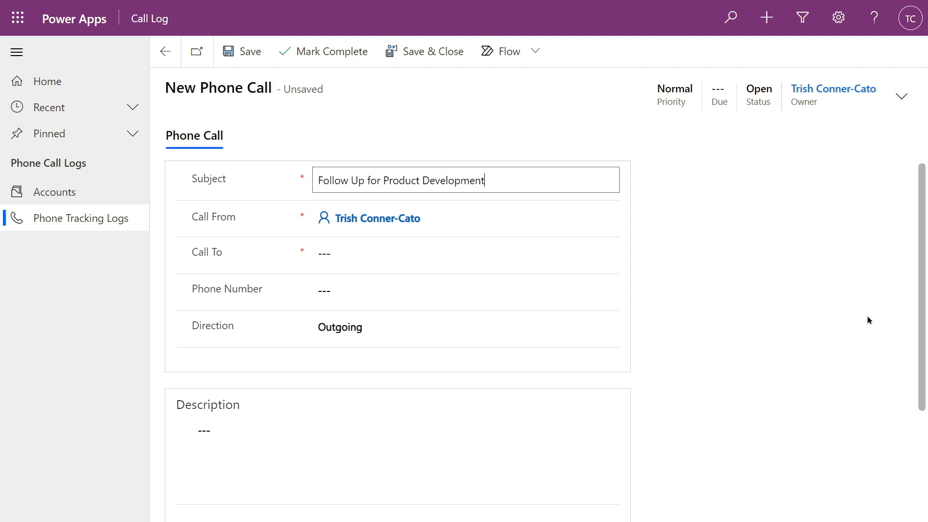
Set the call's recipient to Any Company, Inc. and fill in its phone number
click(315, 253)
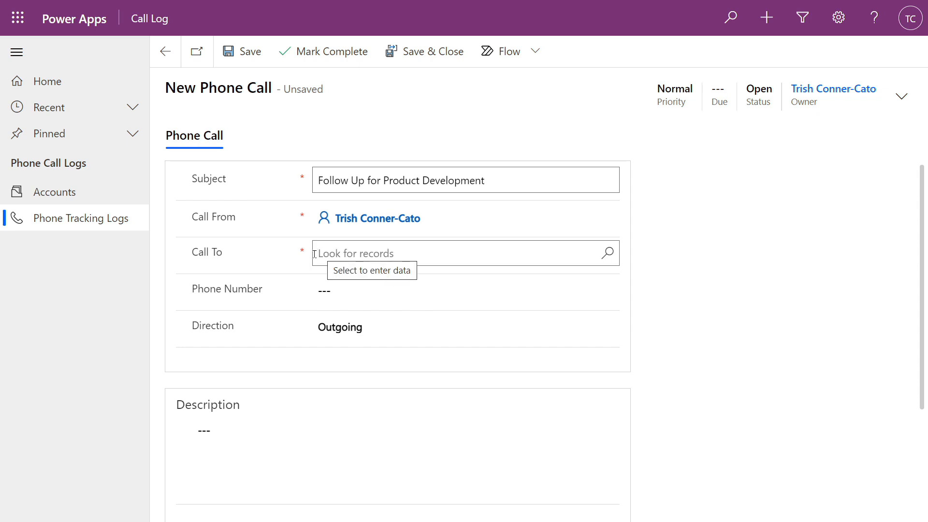
click(314, 253)
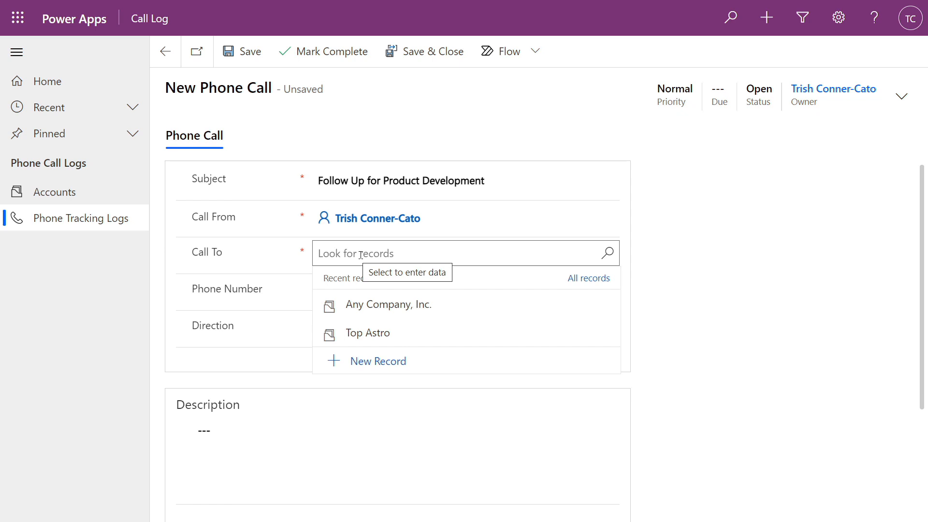
click(355, 308)
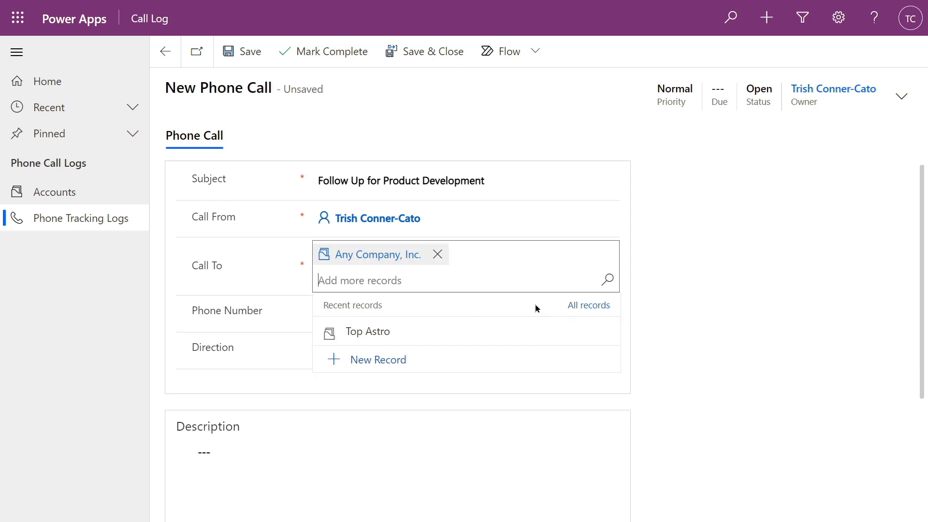
click(264, 327)
click(322, 289)
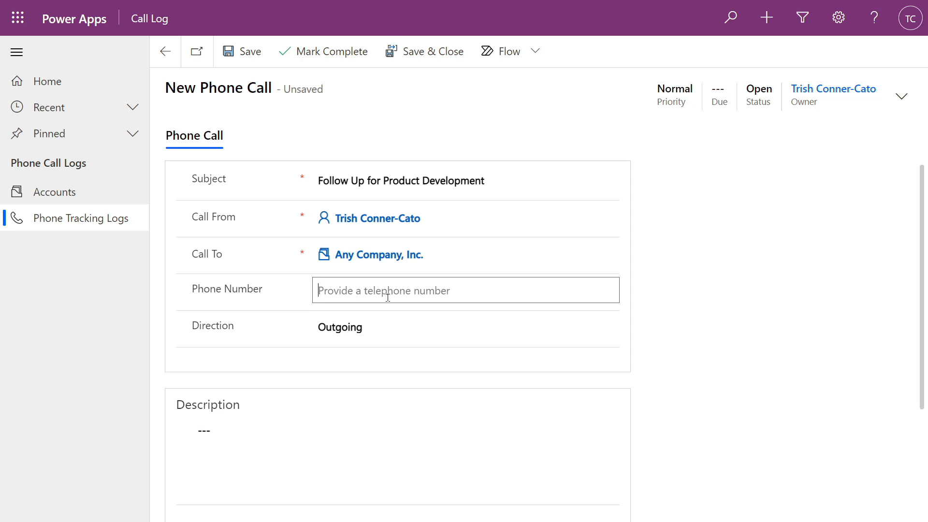
text(777-)
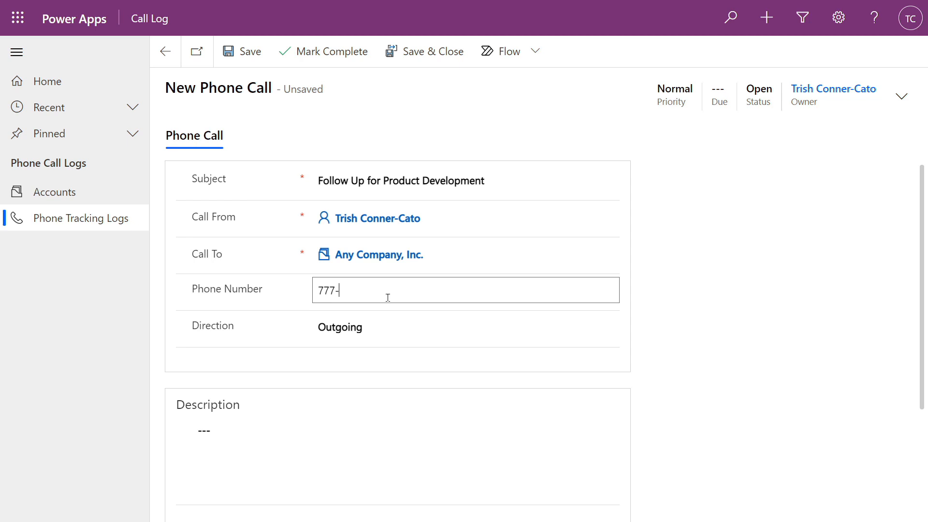
text(777-7777)
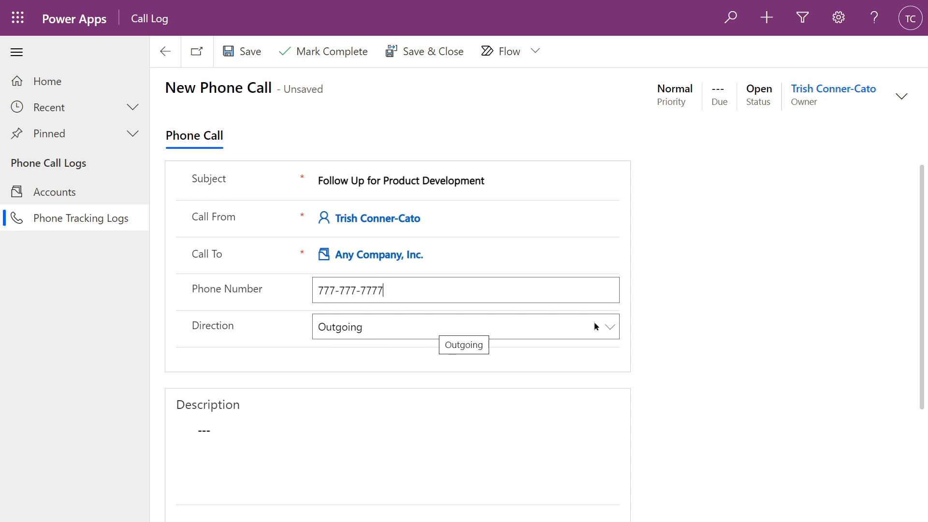
Review the call's Direction, Description and Duration fields, and show the records available for Regarding
click(614, 328)
click(614, 330)
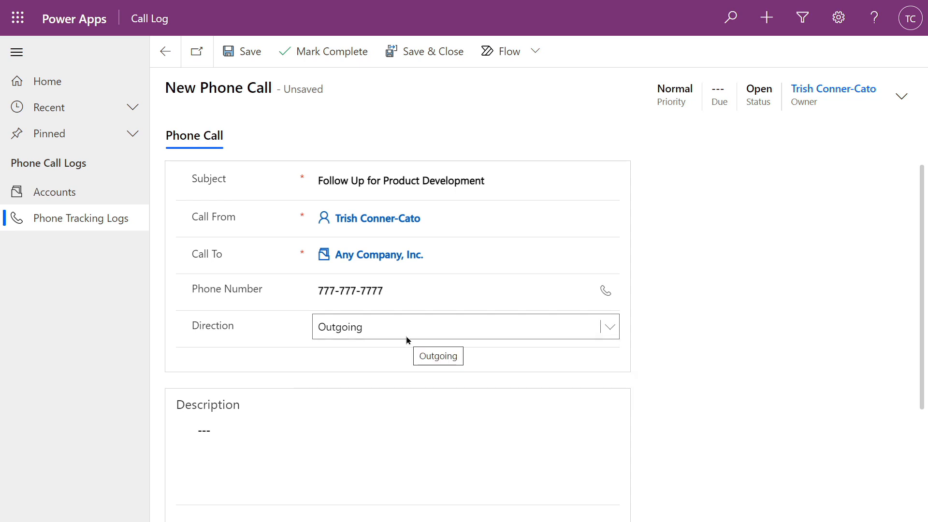
scroll(407, 337, down, 1)
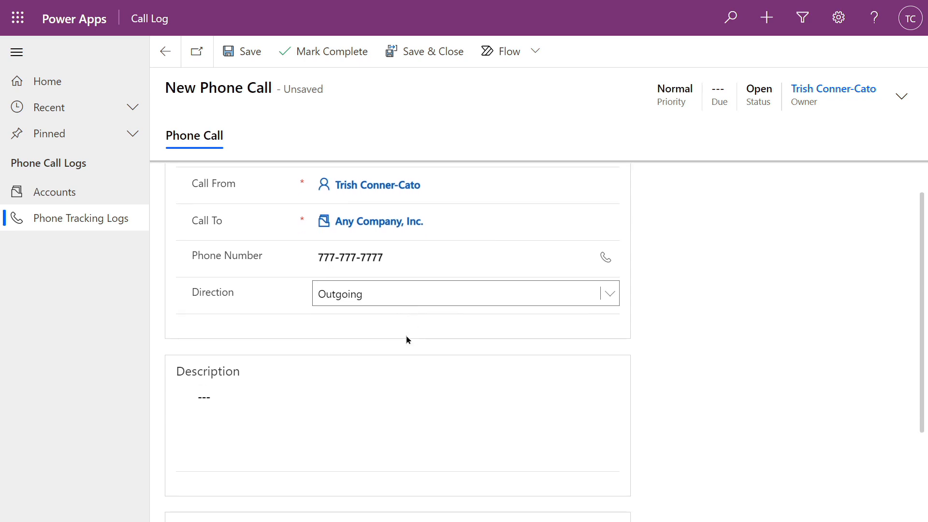
scroll(404, 335, up, 1)
scroll(405, 334, down, 3)
scroll(403, 335, down, 2)
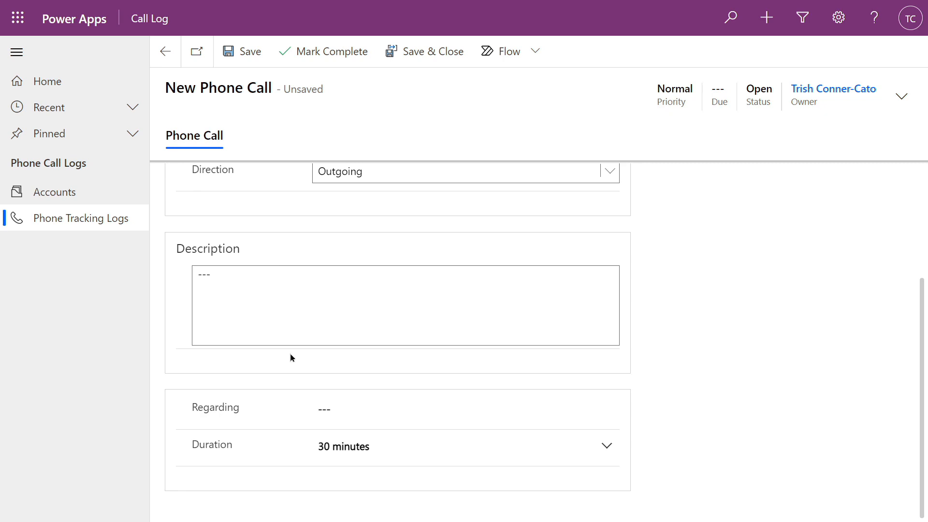
click(389, 407)
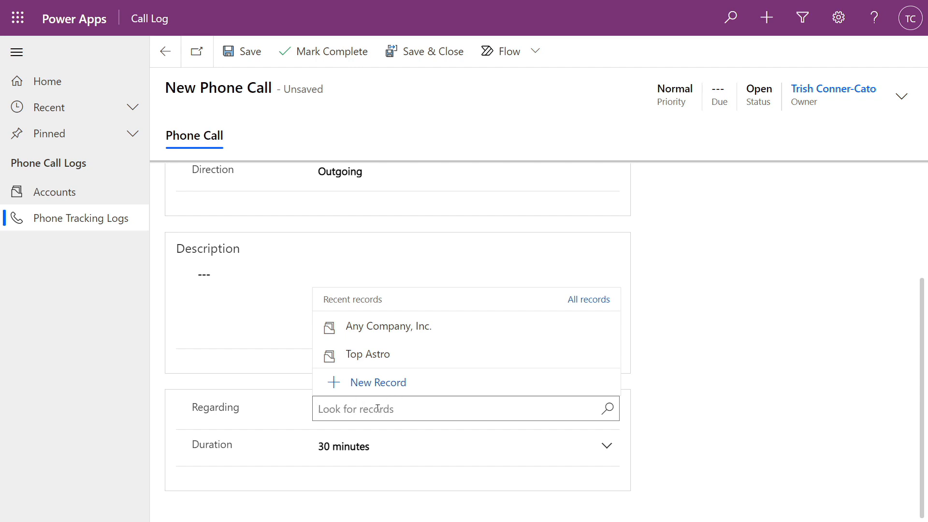
Enter the call description "Product Development meeting will be in early January 2022."
click(209, 286)
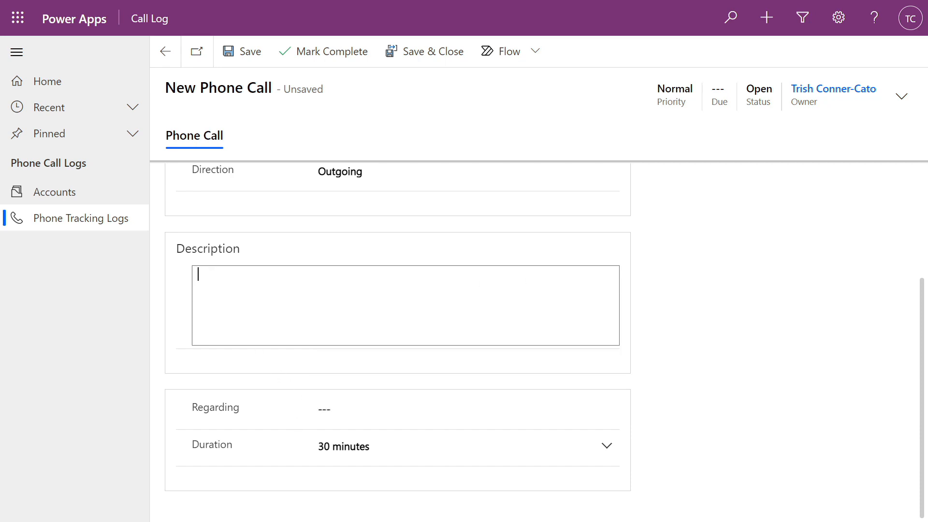
text(Product Develp)
key(BackSpace)
text(opment meeting)
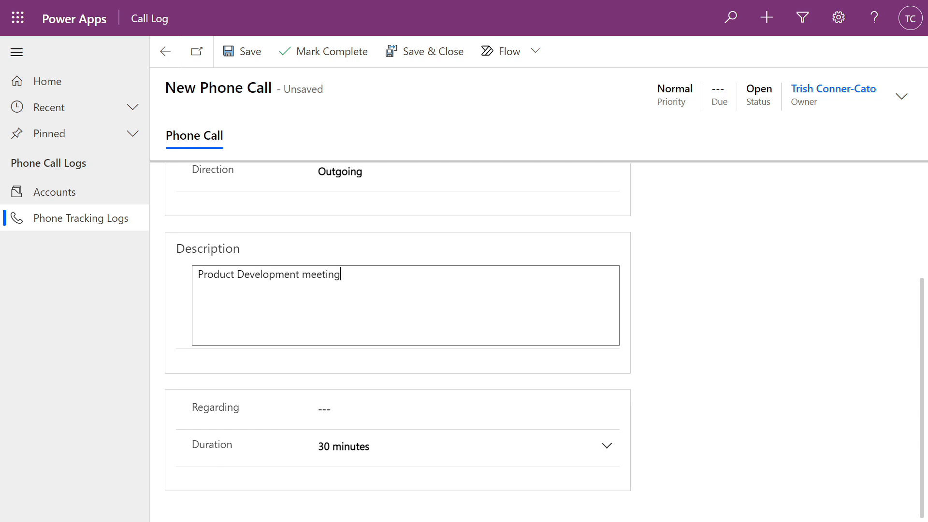
text( will be in early January 2022.)
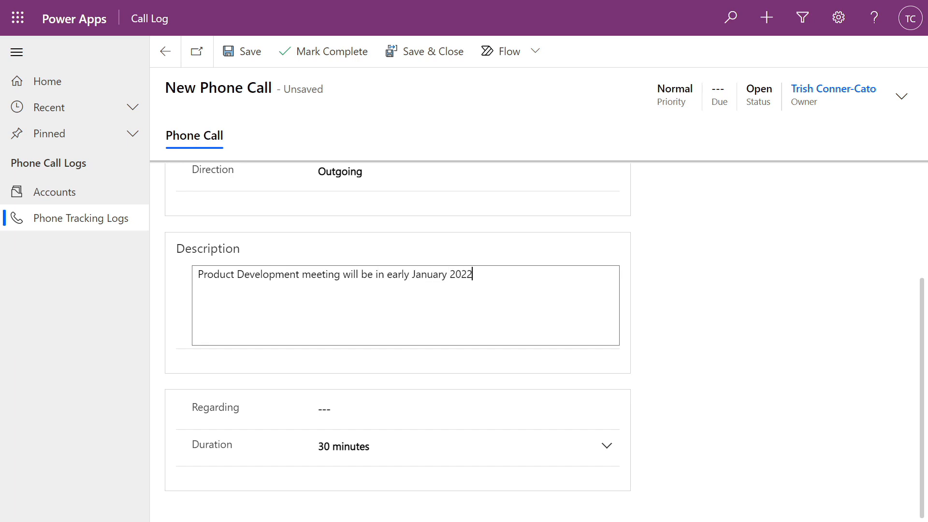
Choose a duration for the new phone call
click(538, 456)
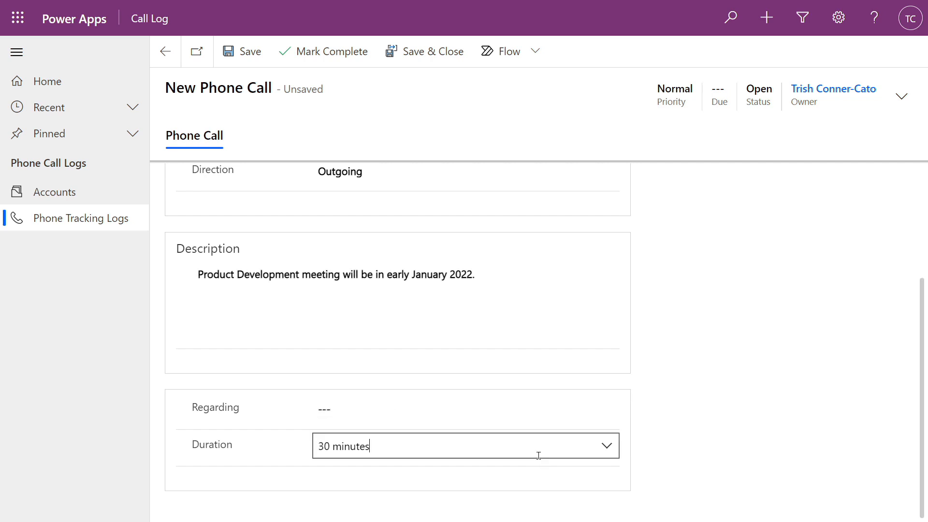
click(603, 448)
click(334, 296)
Expand the phone call's header details, view the due date calendar, and close them without setting a date
scroll(764, 208, up, 3)
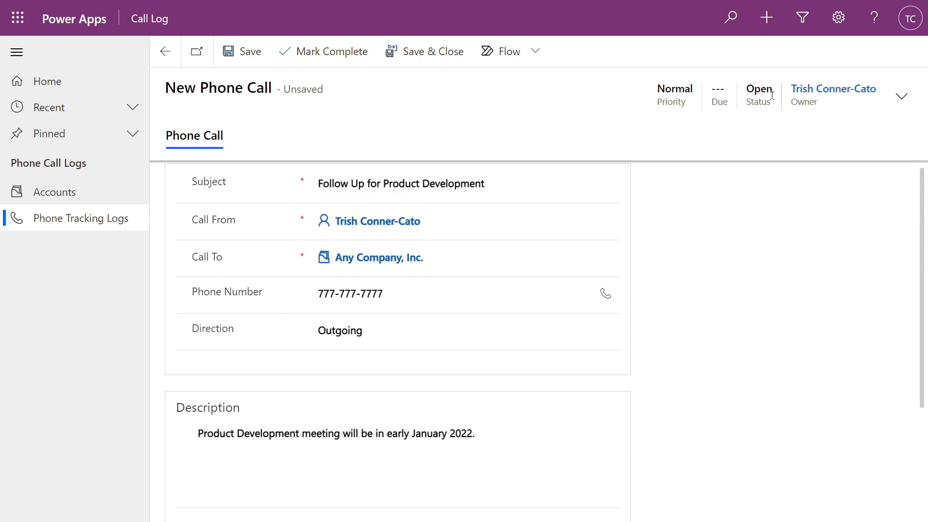
click(906, 101)
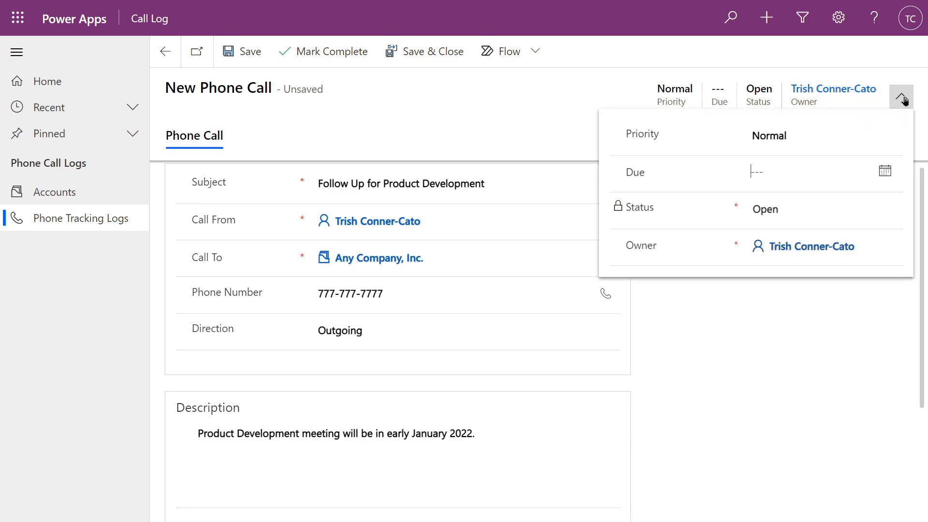
click(755, 174)
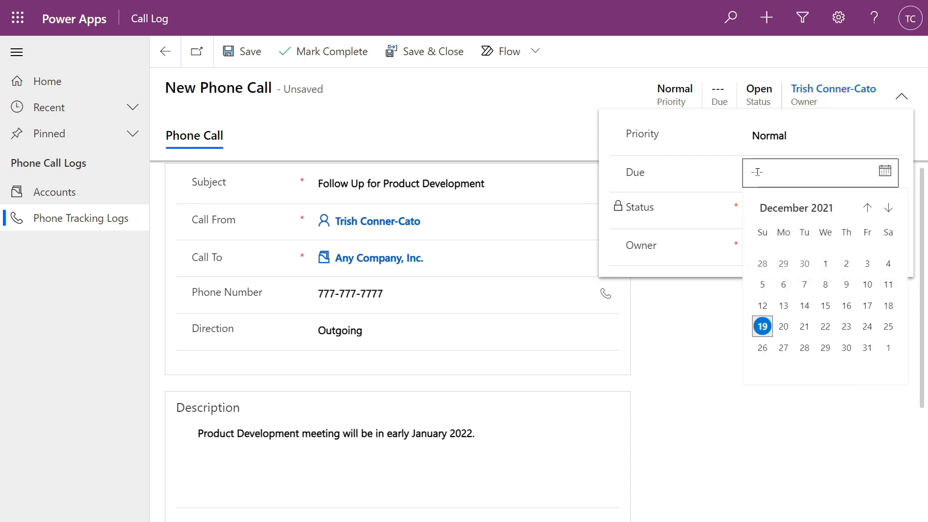
click(757, 172)
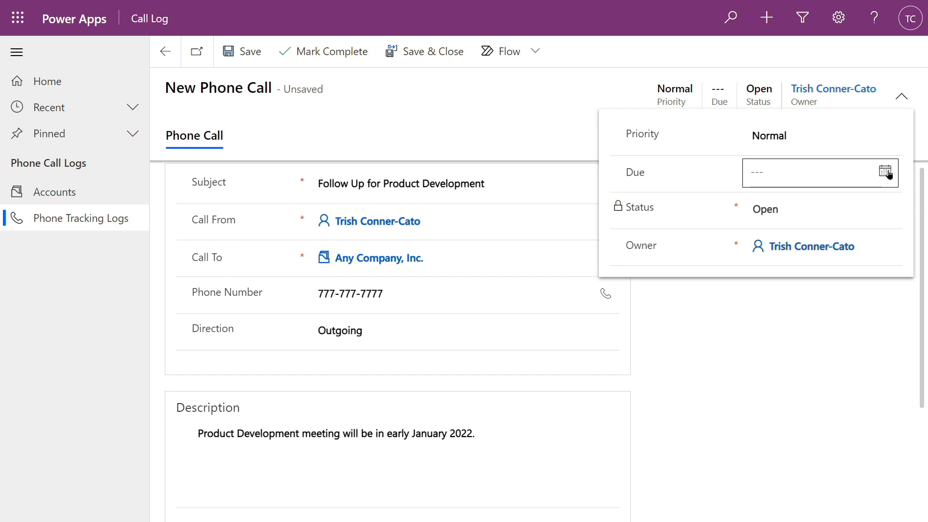
click(797, 353)
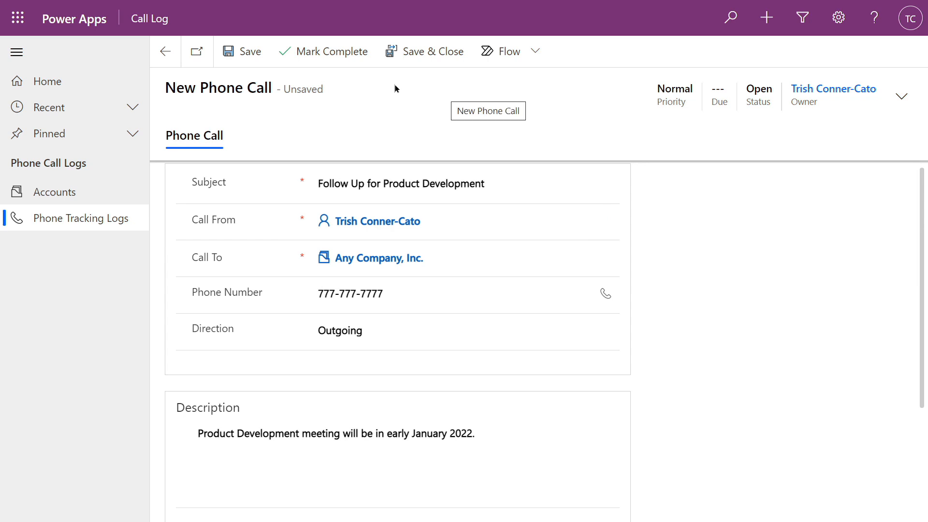
Save and close the new phone call, and view the Due filter's options in the phone call list
click(411, 56)
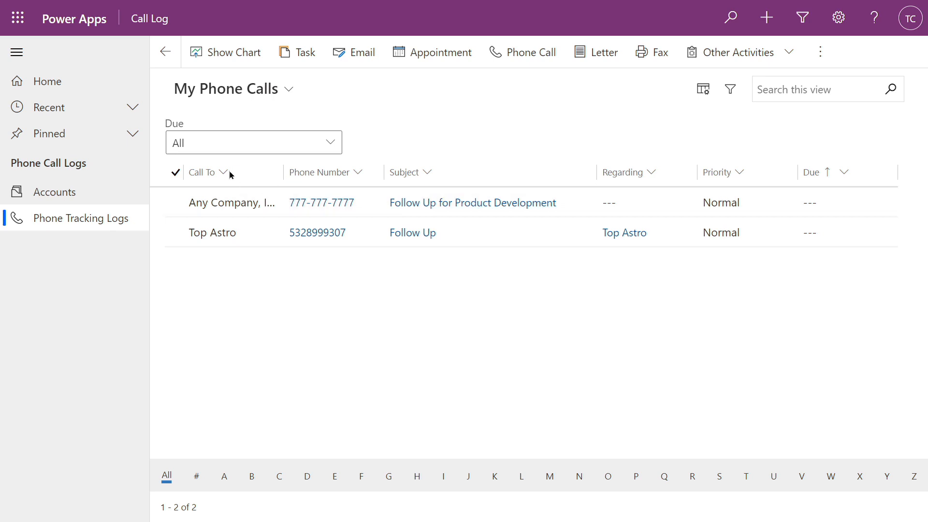
click(332, 152)
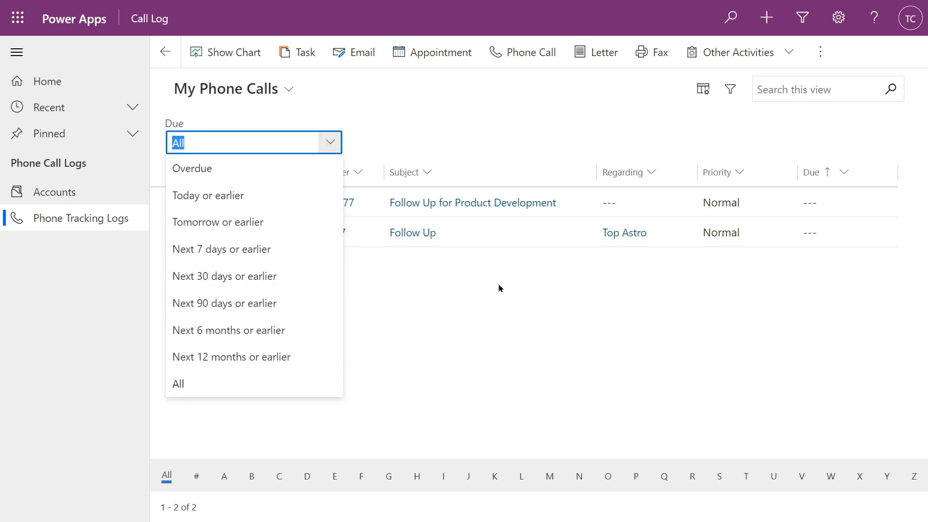
click(482, 283)
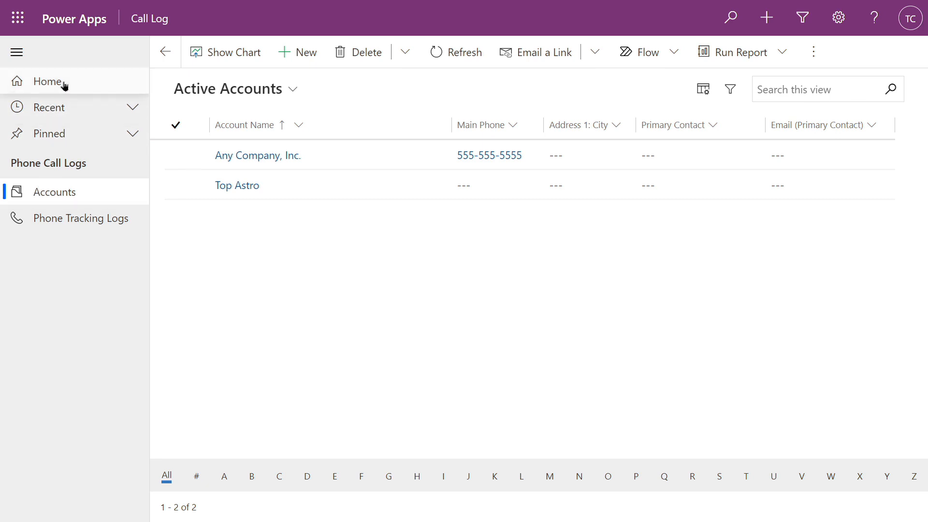
Look through the recent records and the pinned items in the app's navigation, and collapse both lists
click(129, 111)
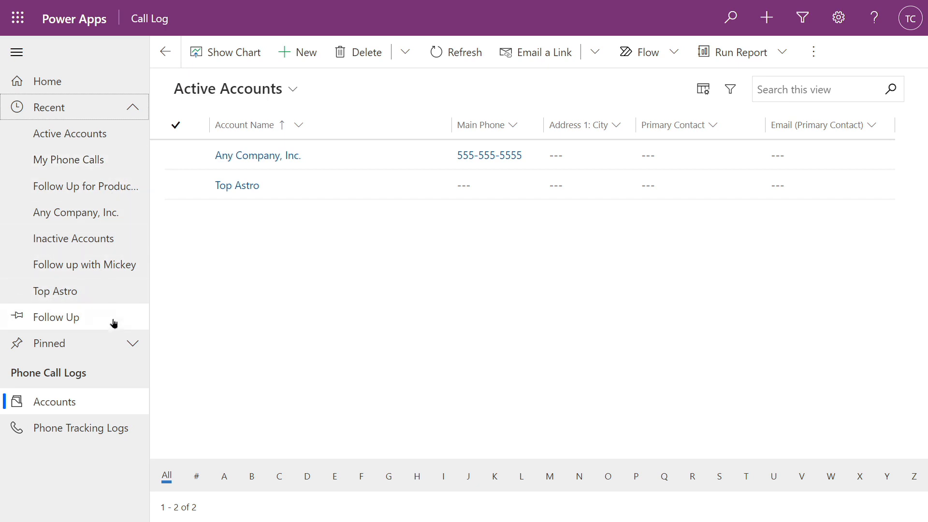
click(137, 344)
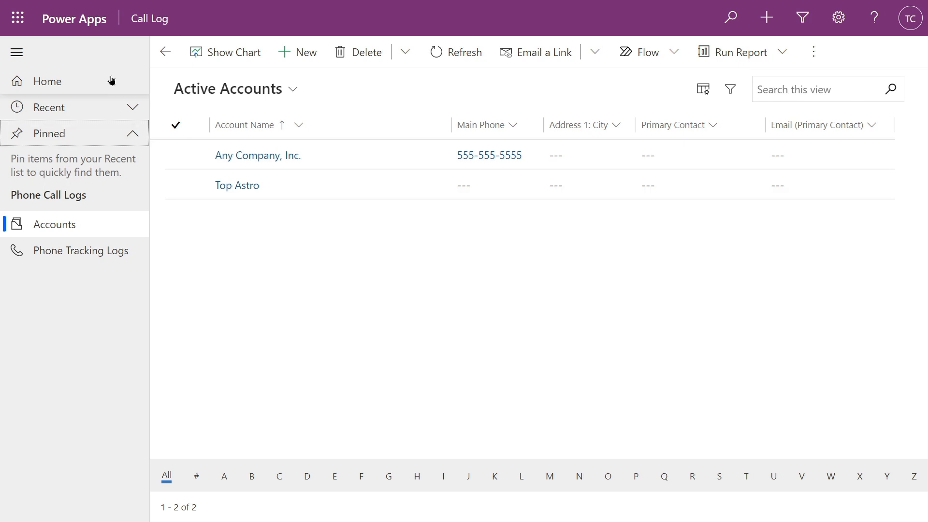
click(132, 136)
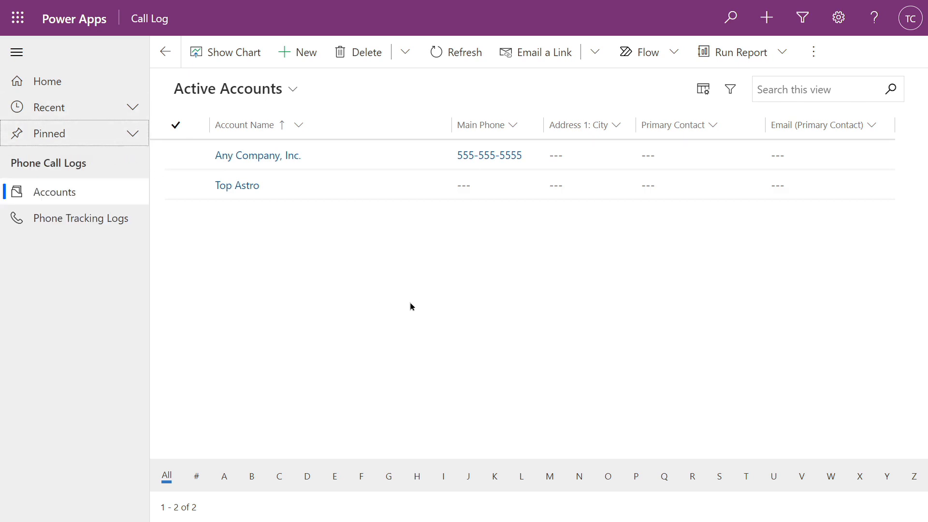
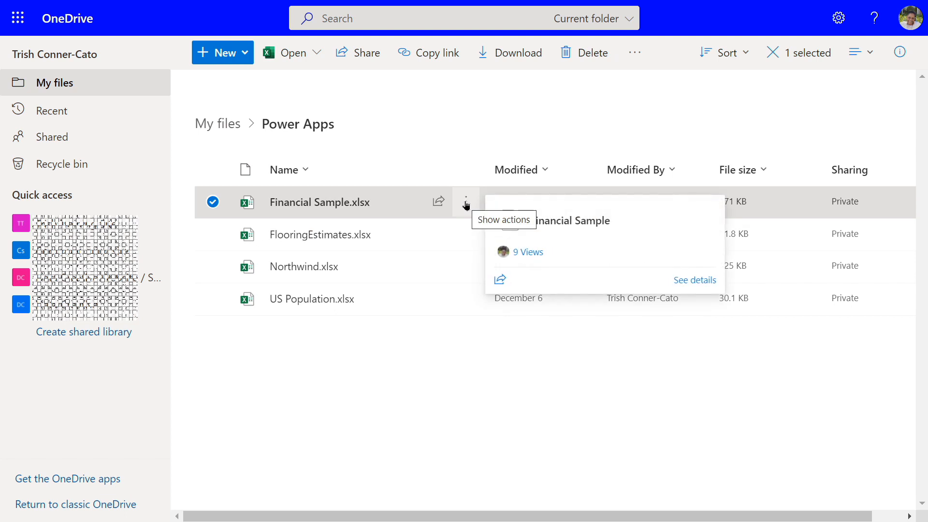
In OneDrive, open Financial Sample.xlsx from the Power Apps folder in the desktop Excel app
click(466, 206)
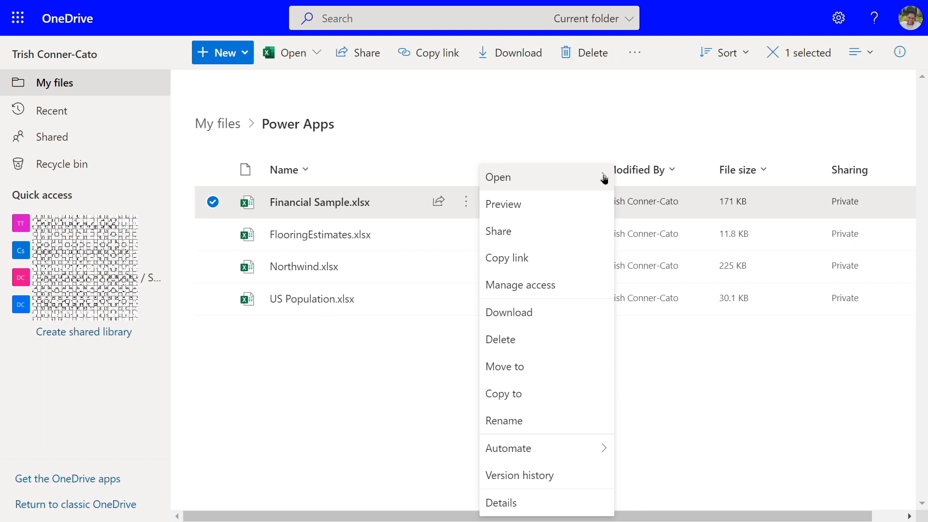
mouse_move(604, 179)
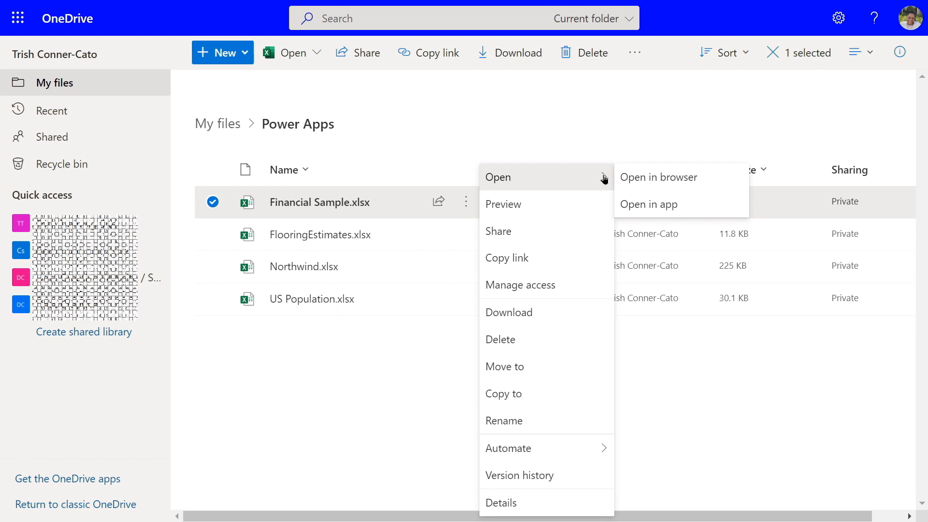
click(650, 207)
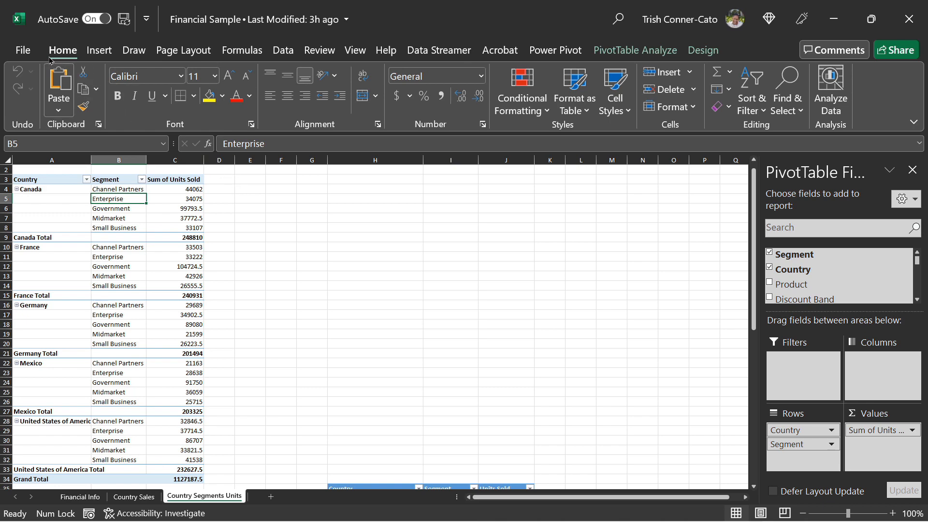
Copy the OneDrive path of the Financial Sample workbook from its file information
click(31, 57)
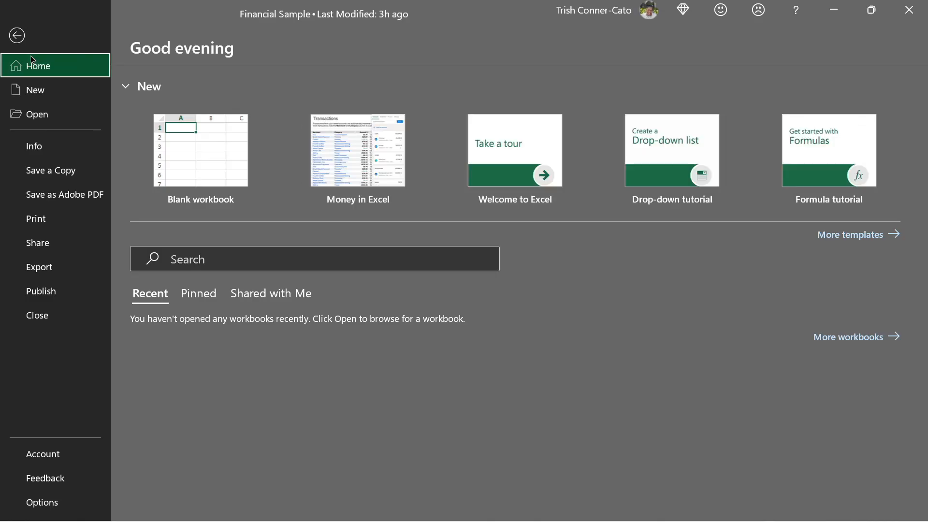
click(42, 153)
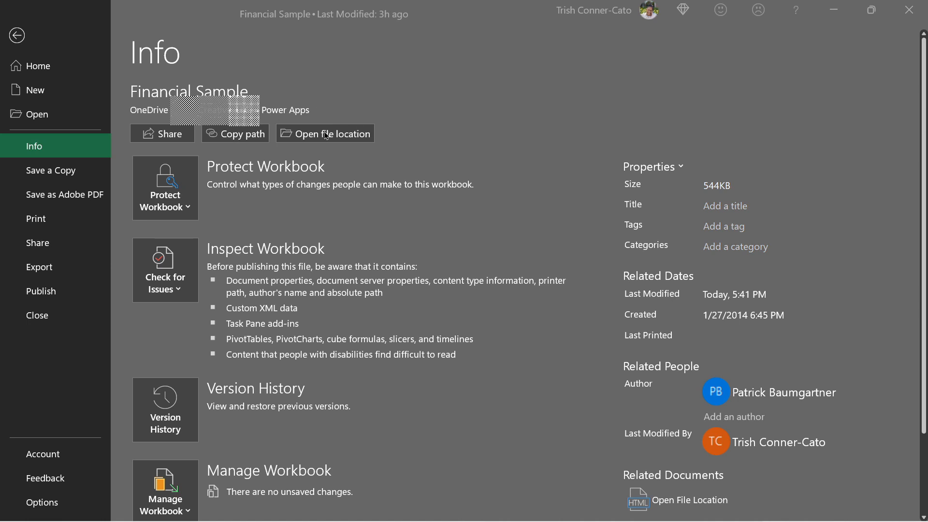
click(237, 139)
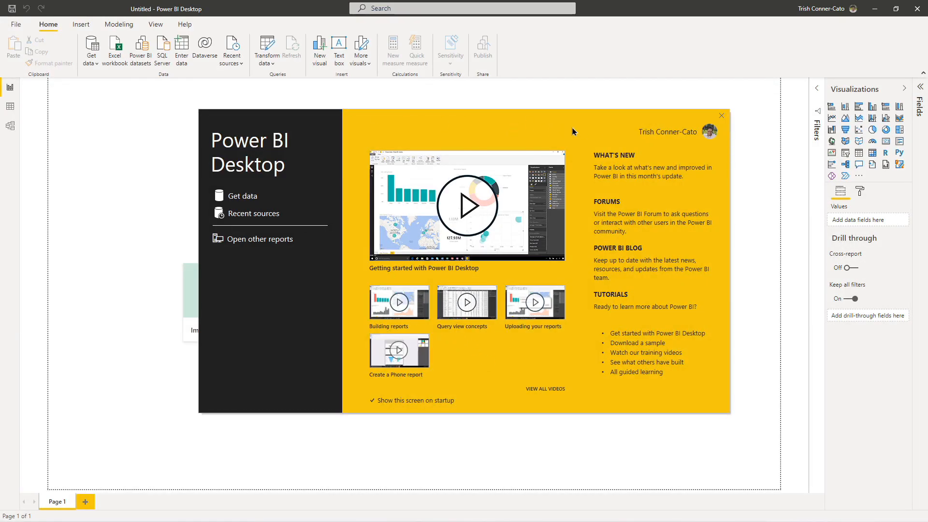
In Power BI Desktop, dismiss the welcome screen and start connecting to a Web data source
click(721, 116)
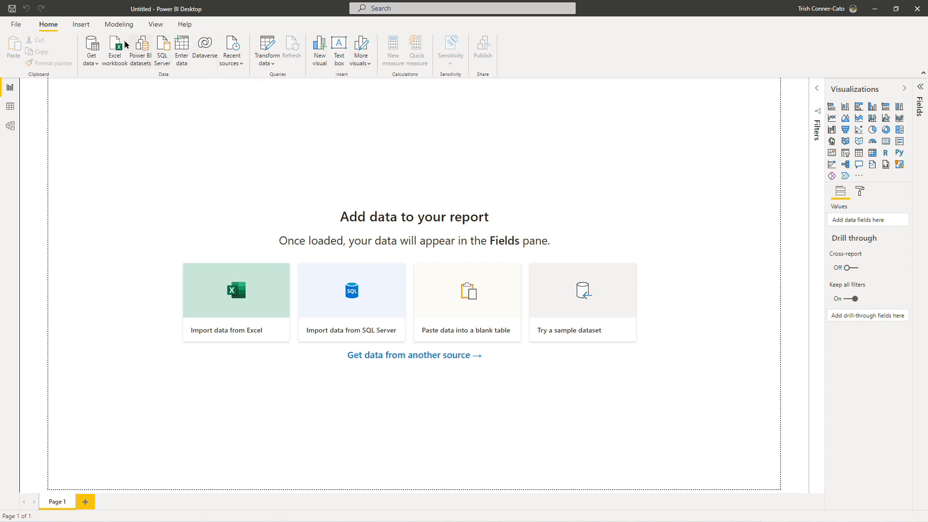
click(92, 43)
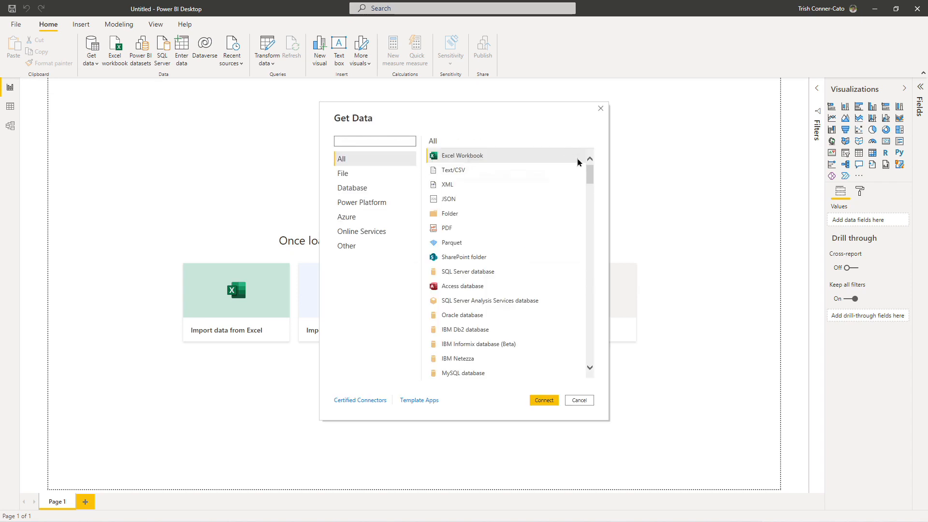
drag(589, 174, 613, 109)
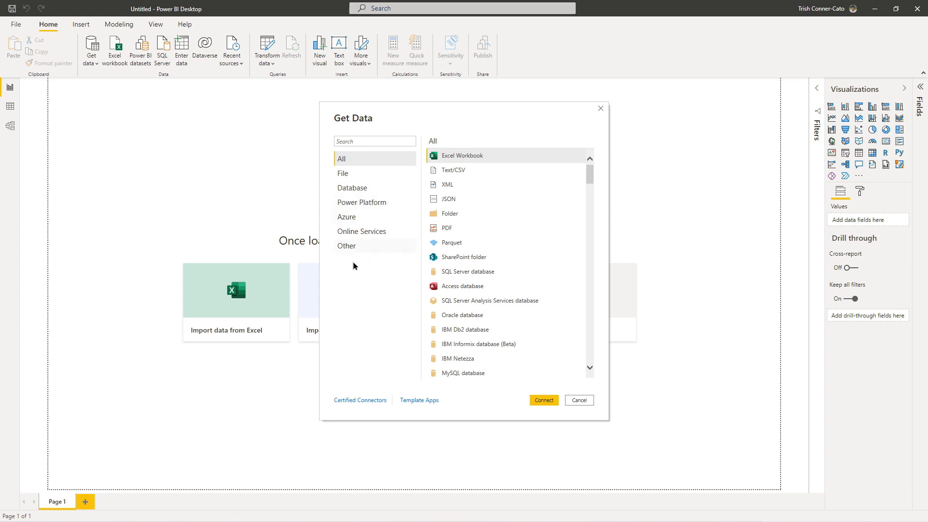
click(347, 247)
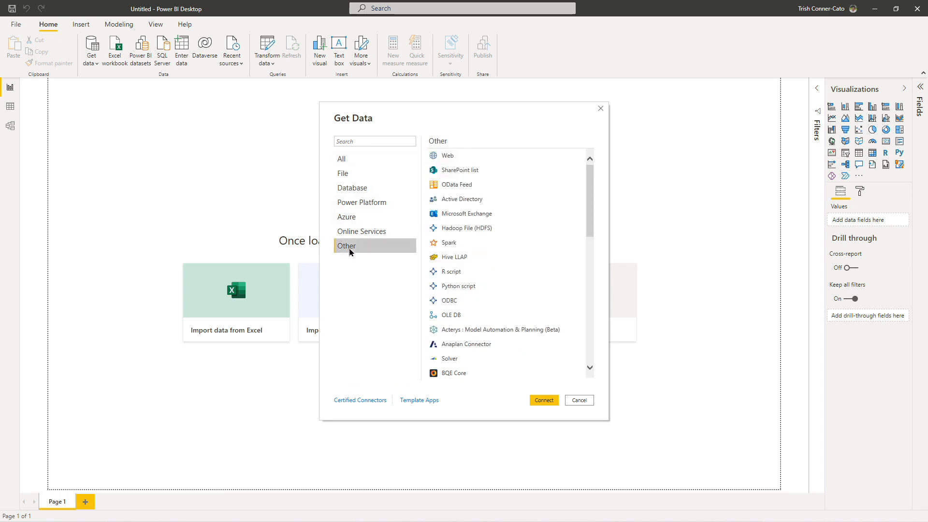
click(448, 157)
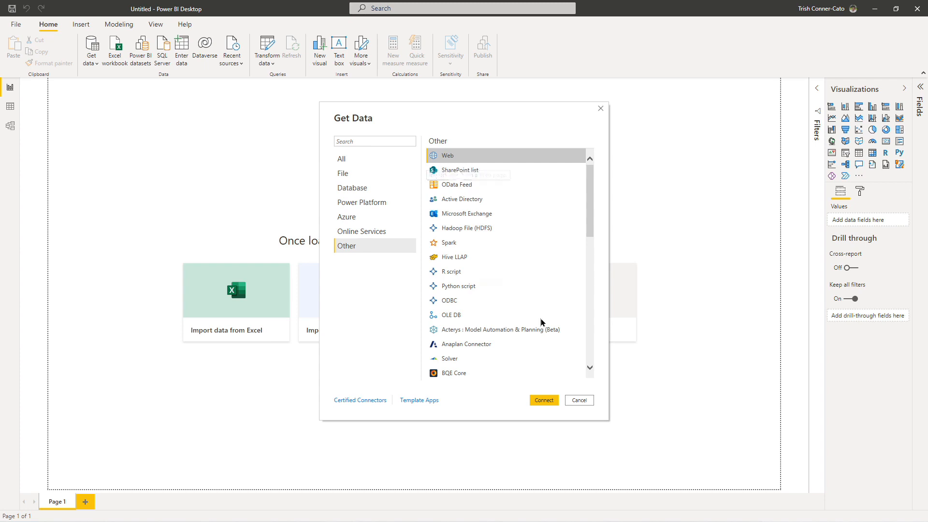
click(542, 401)
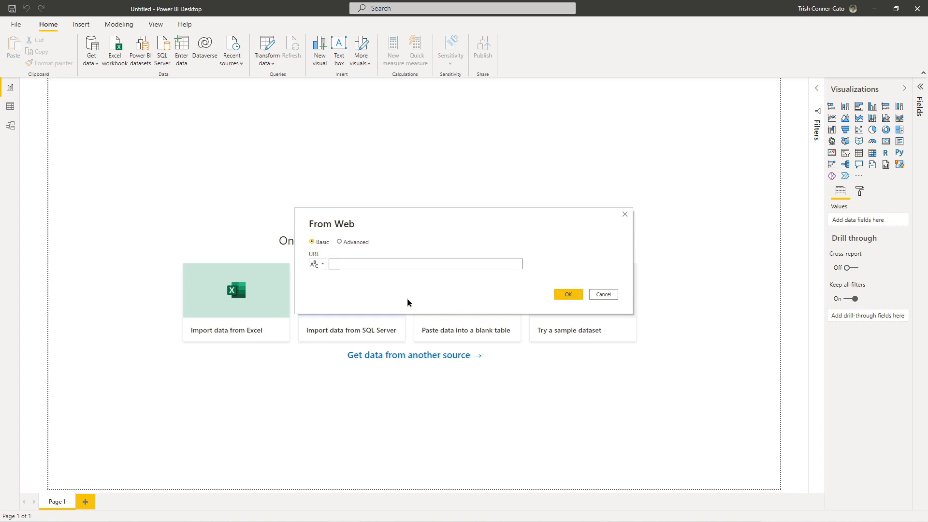
Paste the copied workbook path as the web source URL, remove the trailing "?web=1", and connect
click(332, 263)
key(ctrl+v)
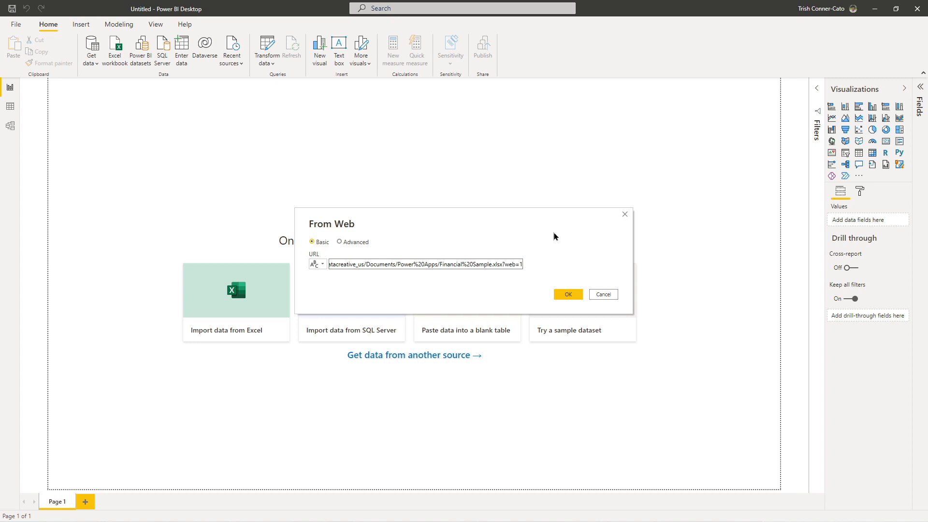
double_click(503, 264)
key(Delete)
key(Delete)
key(Delete)
key(Delete)
key(Delete)
key(Delete)
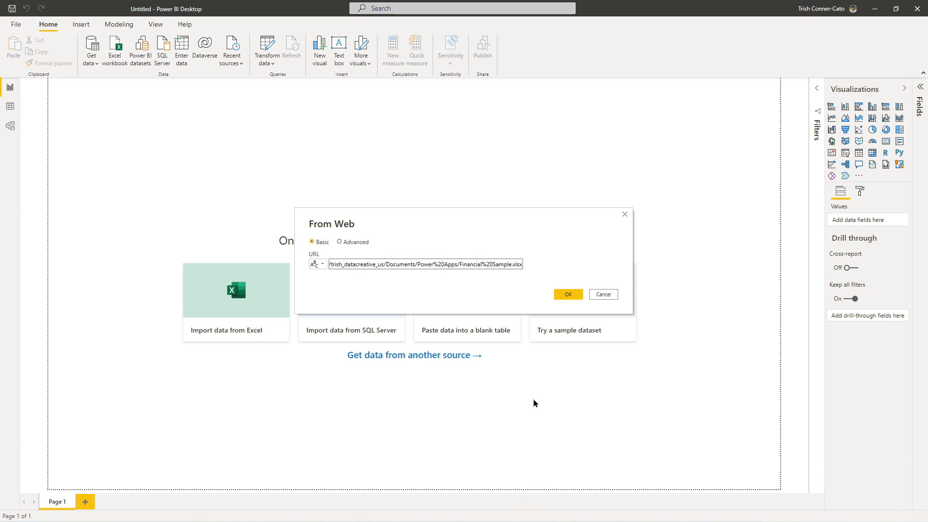
click(566, 298)
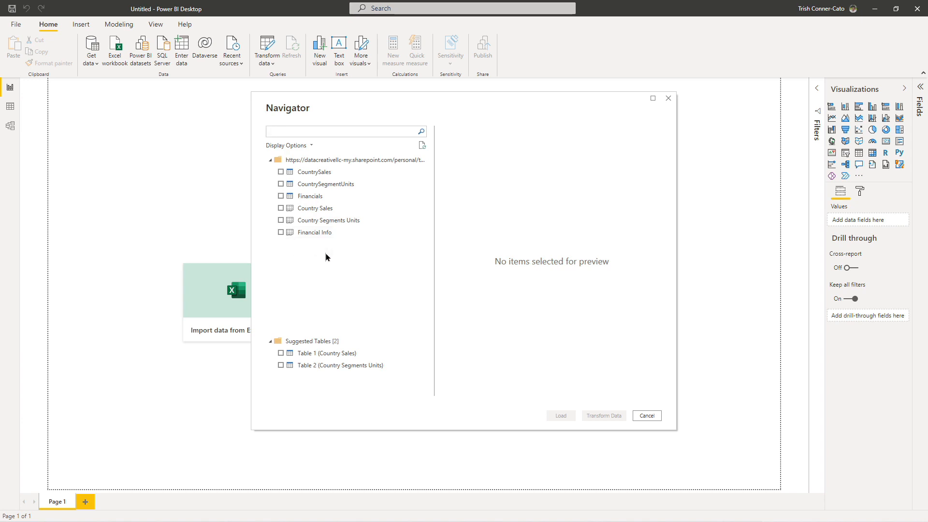
Load the CountrySales, CountrySegmentUnits and Financials tables into the report
click(281, 172)
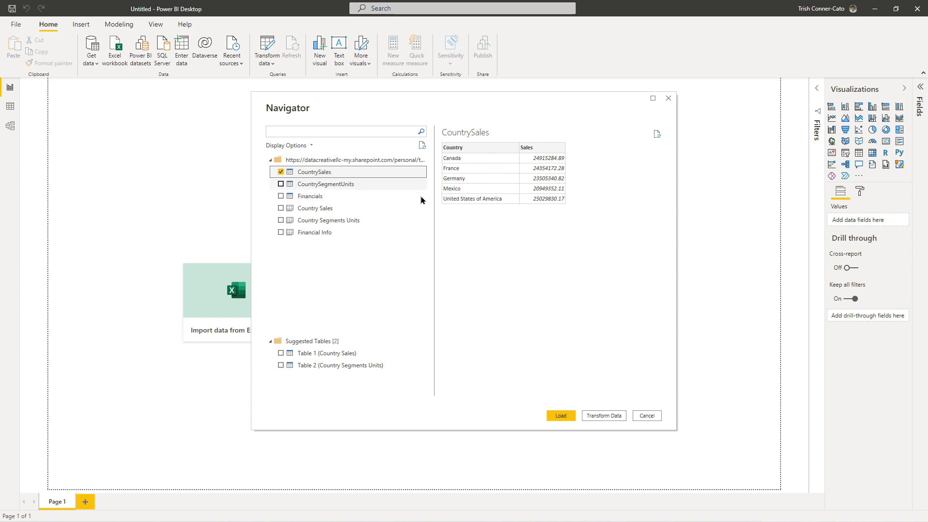
click(281, 184)
click(281, 195)
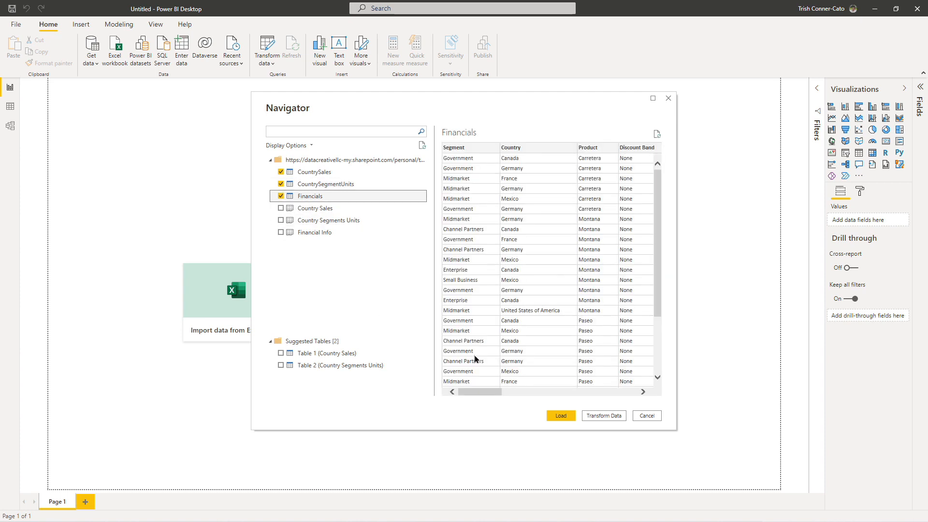
click(555, 420)
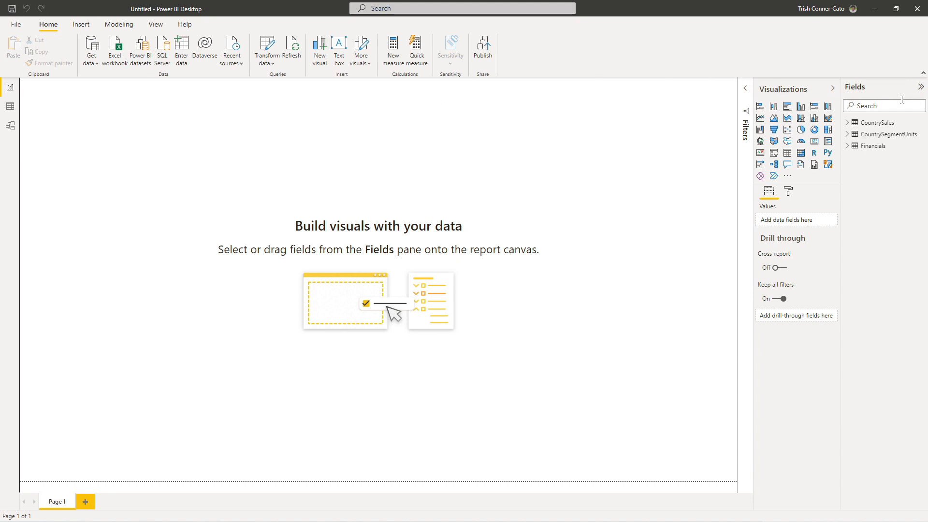
Examine the fields of the CountrySales, CountrySegmentUnits and Financials tables, leaving only the Financials fields expanded
click(873, 106)
click(847, 124)
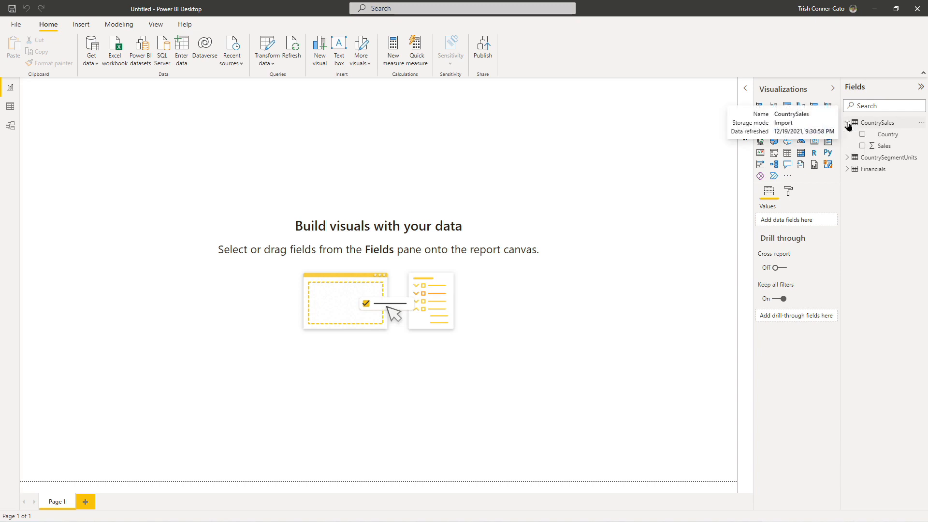
click(847, 125)
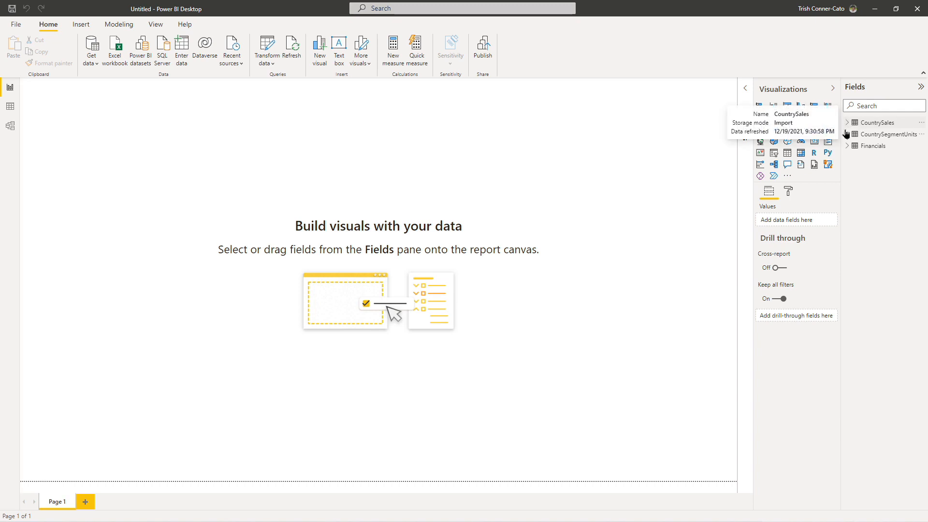
click(846, 135)
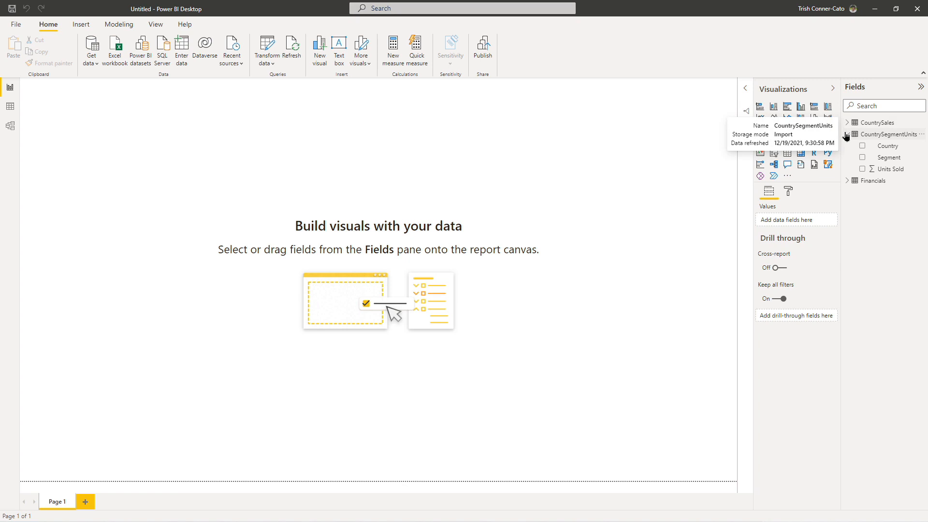
click(846, 134)
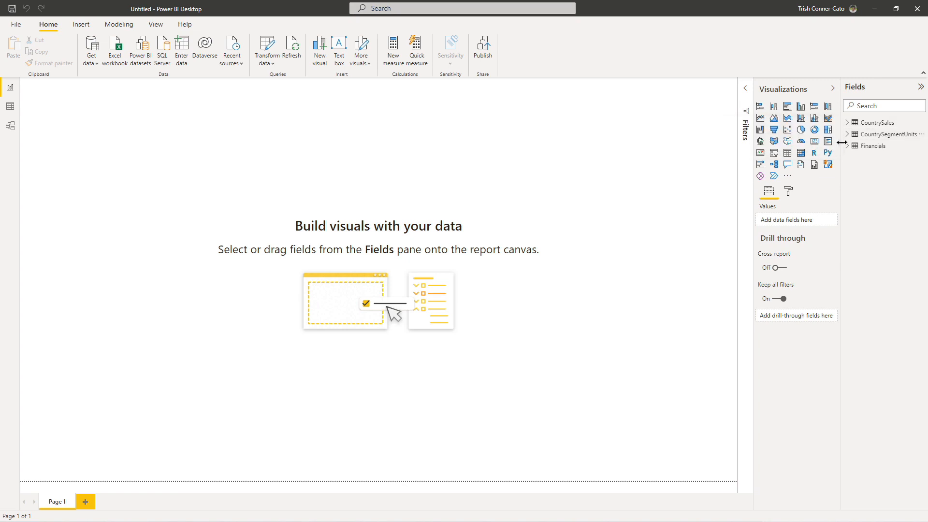
click(846, 147)
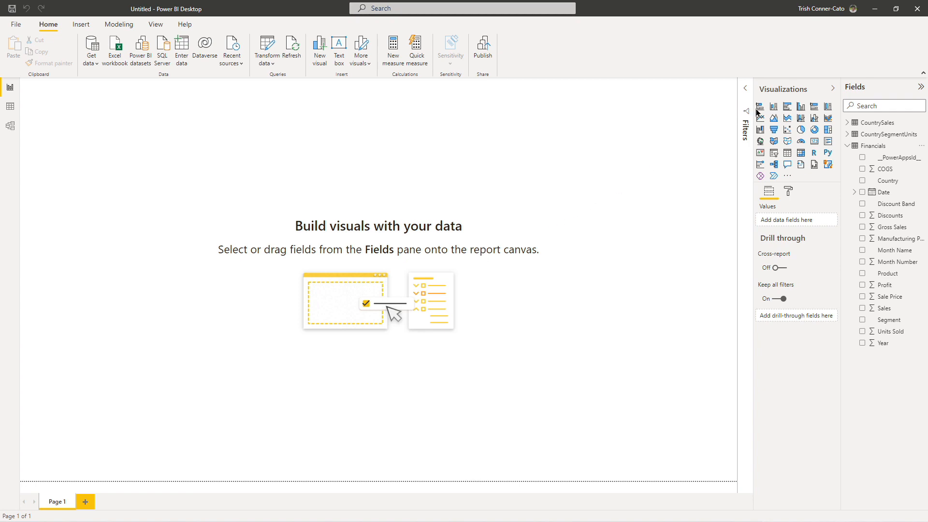
click(832, 90)
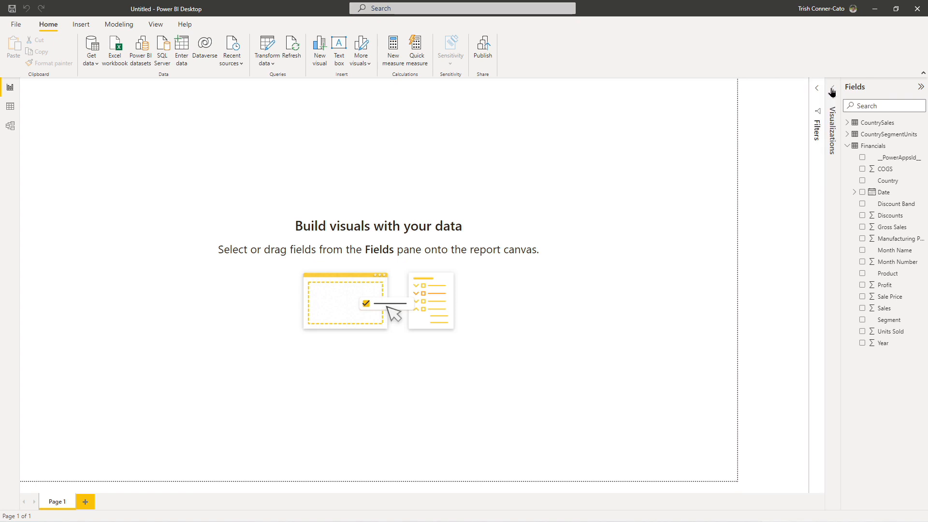
click(832, 92)
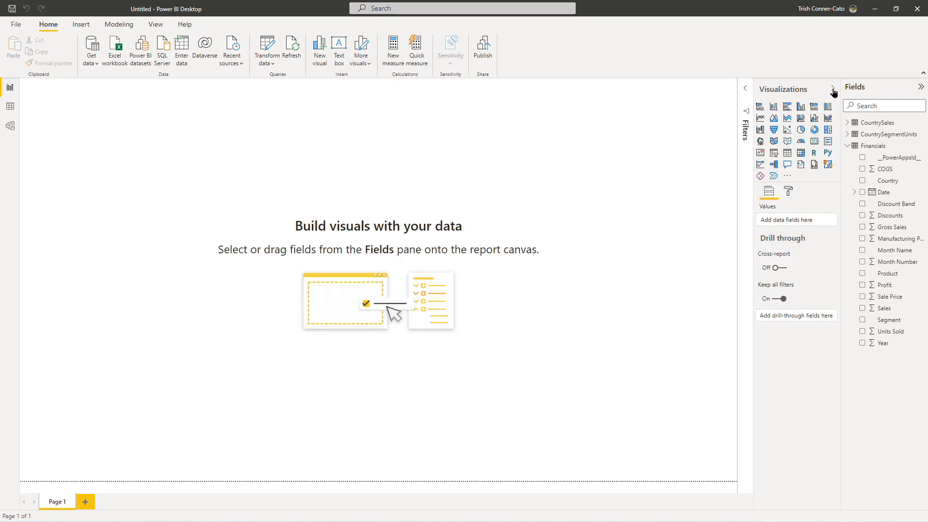
Insert a stacked bar chart spanning the page width, showing Sales and Units Sold by Country from the Financials table
click(761, 109)
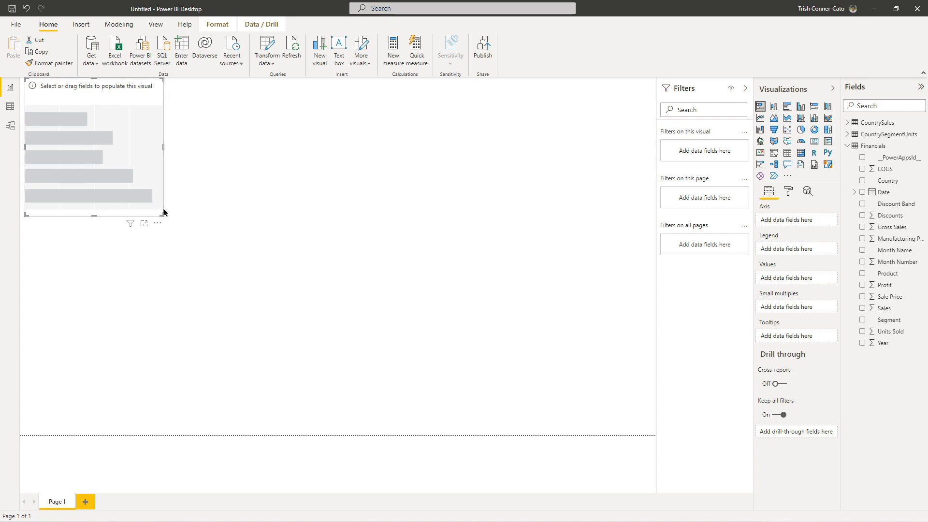
drag(164, 147, 653, 129)
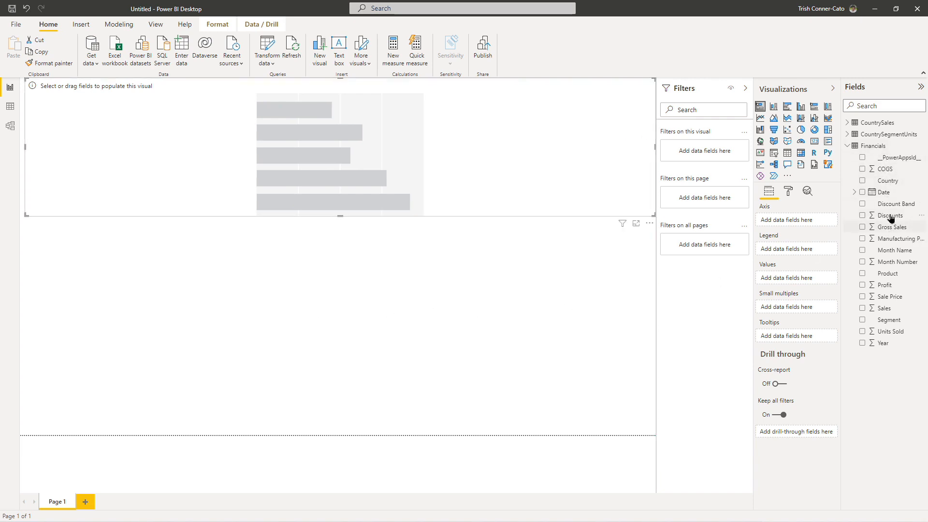
click(862, 181)
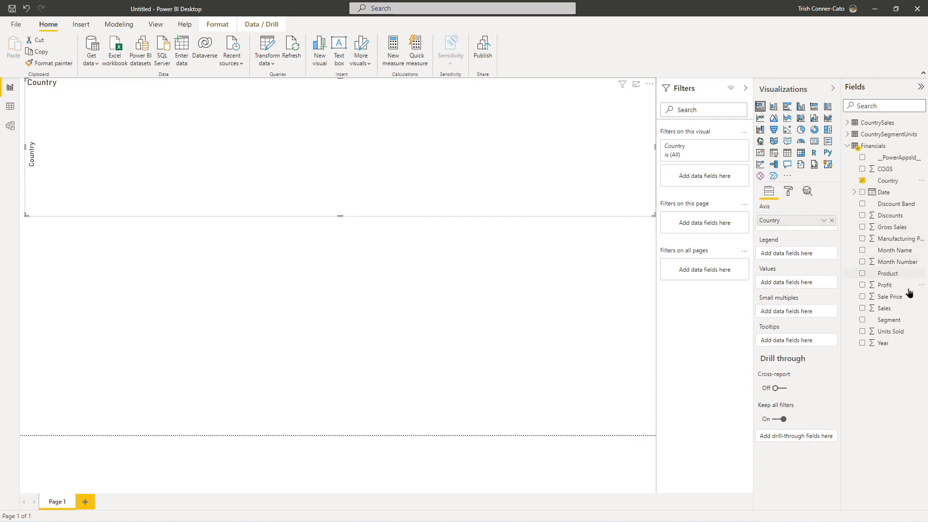
click(906, 308)
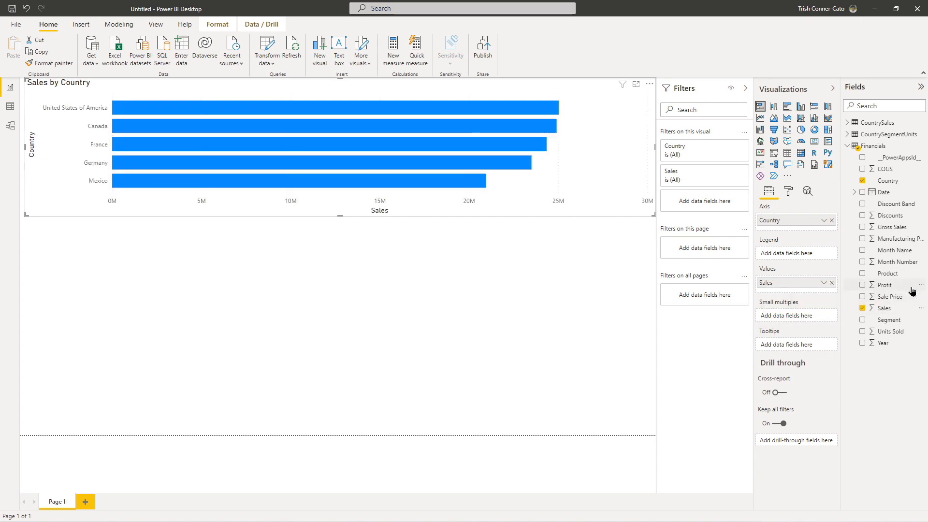
click(862, 331)
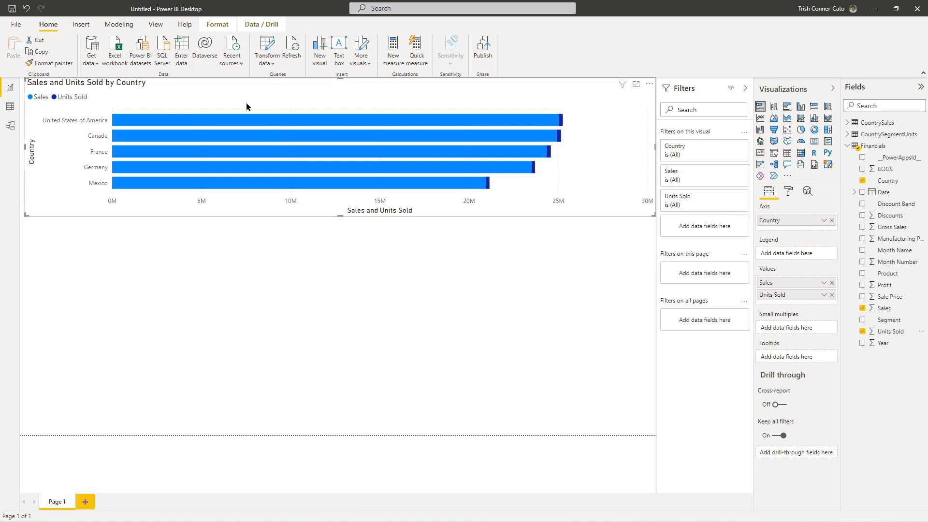
mouse_move(256, 122)
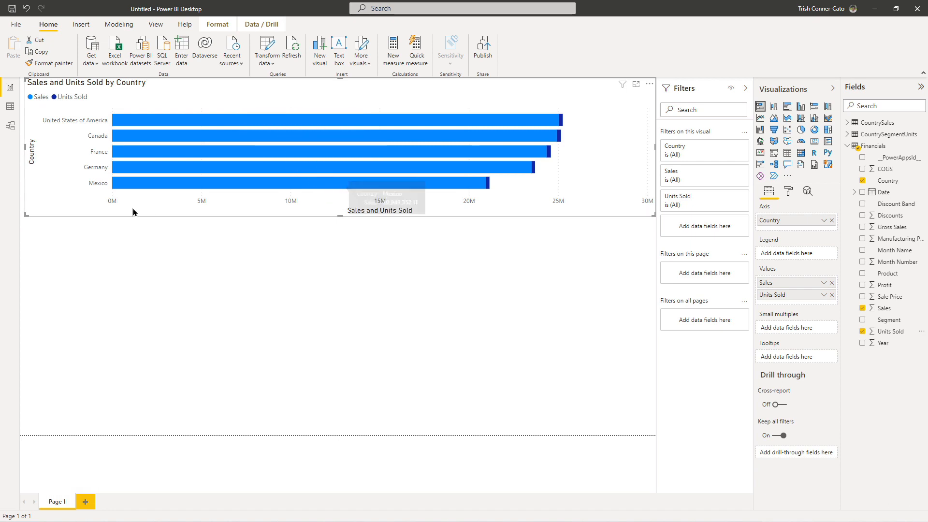
mouse_move(490, 187)
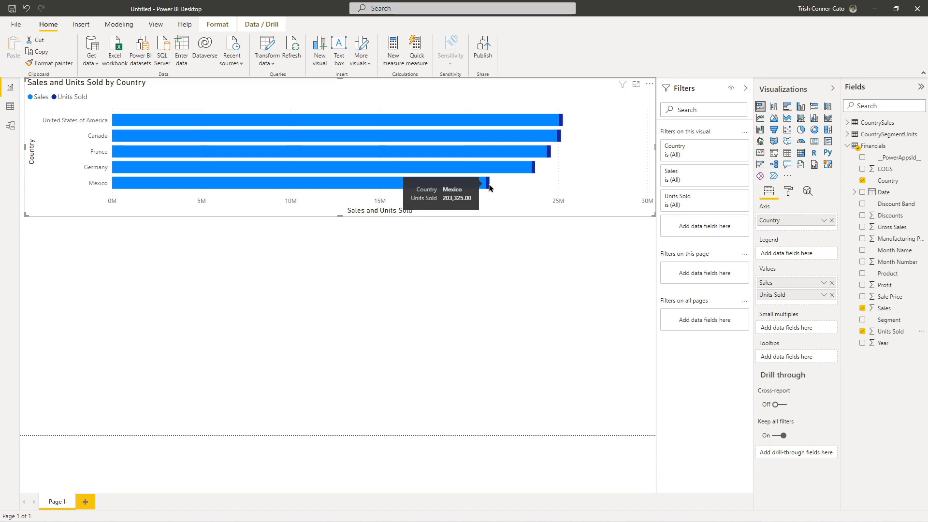
mouse_move(563, 124)
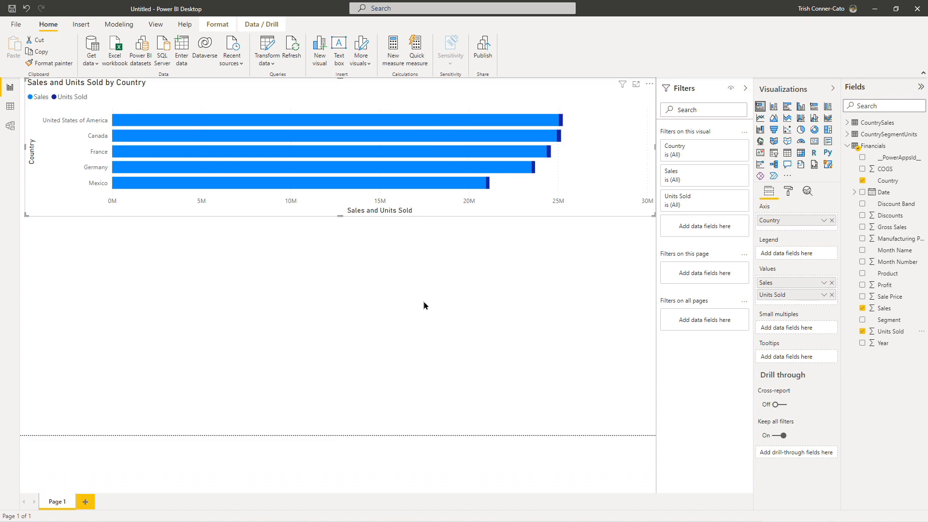
Rename the report page Sales and Units by Country
double_click(53, 503)
key(BackSpace)
text(Sales and Units by)
text( Country)
key(Return)
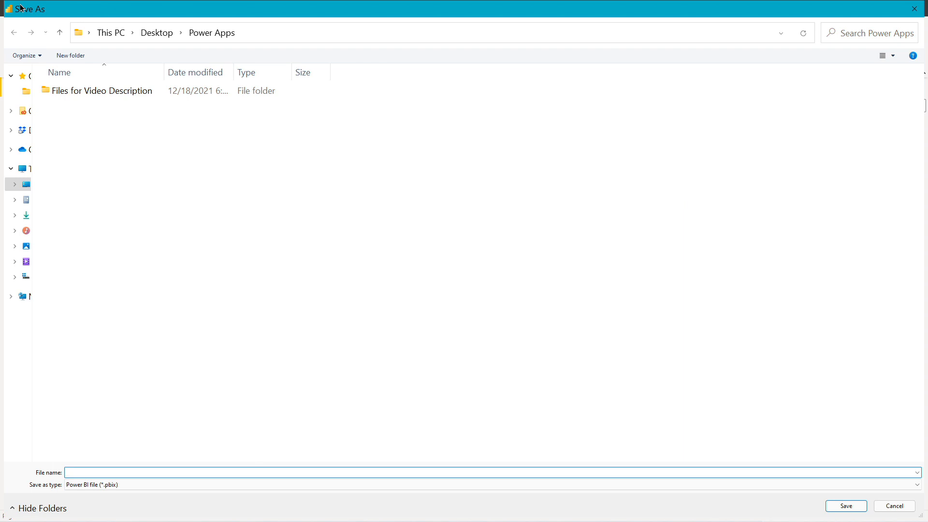
Save the report as Financial Sample in the Power Apps folder on the Desktop
text(Financial Sample)
click(840, 505)
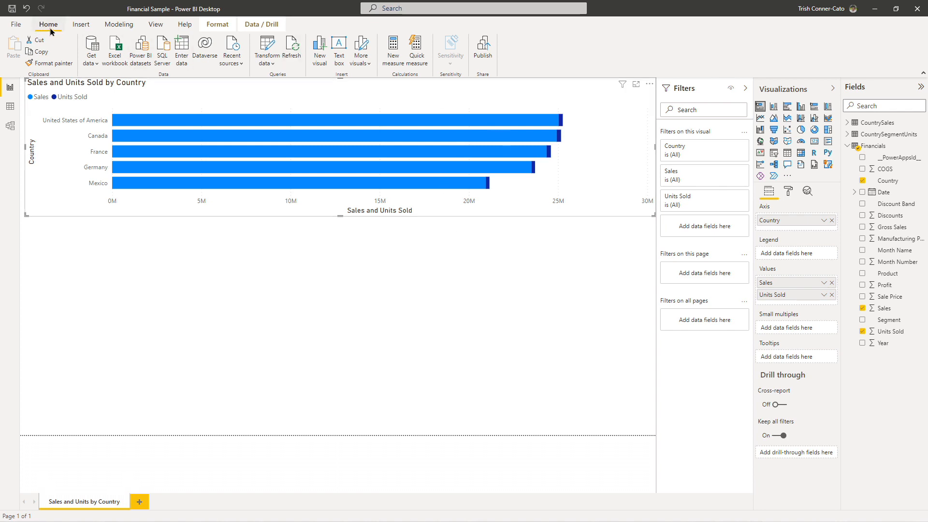
key(Tab)
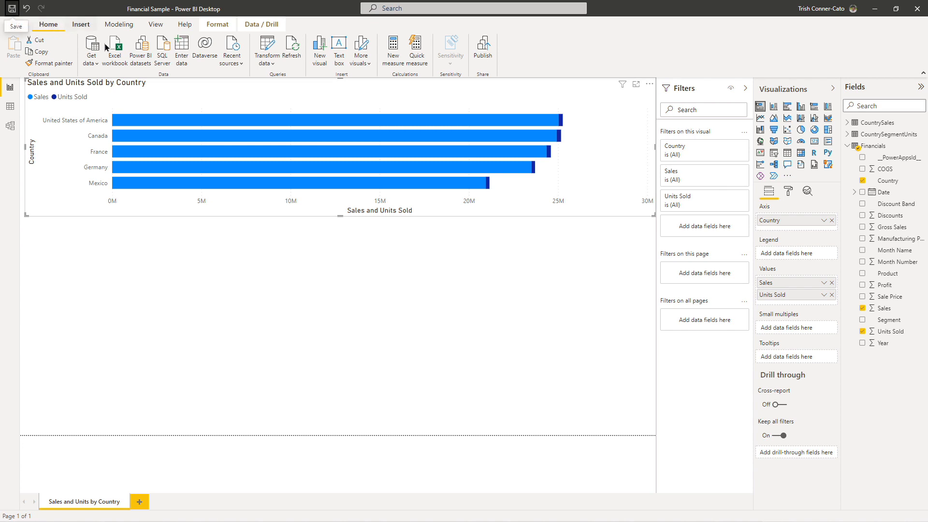
Publish the report to the Power Apps workspace, saving the pending changes
click(484, 54)
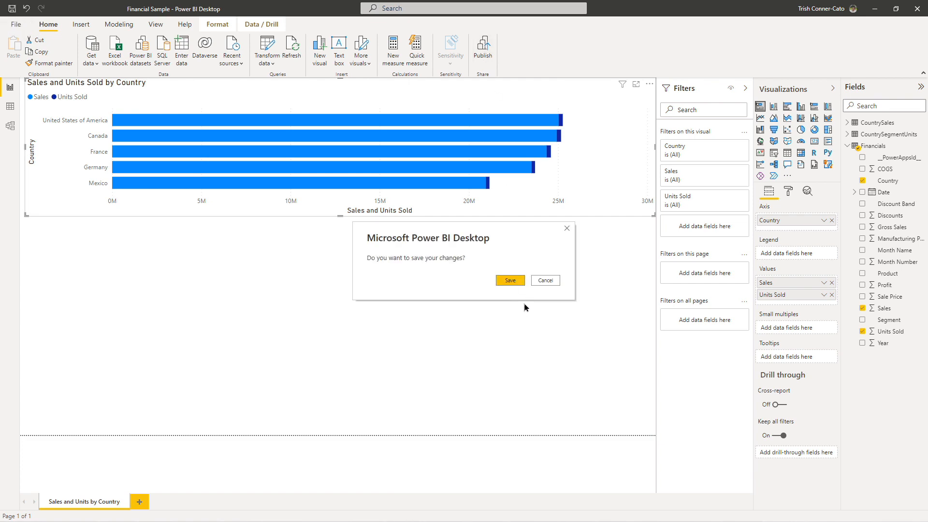
click(509, 281)
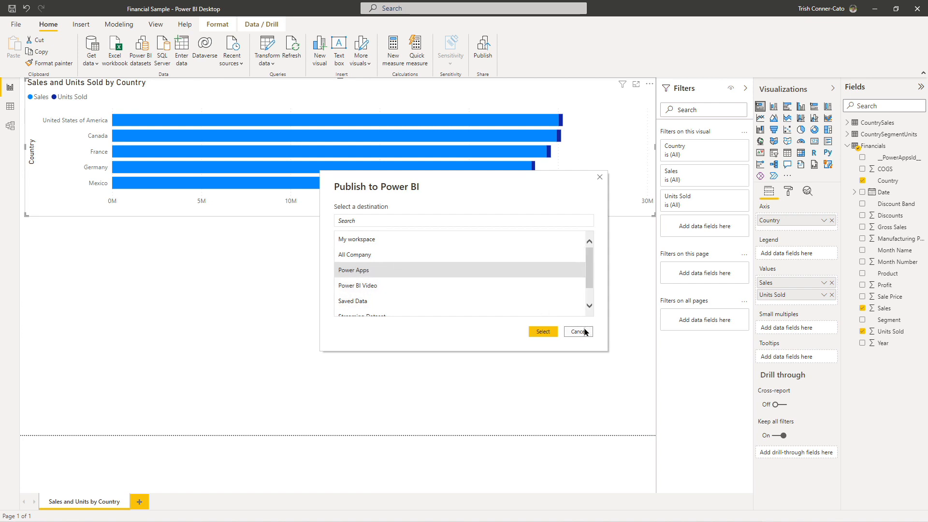
click(541, 332)
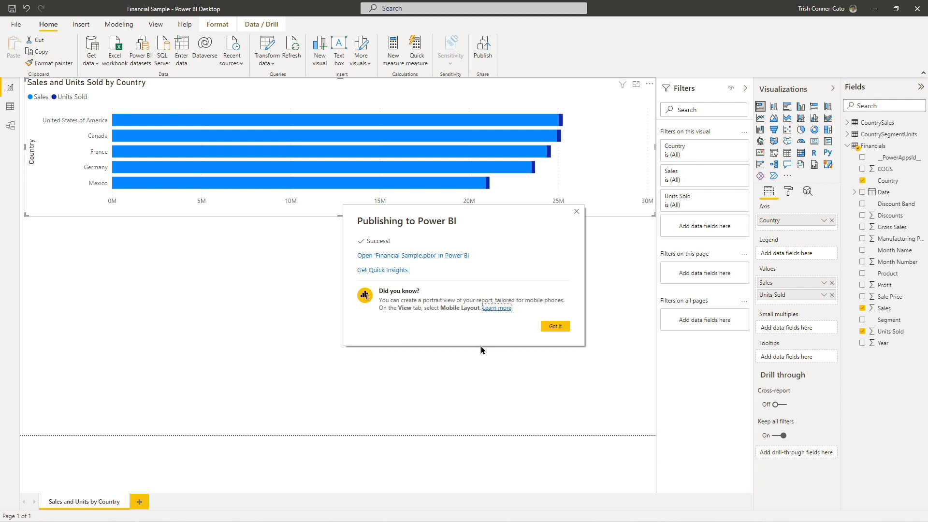
Open the published Financial Sample report in the Power BI service and switch it to editing mode
click(425, 262)
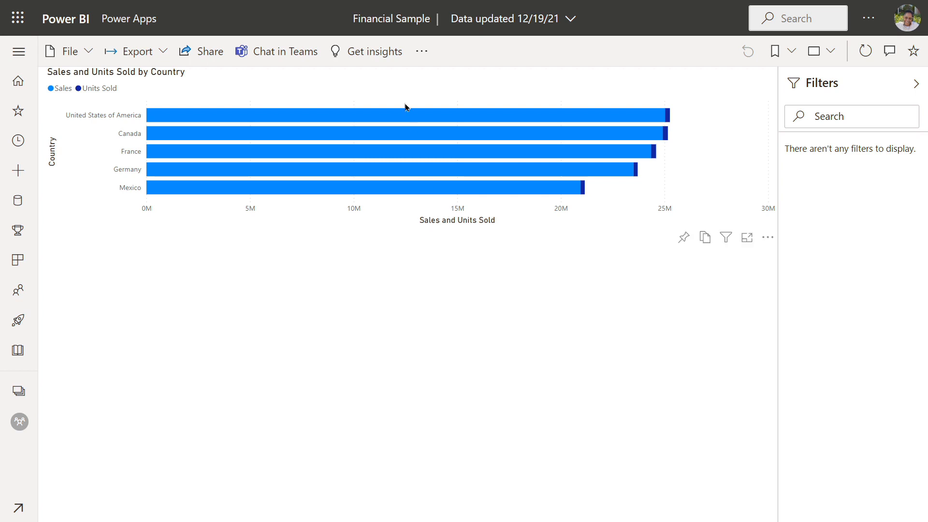
click(422, 54)
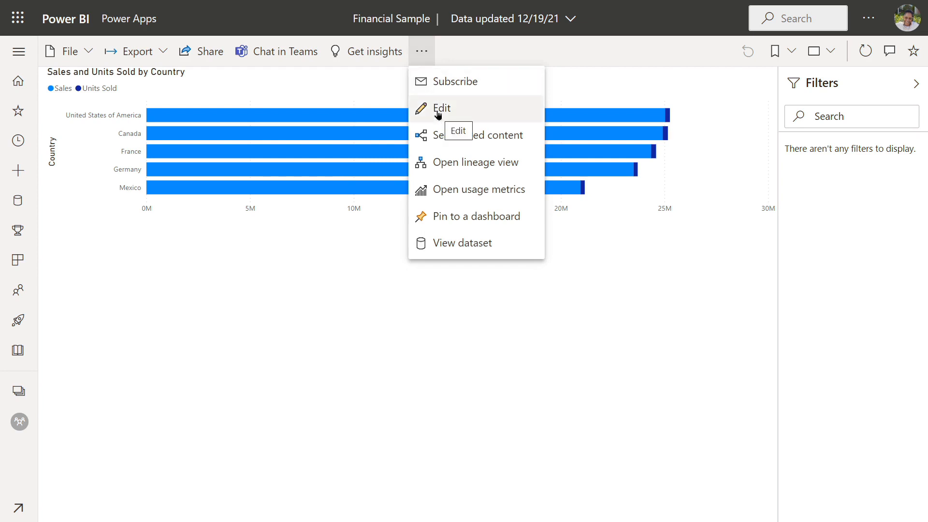
click(439, 109)
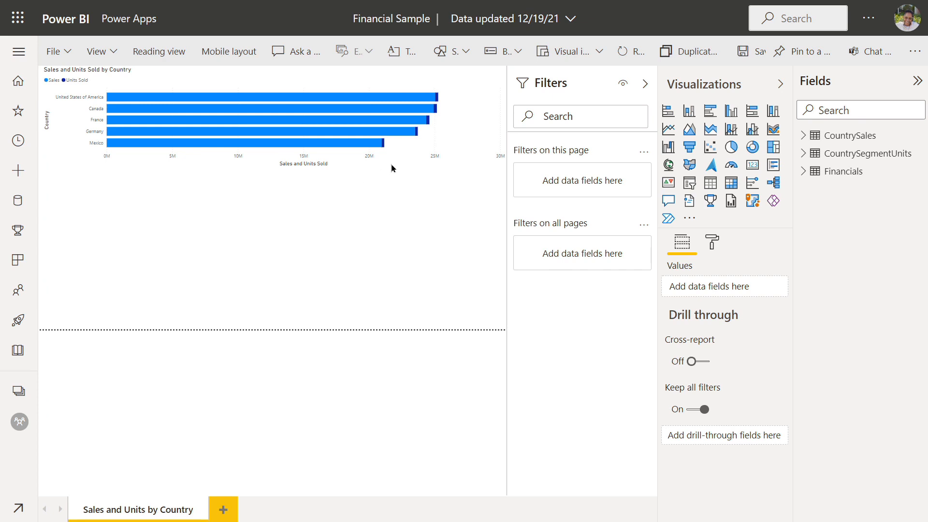
Add a Power Apps visual below the bar chart, extend it to the page's lower edge, and include Financials Country, Sales and Units Sold
click(467, 109)
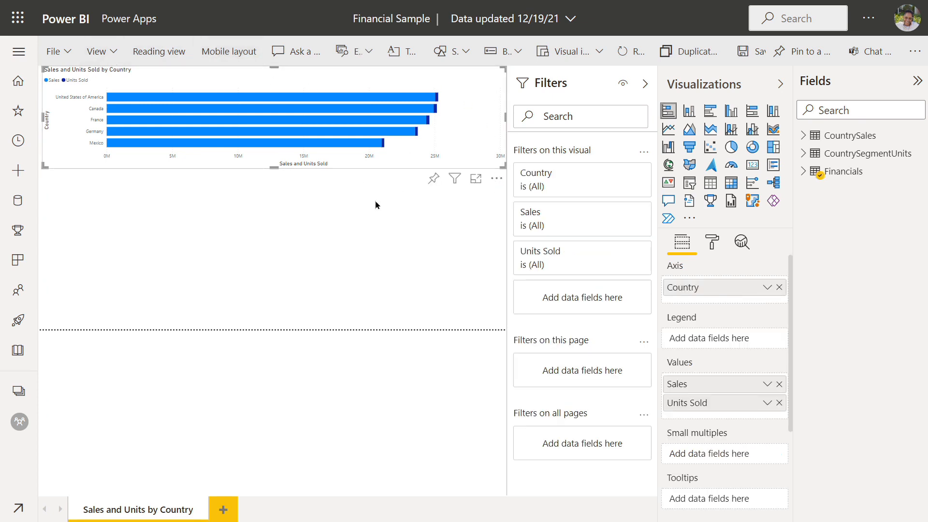
click(268, 227)
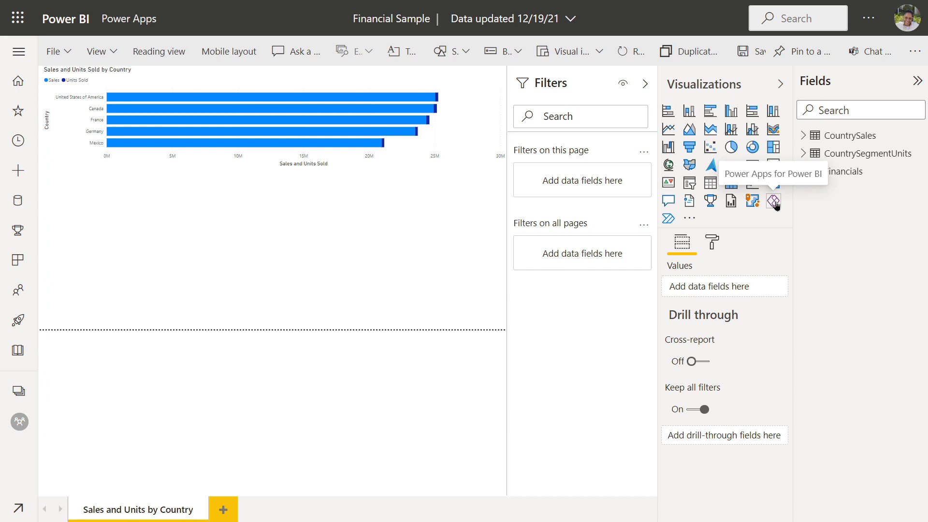
click(774, 202)
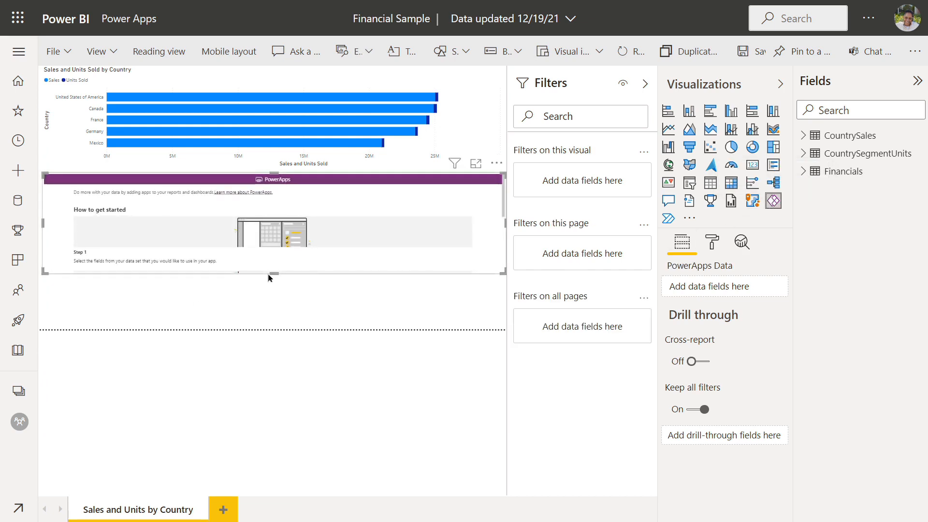
drag(275, 272, 279, 323)
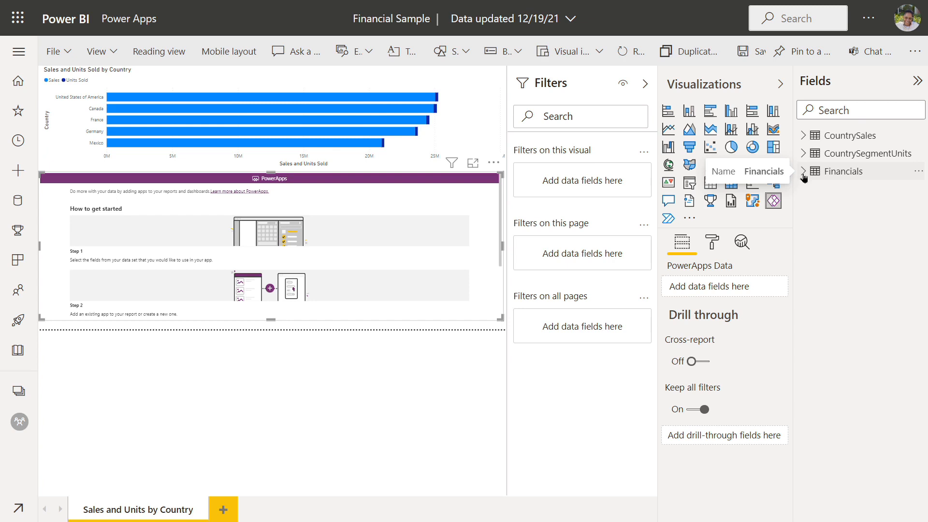
click(803, 172)
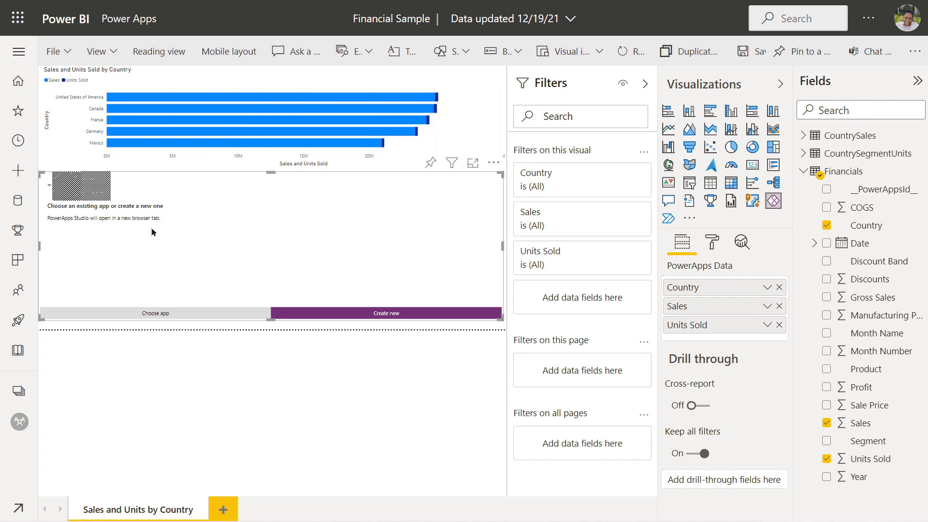
Add the existing Financials App to the visual and open it in Power Apps Studio, skipping the welcome dialog
click(161, 310)
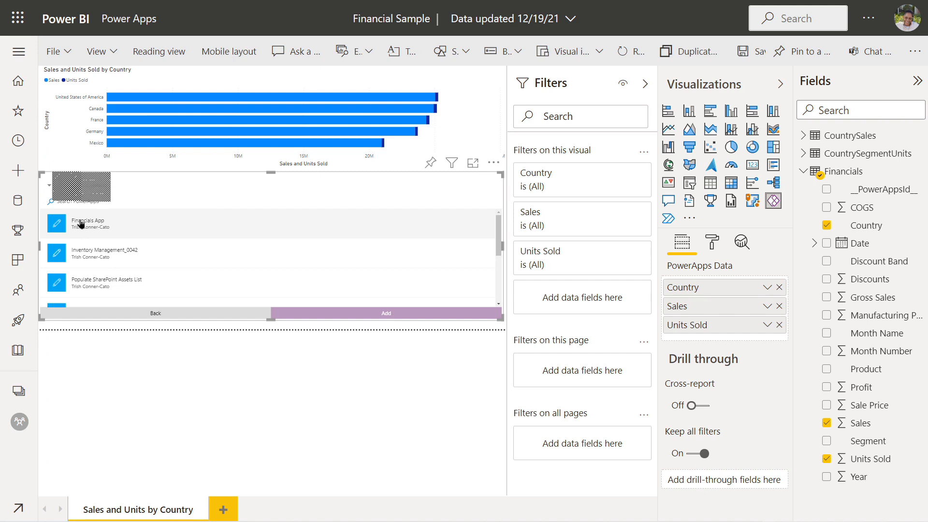
click(80, 222)
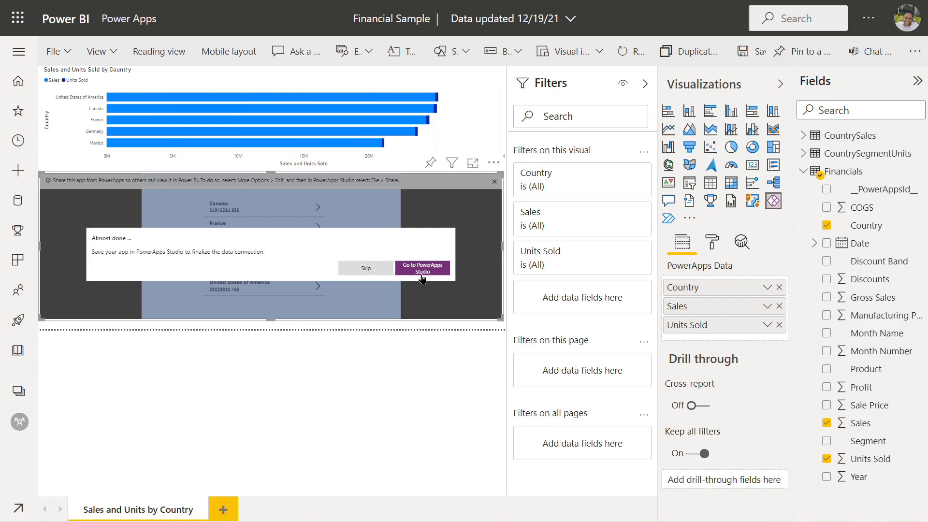
click(422, 269)
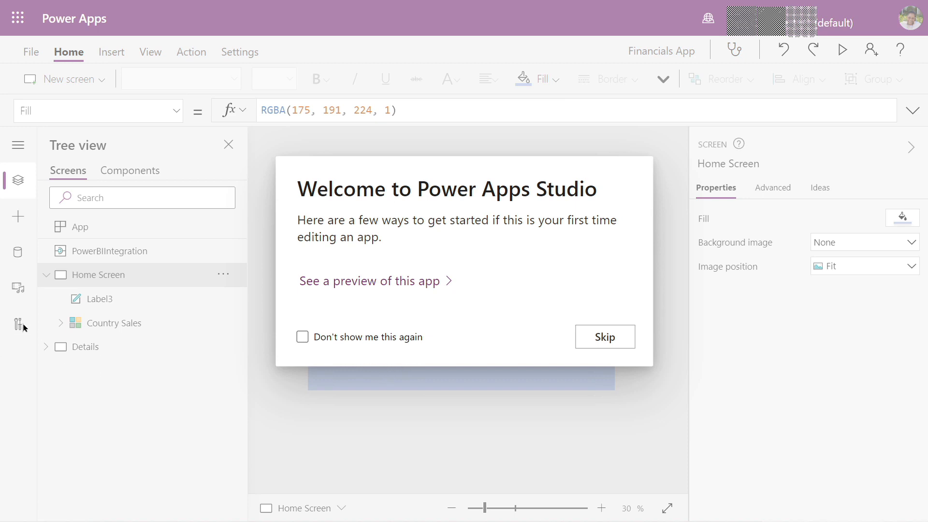
click(606, 335)
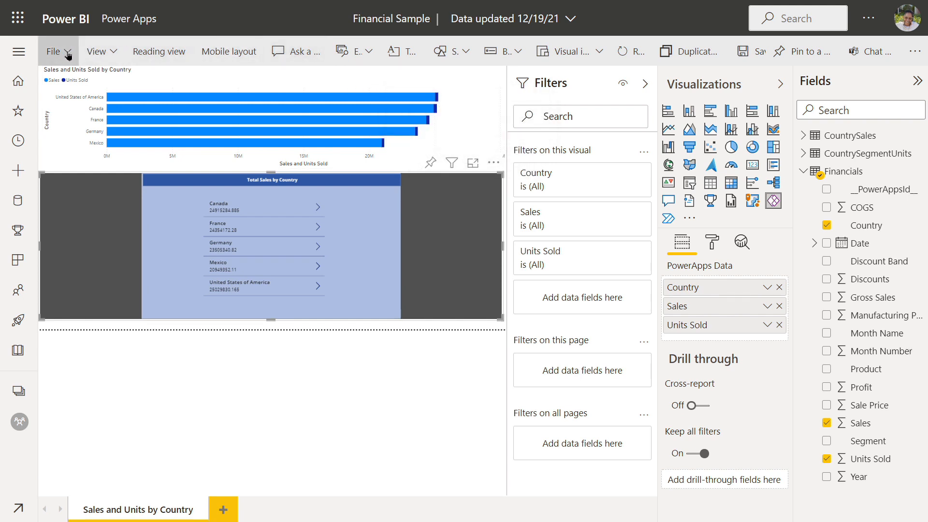
Save the Power BI report with the embedded app and dismiss the app-sharing notice on the visual
click(68, 55)
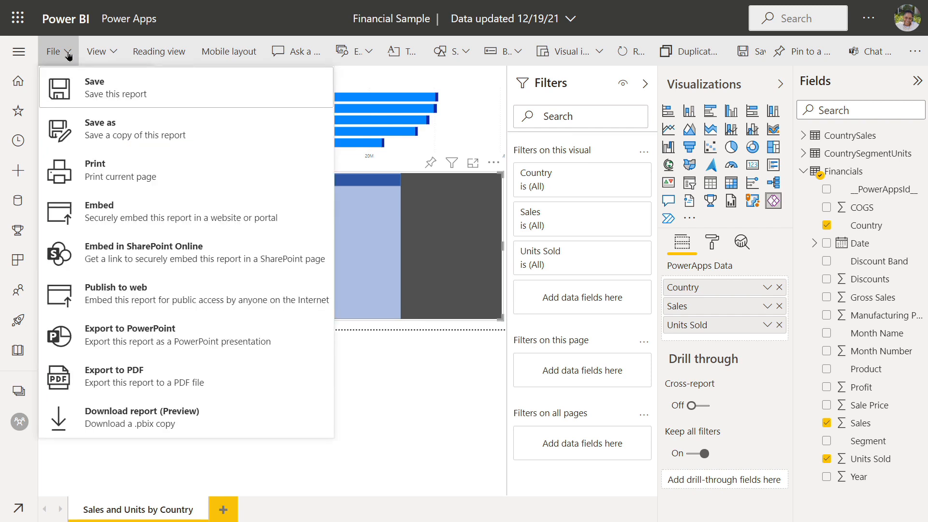
click(81, 87)
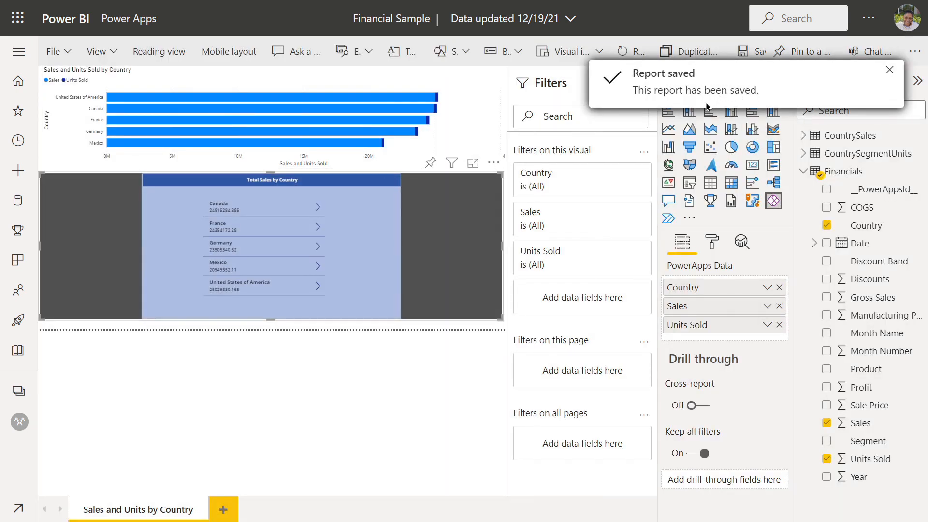
click(419, 411)
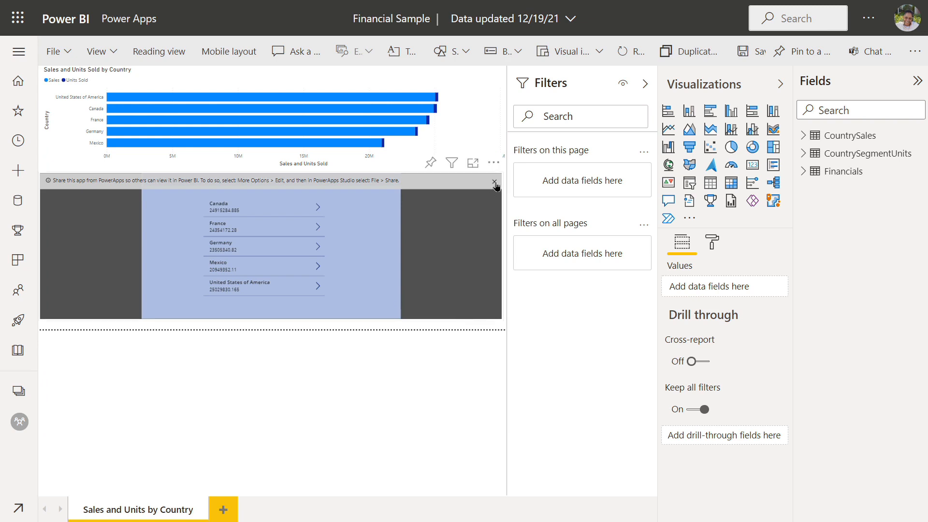
click(495, 183)
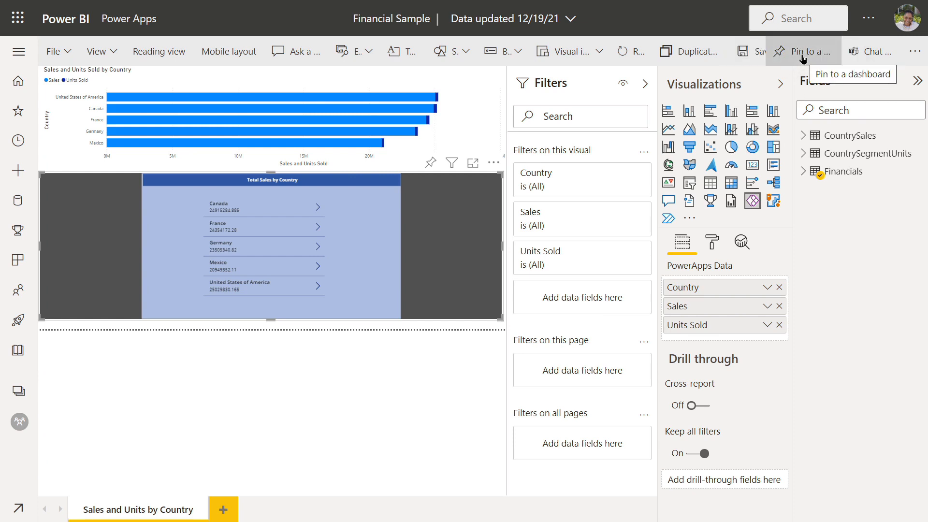
Pin the live report page to a new dashboard named Financial Sample
click(802, 52)
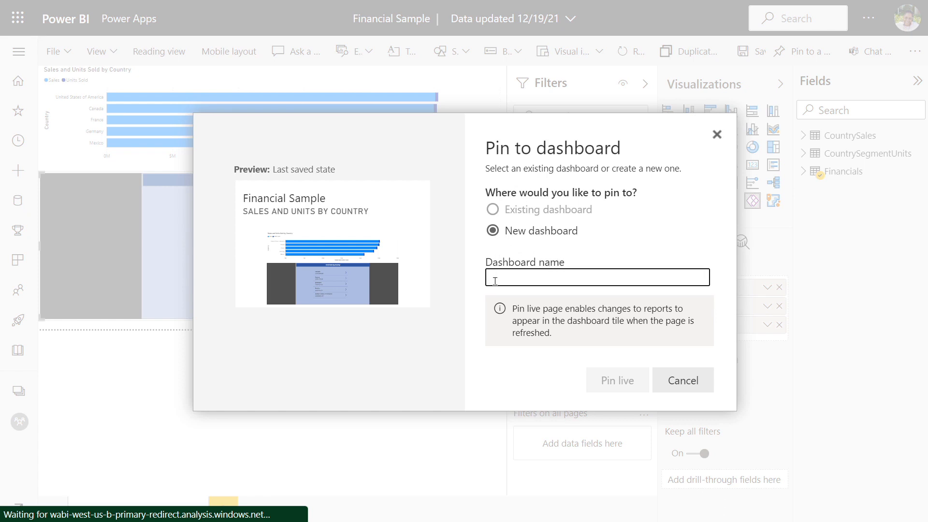
text(Financial Sample)
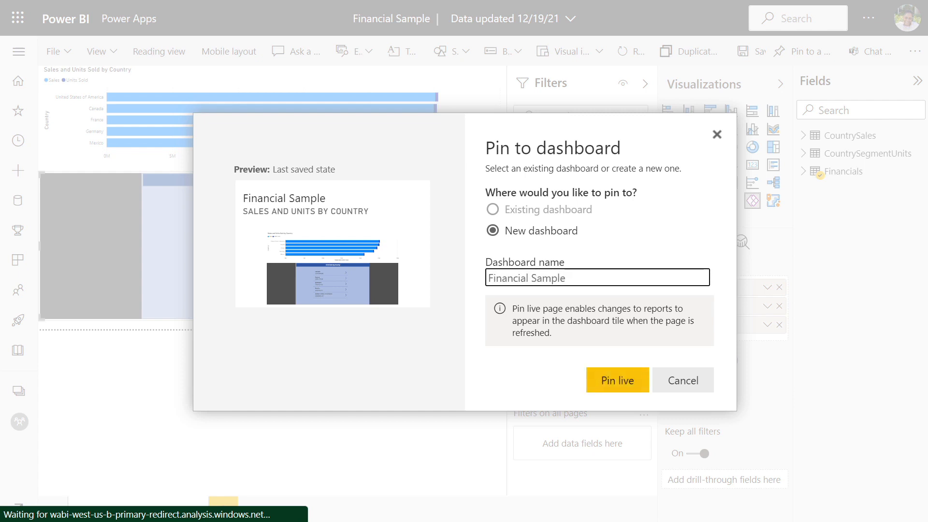
click(609, 383)
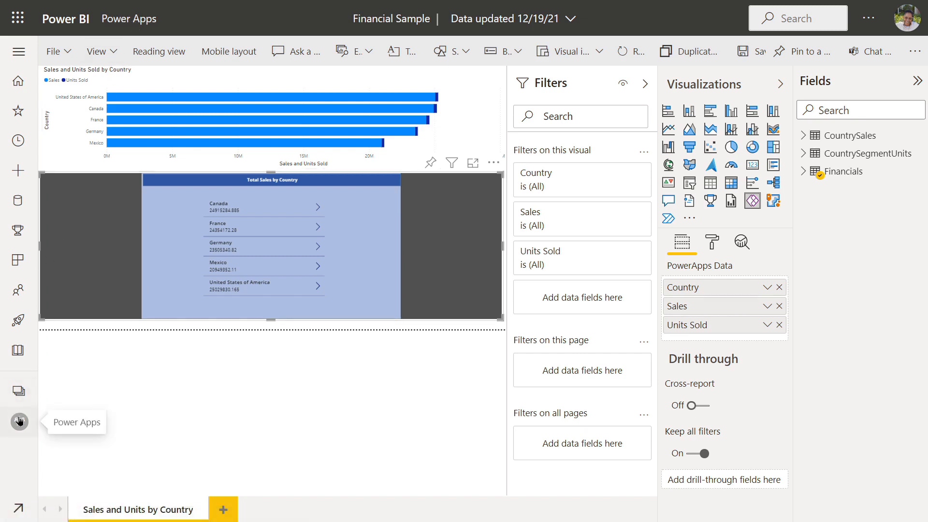
Open the Financial Sample dashboard from the Power Apps workspace and test the embedded app's navigation from Canada to the details and back
click(19, 420)
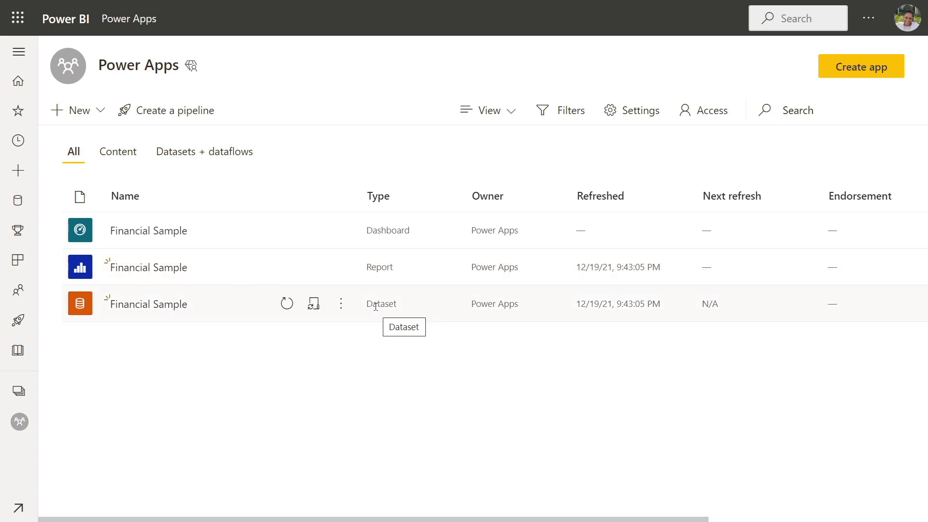
click(159, 234)
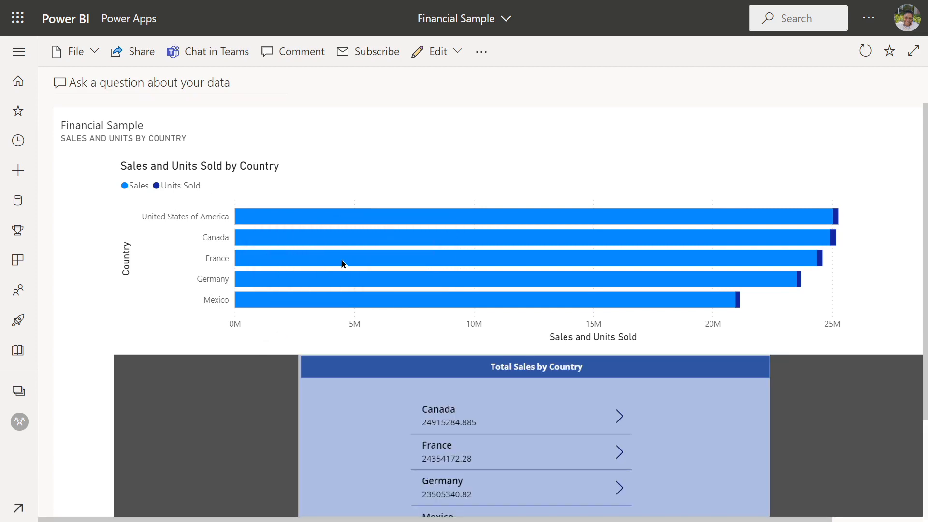
scroll(338, 264, down, 2)
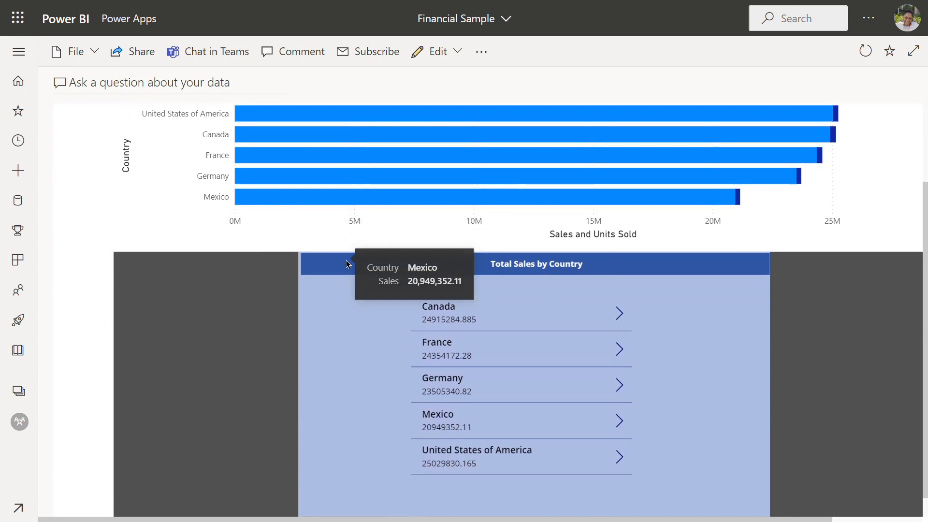
scroll(346, 264, down, 1)
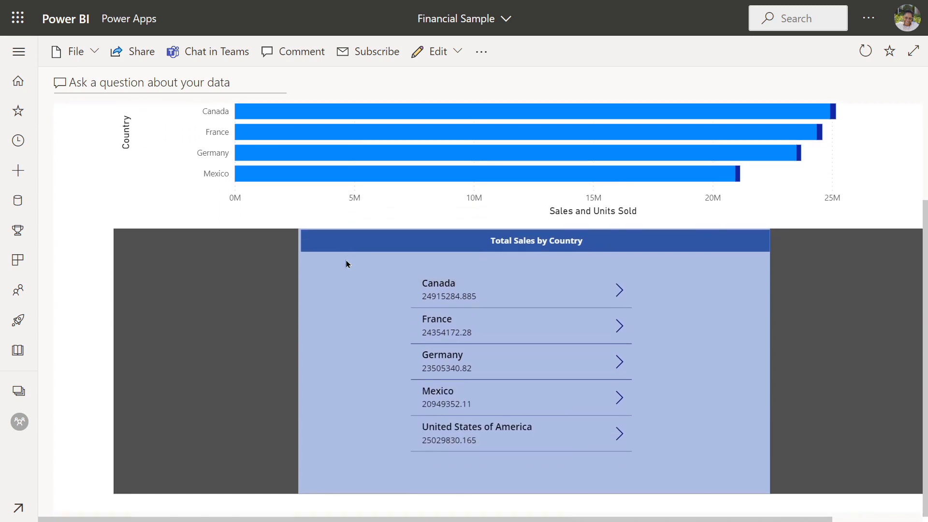
click(619, 292)
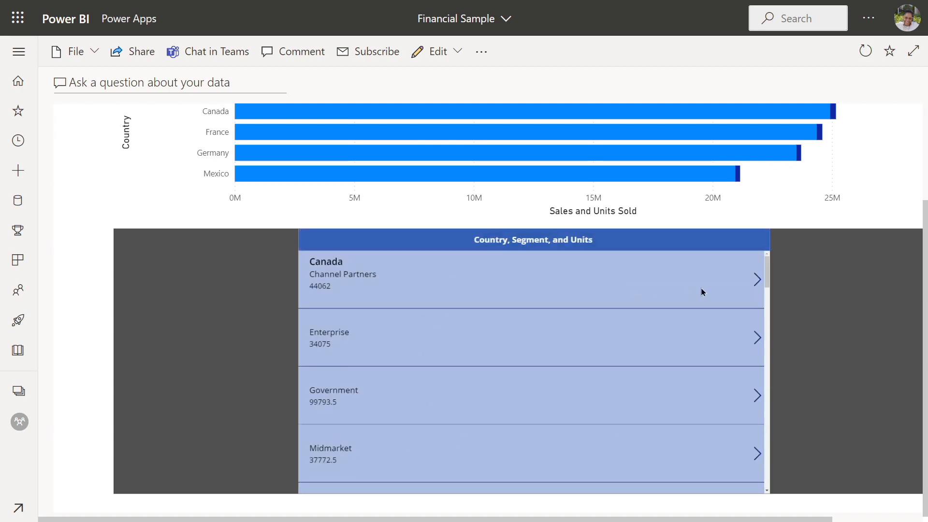
click(755, 280)
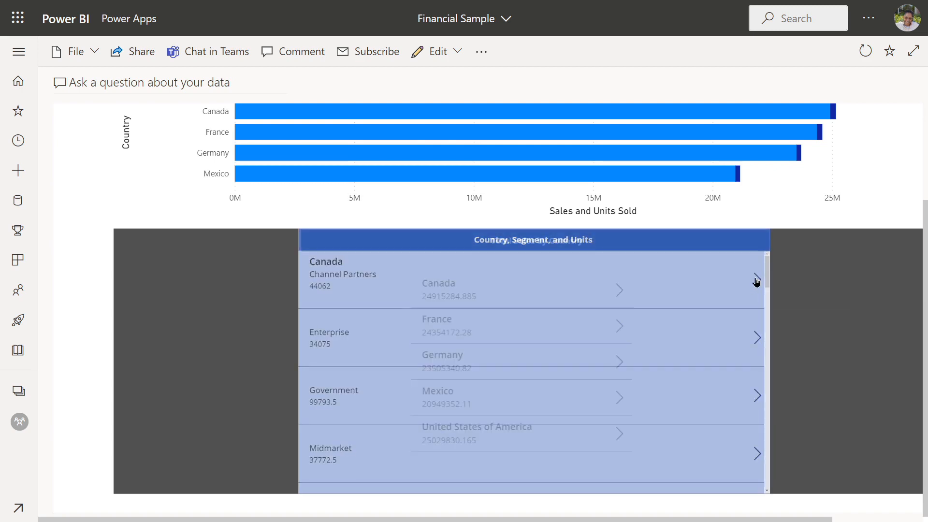